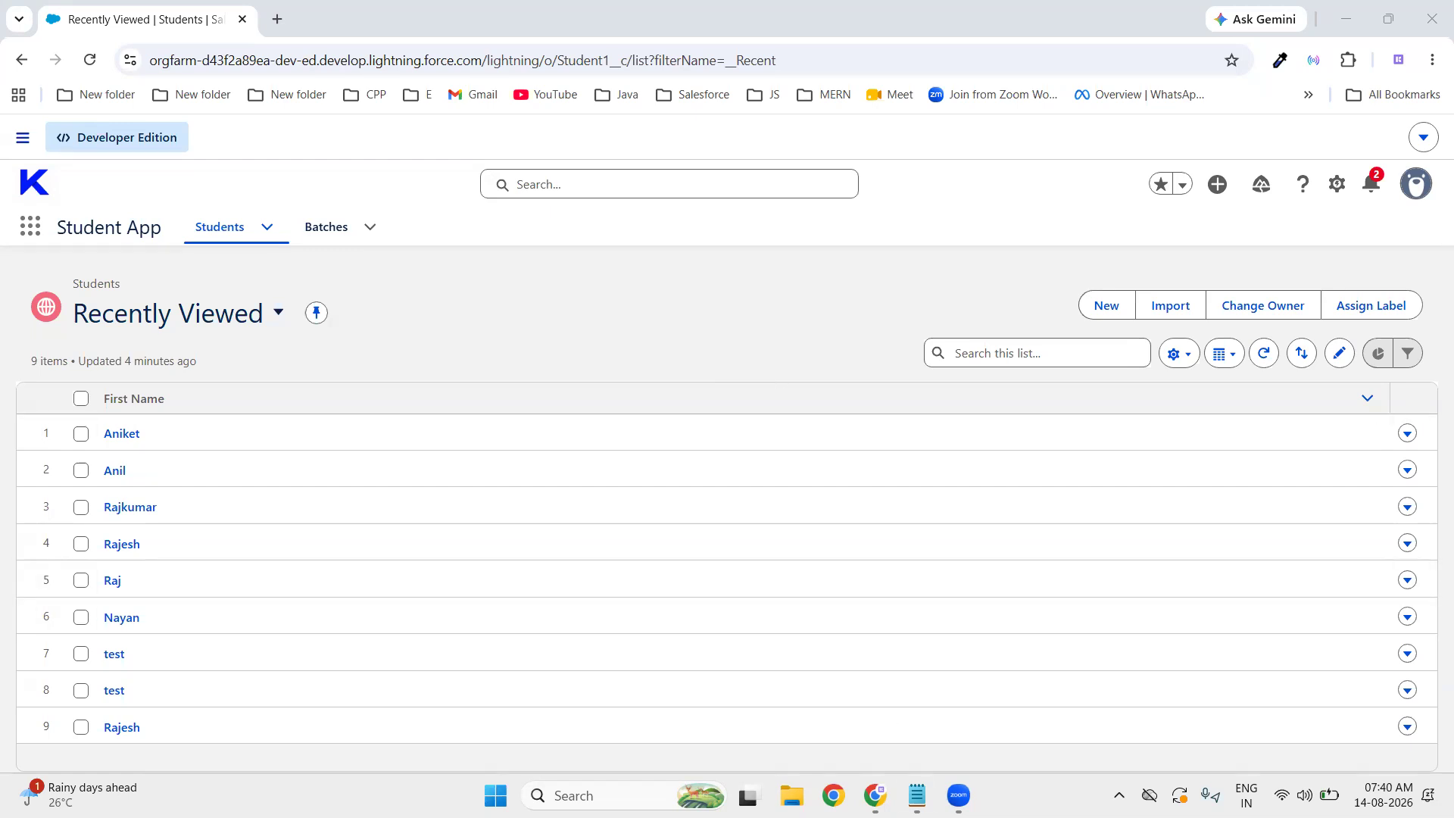
- Switch from the Salesforce Students list to the Notepad notes document
key("alt+Tab")
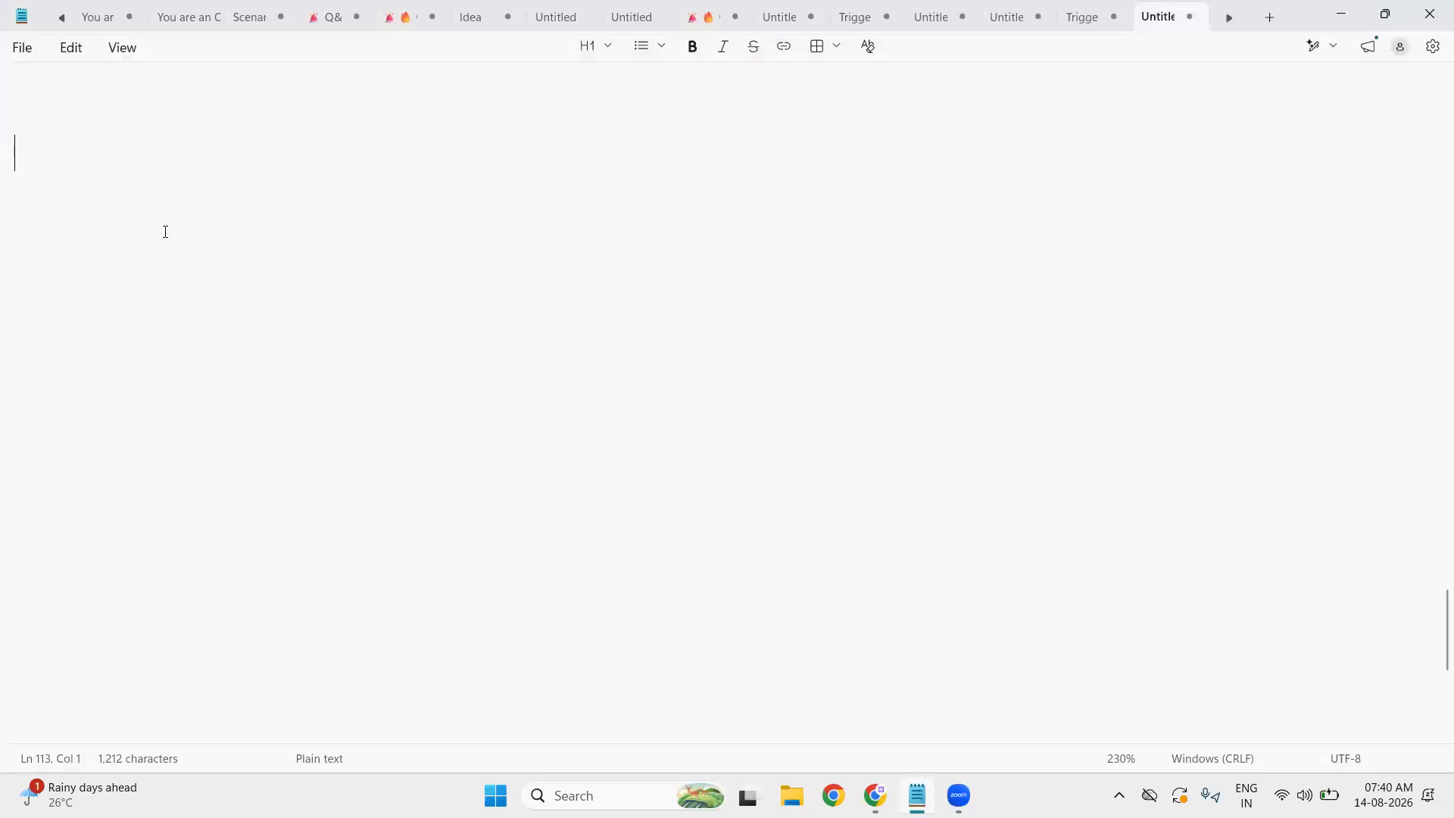
- Type the heading 'Common Needs' with 'Sales + Support + Marketing' on the line beneath it
left_click(50, 121)
type("Common Needs")
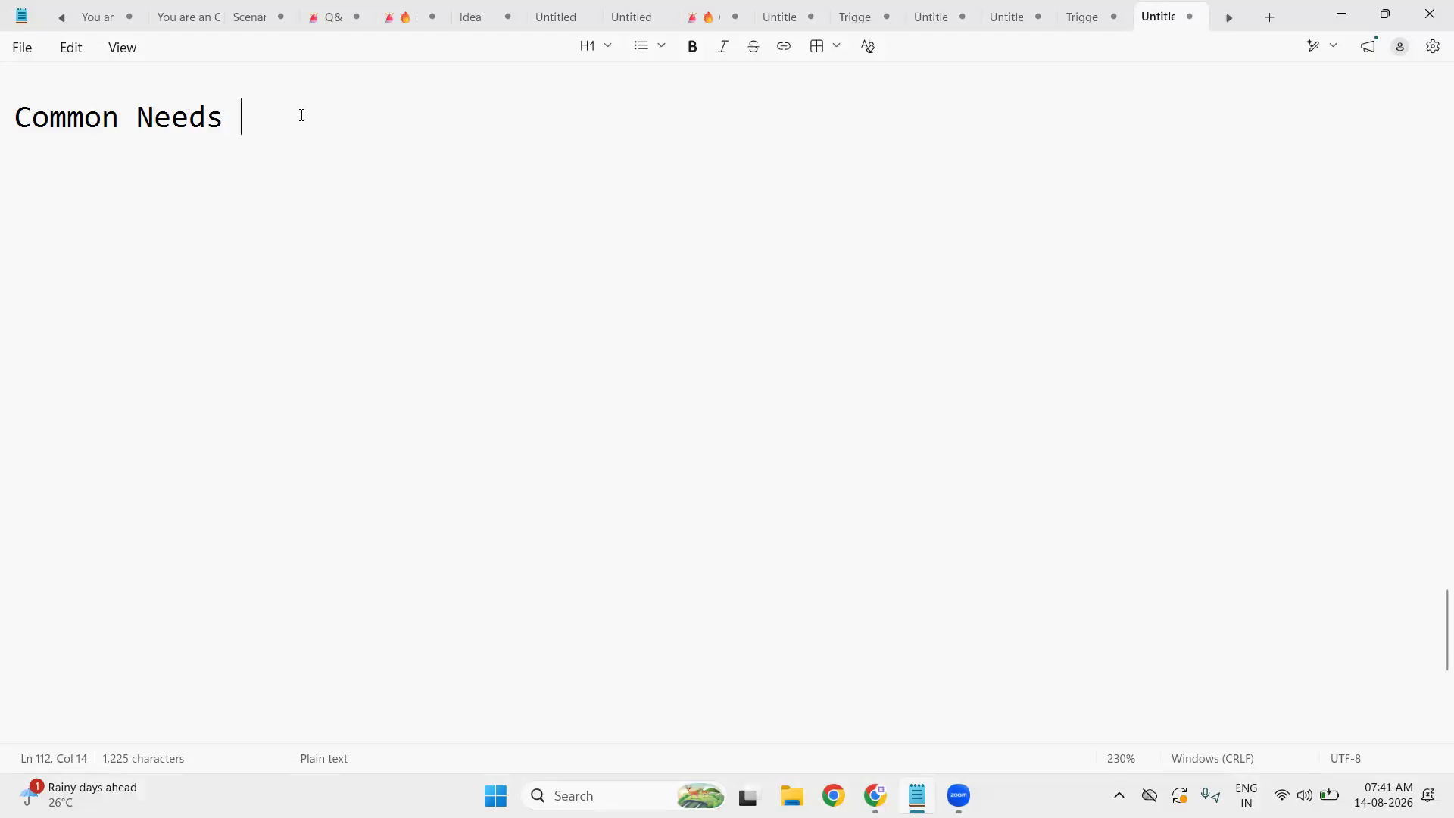
key("Return")
type("S")
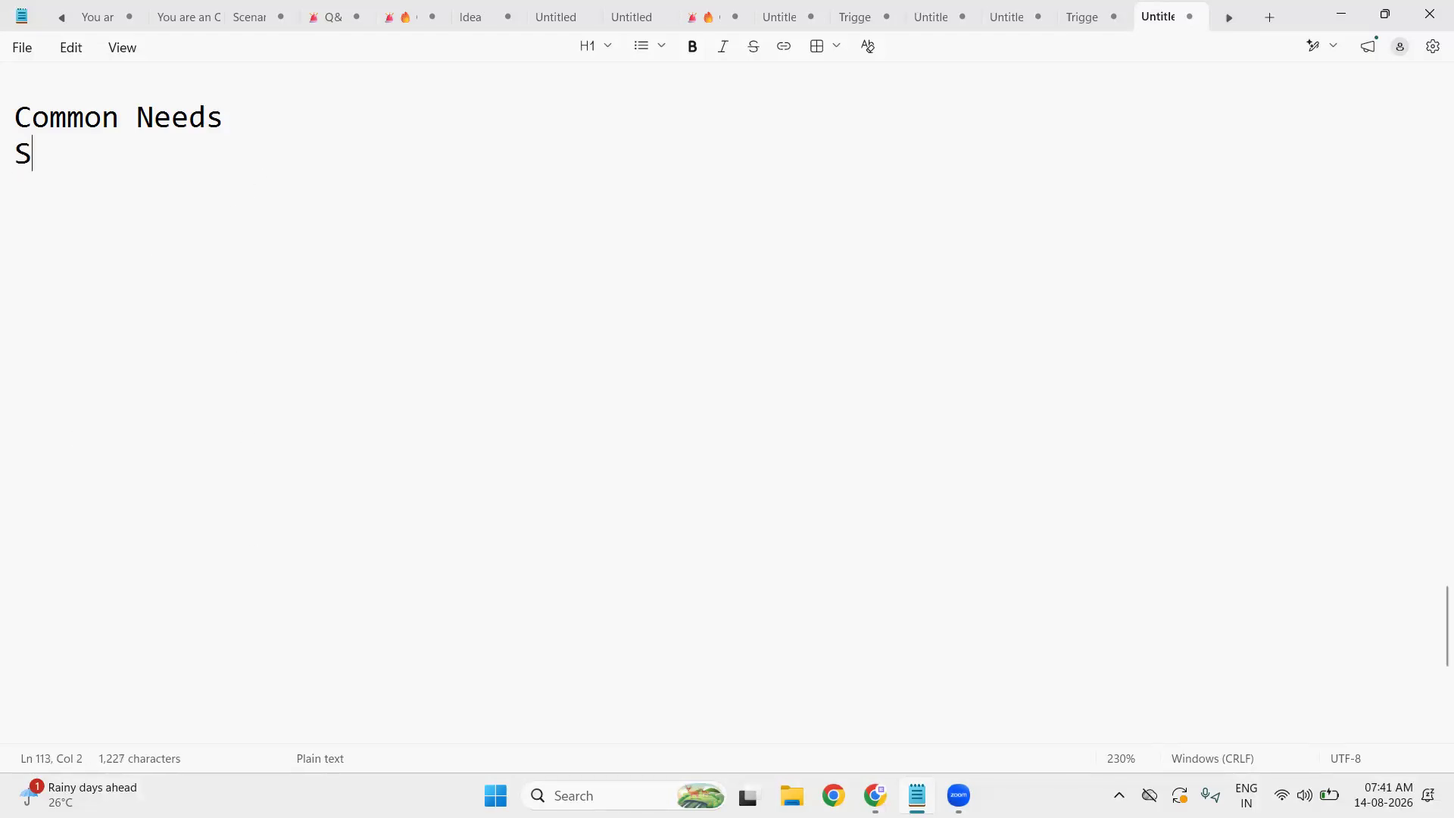
type("ales")
type("+ s")
key("BackSpace")
type("Sup")
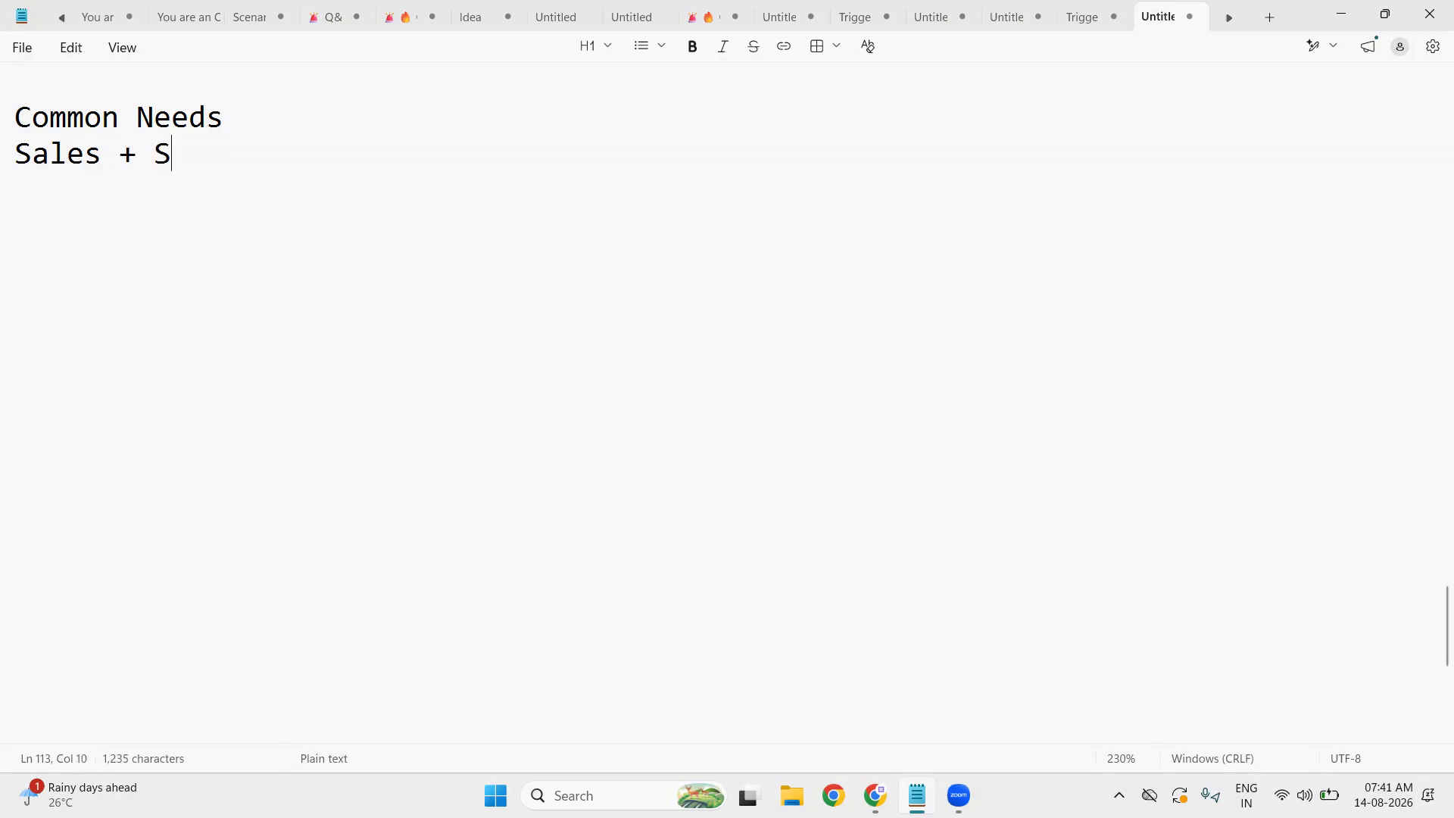
type("port ")
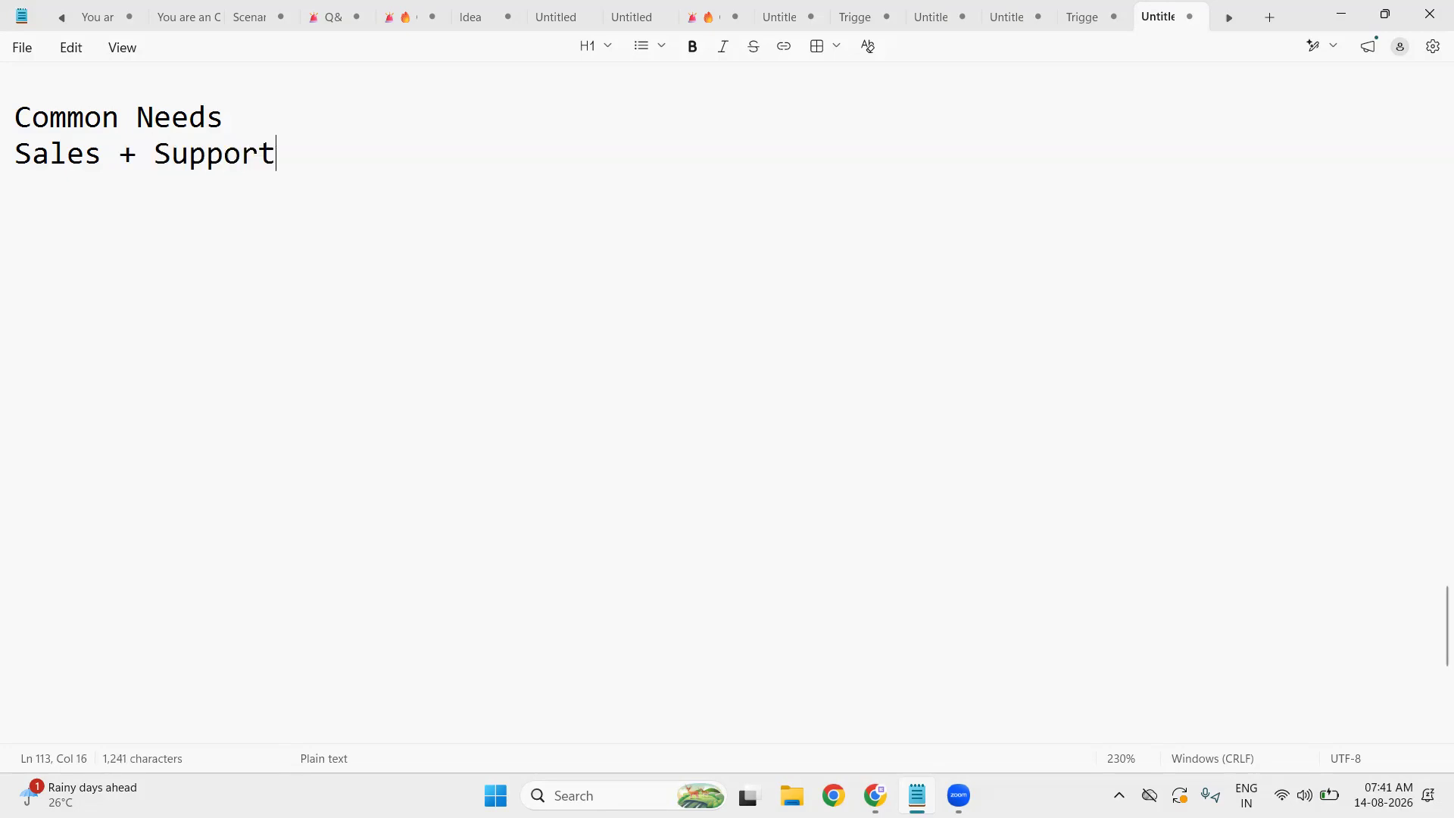
type("+ Marketing")
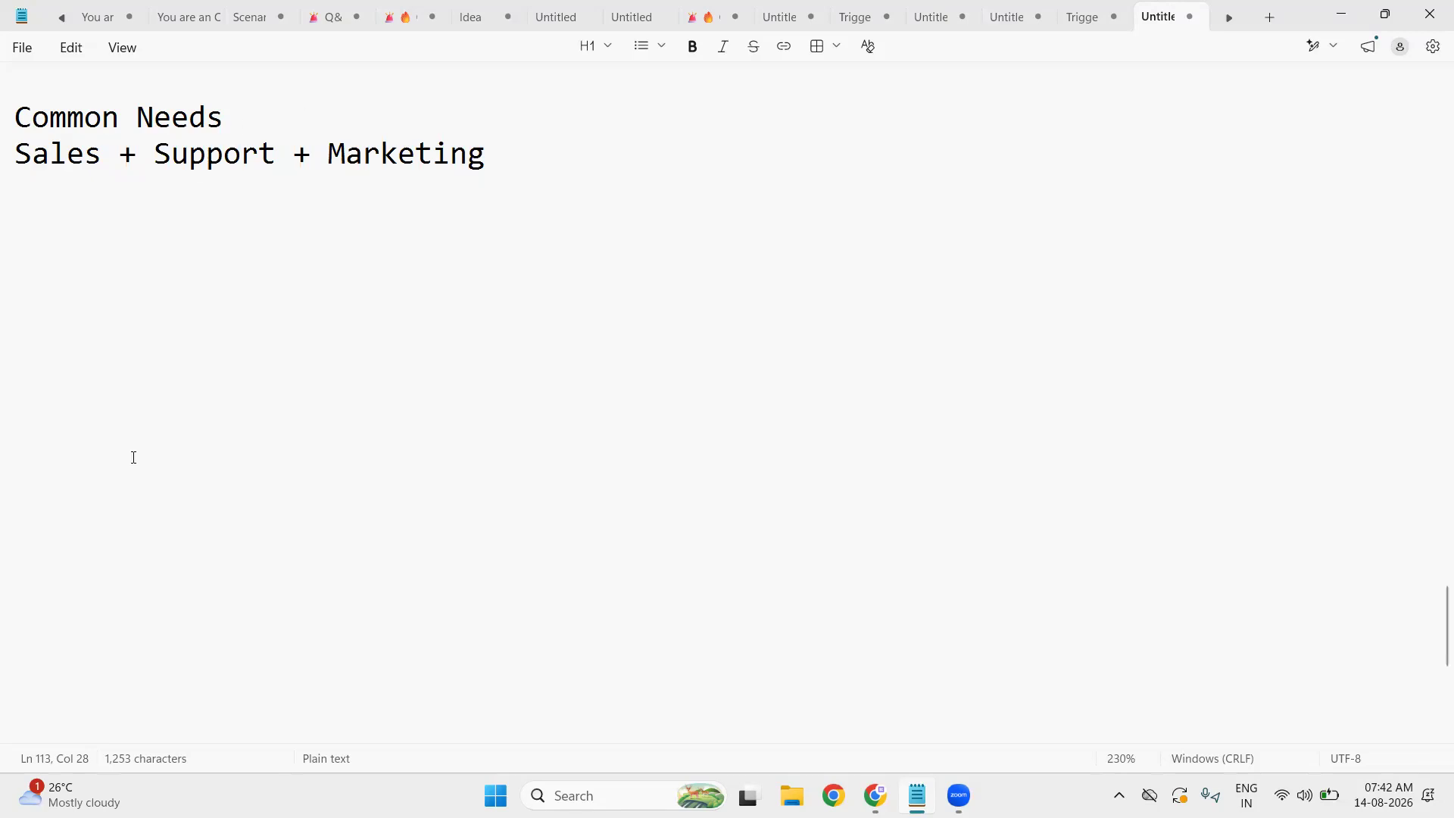
- Add the note 'Sales Cloud -' followed by 'End to End Sales Process' on the next line
left_click(41, 236)
type("Sale")
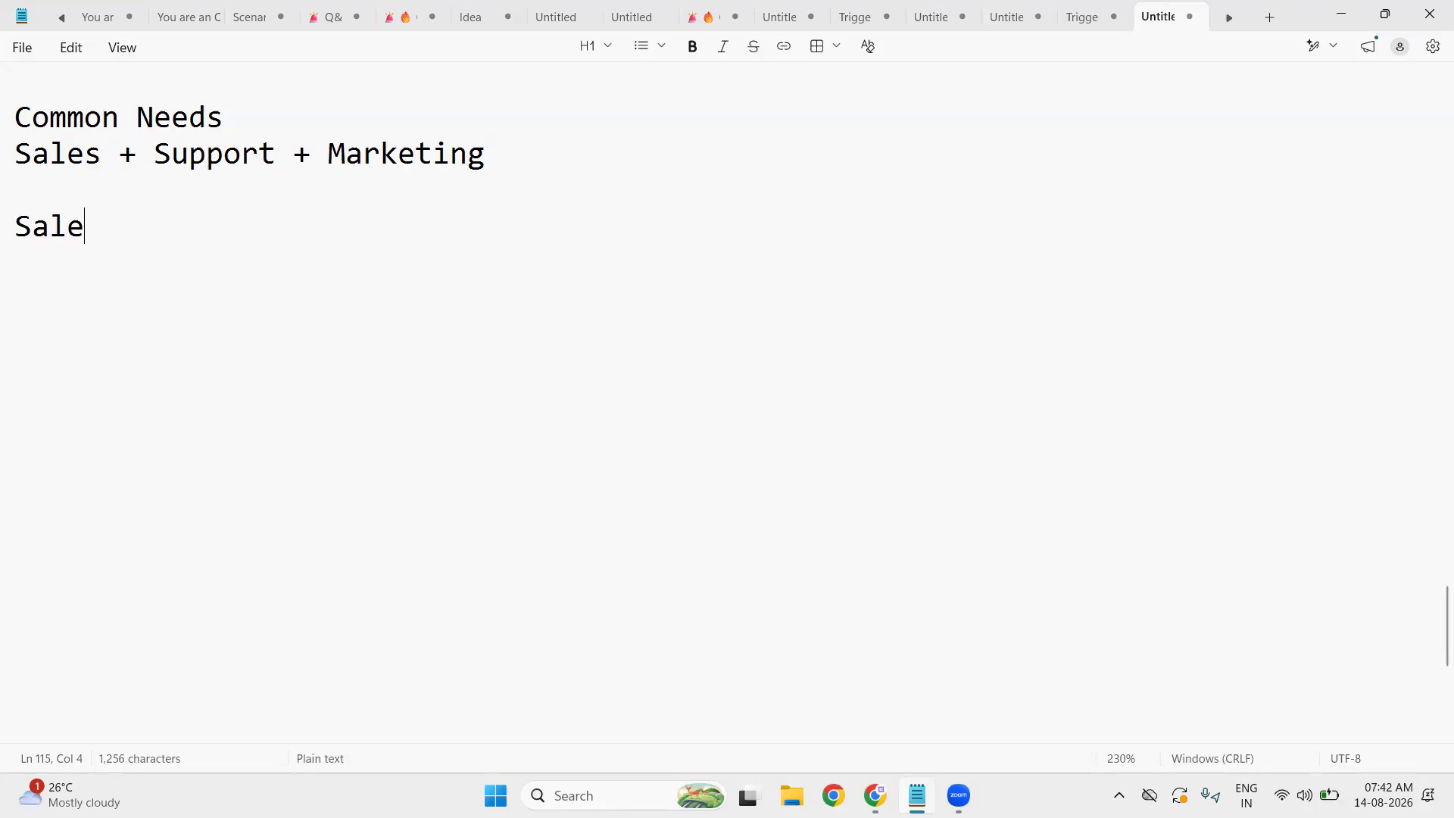
type("s Cloud")
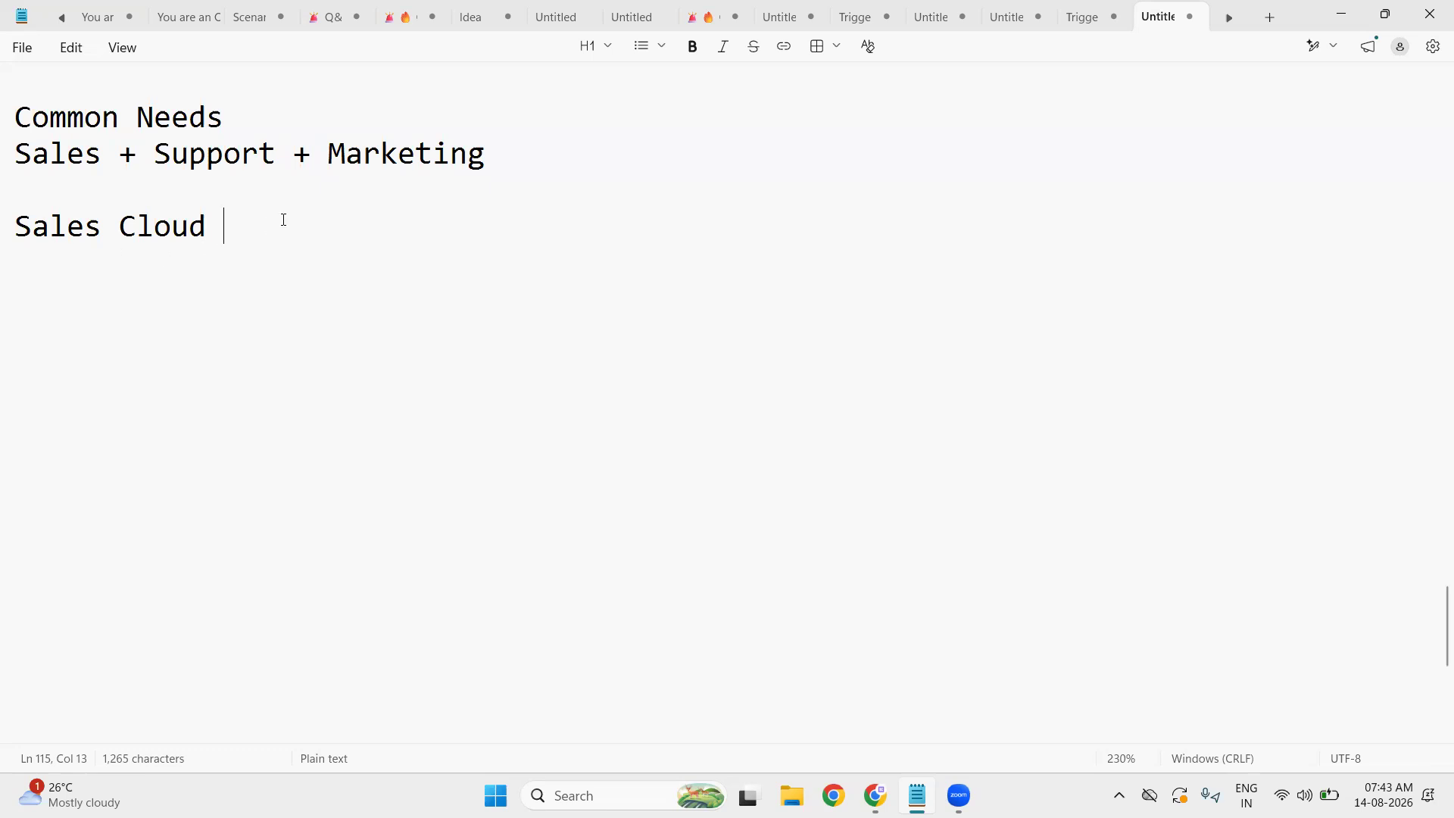
type("-")
key("Return")
type("En")
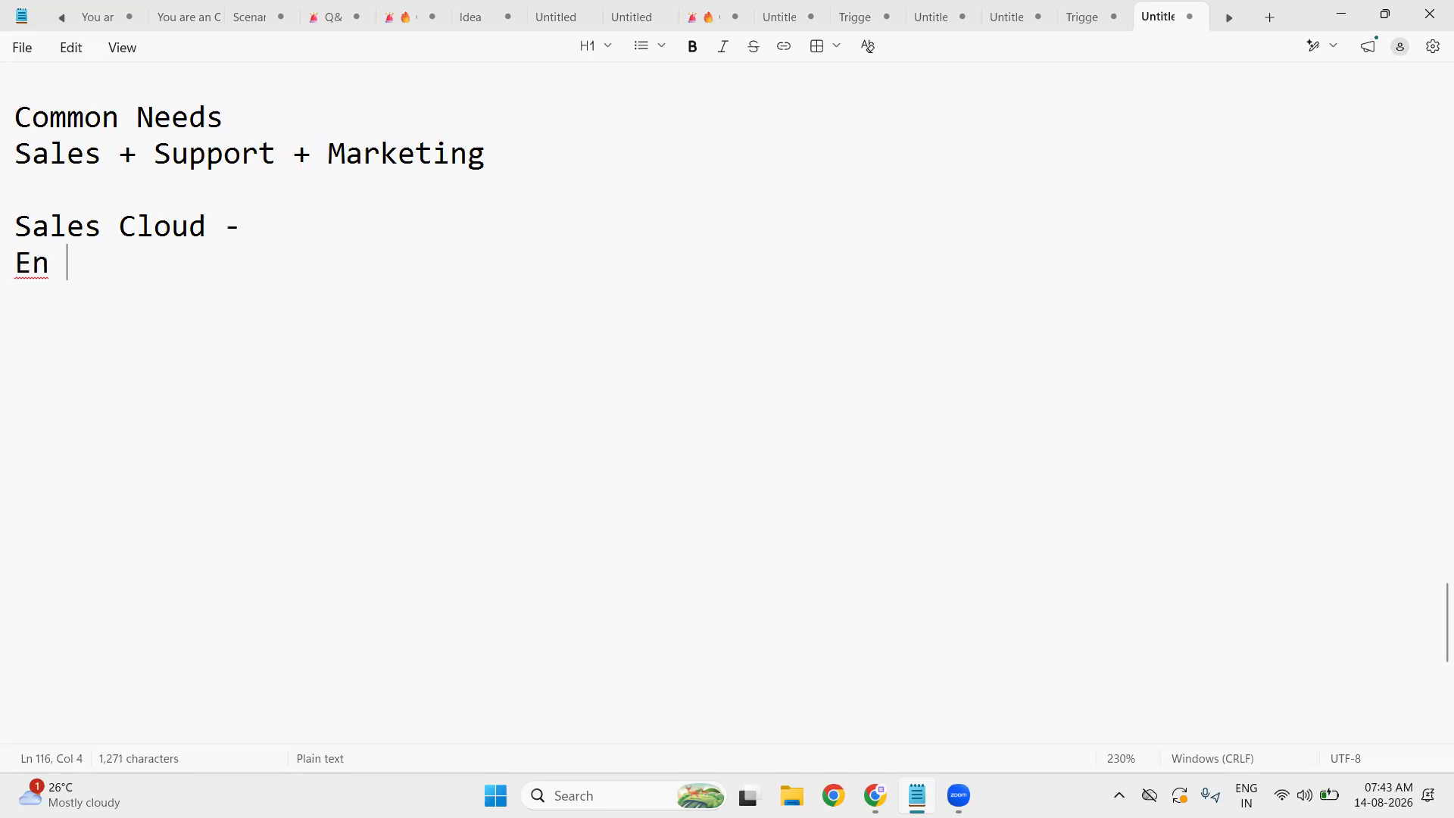
type("d to ")
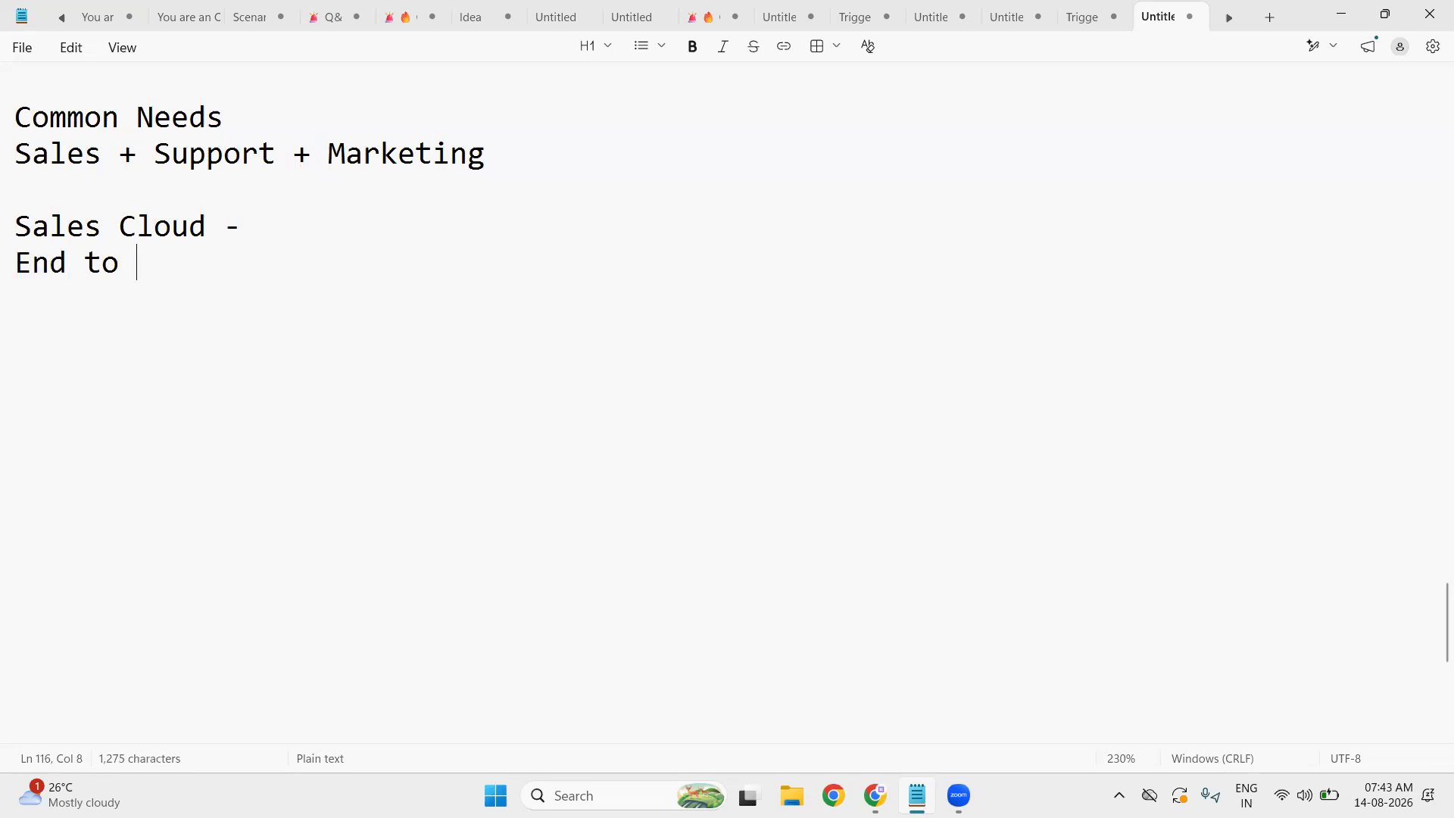
type("End Salesf")
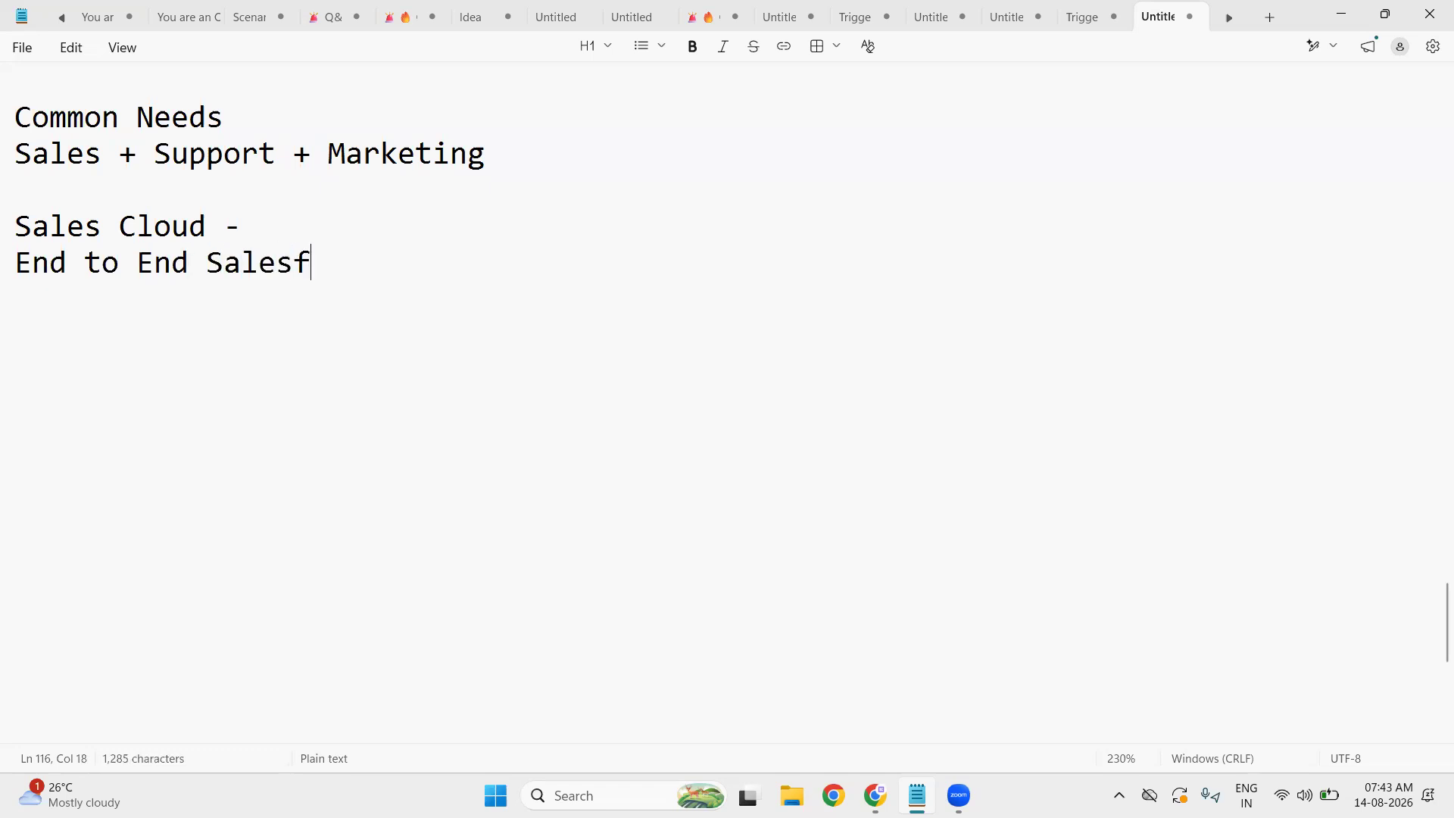
key("BackSpace")
type("Process")
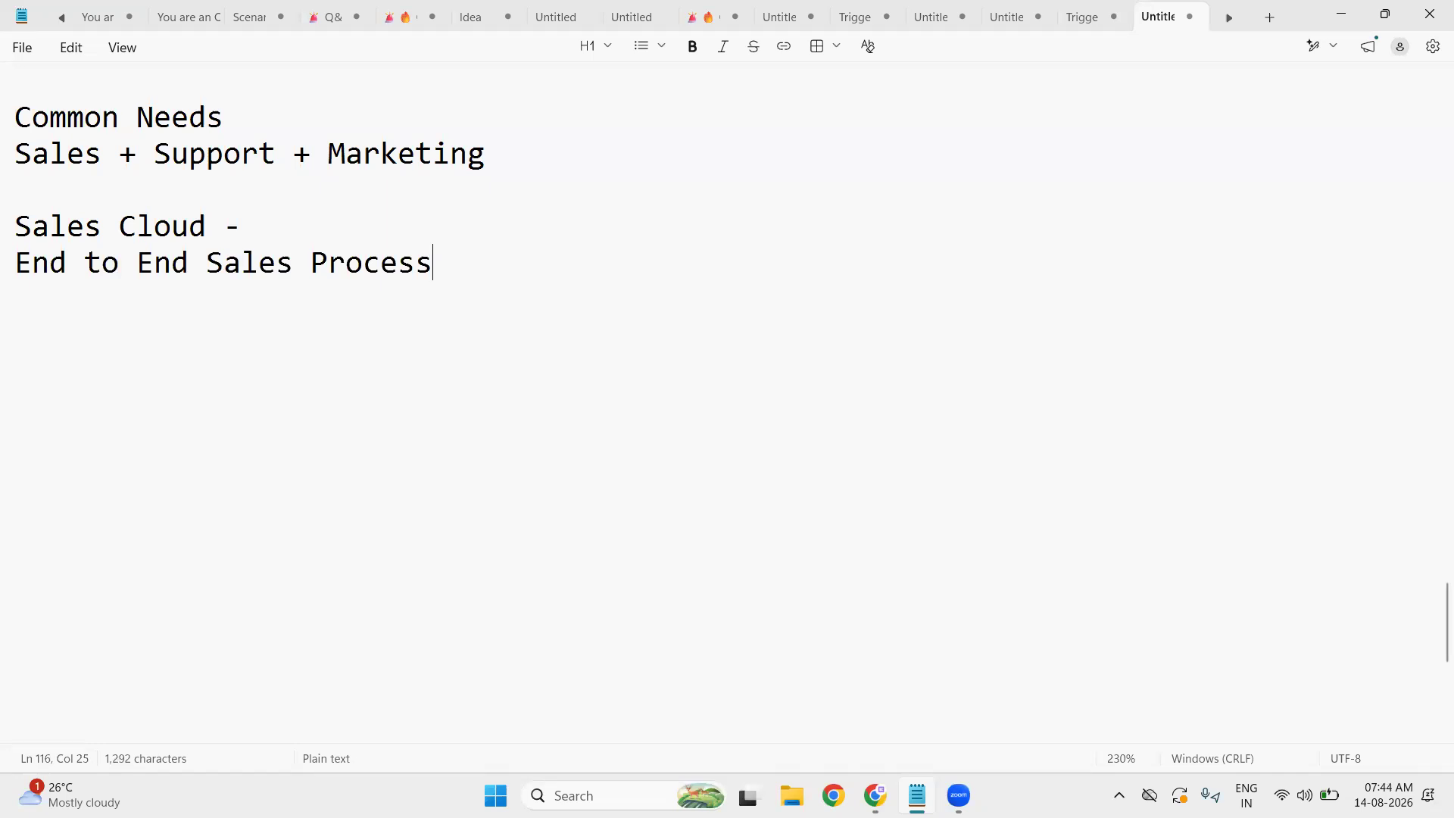
- Write 'Campaign - to Gather the leads' on a new line after a blank line
key("Return")
key("Return")
type("Campaign")
key("Return")
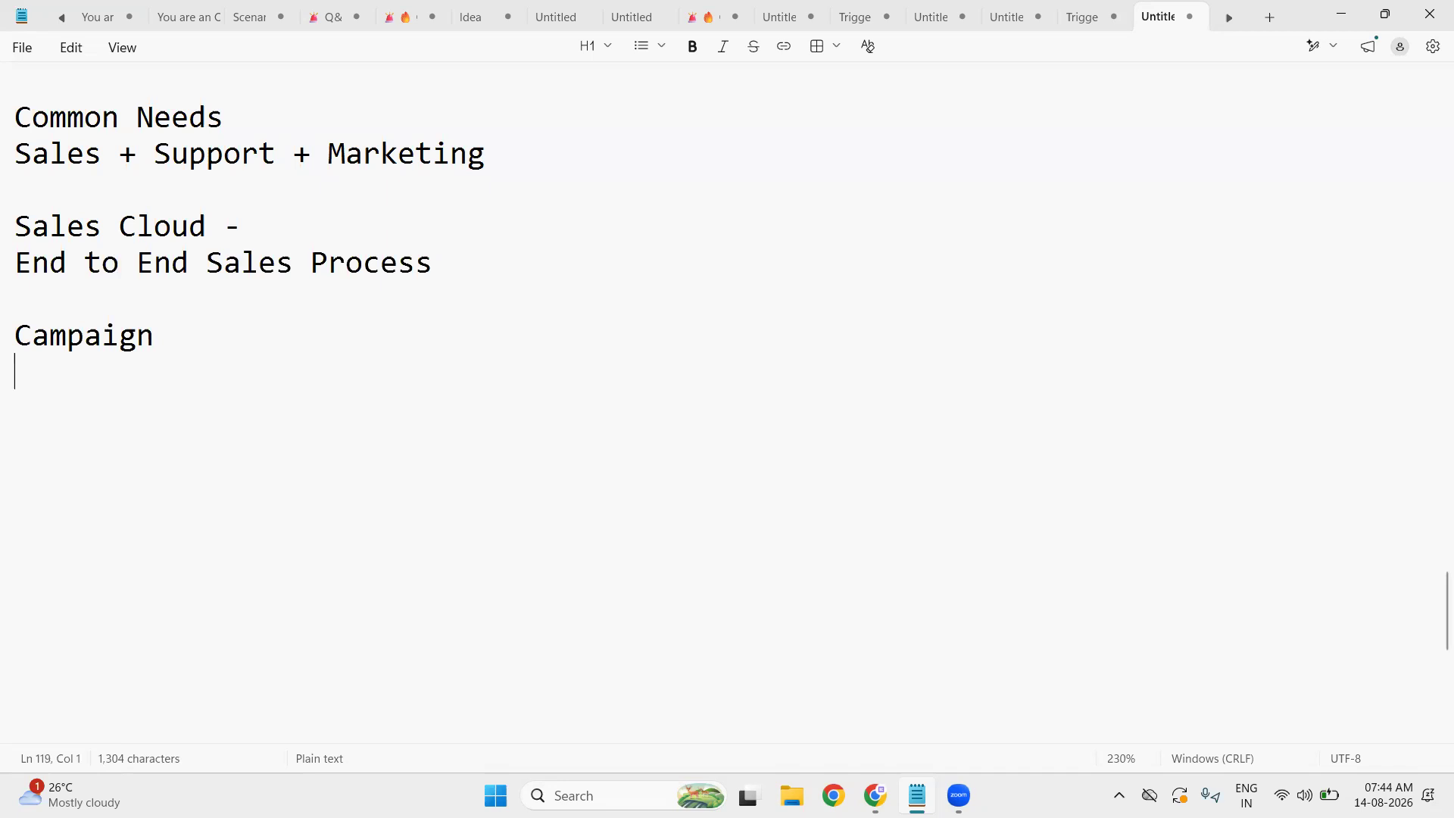
left_click(224, 340)
type("- to G")
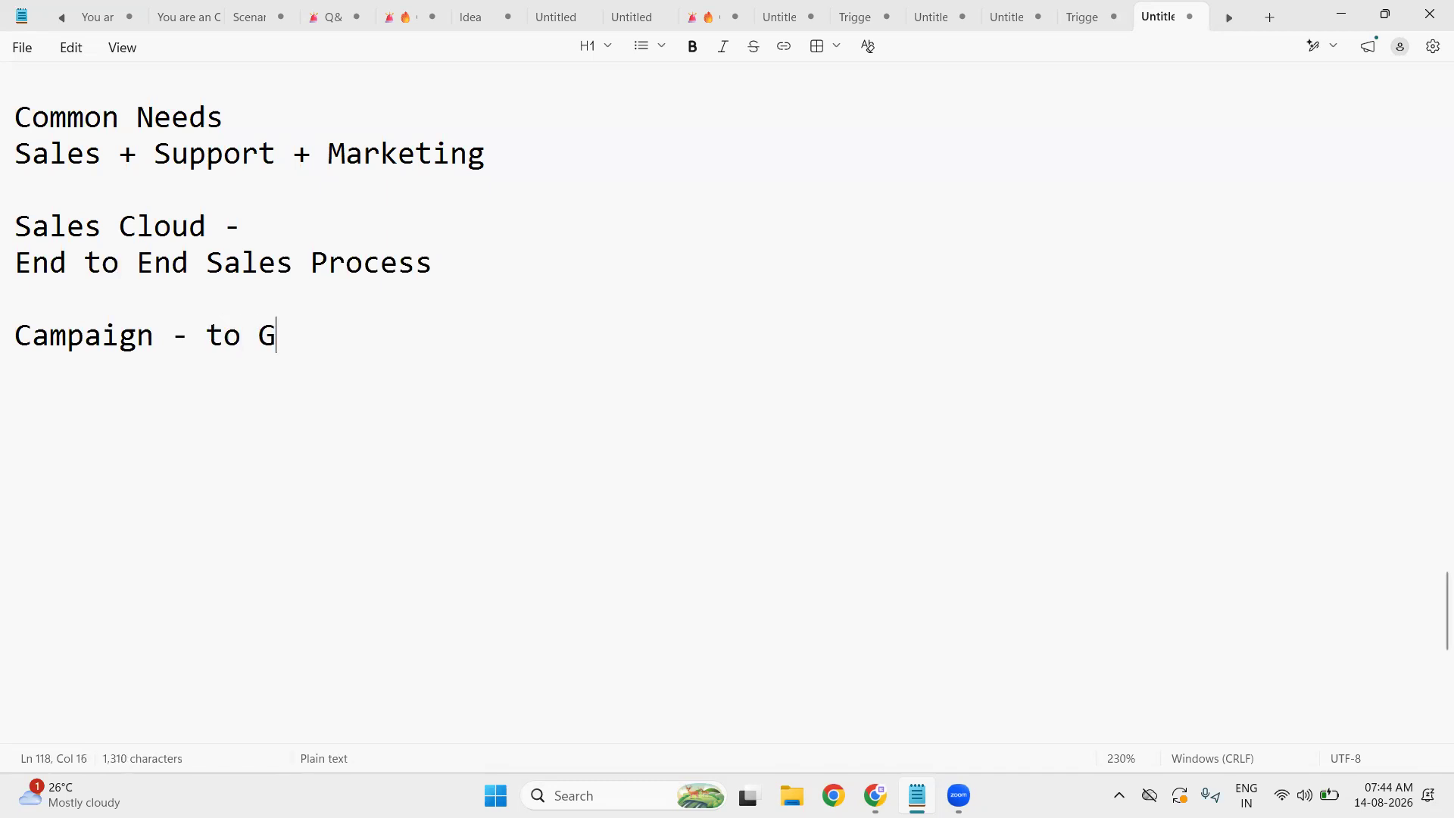
type("ather ")
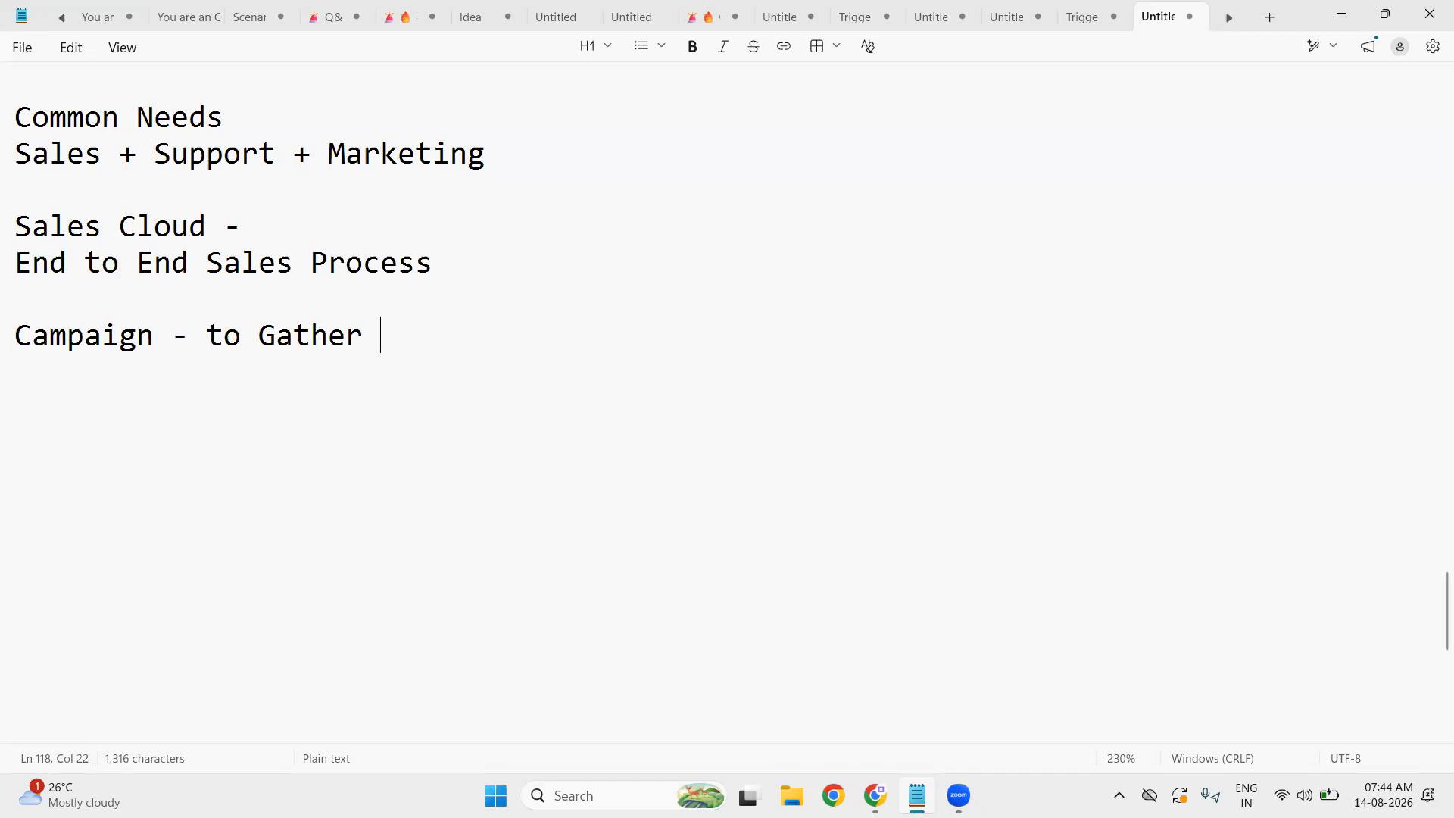
type("the leads")
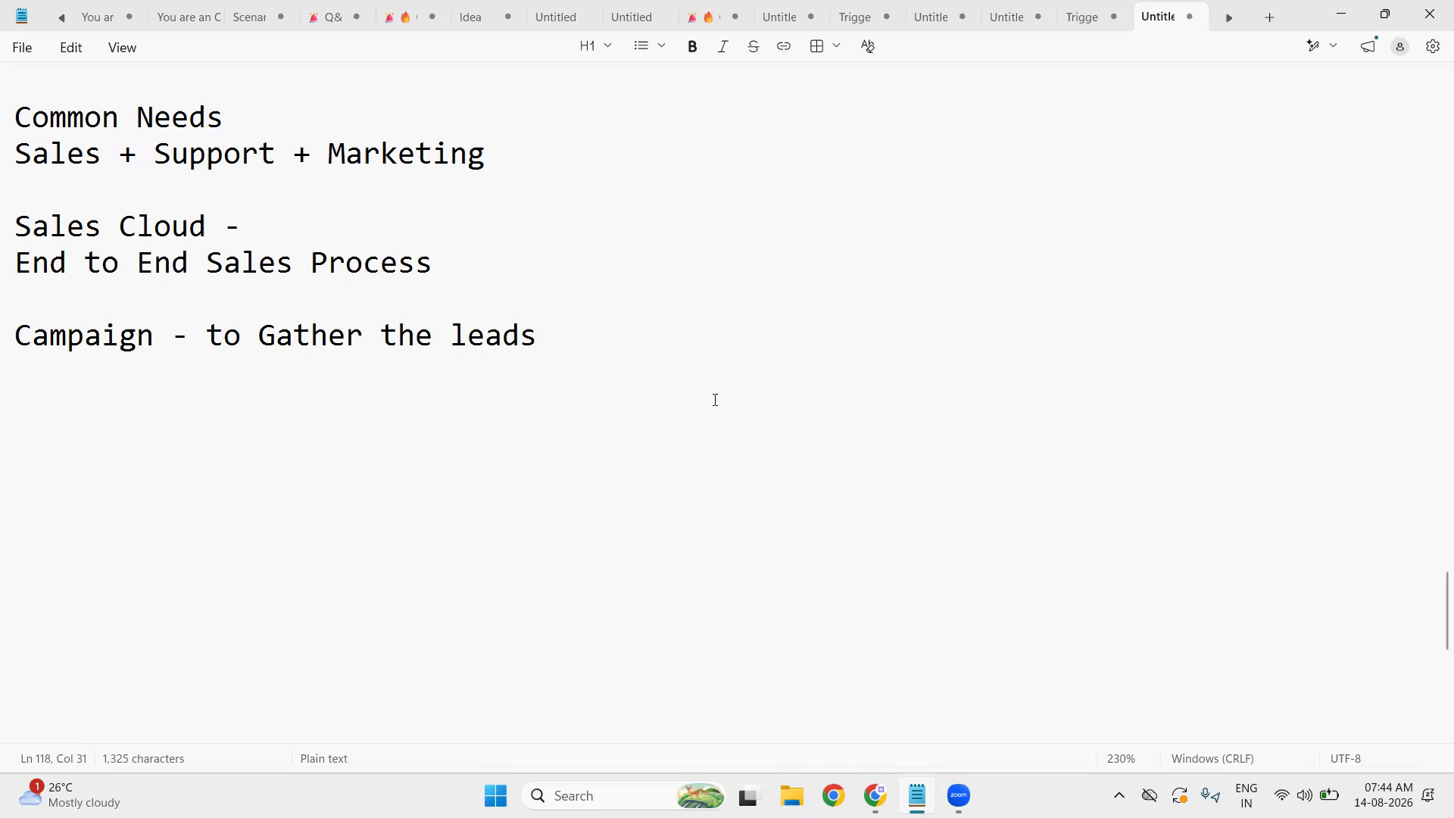
- Add 'Leads - Potential Customers' with an indented 'Channel - Campaigns, Social Media, Walk in, Call' line
key("Return")
key("Return")
type("Le")
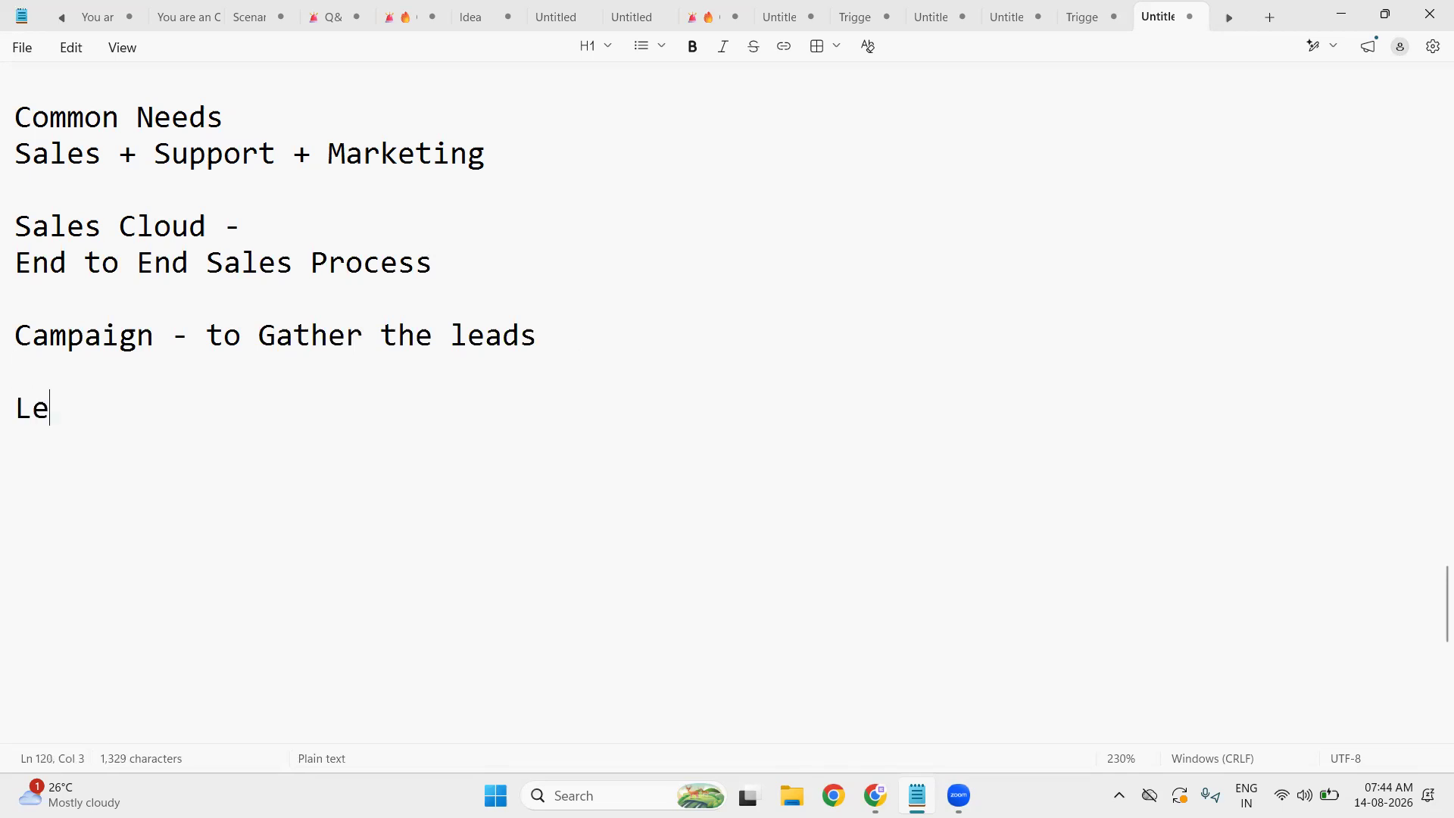
type("ads - Poten")
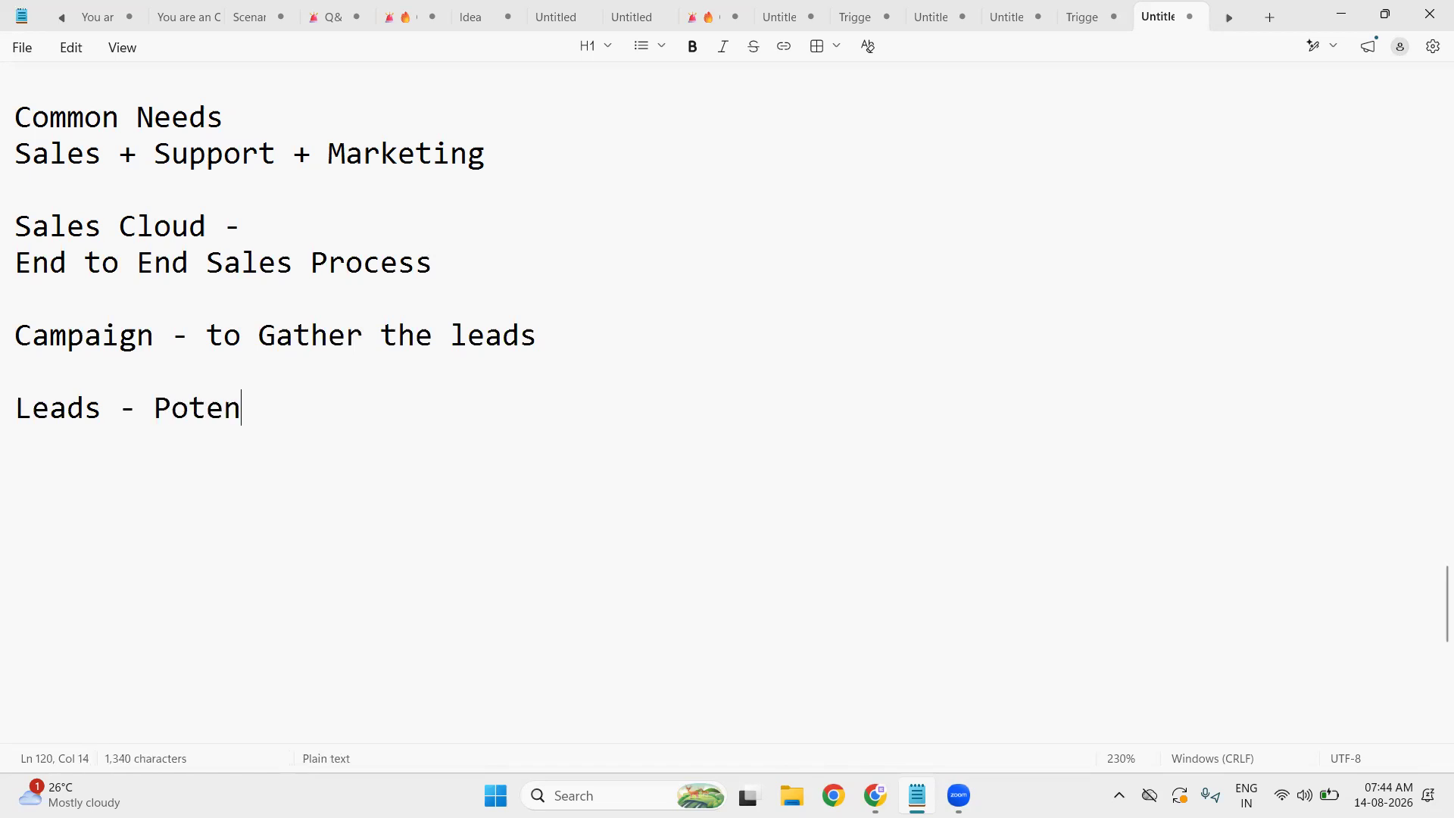
type("tial Customers")
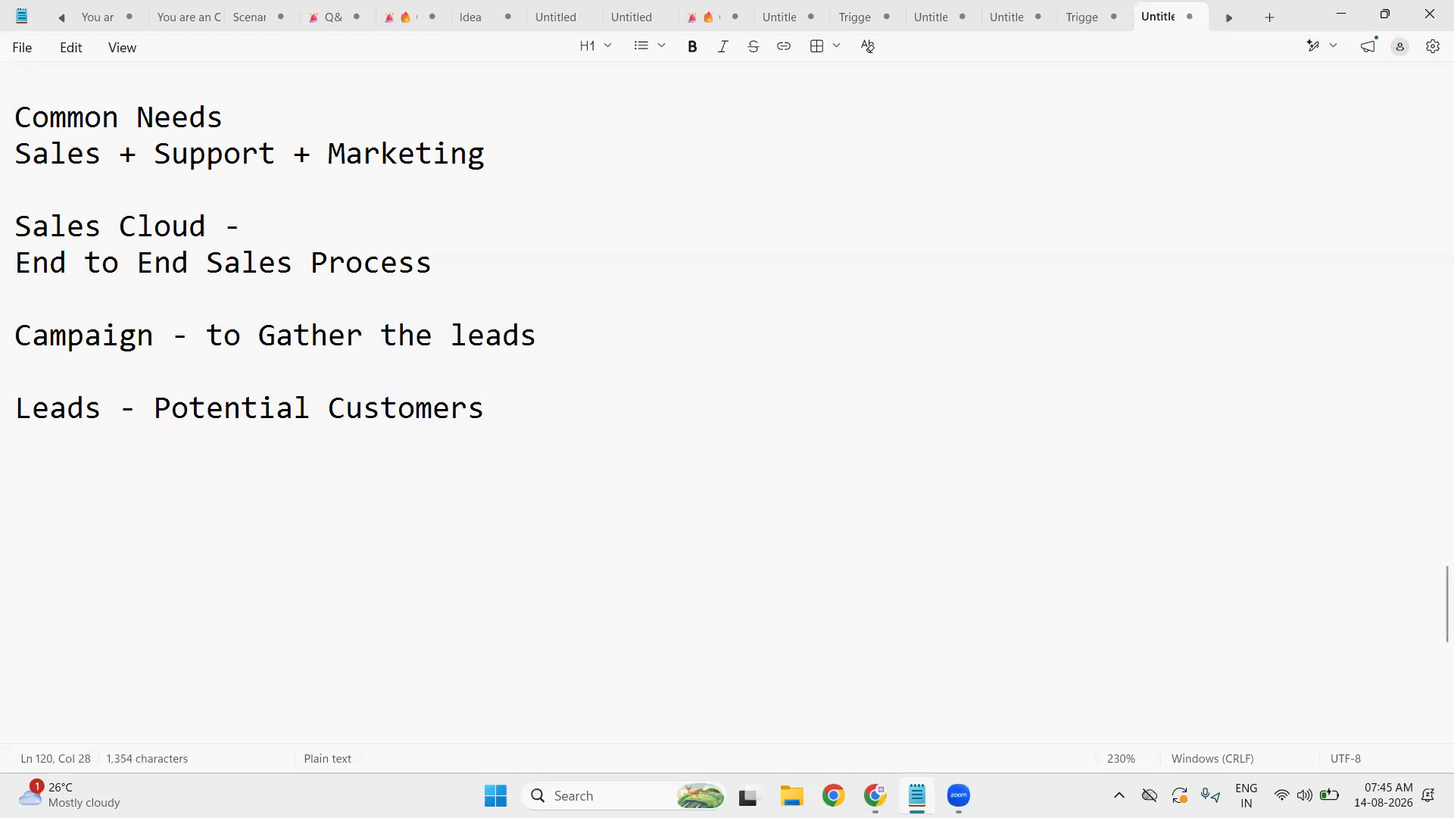
key("Return")
key("Tab")
type("Channe")
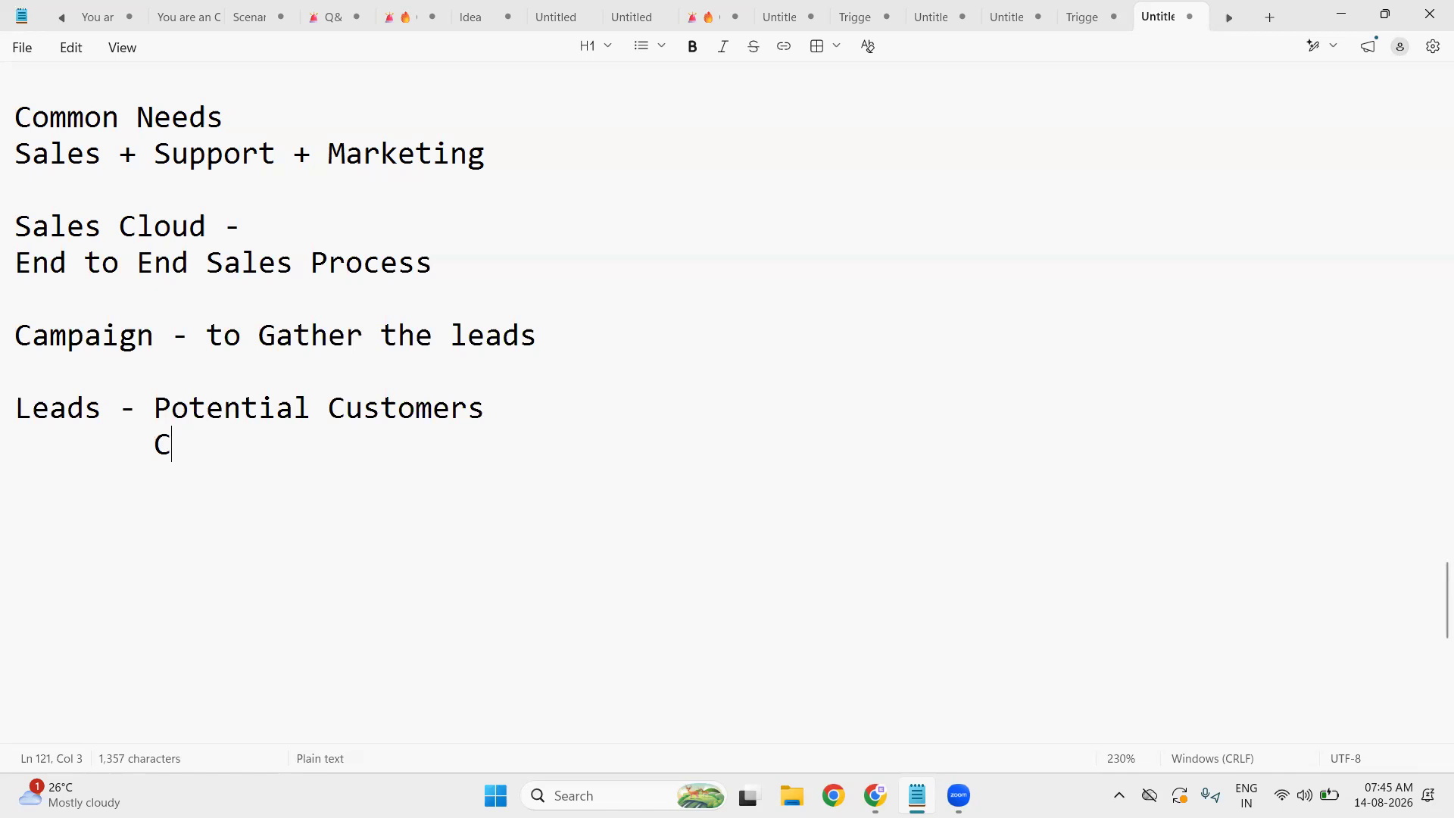
type("l ")
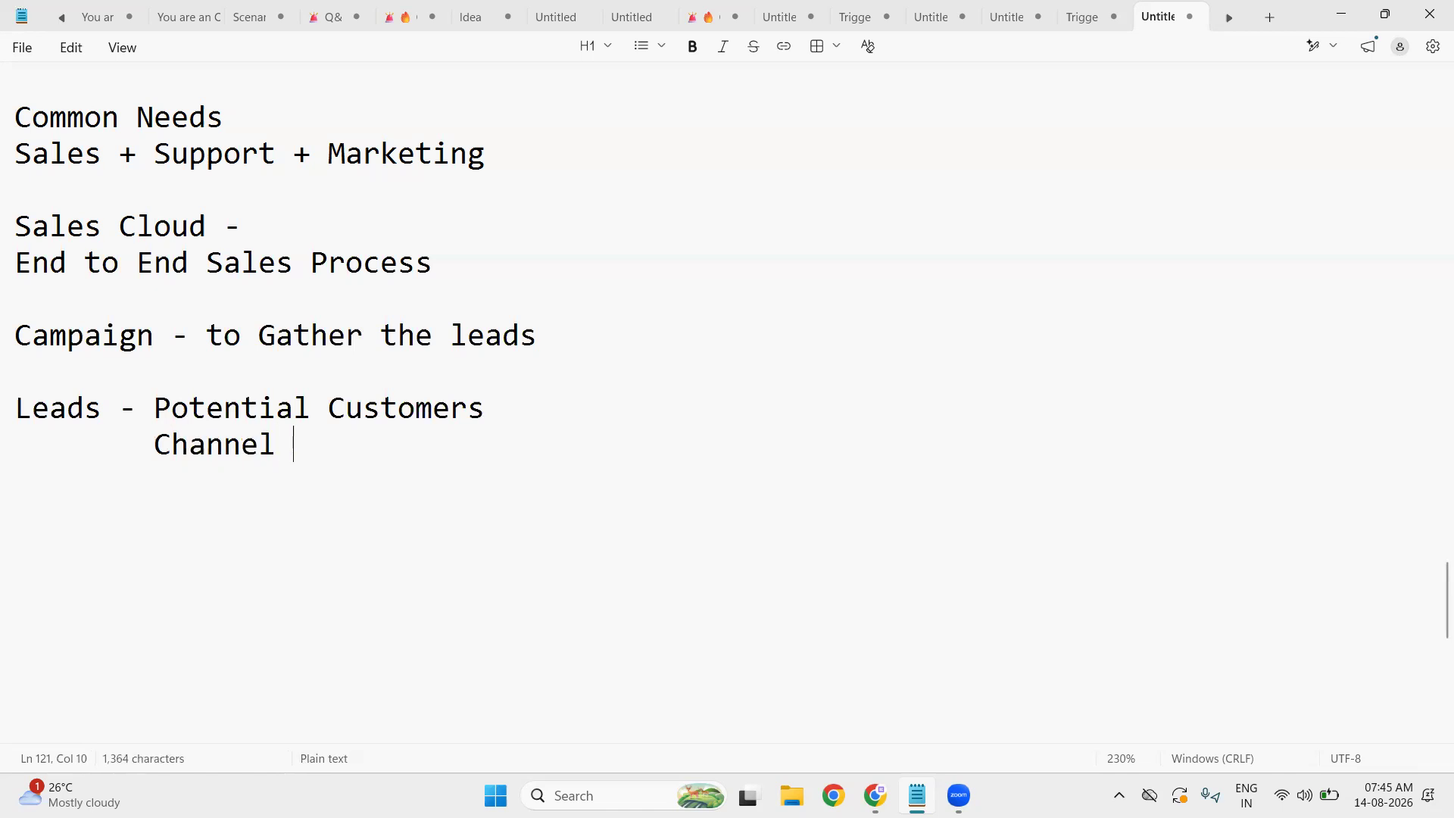
type("- Campain")
key("BackSpace")
type("gns")
type(",")
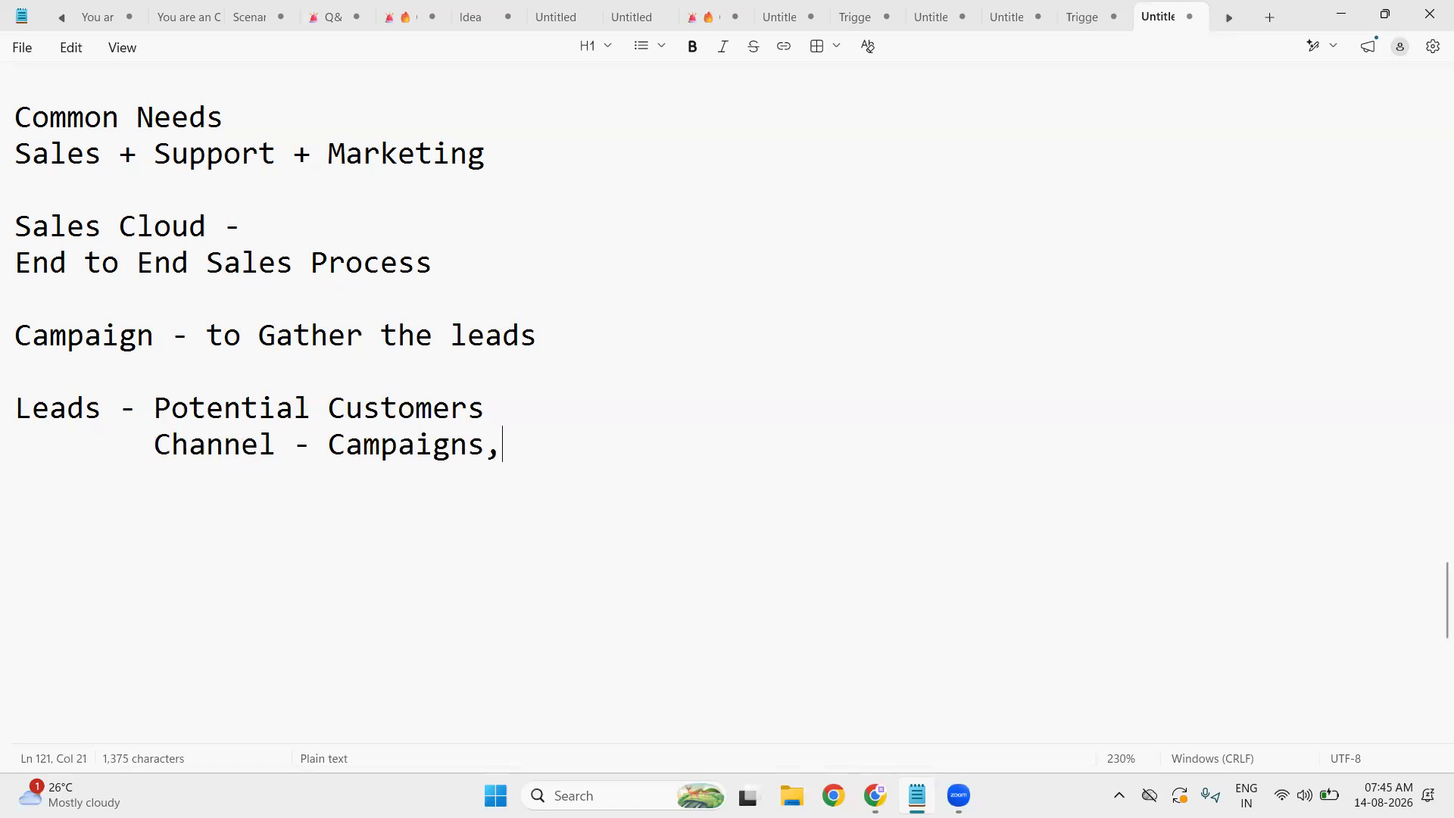
type(" Social ")
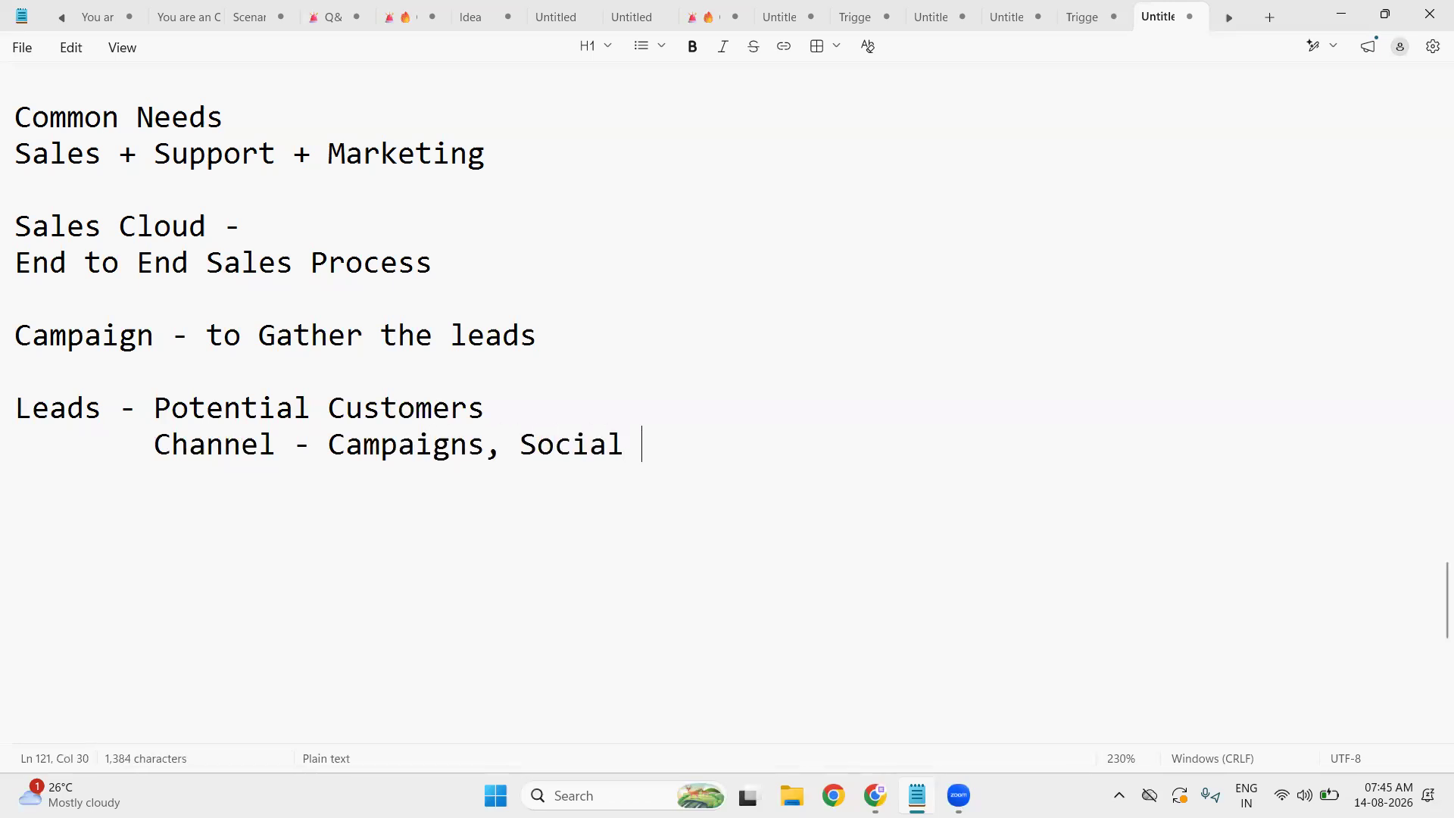
type("Media, ")
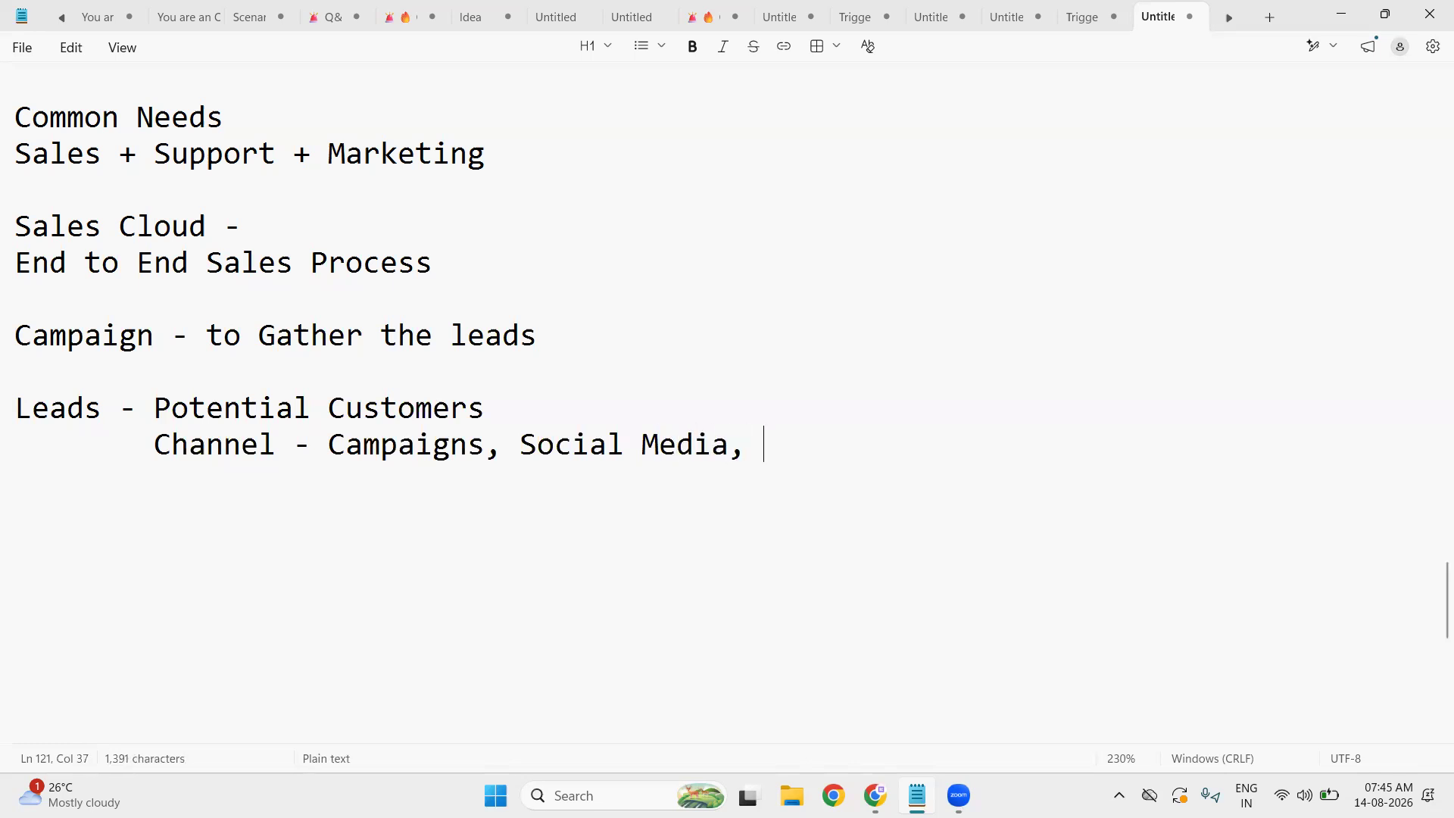
type("Walk in, ")
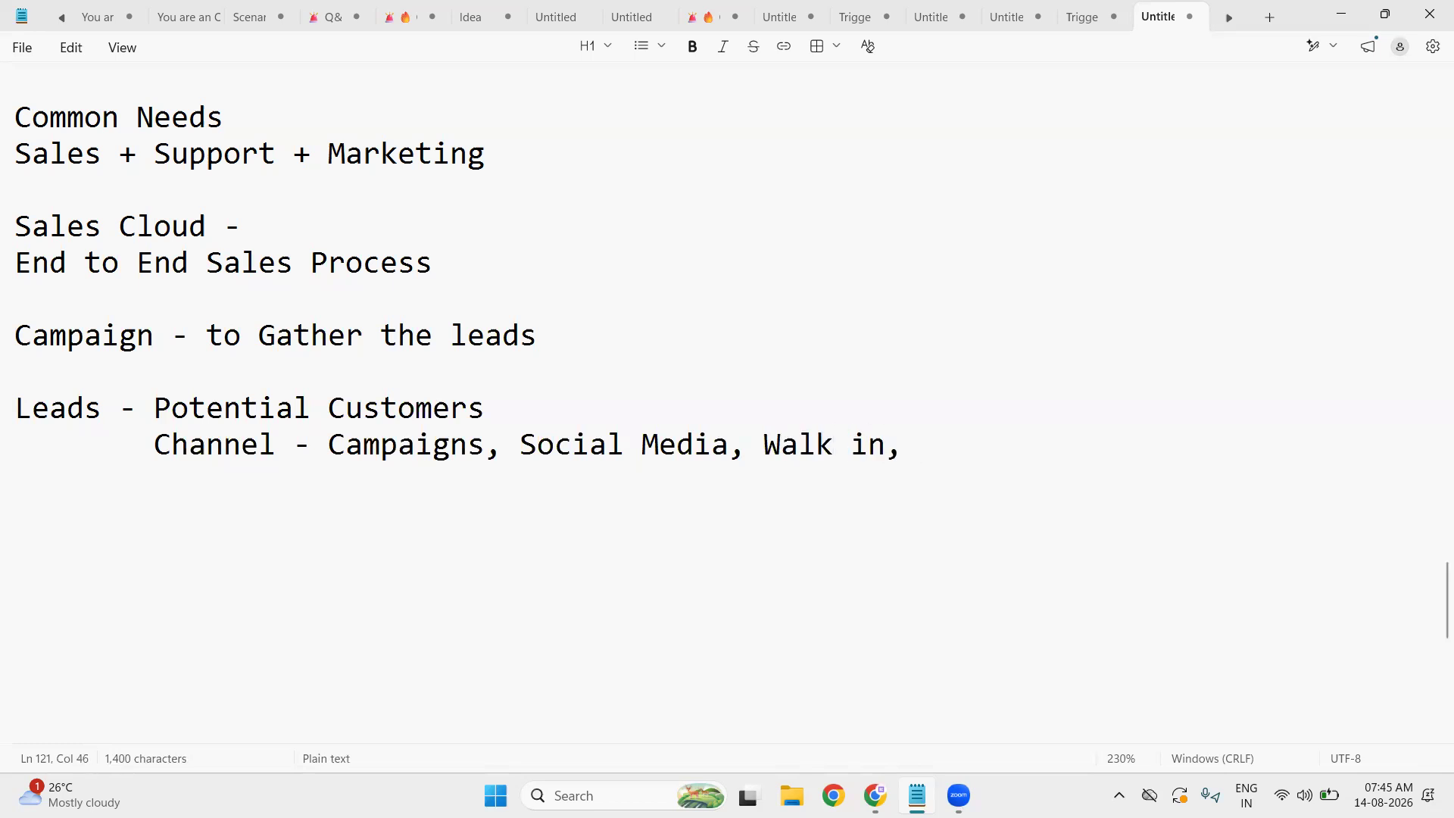
type("Call")
key("Return")
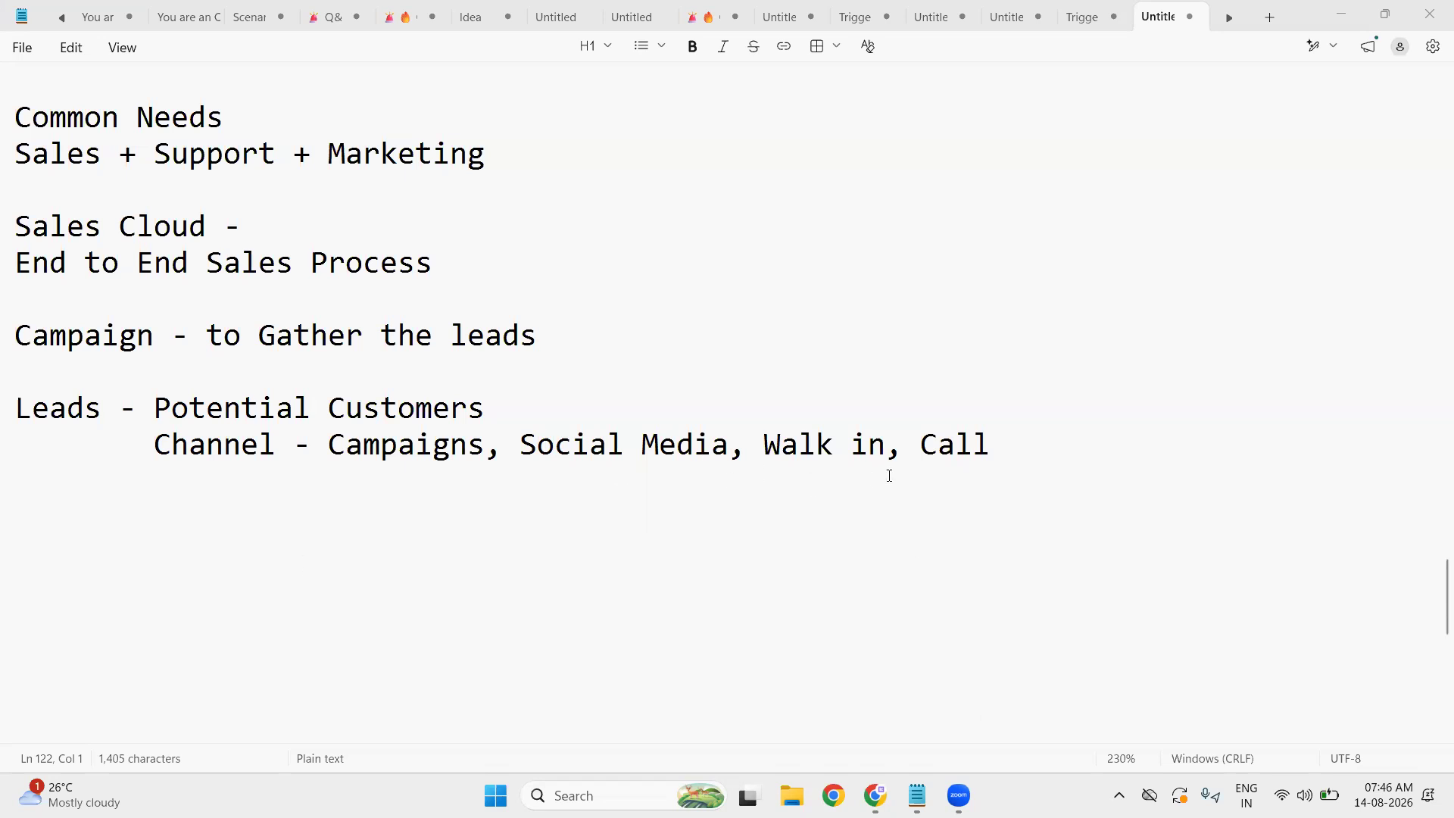
- Start a new 'Business -' note below the lead channel list
left_click(1051, 448)
key("Return")
key("Return")
type("Busines")
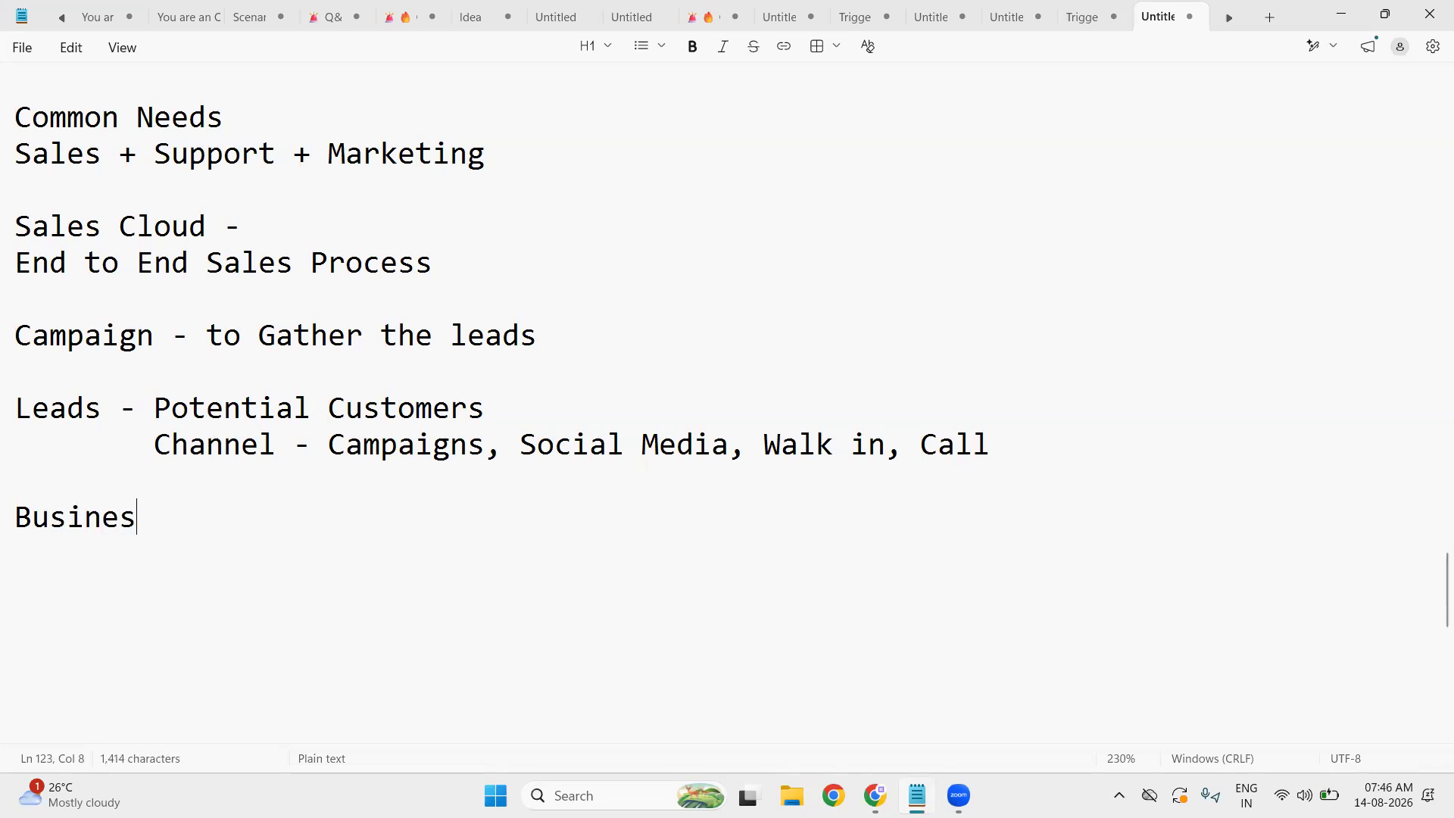
type("s -")
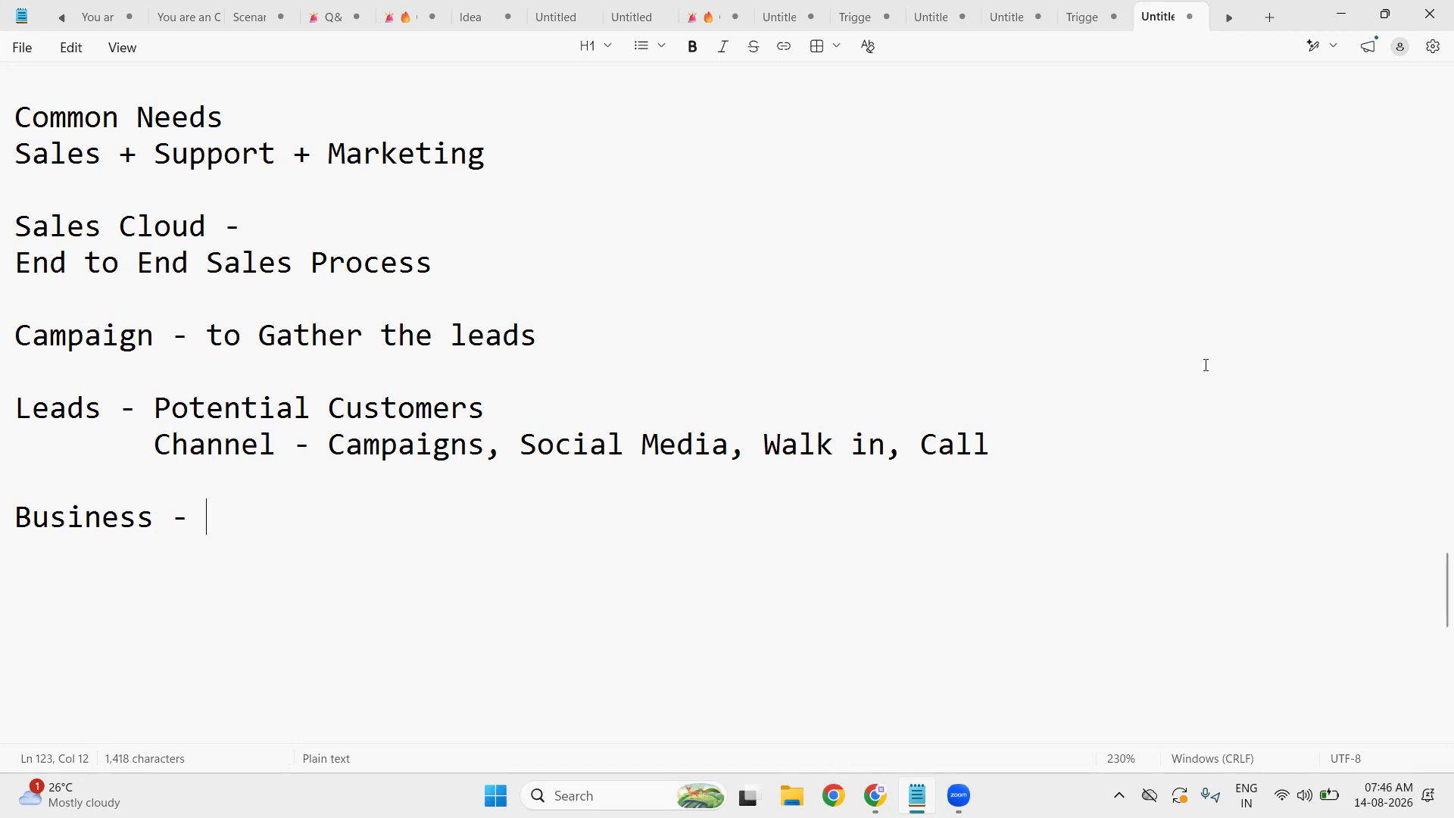
- Find the Sales app via the App Launcher search 'sales' and open it in a new tab
left_click(1352, 15)
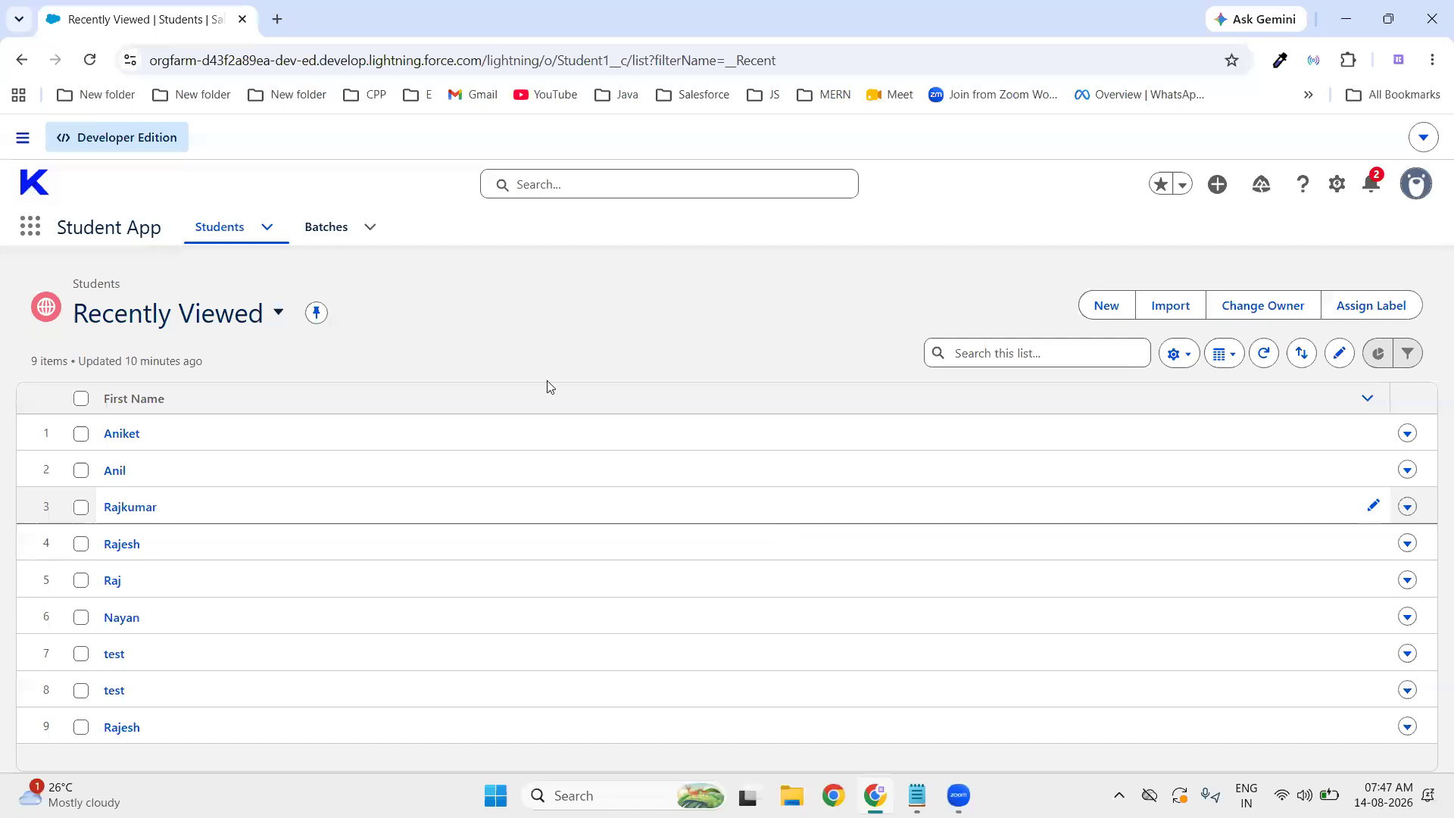
left_click(25, 236)
type("sa")
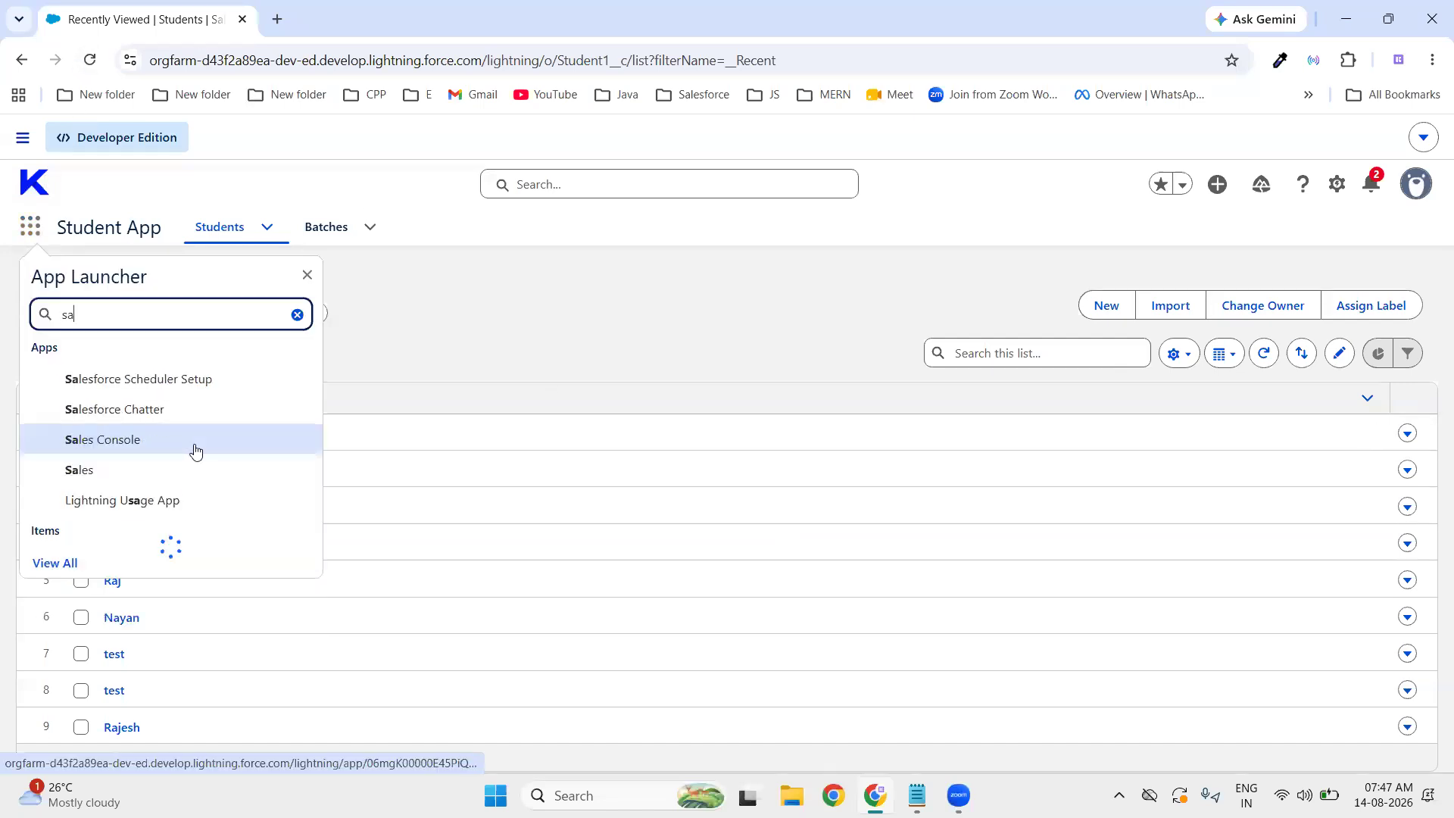
type("les")
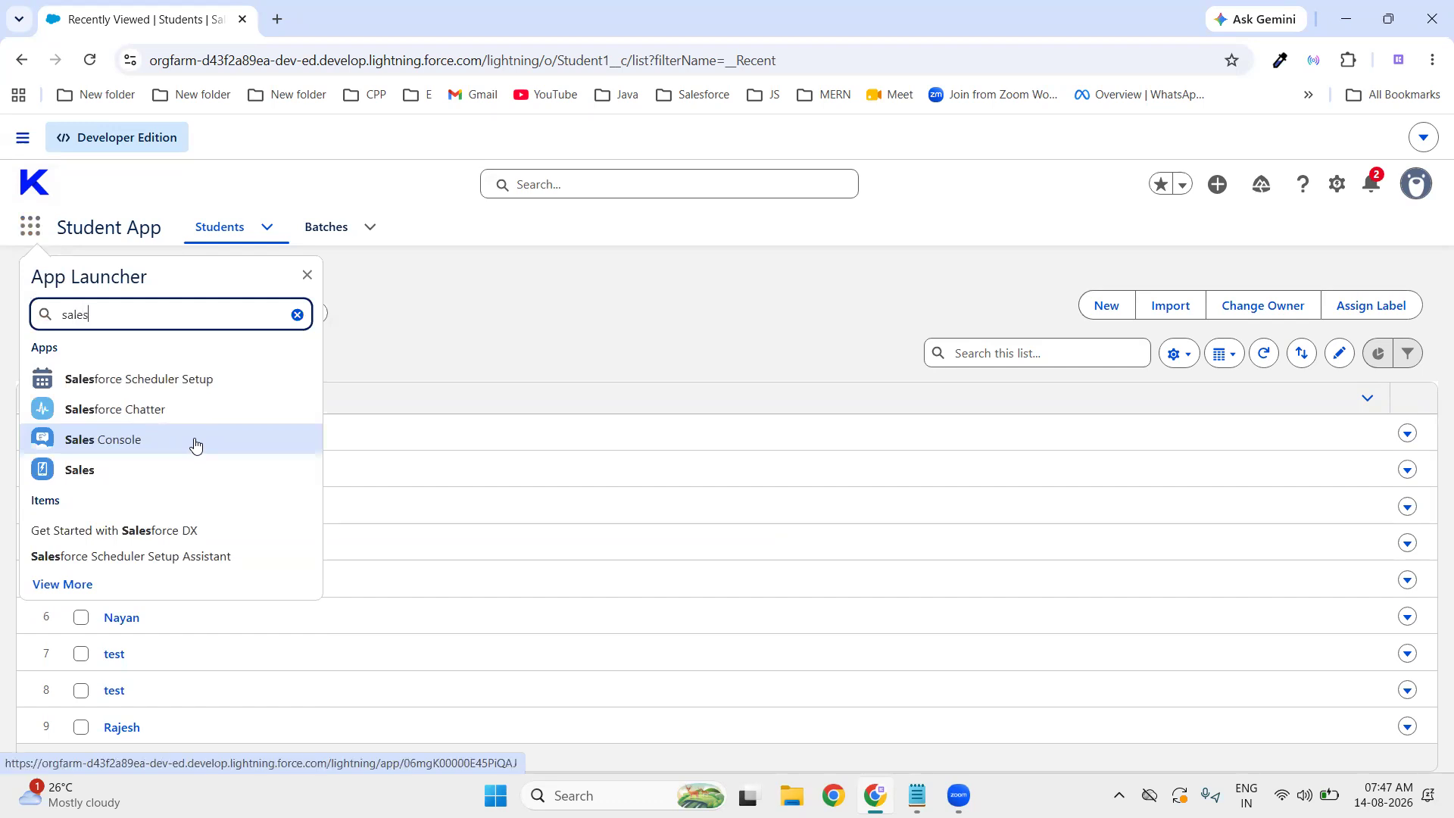
left_click(81, 474)
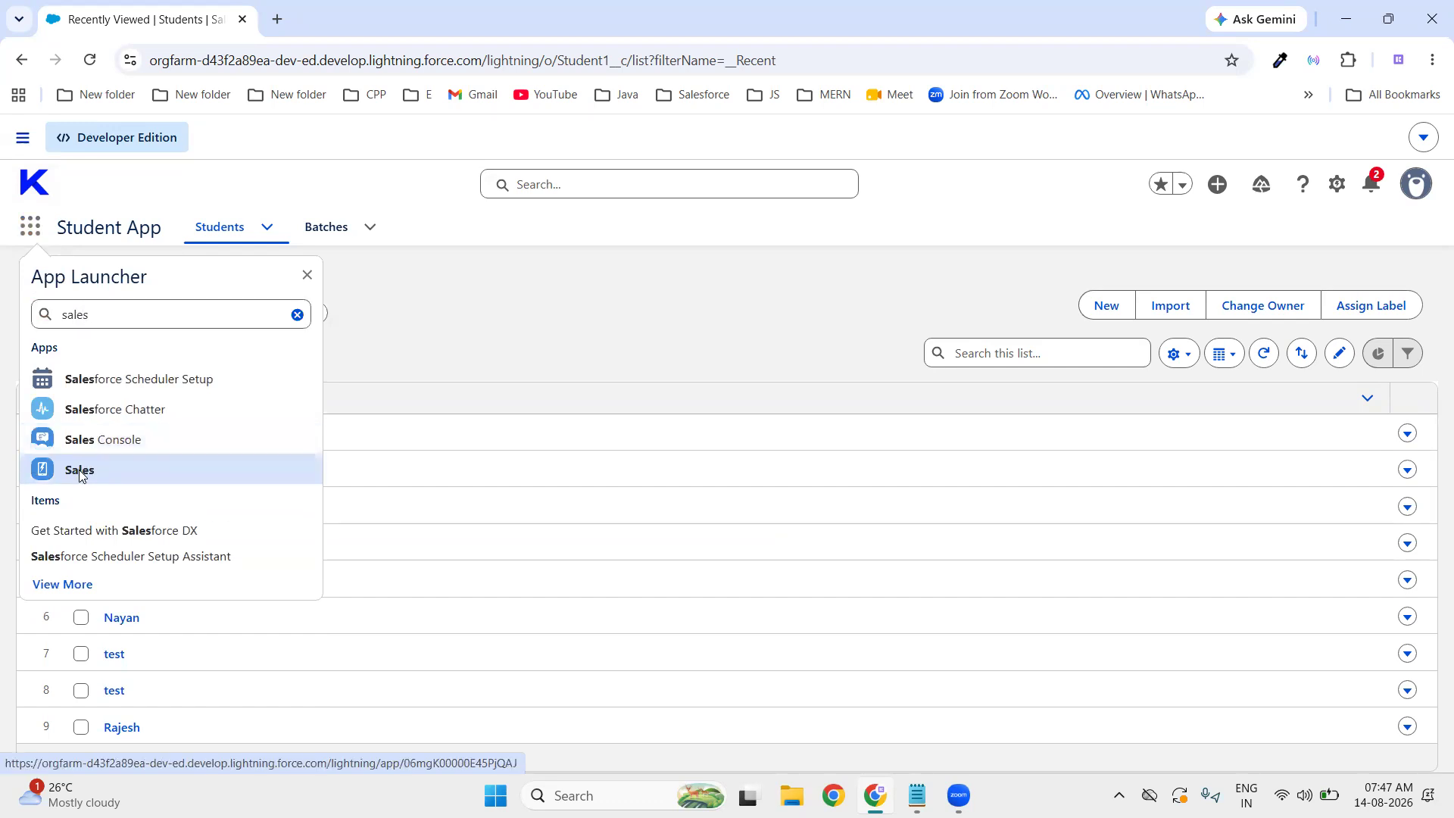
right_click(81, 473)
left_click(170, 494)
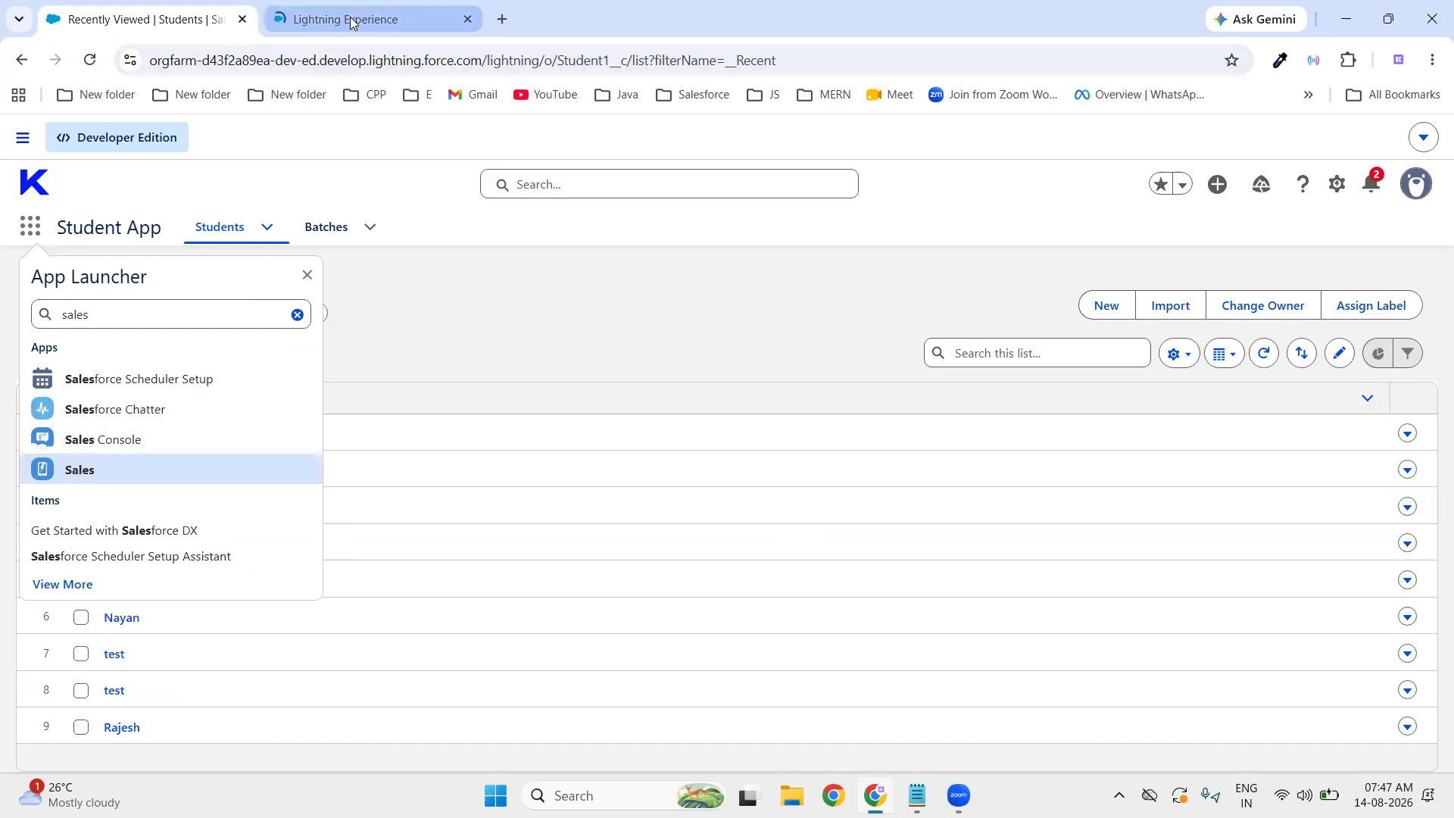
left_click(351, 21)
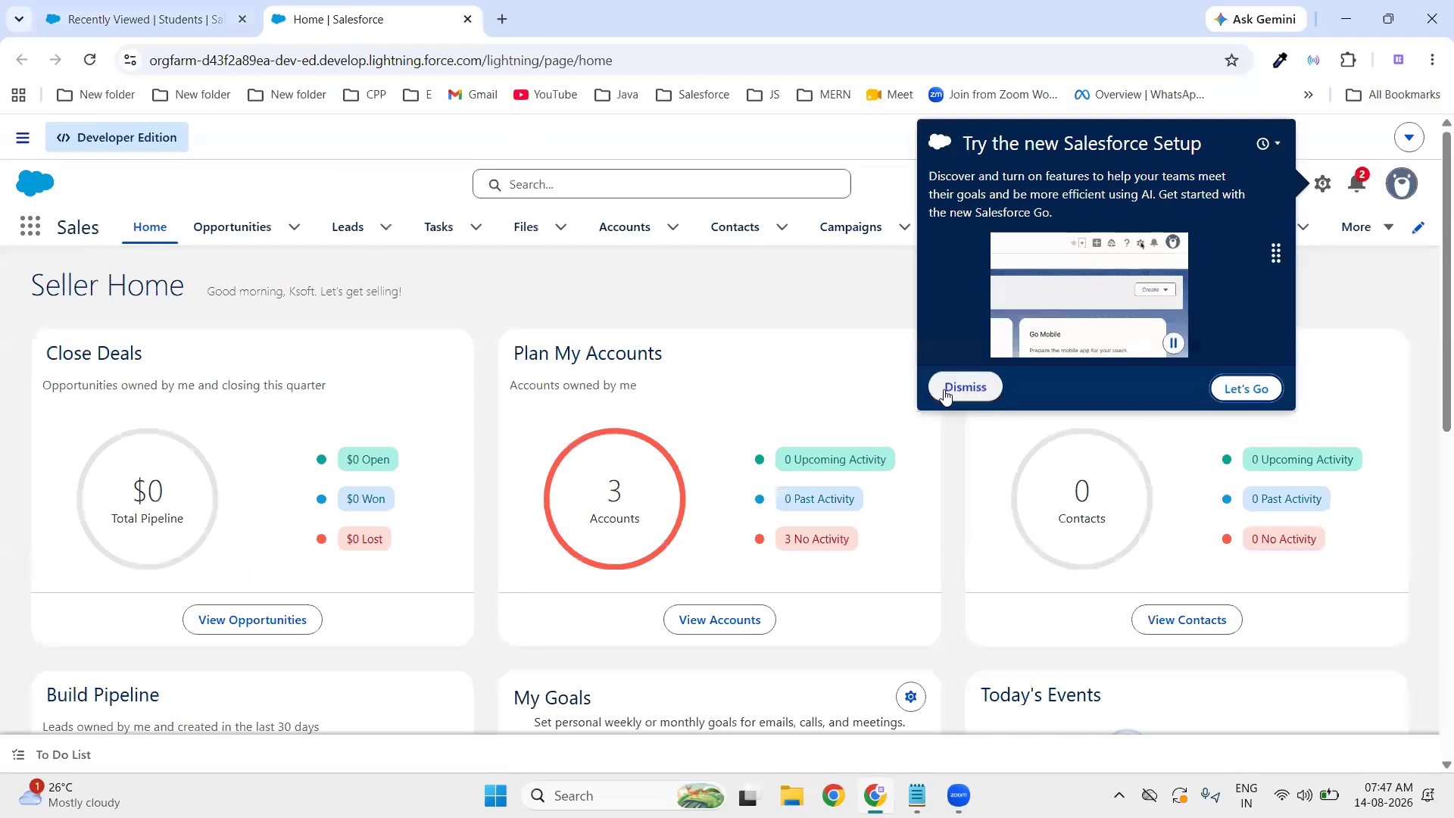
- Dismiss the Salesforce Setup popup and go to the Leads list
left_click(946, 391)
left_click(347, 227)
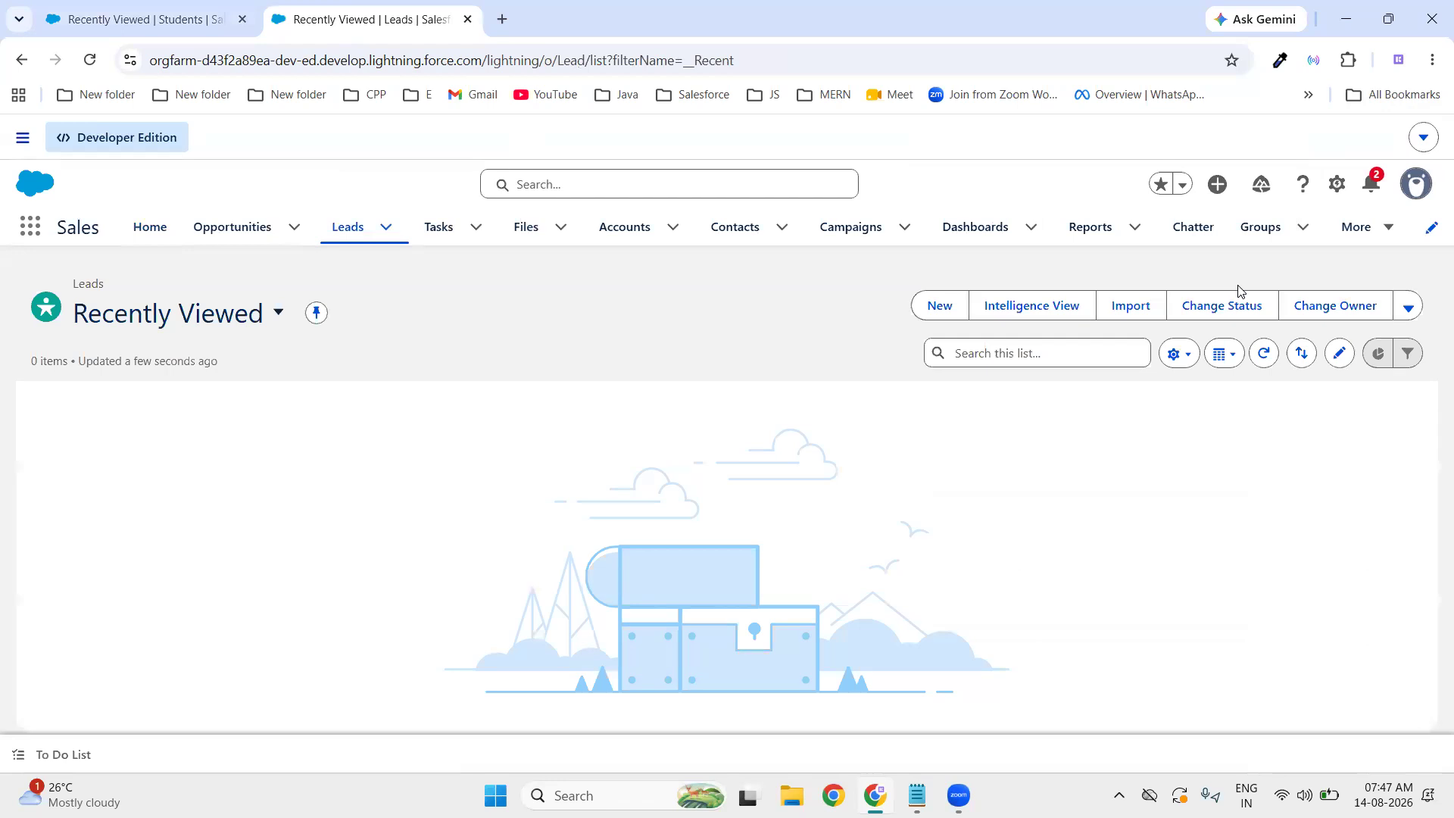
- Start a new lead and examine the required marker on the Company field
left_click(940, 305)
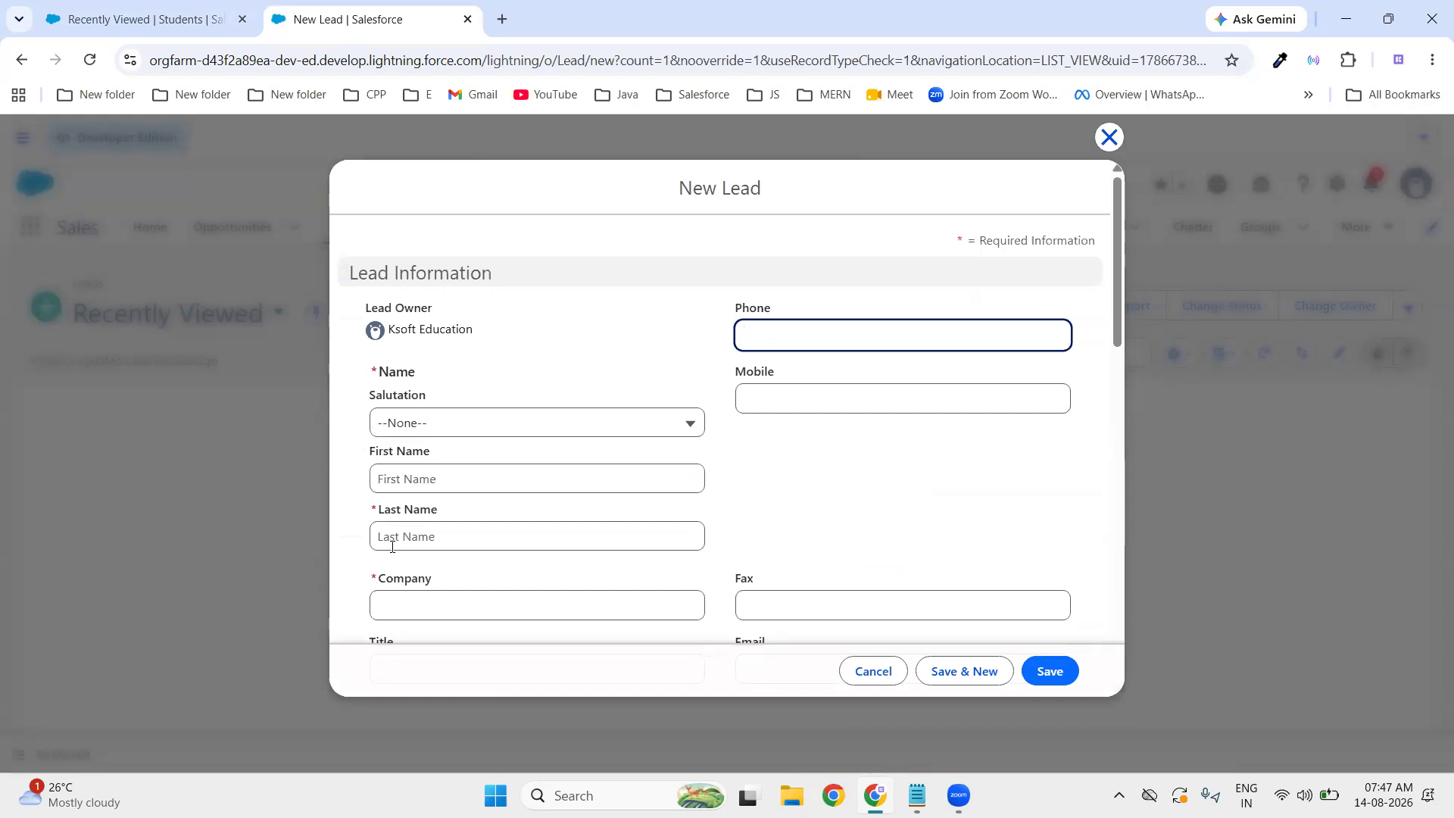
scroll(392, 542, "down", 1)
left_click(454, 511)
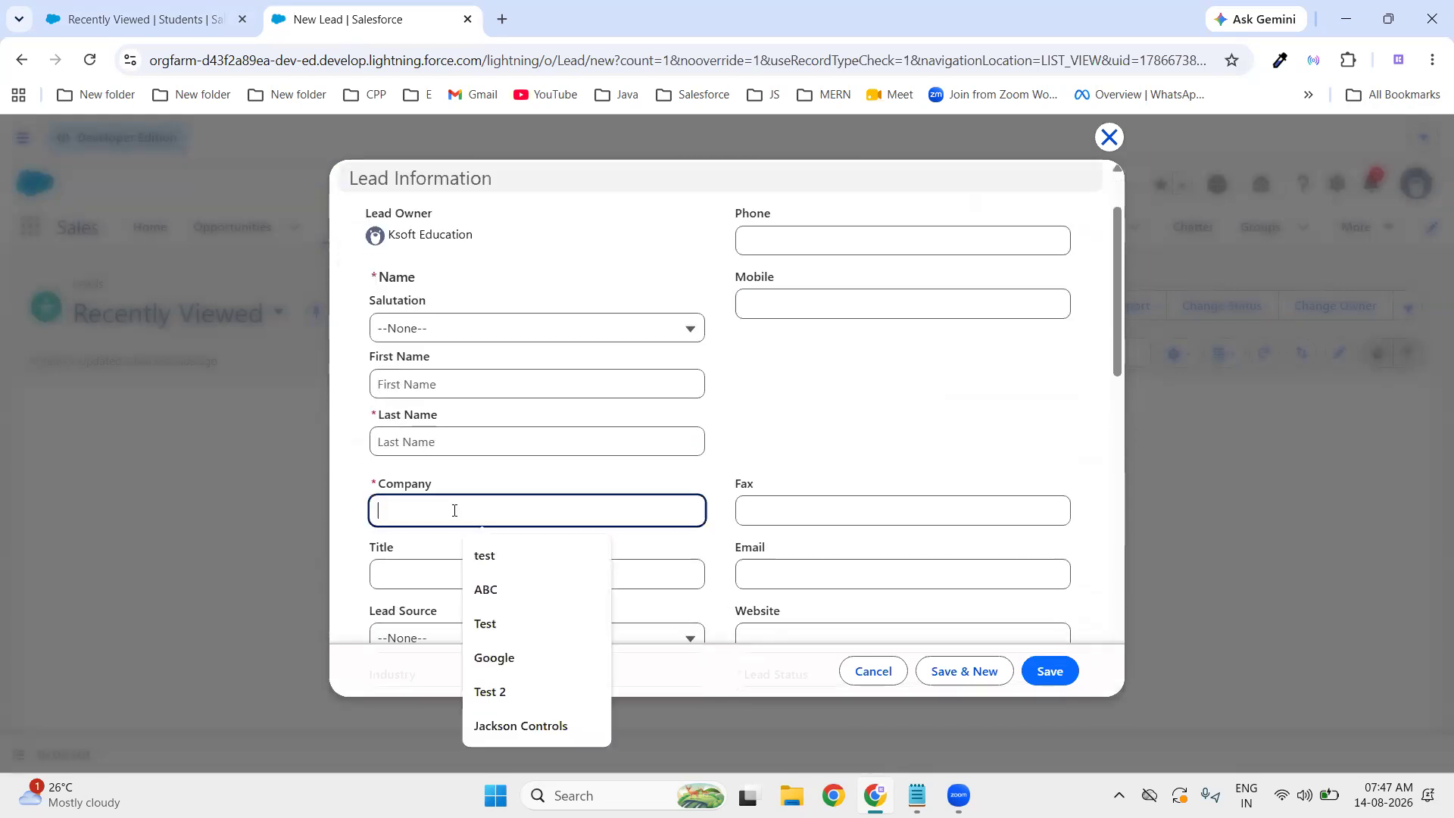
left_click(371, 487)
left_click_drag(371, 487, 390, 489)
left_click(674, 475)
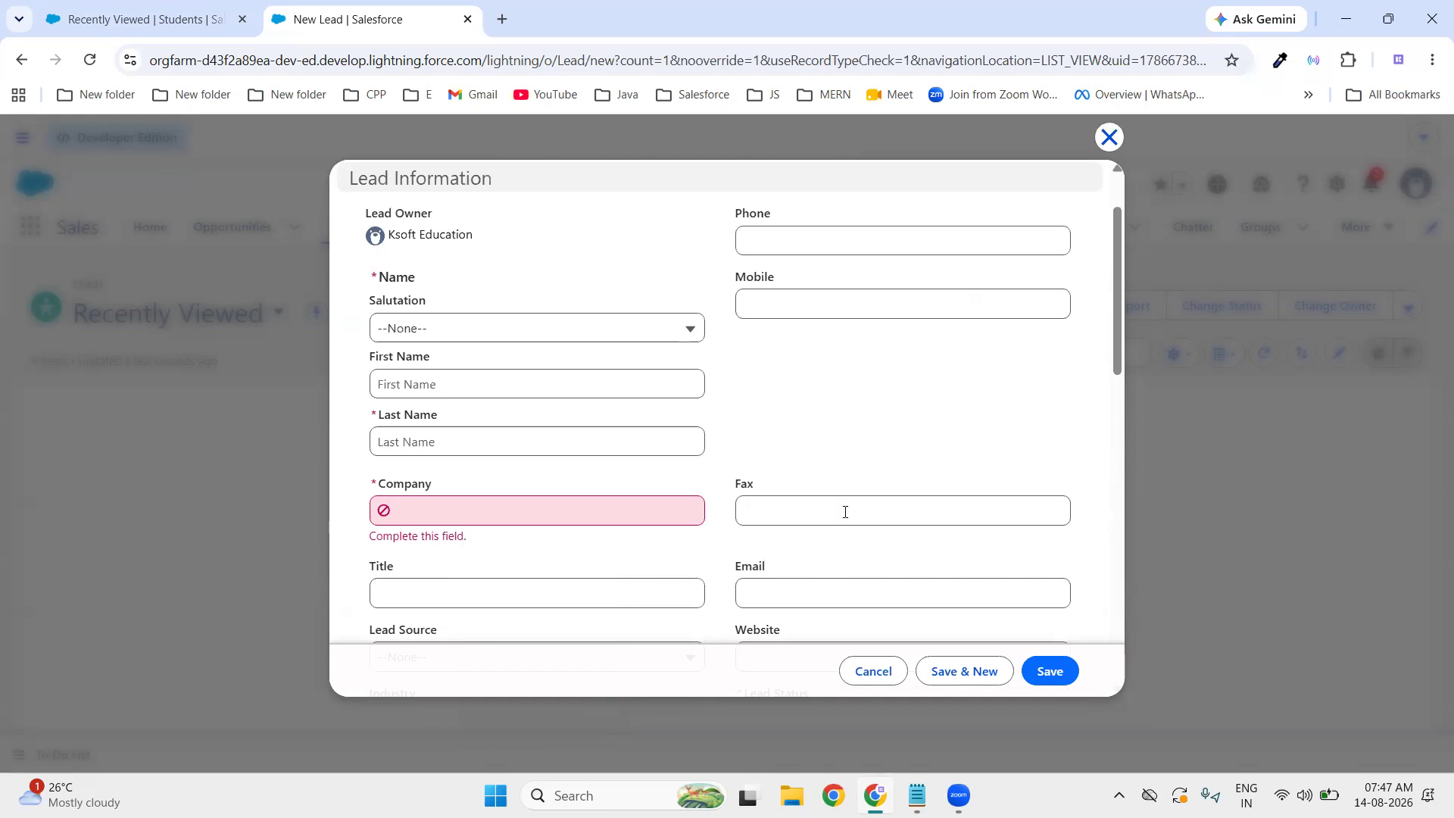
- Scroll the New Lead form and review the Lead Source options without changing them
scroll(845, 512, "down", 1)
scroll(845, 512, "down", 10)
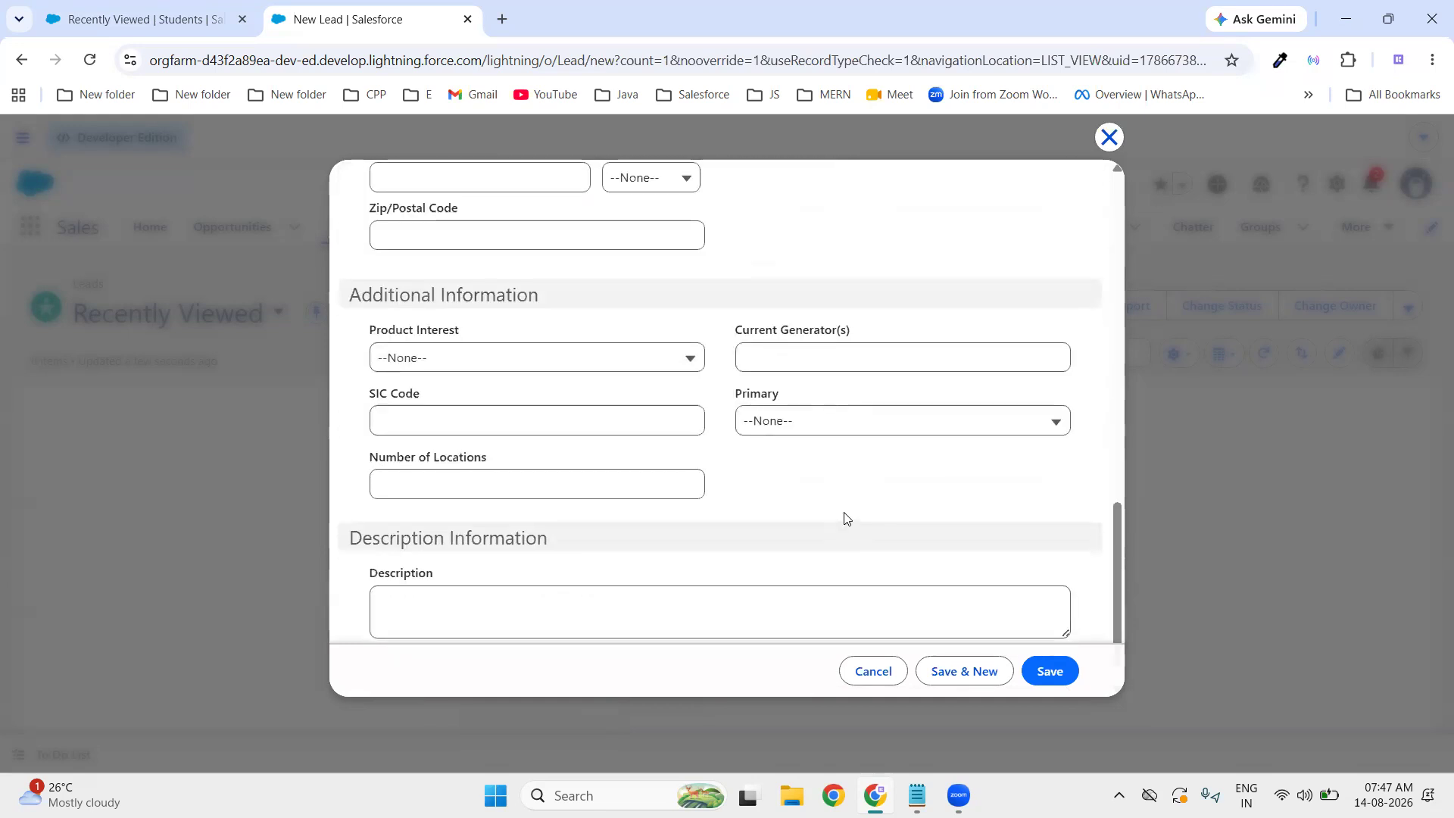
scroll(845, 516, "up", 4)
scroll(845, 516, "up", 4)
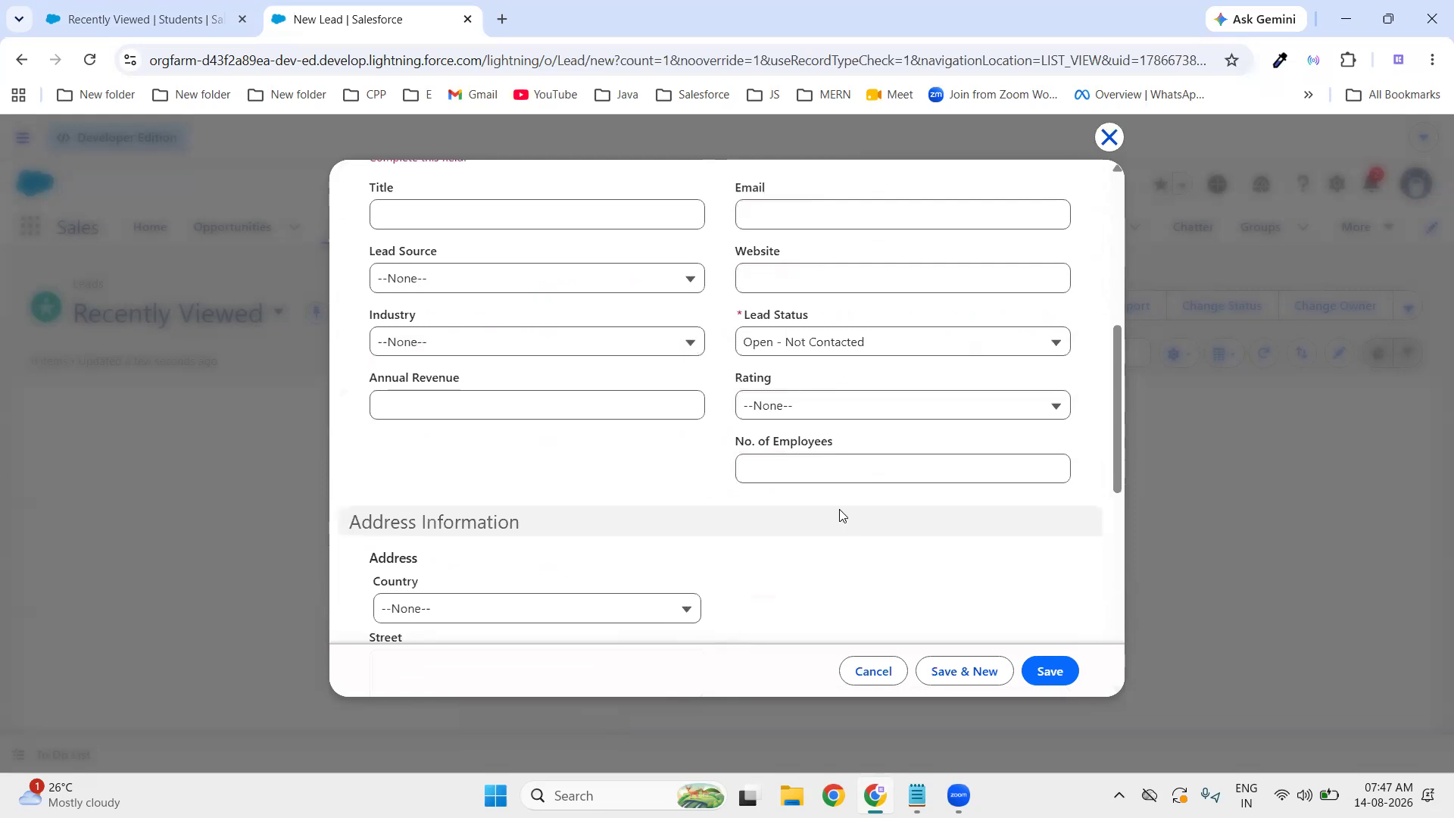
left_click(451, 284)
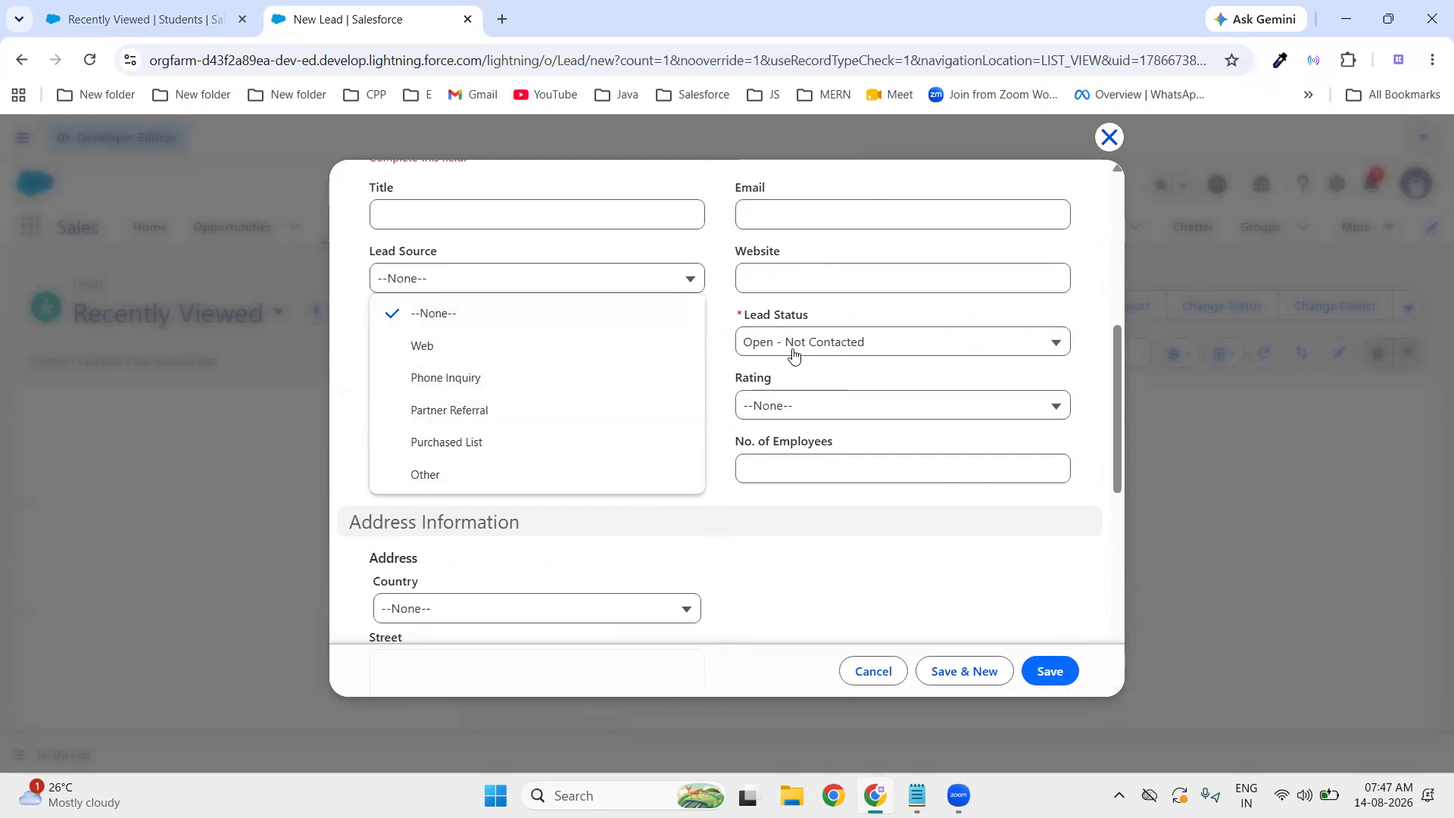
left_click(718, 370)
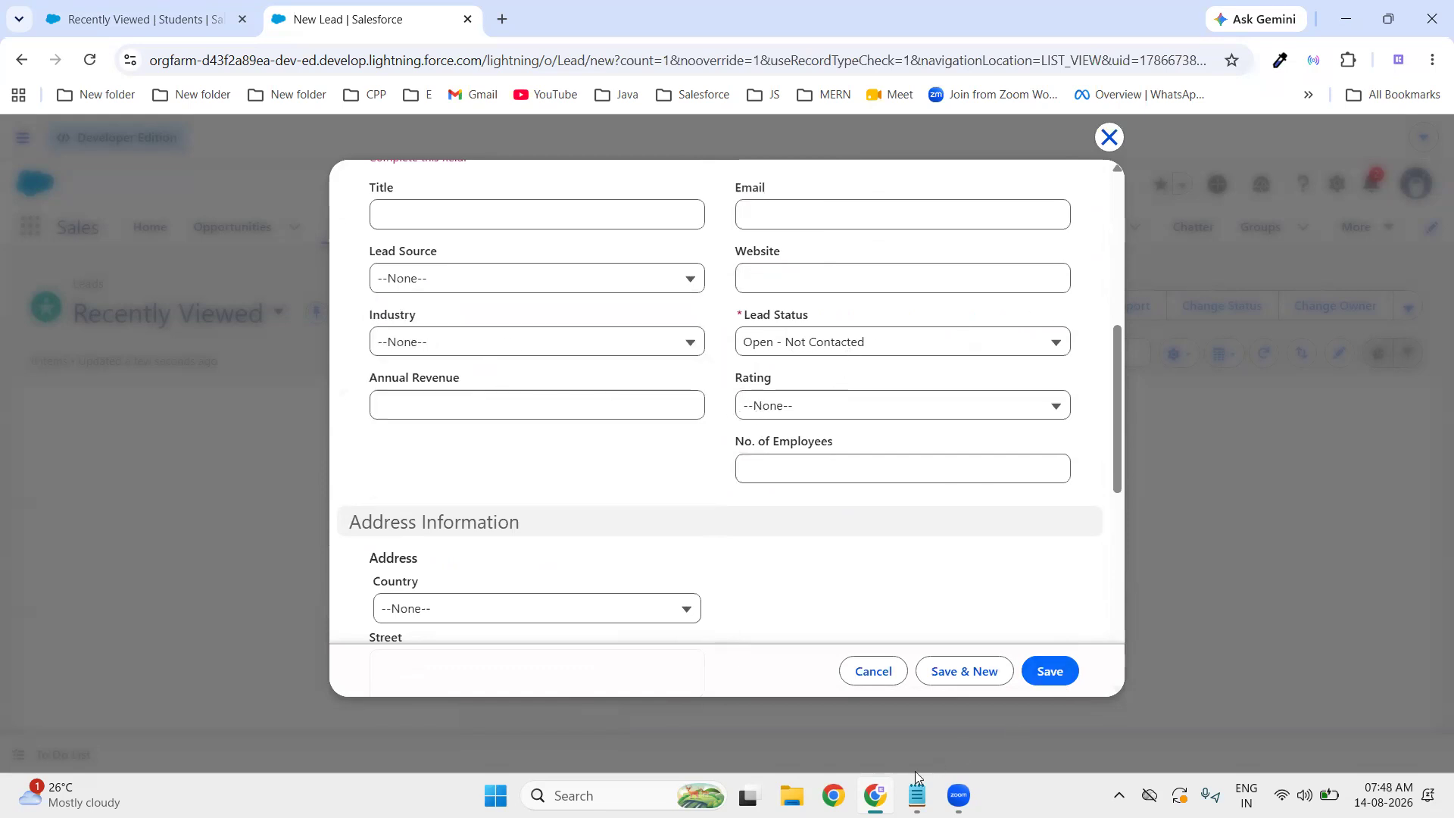
left_click(916, 795)
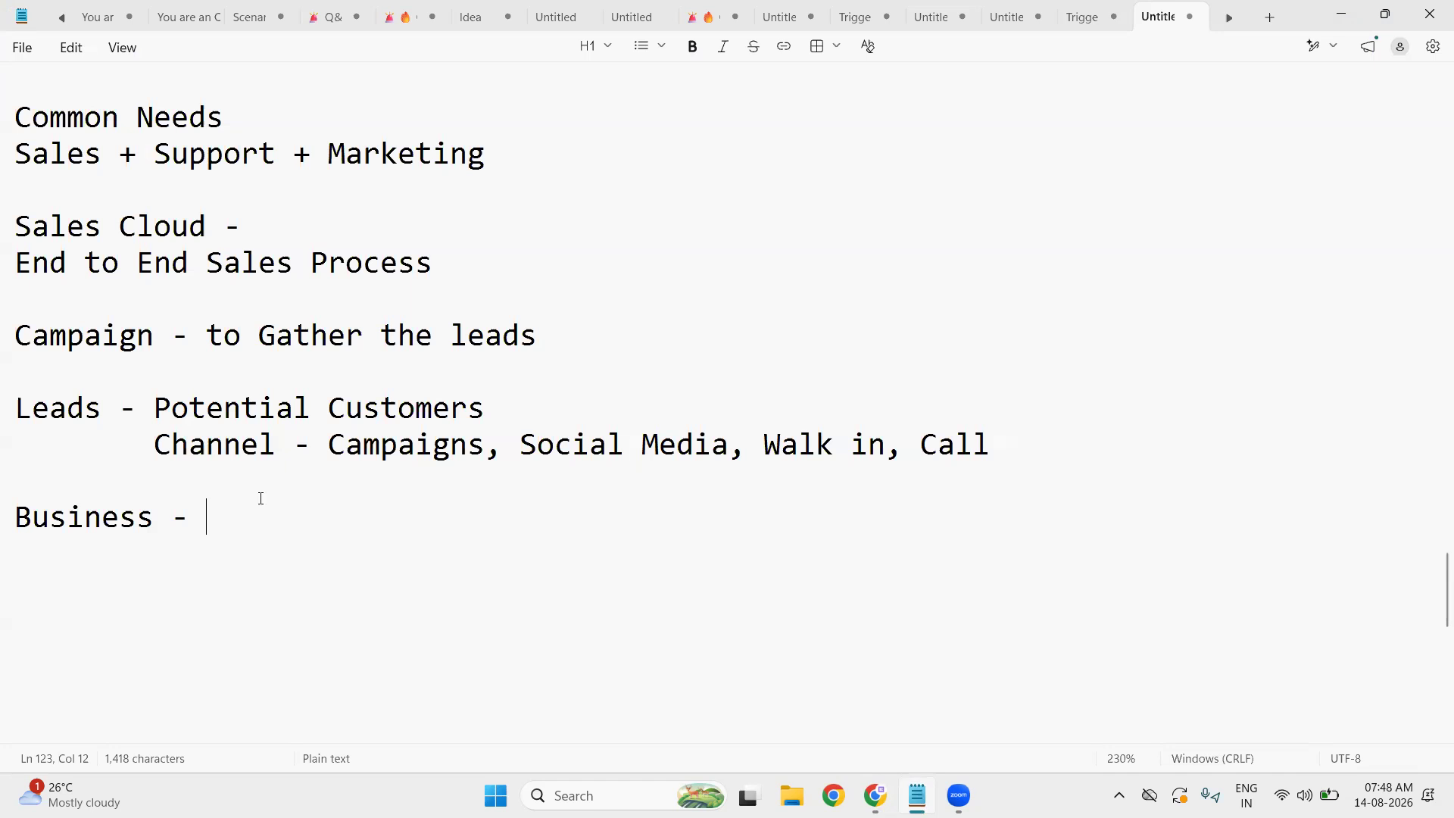
- Add indented lines 'B2B - Business to Business' and 'B2C - Business to Customers' under Business
key("Return")
key("Tab")
key("Tab")
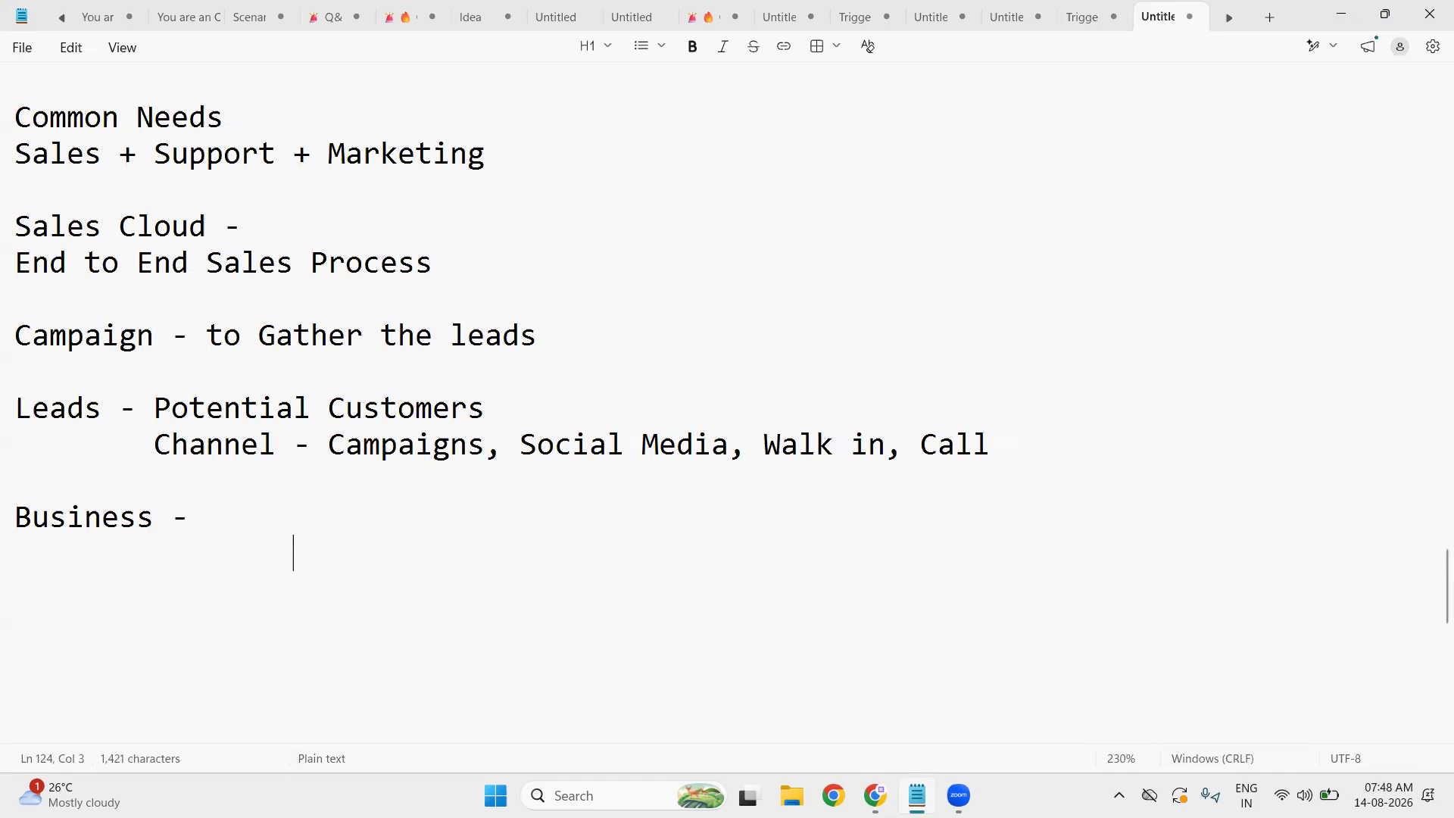
type("B2B")
key("Return")
key("Tab")
key("Tab")
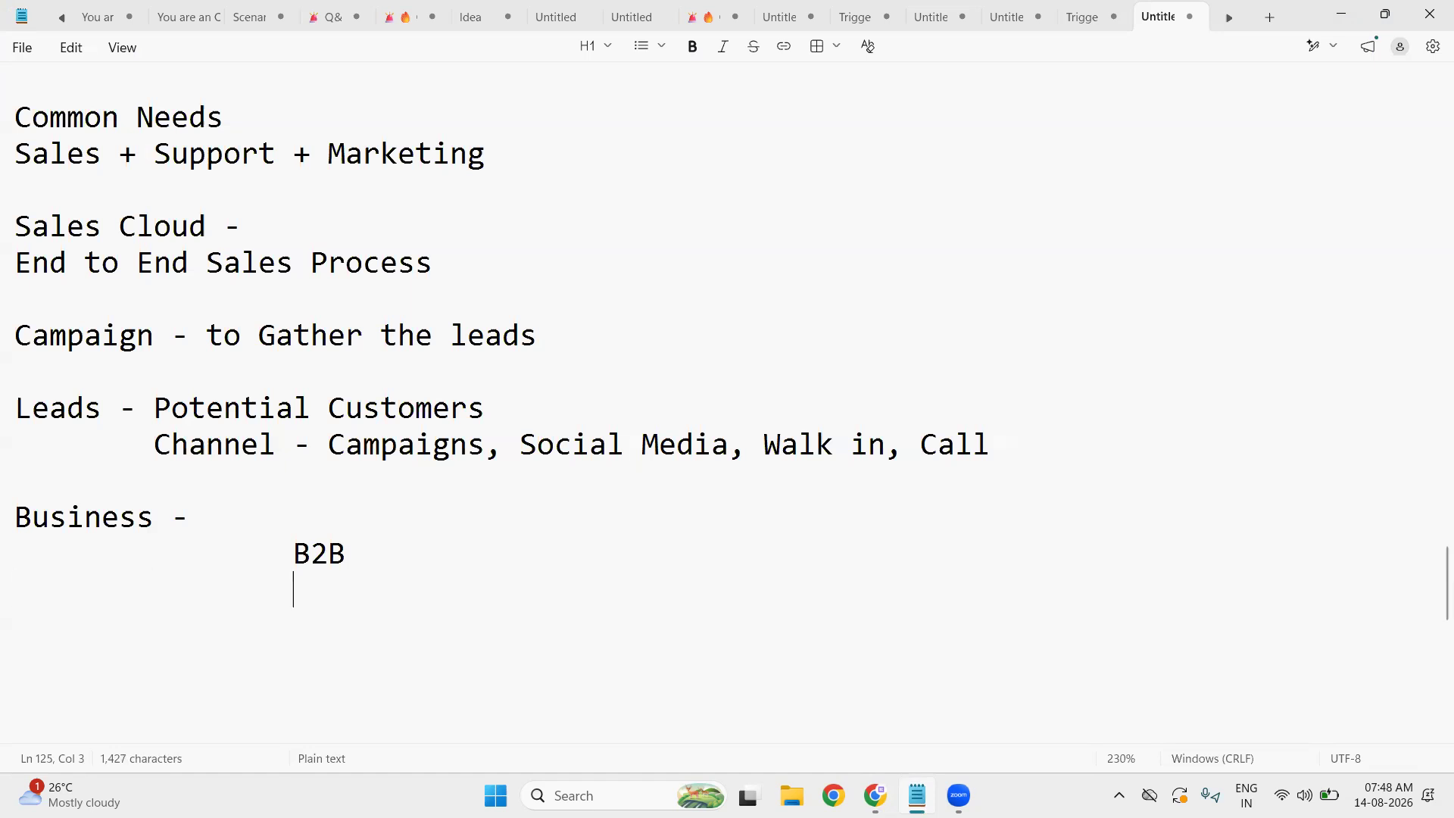
type("B2")
type("C")
type(" - ")
type("Busines")
type("s to ")
type("Business")
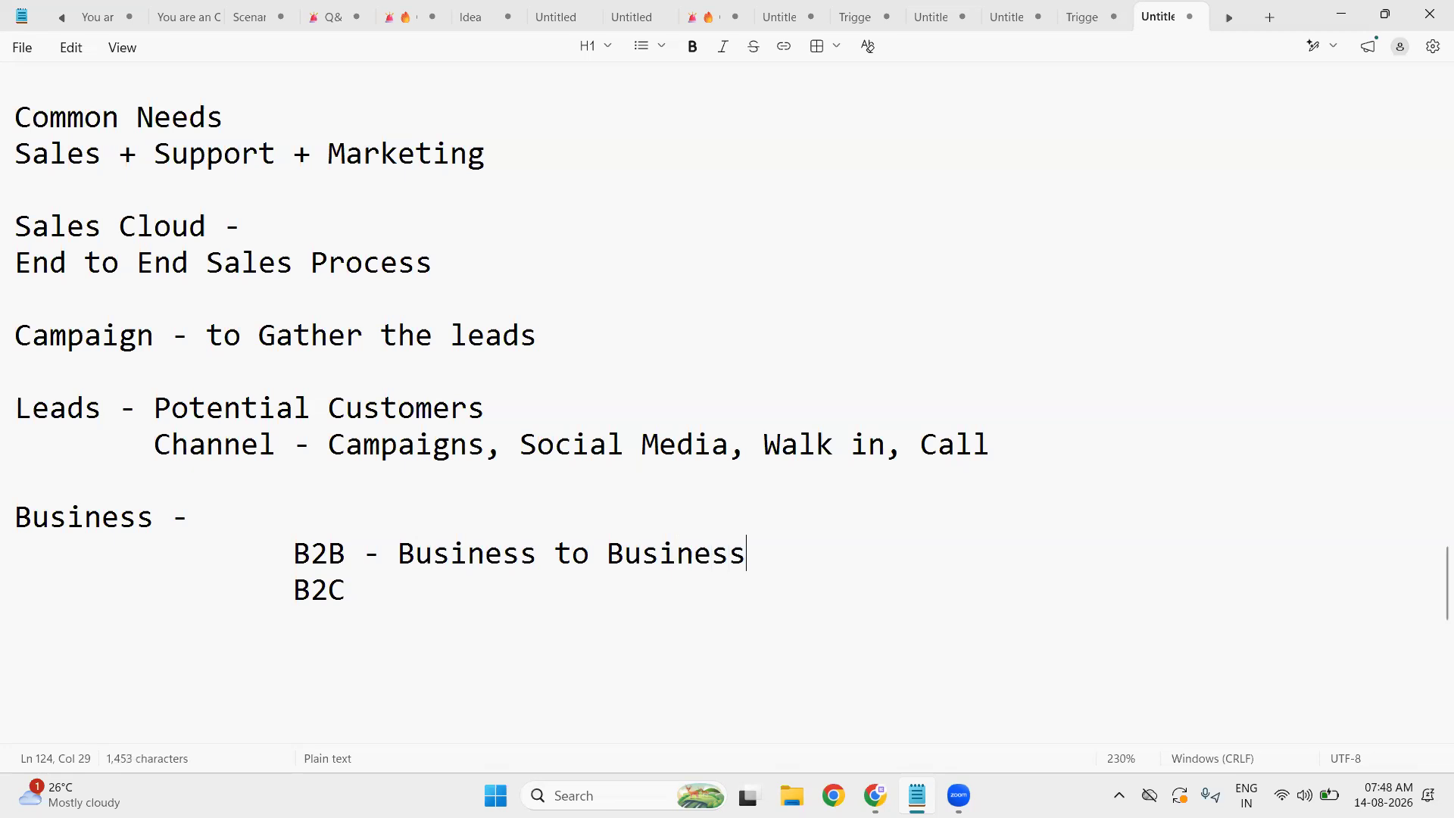
left_click(428, 585)
type("- Business to Customers")
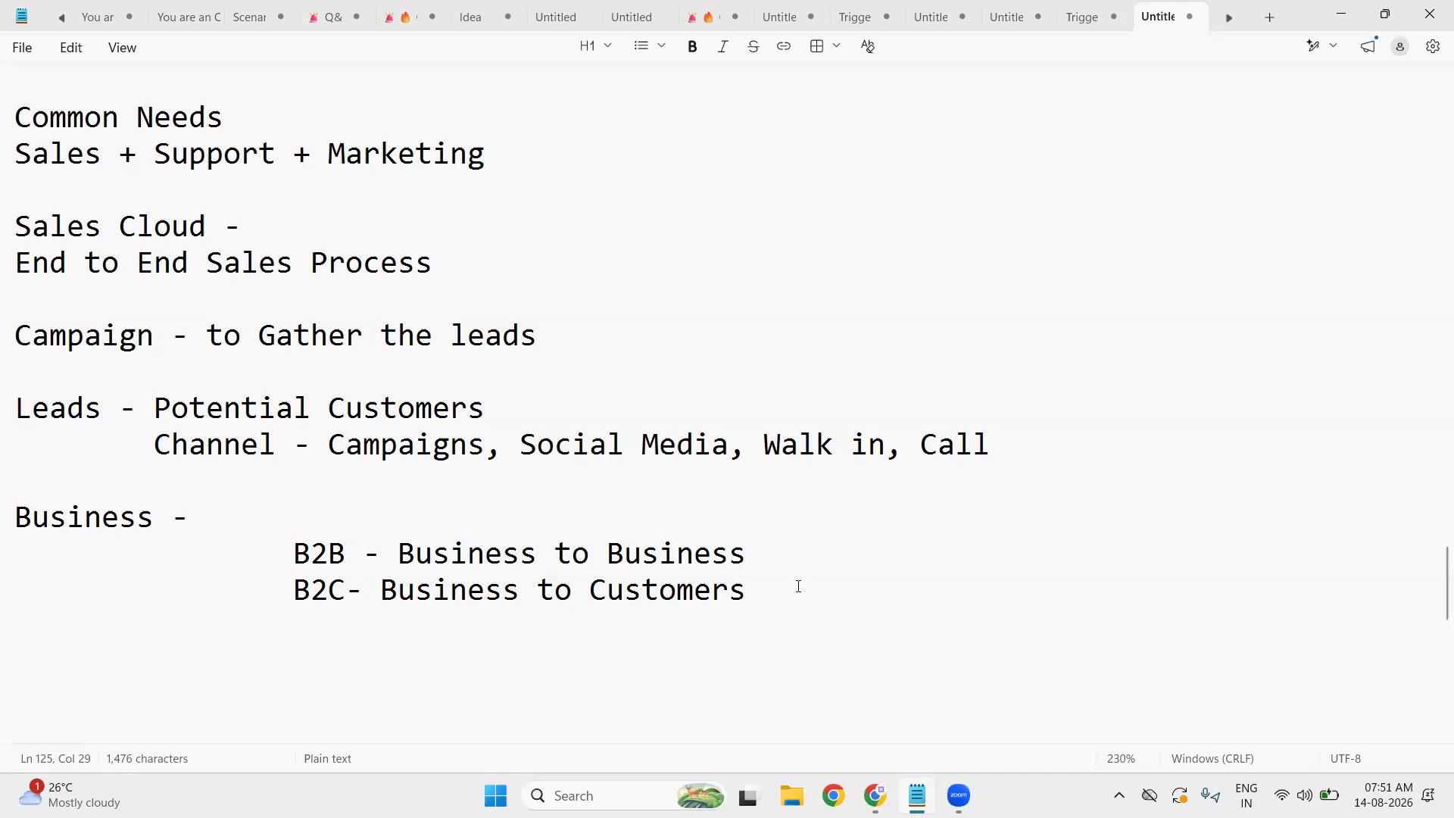
- Add an indented 'Company Rquired' line under B2C and append '- Customers' to the B2C line
key("Return")
key("Return")
key("Tab")
key("Tab")
type("Company Rquired")
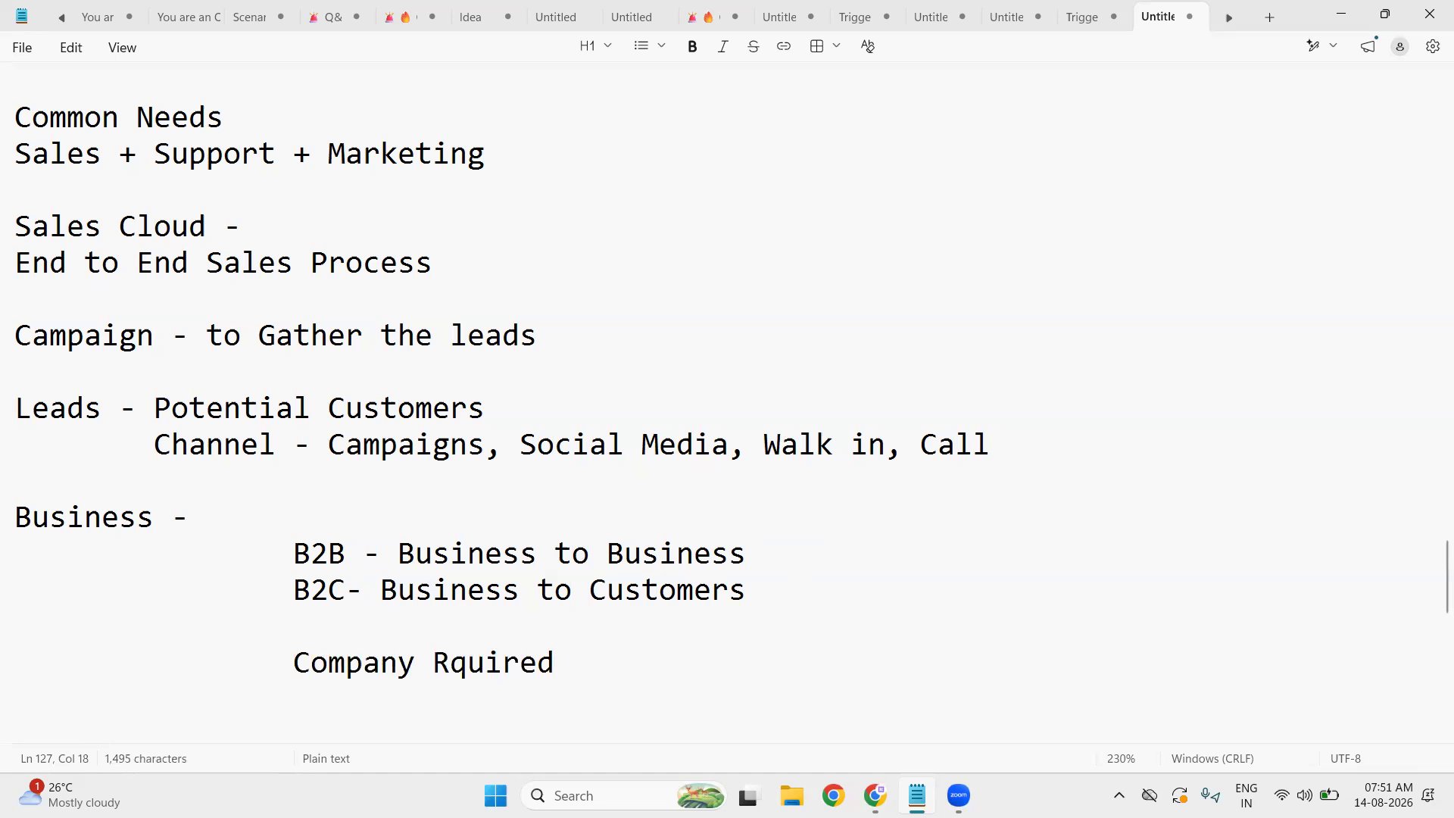
key("Return")
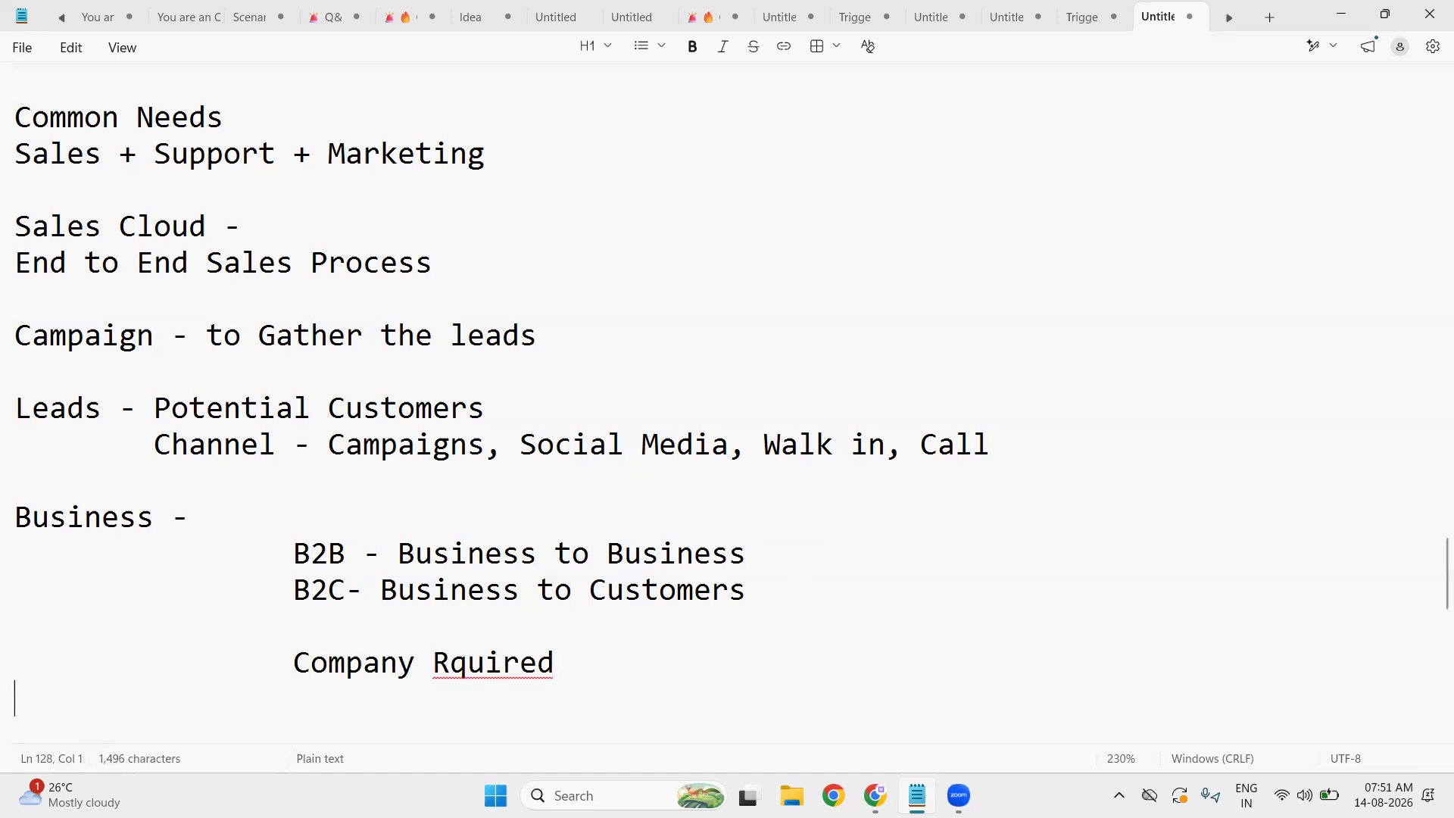
left_click(883, 583)
type("- ")
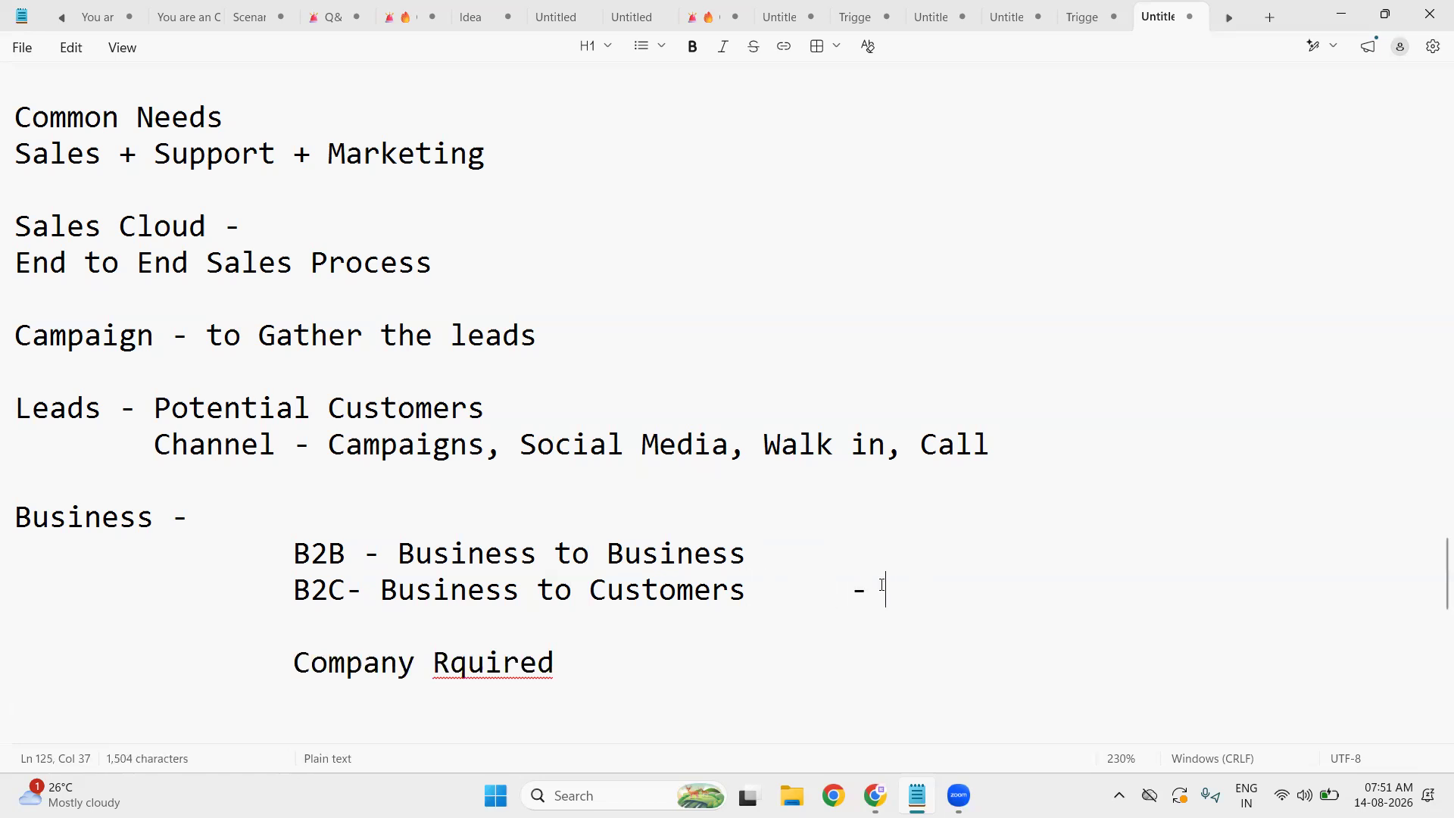
type("Customers")
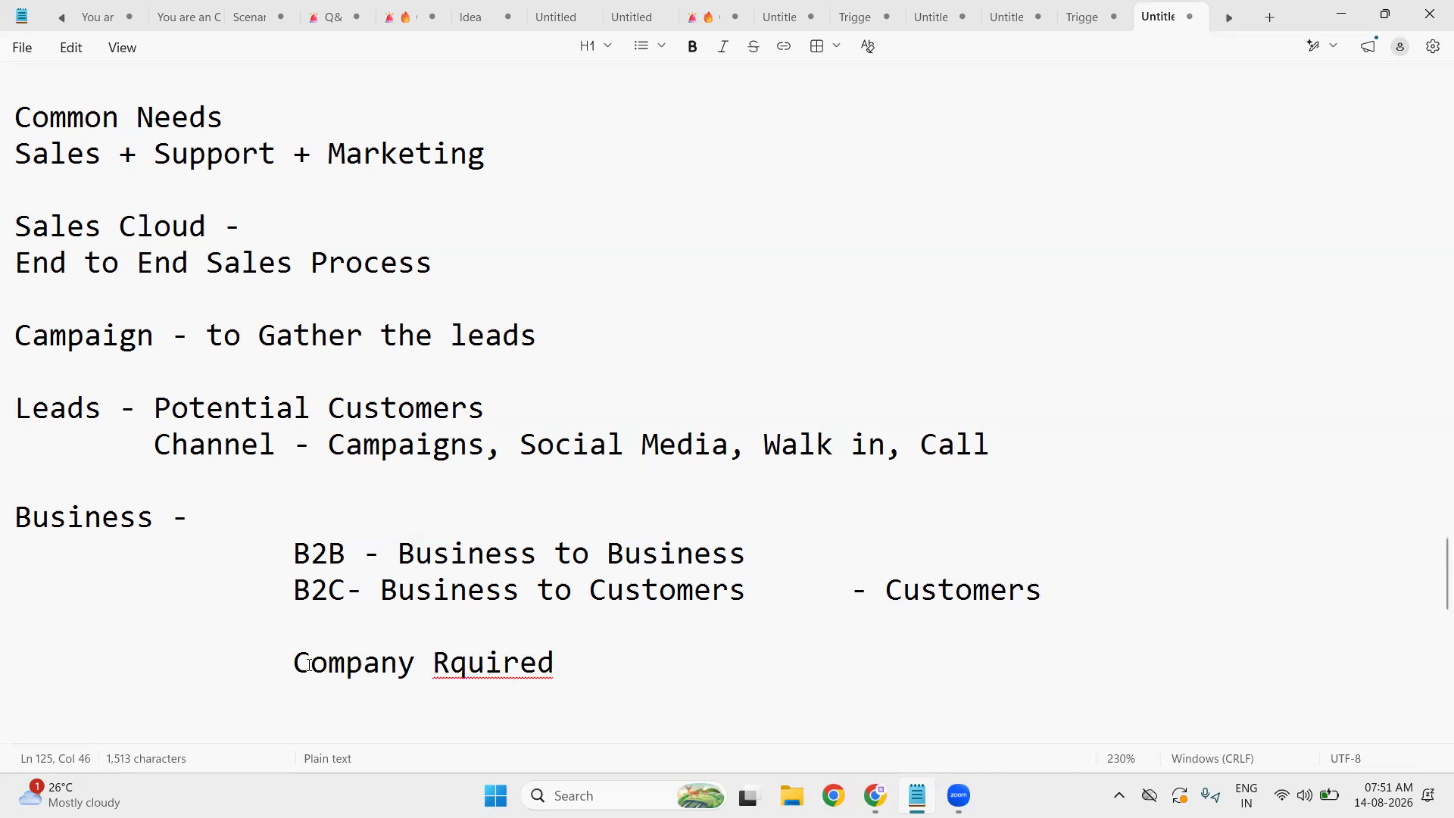
- Replace the 'Company Rquired' line with 'Business Account & Person Account'
left_click_drag(294, 664, 590, 670)
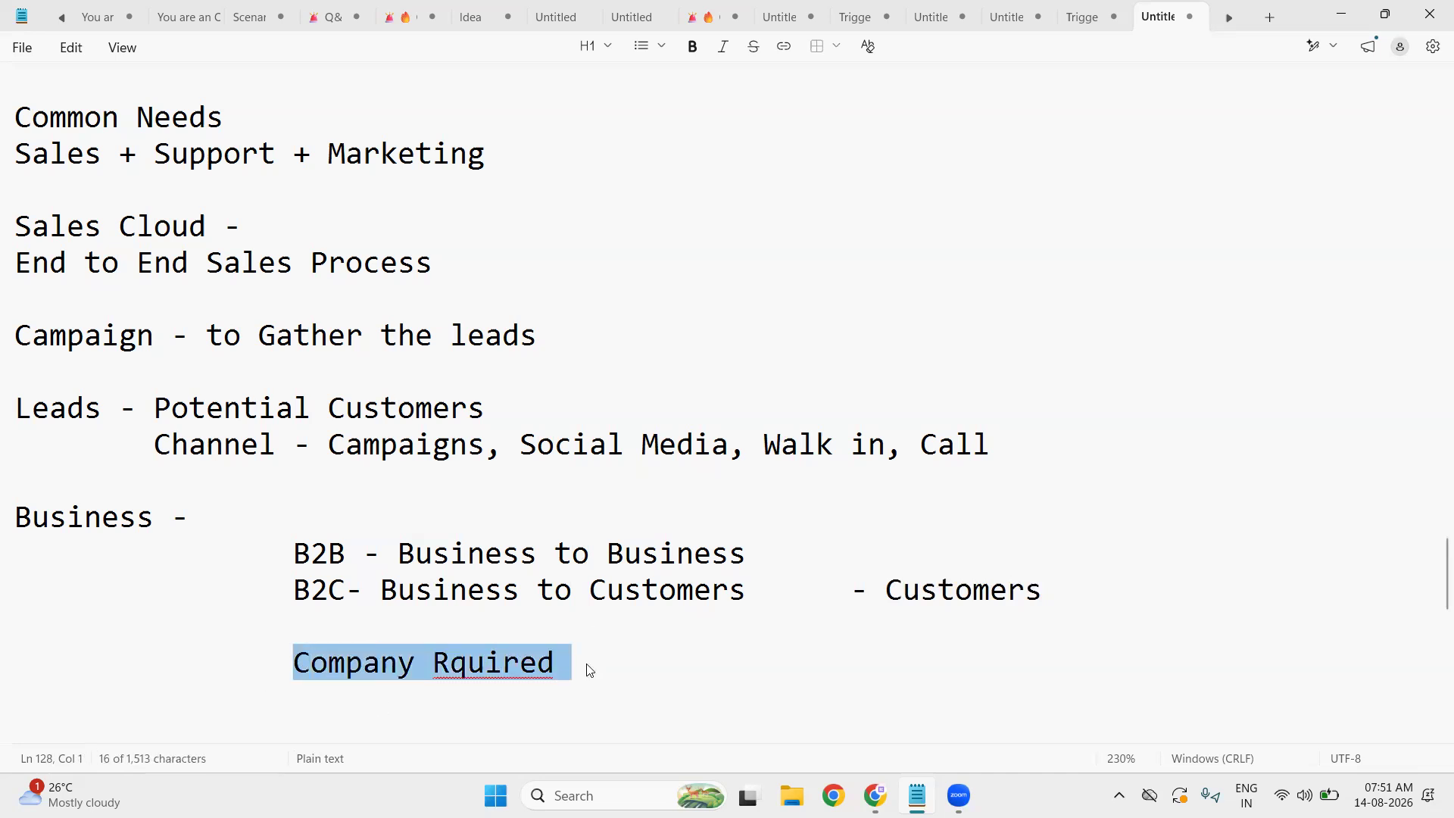
key("BackSpace")
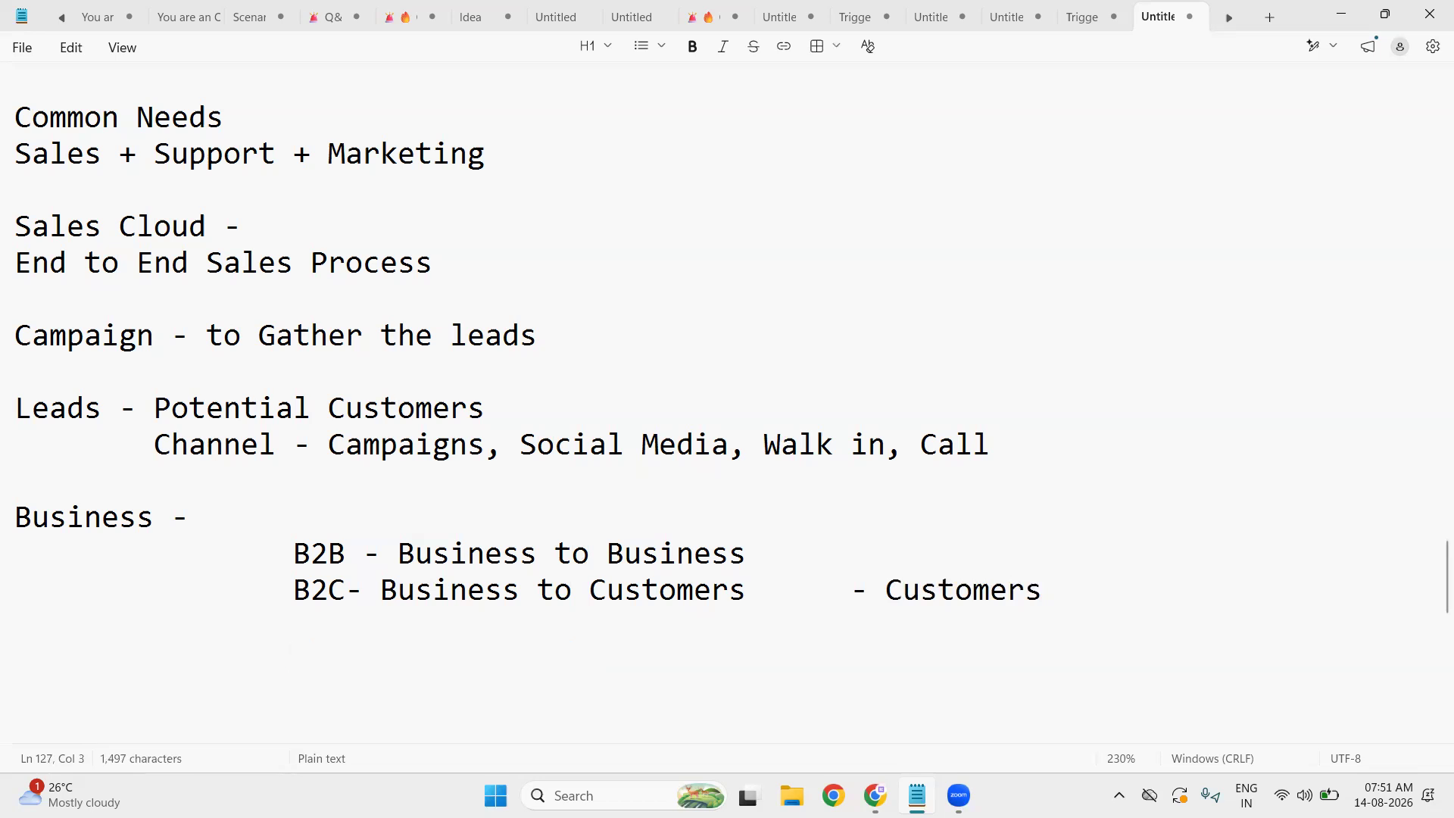
type("Business ")
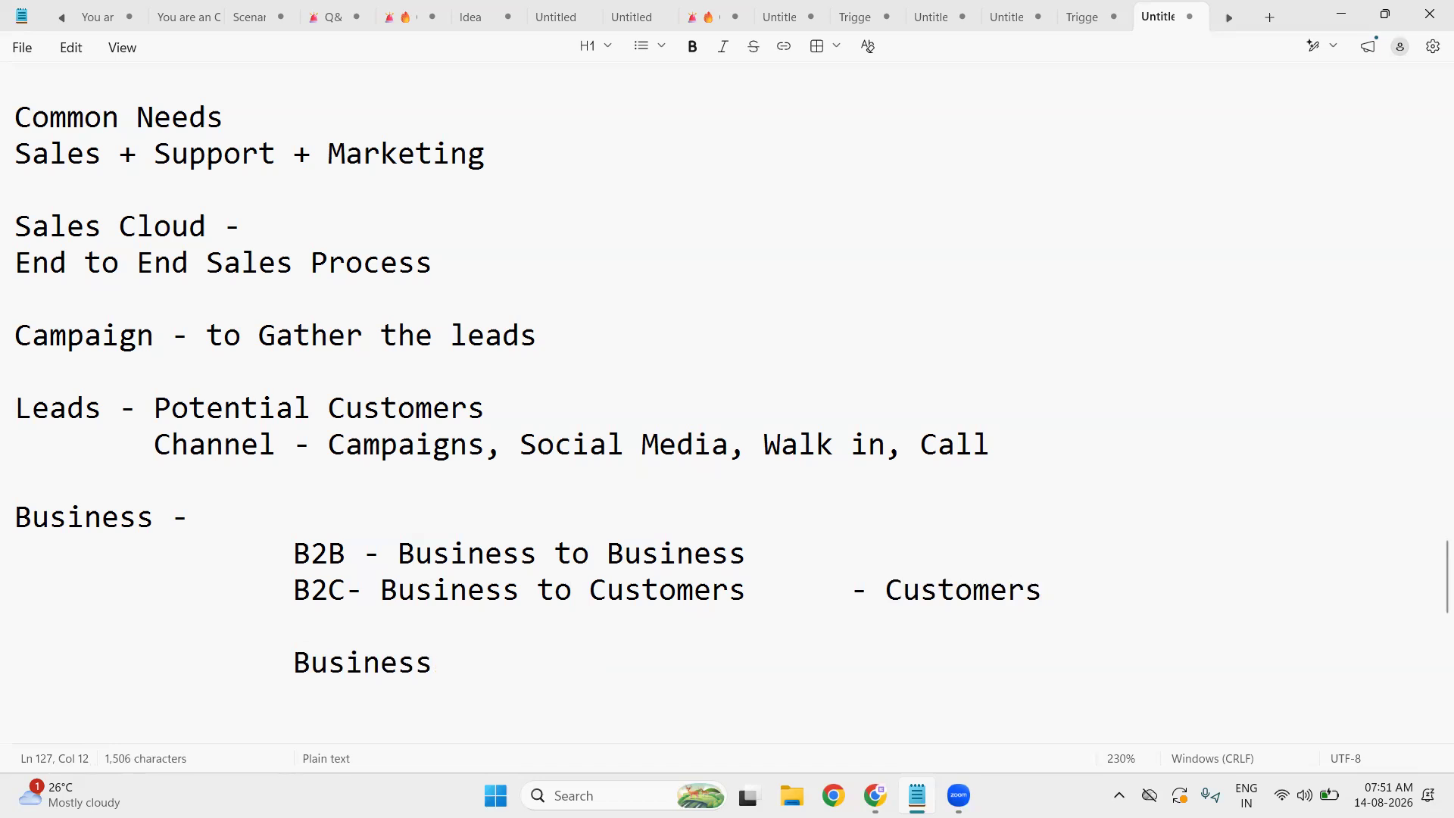
type("Account & Person ")
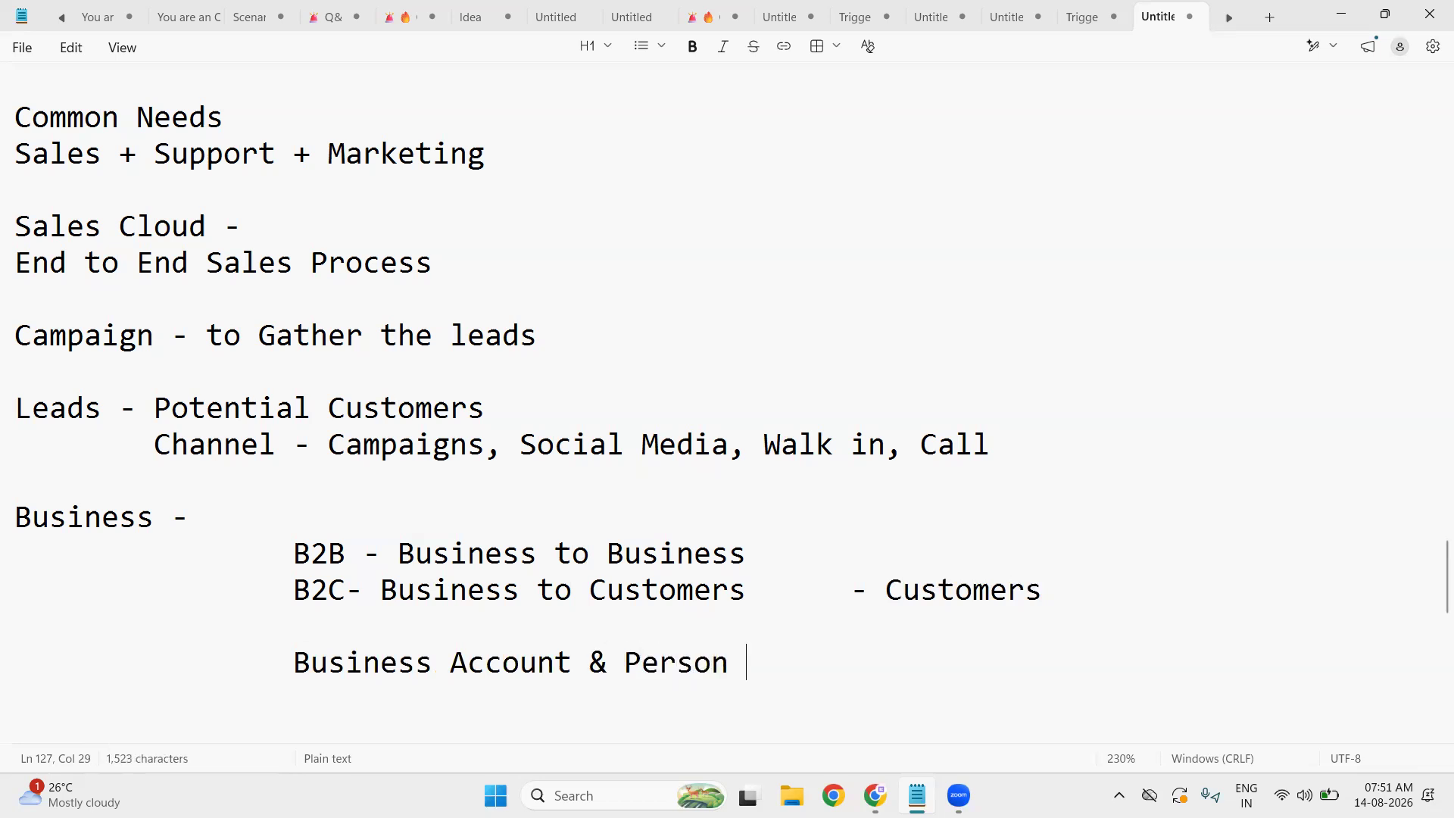
type("Account")
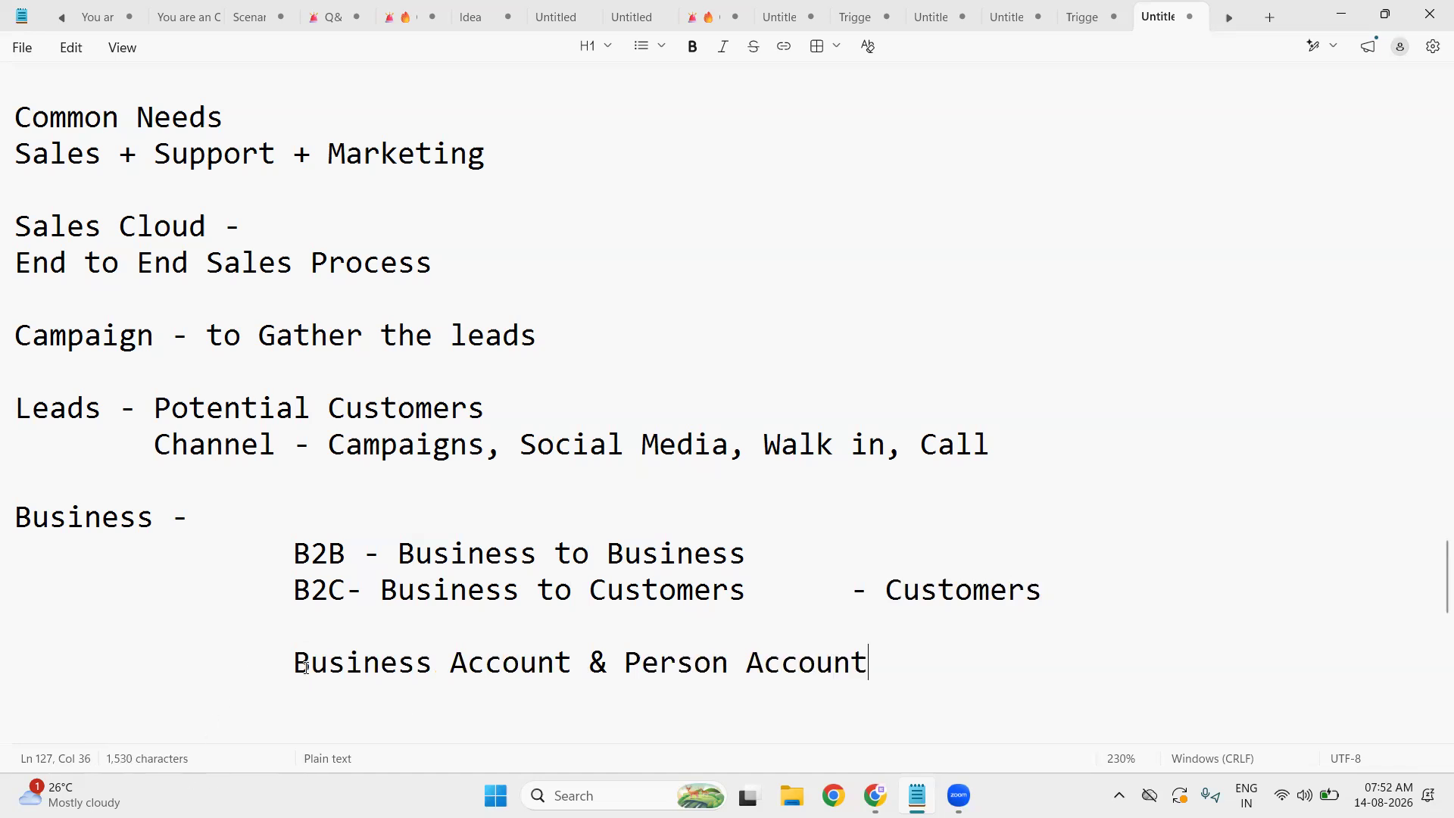
left_click_drag(299, 666, 566, 662)
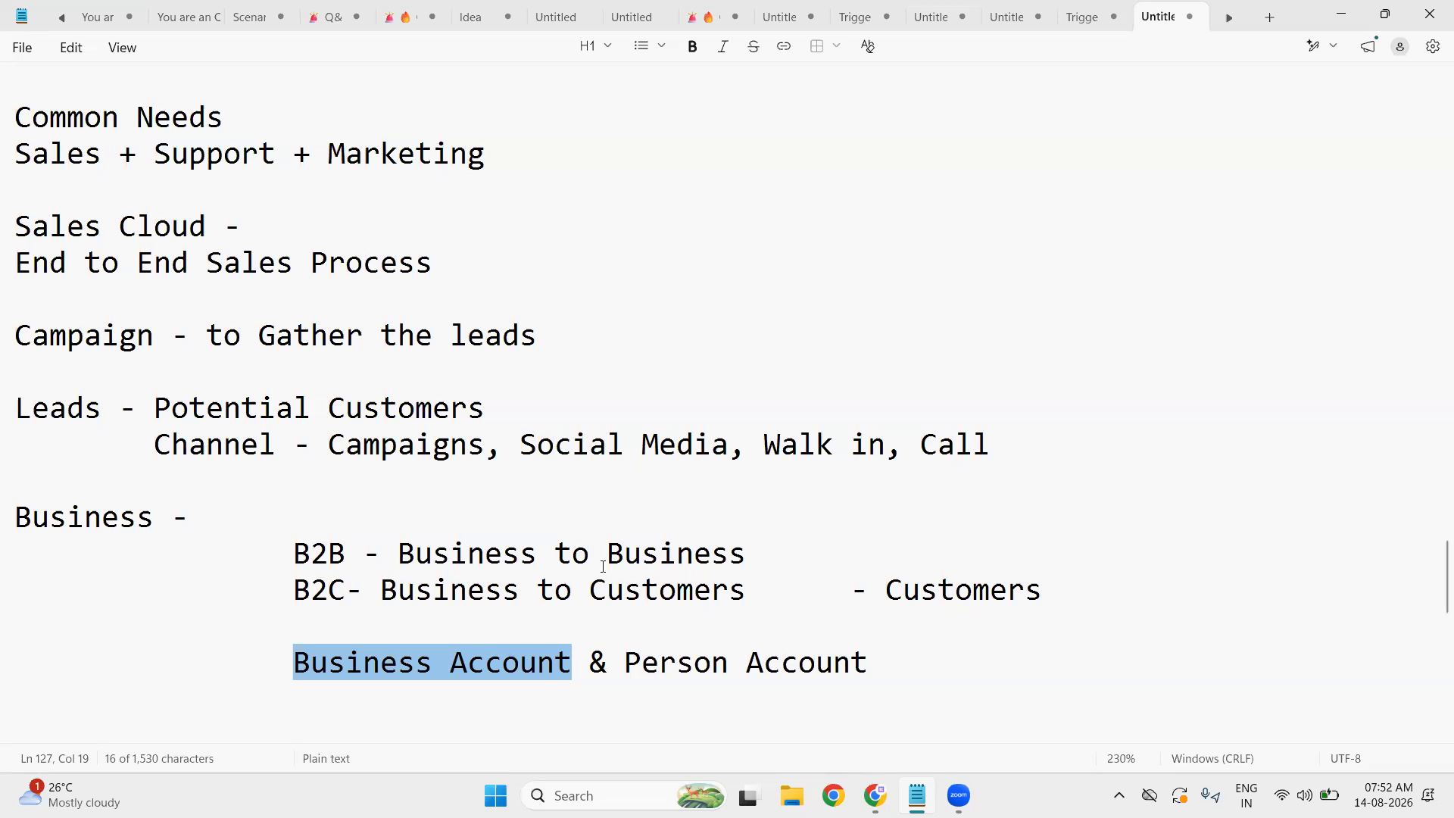
- Highlight 'Person Account' and 'Business Account' for emphasis, then add a new line below that note
left_click_drag(626, 653, 890, 658)
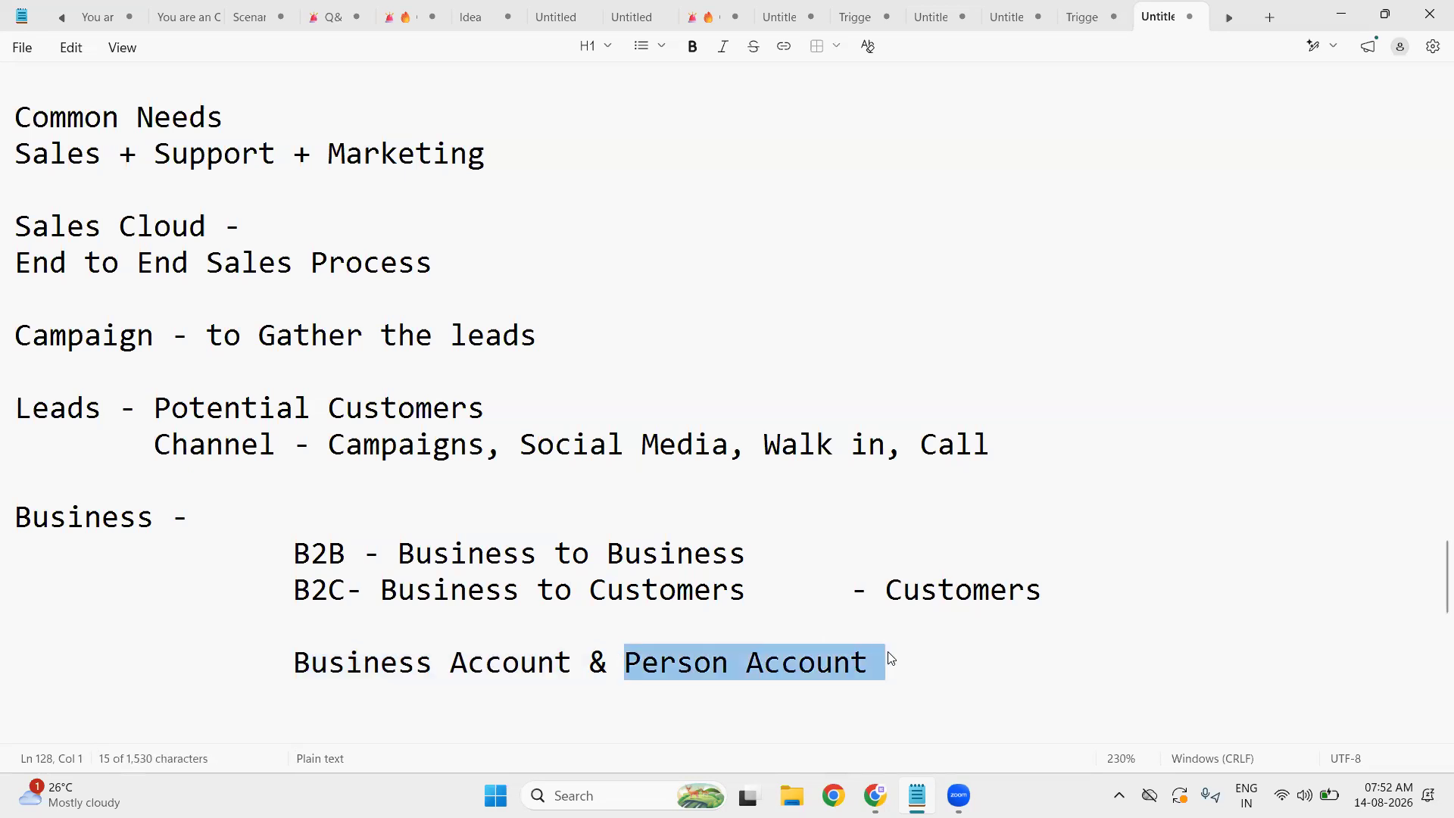
left_click(862, 673)
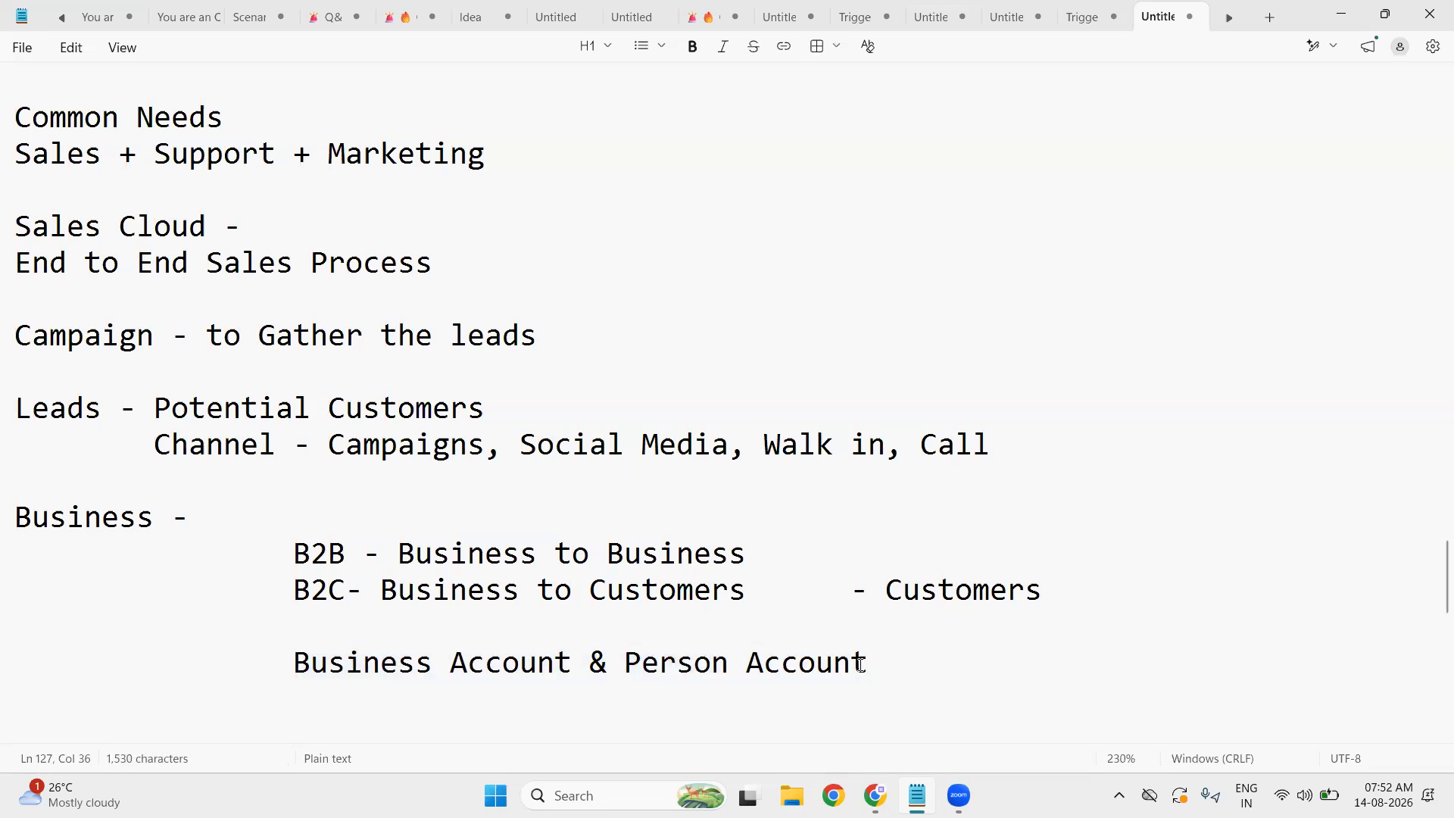
left_click_drag(625, 659, 877, 656)
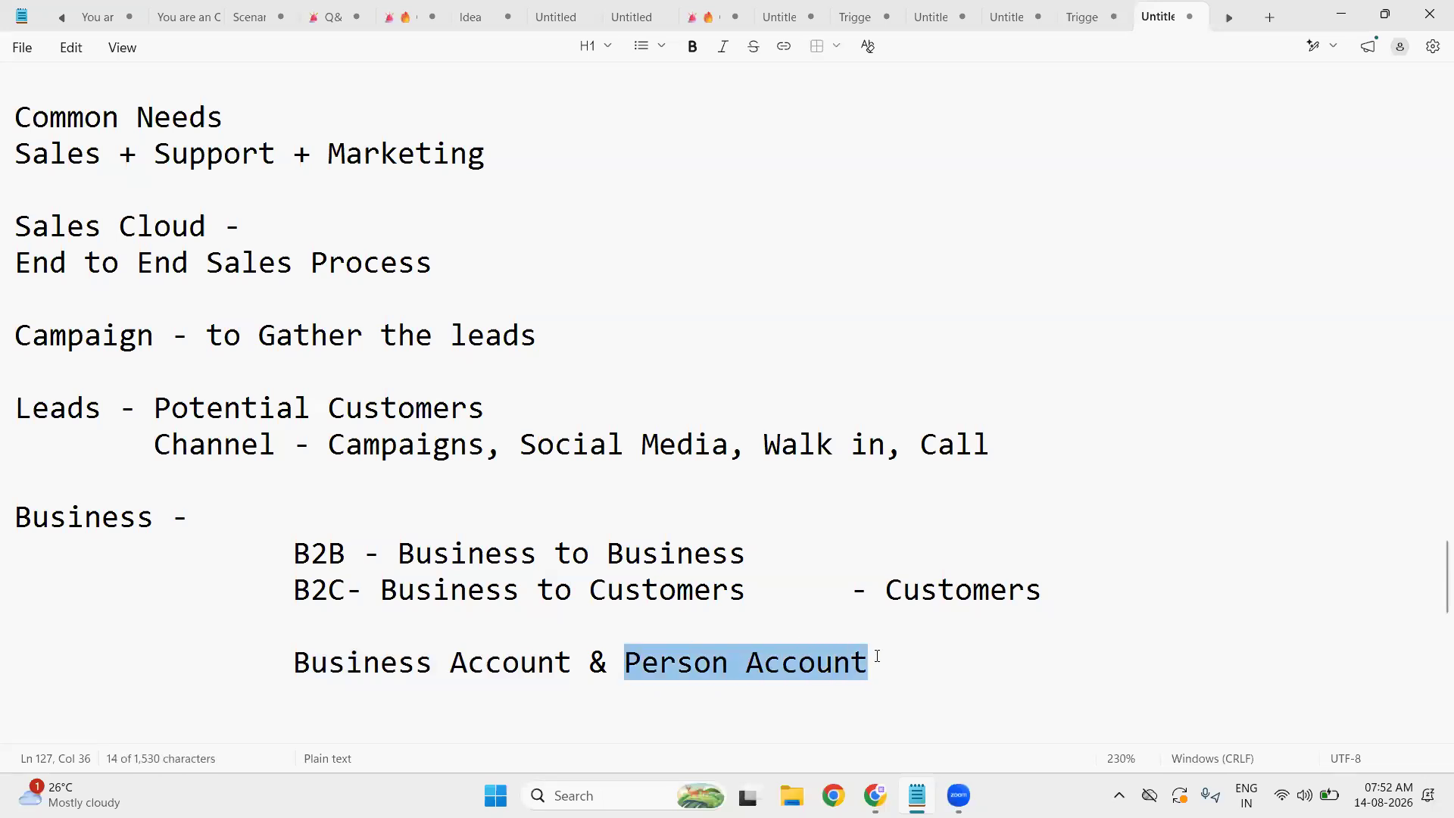
left_click(877, 656)
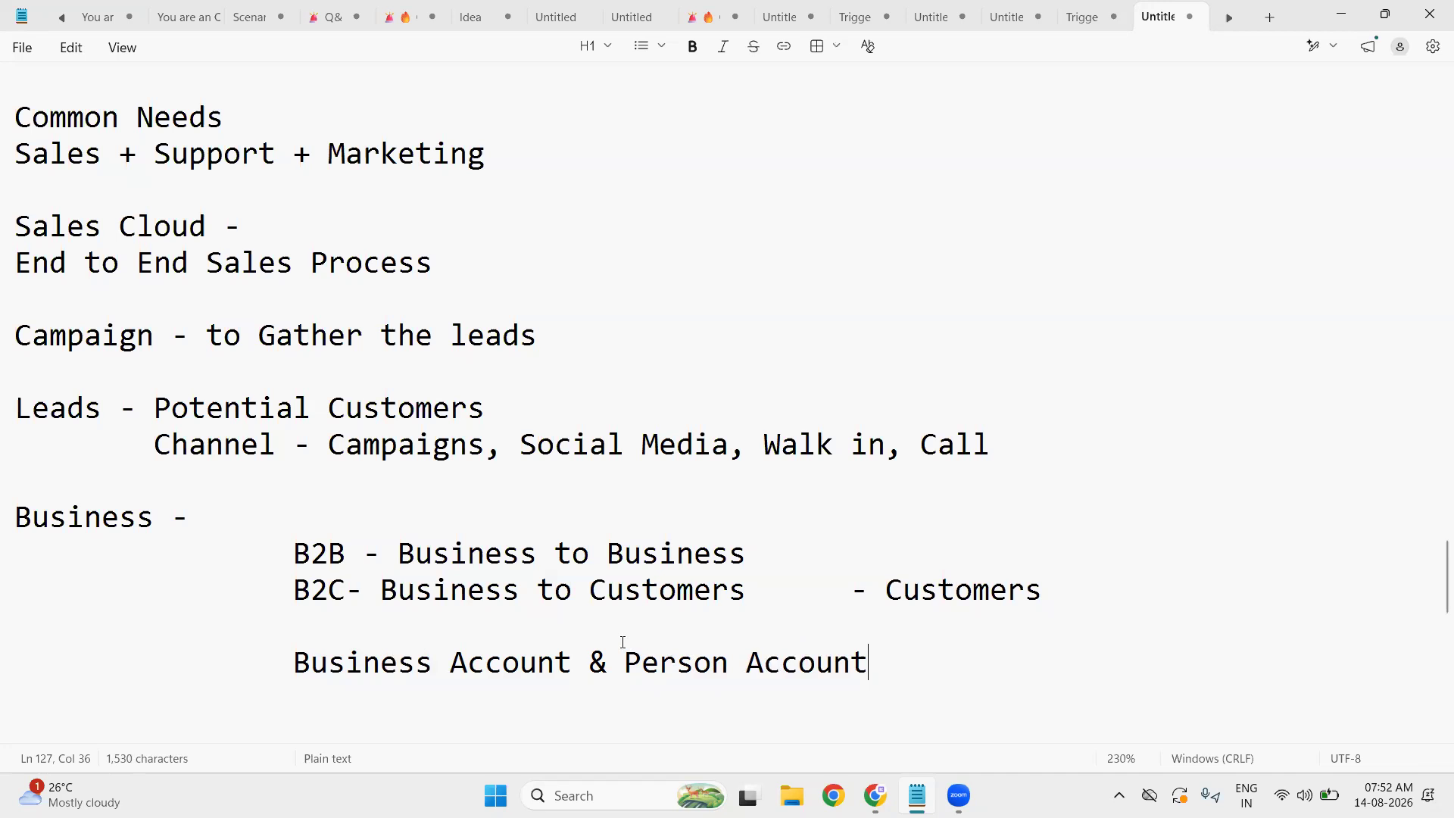
left_click_drag(297, 668, 573, 650)
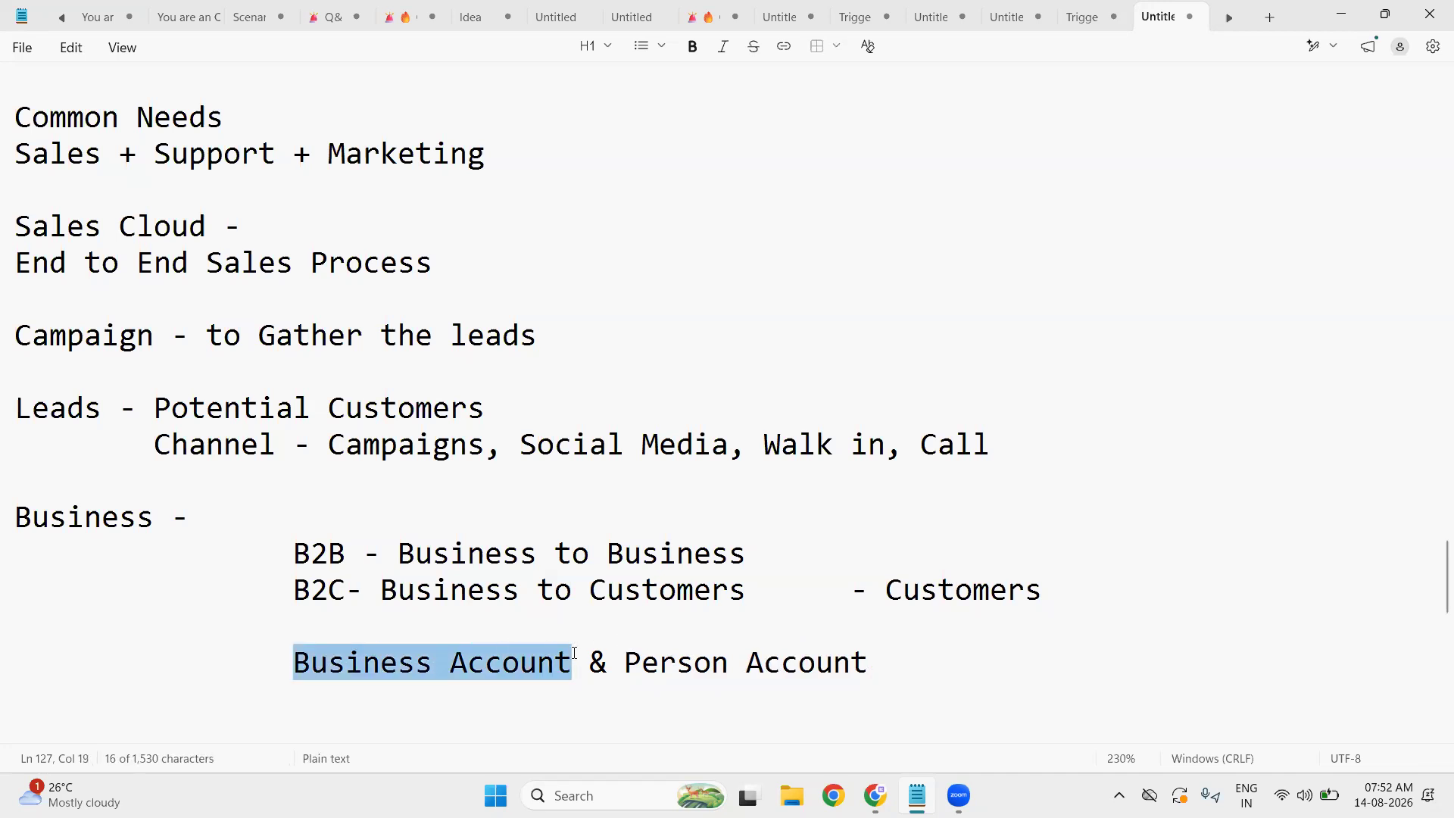
left_click(574, 653)
left_click_drag(626, 663, 893, 664)
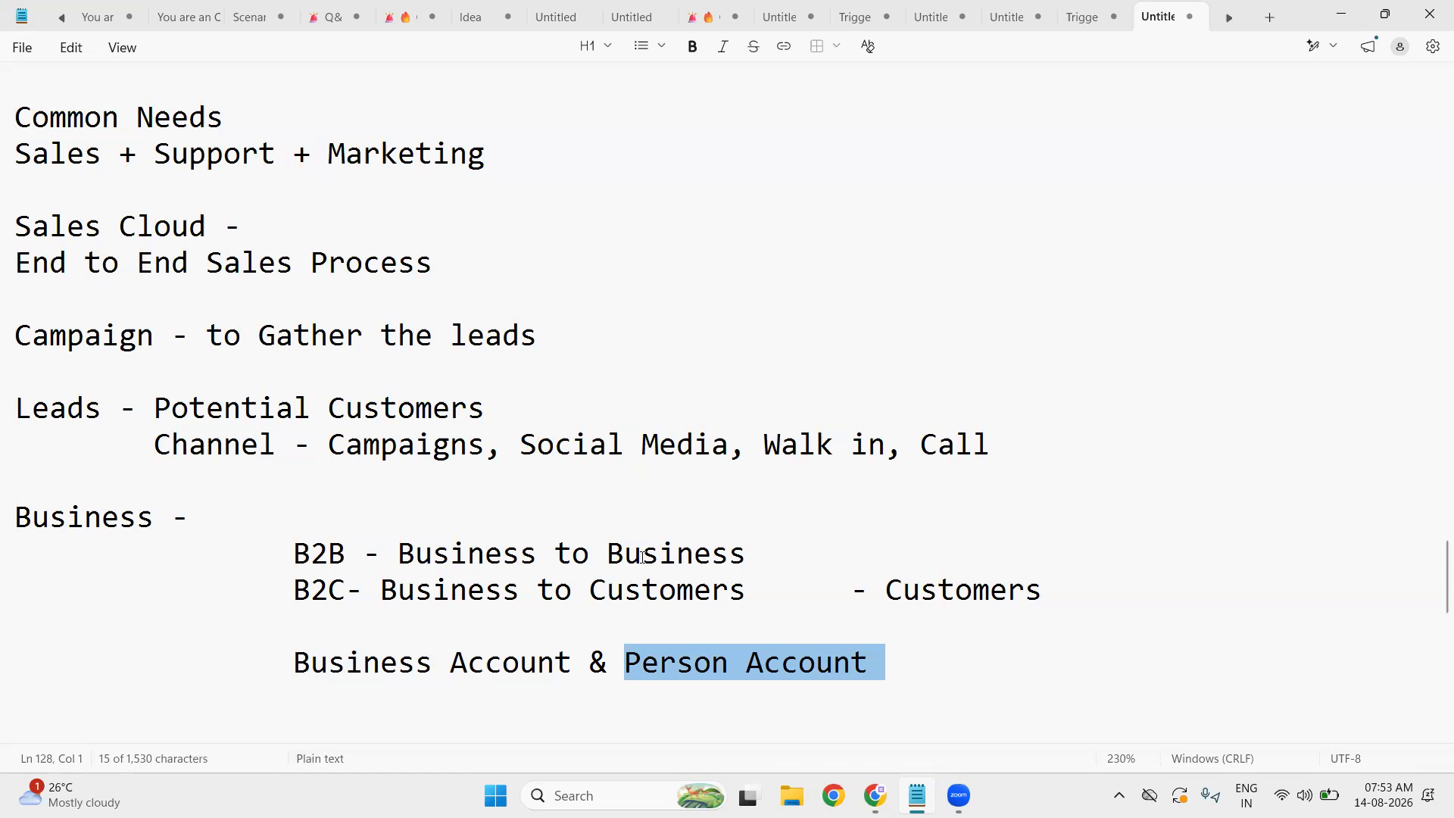
left_click(940, 662)
key("Return")
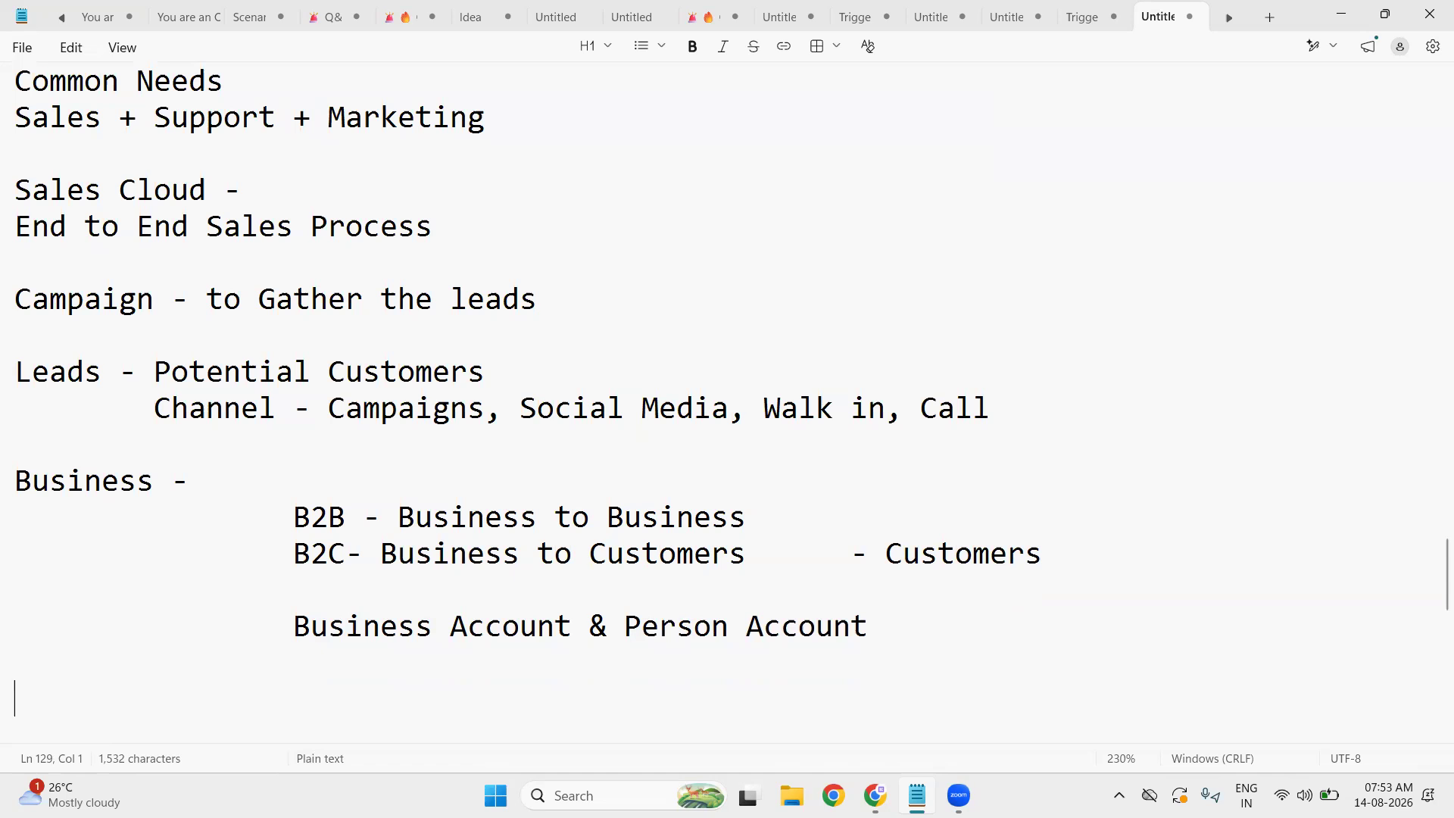
- Type the indented flow 'Lead -----> Assign to Sales Exe -----> Sales Exe Working ---->'
key("Tab")
type("Le")
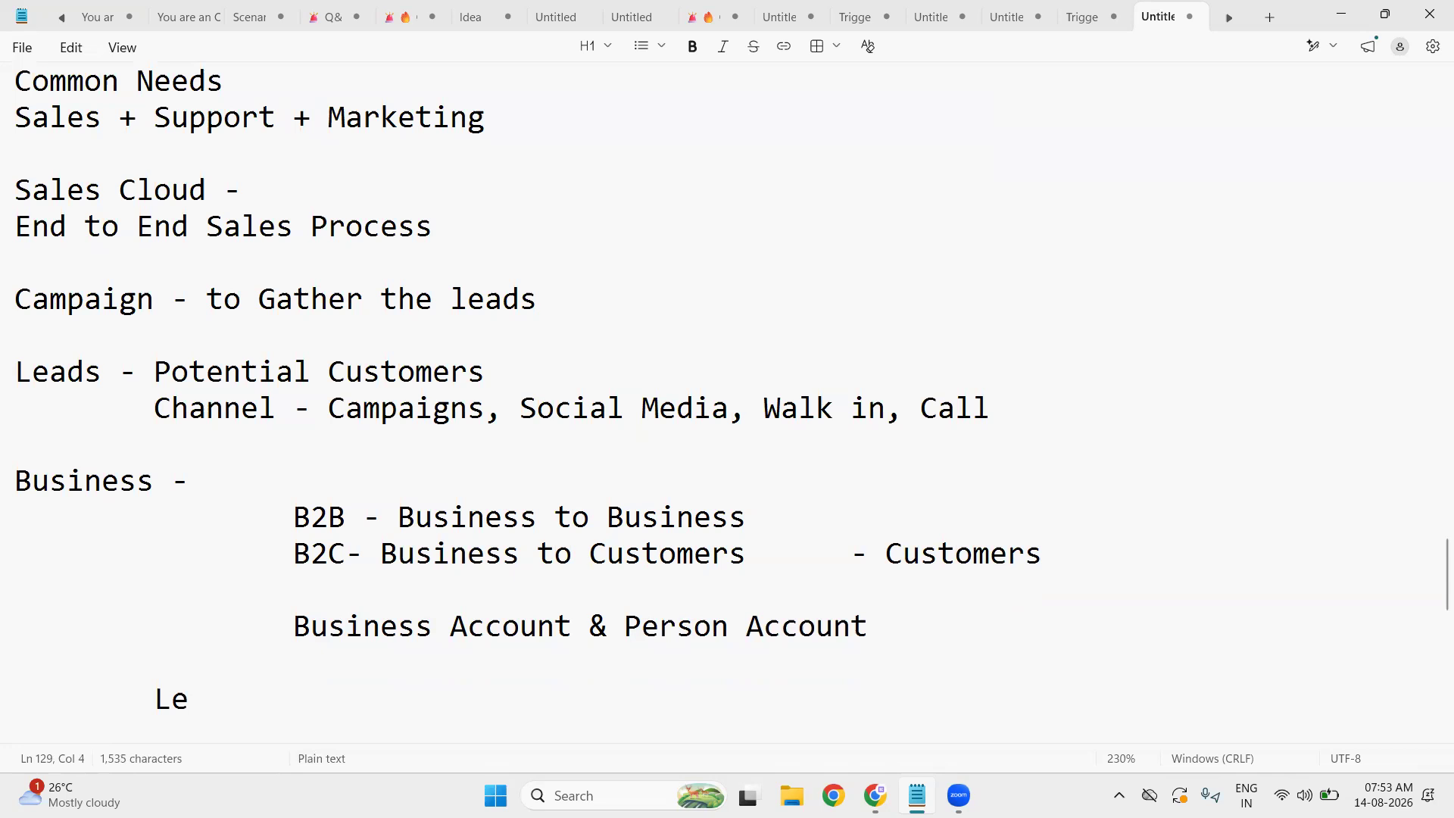
type("ad -----> A")
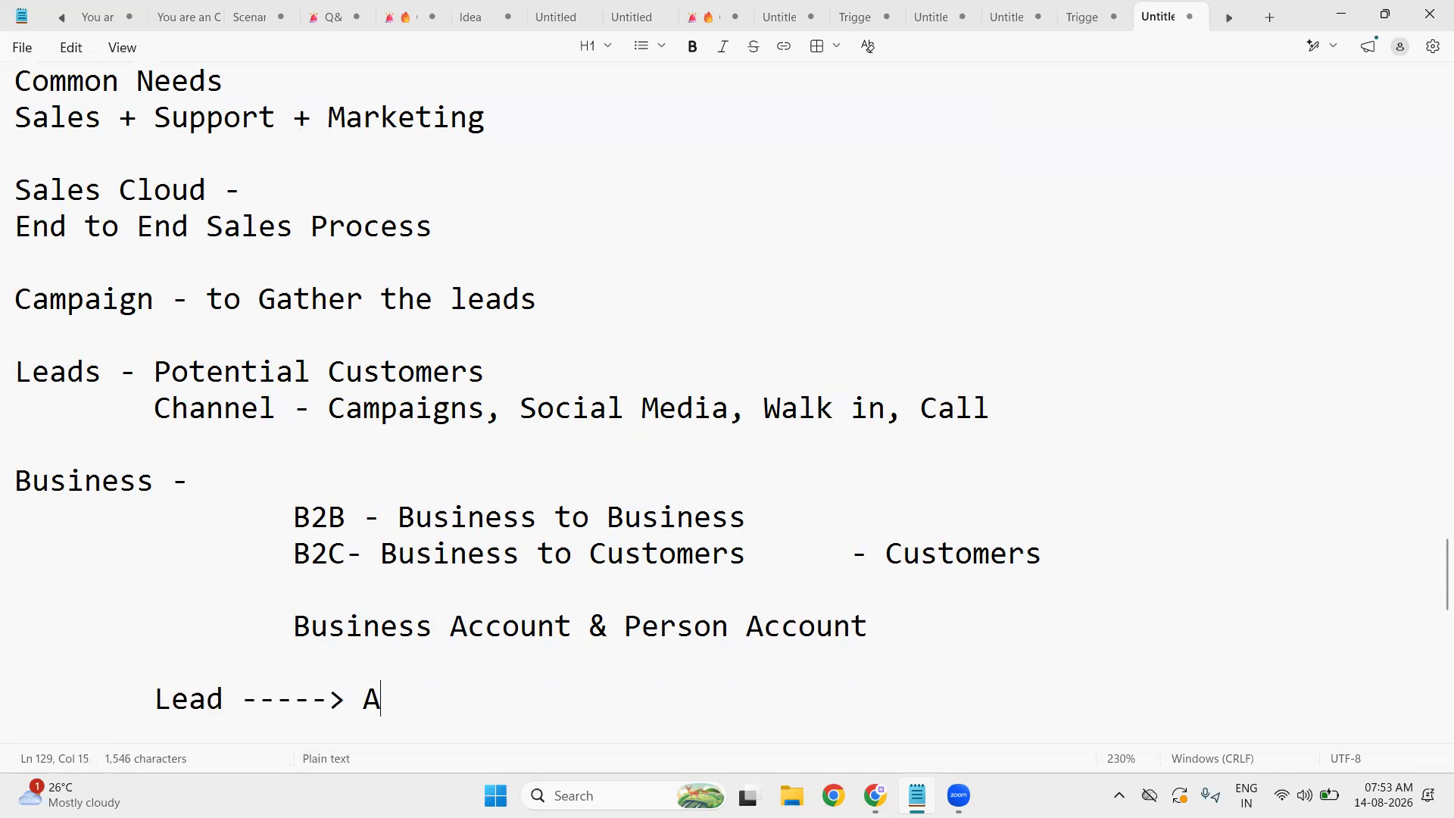
type("ssign to S")
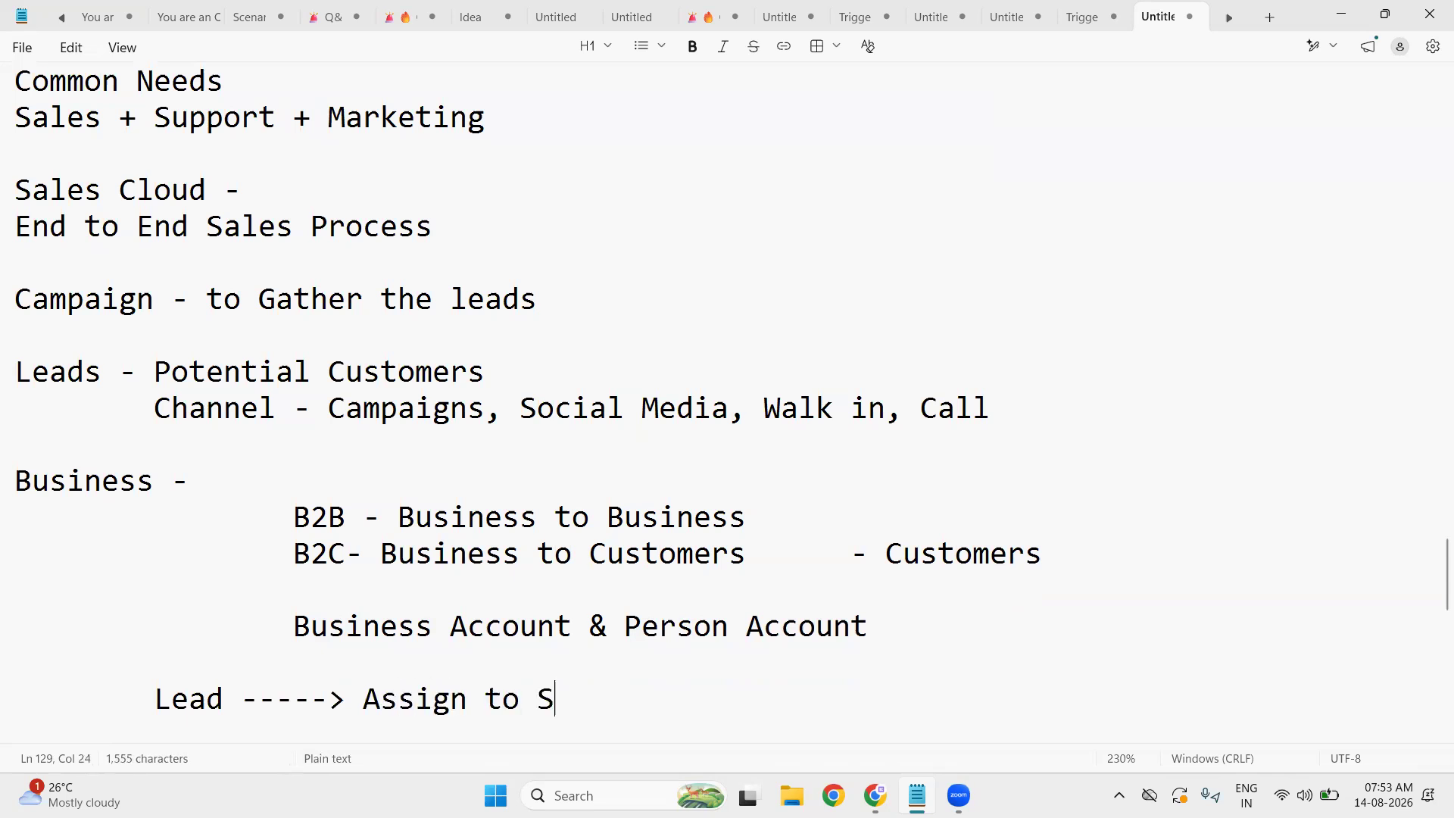
type("ales Ex")
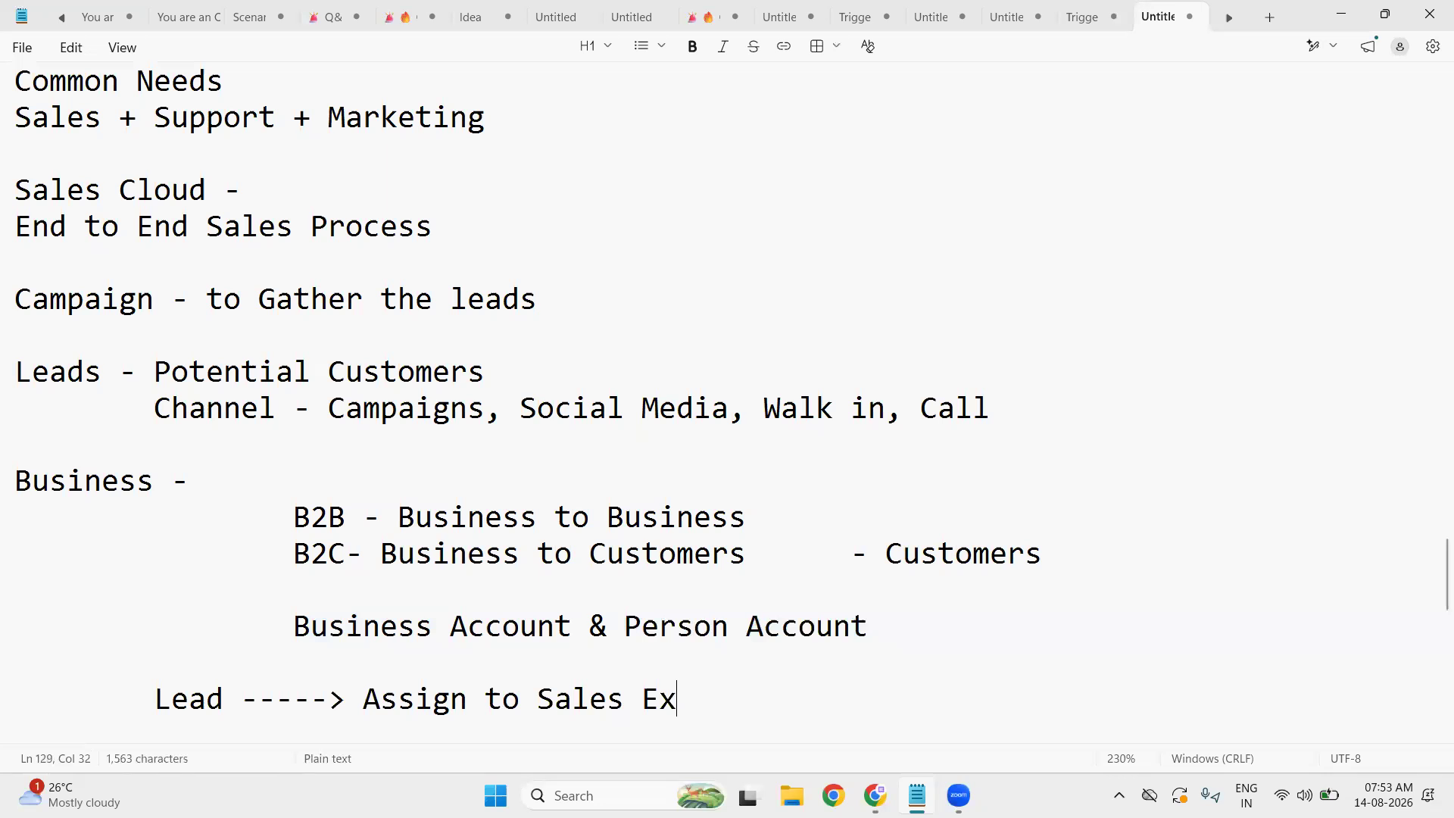
type("e -----> ")
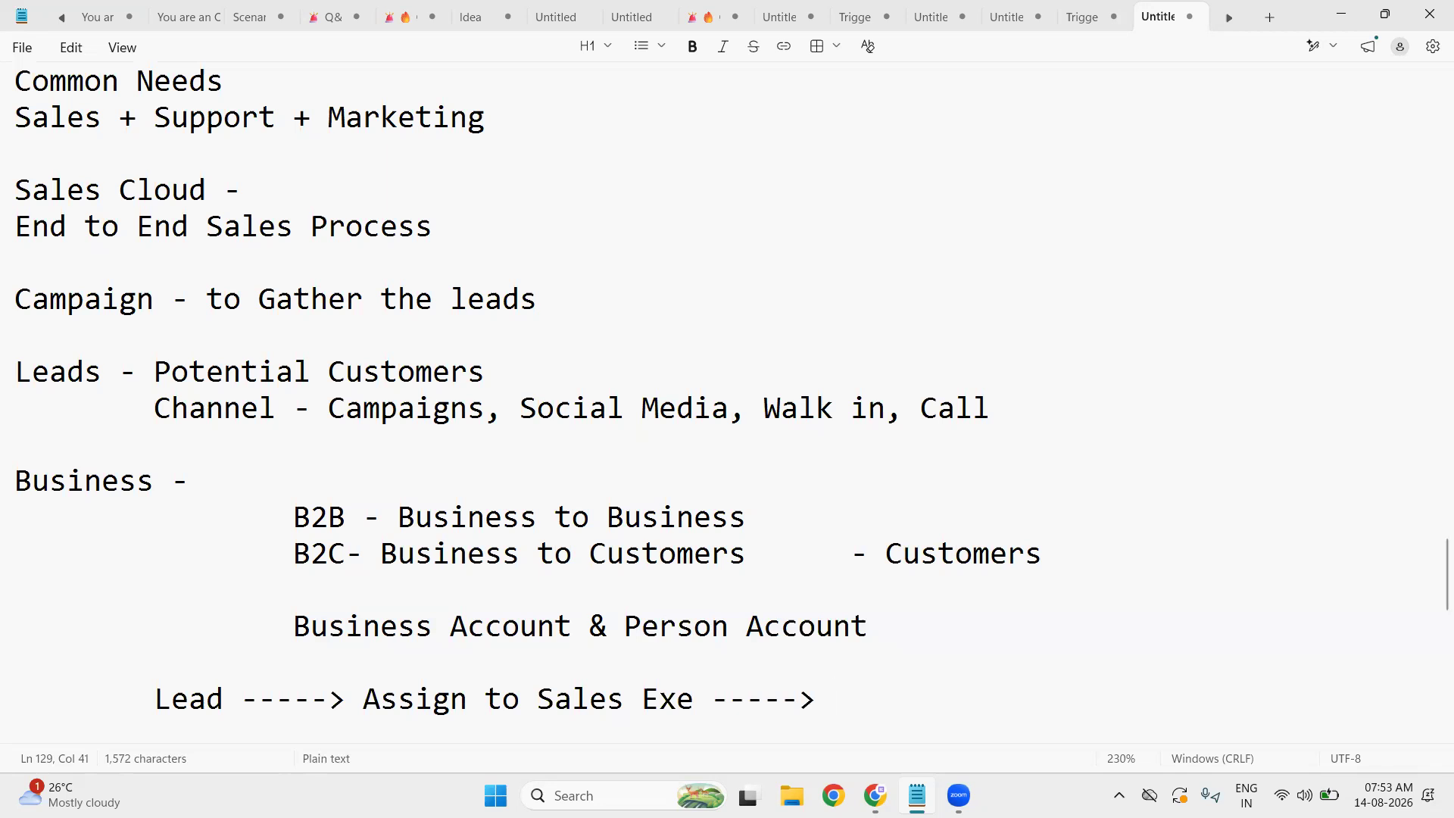
type("Sales ")
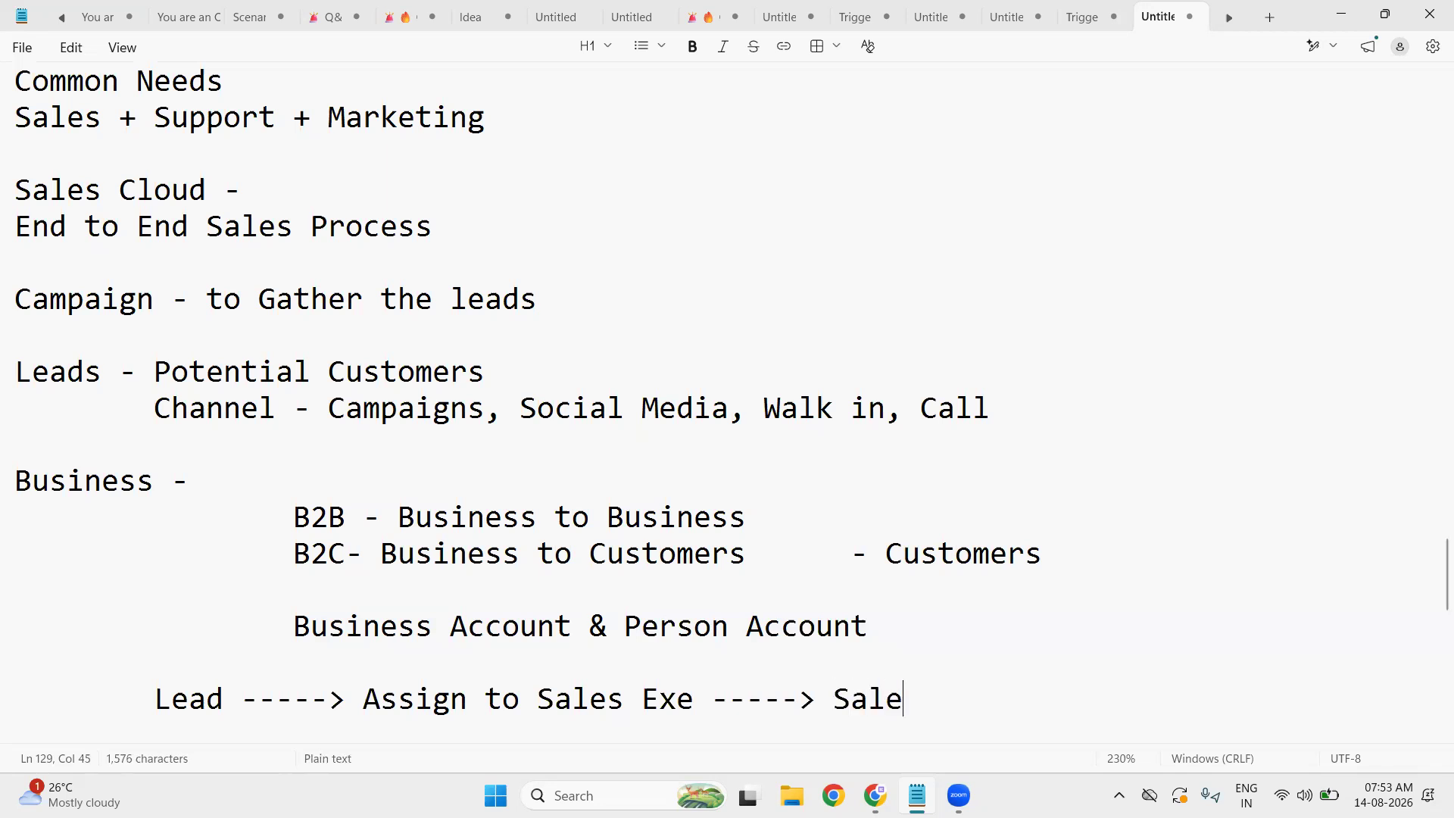
type("Exe ")
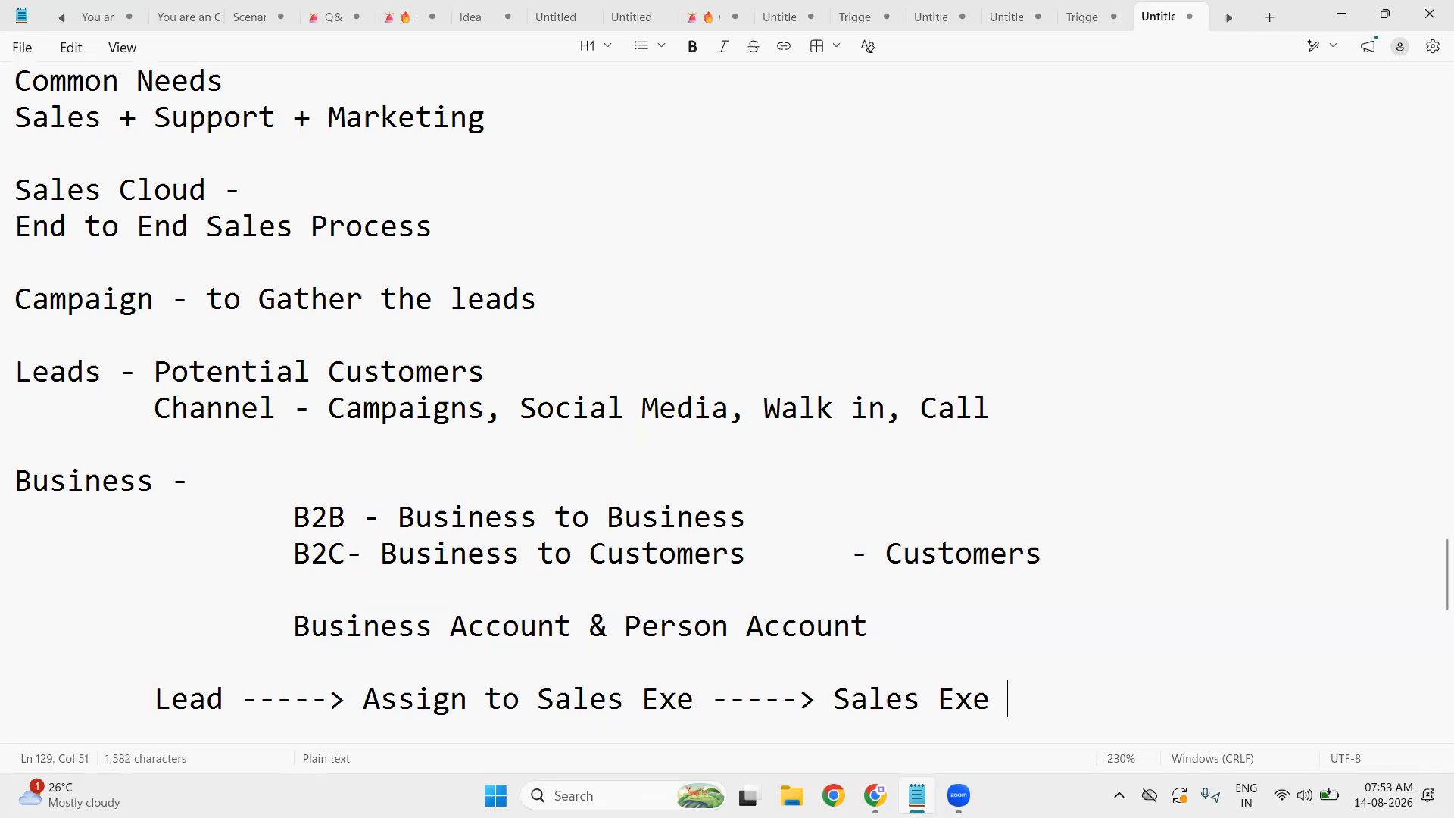
type("Workin")
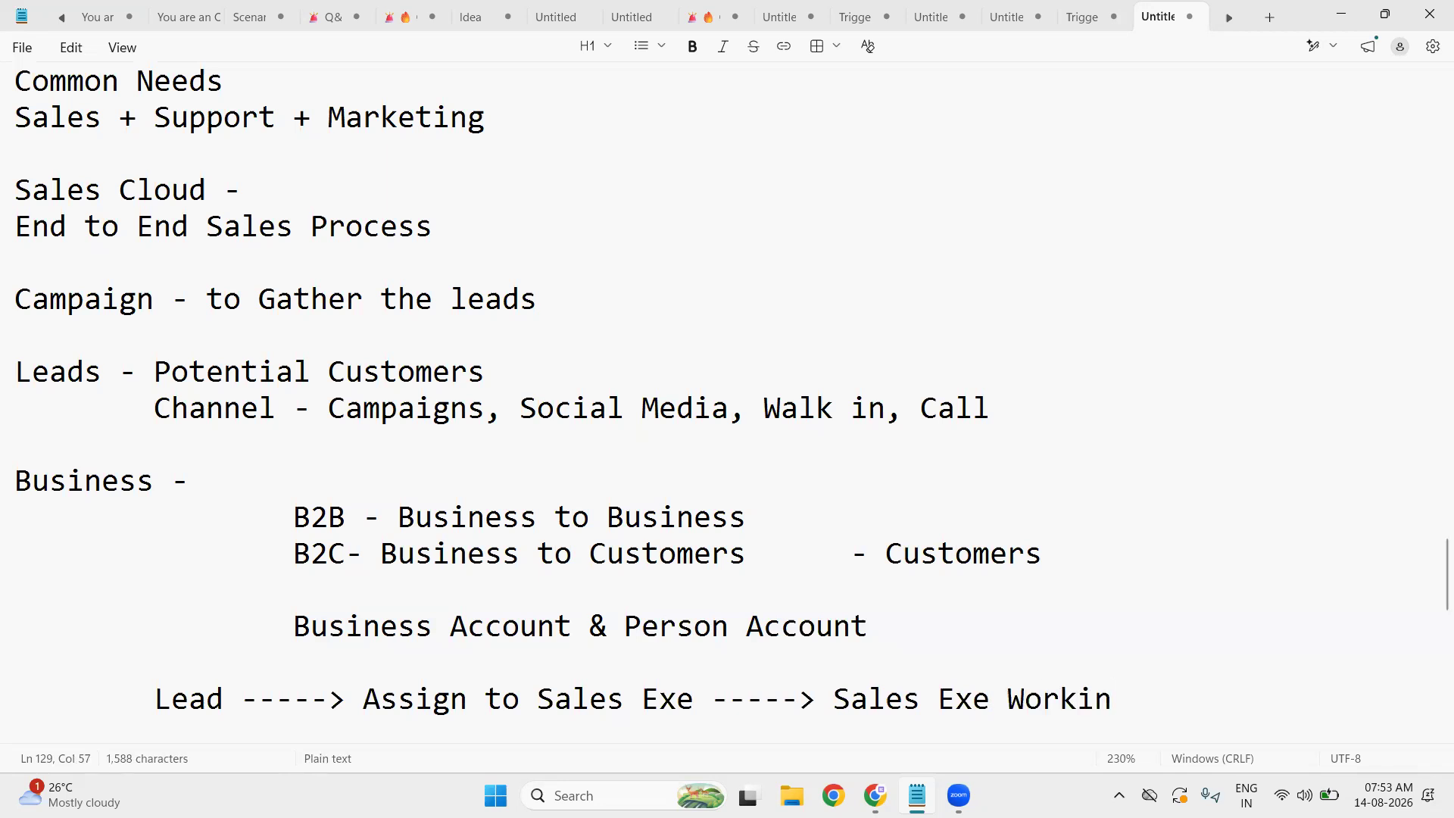
type("g ---->")
- Highlight 'Sales Exe Working', 'Lead' and 'Sales', then add blank lines after the Lead flow line
left_click_drag(833, 701, 1134, 695)
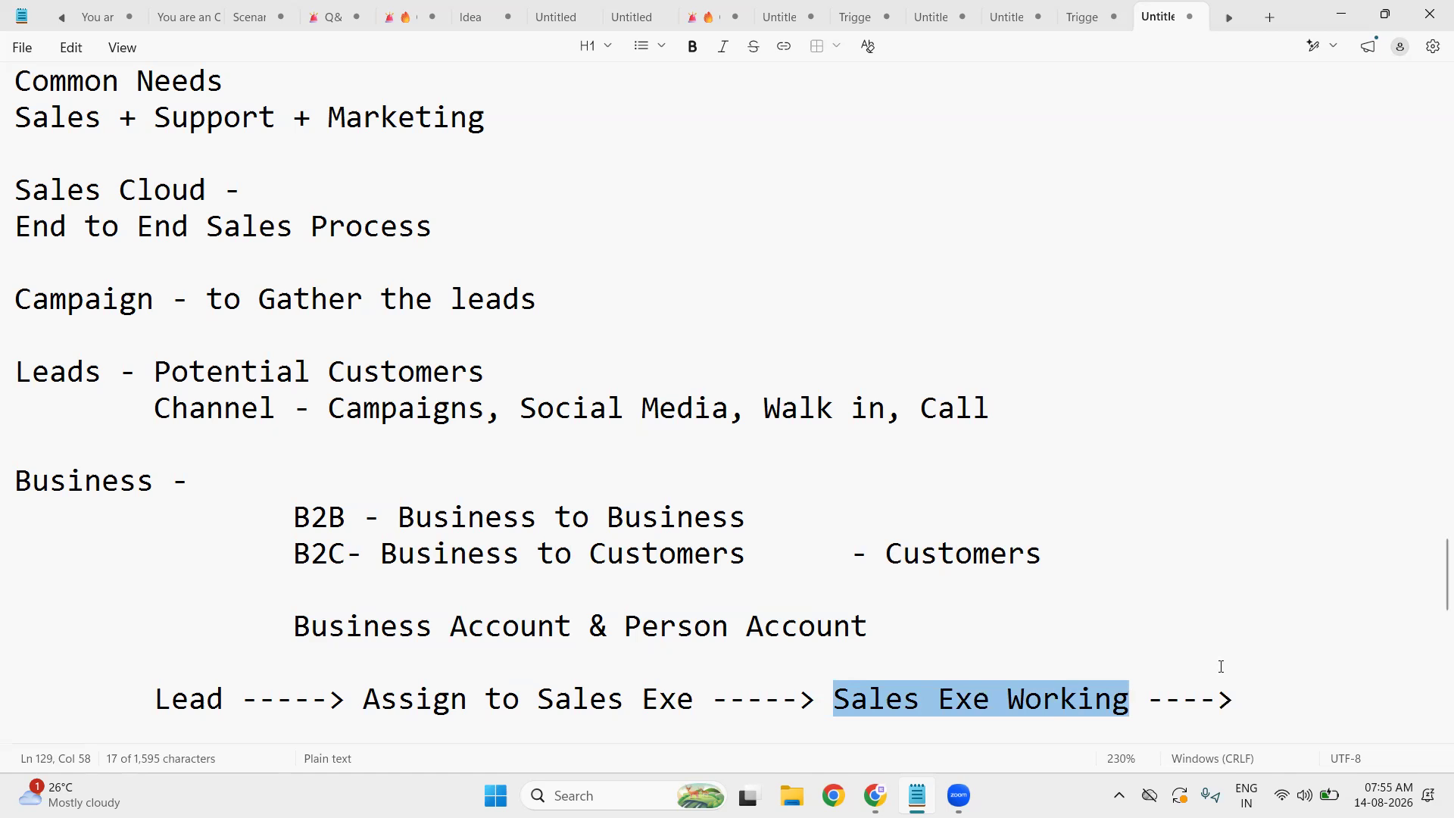
left_click(1259, 697)
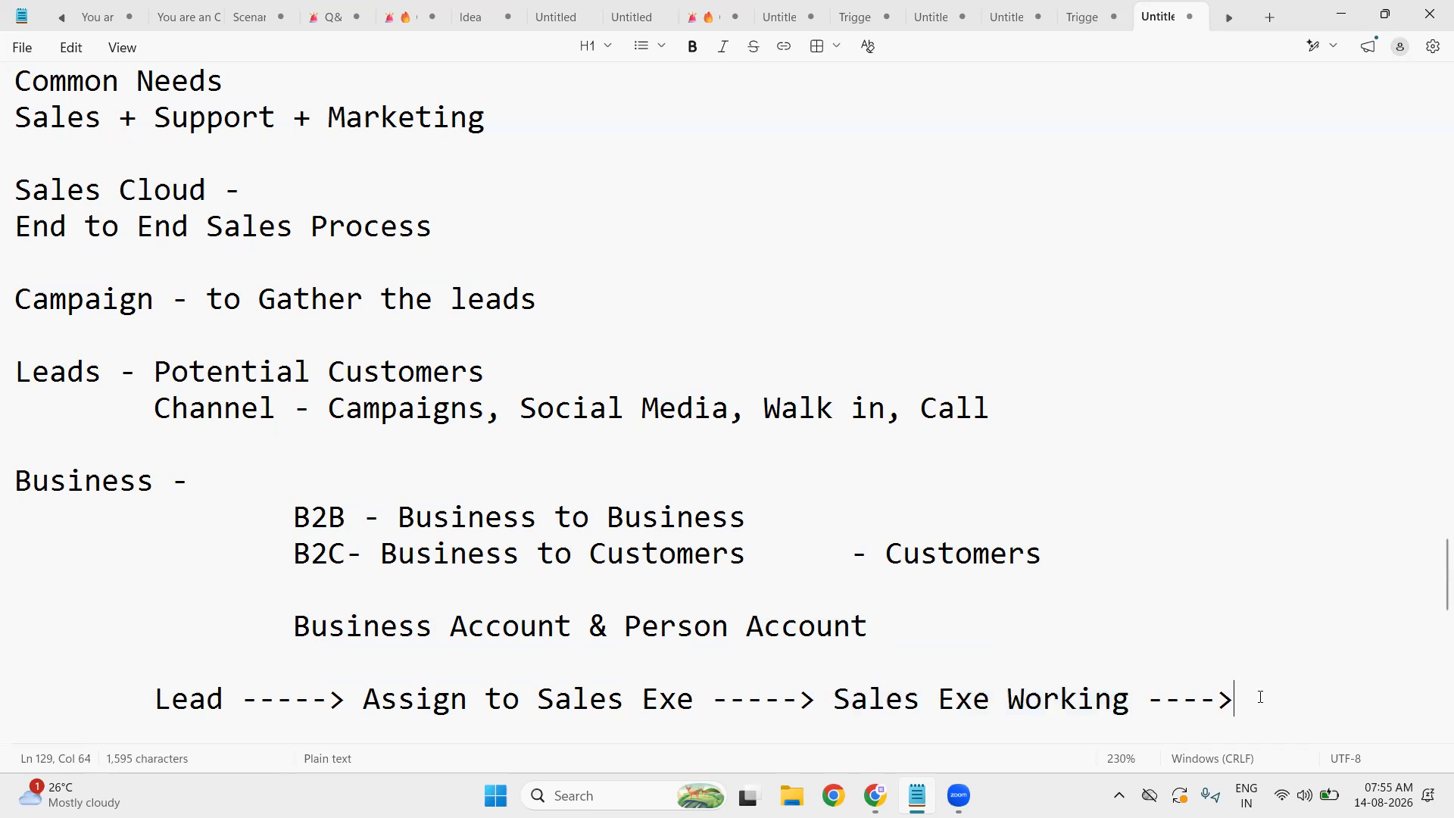
double_click(170, 709)
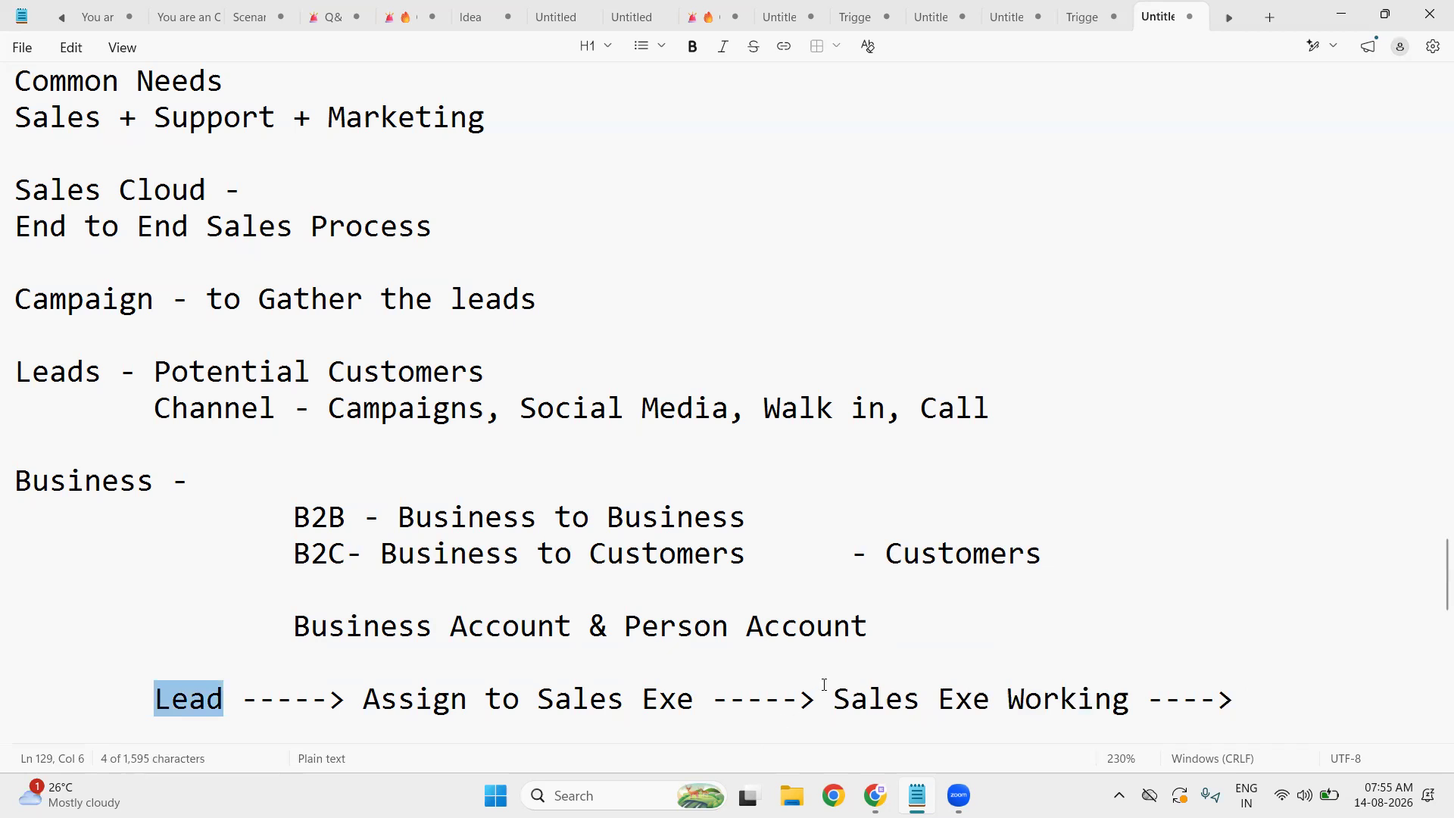
left_click(586, 697)
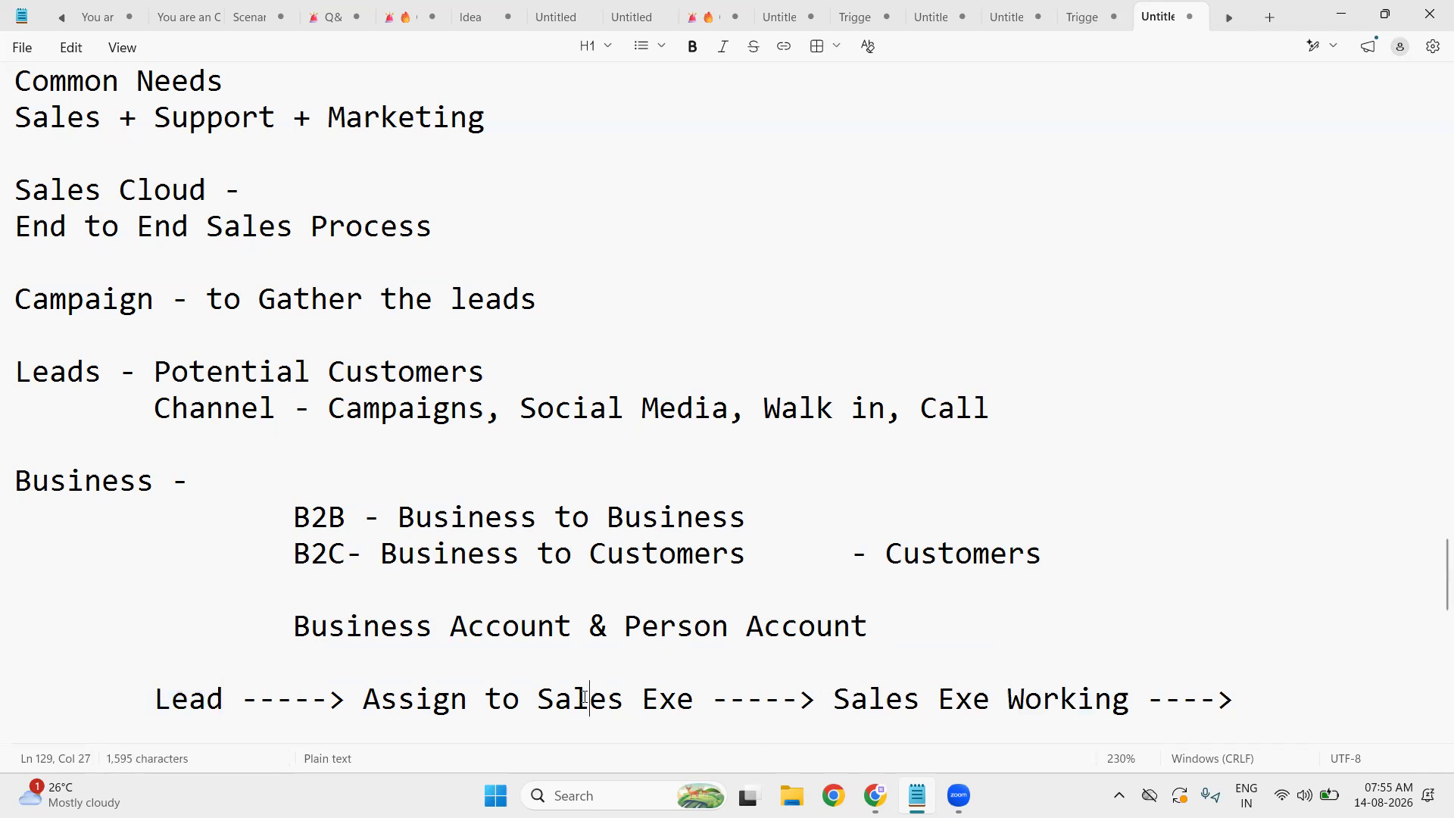
double_click(584, 698)
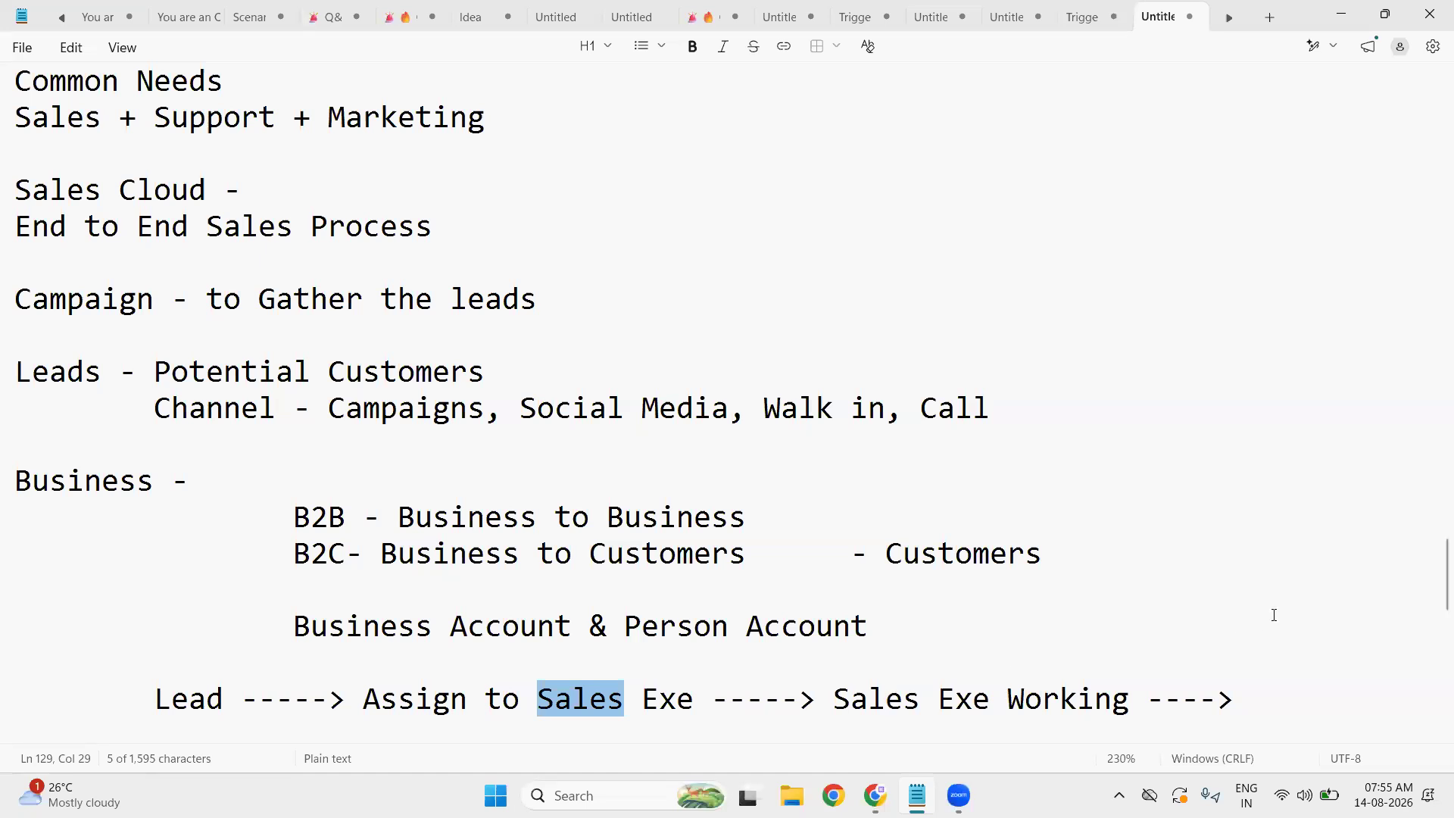
left_click(1265, 703)
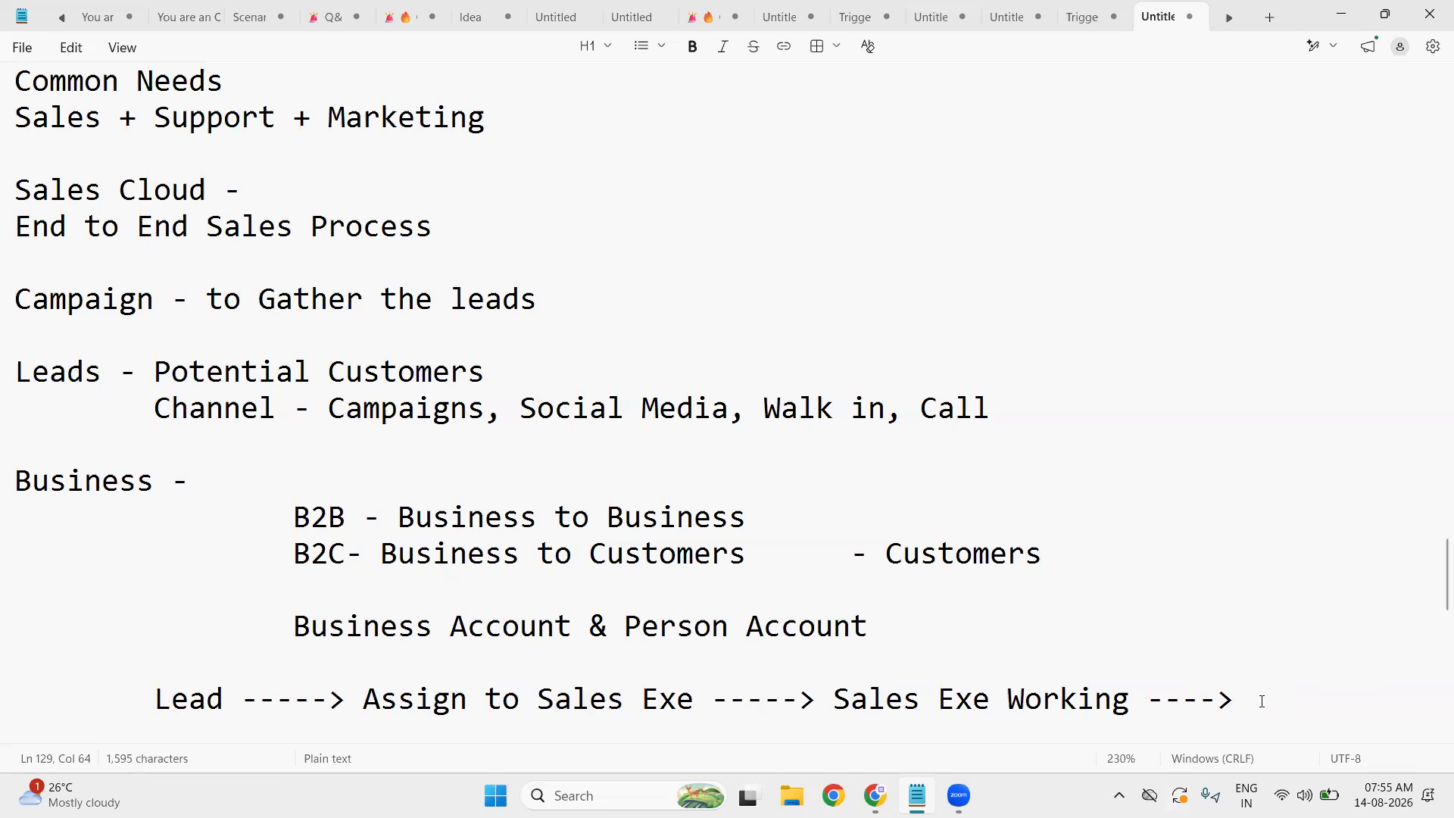
key("Return")
key("Return")
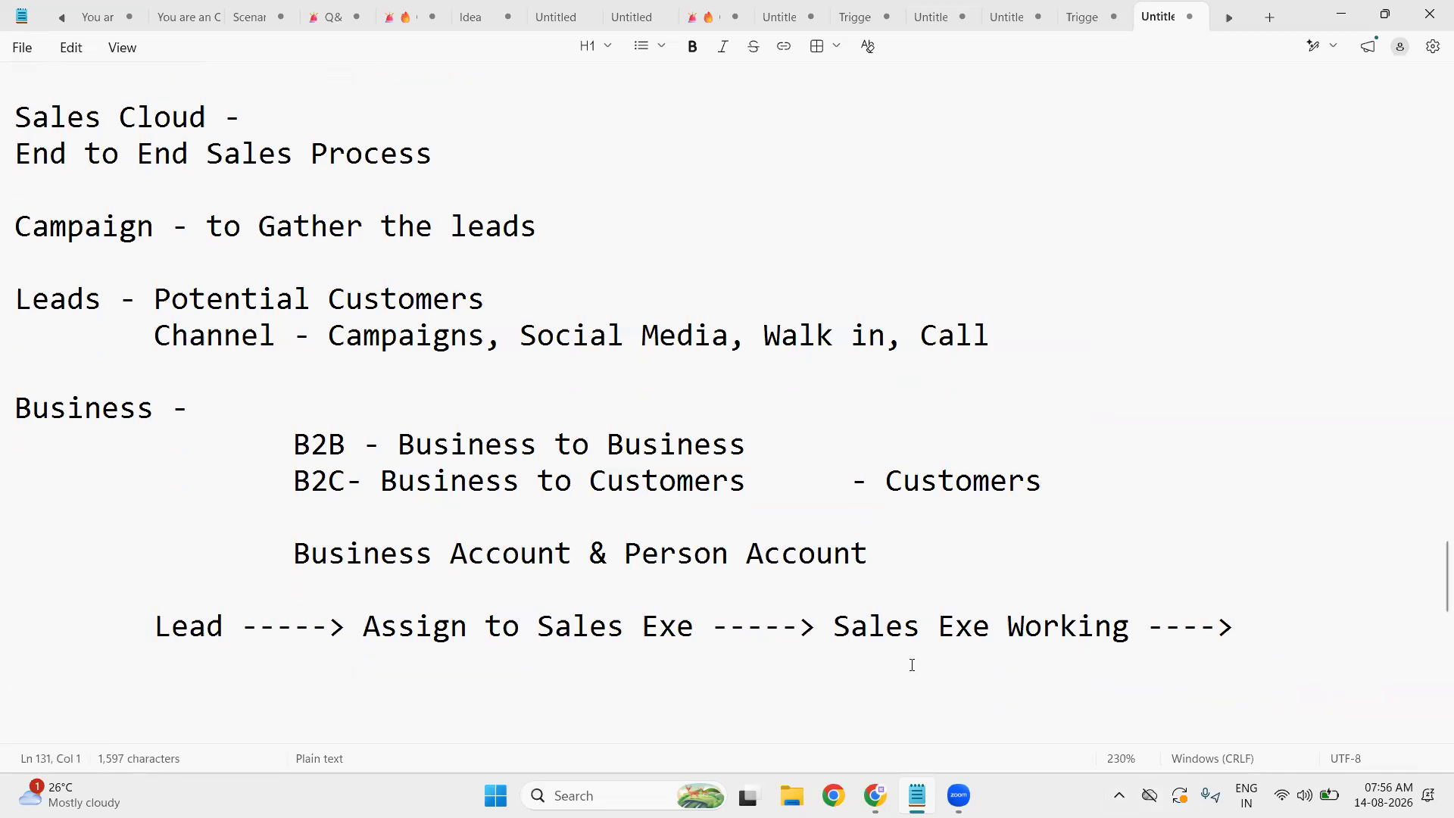
scroll(912, 663, "down", 2)
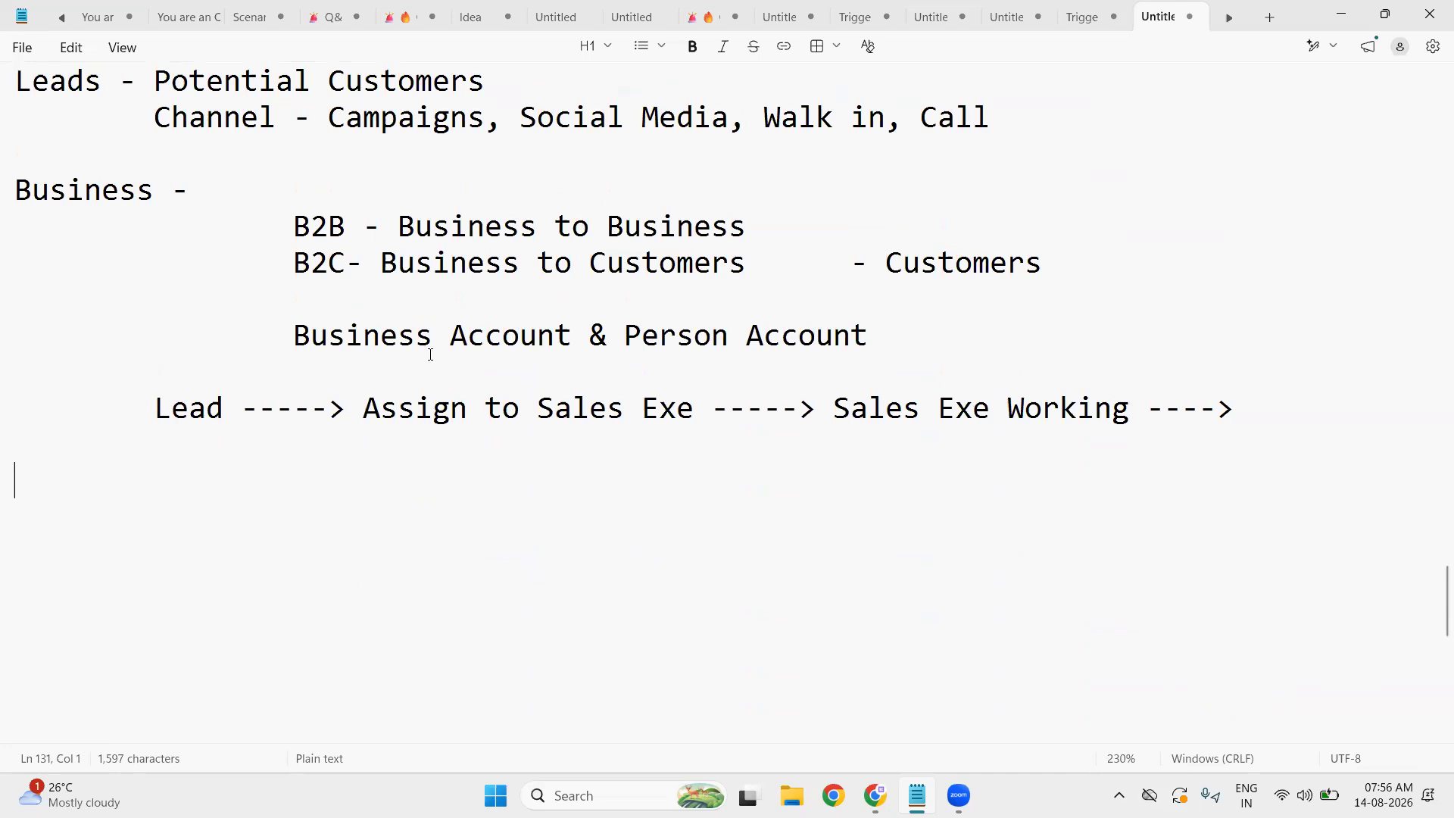
- Indent 'Business -' to align with B2B and type Account, Contact and Opportunity headings below the flow
left_click(18, 189)
key("Tab")
key("Tab")
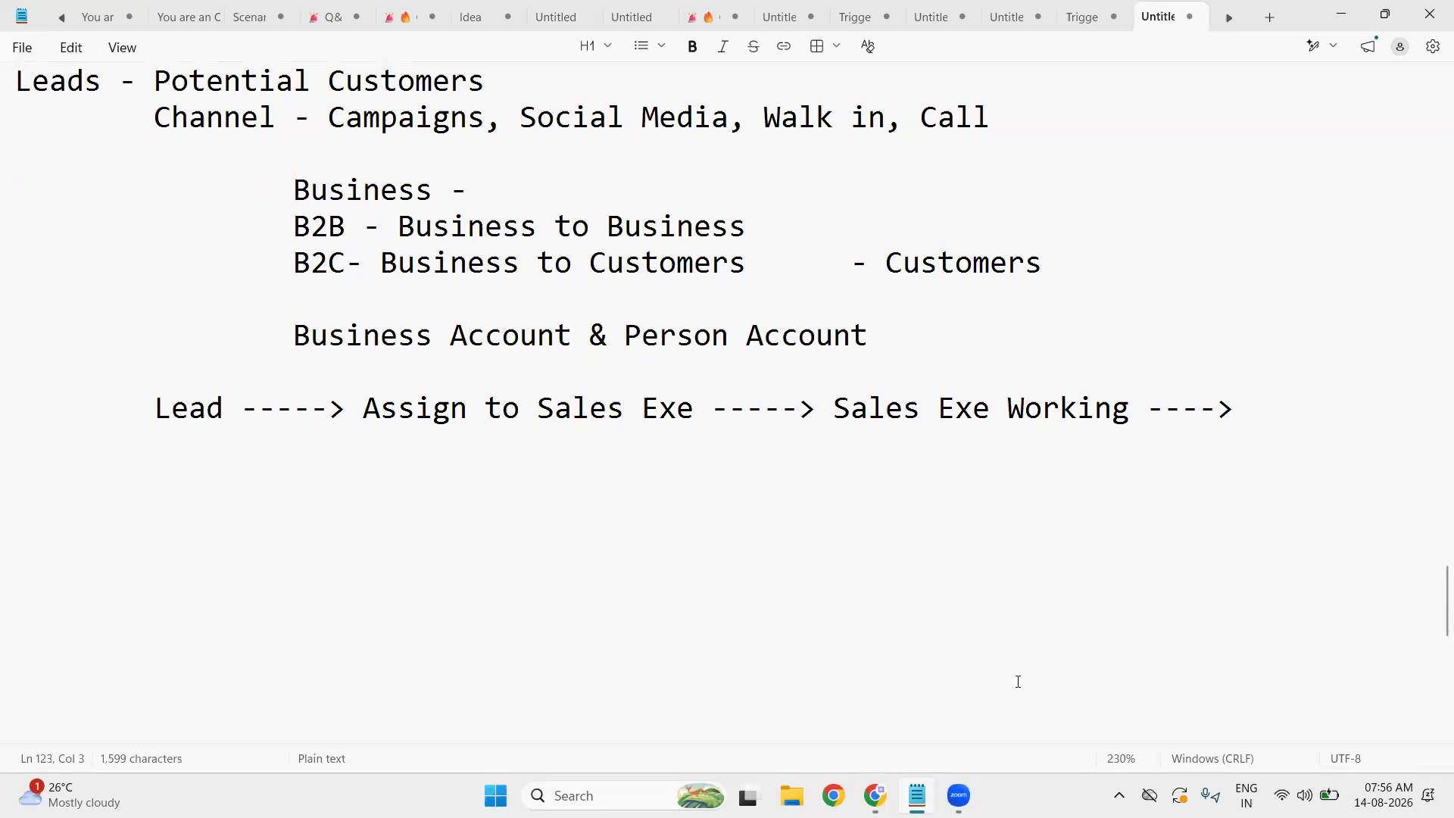
left_click(48, 509)
type("Account")
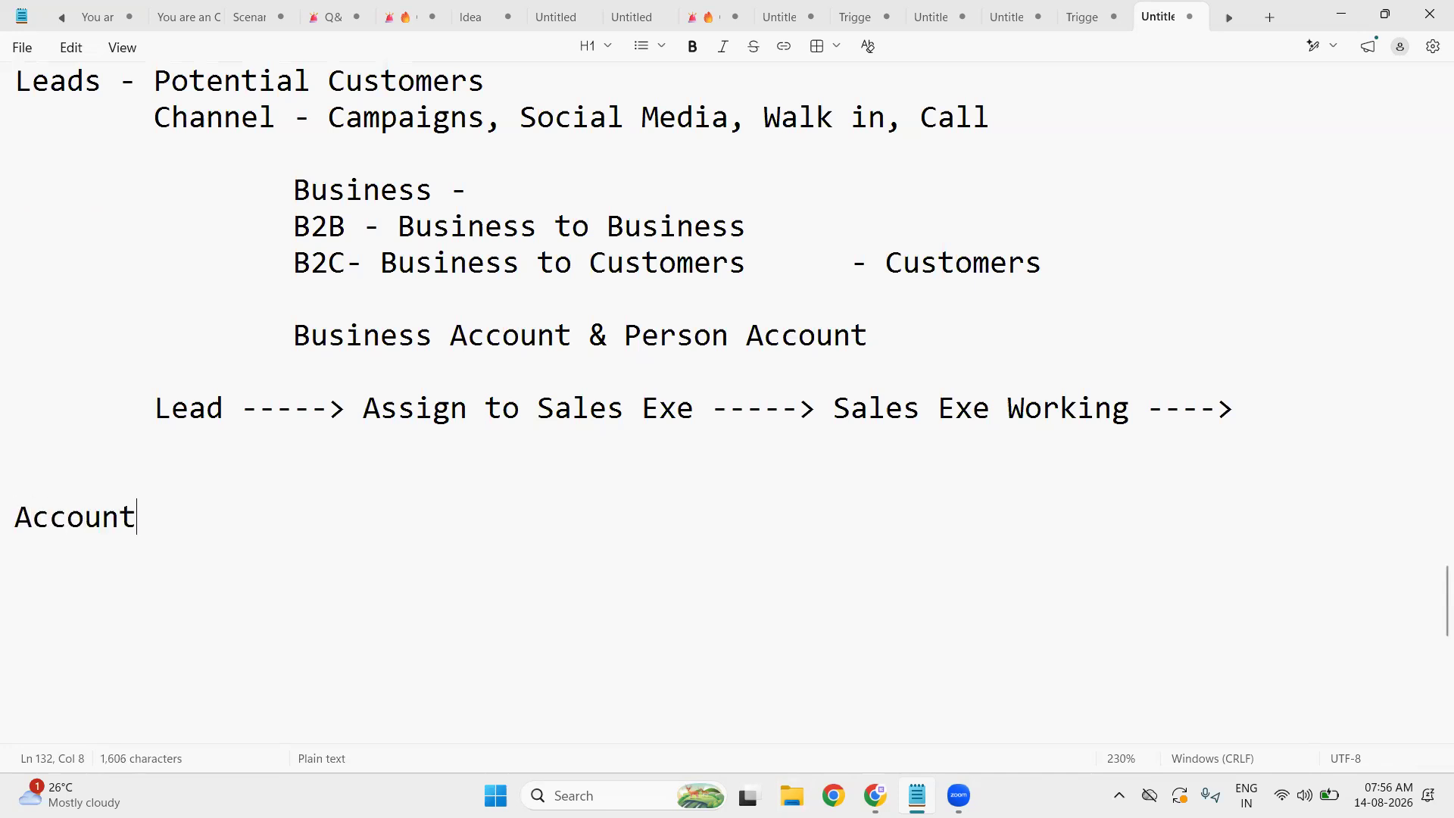
key("Return")
key("Return")
type("Contact")
key("Return")
key("Return")
type("Opportunity")
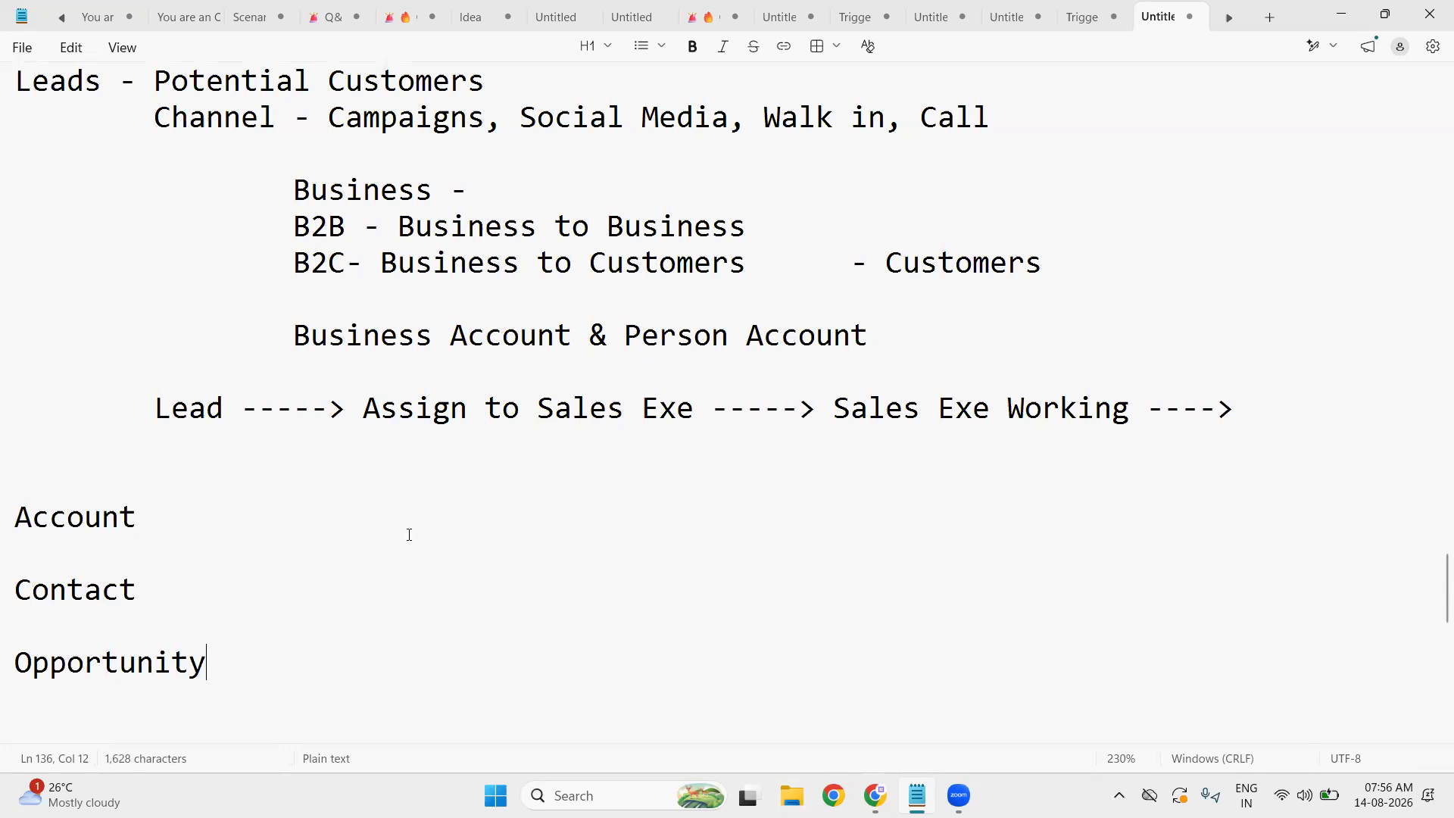
- Append ' : ' to the Account, Contact and Opportunity headings
left_click(164, 516)
type(":")
left_click(176, 592)
type(":")
left_click(282, 663)
type(":")
- Fill in Account : Customers, Contact : Contacts Related to the Account, and Opportunity : Deals
left_click(212, 524)
type("Custome")
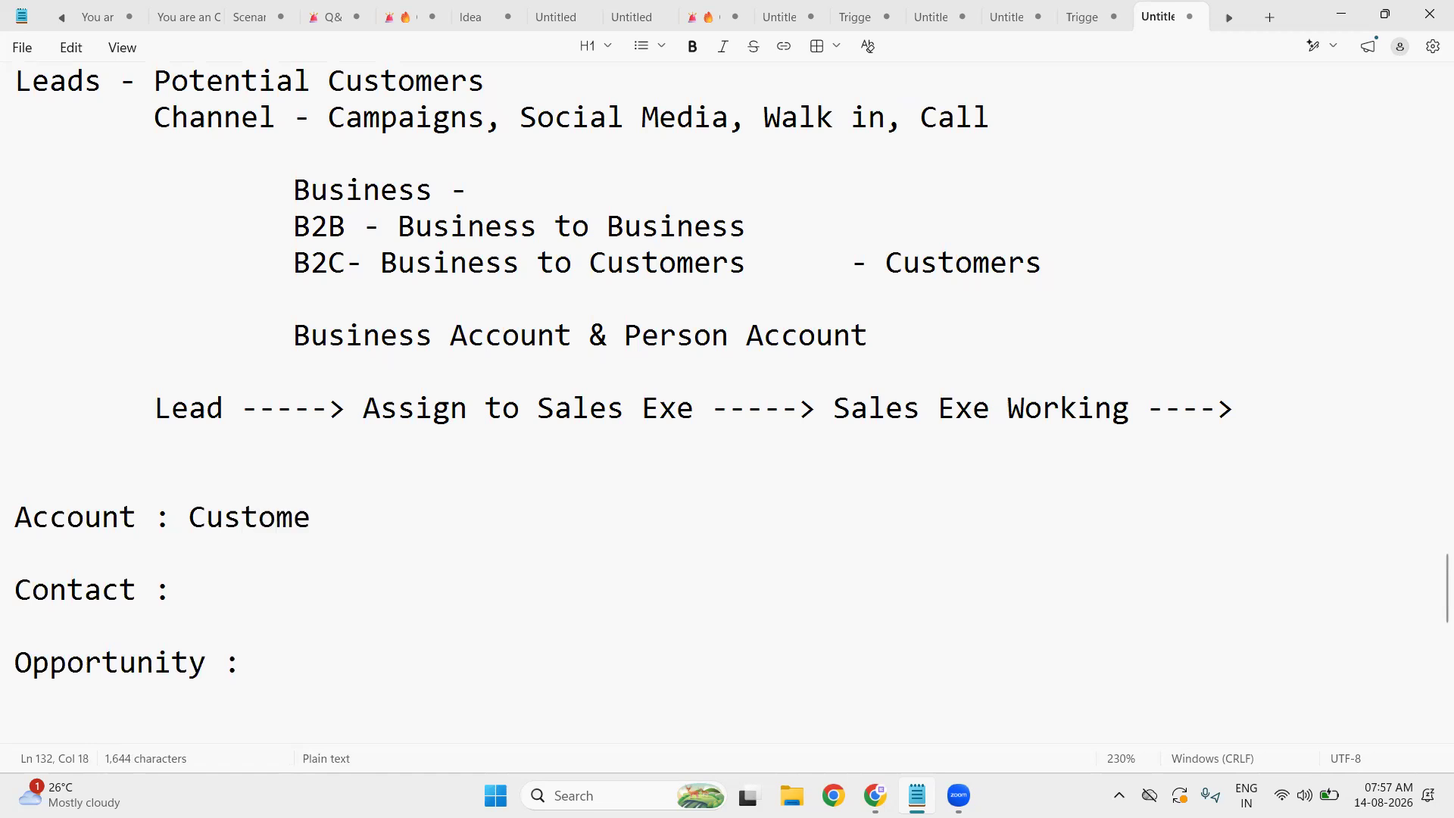
type("rs")
left_click(264, 594)
type("Contact")
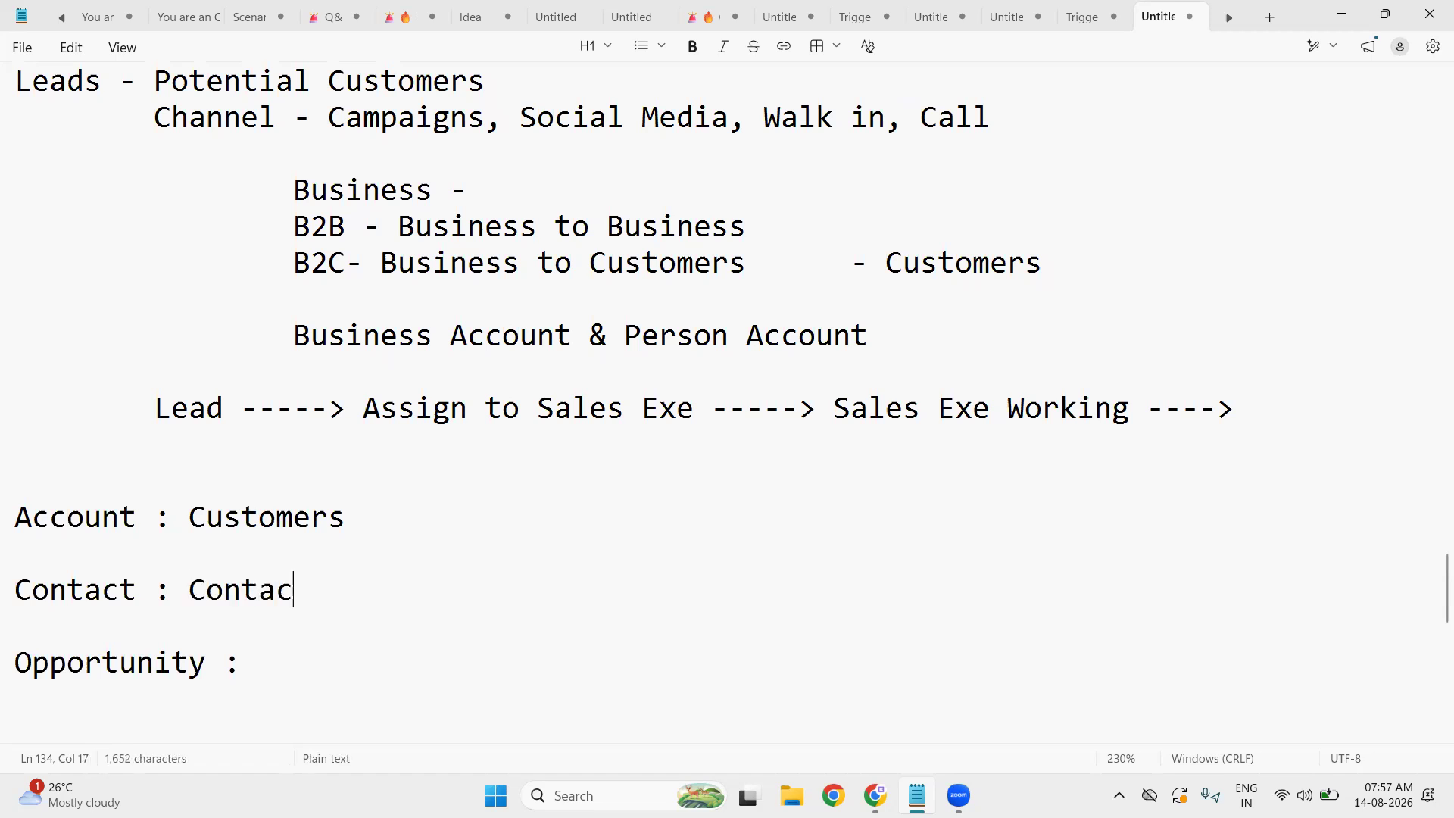
key("BackSpace")
type("s ")
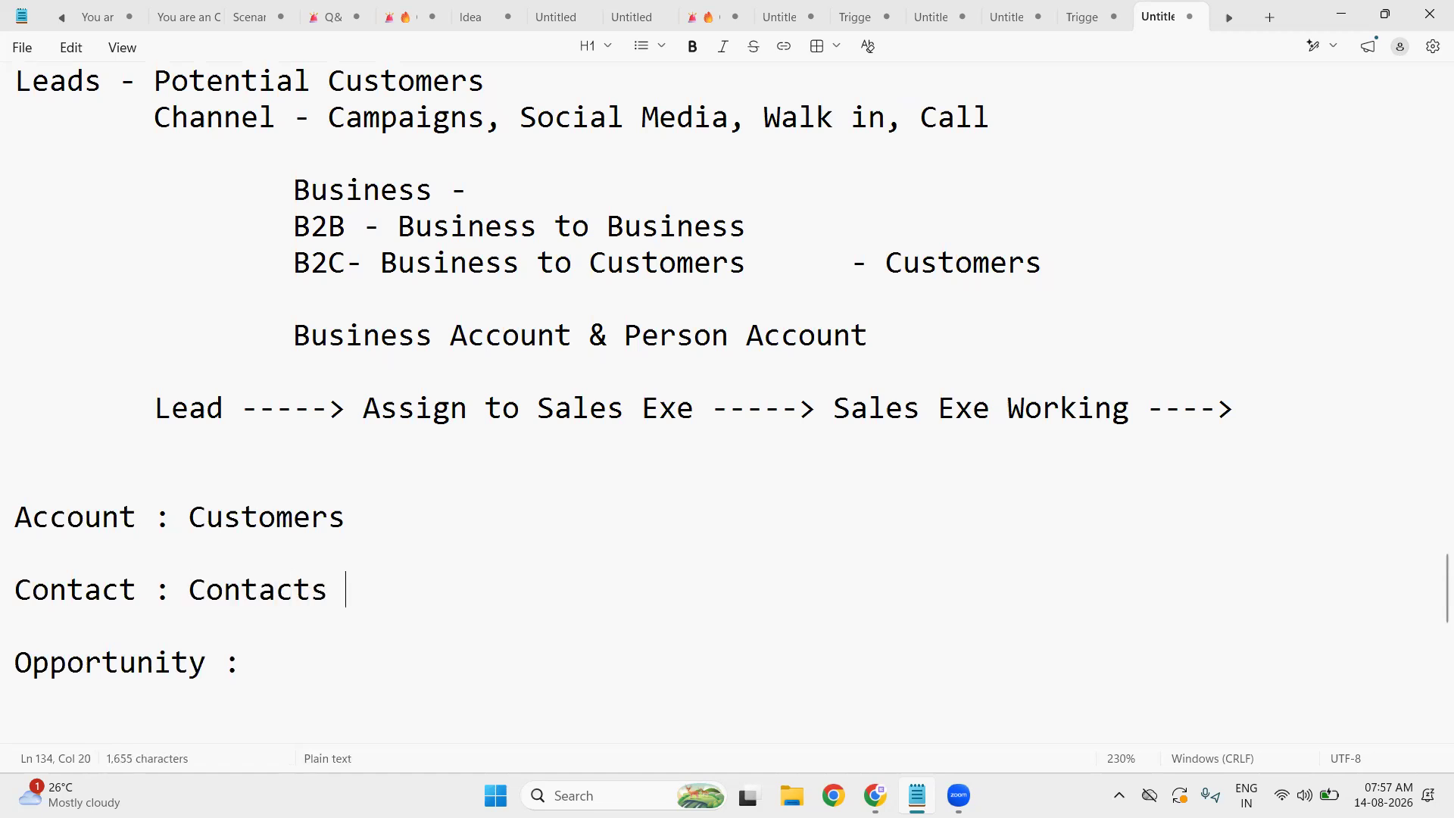
type("Related to")
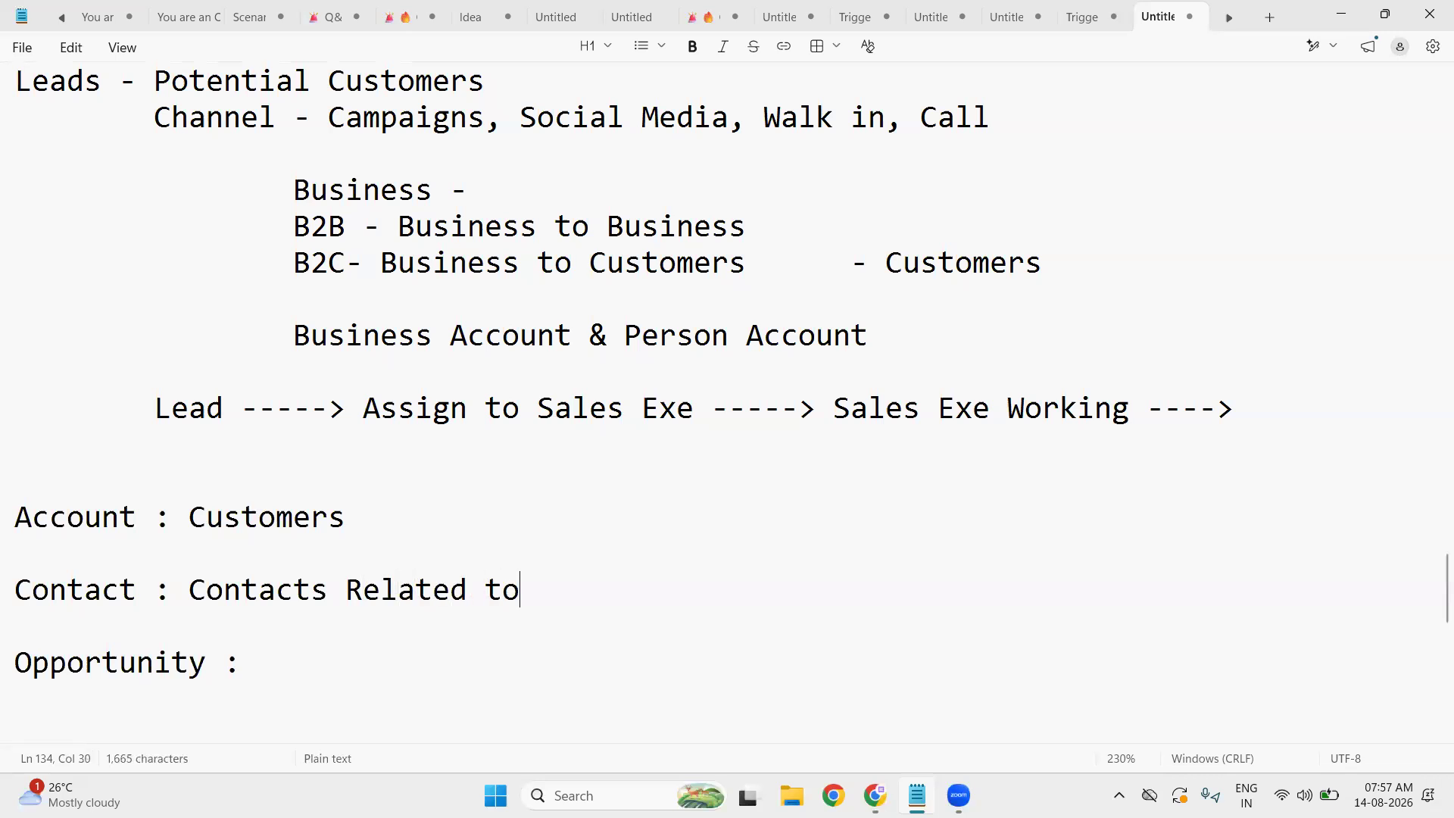
type(" the Acc")
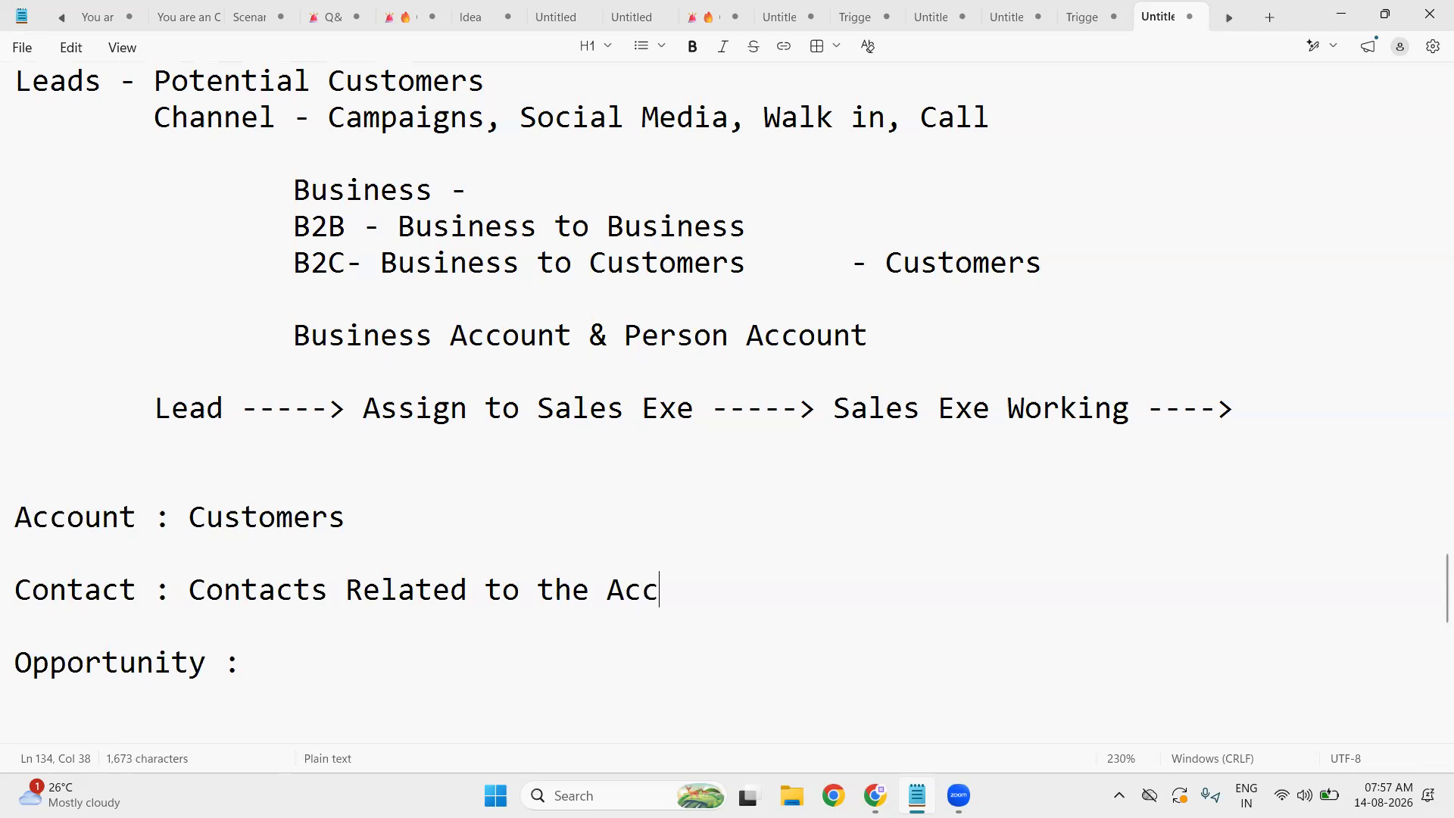
type("ount")
left_click(314, 669)
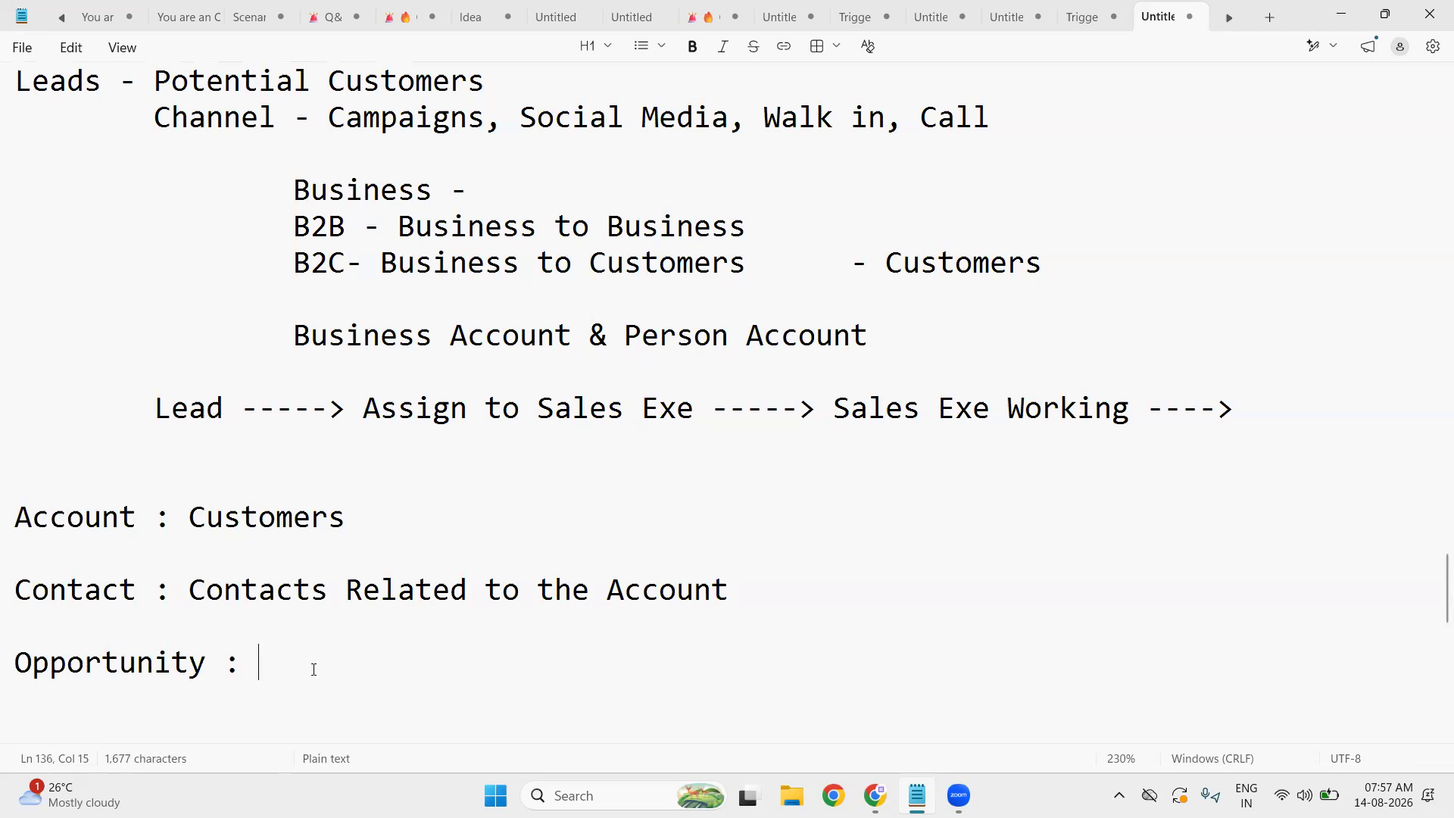
type("Deals")
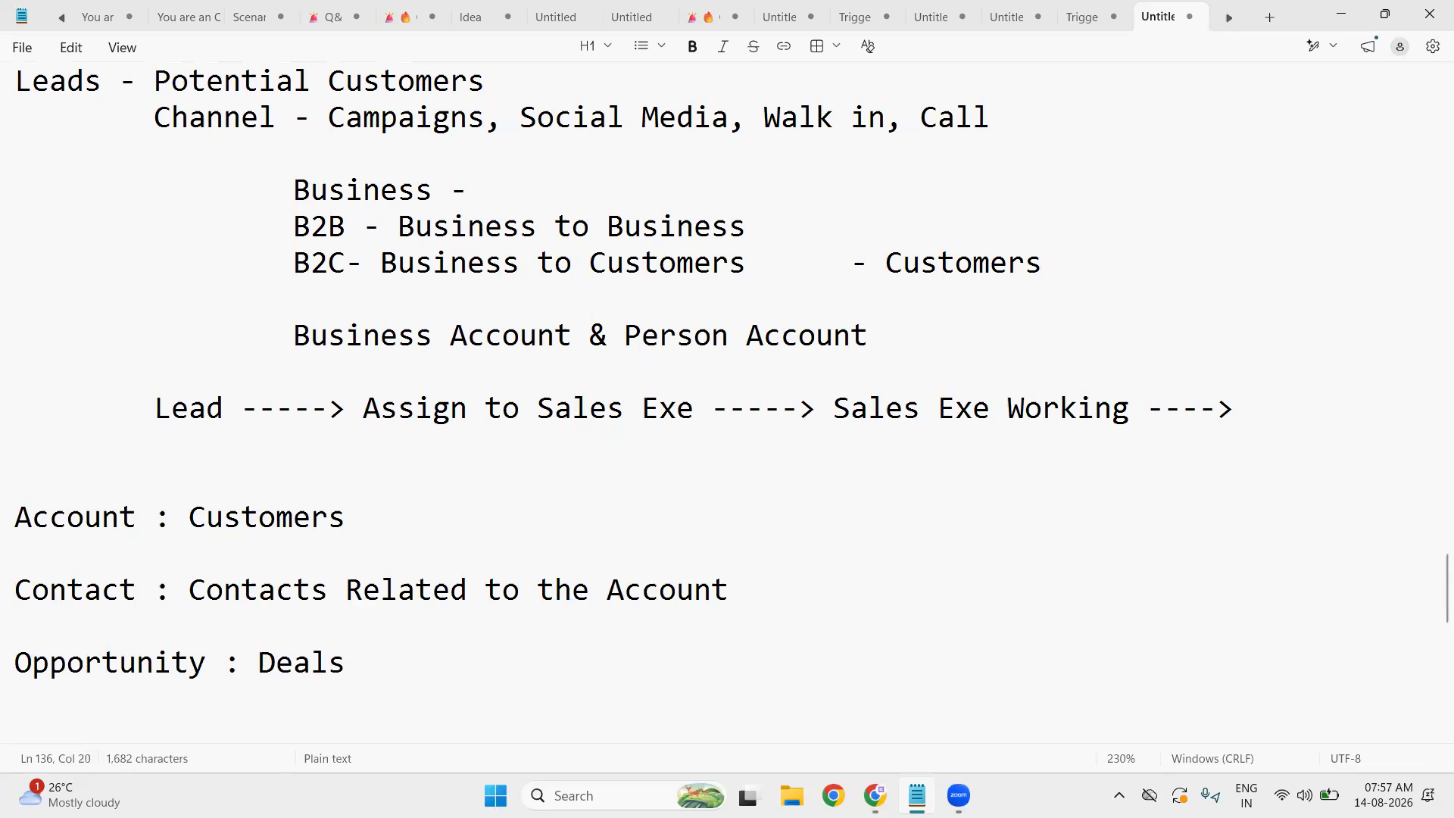
key("Return")
key("Return")
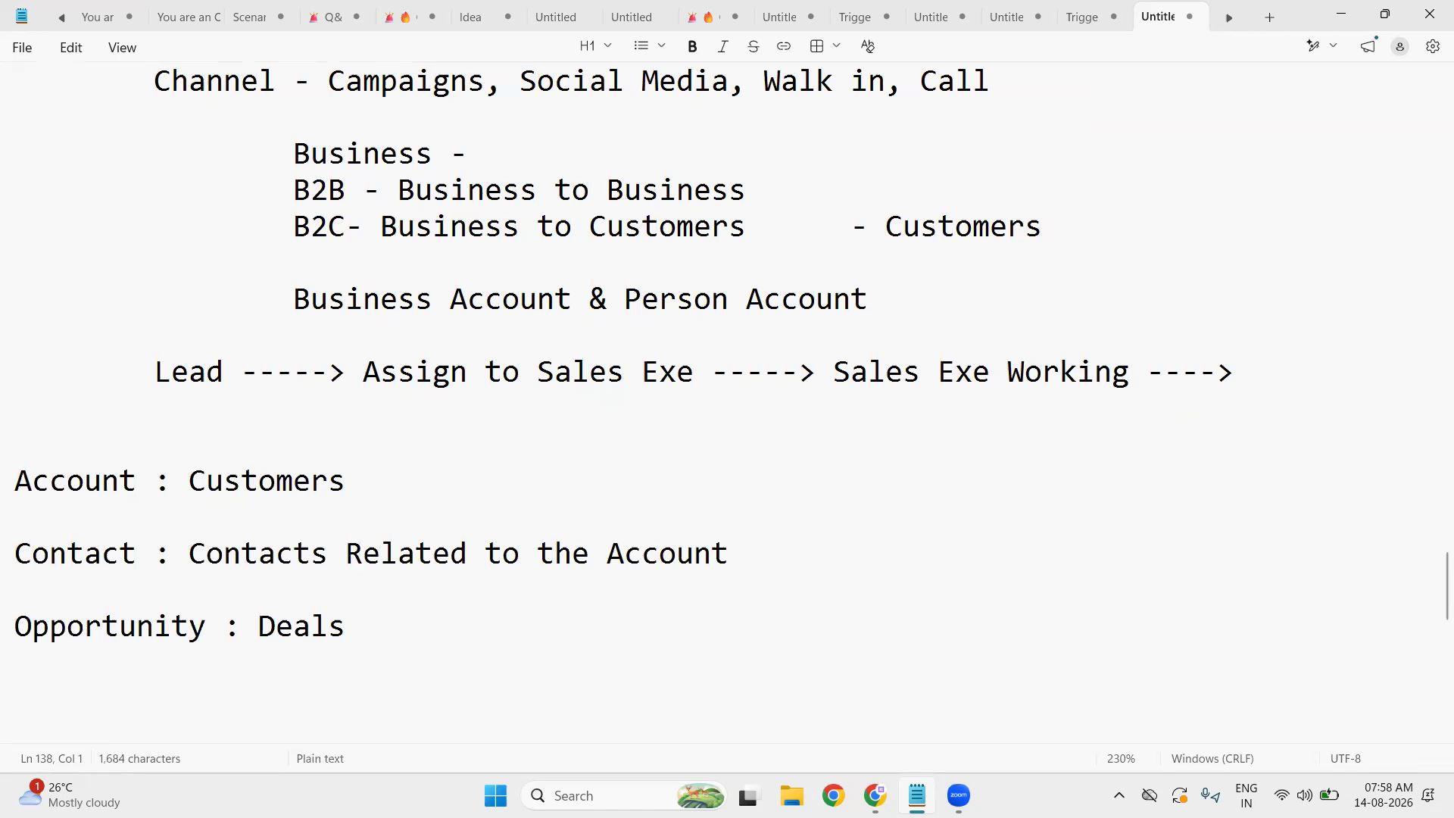
- Add a 'PRoduct :' line and a 'Pricebook' line below Opportunity : Deals
left_click(389, 621)
key("Return")
type("PRodu")
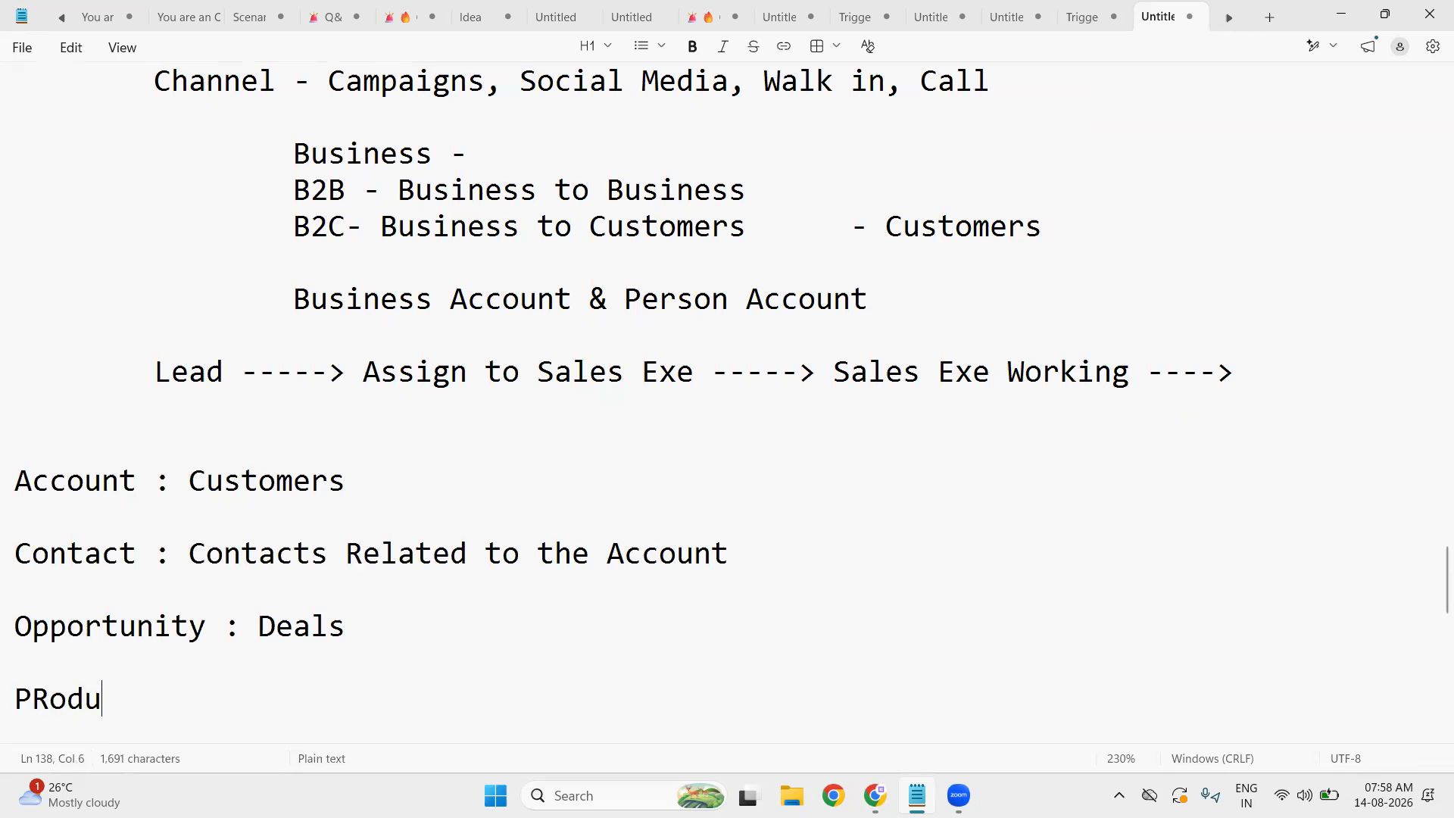
type("ct :")
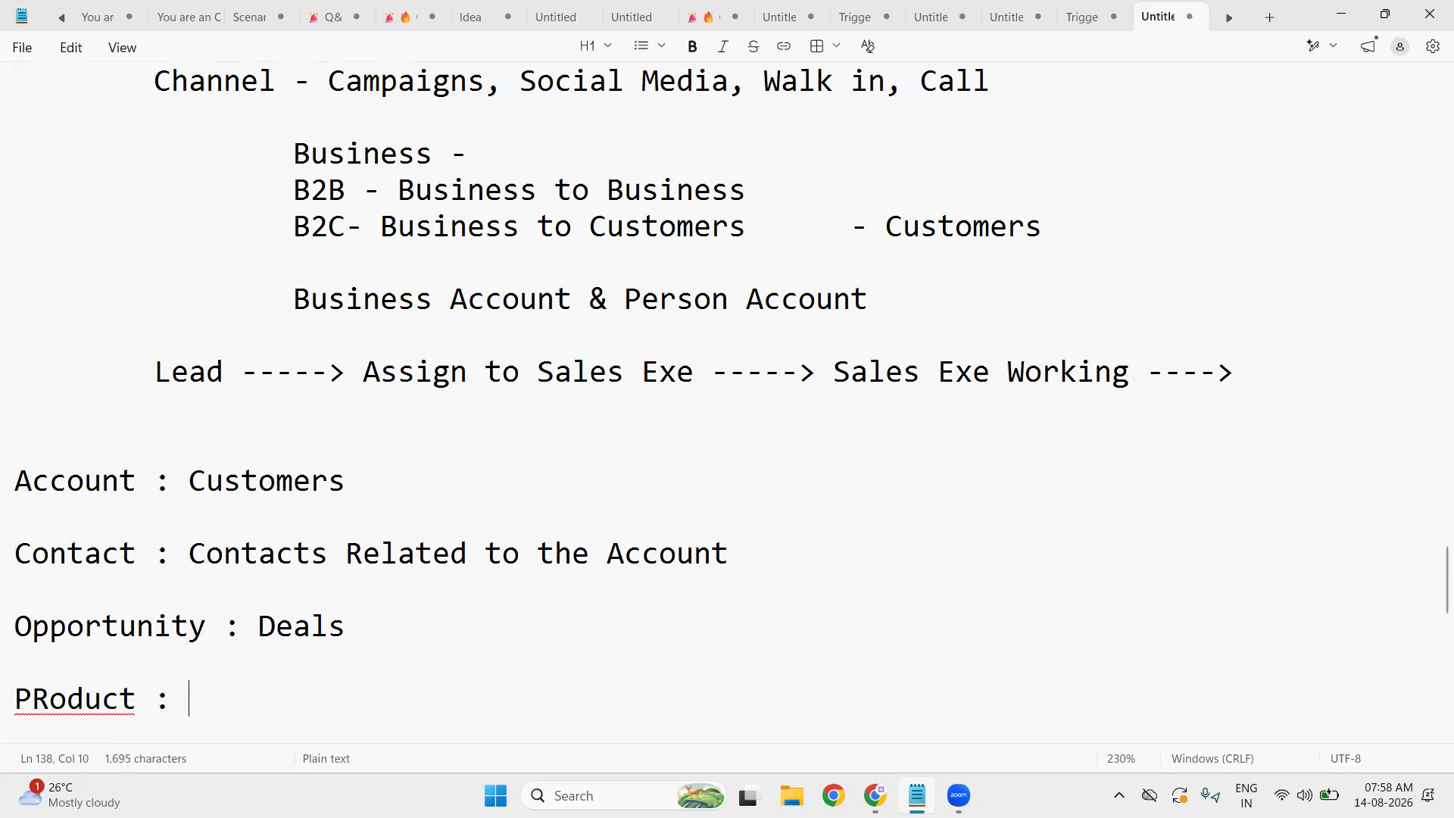
key("Return")
key("Return")
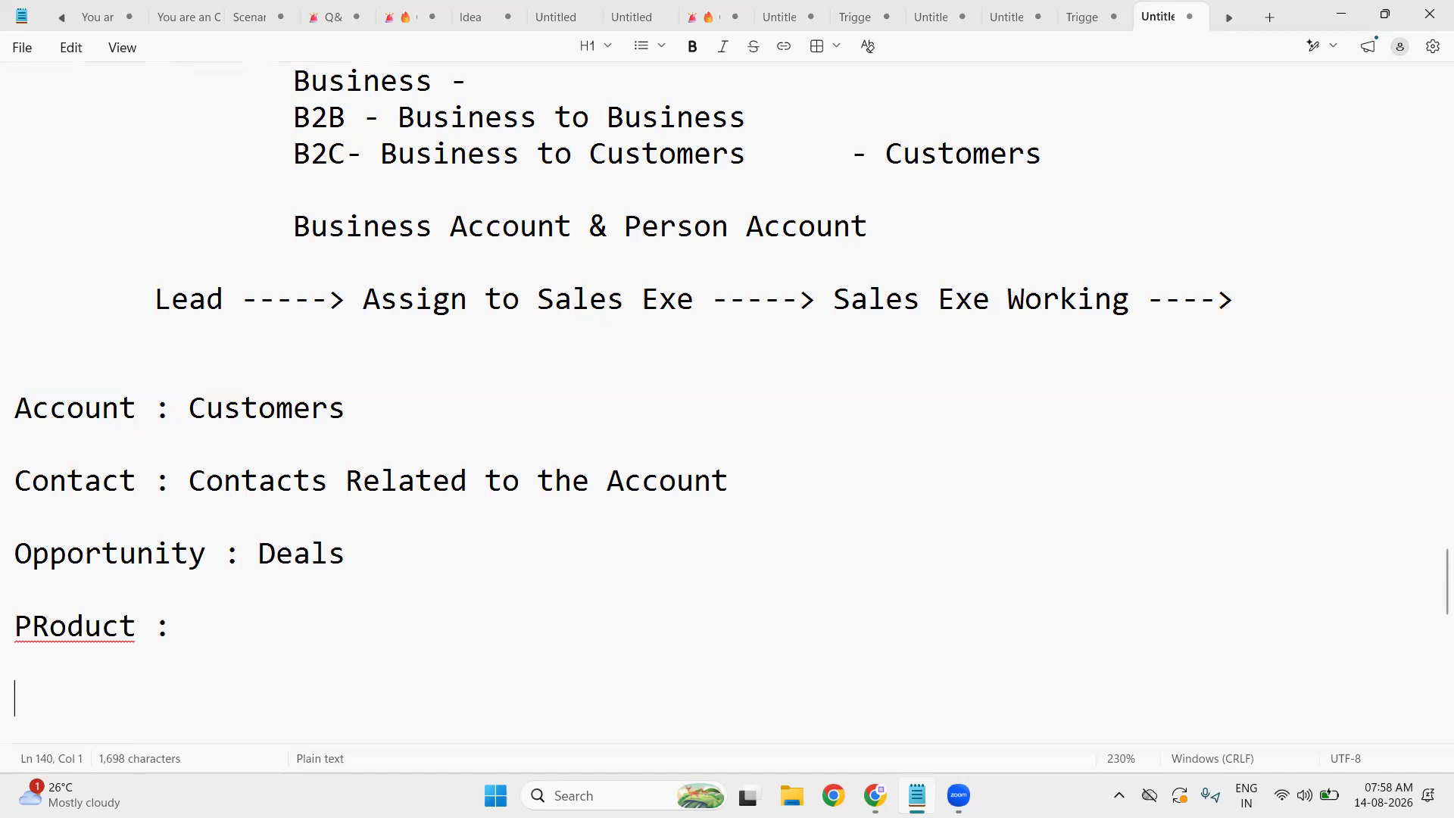
type("P")
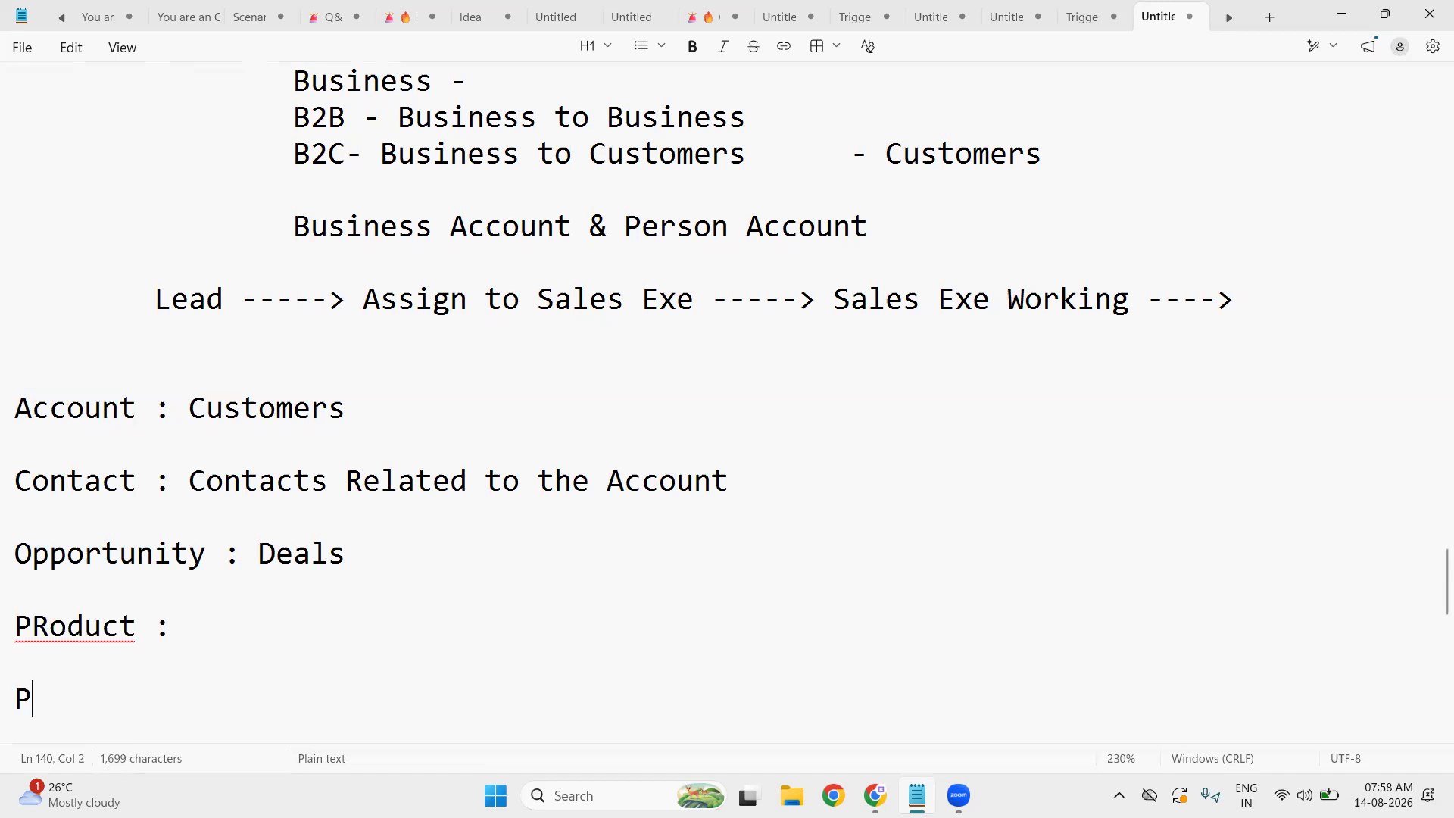
type("ricebb")
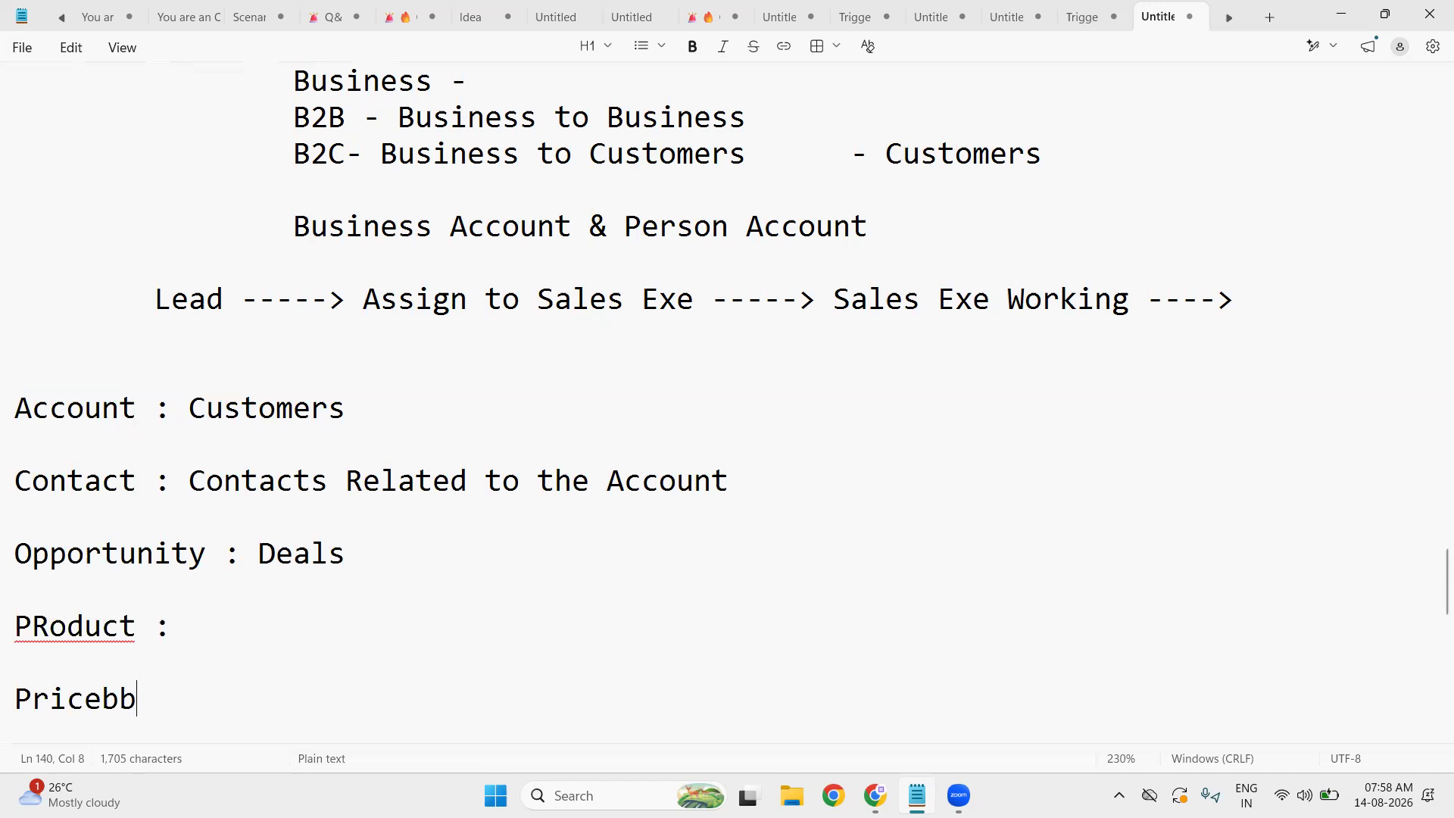
key("BackSpace")
type("ook")
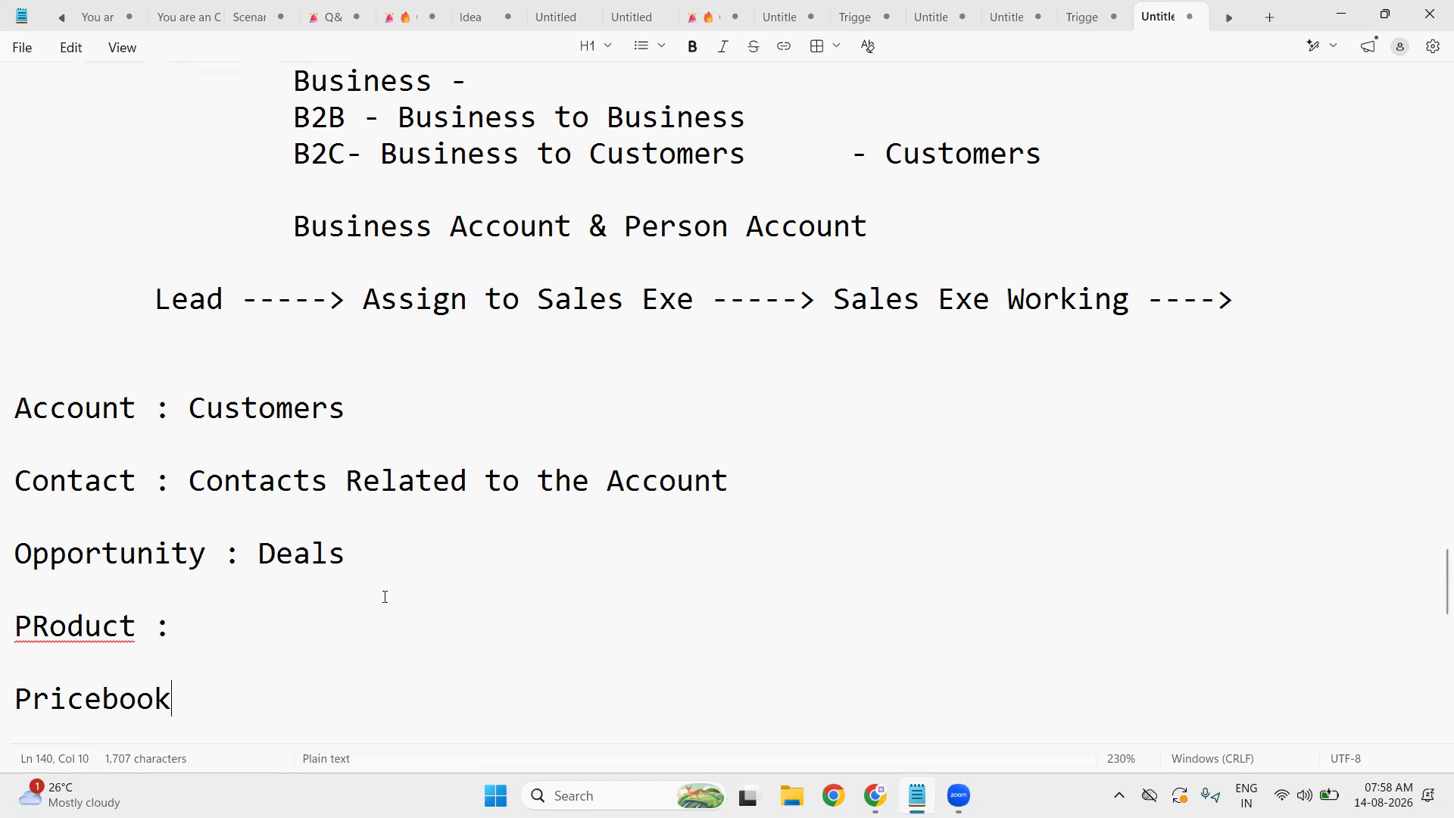
- Insert an 'OpportunityProduct -' line beneath the PRoduct : line
double_click(182, 551)
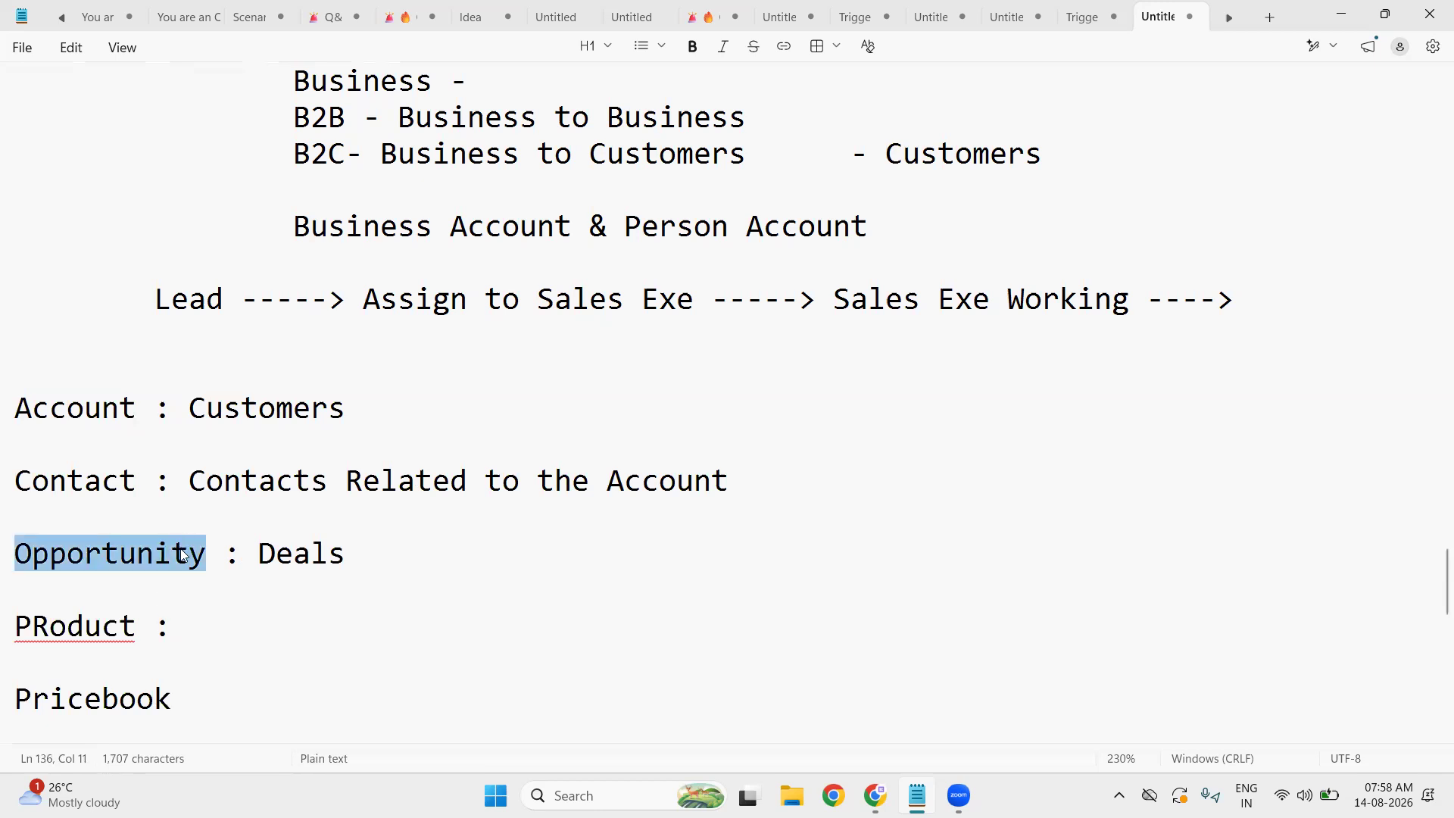
double_click(86, 632)
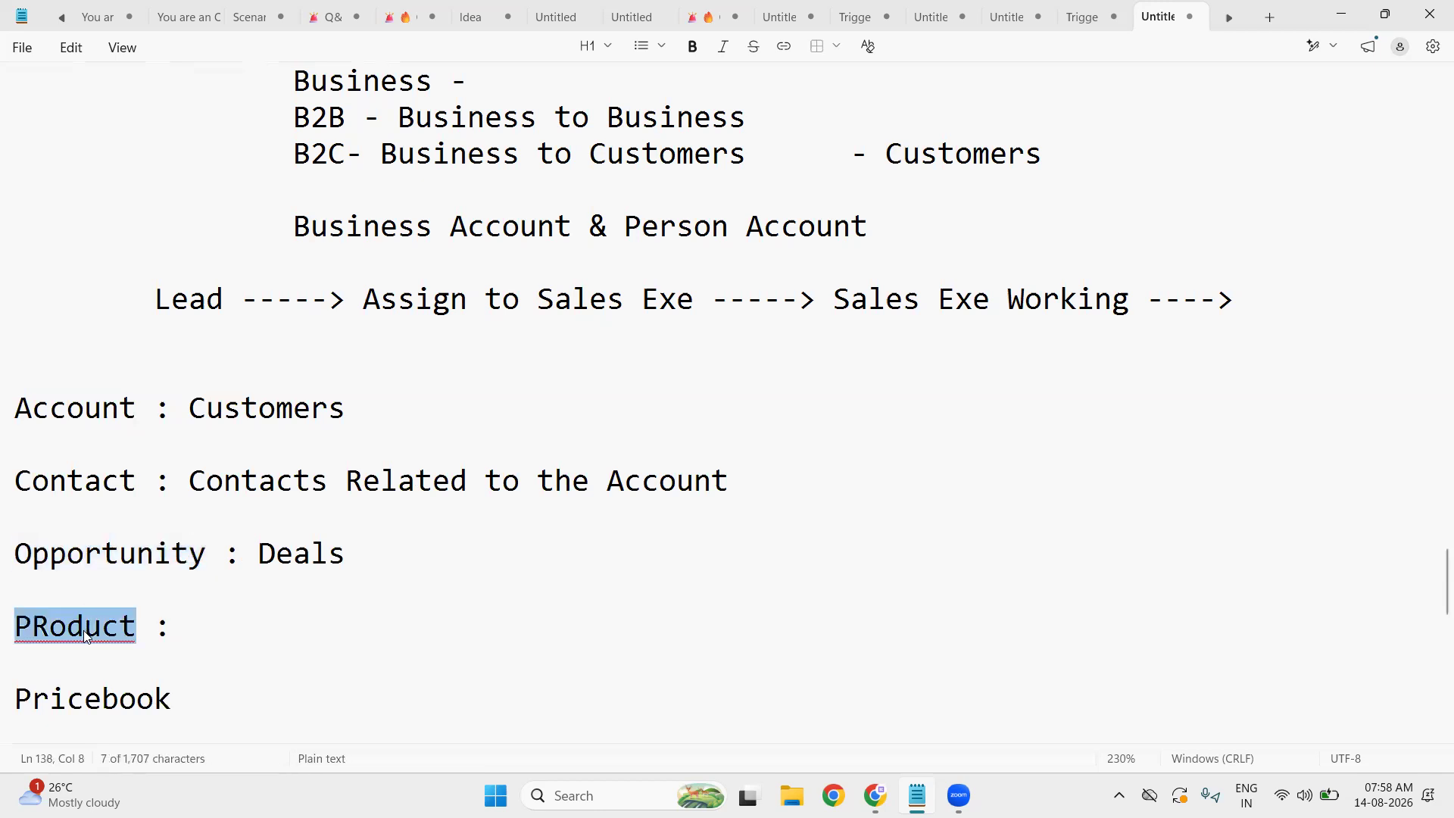
double_click(133, 576)
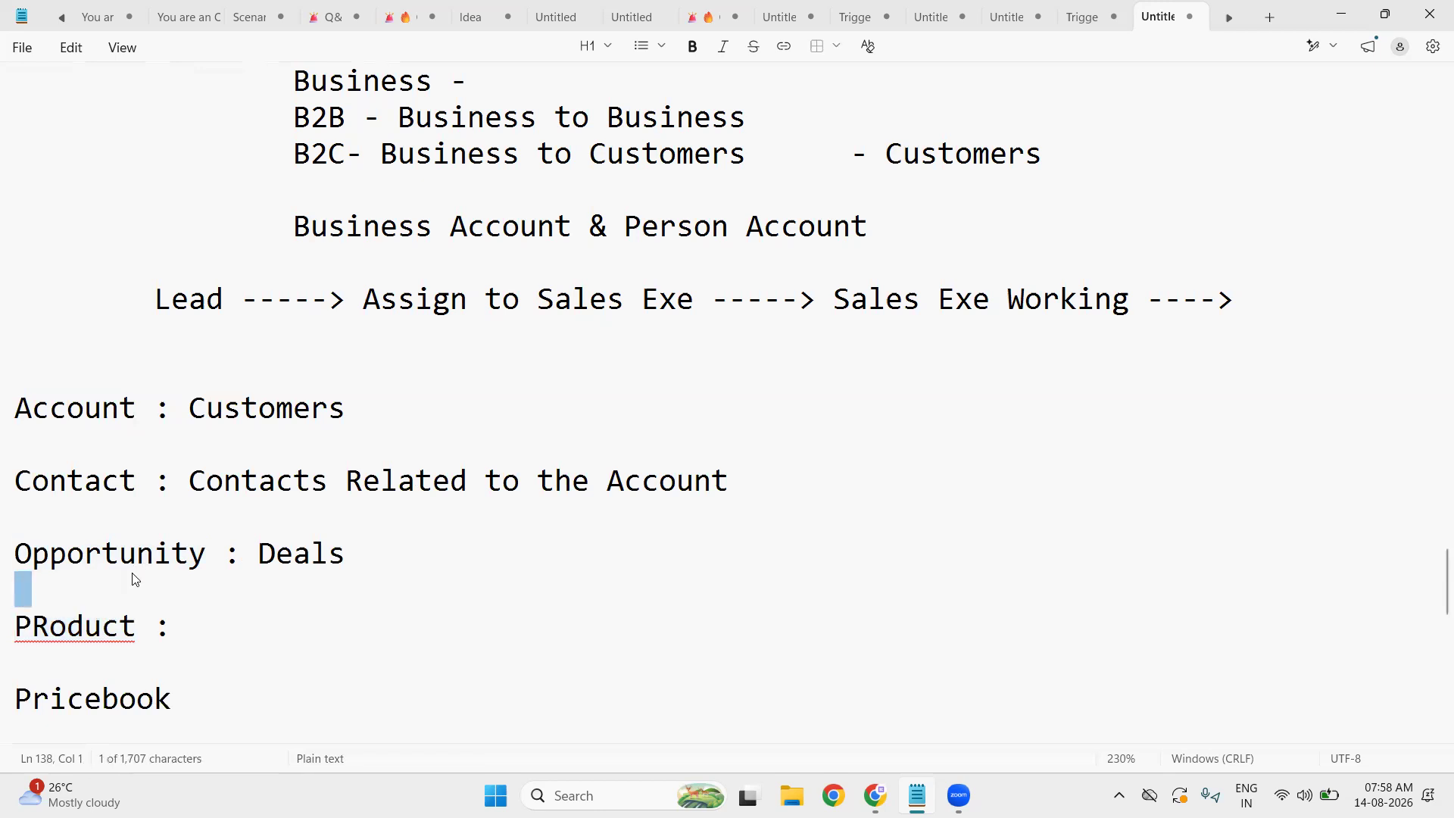
double_click(97, 630)
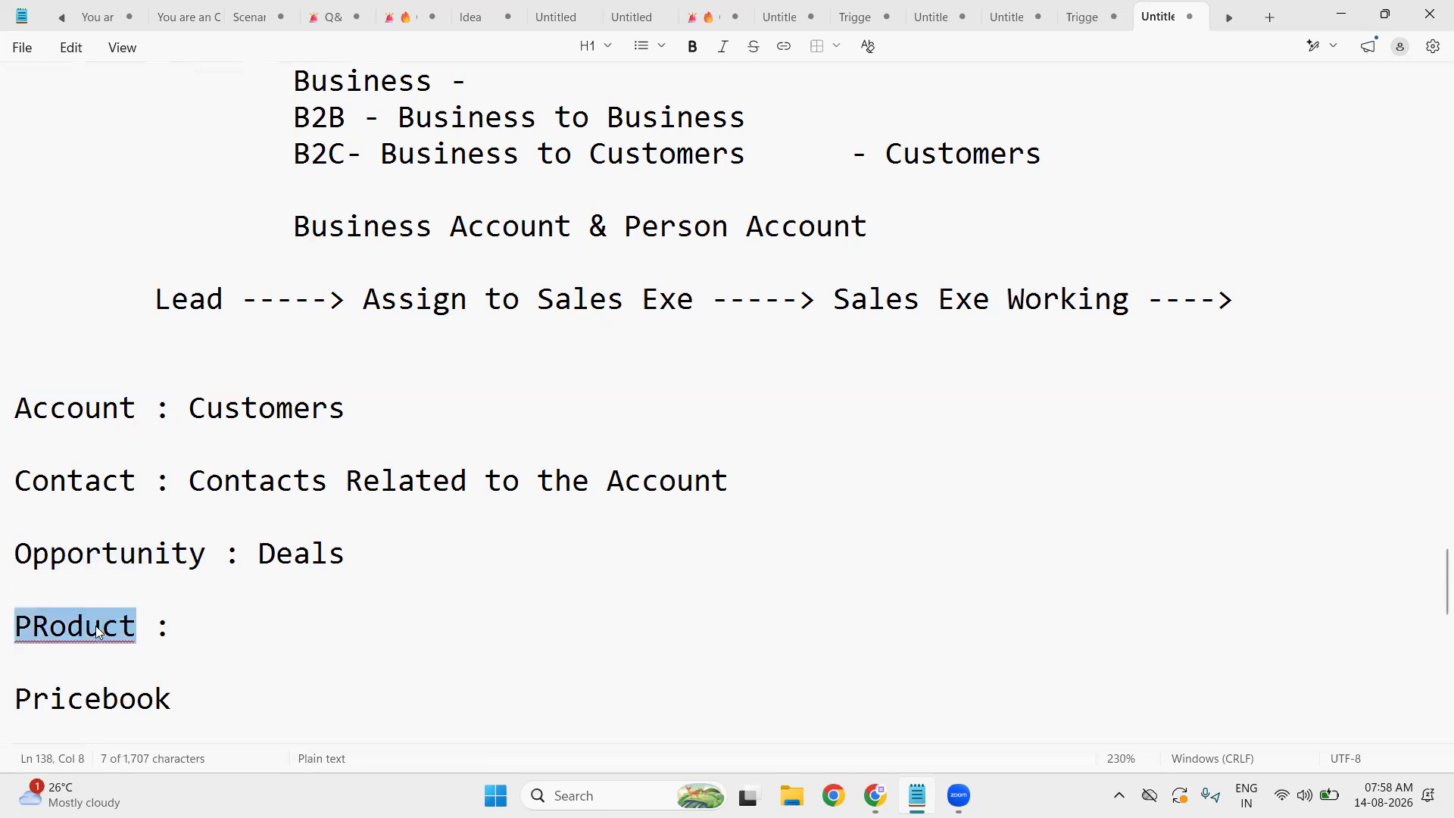
left_click(285, 625)
key("Return")
key("Return")
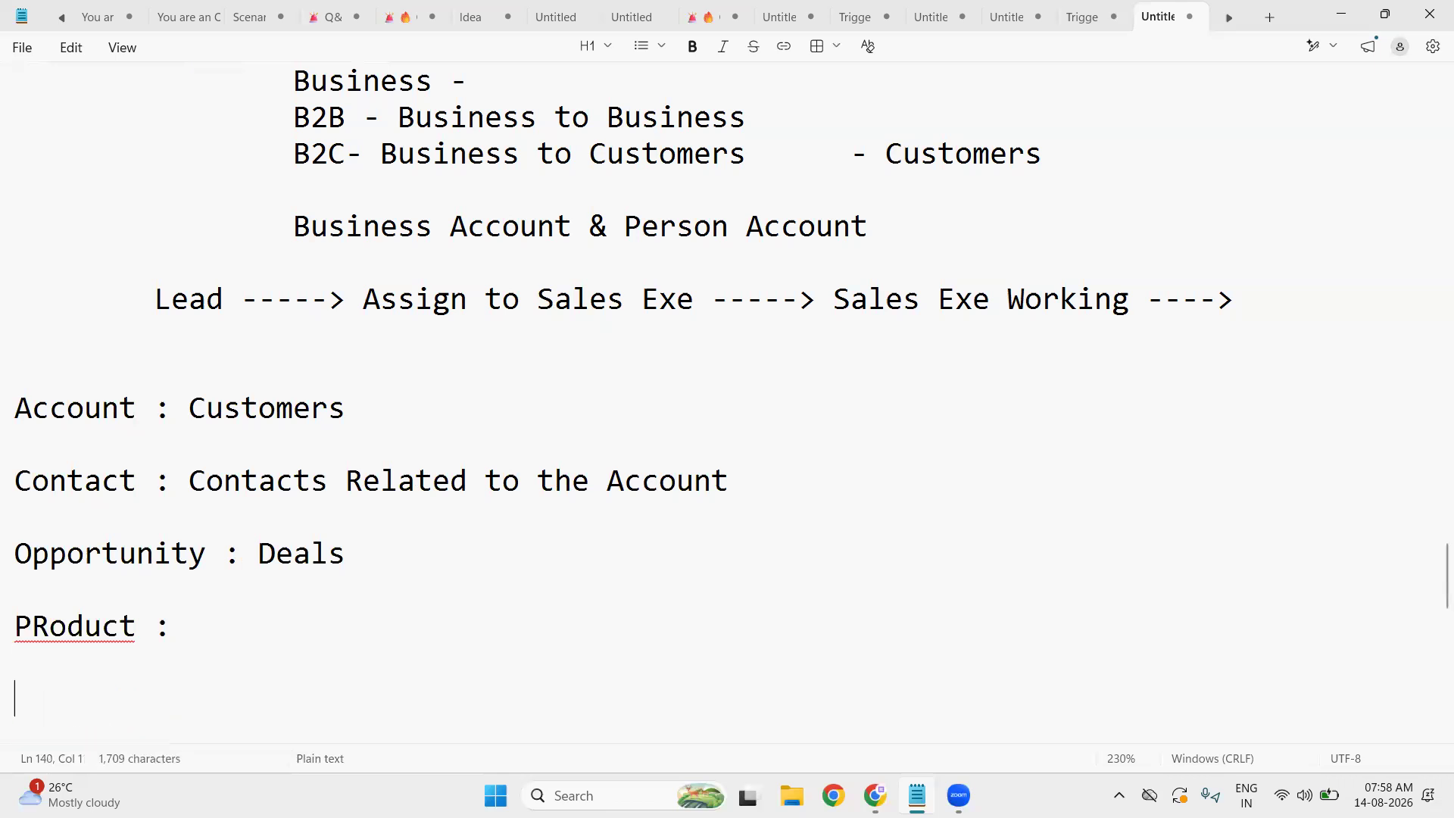
type("Opp")
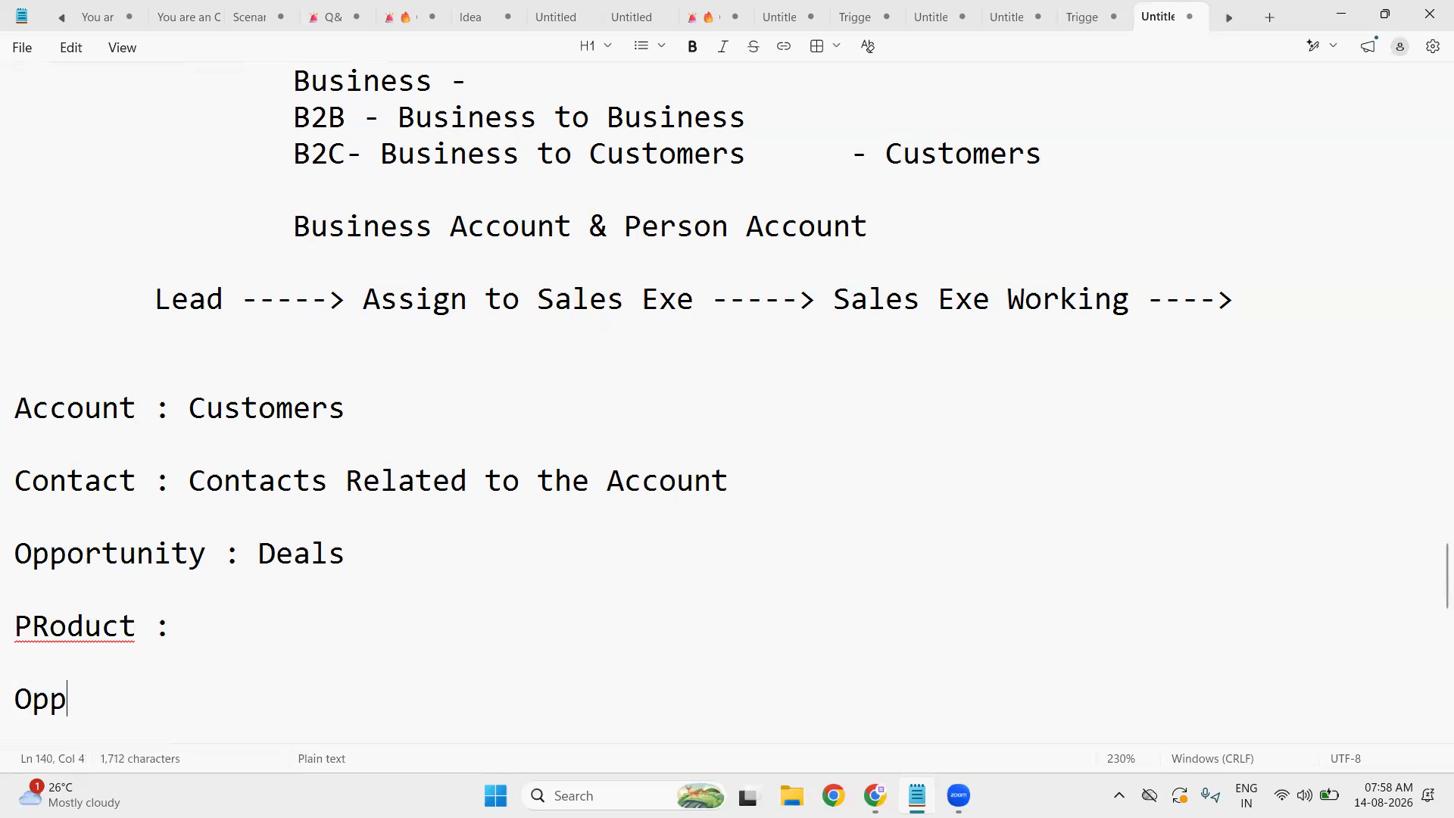
type("ortunit")
key("BackSpace")
type("Product -")
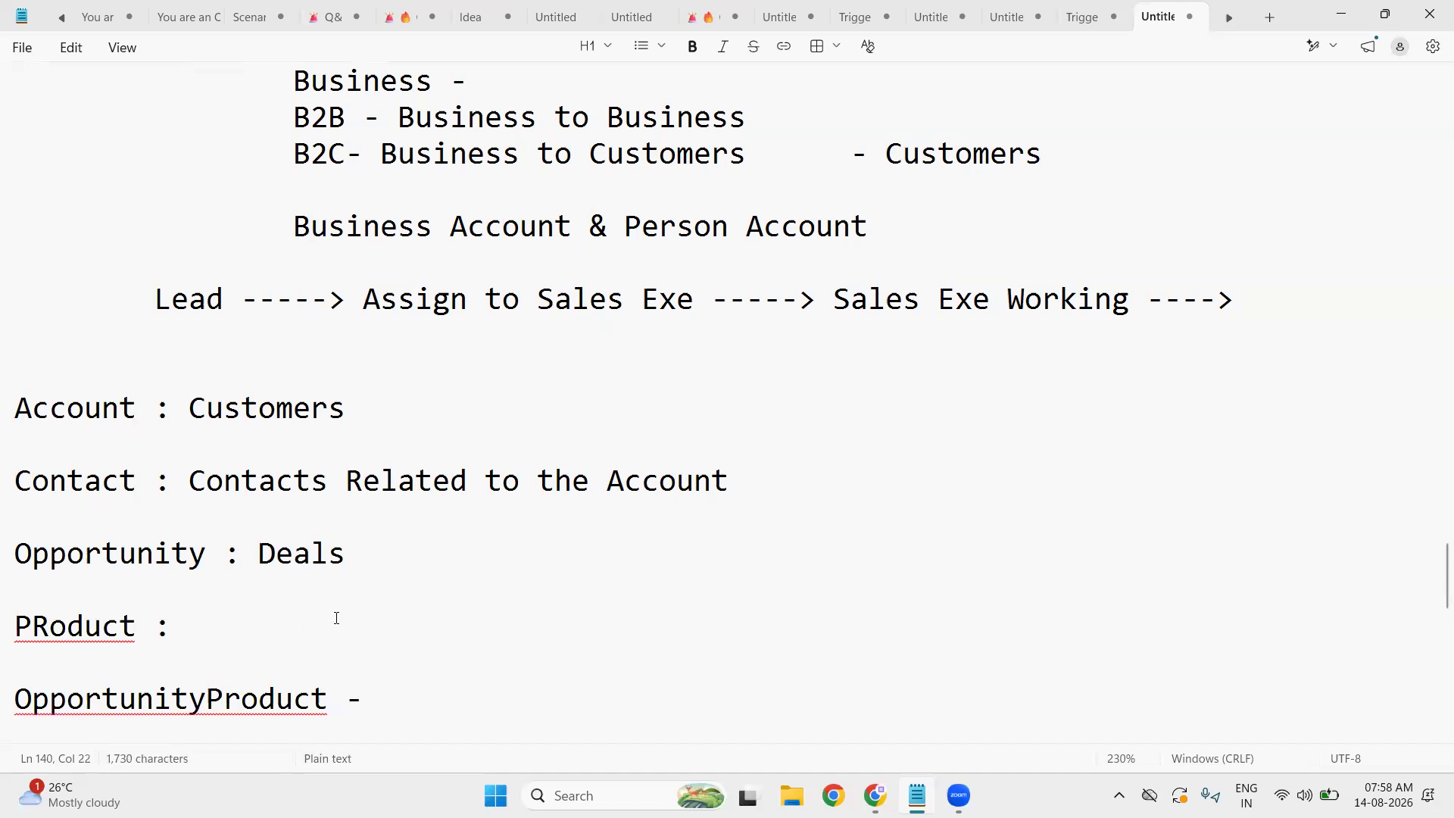
- Add a colon after Pricebook and start a 'PricebbokEntry' line below it
scroll(124, 348, "down", 2)
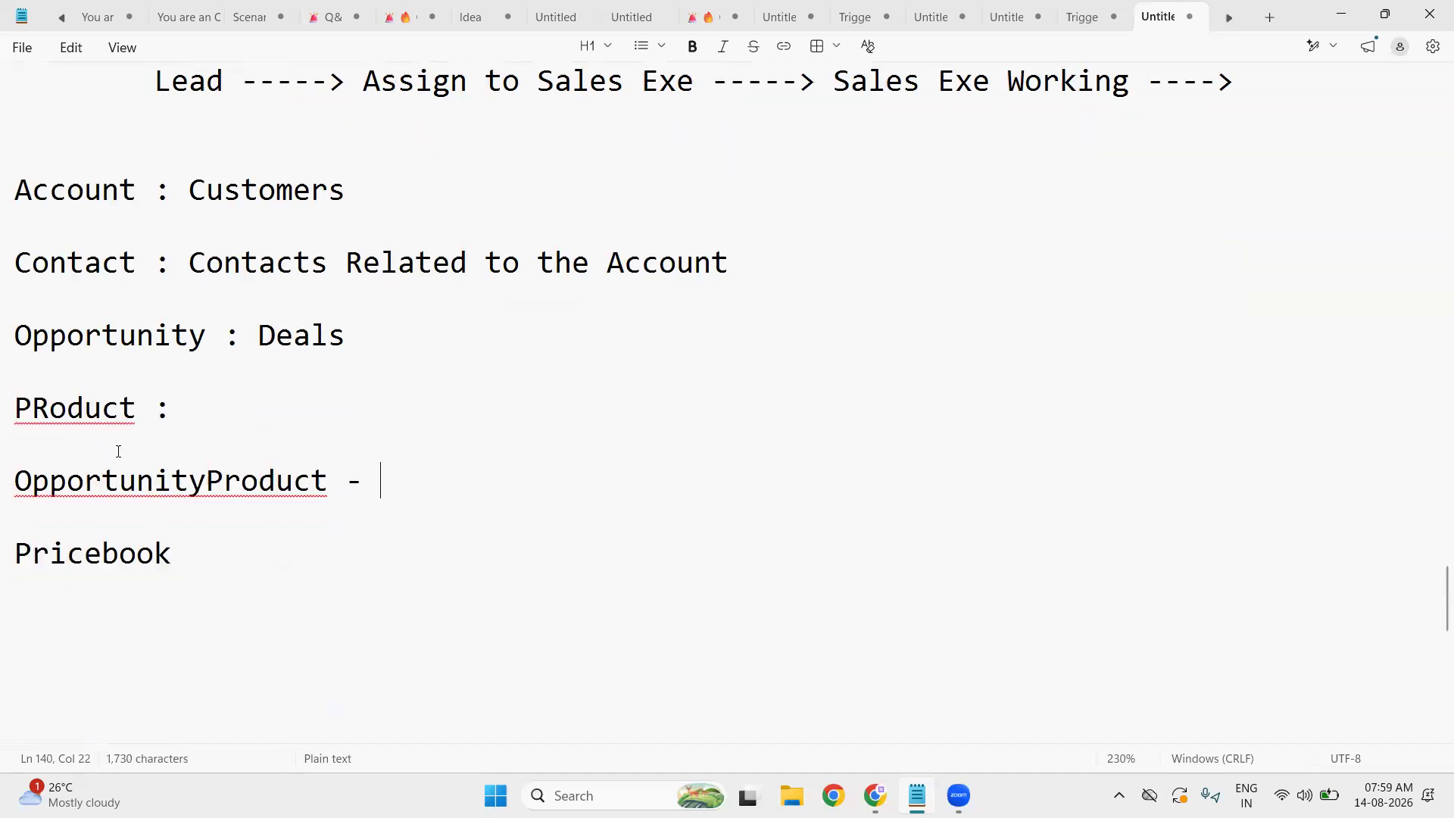
left_click(228, 550)
type(":")
key("Return")
key("Return")
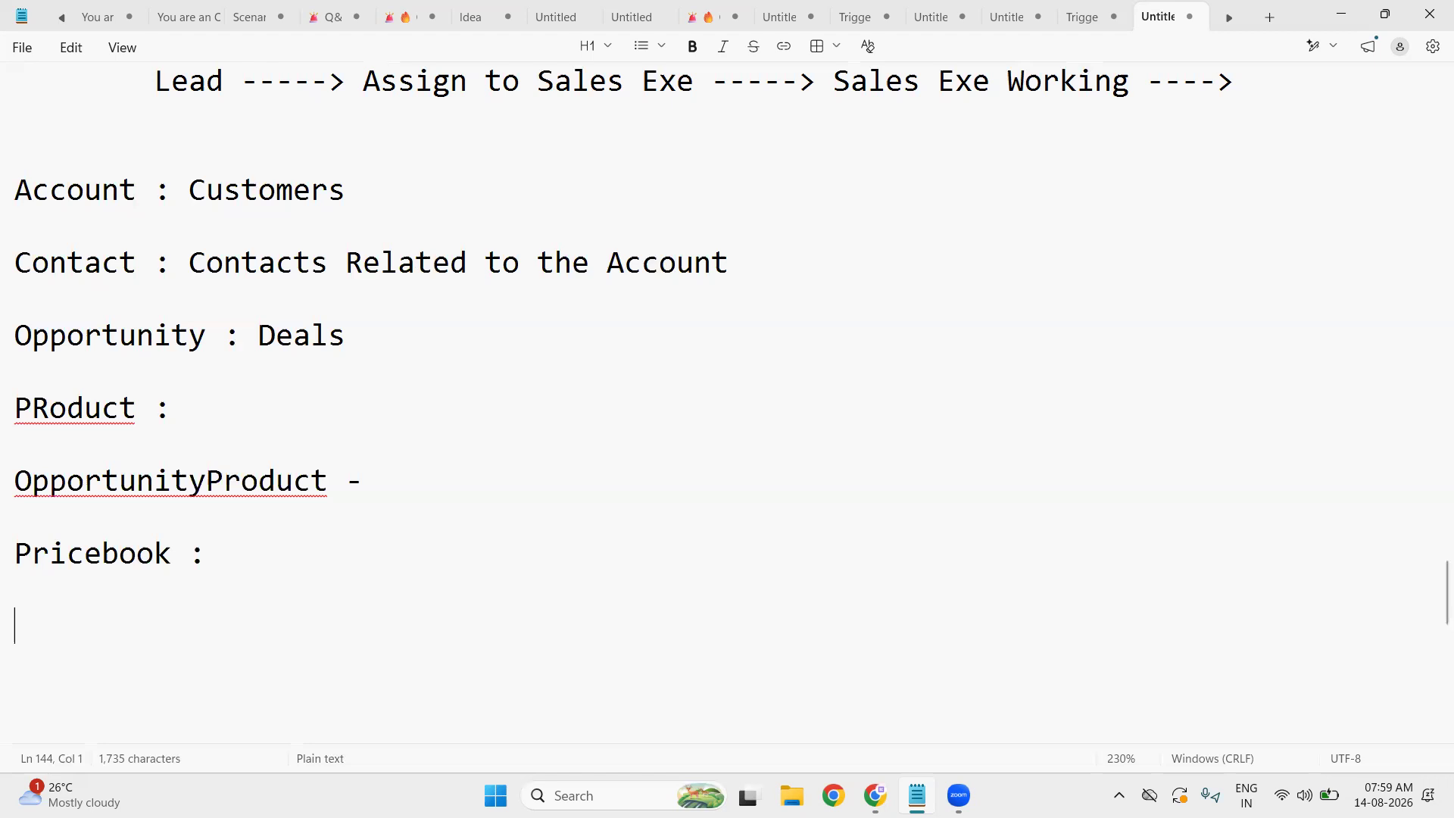
type("Pric")
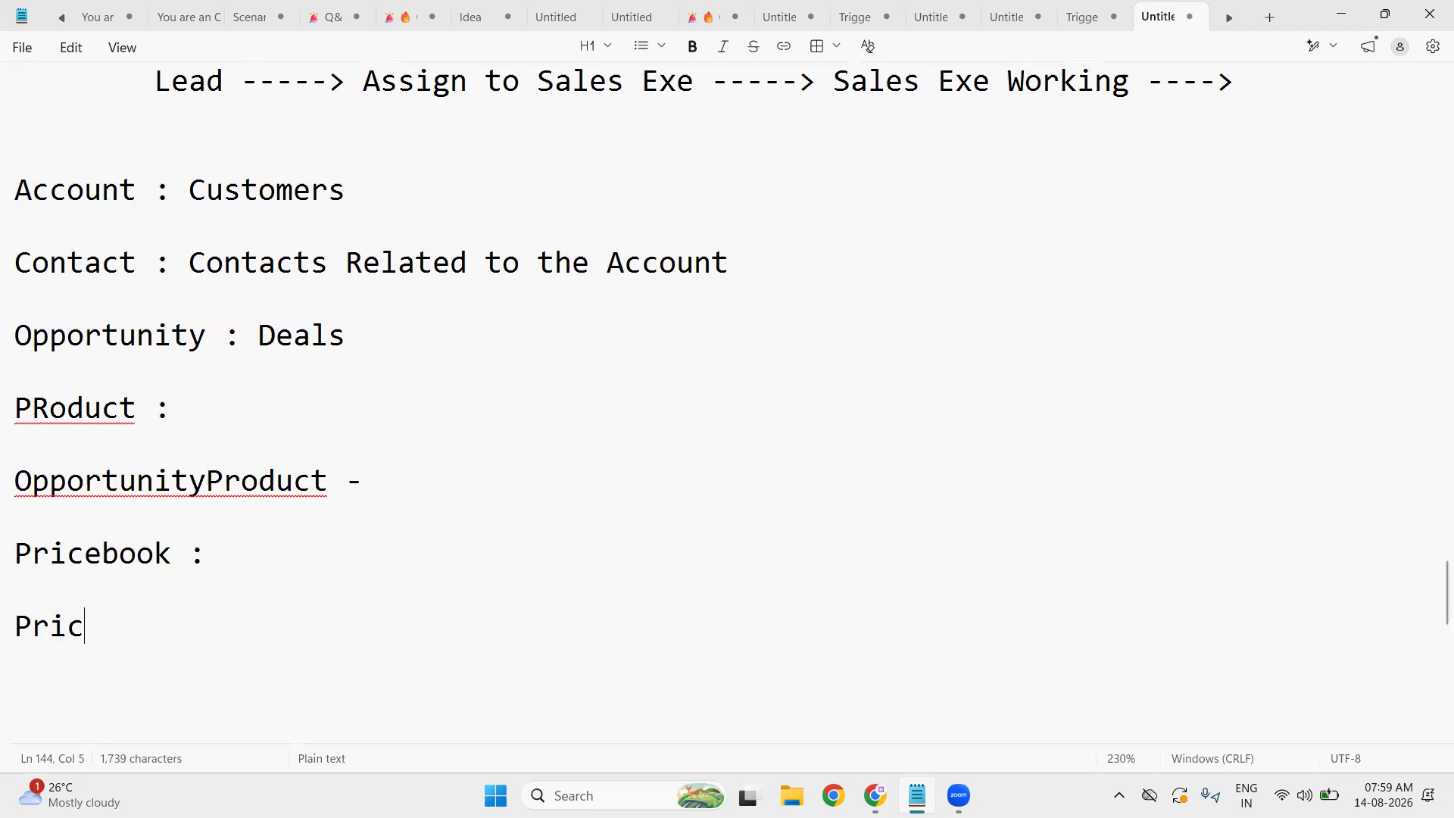
type("ebbok")
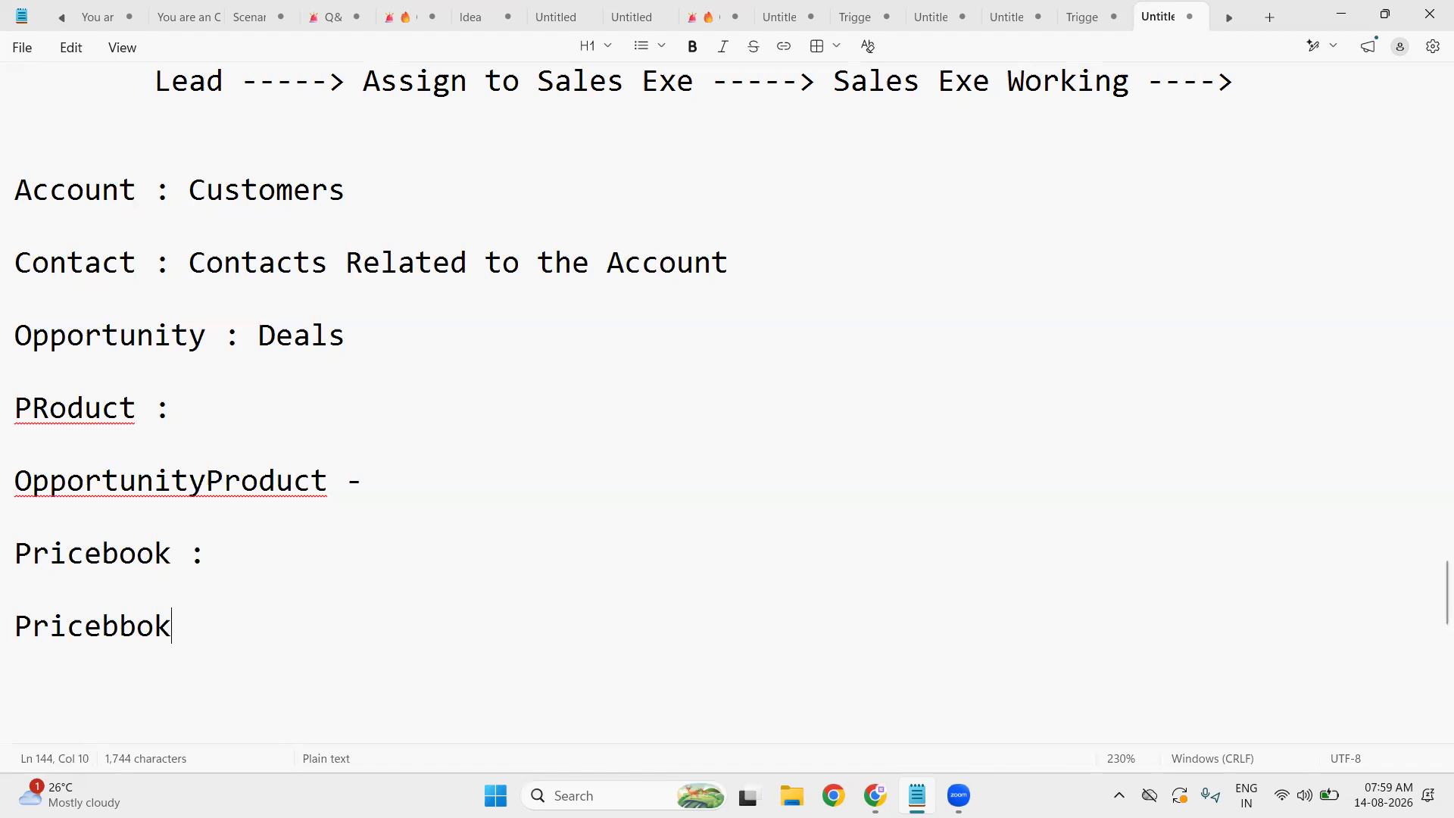
type("Entry")
- Review the earlier Salesforce notes, then place the cursor on an empty line far below them
scroll(291, 471, "up", 6)
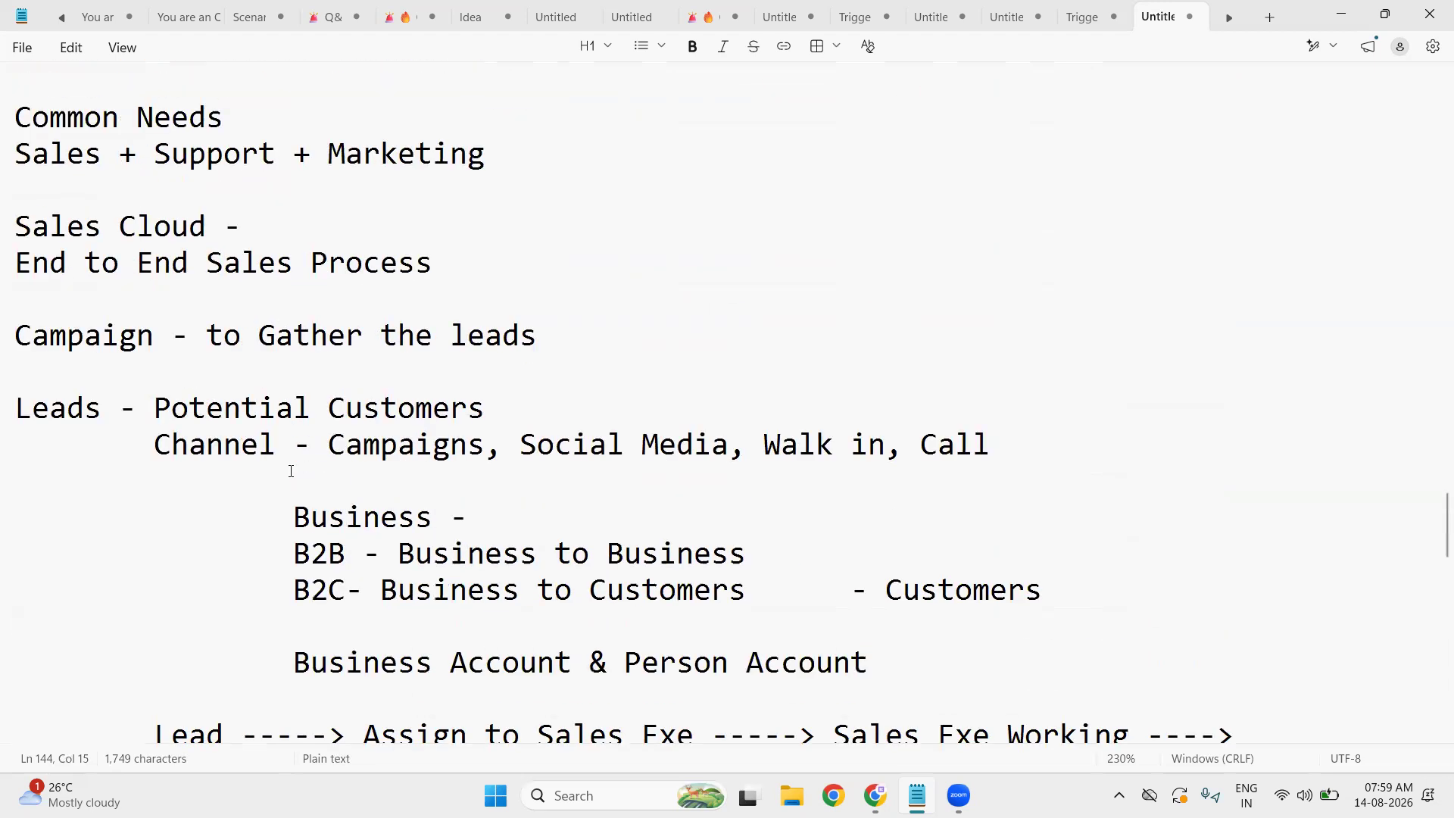
scroll(291, 472, "down", 4)
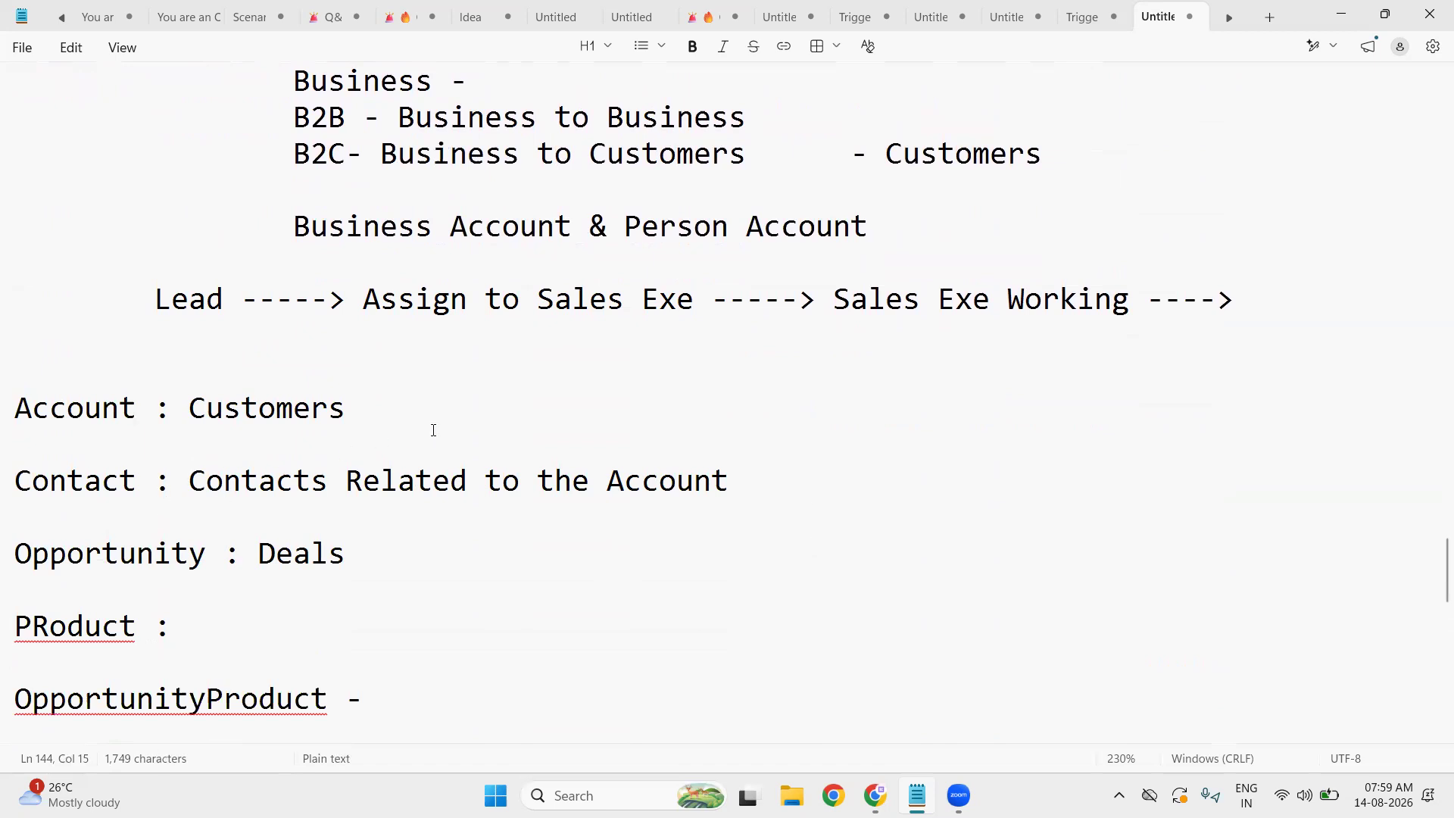
scroll(433, 430, "up", 2)
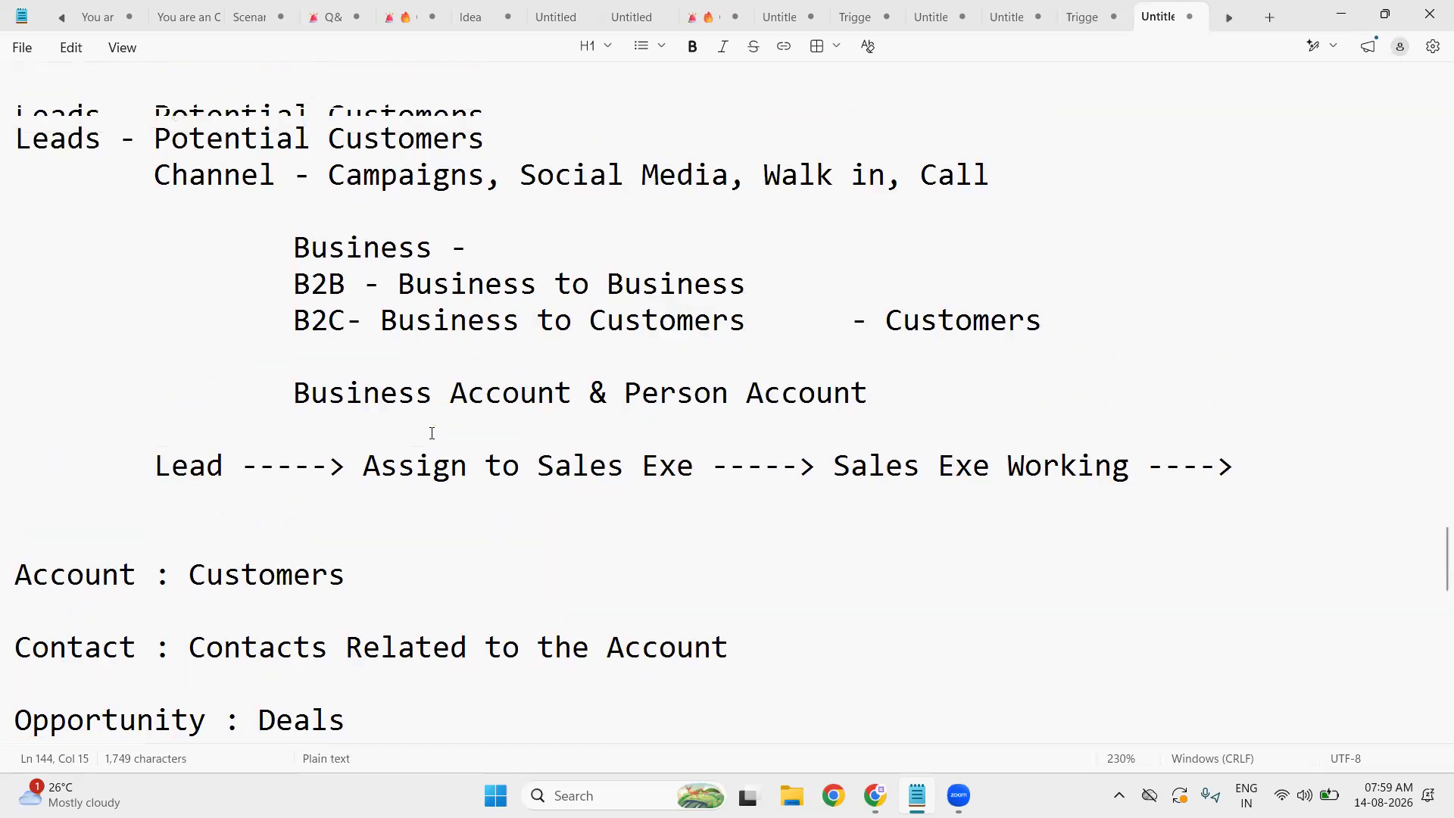
scroll(431, 433, "up", 2)
scroll(430, 437, "up", 2)
scroll(436, 431, "down", 10)
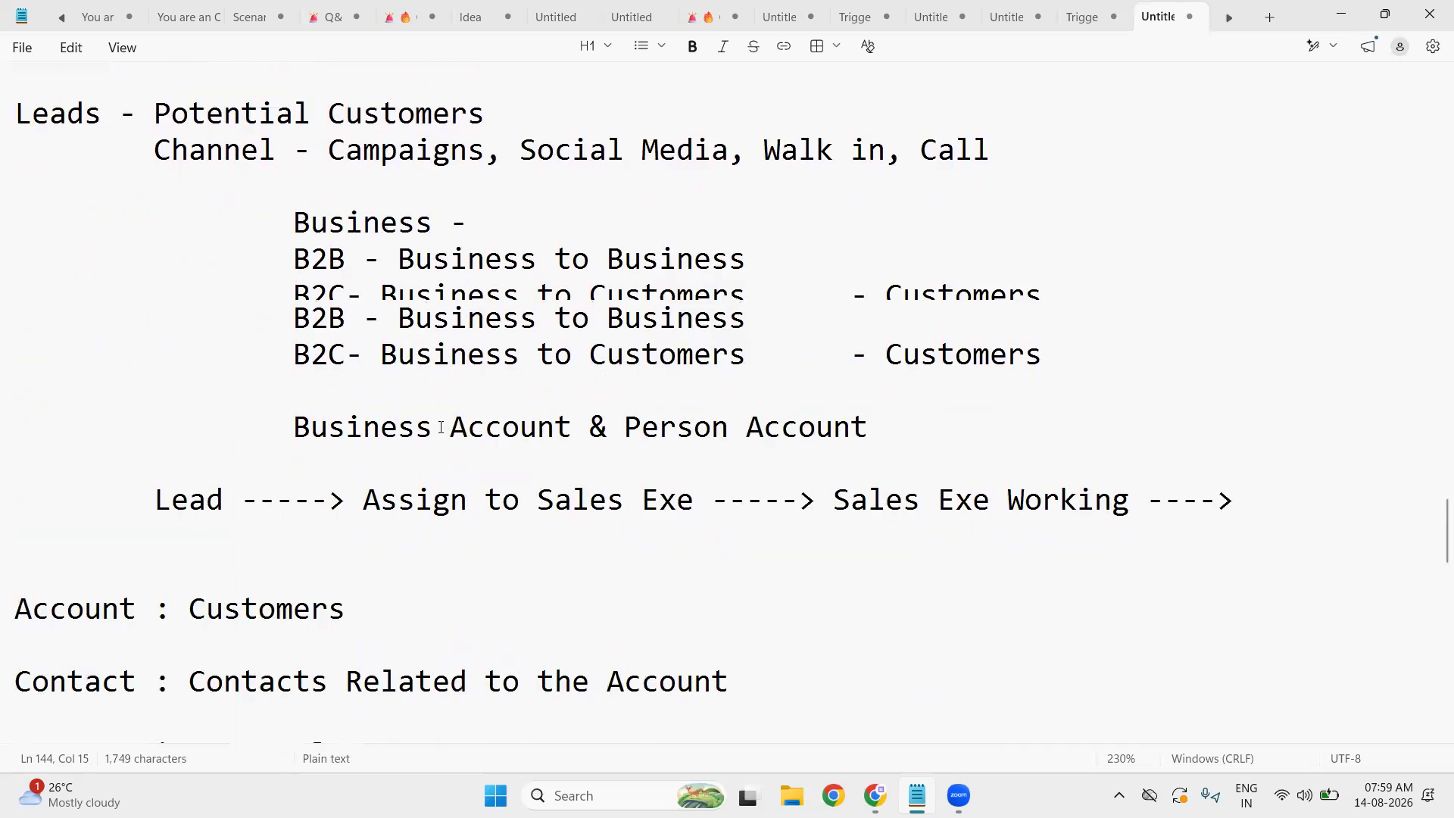
left_click(61, 169)
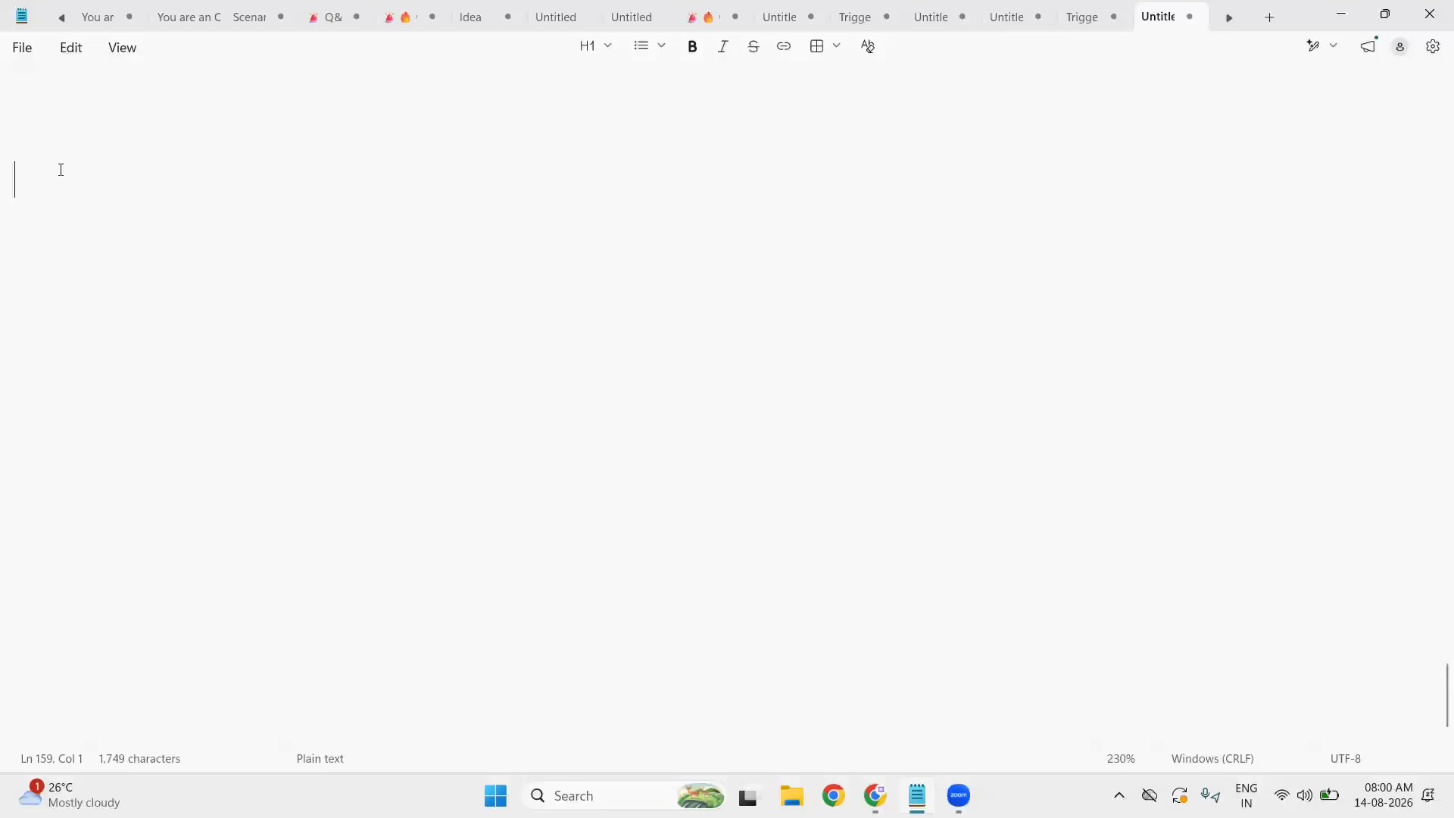
- Write 'Website ----> form ----> Lead (Web to Lead)' on line 159 and begin a new line
type("Websit")
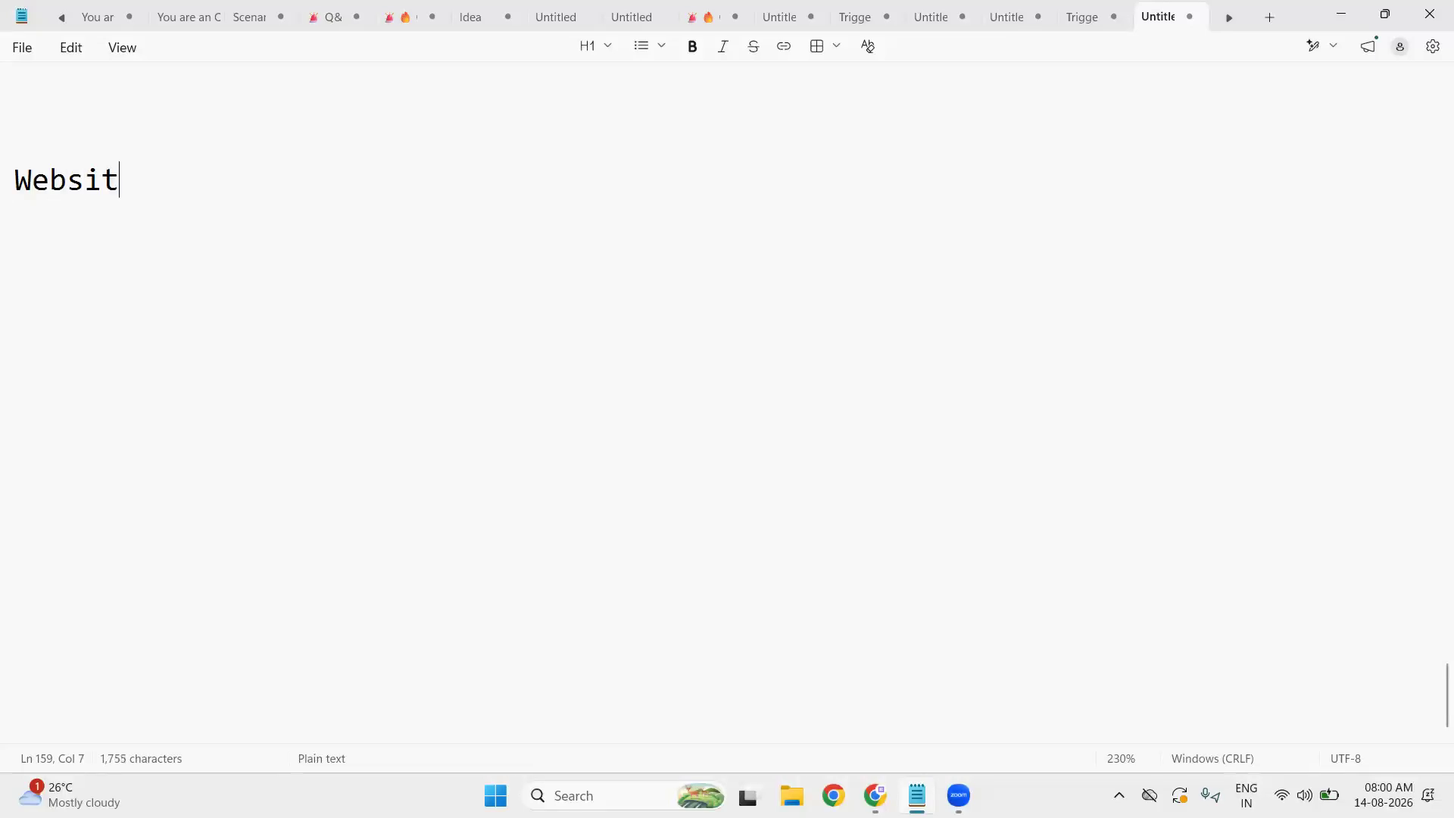
type("e ----")
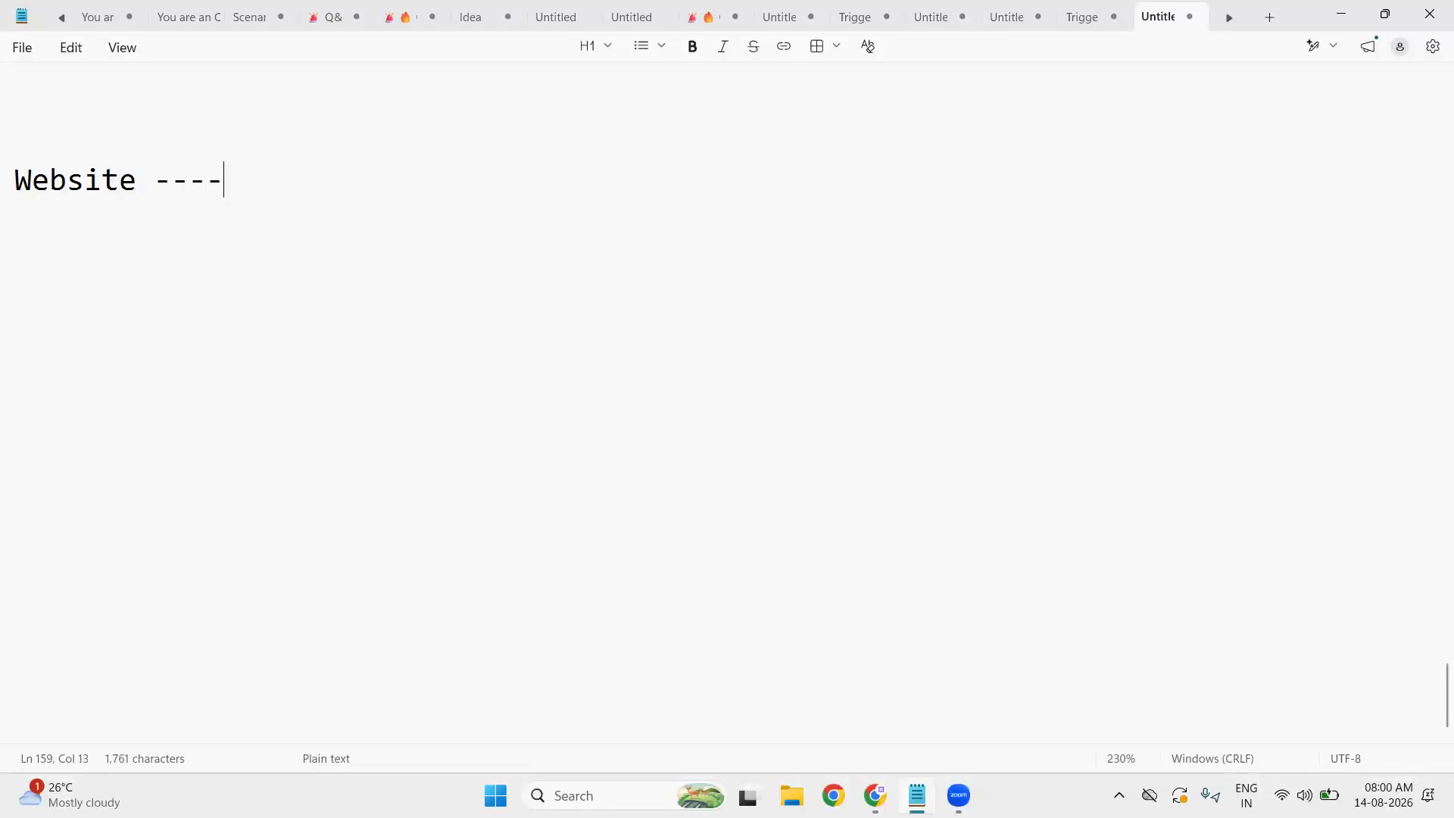
type("> form ----> Lead")
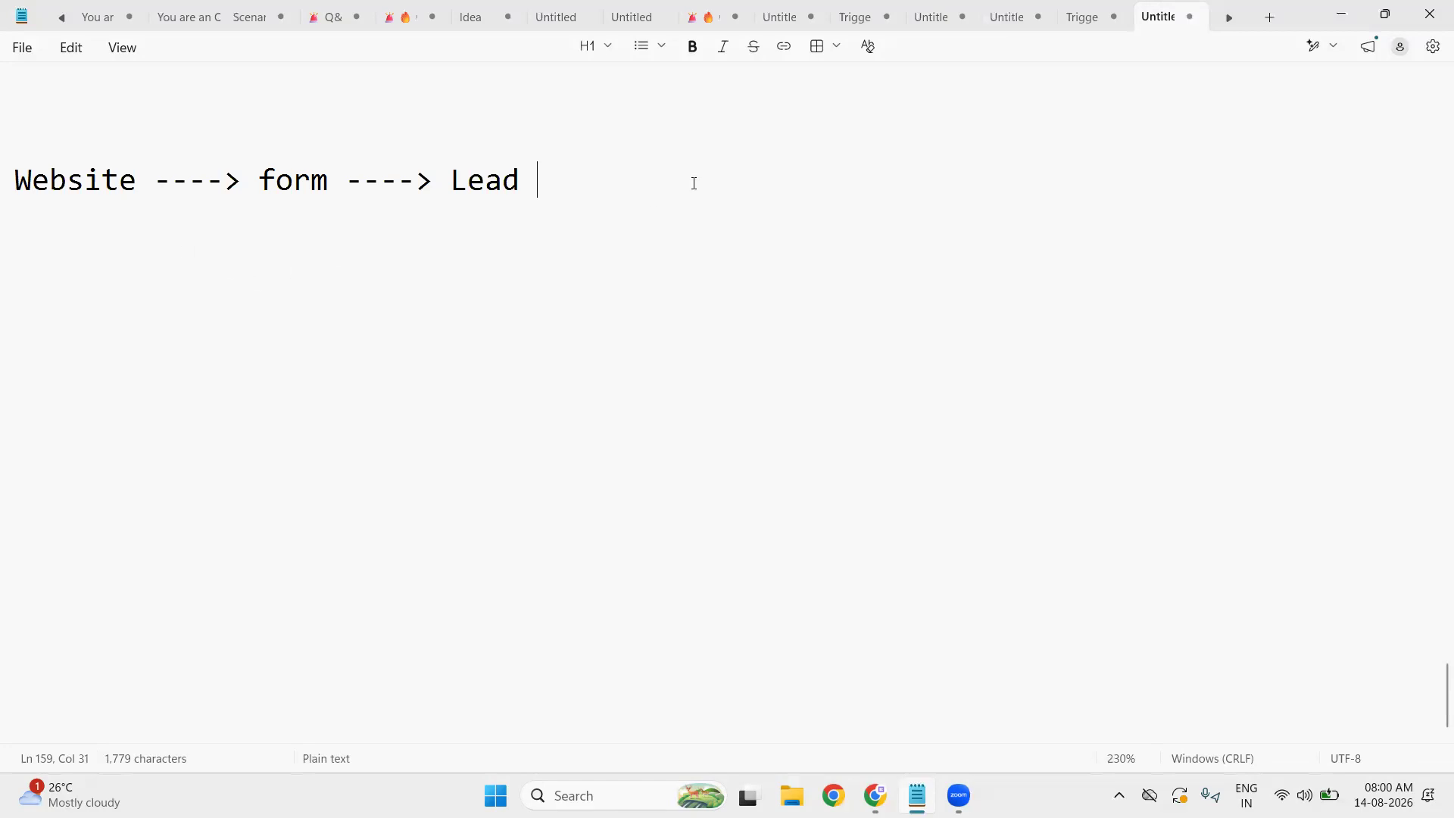
type("(")
type("Web ")
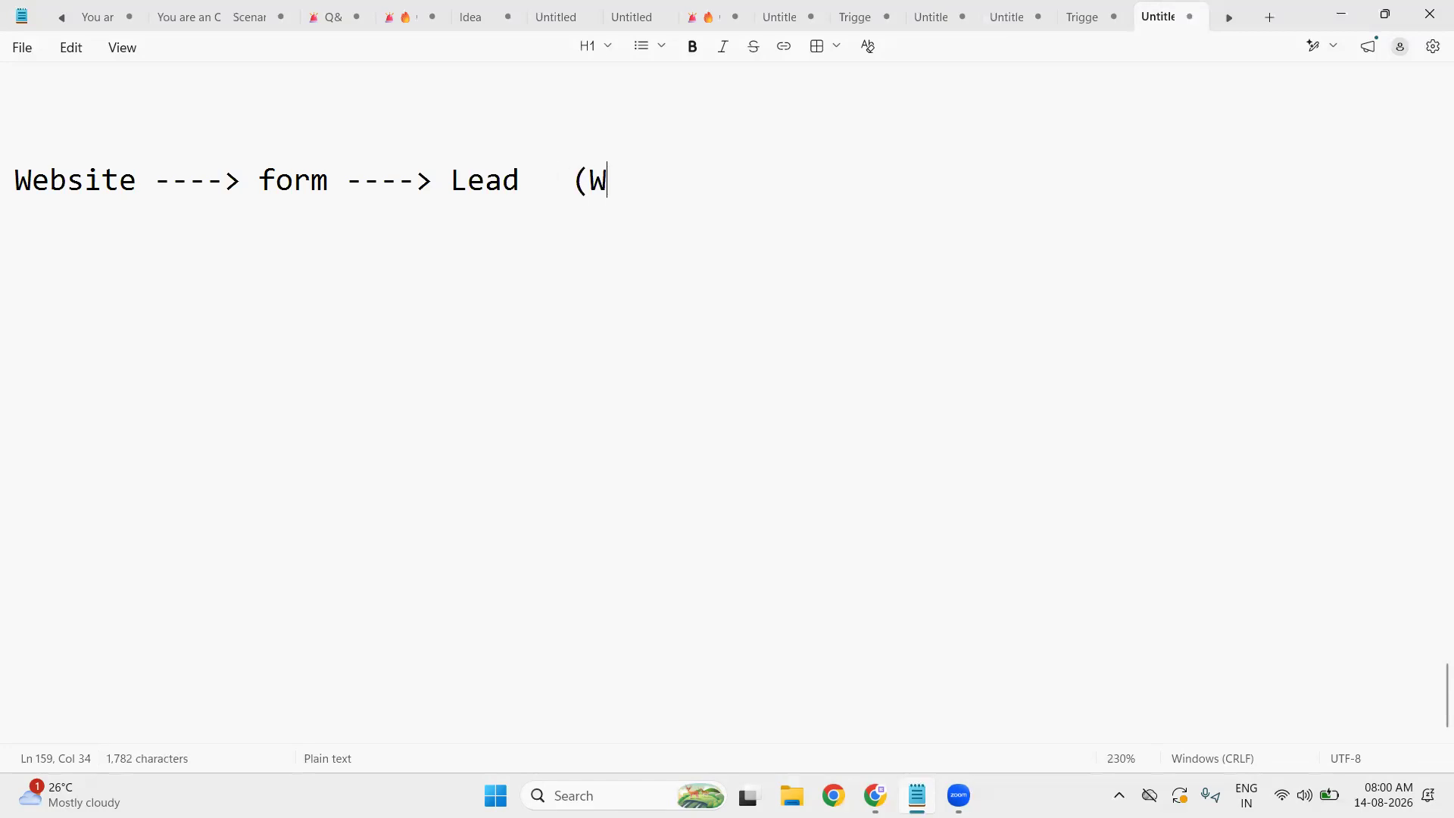
type("to Lead)")
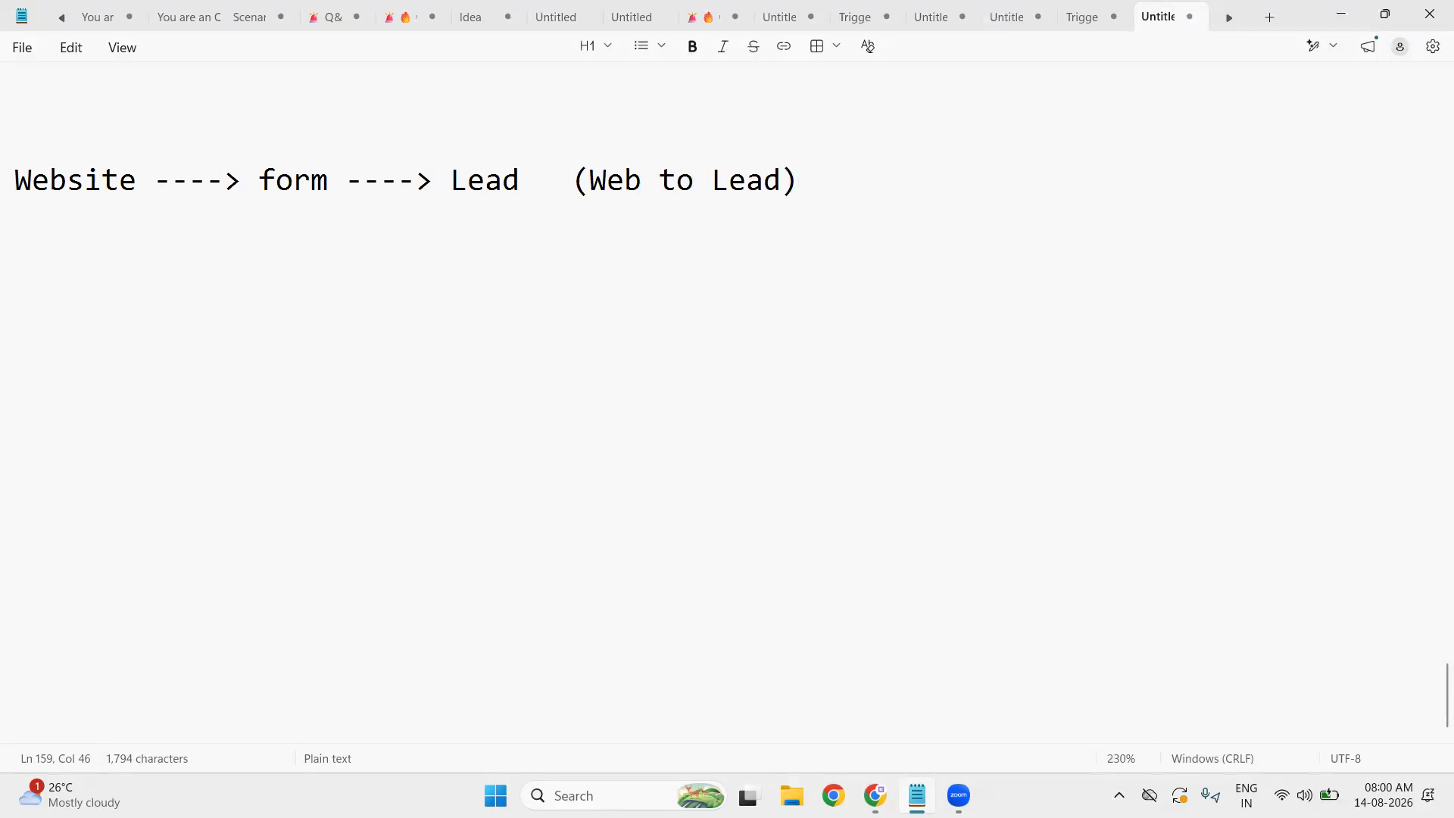
key("Return")
- Type the note line 'Assign lead to the sales exe (Lead Assignment Rule)' and start a new line
type("A")
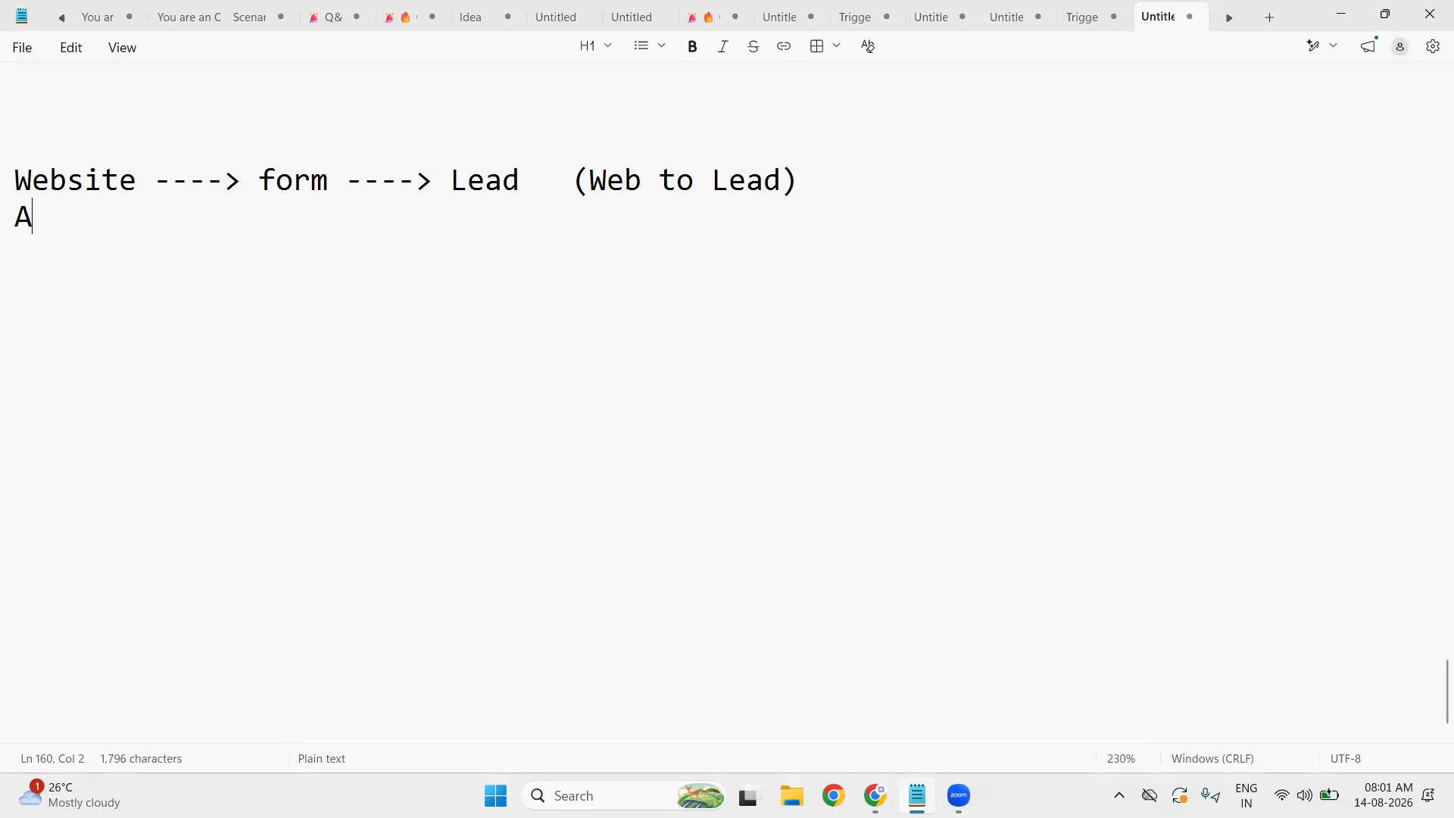
type("ssign le")
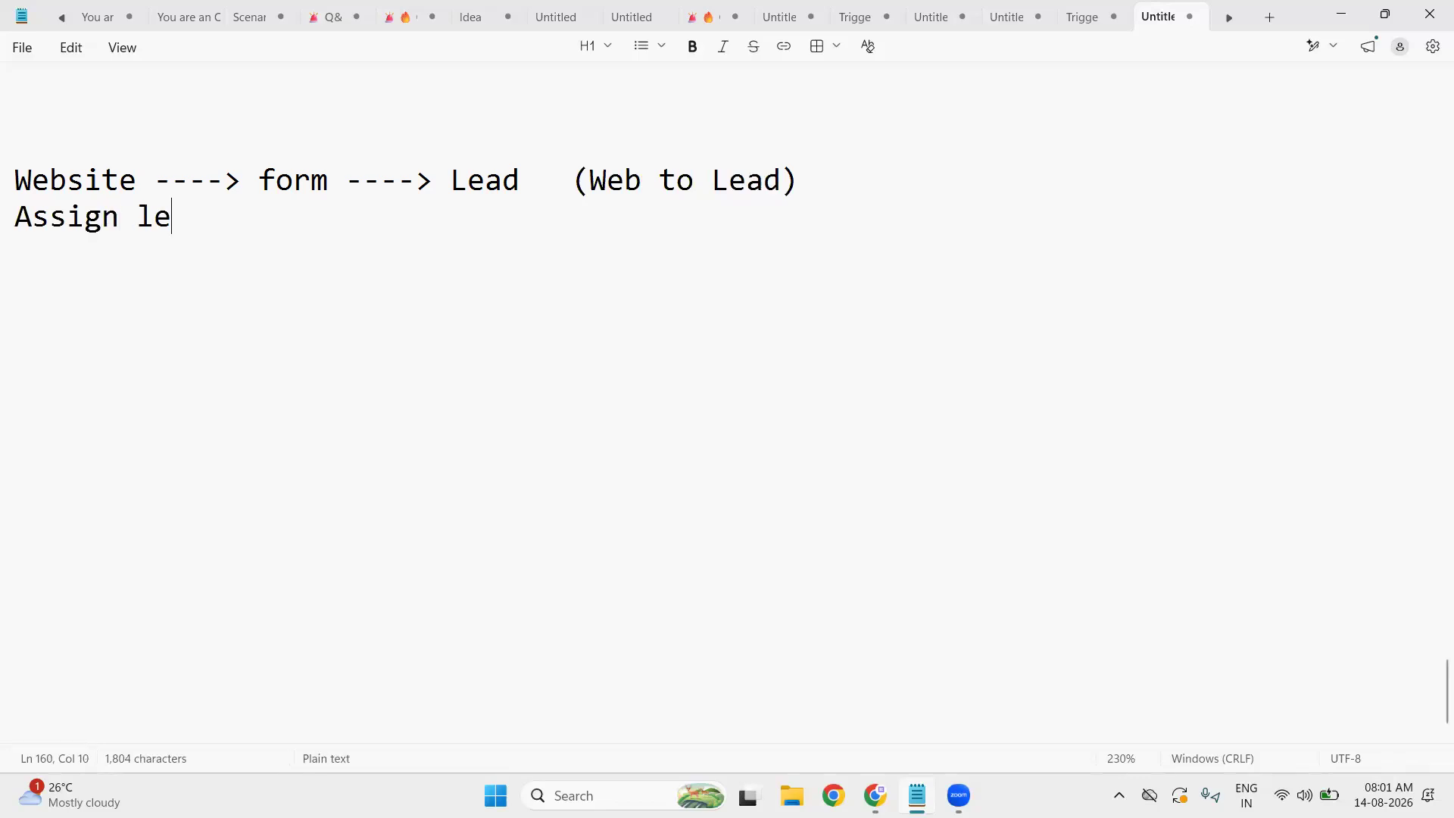
type("ad to th")
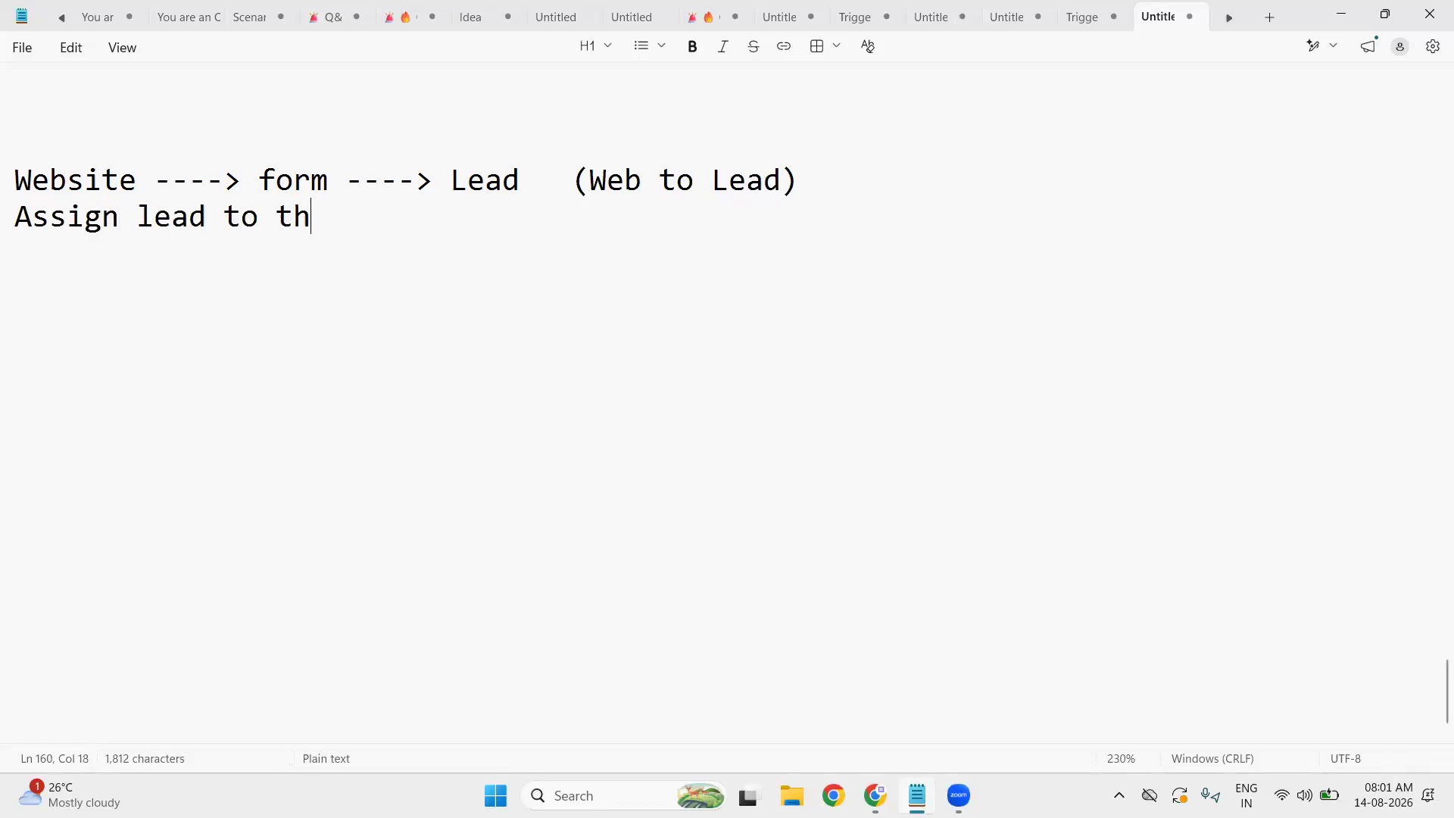
key("BackSpace")
type("e sa")
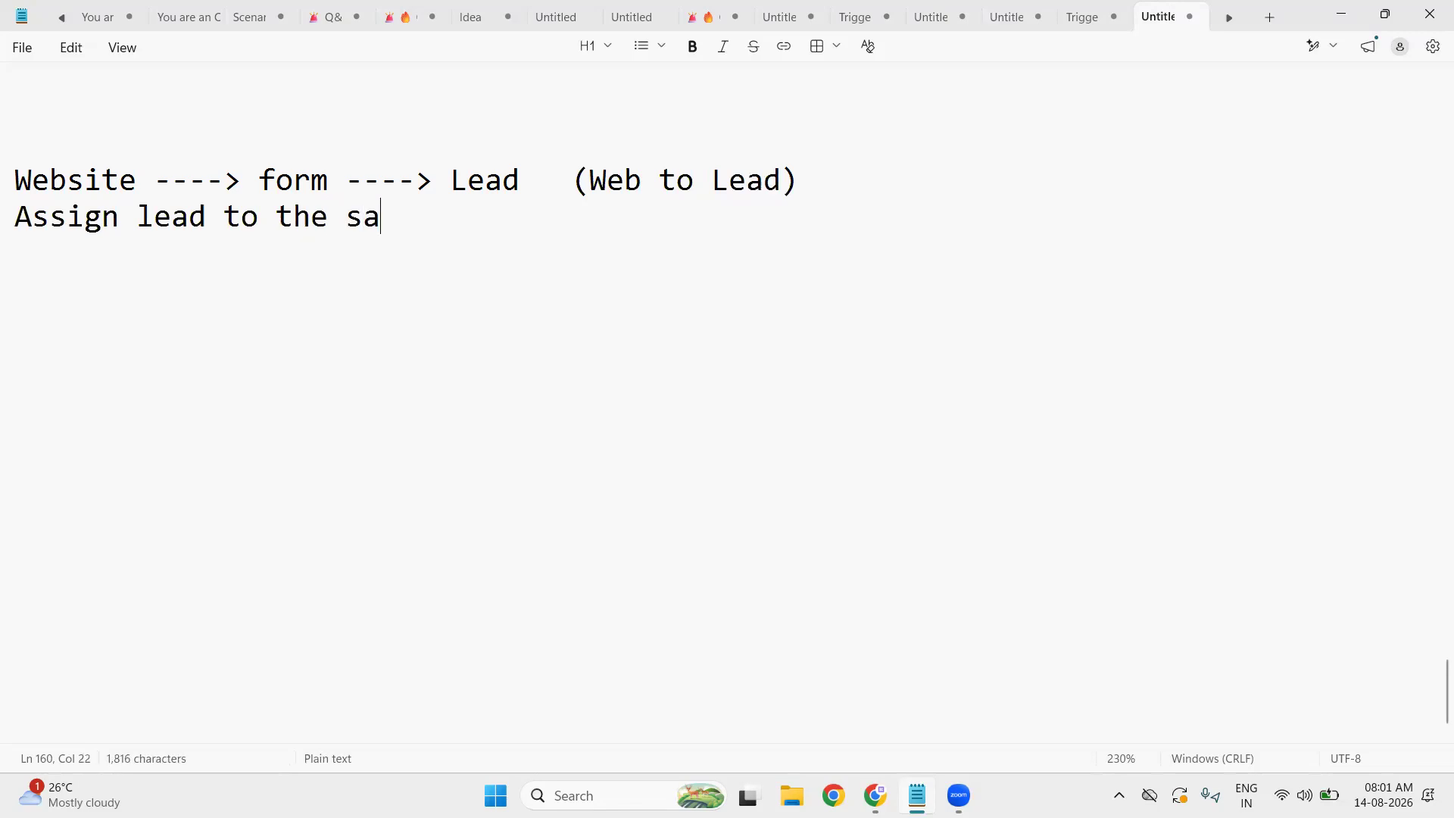
type("les exe")
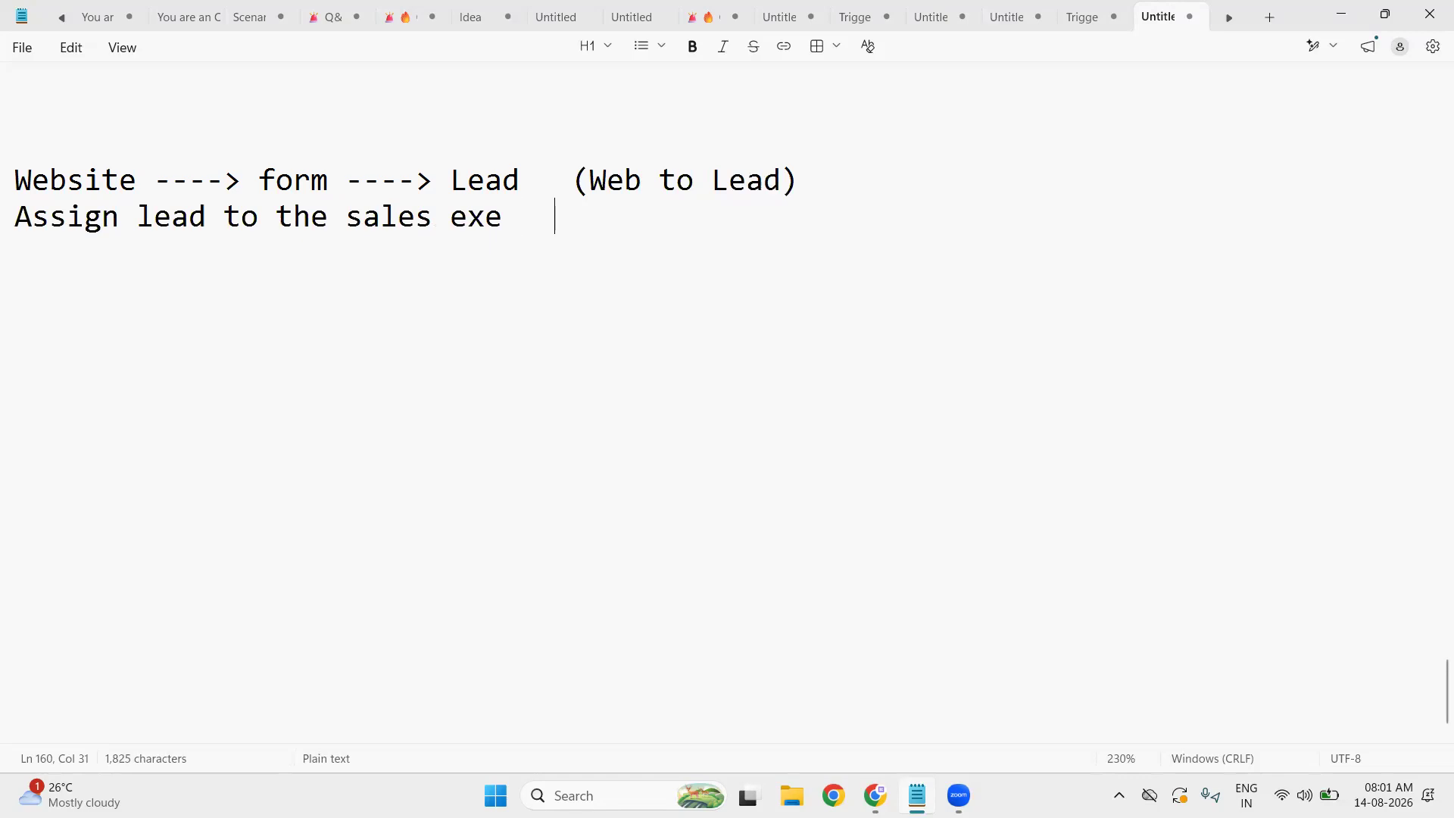
type("(L")
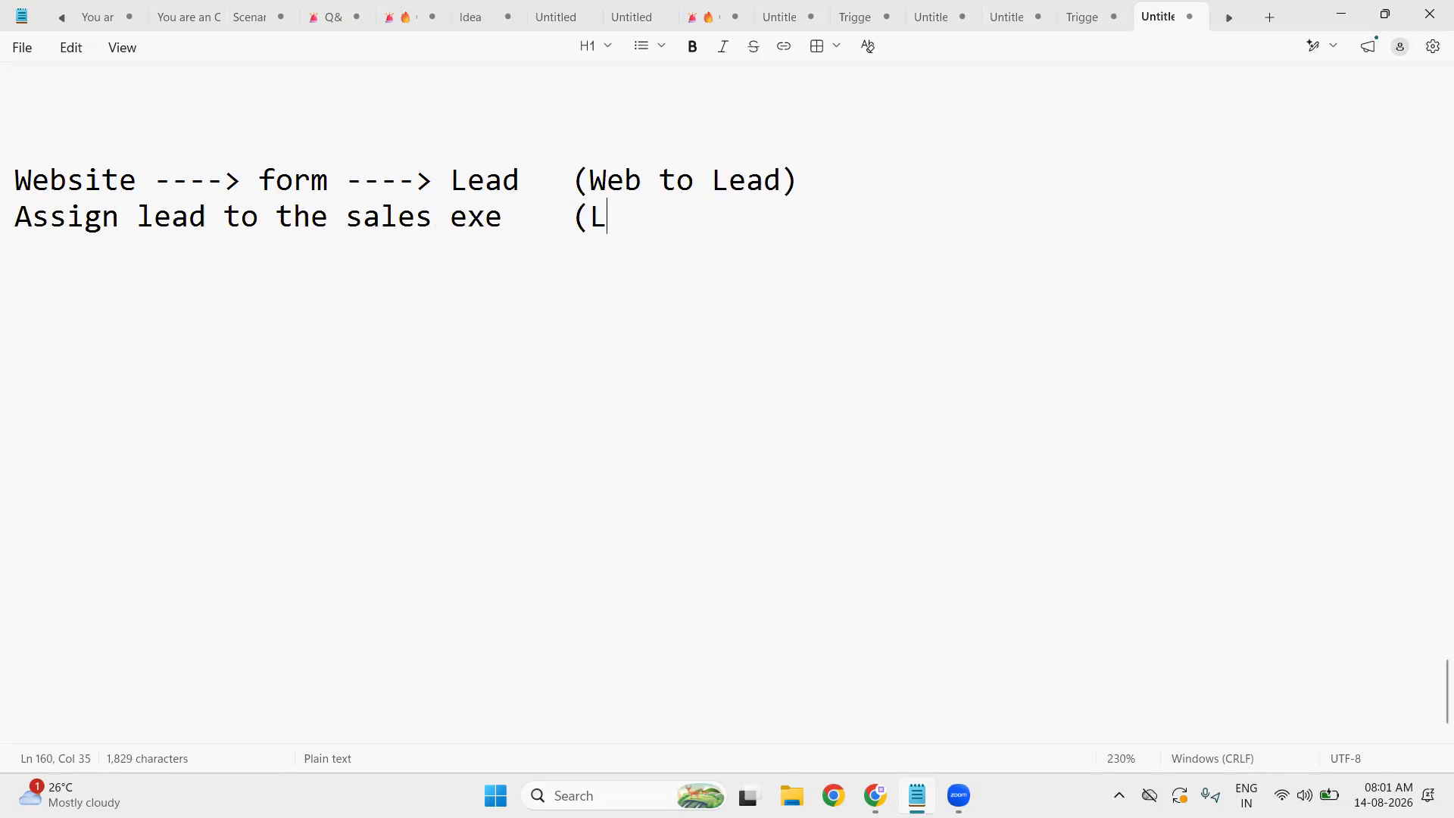
type("ead Asi")
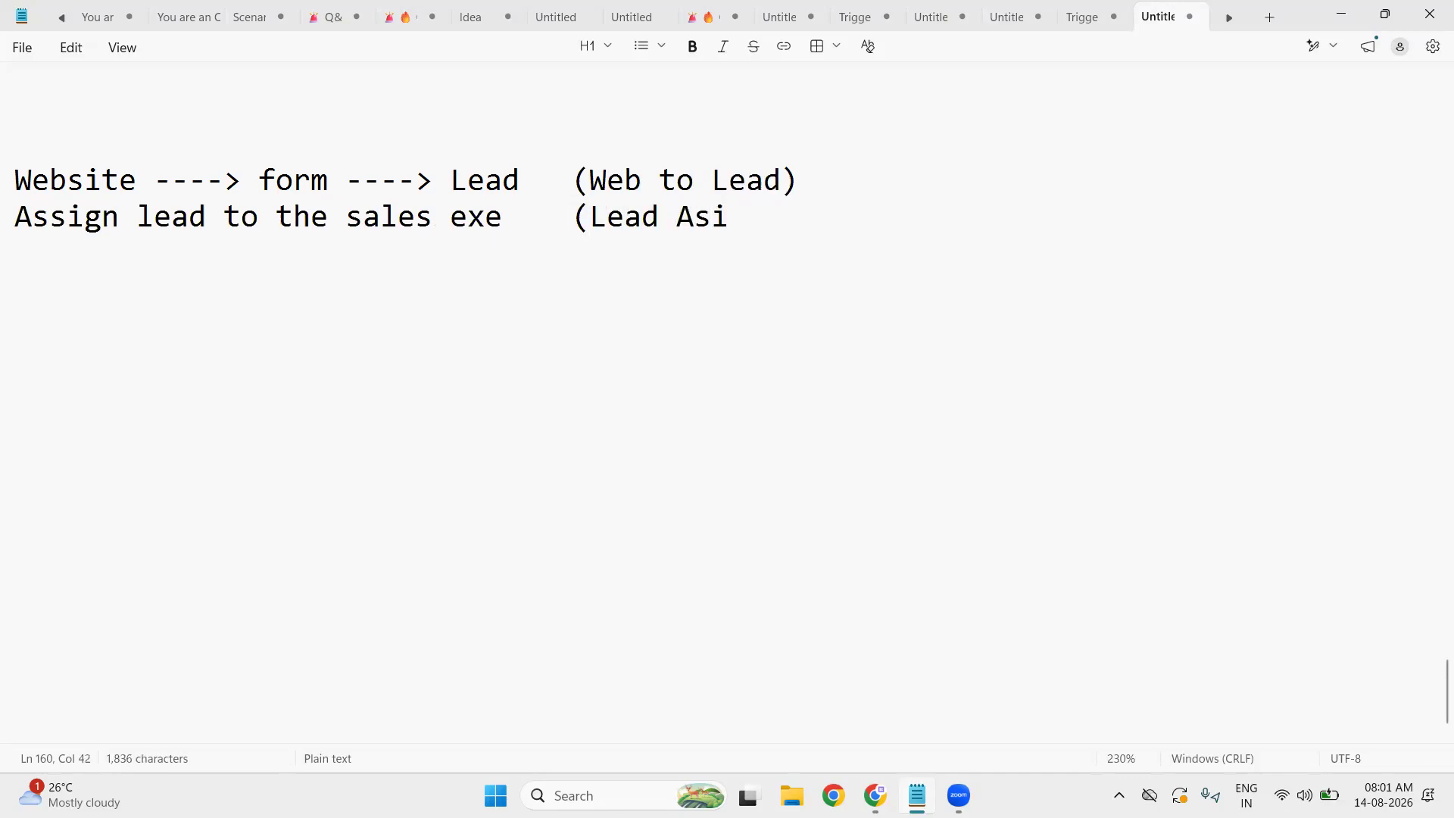
key("BackSpace")
type("signmen")
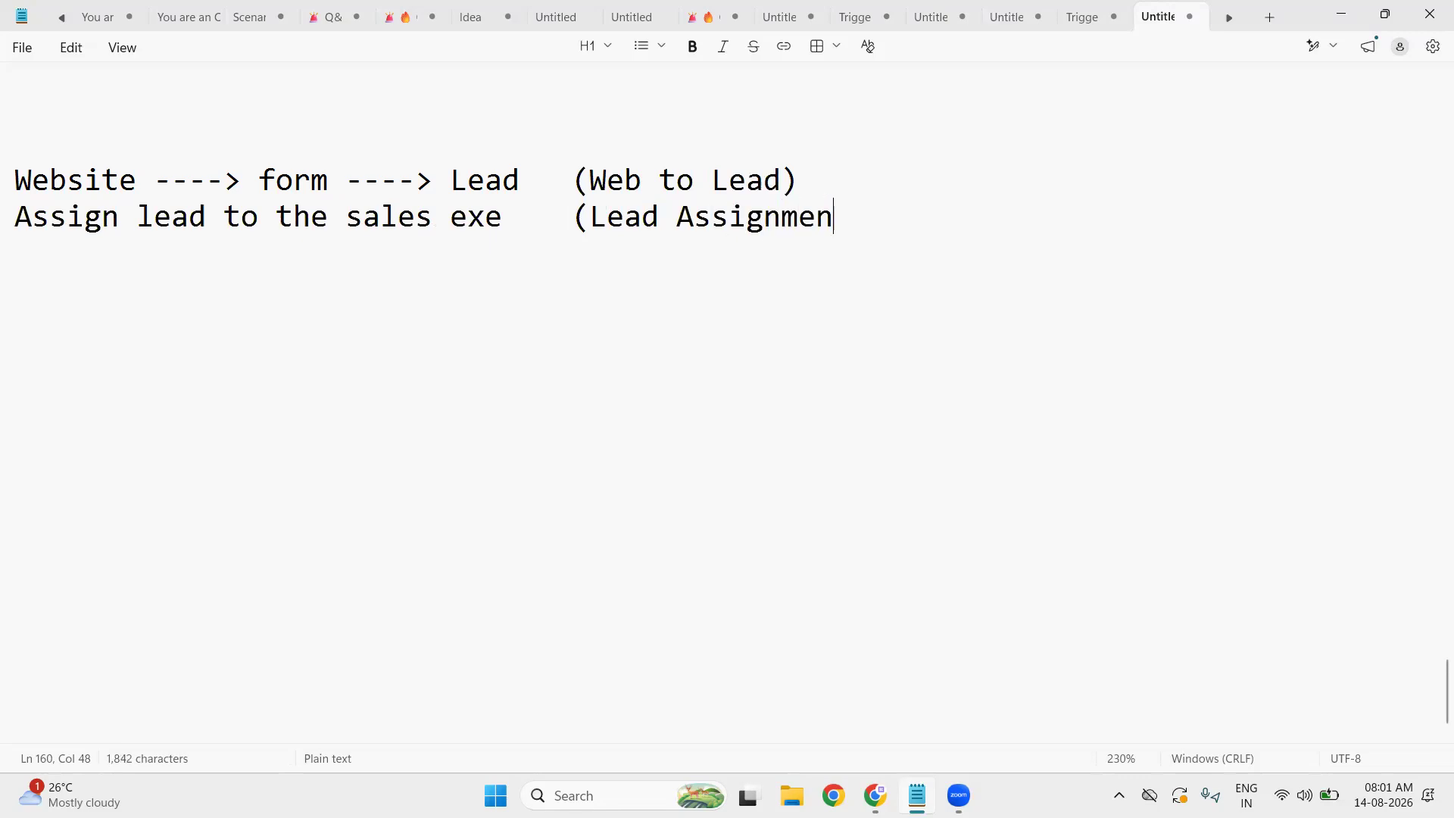
type("t R")
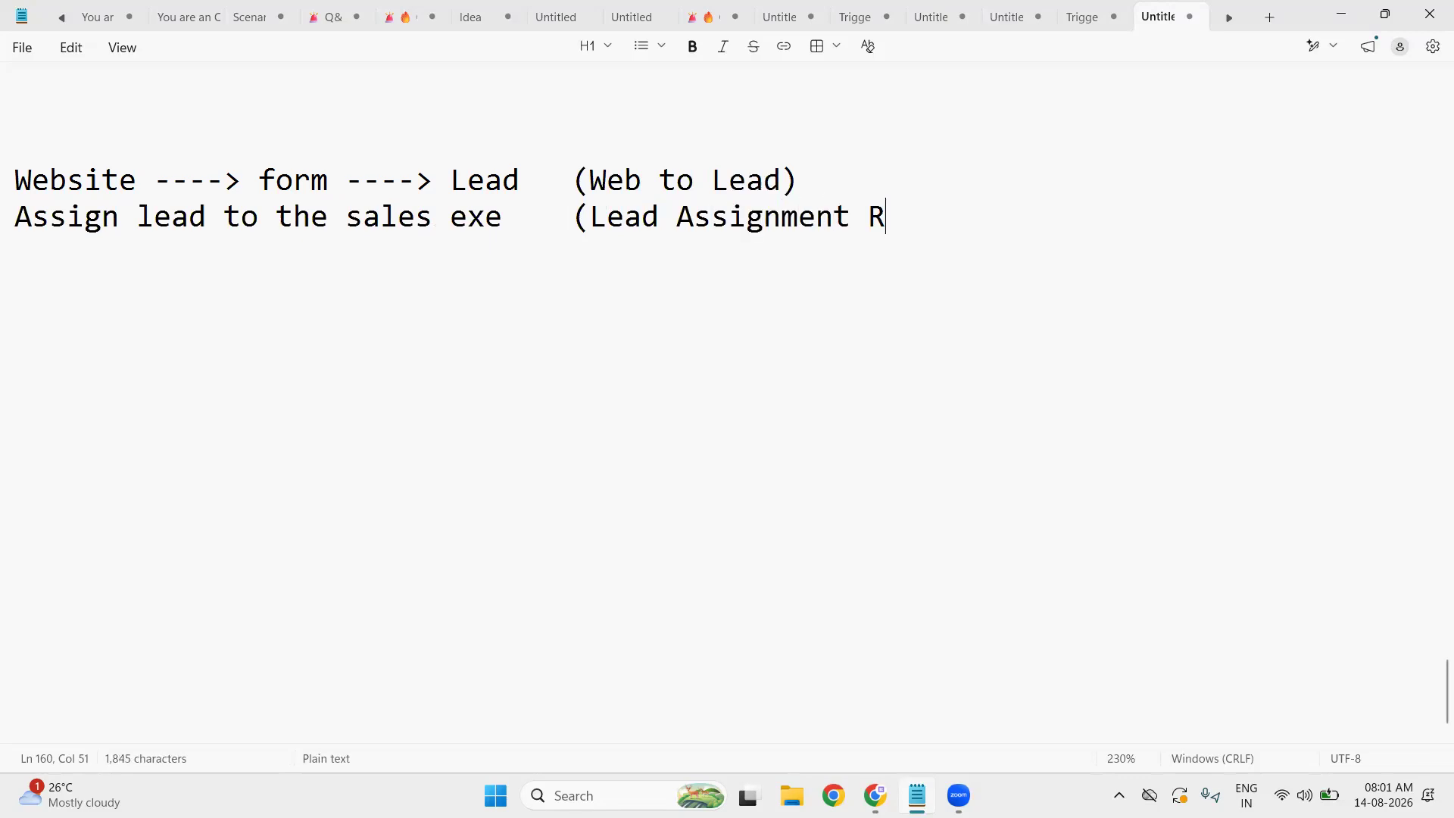
type("ule)")
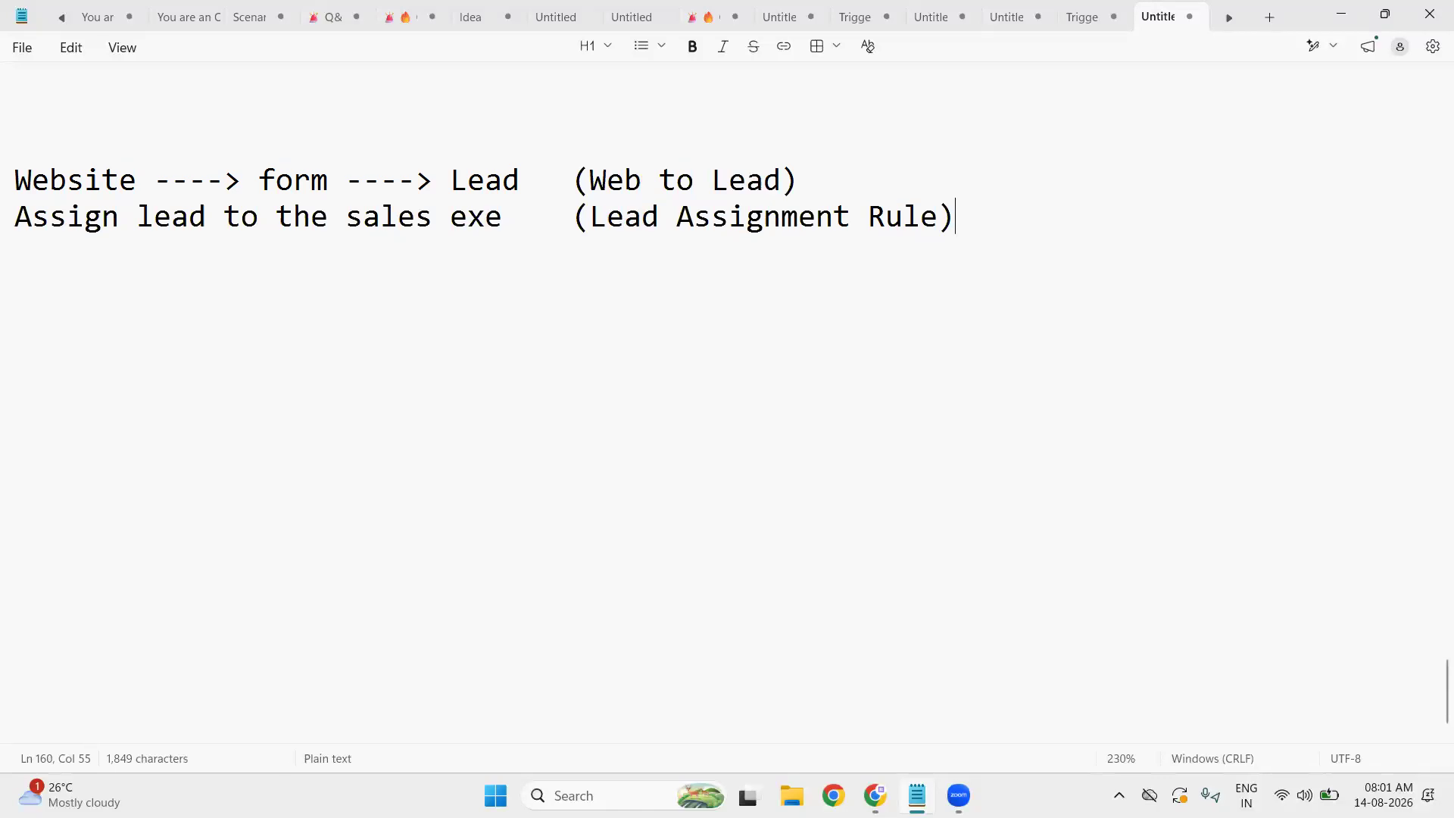
key("Return")
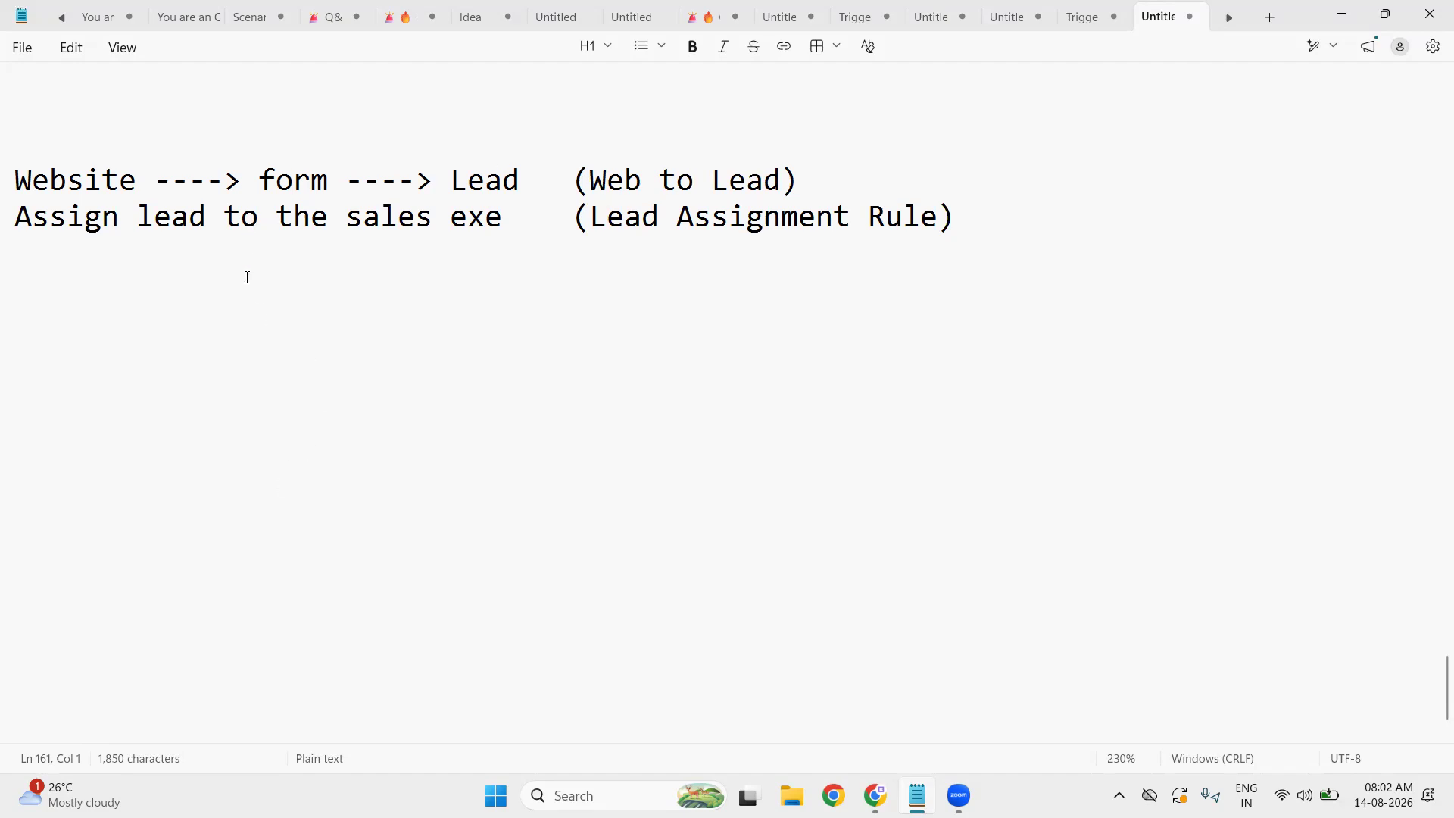
- Add 'Send an automated email to customer (Lead AutoReponse Rule)', highlight 'exe' and 'customer', and start a new line
type("Send a")
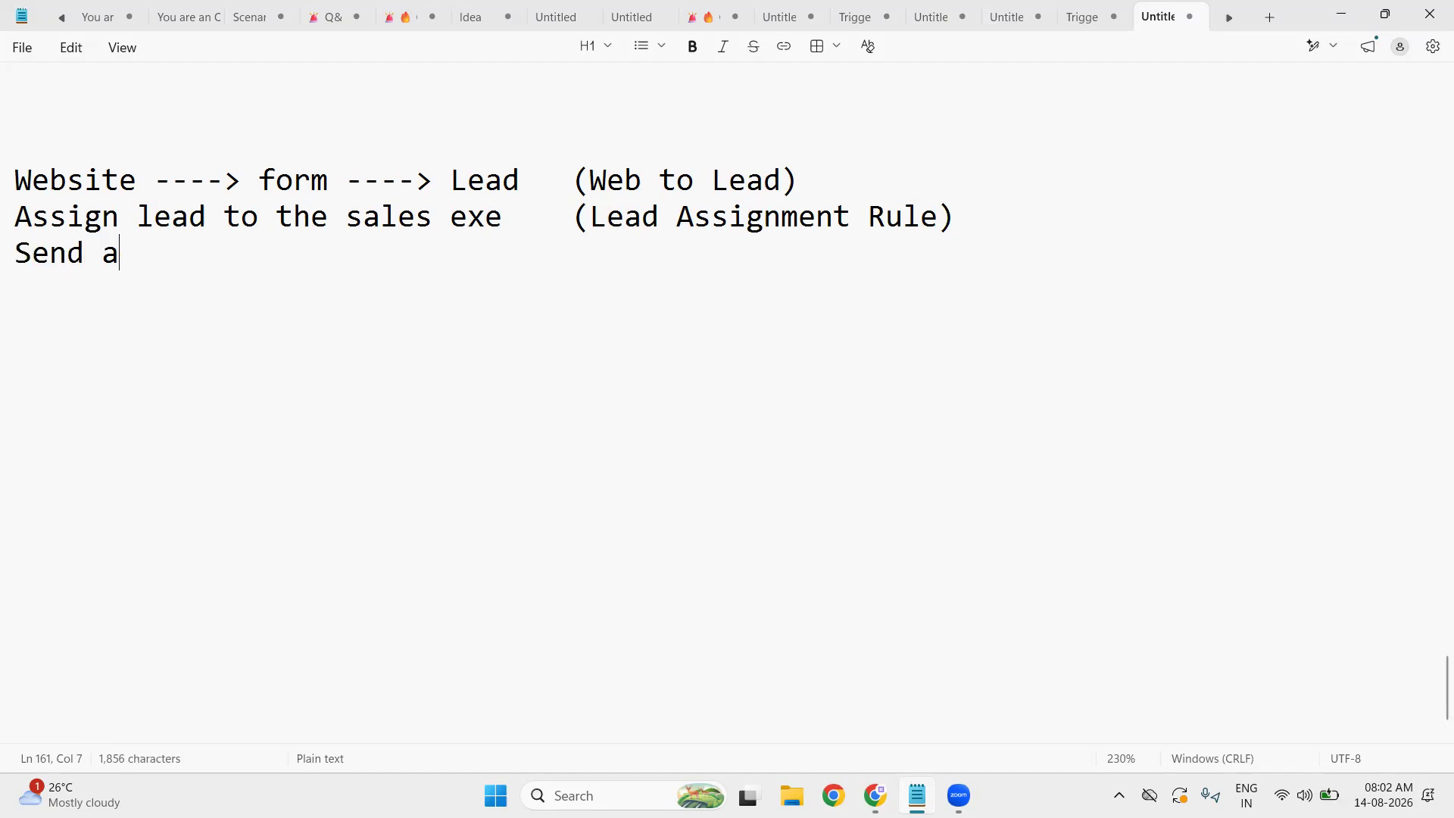
type("n aut")
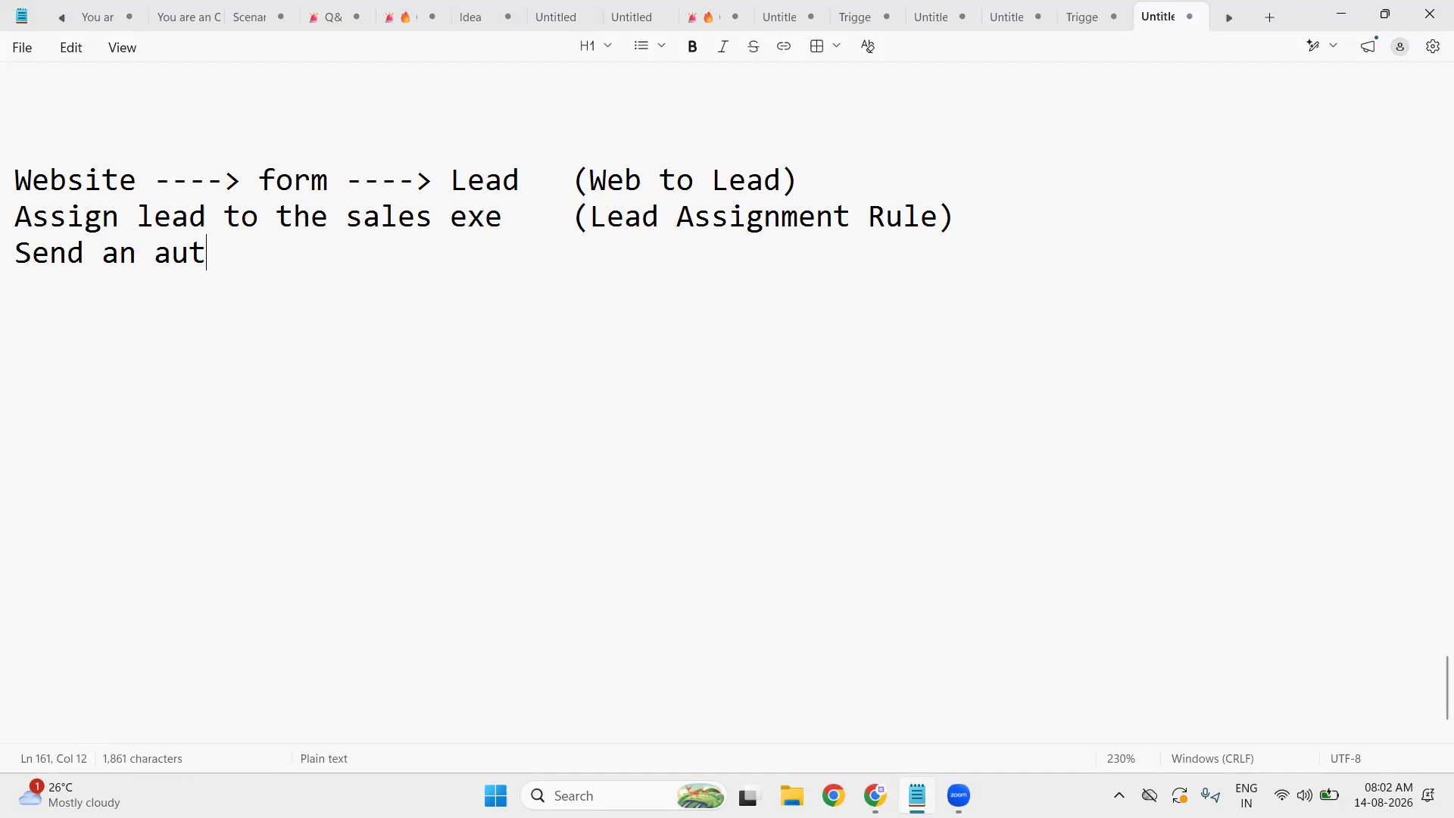
type("omat")
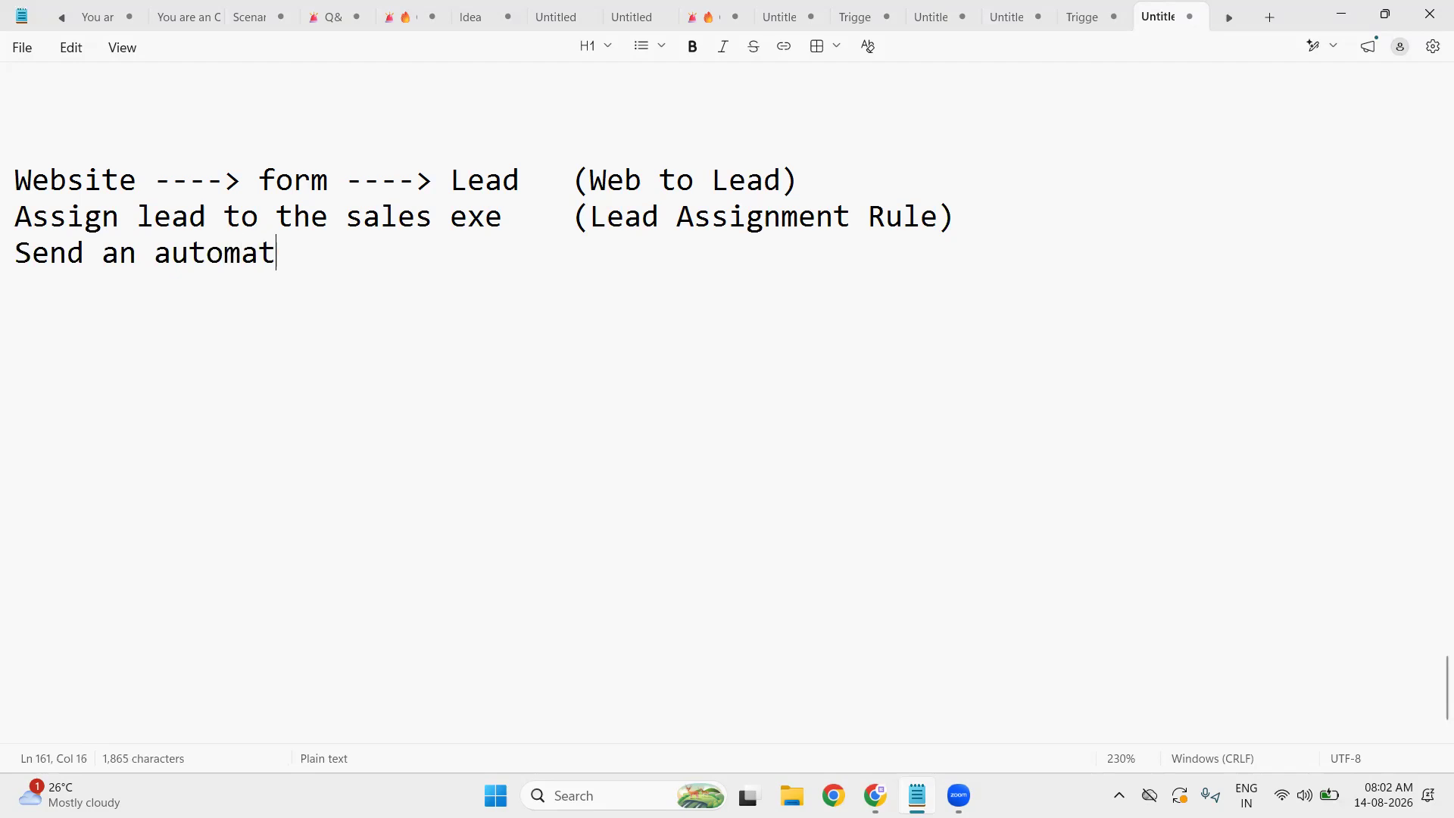
type("ed email")
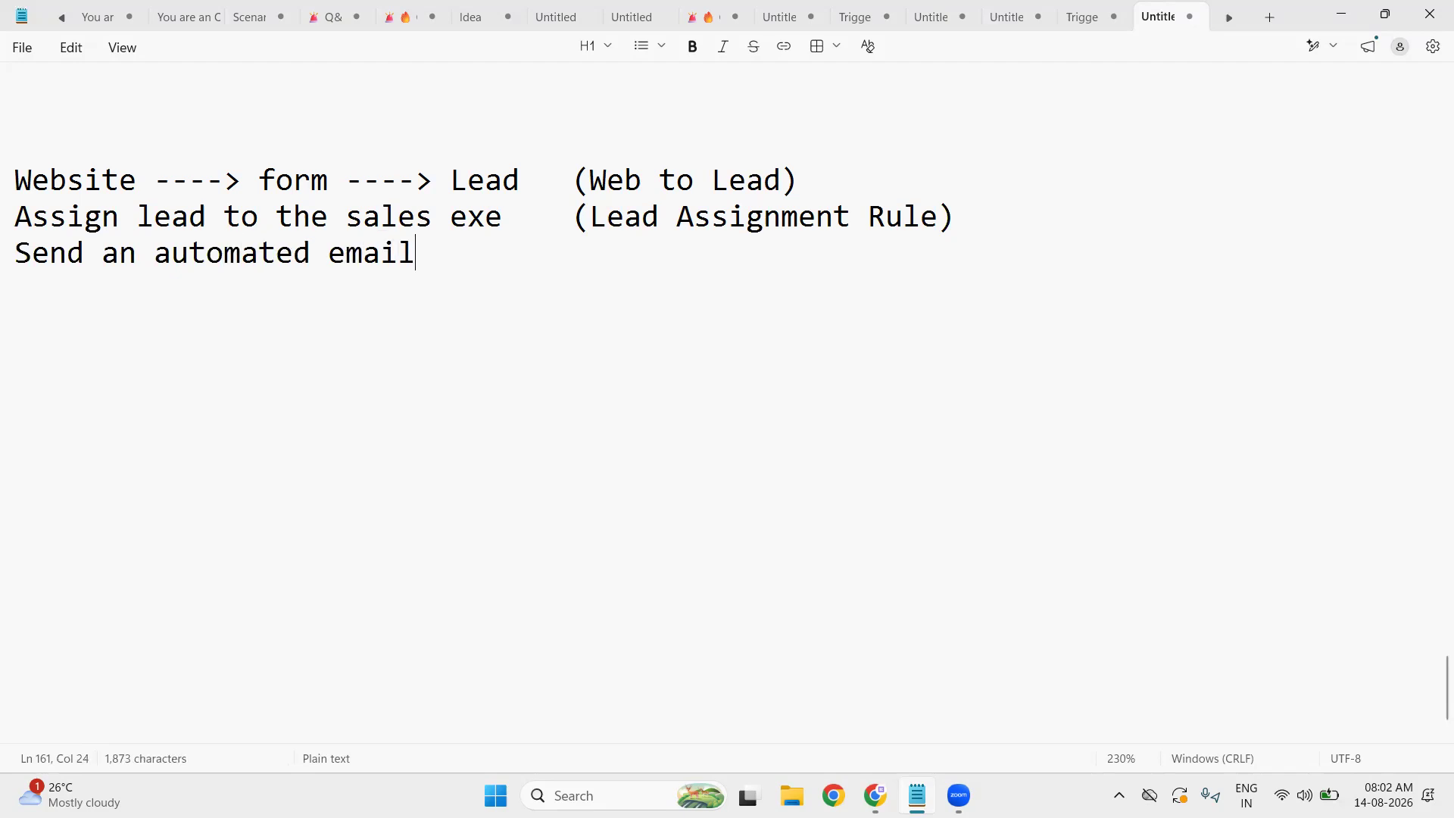
type(" to cust")
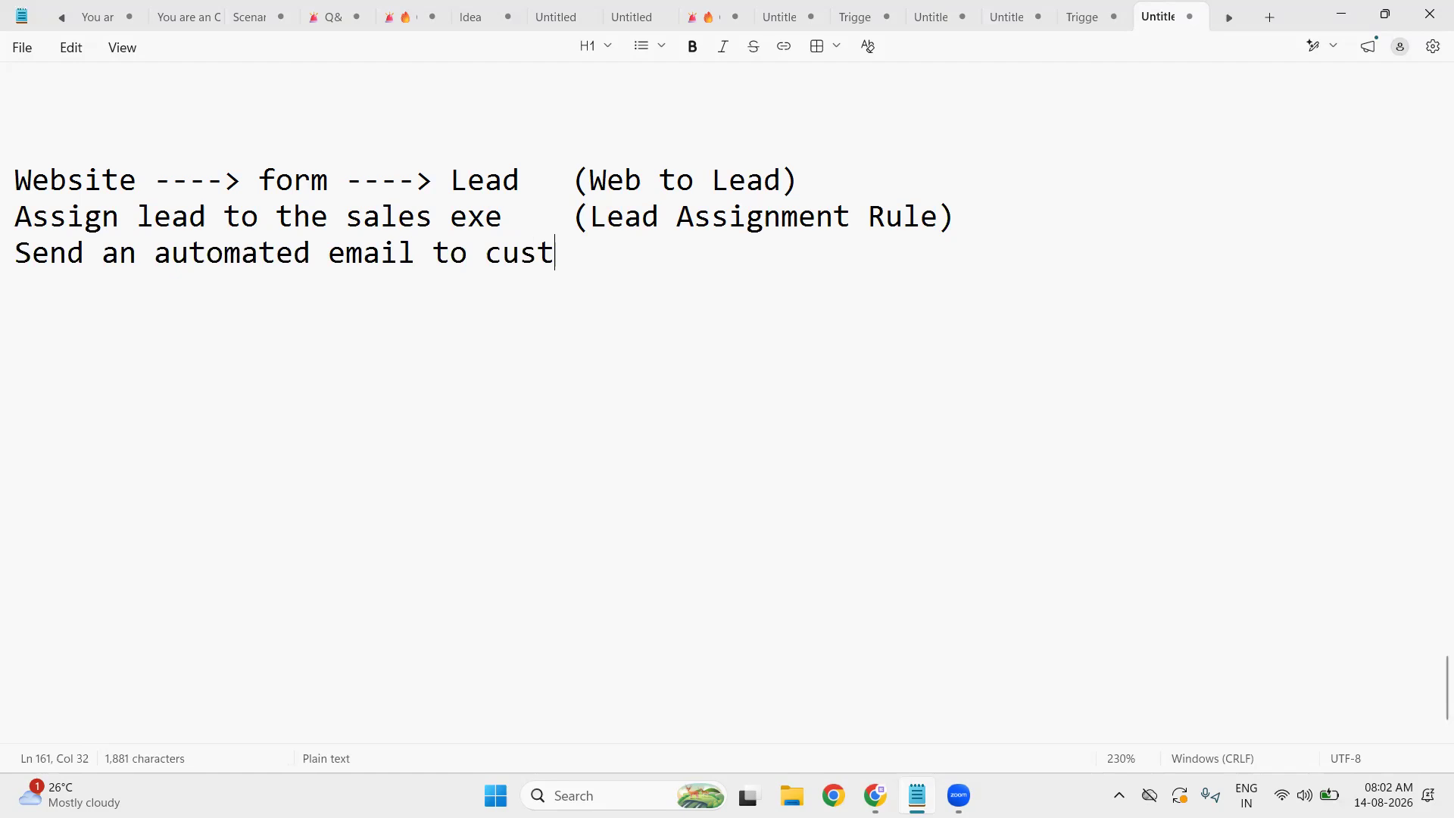
type("omer ")
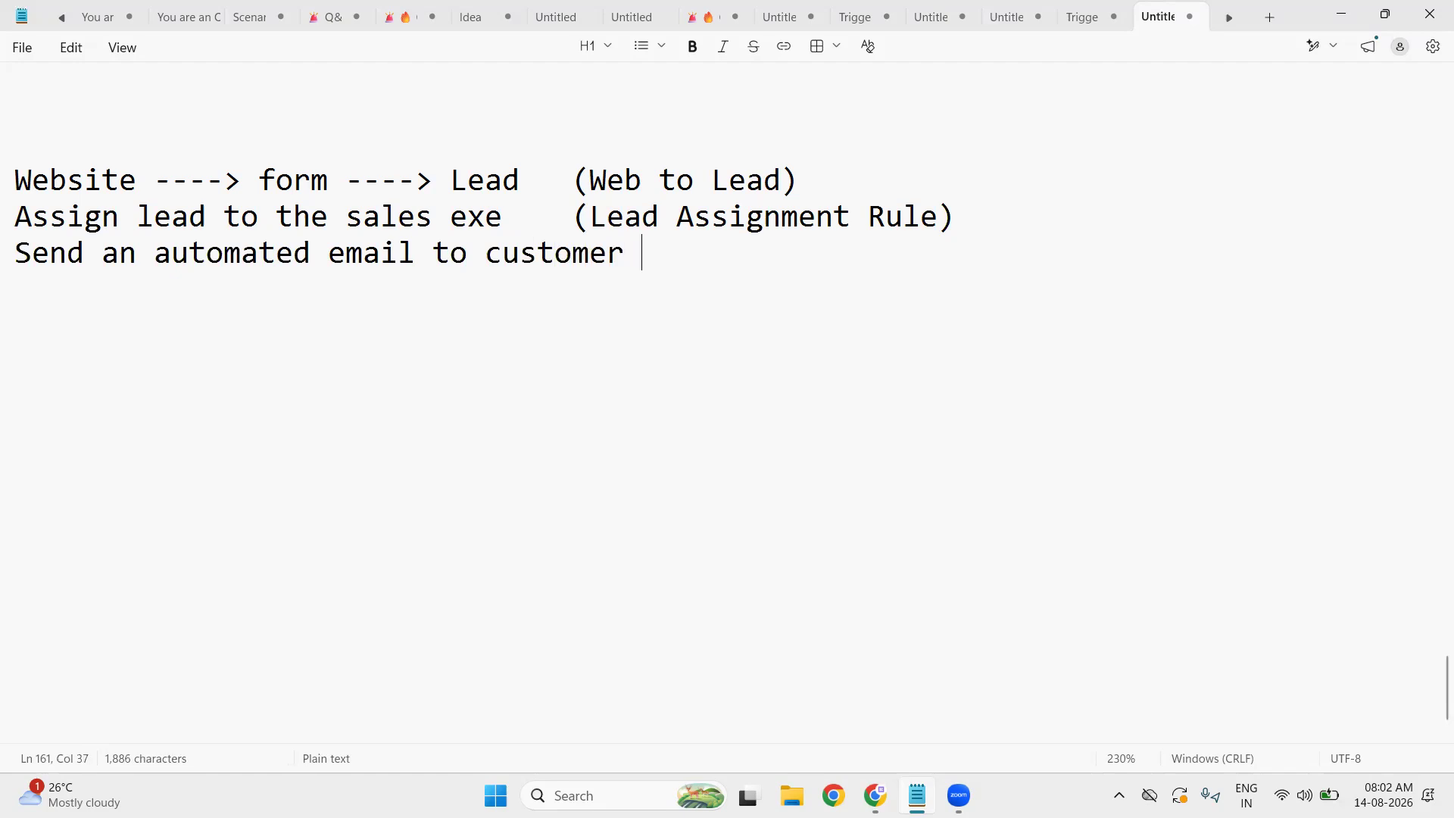
type("(Lea")
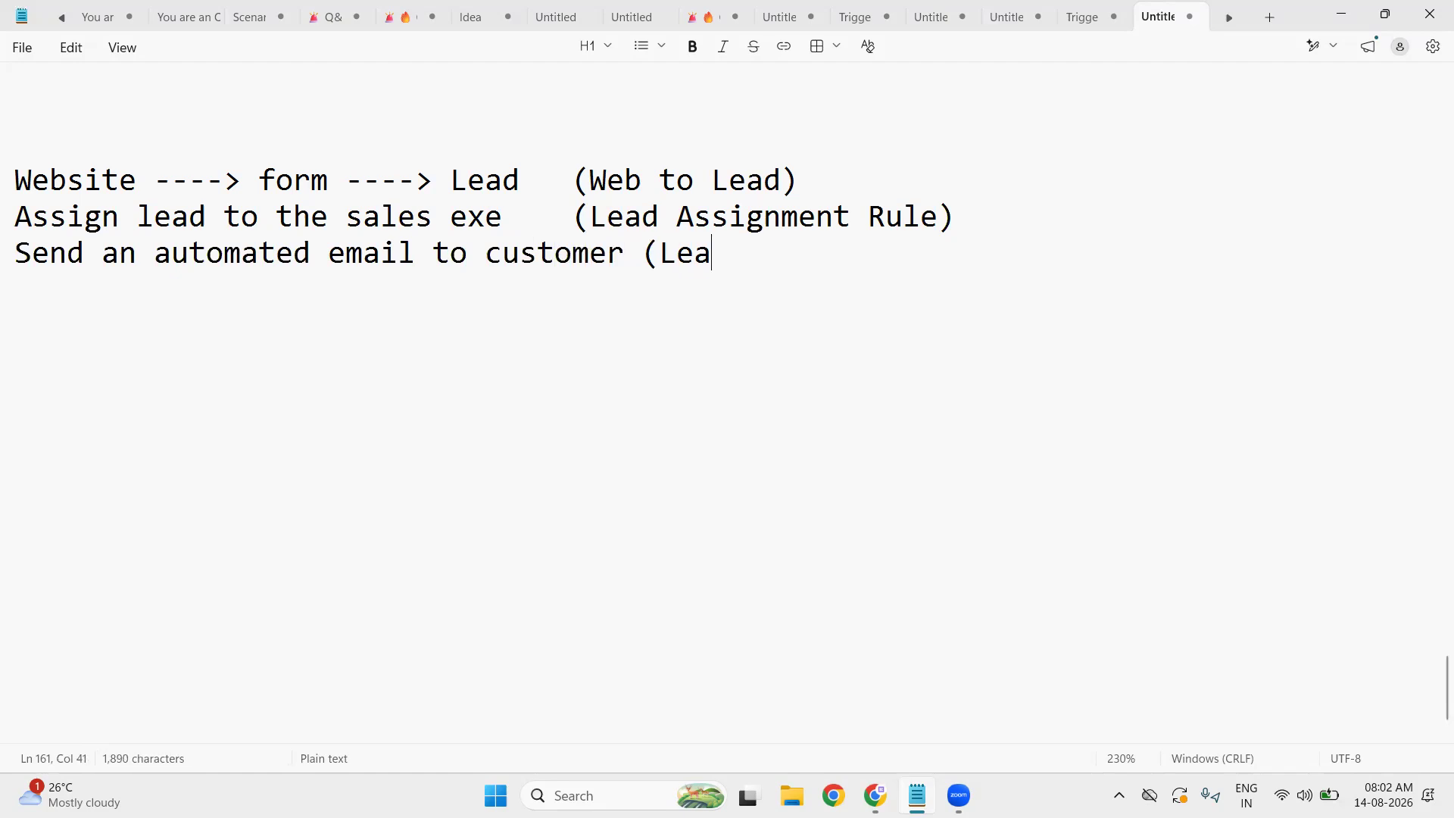
type("d Auto")
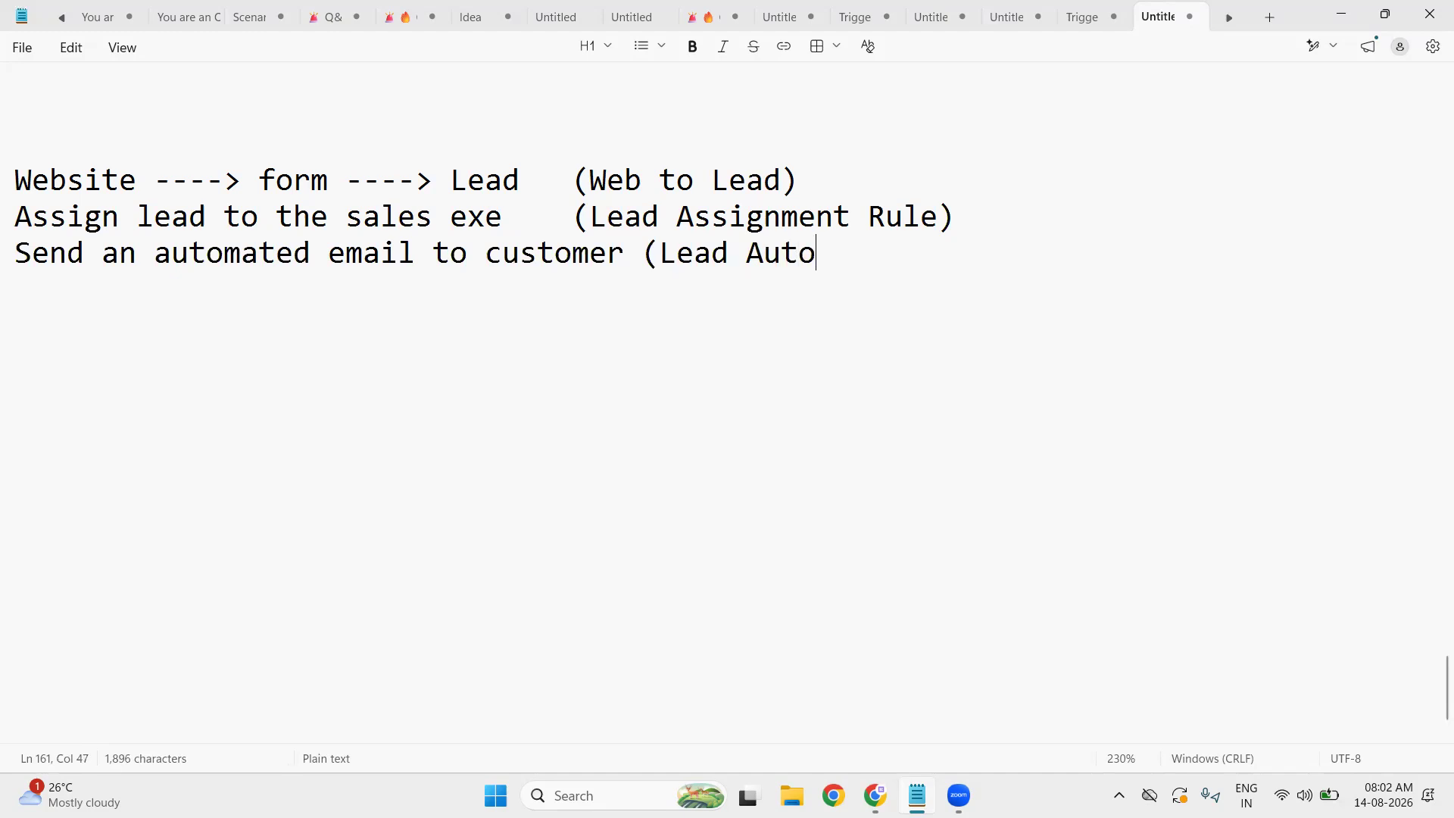
type("Reponse ")
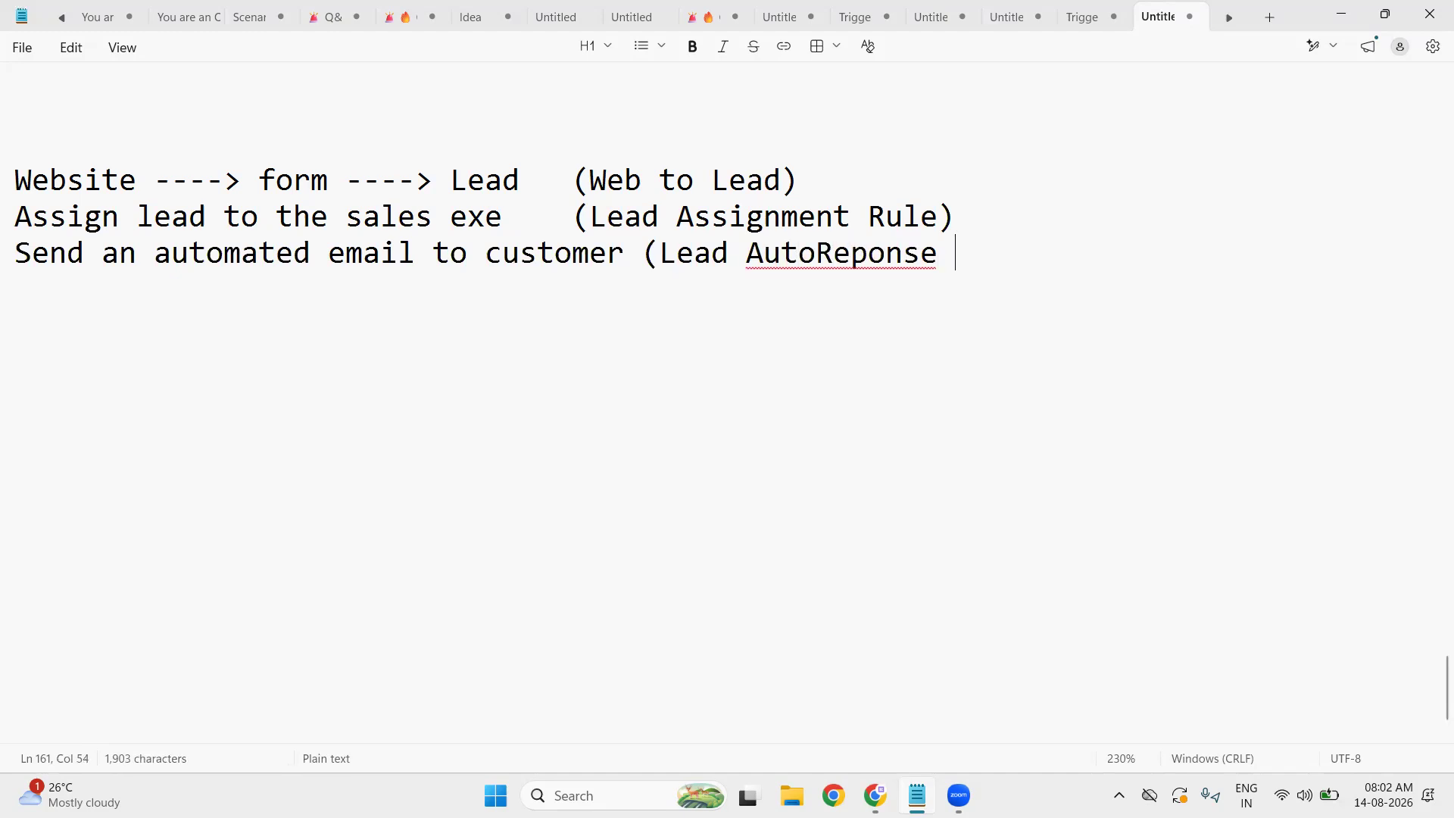
type("Rule)")
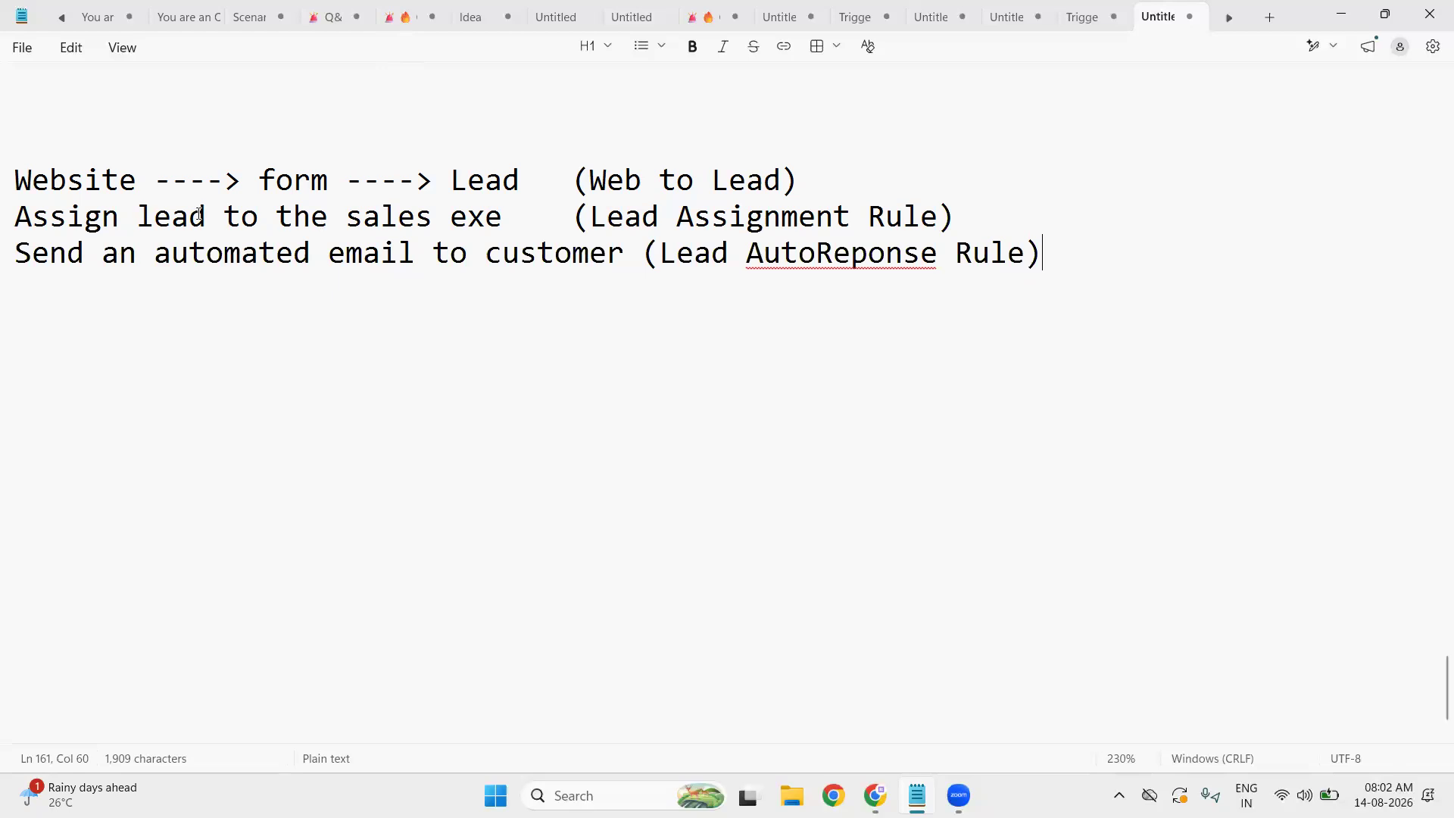
double_click(479, 216)
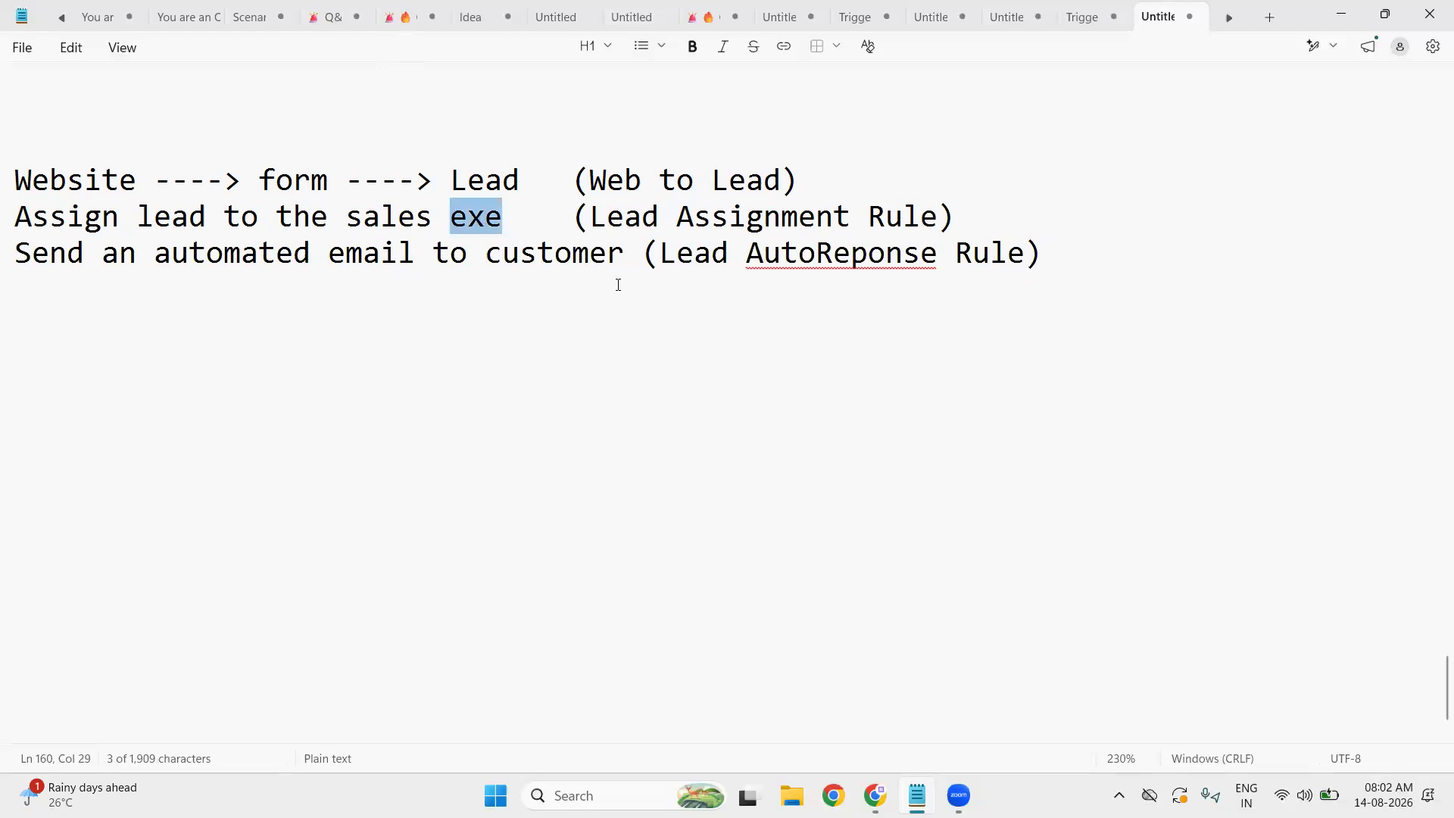
double_click(577, 257)
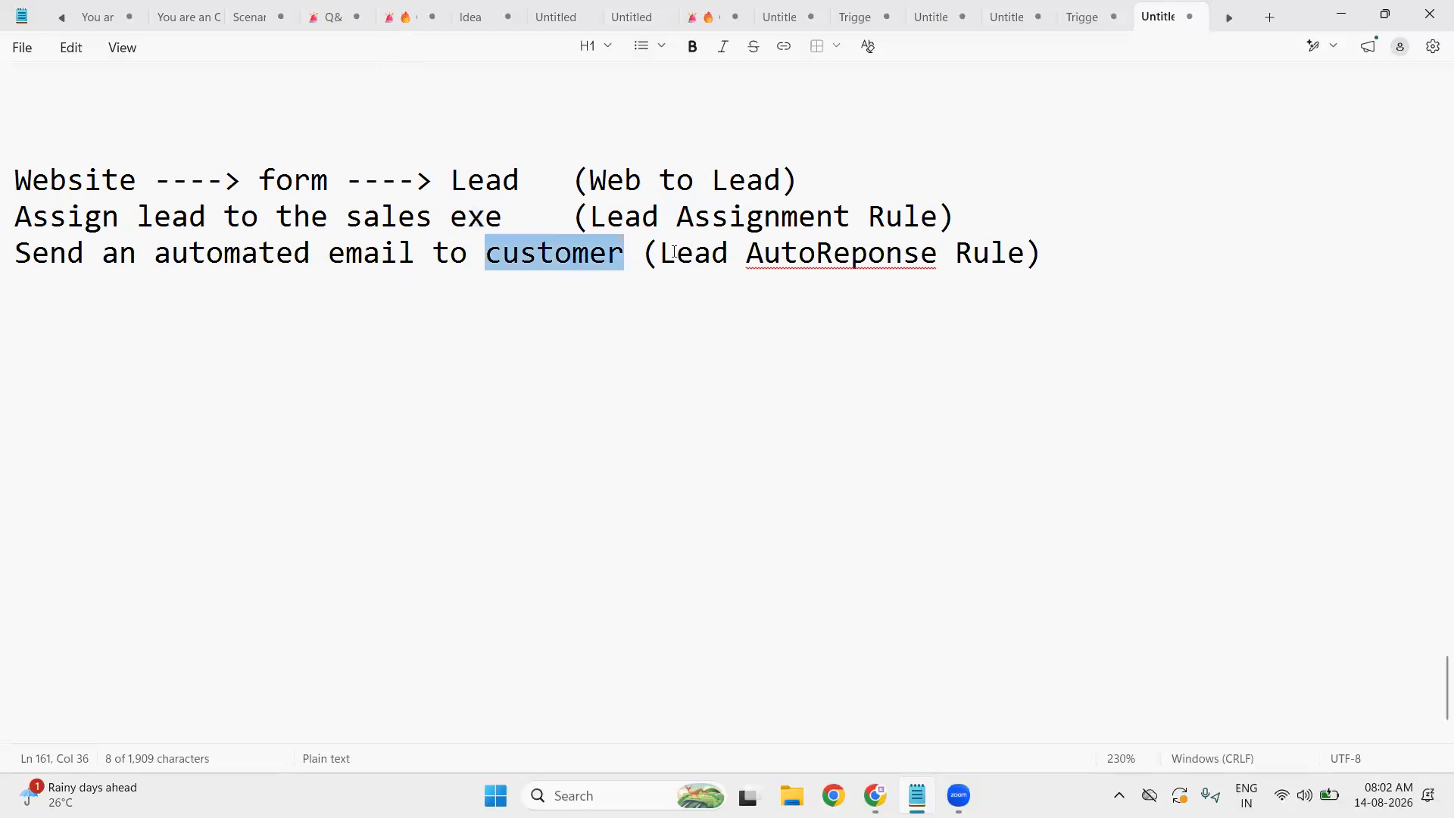
left_click(1094, 251)
key("Return")
- Type the note line 'Assign the task to the sales executive'
type("Assign the task to the sal")
key("BackSpace")
type("ales executive")
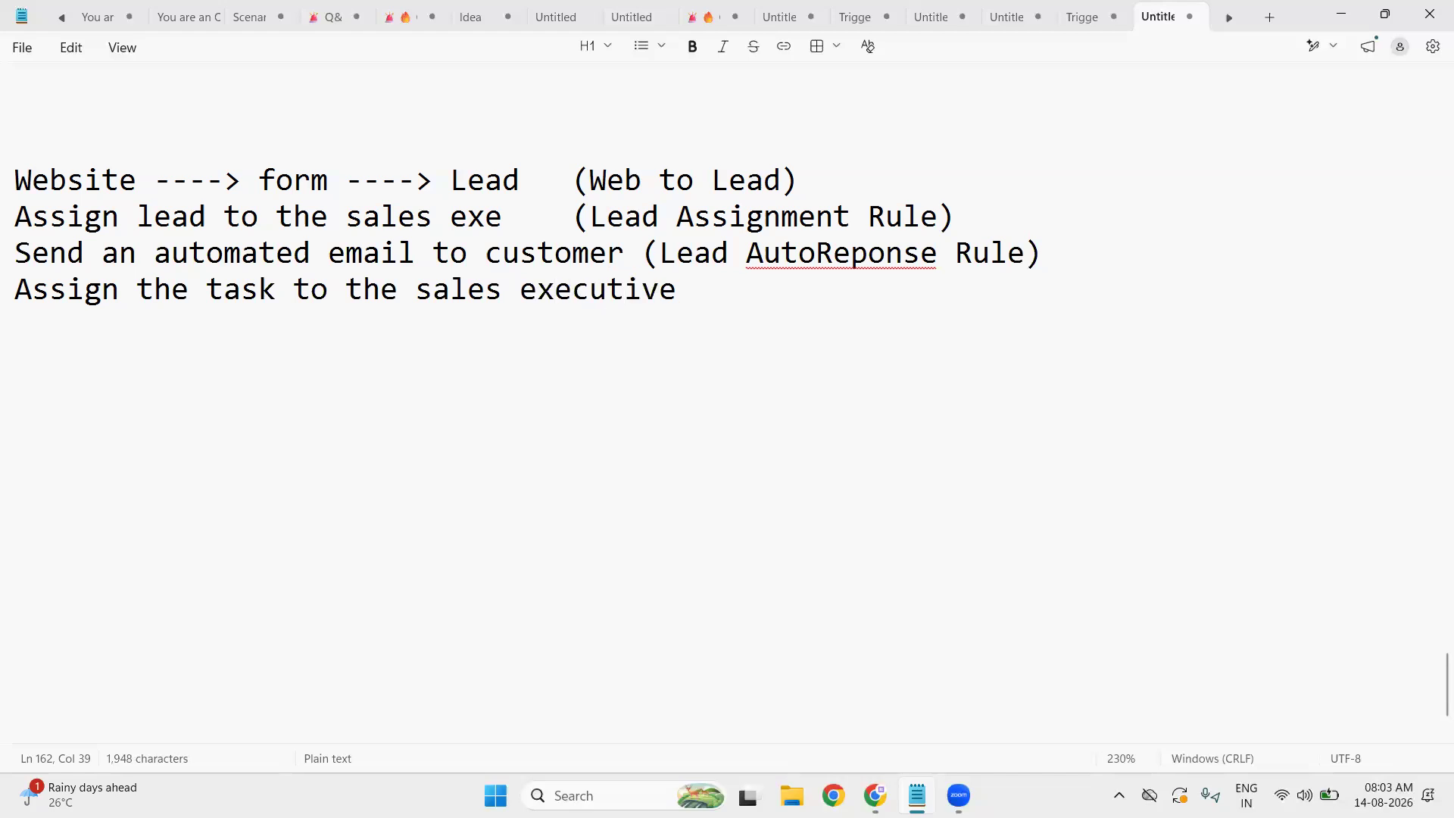
key("Return")
- Add indented sub-items '1. Call' and '2. Share Details on email'
key("Tab")
type("1. Call")
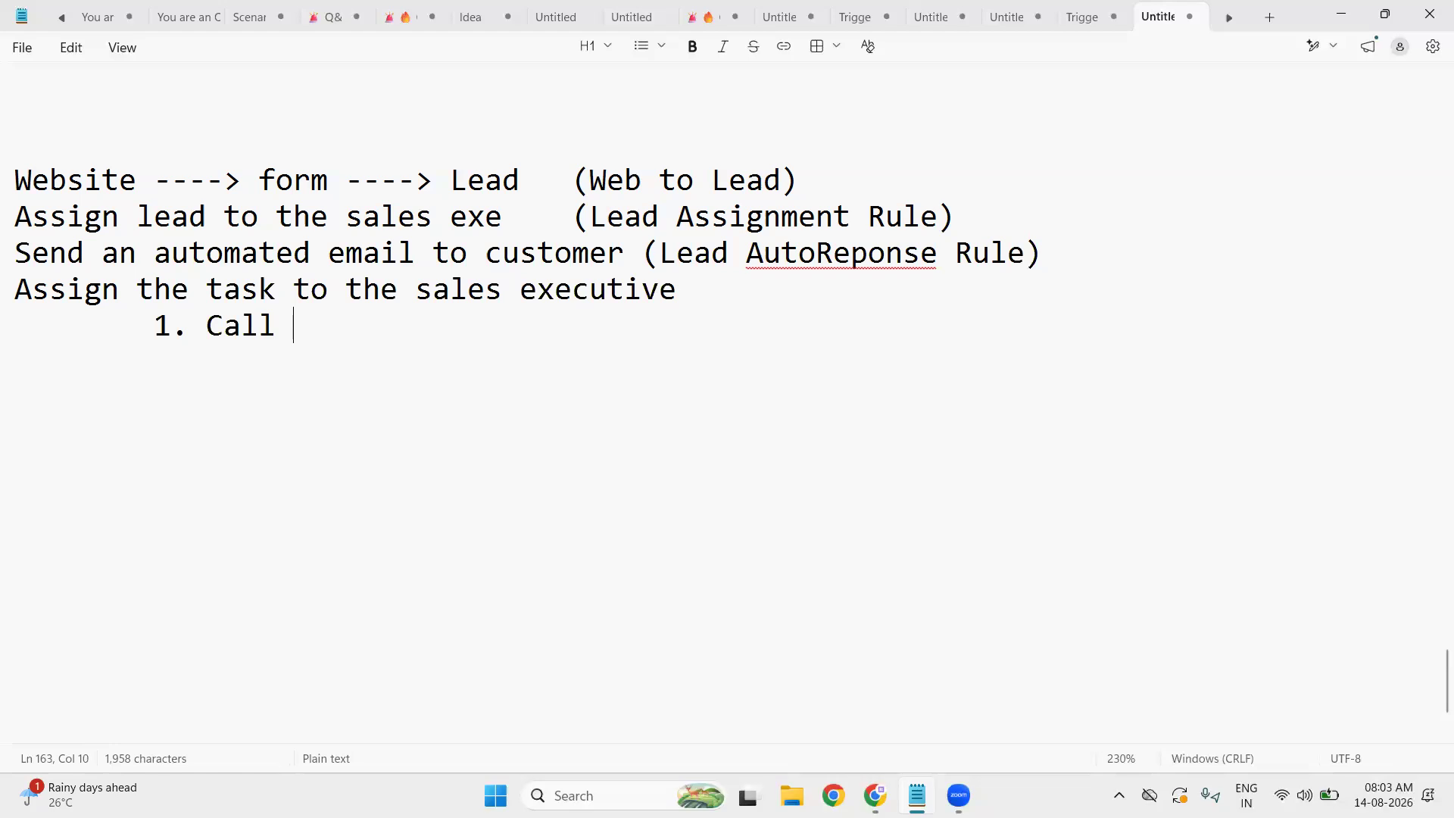
key("Return")
key("Tab")
type("2. S")
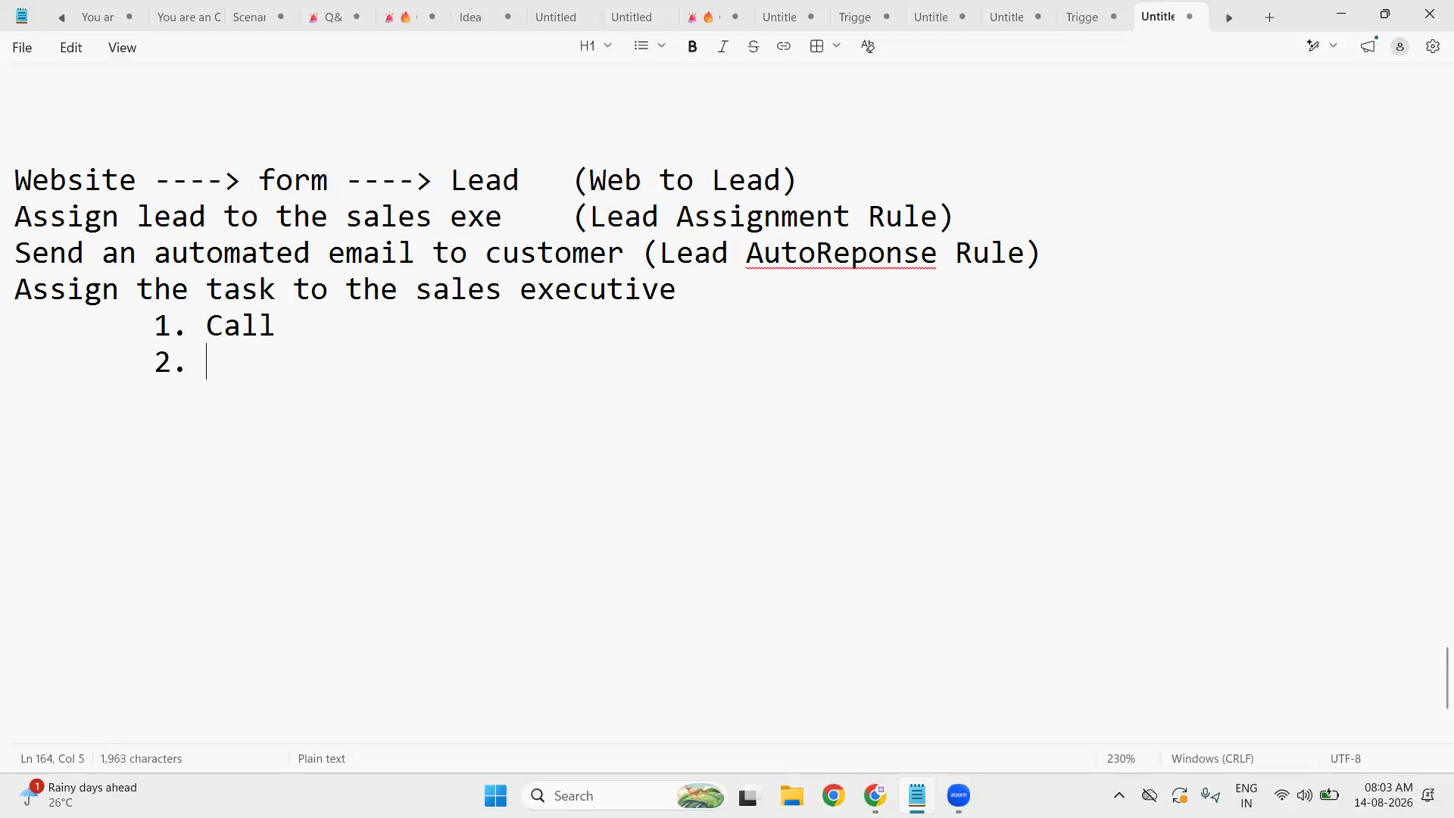
type("hare")
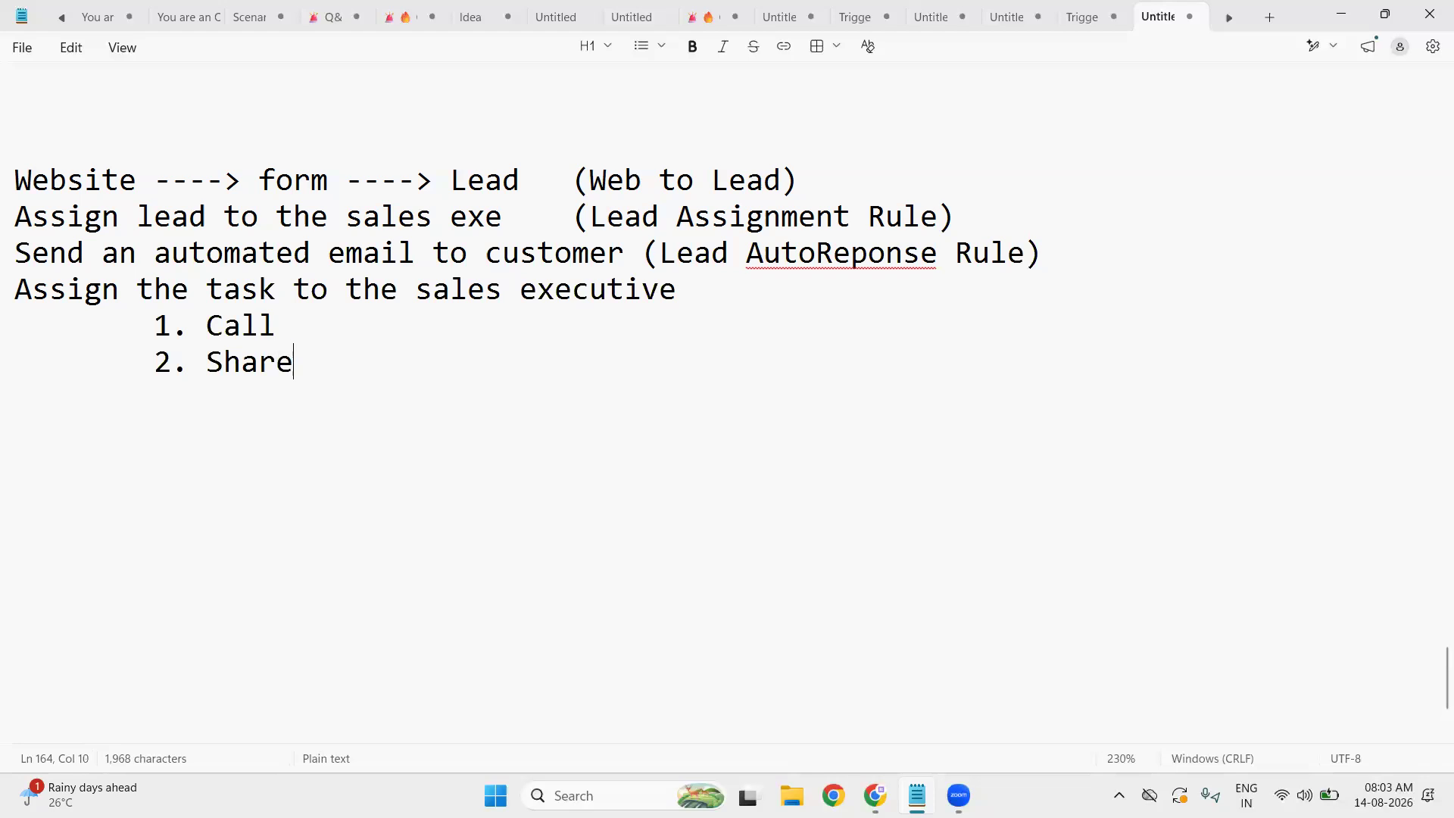
type(" Details ")
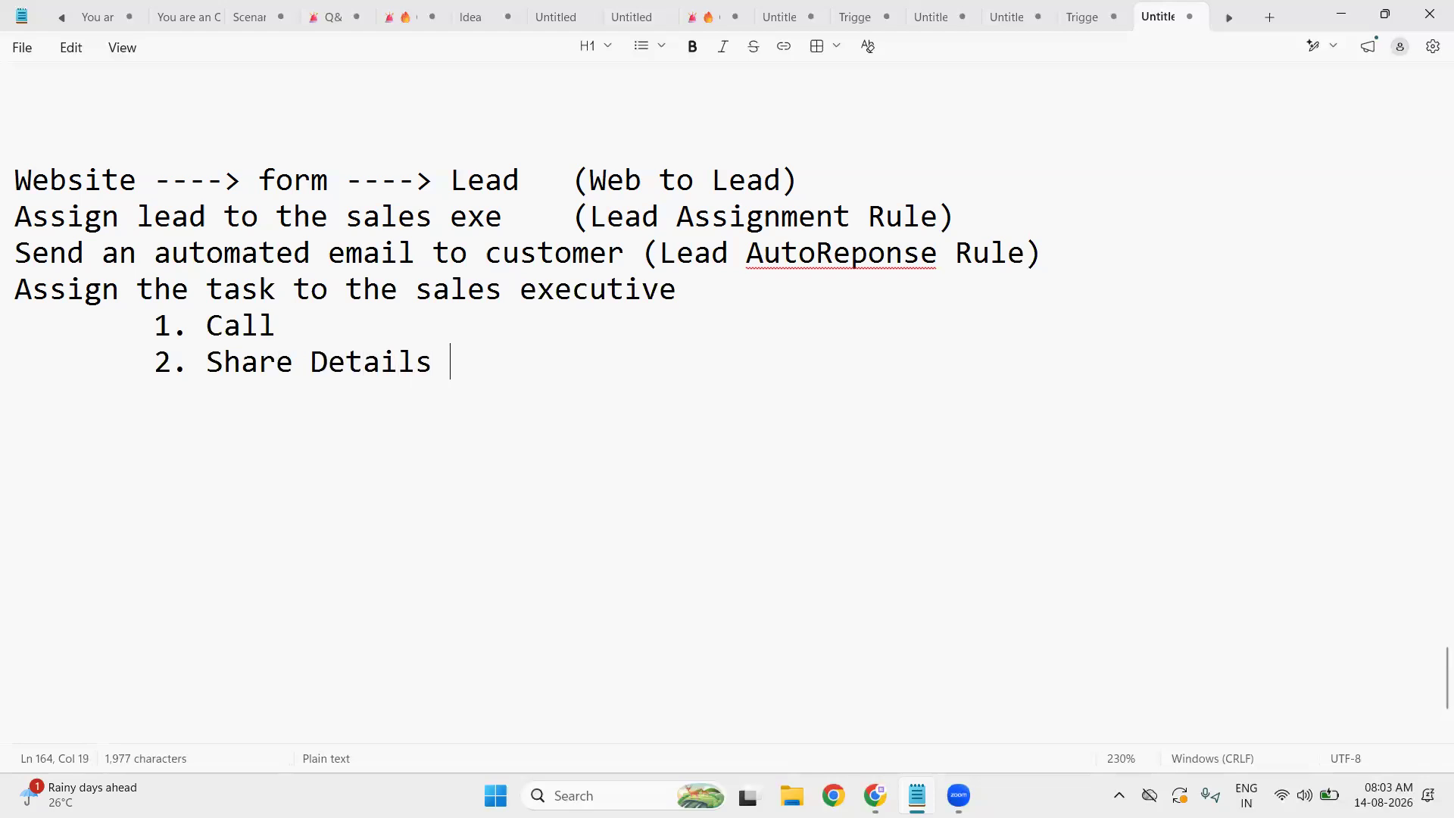
type("on ea")
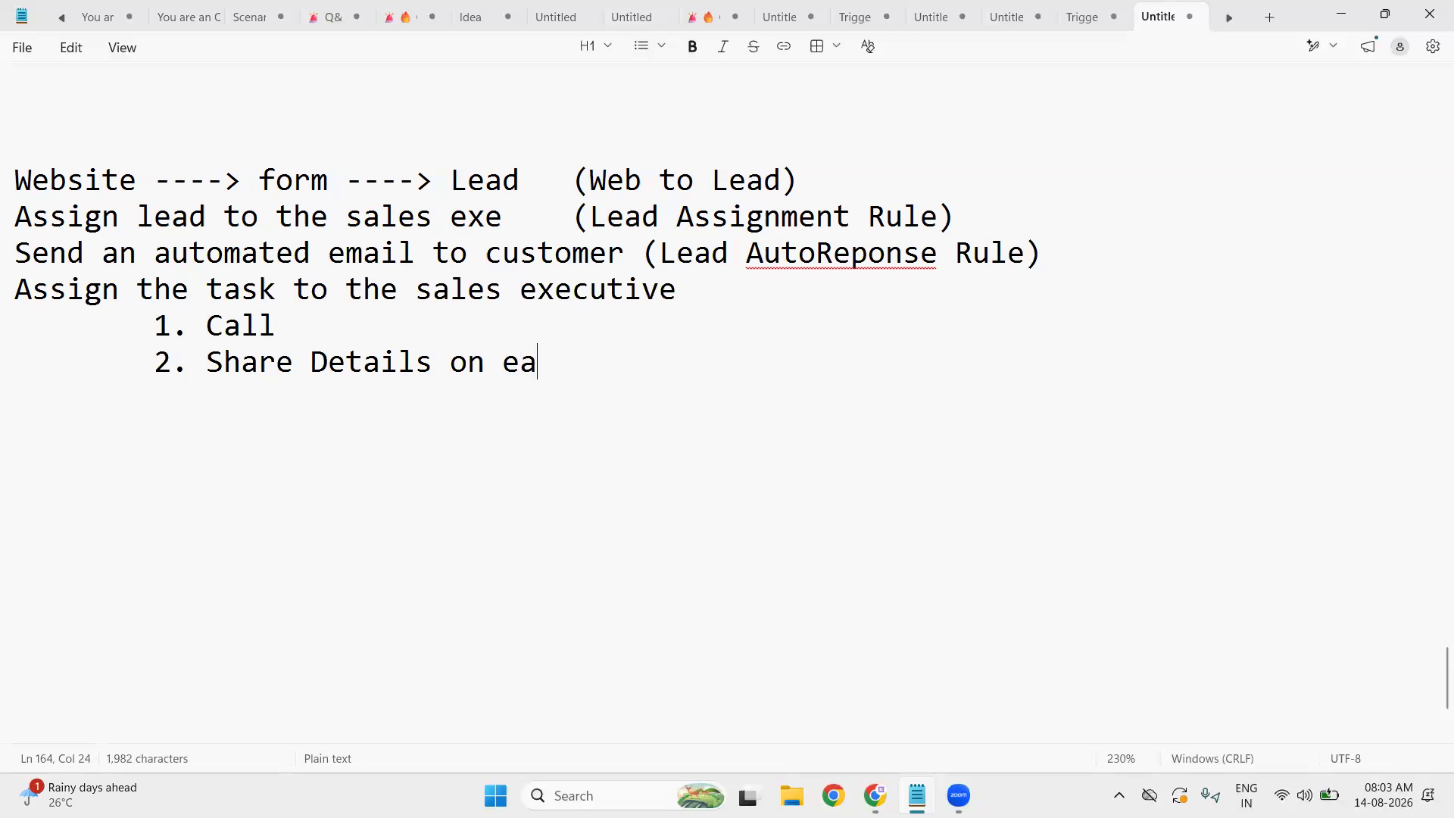
key("BackSpace")
type("mail")
key("Return")
- Add indented sub-items '3. WAit for customer response' and '4. Follow up'
key("Tab")
type("3. ")
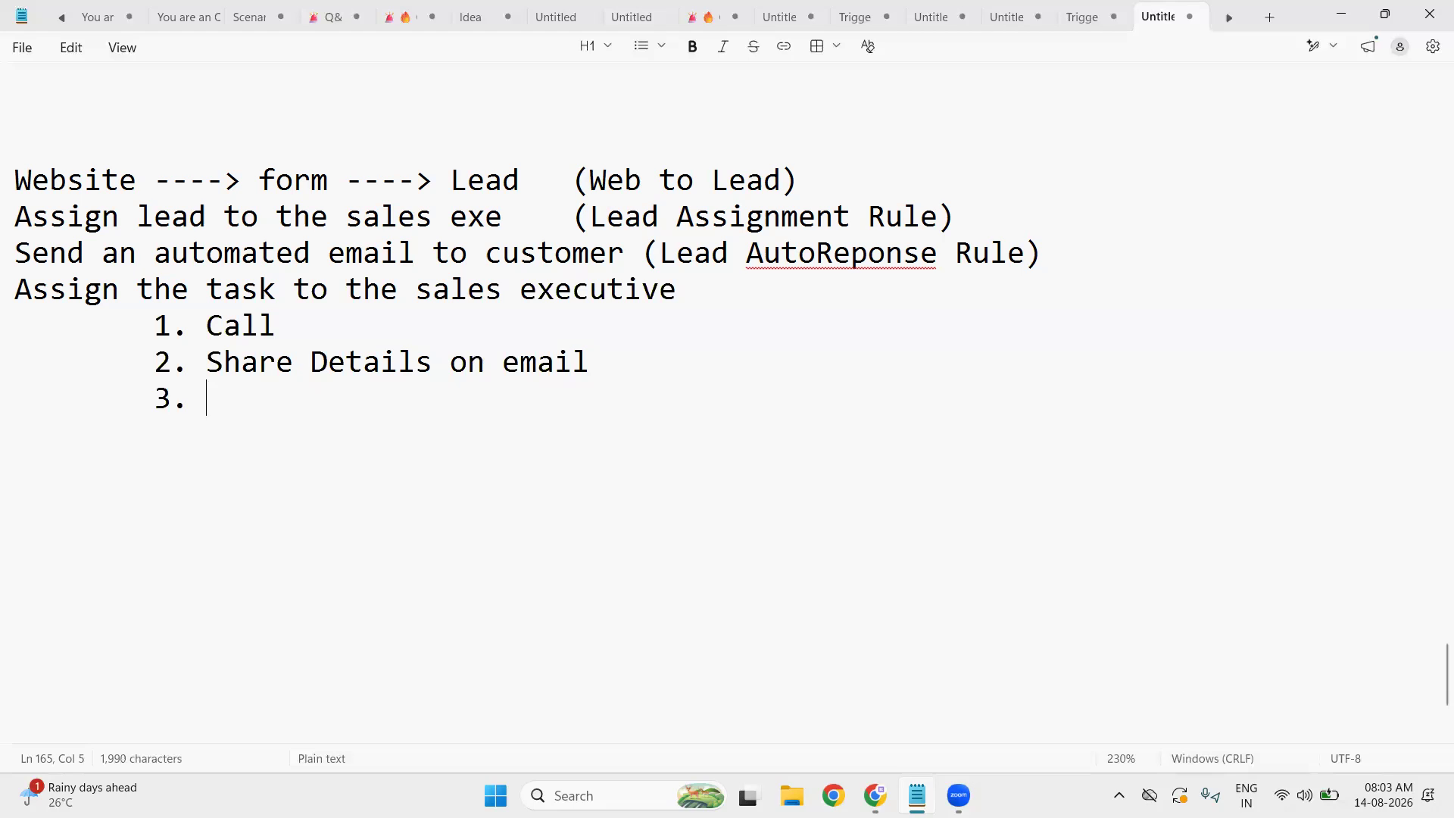
type("WAit for c")
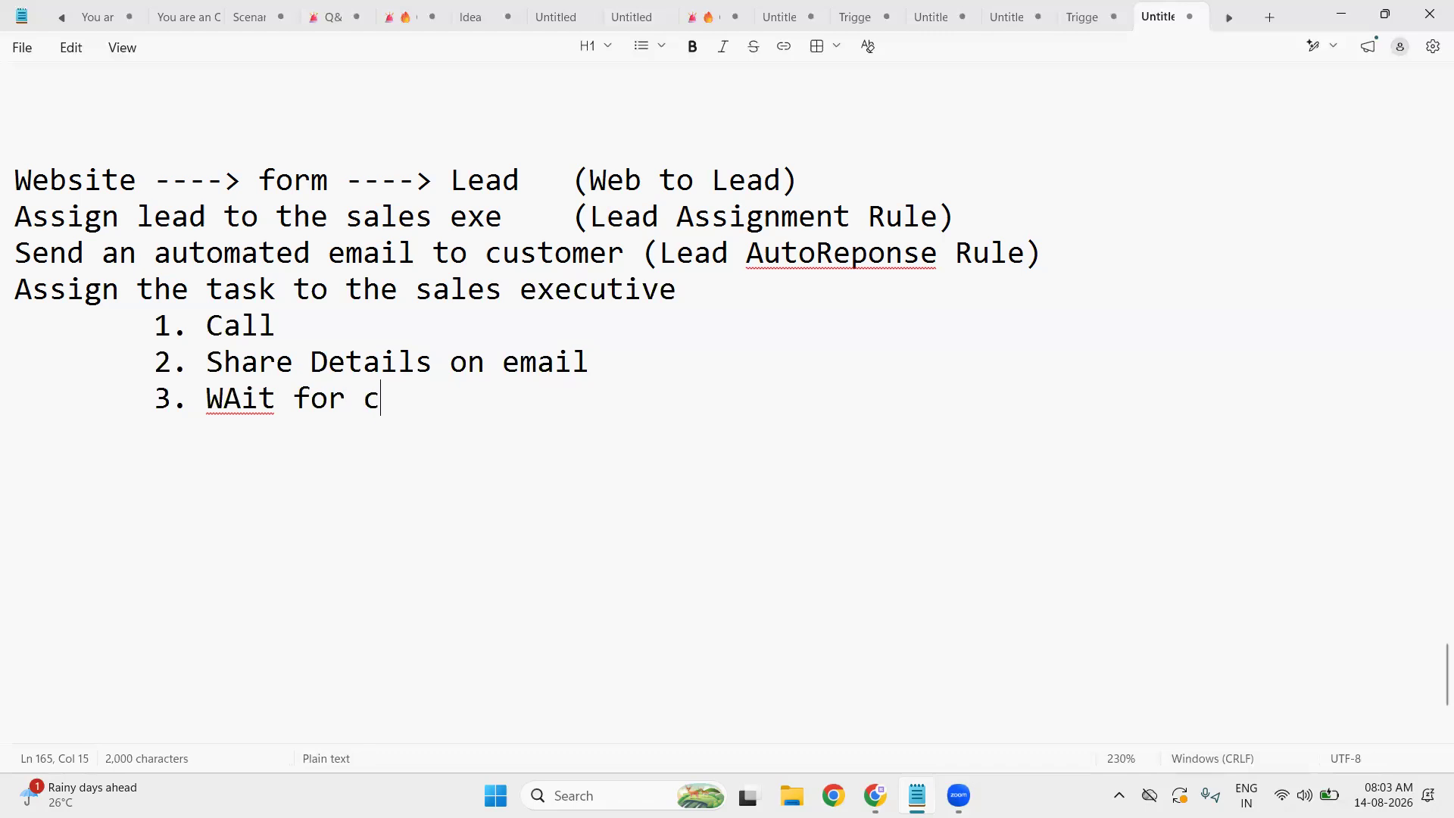
type("ustomer re")
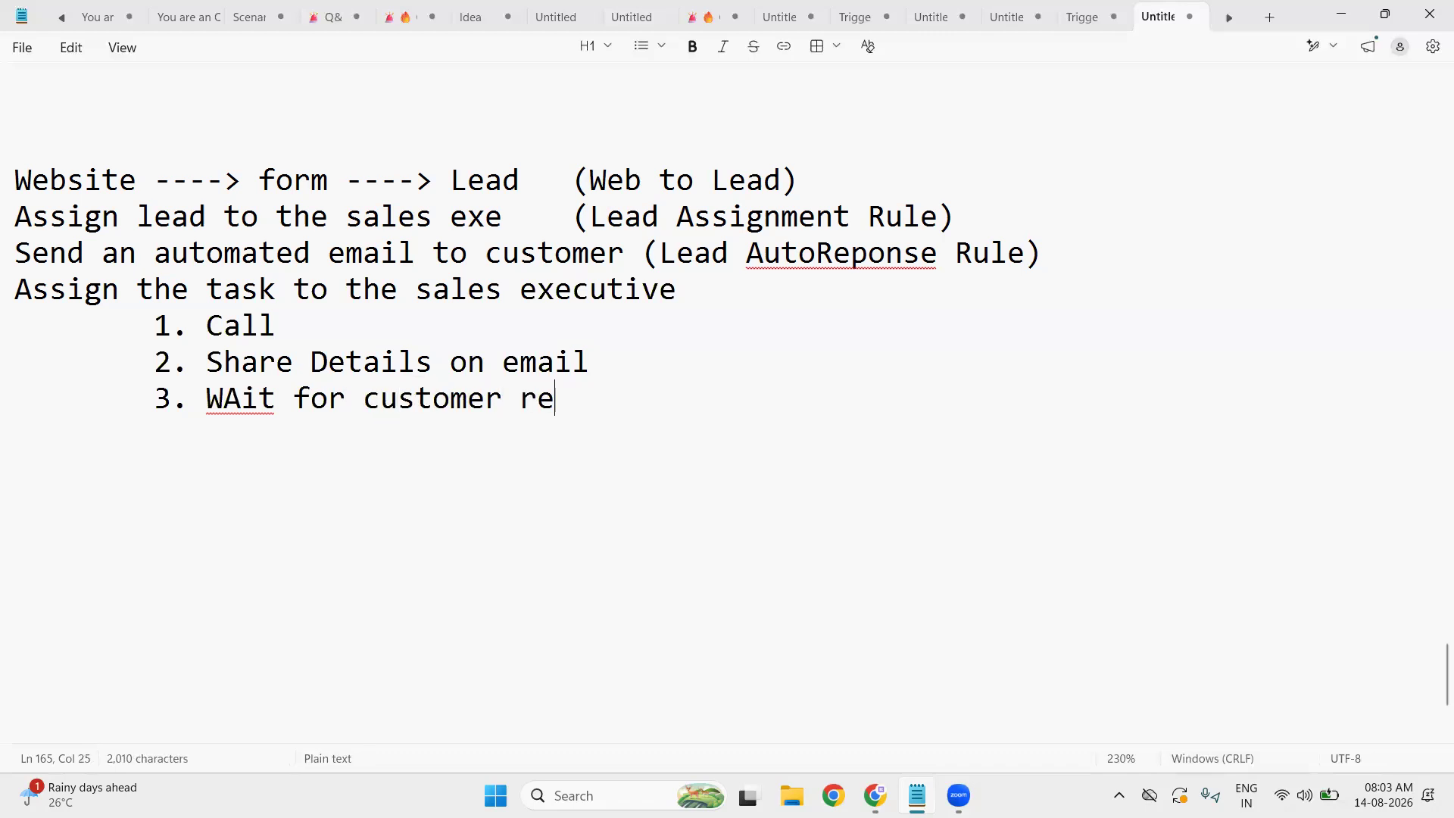
type("sponse\\")
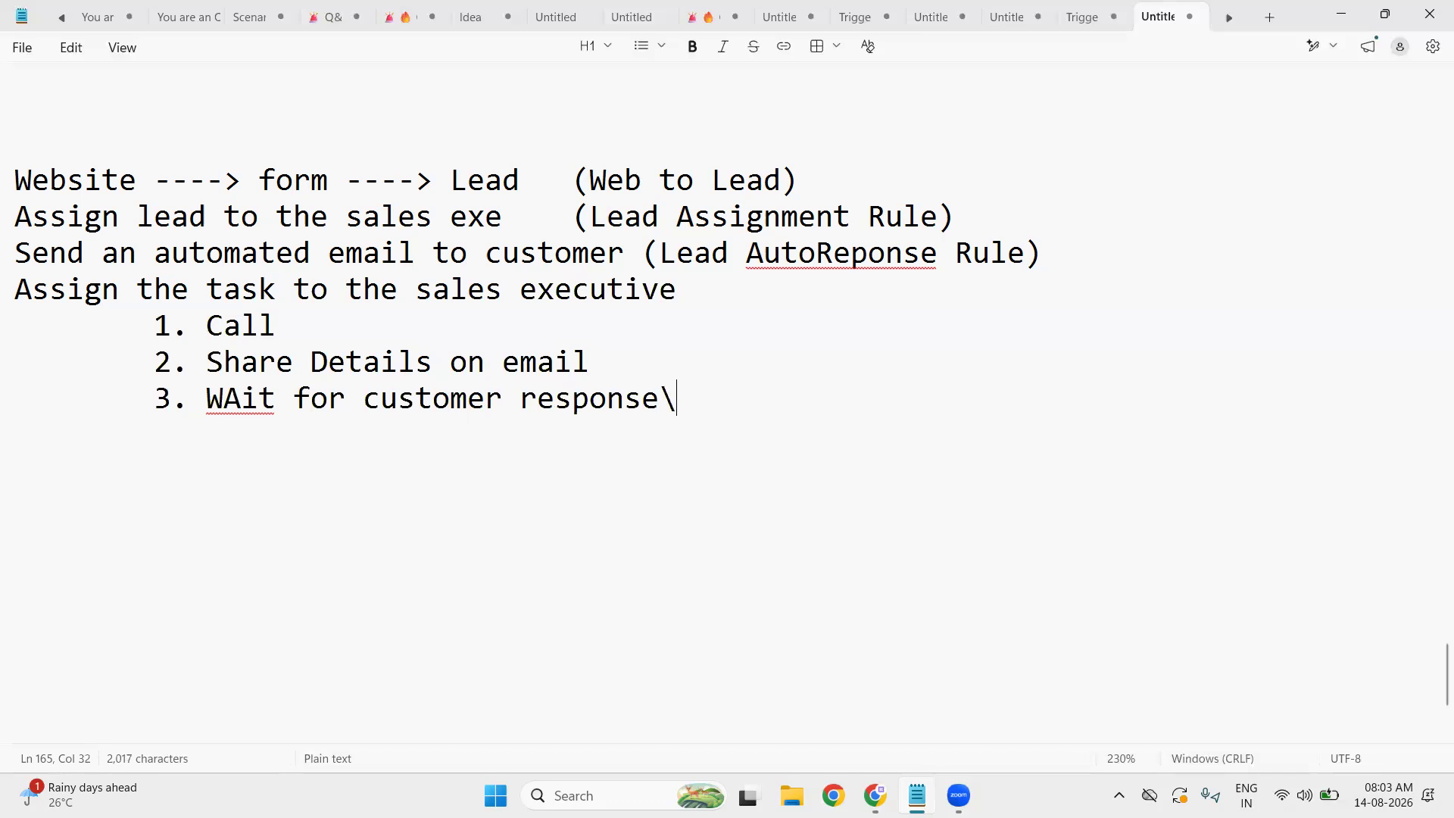
key("BackSpace")
key("Return")
key("Tab")
type("4. Fol")
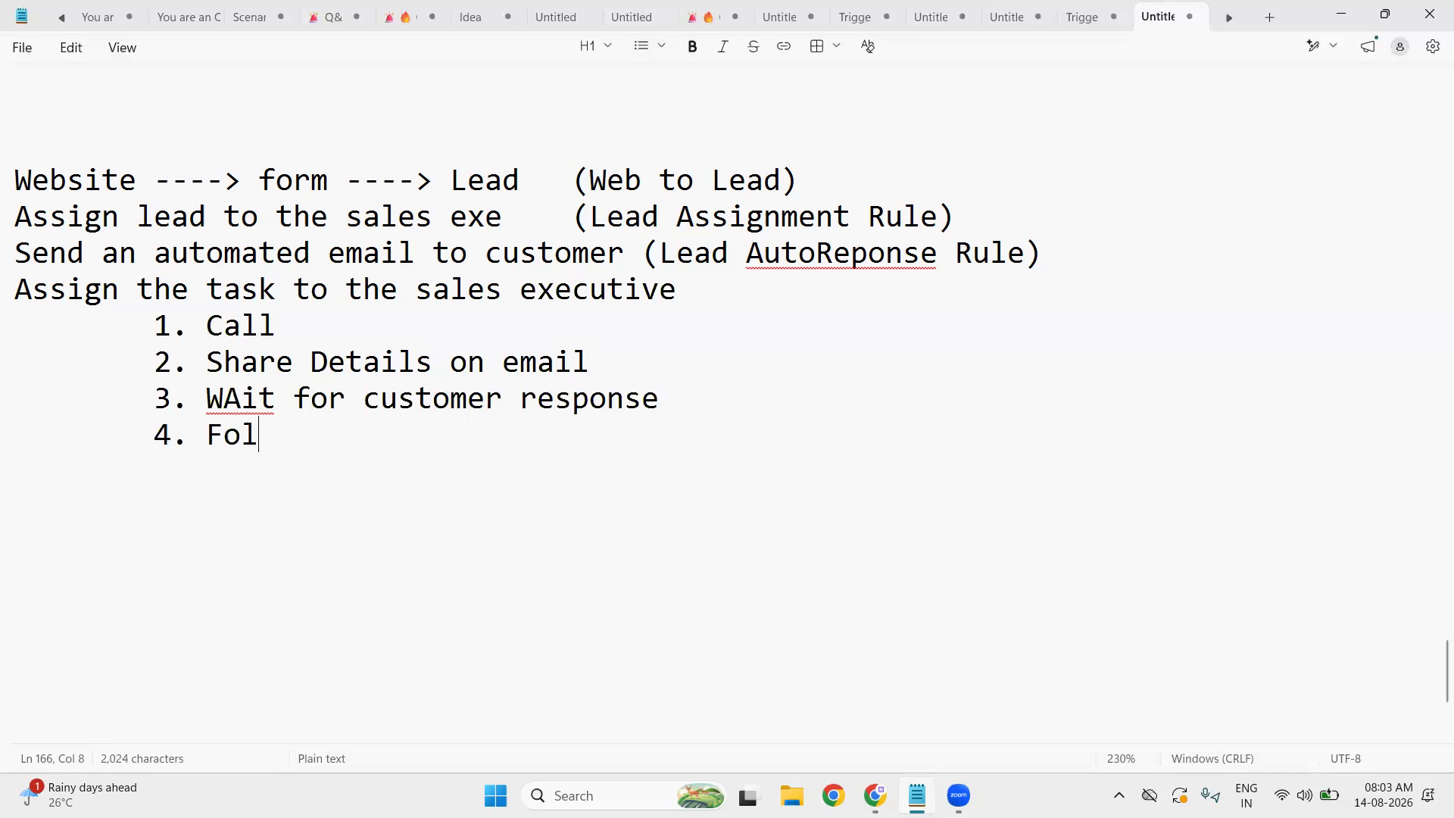
type("low up")
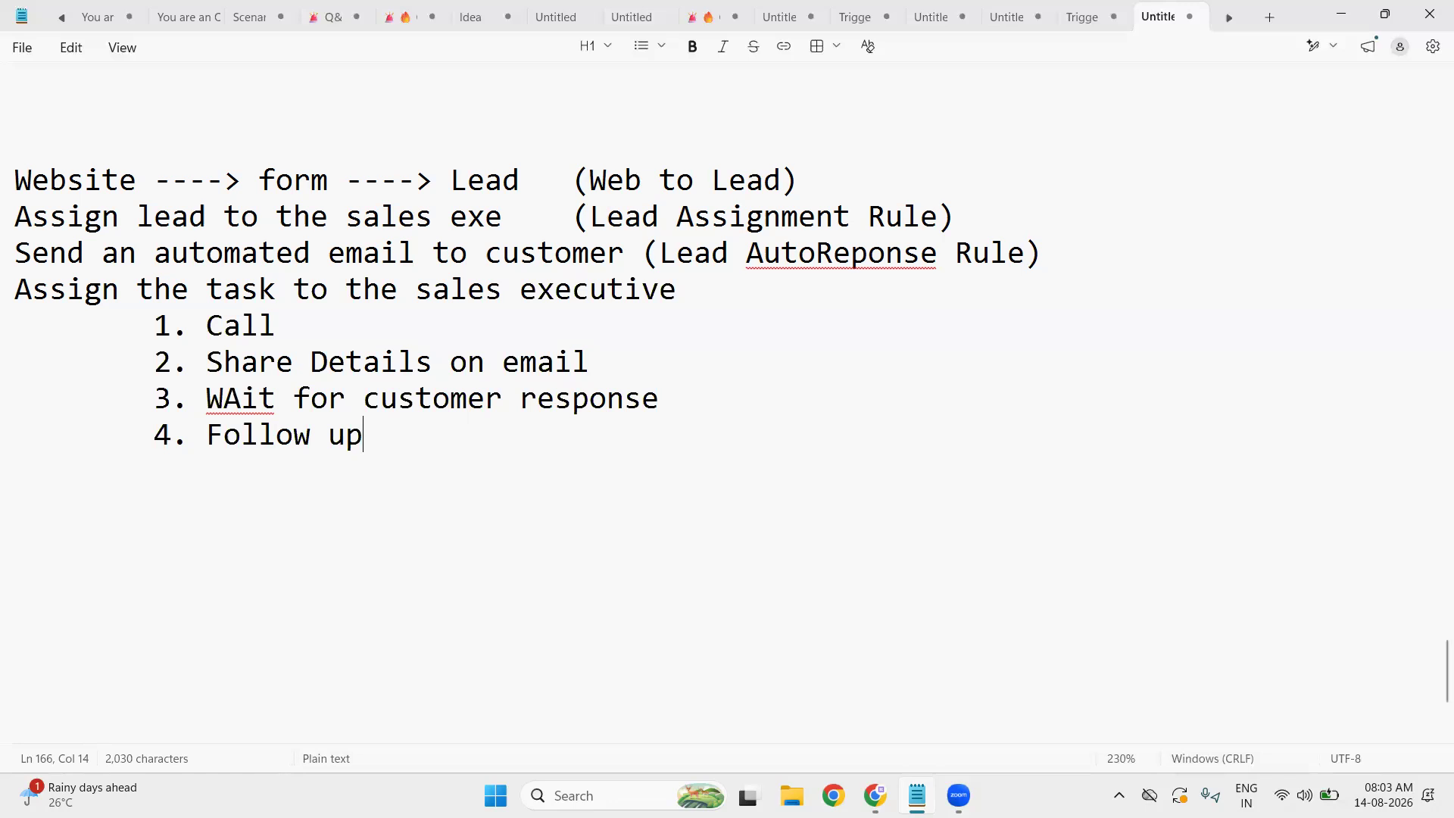
left_click(879, 309)
left_click(876, 300)
- Append '(Activity Management)' to the 'Assign the task to the sales executive' line
type("(A")
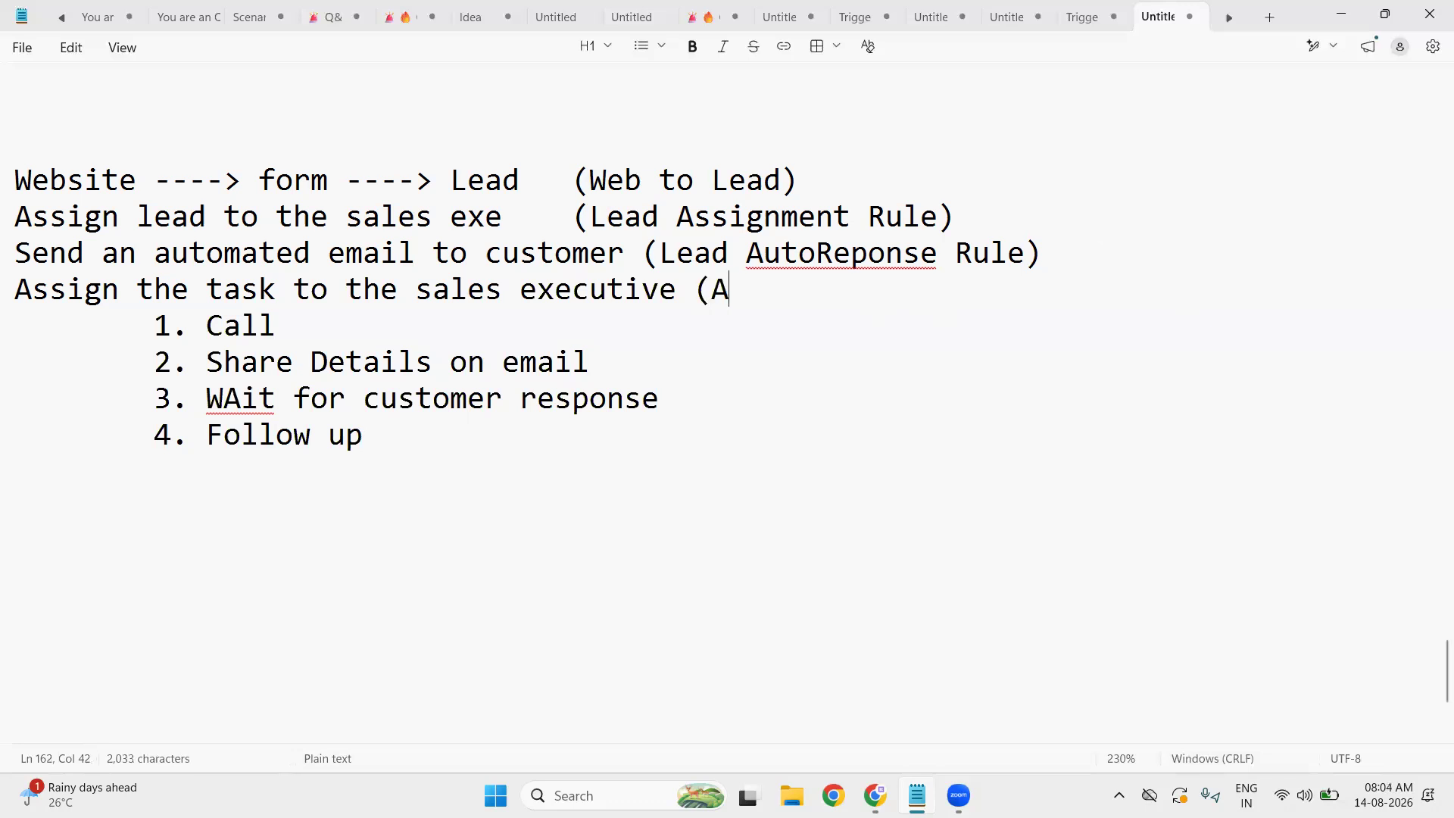
type("ctivit")
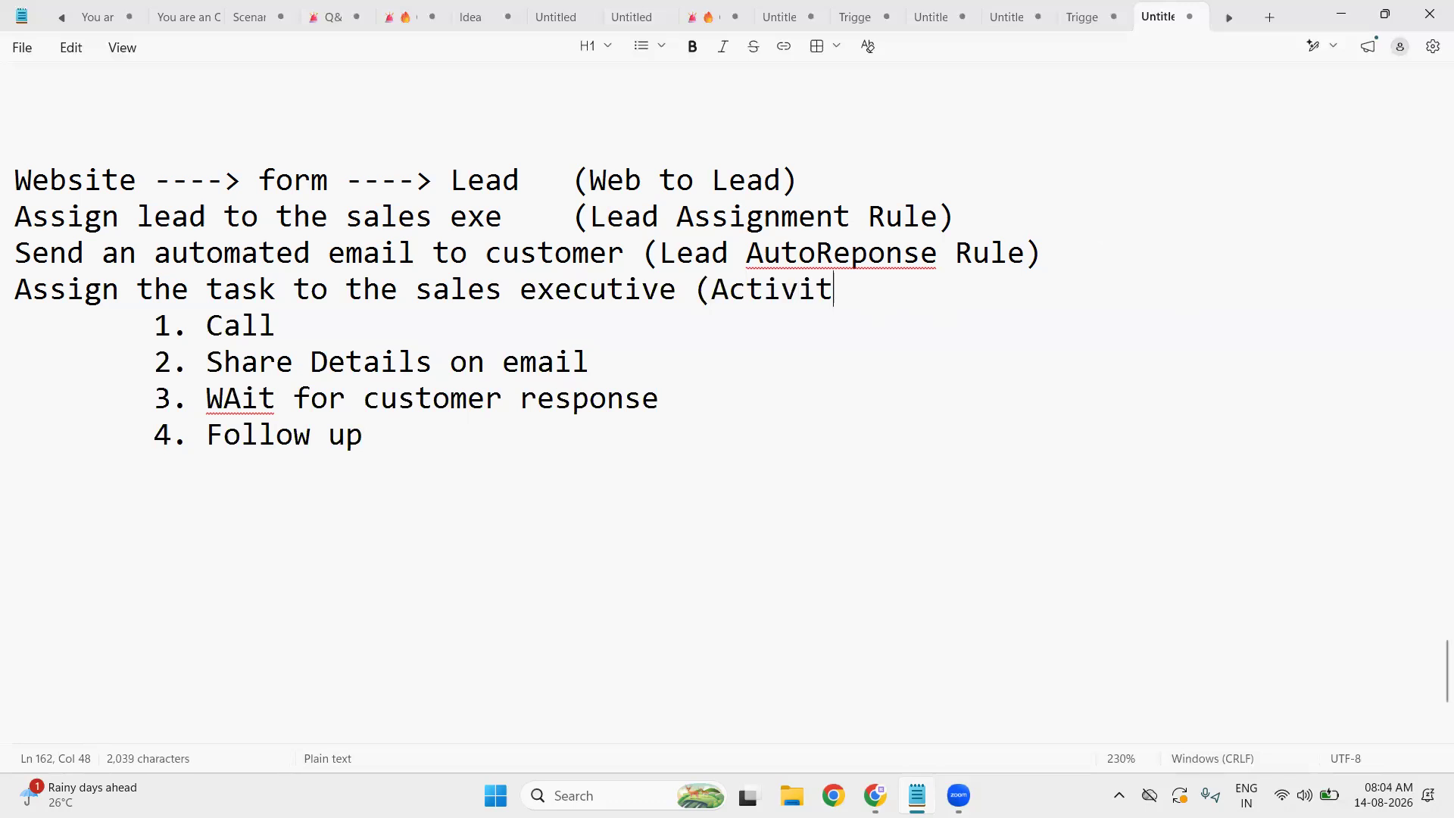
type("y Manag")
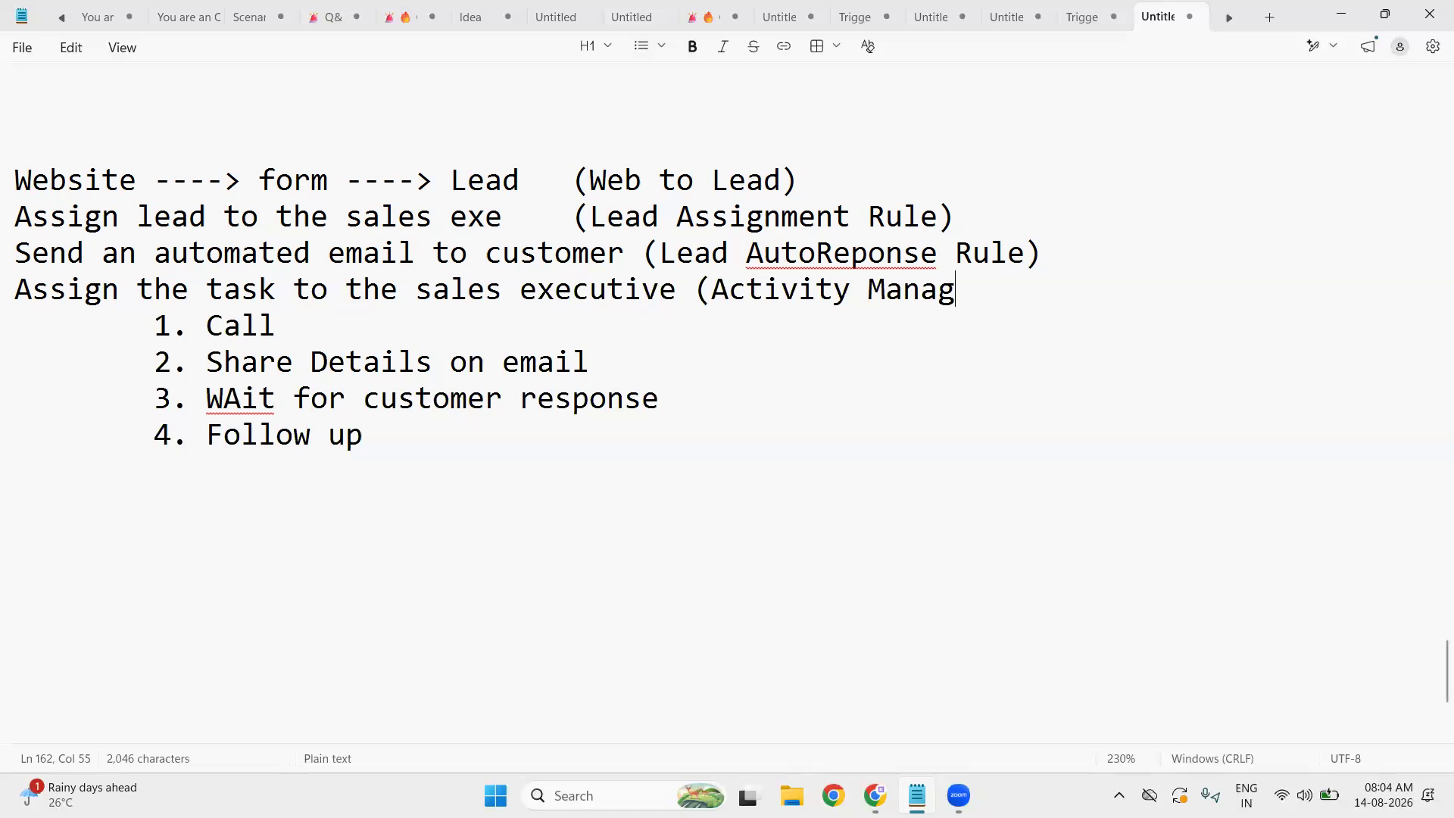
type("ement)")
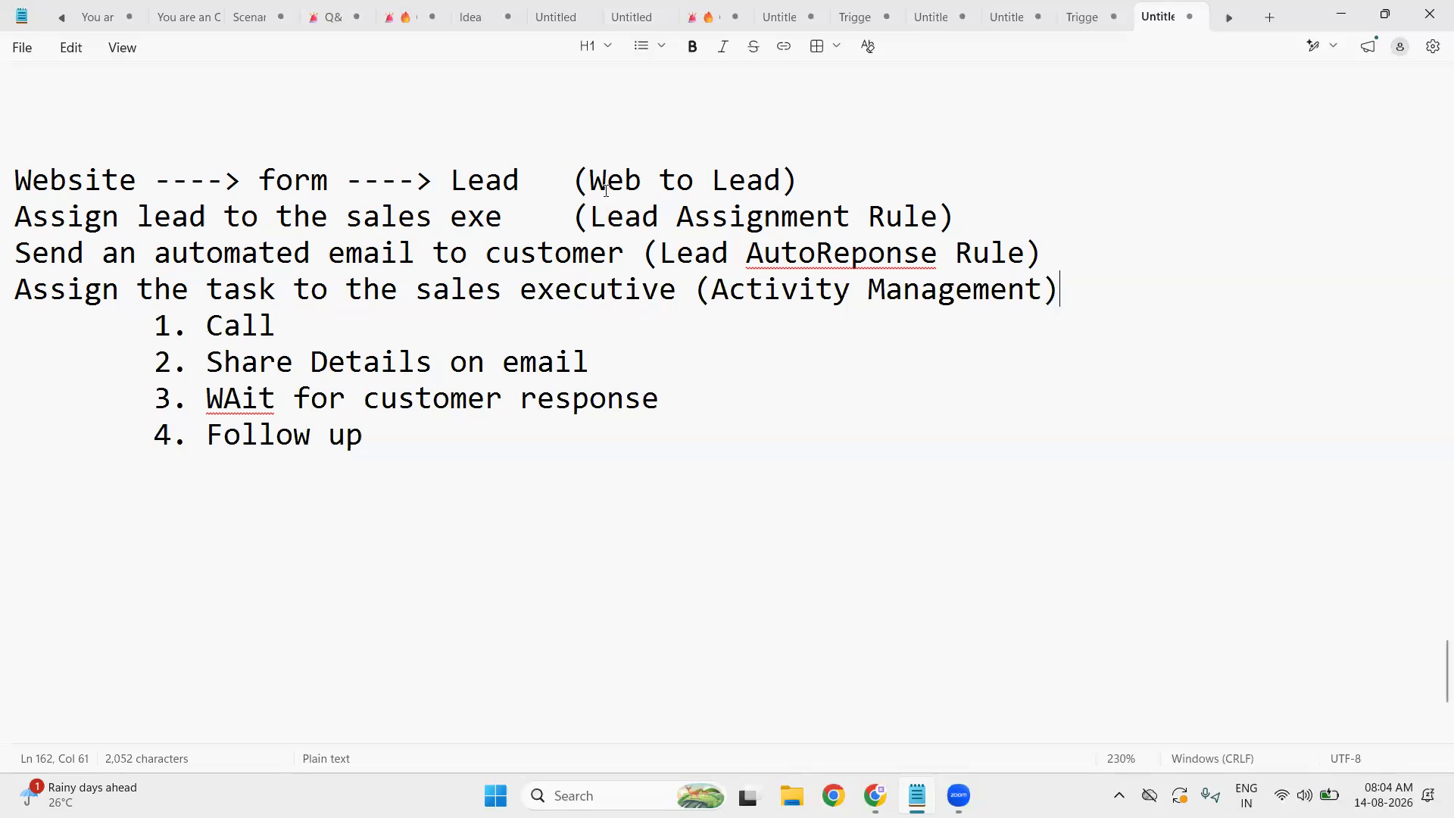
left_click(185, 475)
- Write 'Covert the lead (Lead Conversion Process)' beneath the four steps and start a new line
type("Lead ")
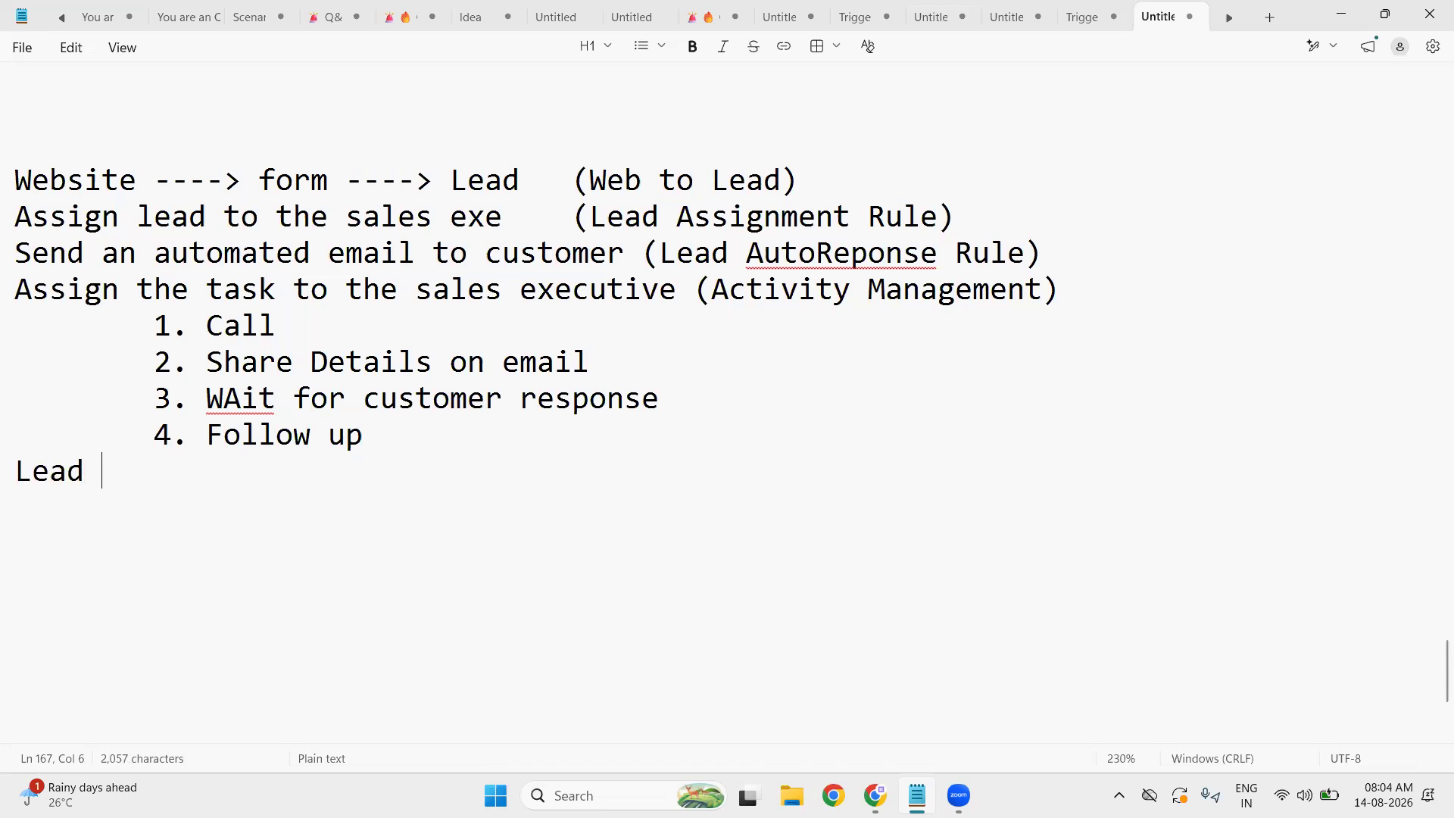
type("Con")
key("BackSpace")
key("BackSpace")
key("BackSpace")
key("BackSpace")
key("BackSpace")
key("BackSpace")
key("BackSpace")
key("BackSpace")
type("Covert ")
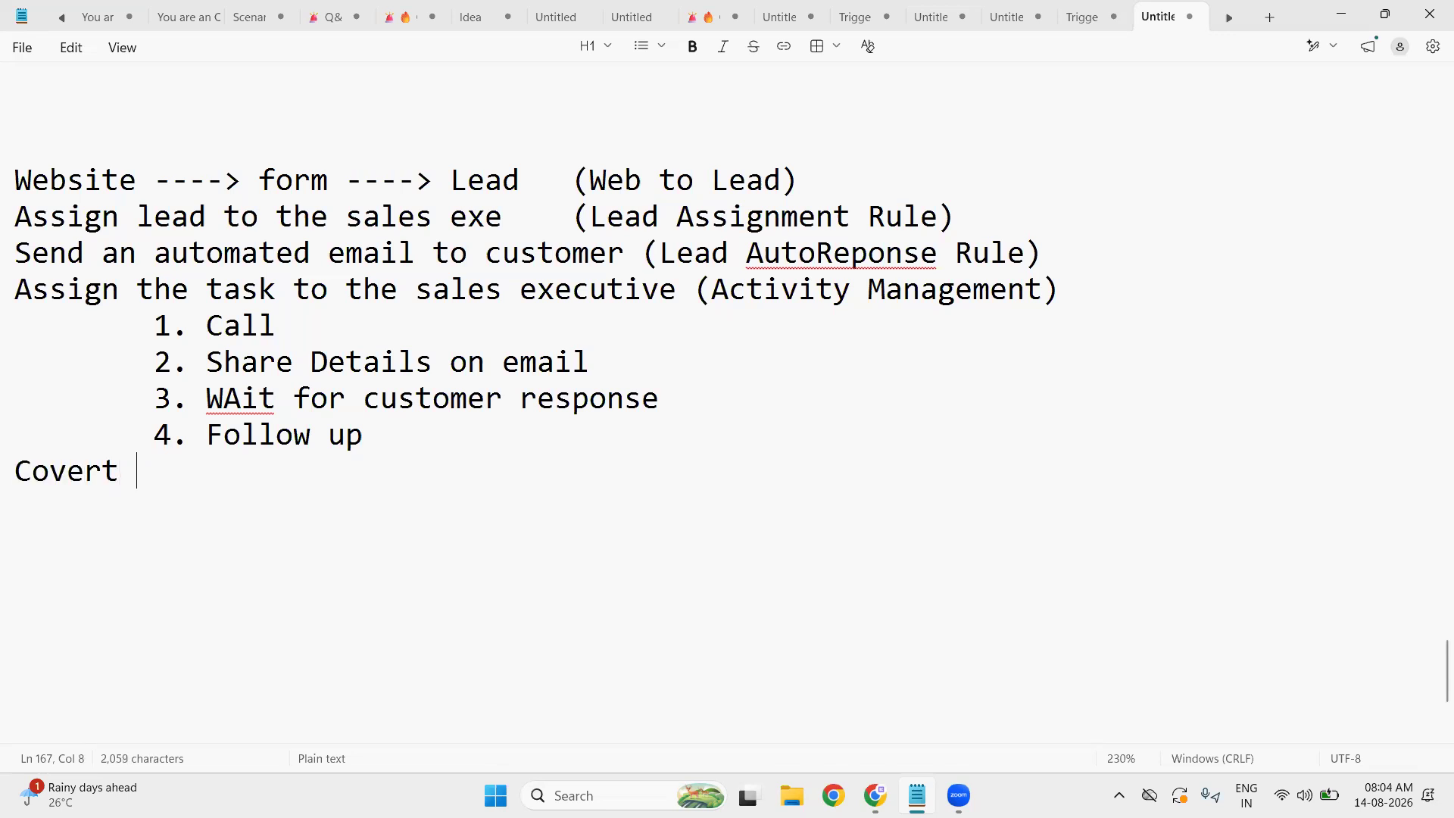
type("the le")
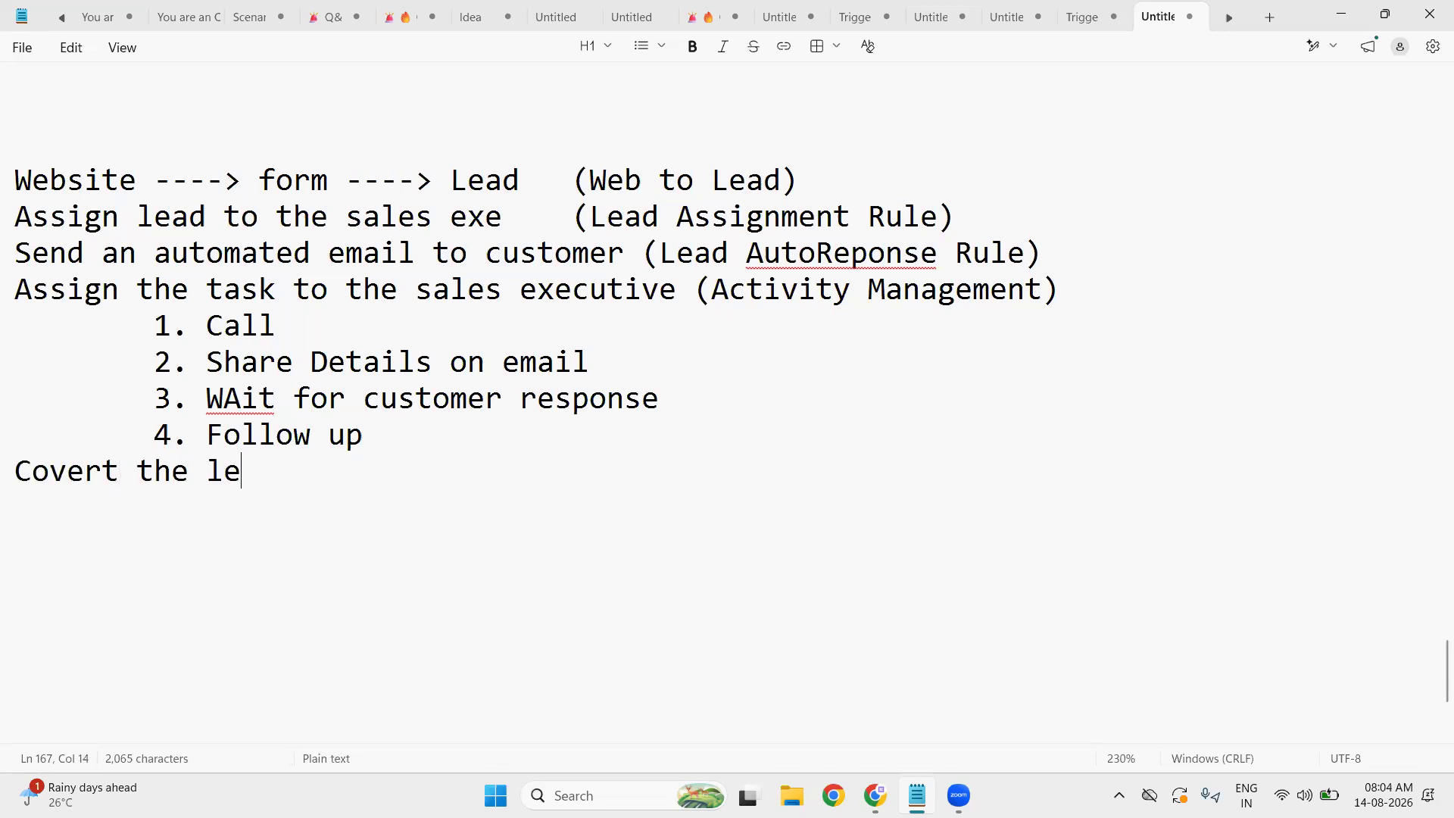
type("ad (Lead C")
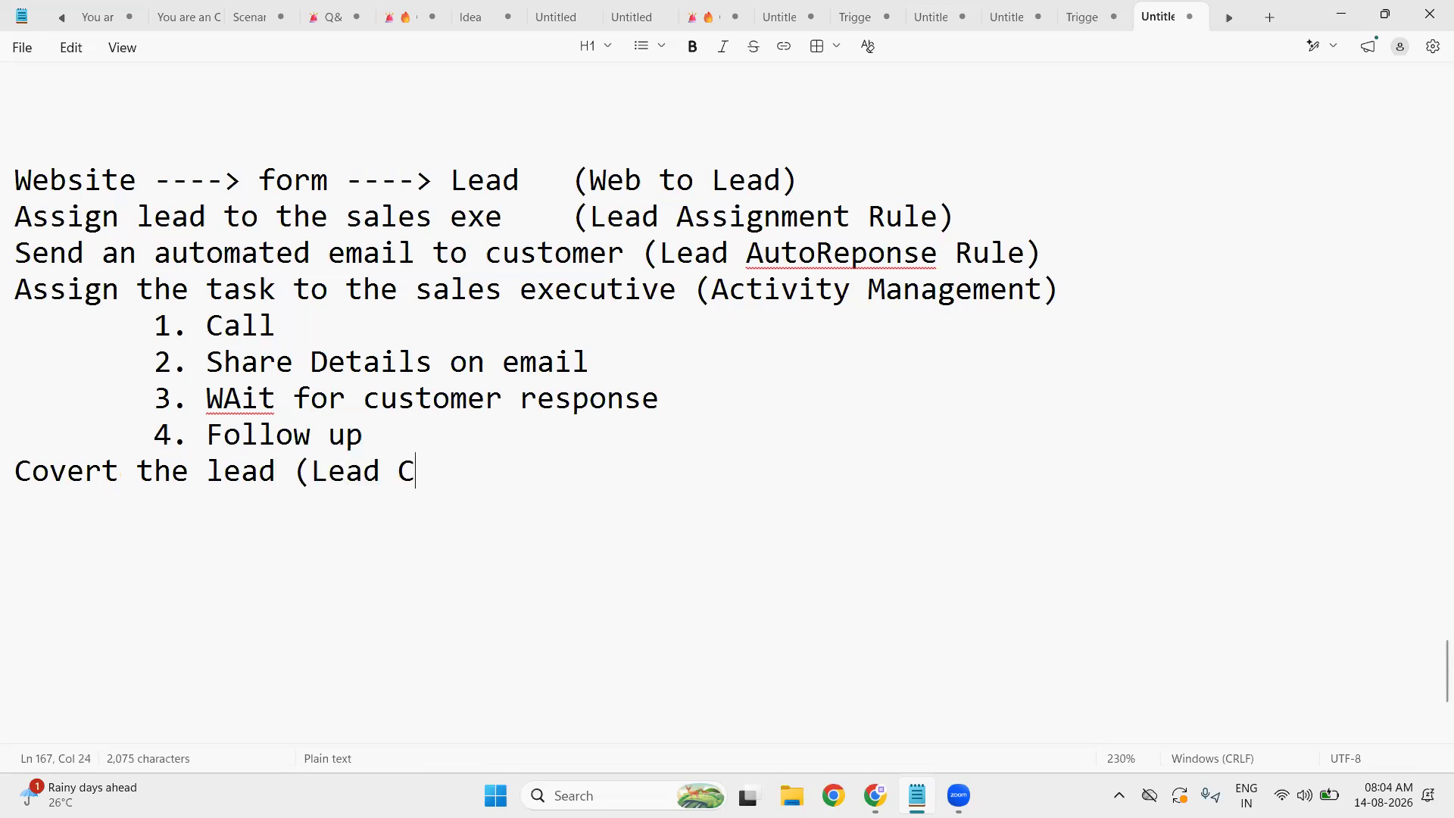
type("onversi")
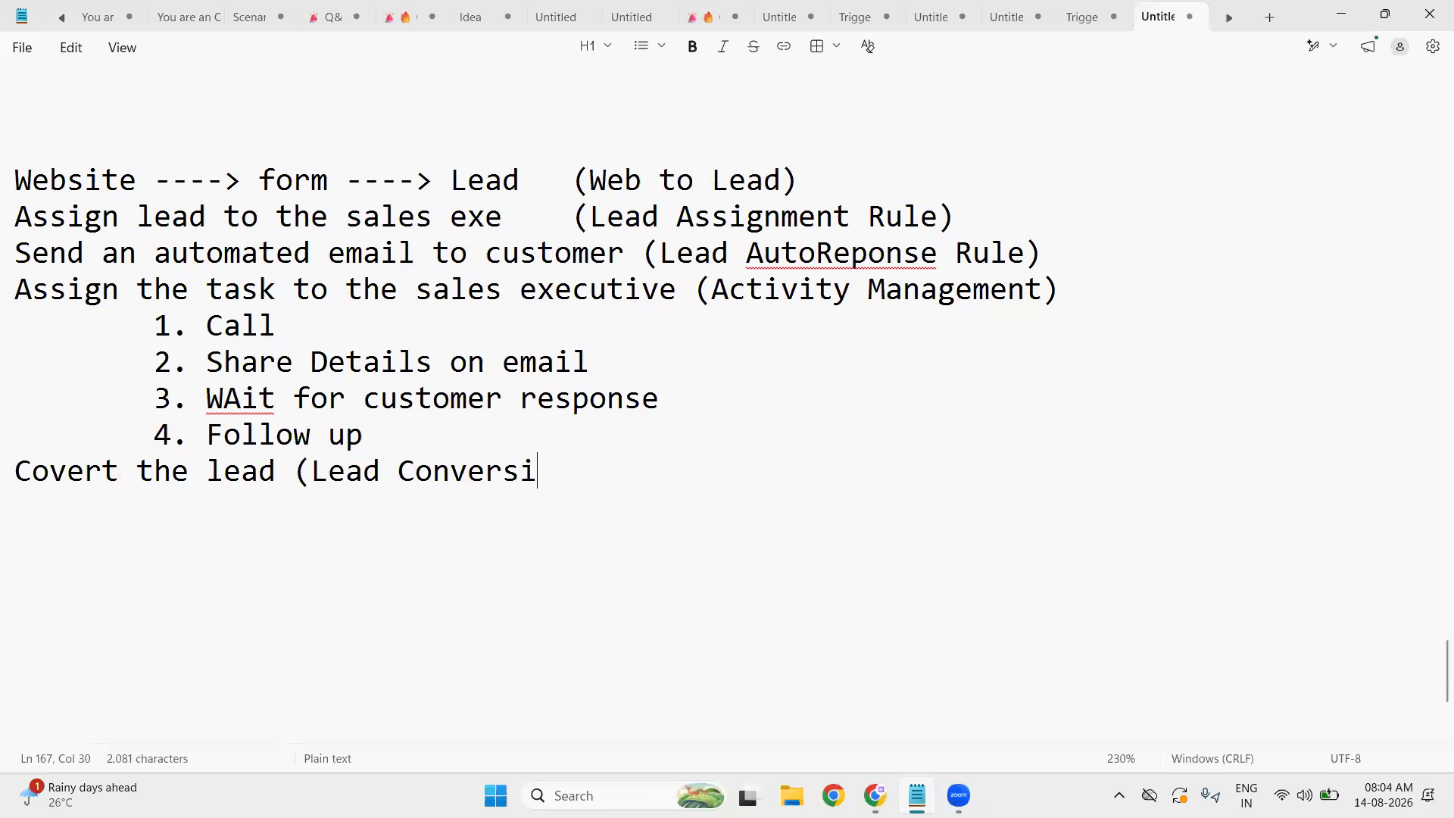
type("on Proc")
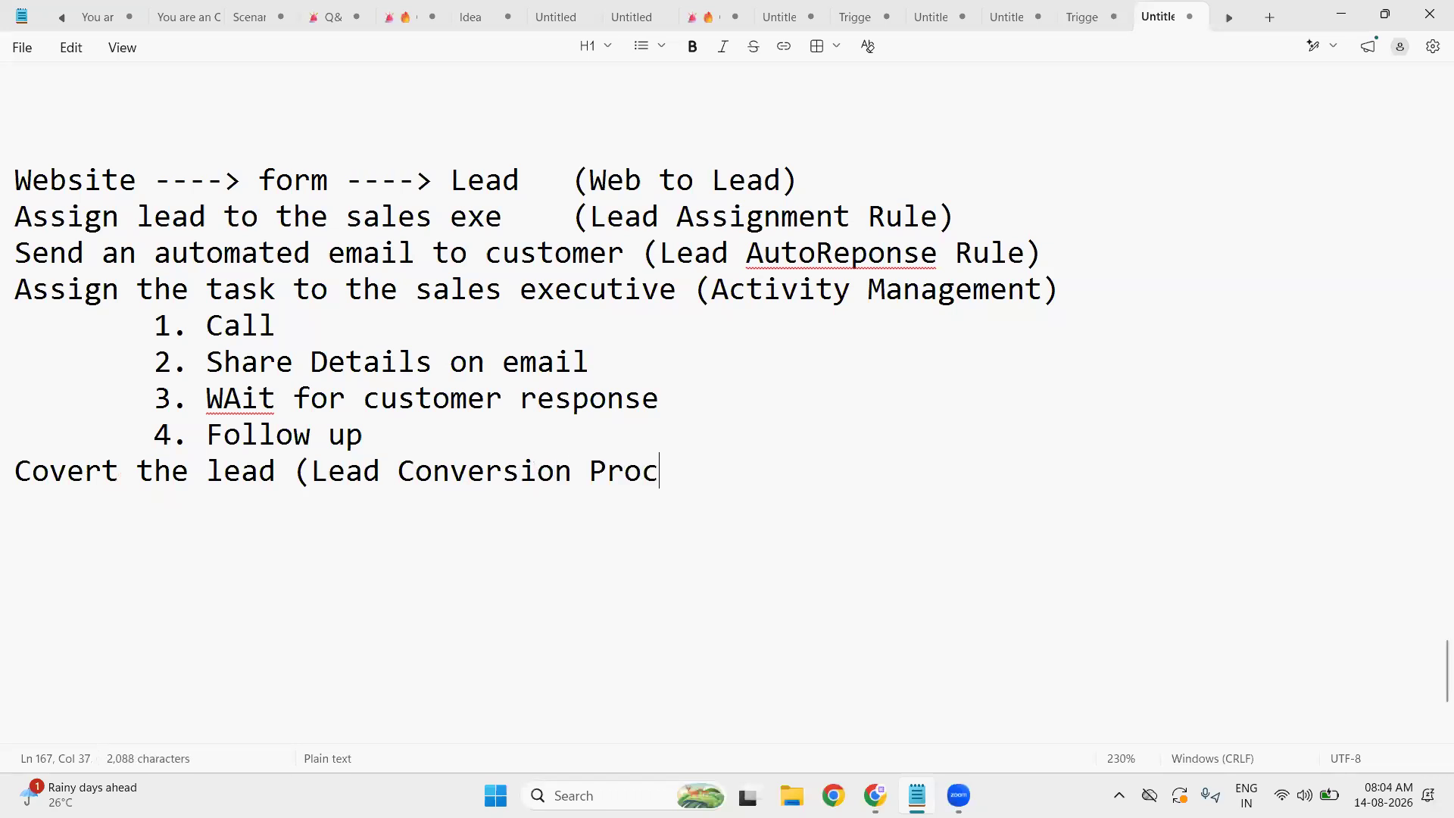
type("ess)")
key("Return")
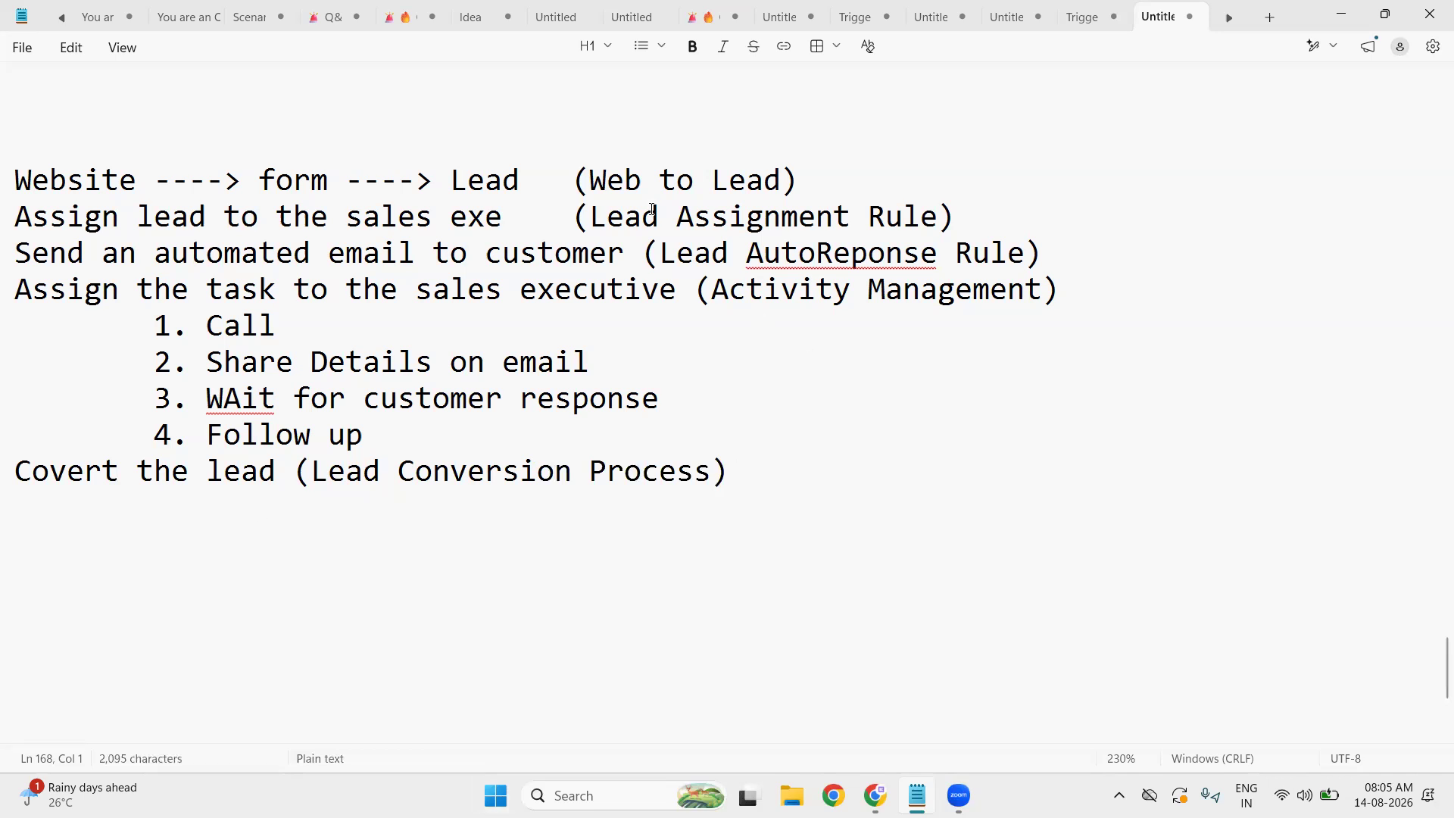
- Highlight 'Website' and 'Lead' in the notes, minimize Notepad, and close Salesforce's New Lead dialog
double_click(99, 186)
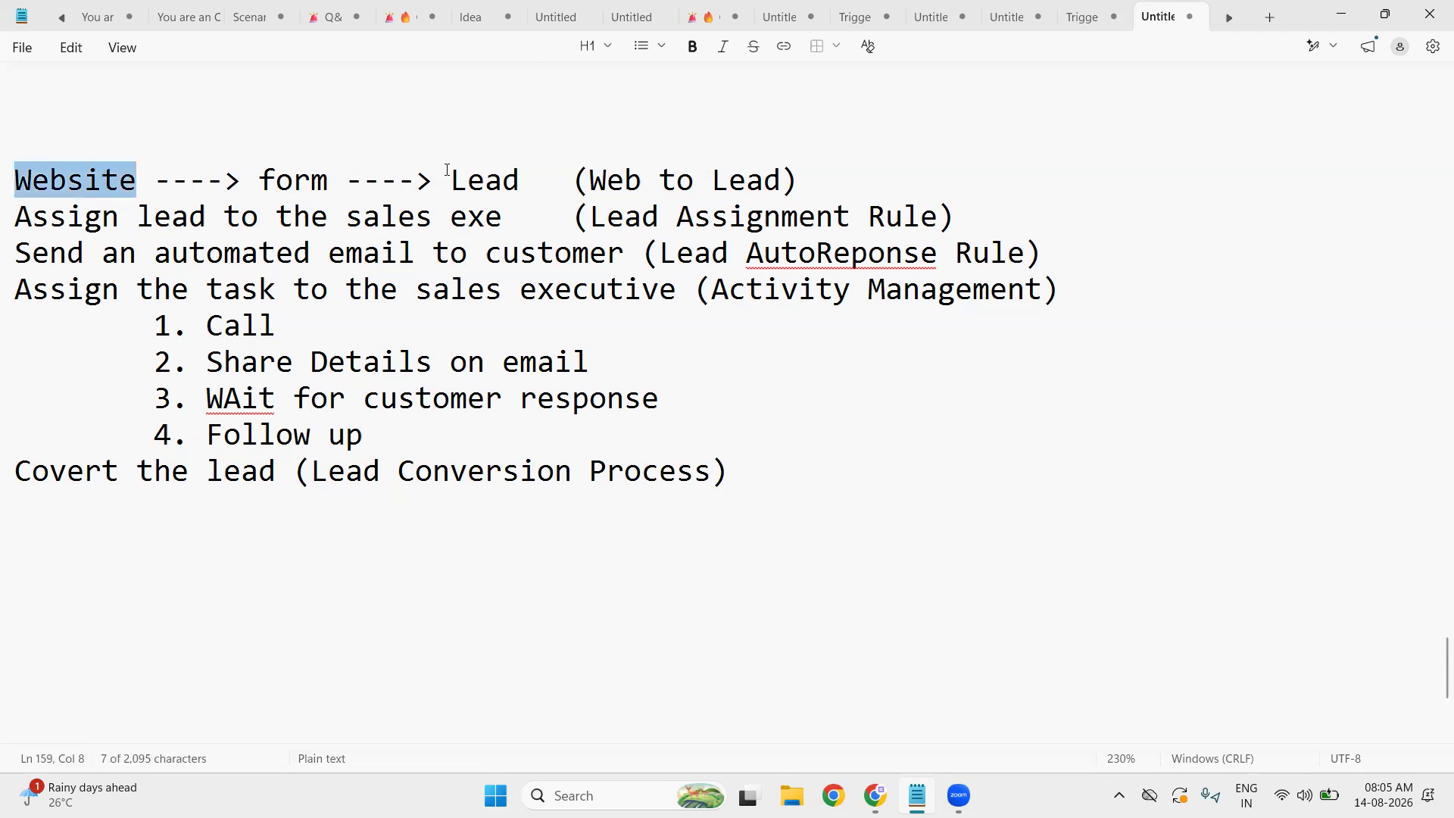
double_click(501, 182)
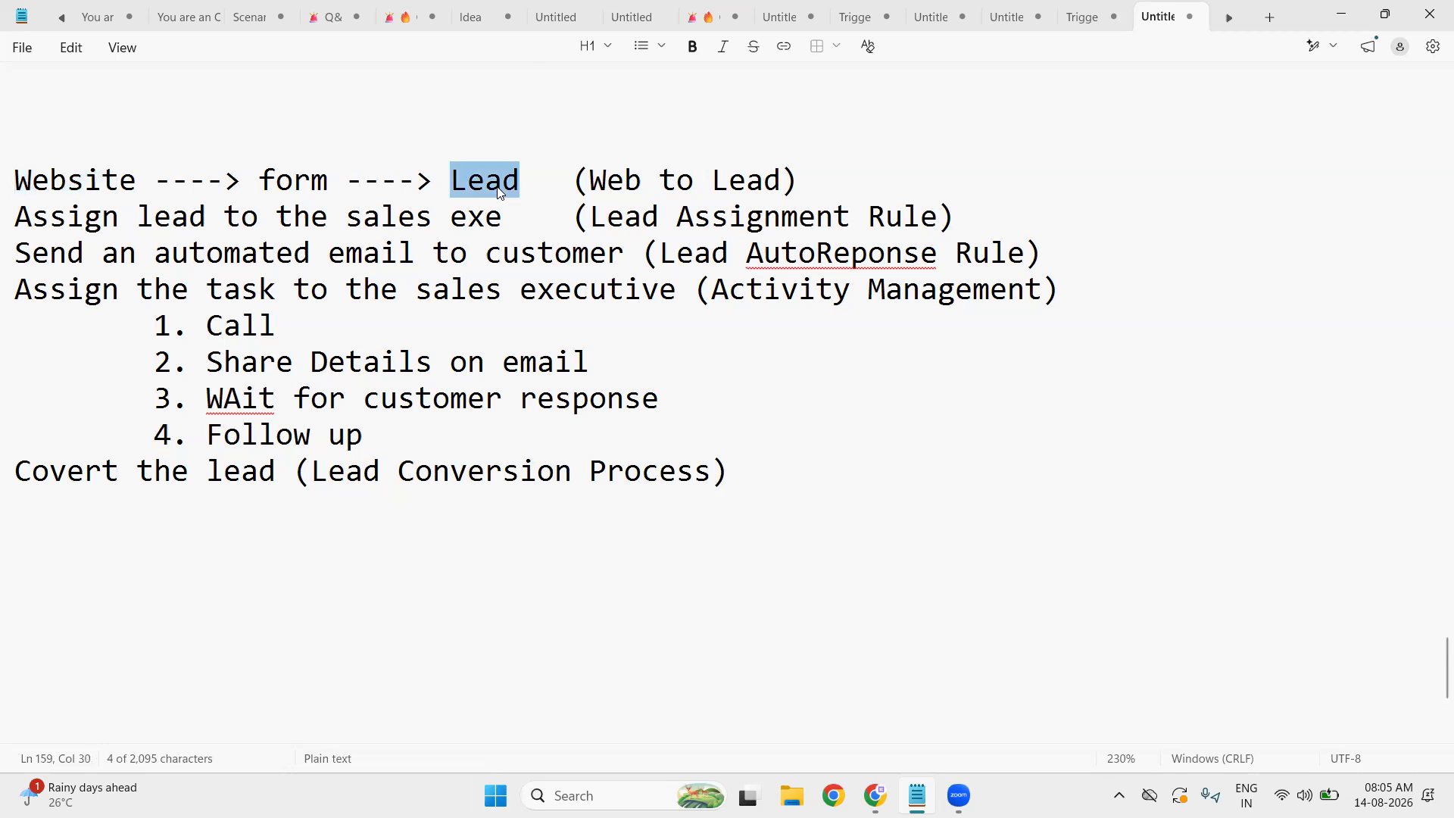
left_click(1342, 17)
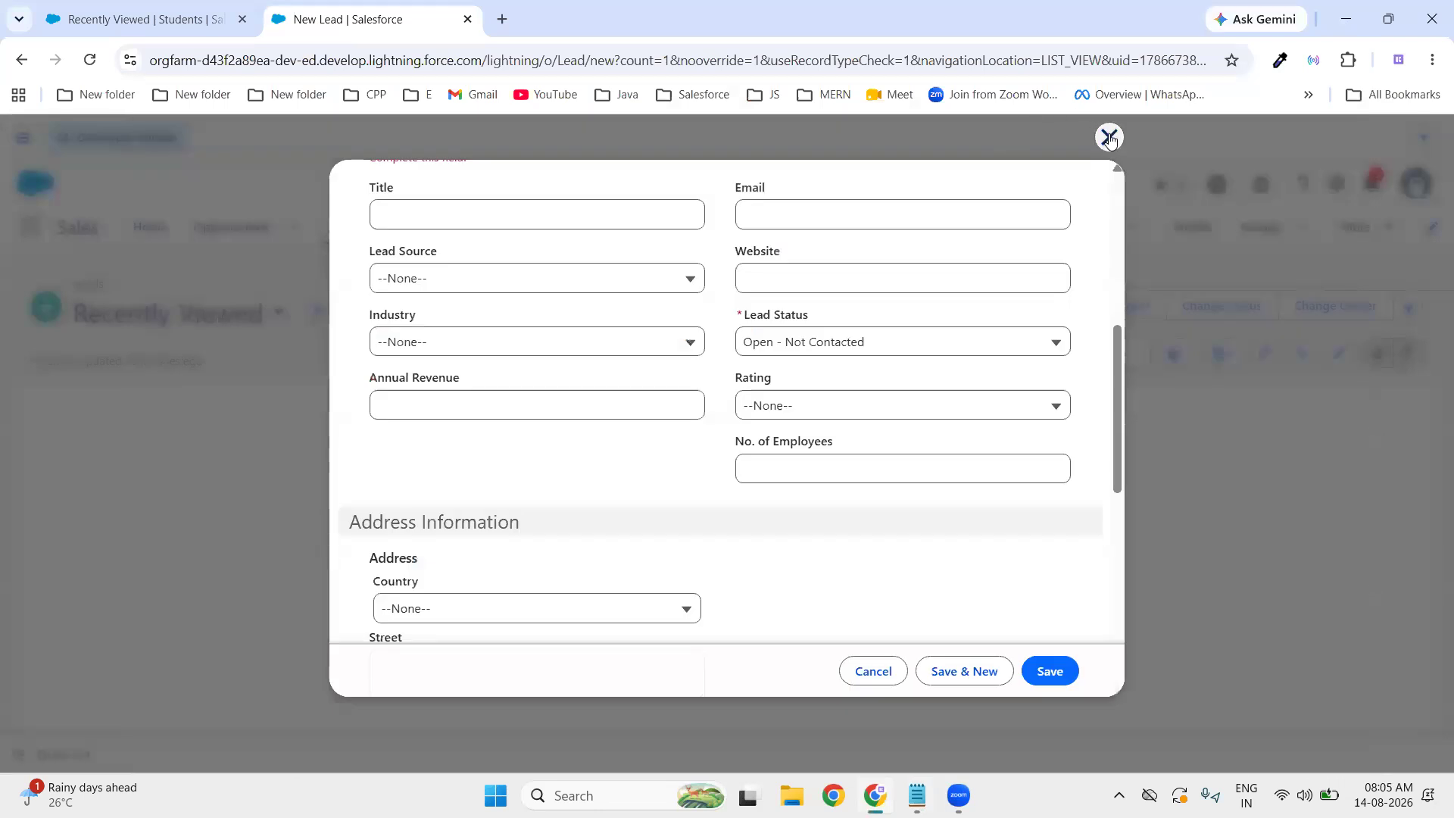
left_click(1109, 139)
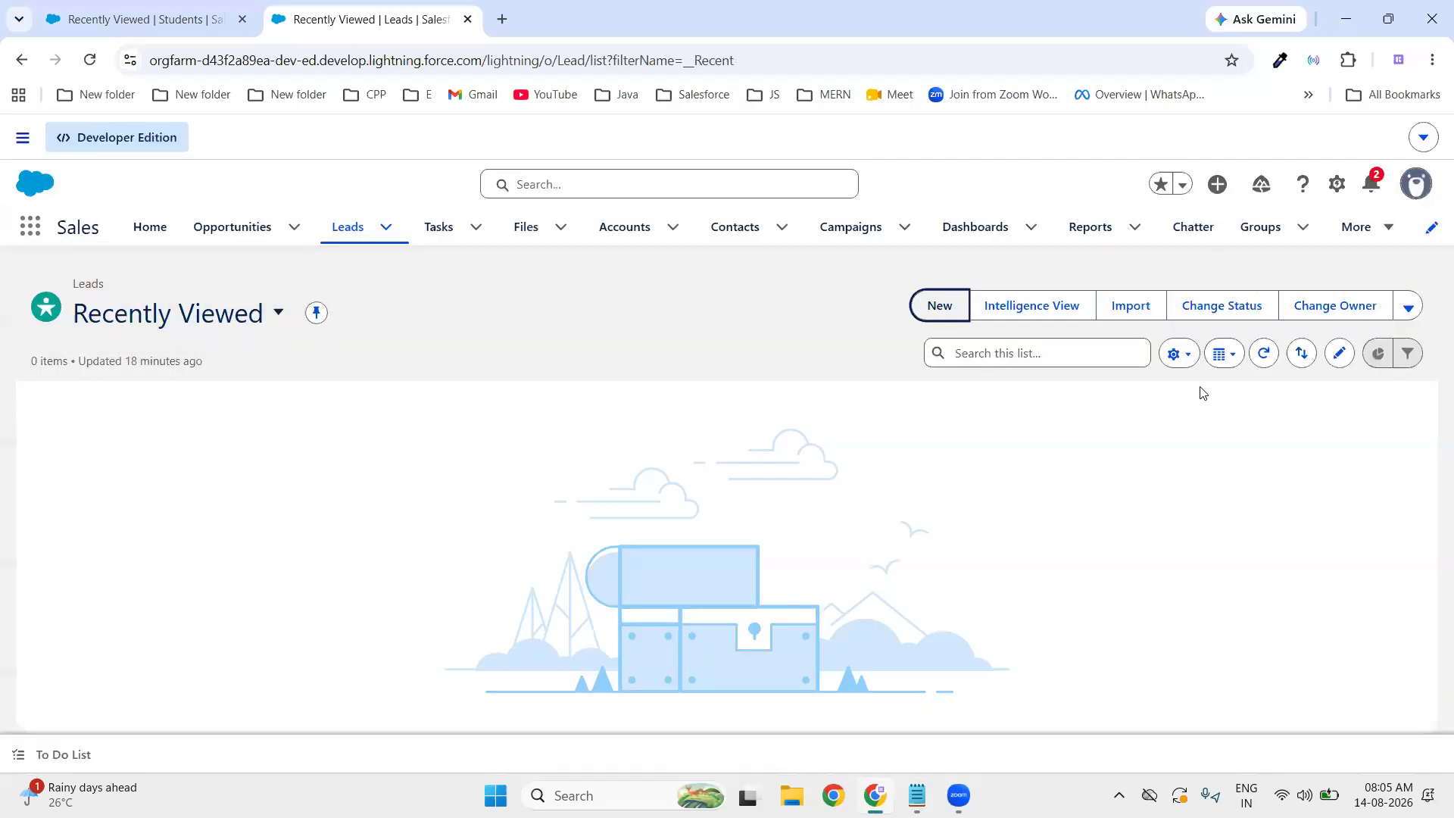
- Open Salesforce Setup from the gear menu and reach Web-to-Lead via a 'web' Quick Find search
left_click(1337, 185)
left_click(1284, 270)
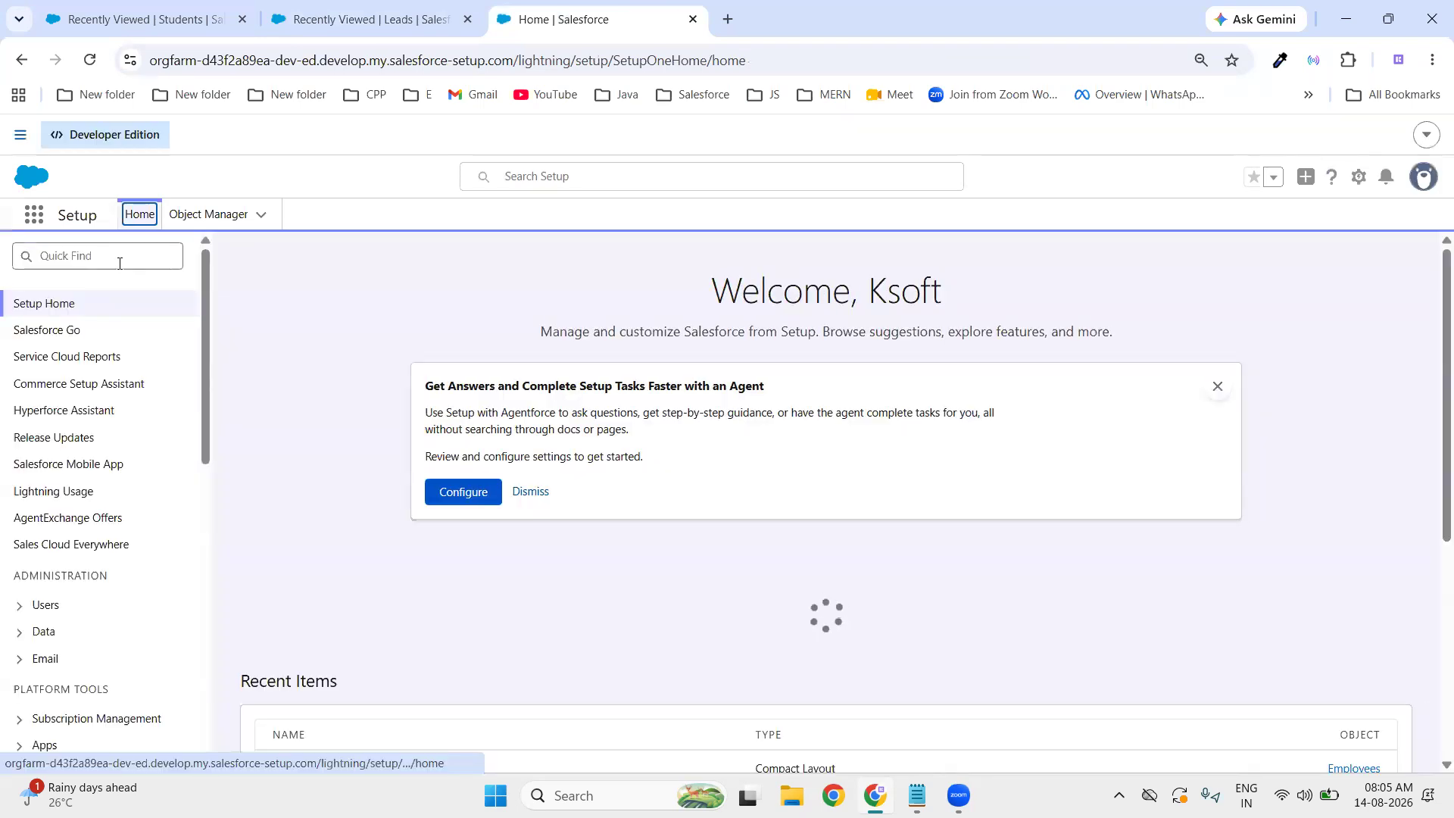
left_click(120, 259)
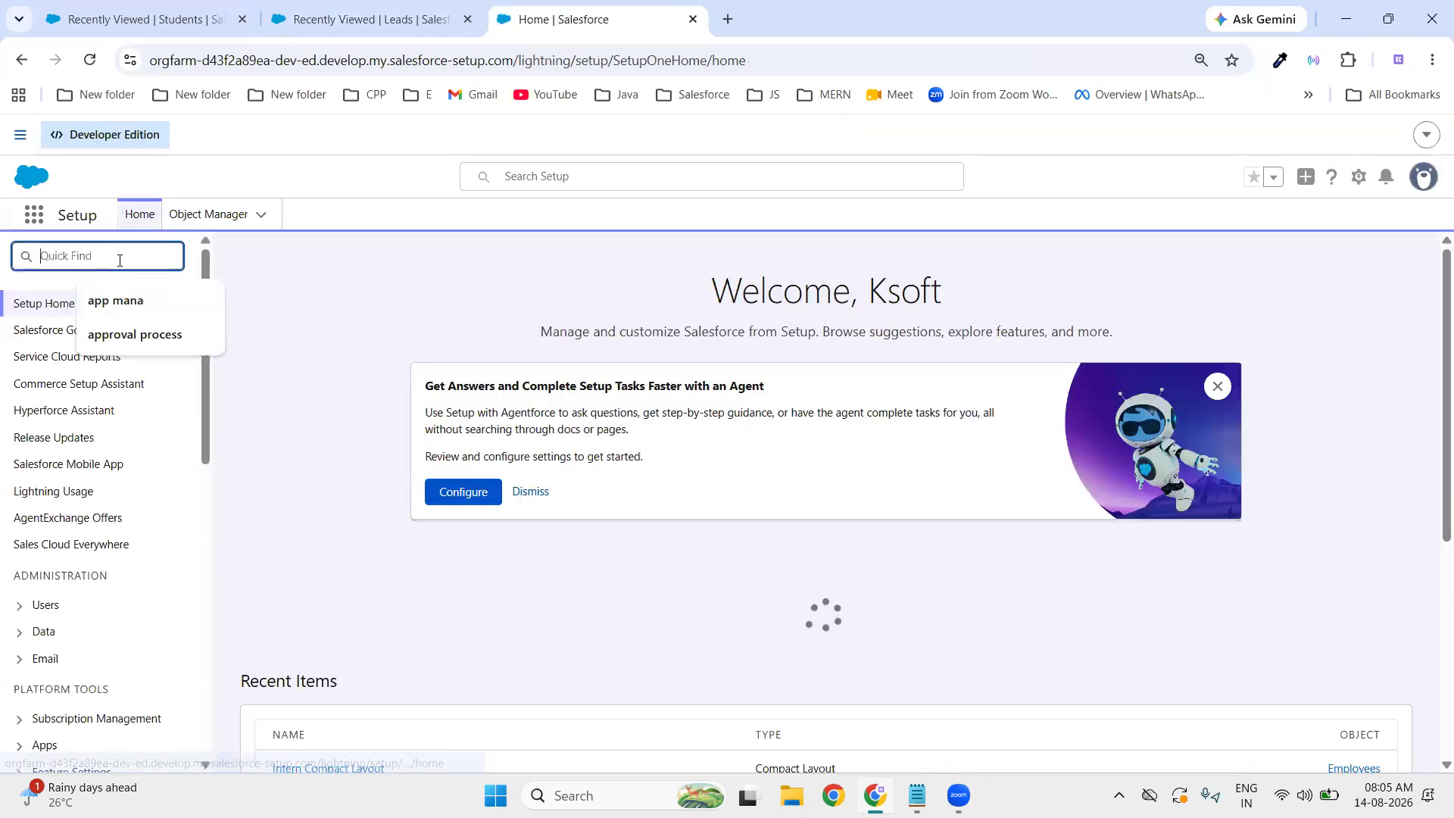
type("web to")
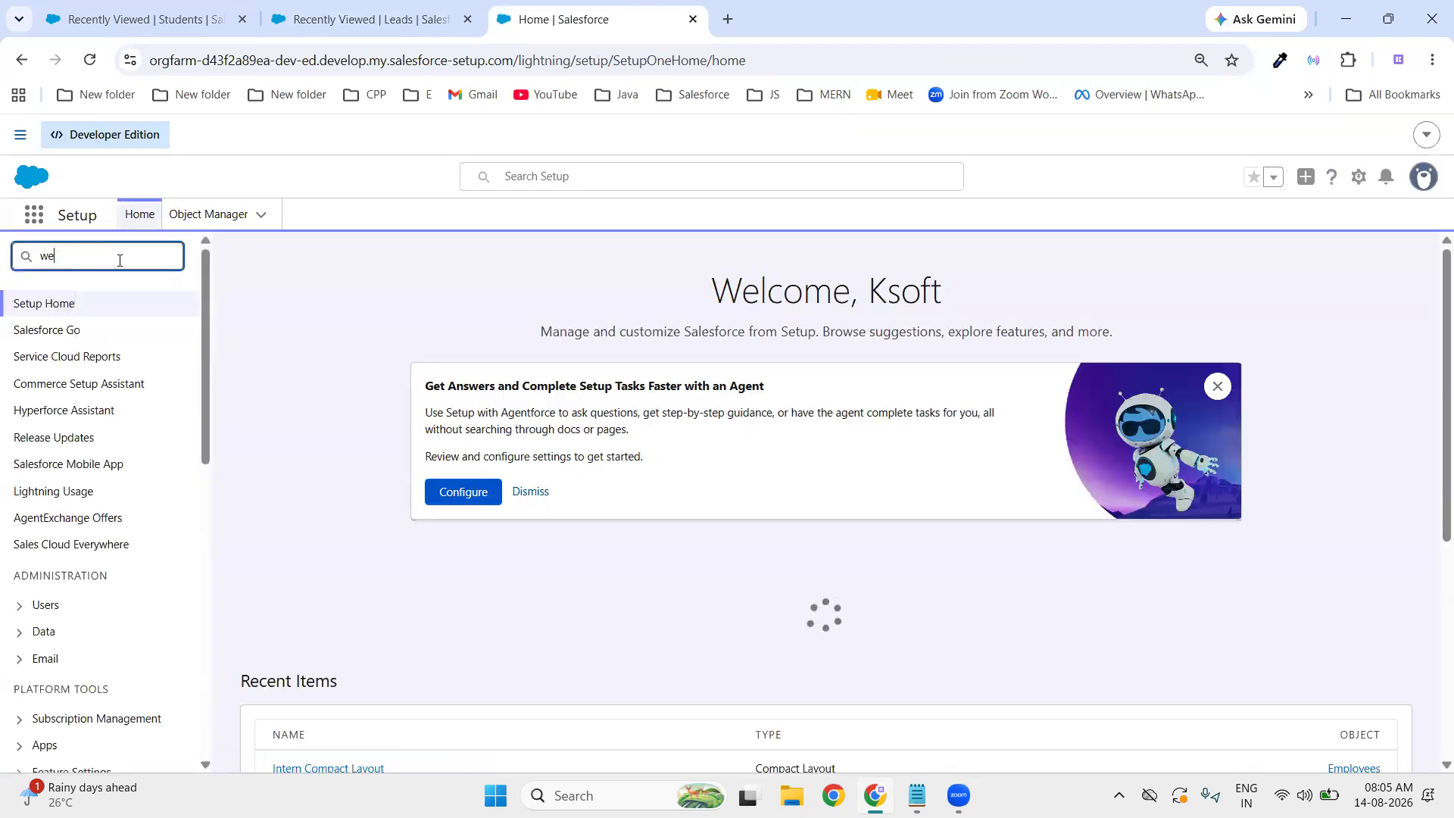
key("BackSpace")
key("BackSpace")
key("BackSpace")
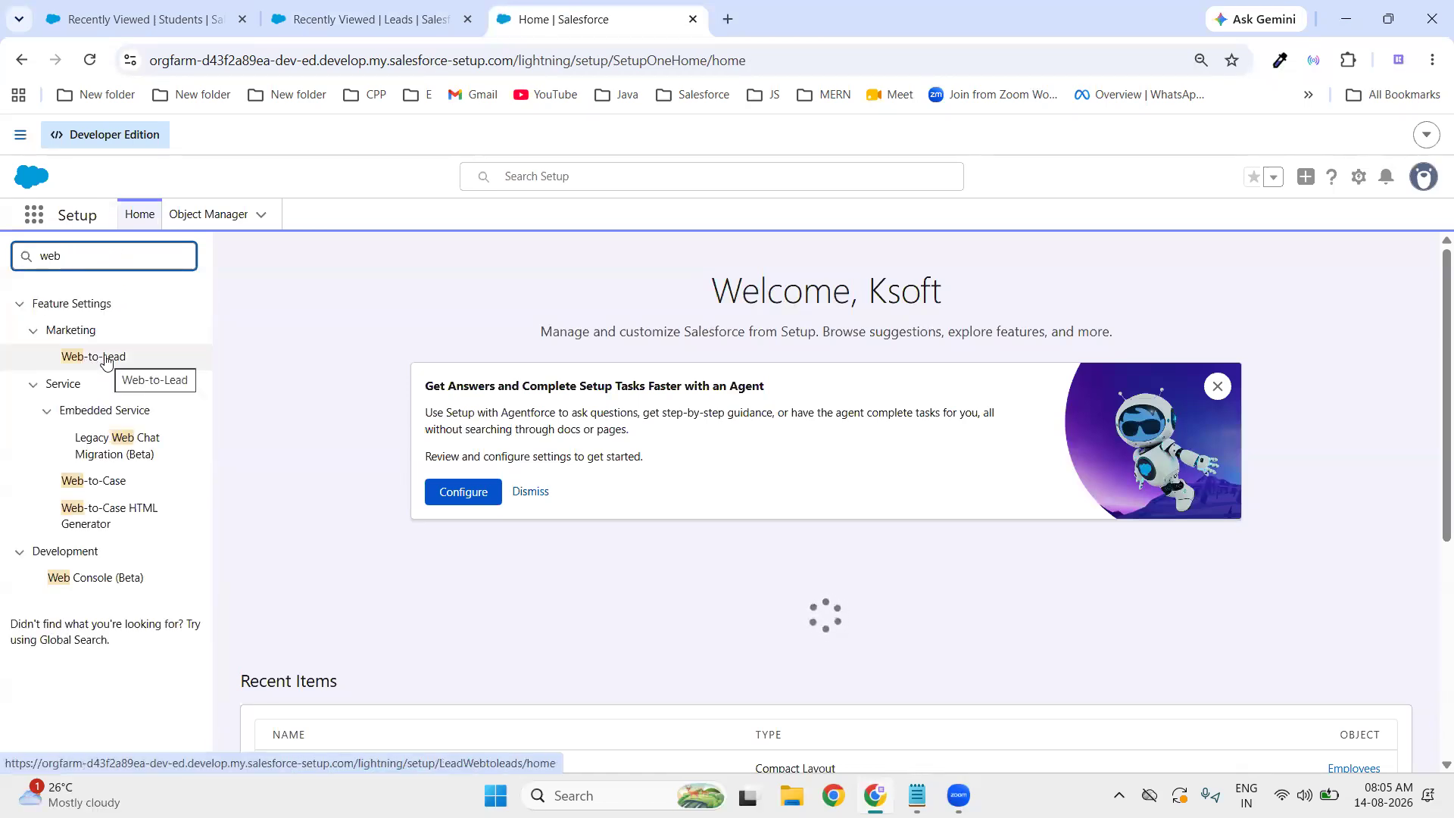
left_click(97, 357)
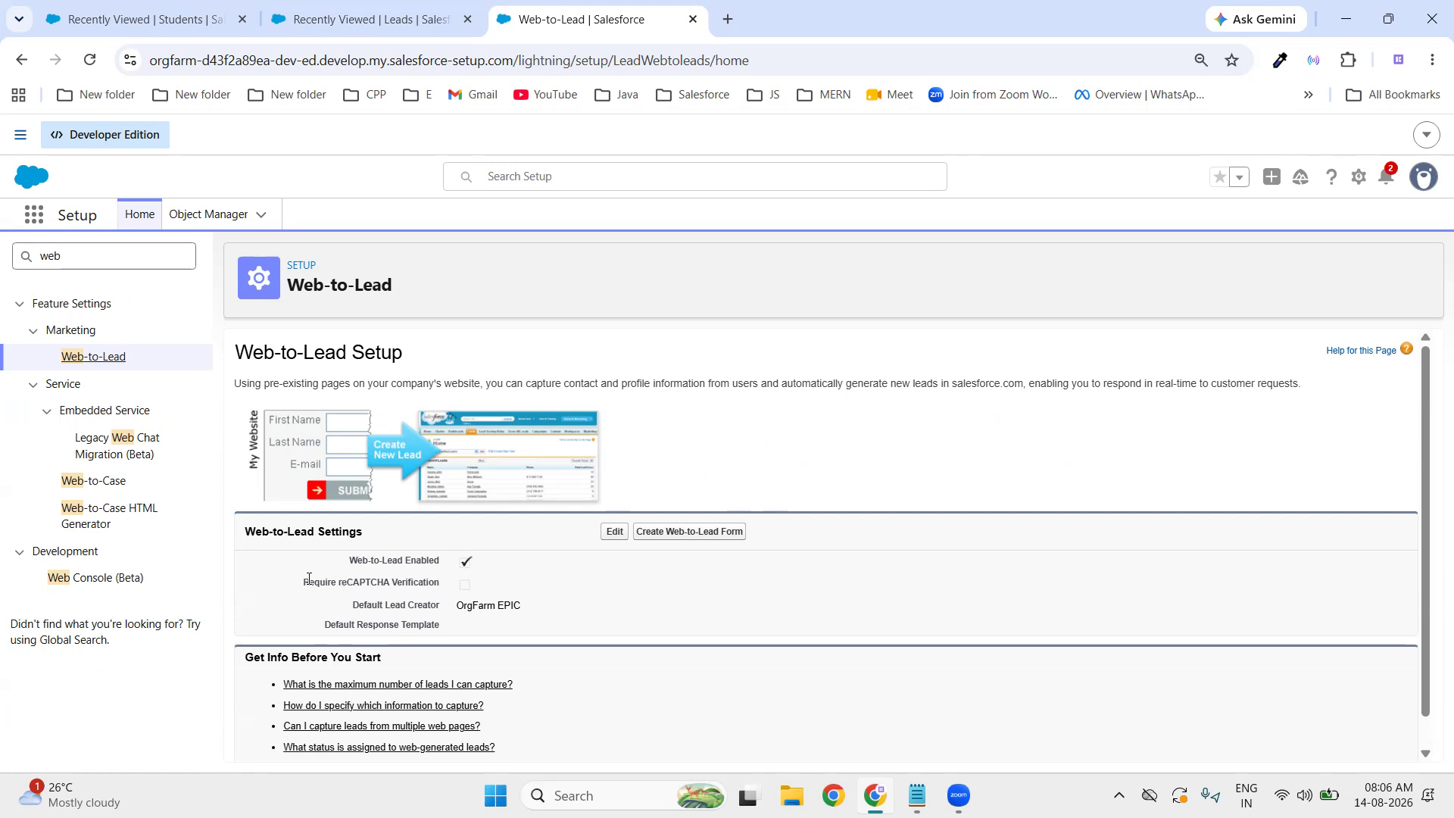
- Re-save Web-to-Lead Settings with Web-to-Lead enabled, then start Create Web-to-Lead Form
left_click_drag(249, 535, 422, 530)
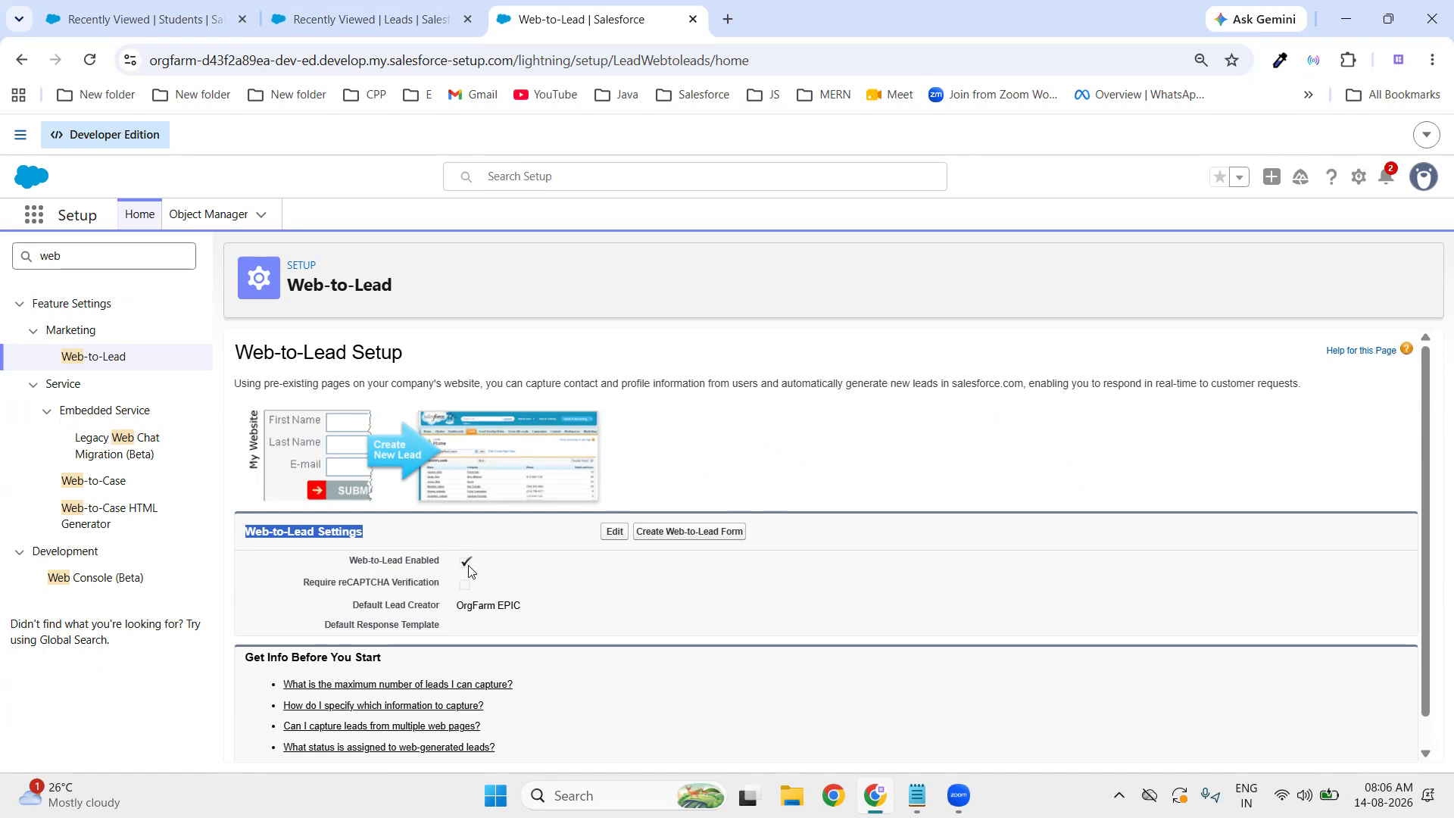
left_click(614, 534)
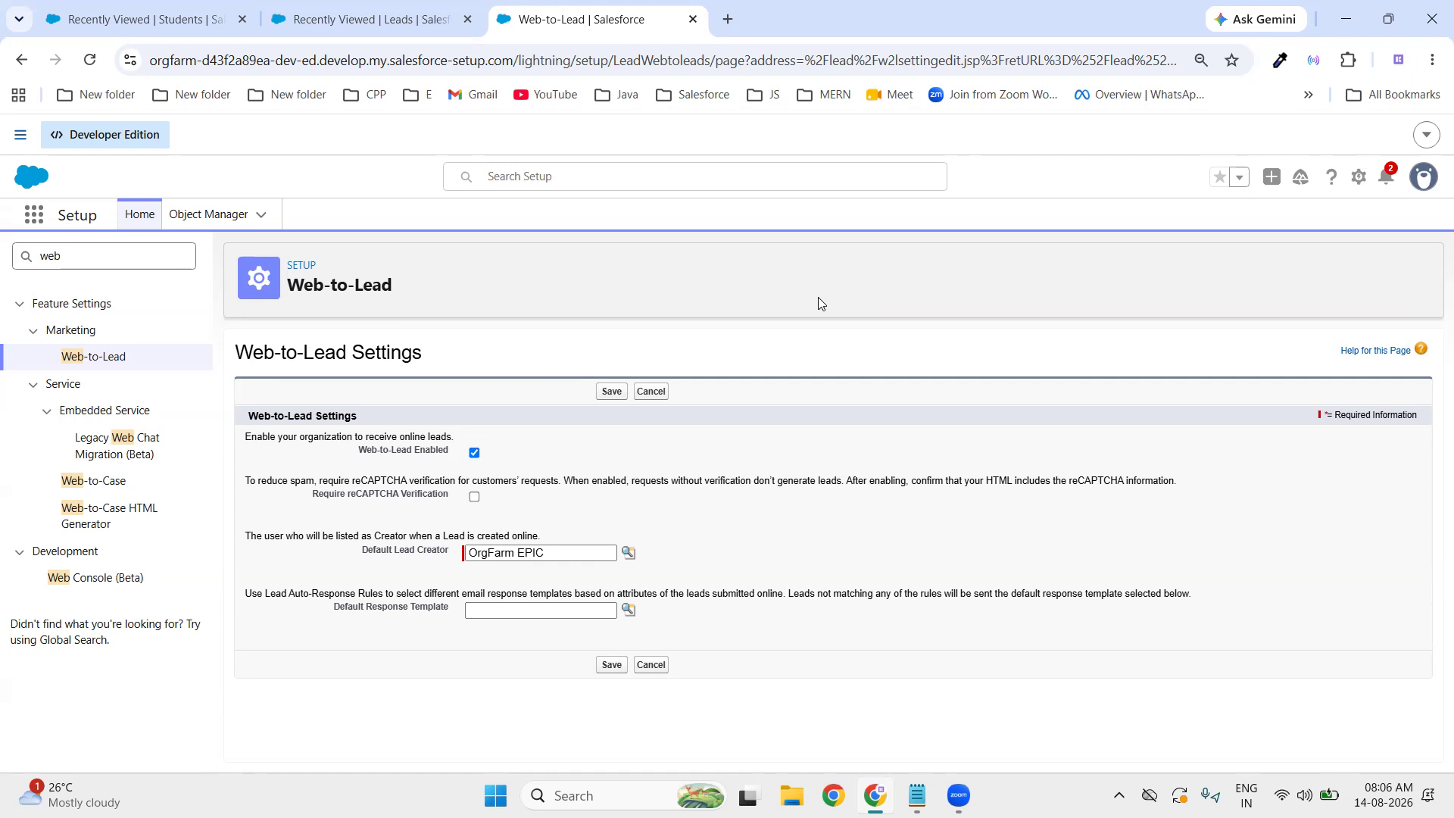
left_click(617, 393)
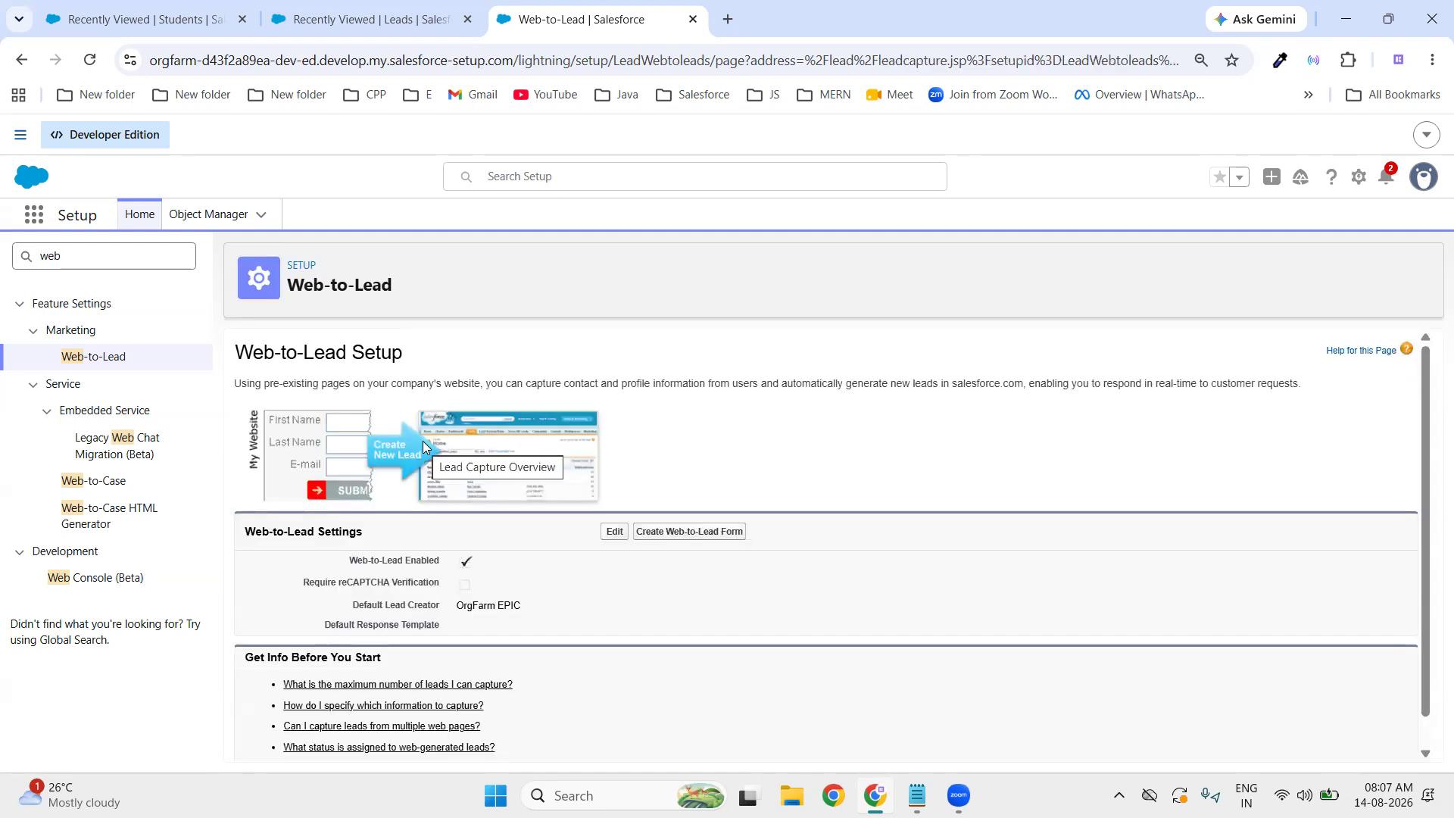
left_click(695, 532)
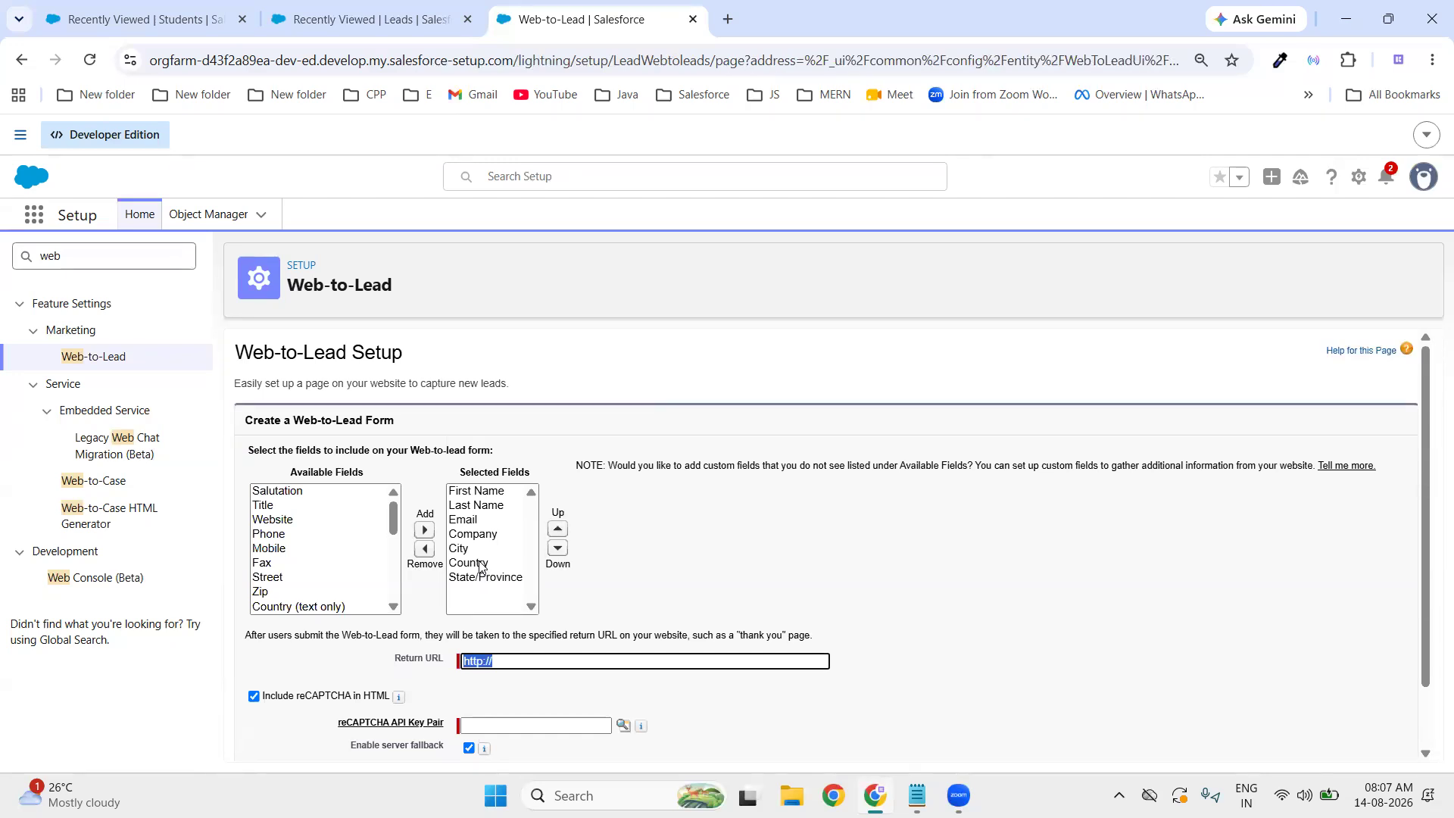
- Add Phone to the form's selected fields and move it up above Email
left_click(477, 493)
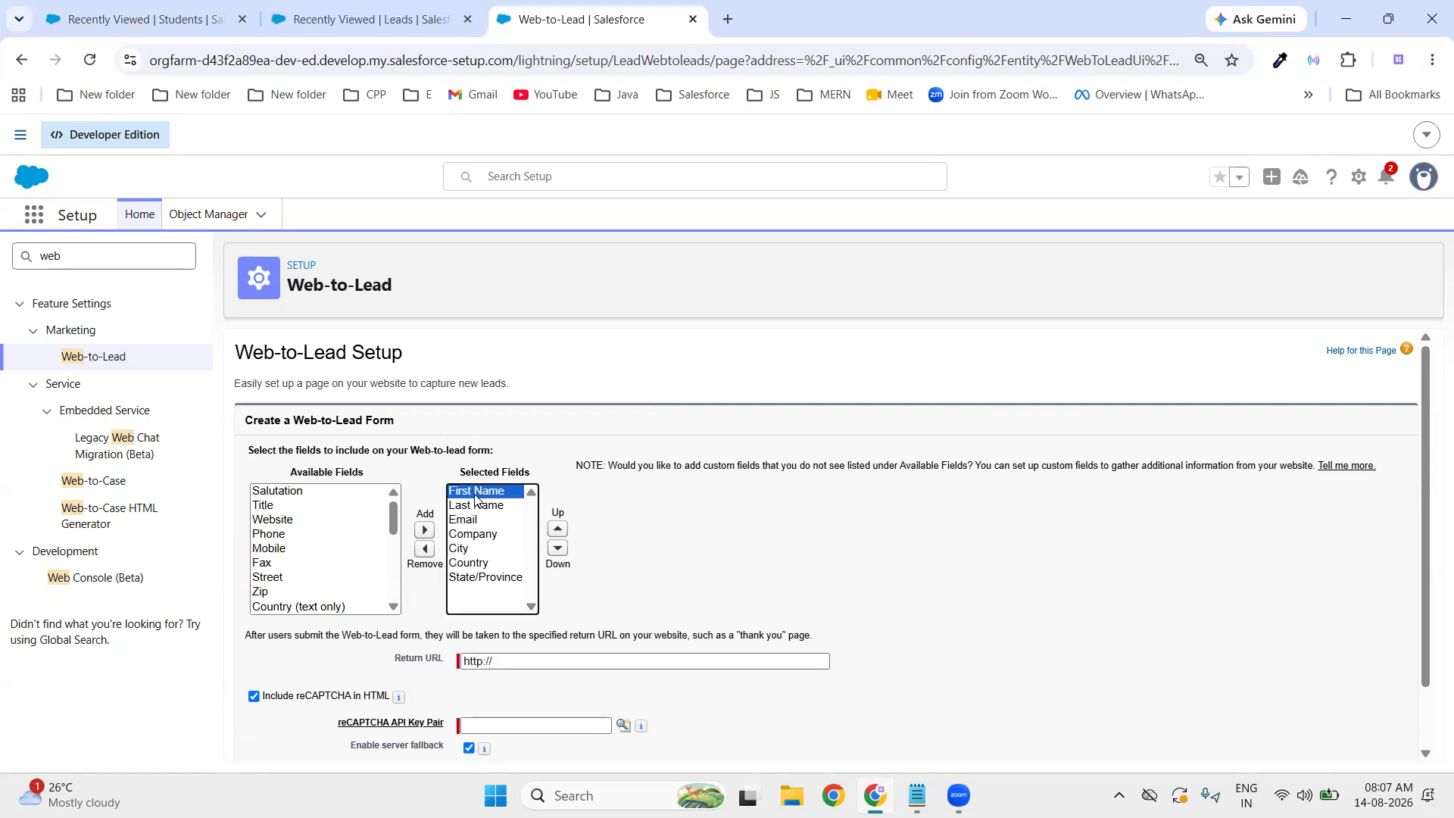
left_click(472, 508)
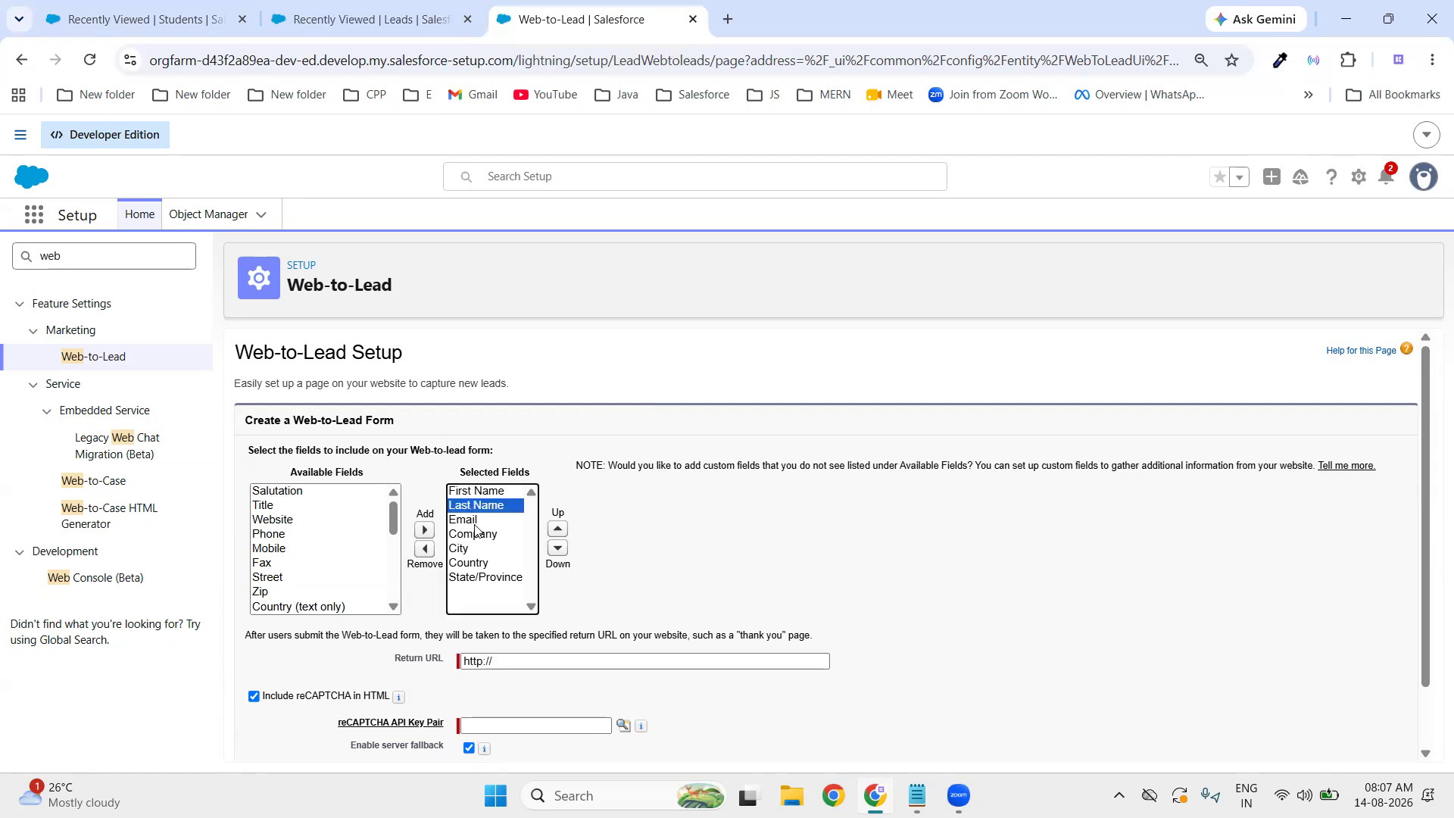
left_click(474, 525)
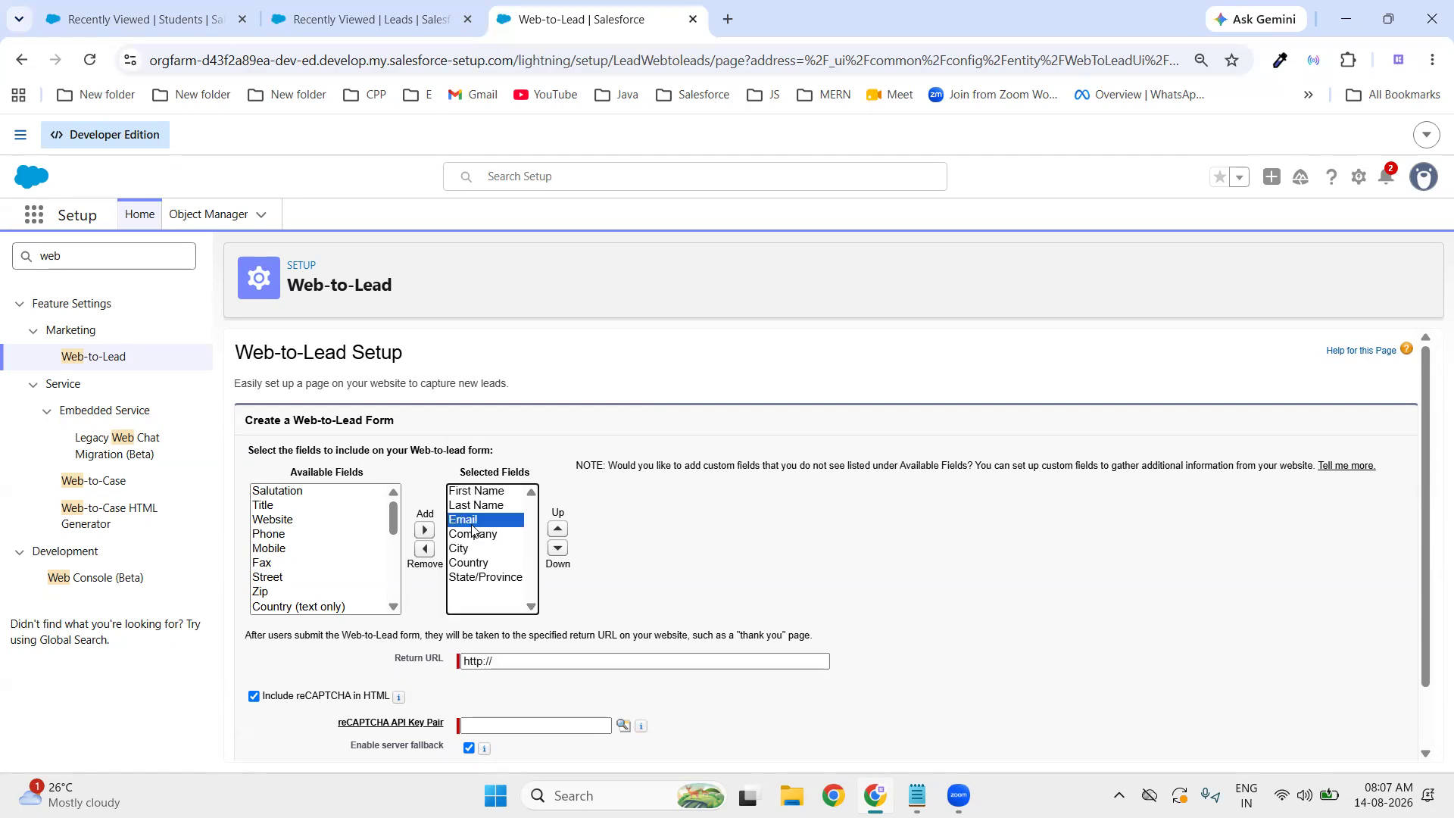
left_click(286, 536)
left_click(425, 530)
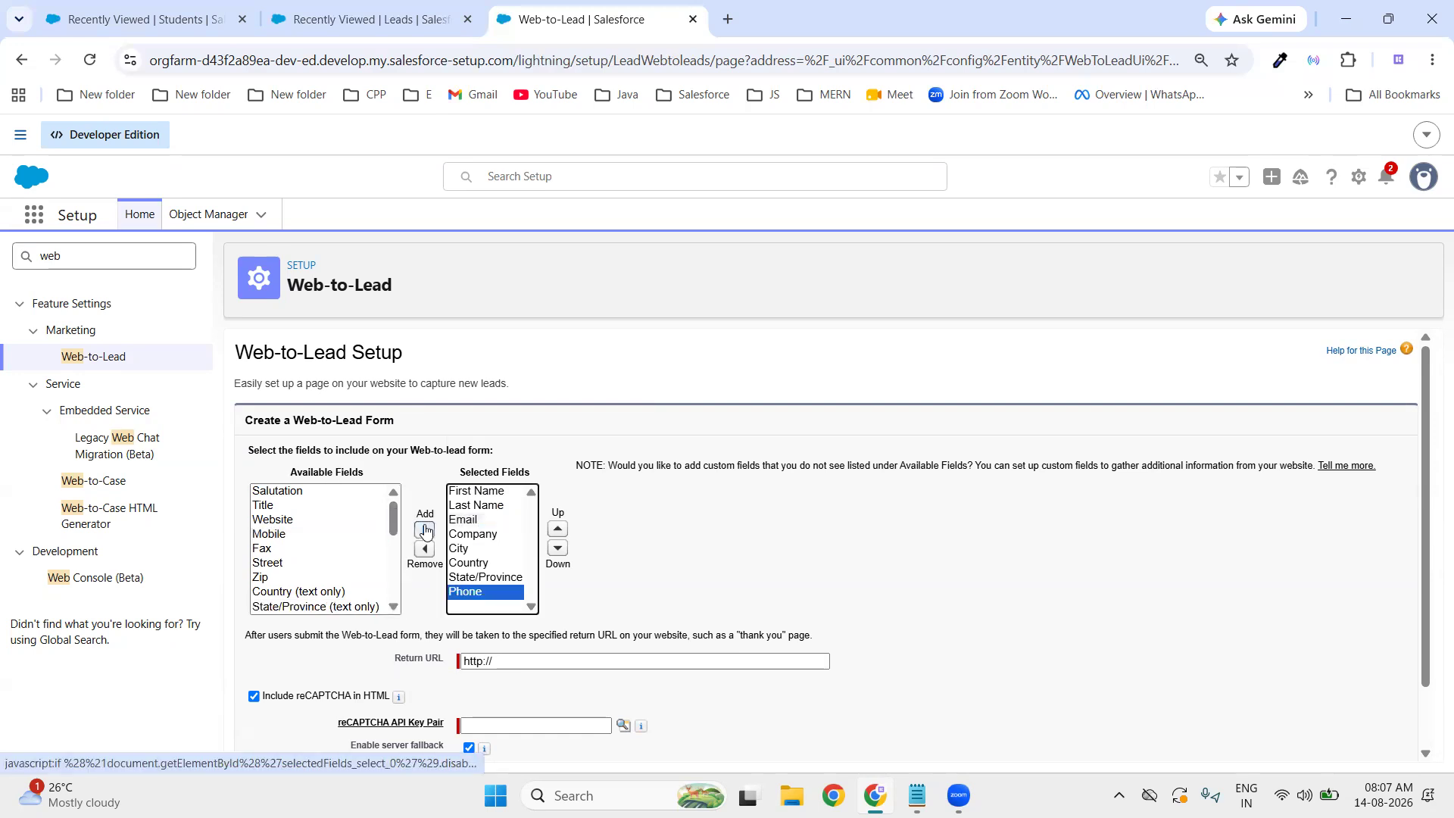
left_click(556, 529)
left_click(556, 530)
left_click(556, 530)
left_click(556, 530)
left_click(556, 530)
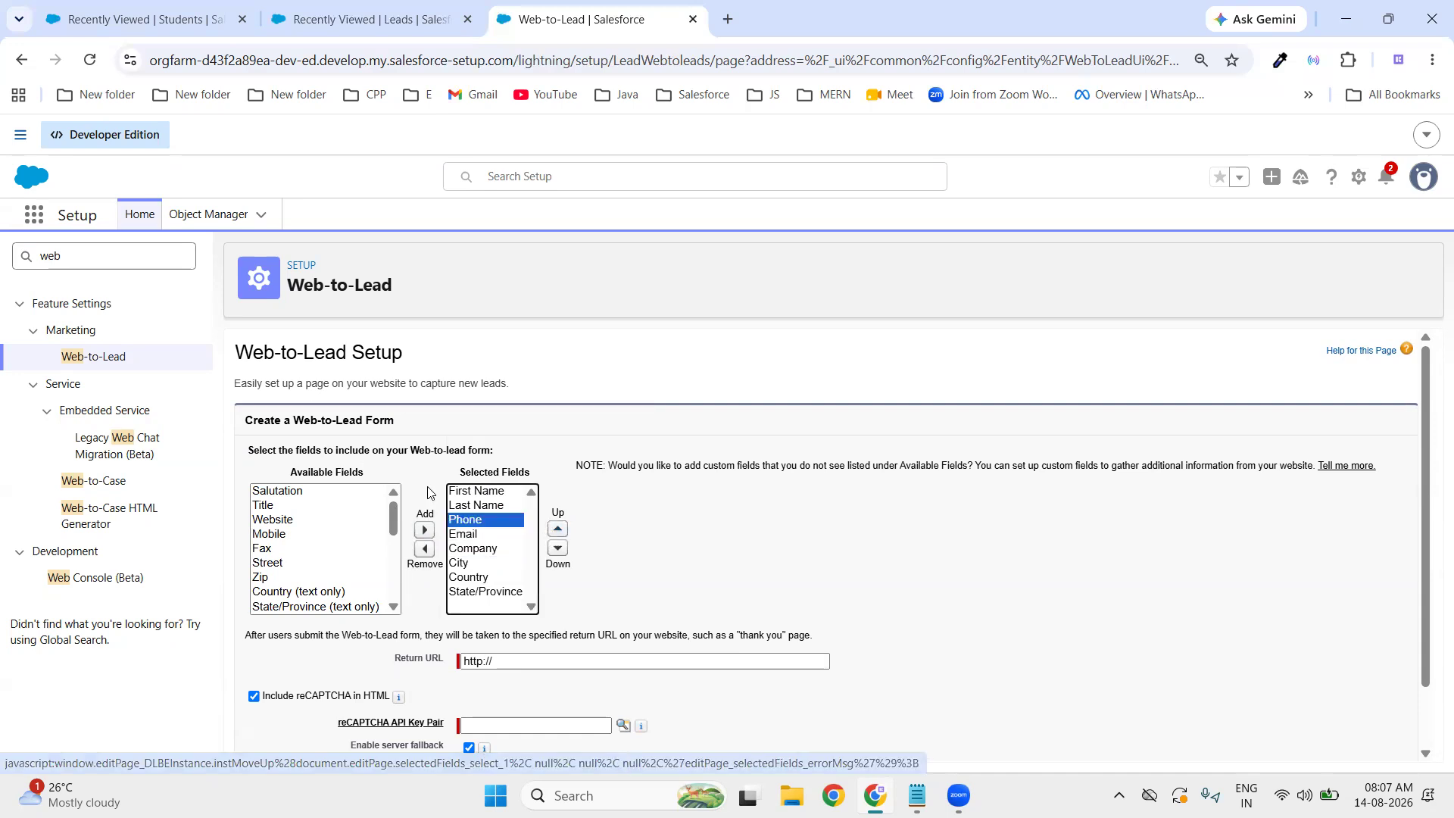
- Remove Country, City and State/Province from the selected fields
left_click(469, 551)
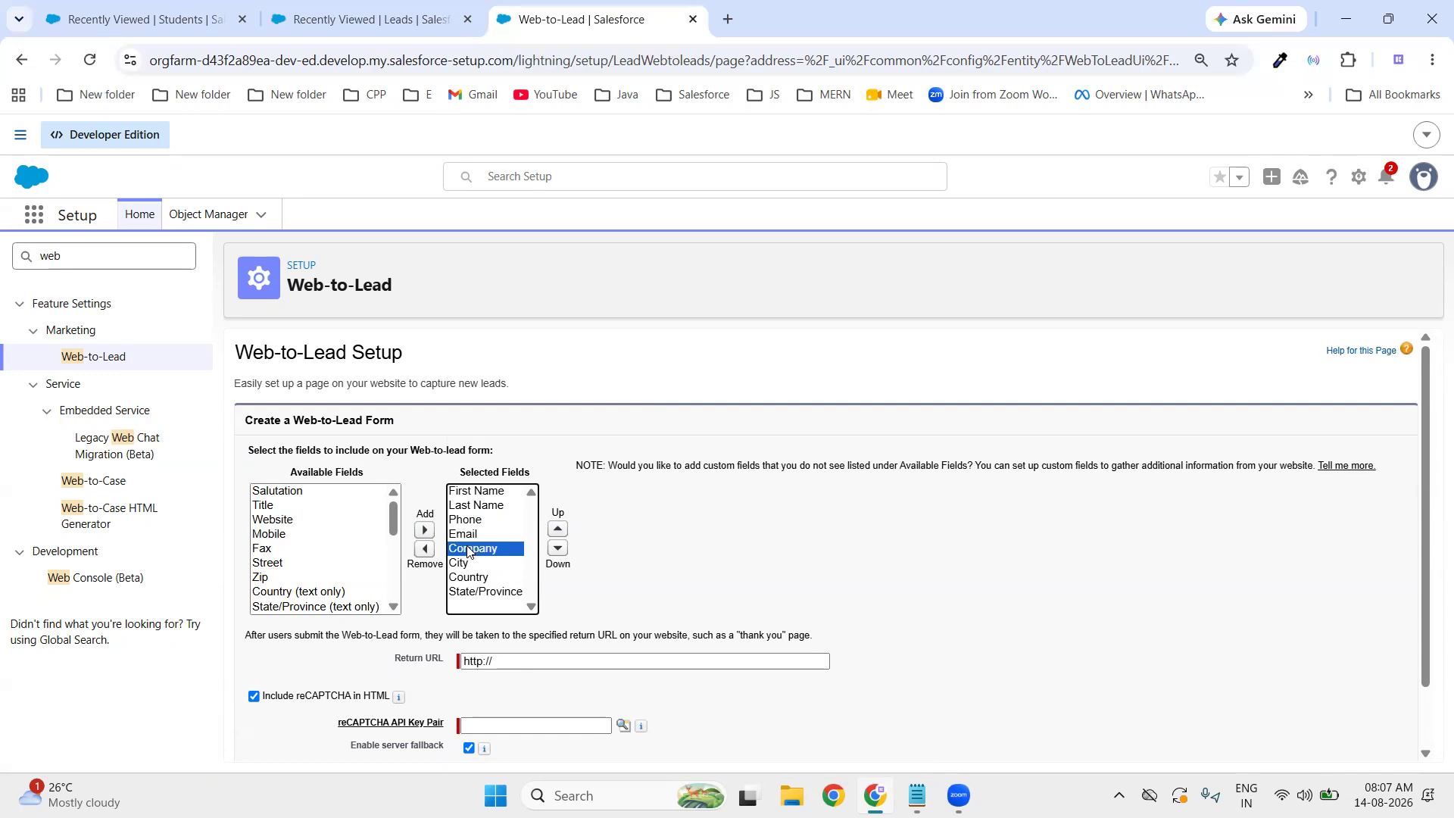
left_click(469, 564)
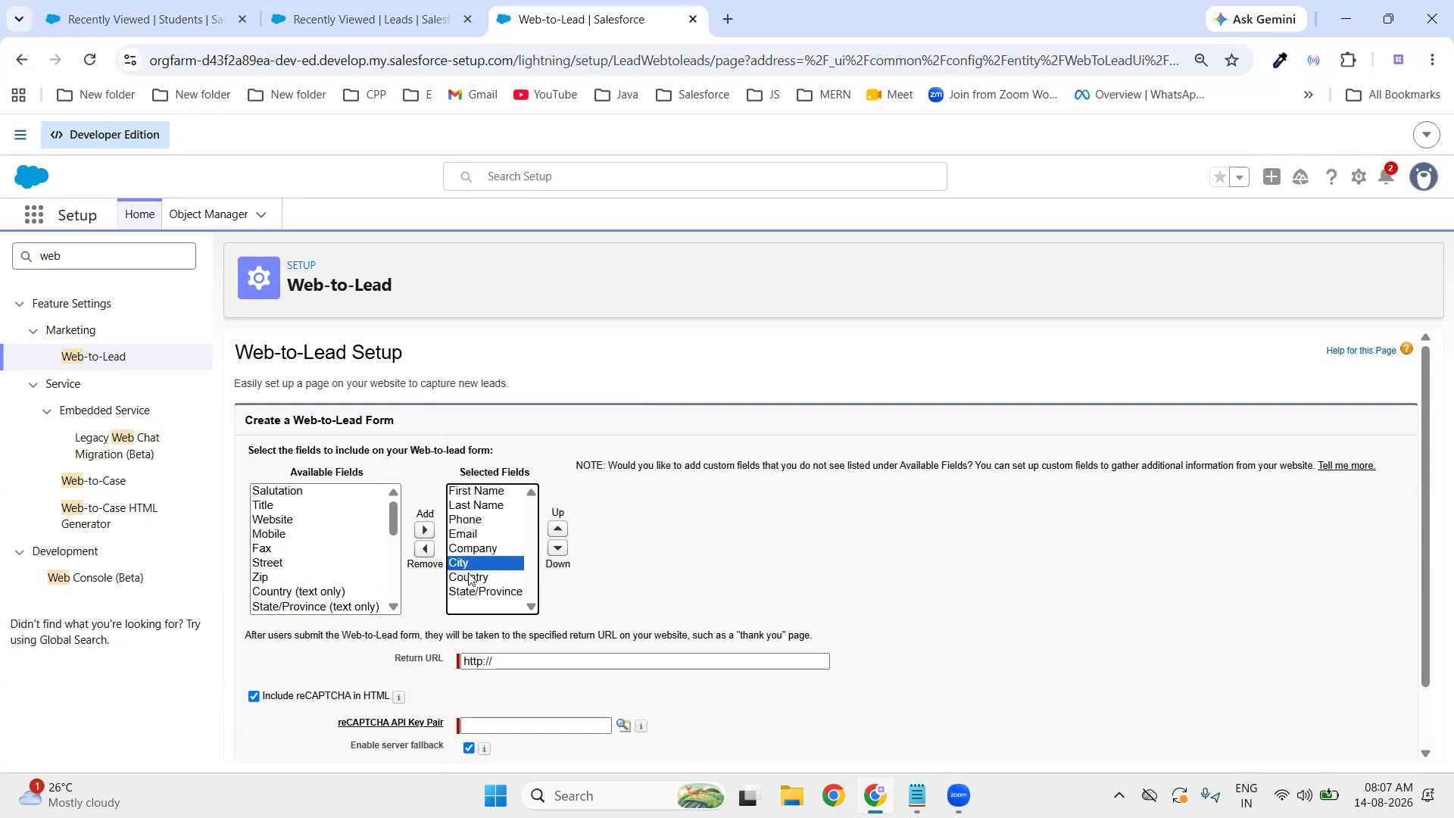
left_click(469, 579)
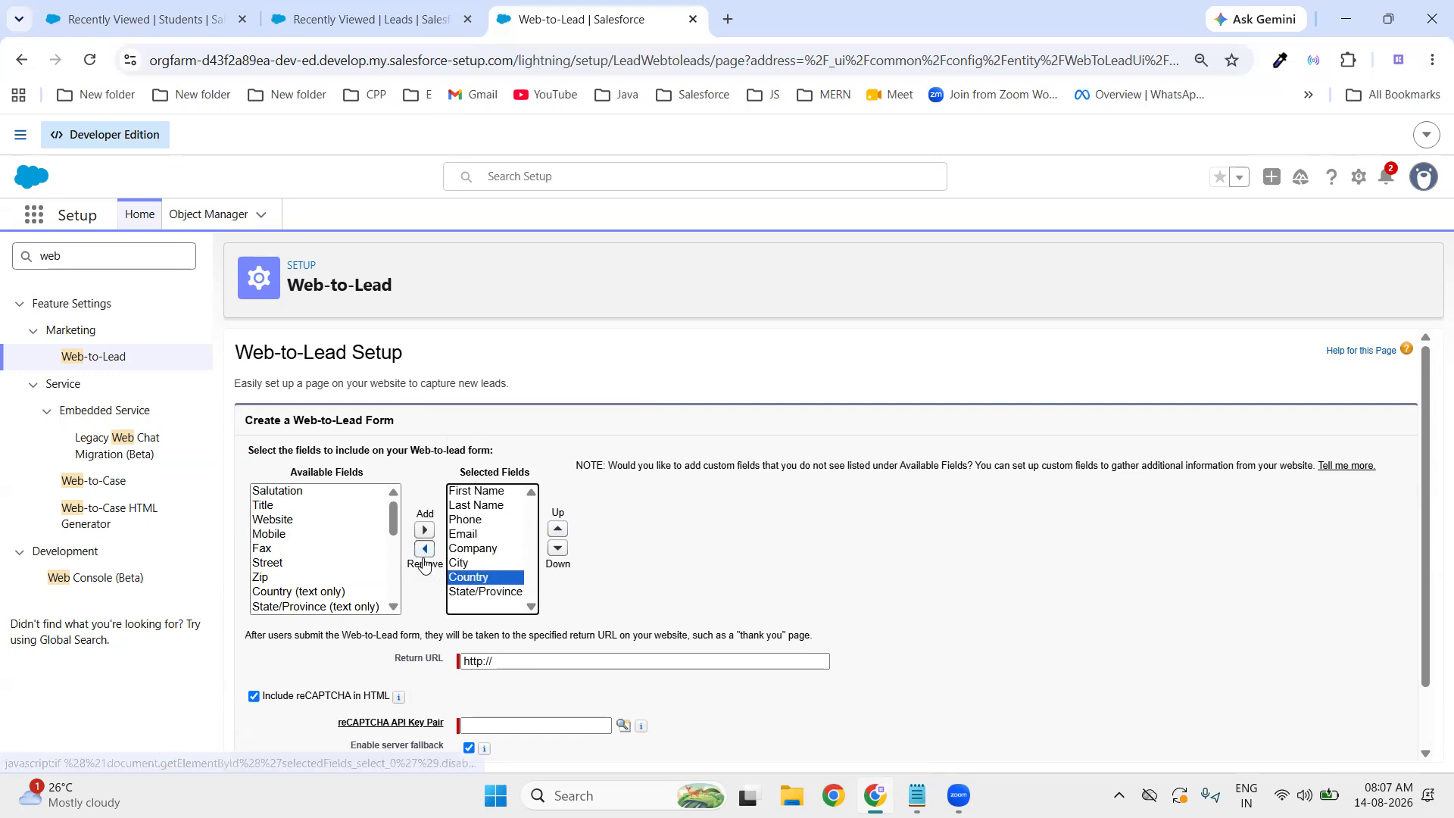
left_click(424, 551)
left_click(460, 564)
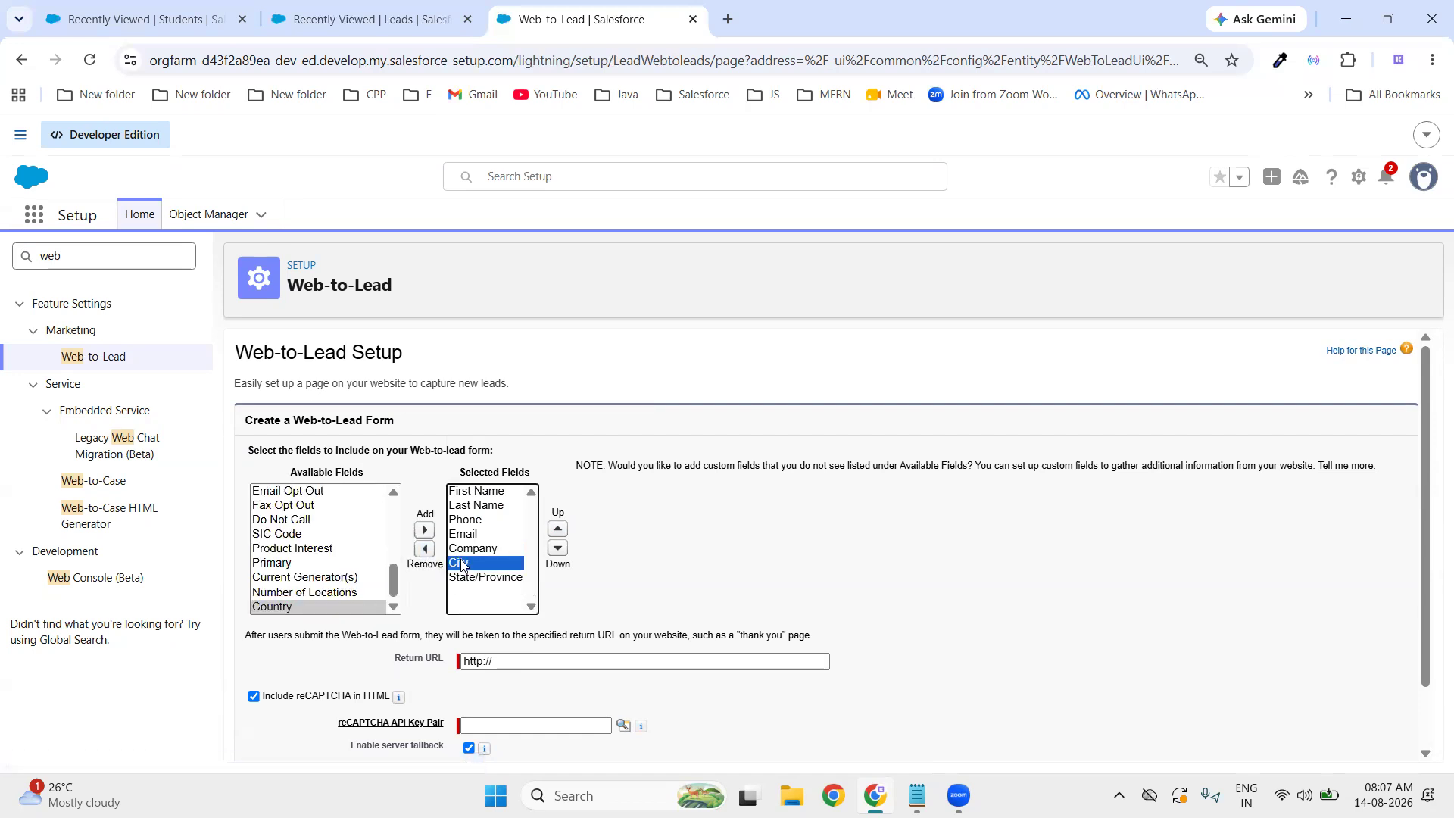
left_click(424, 551)
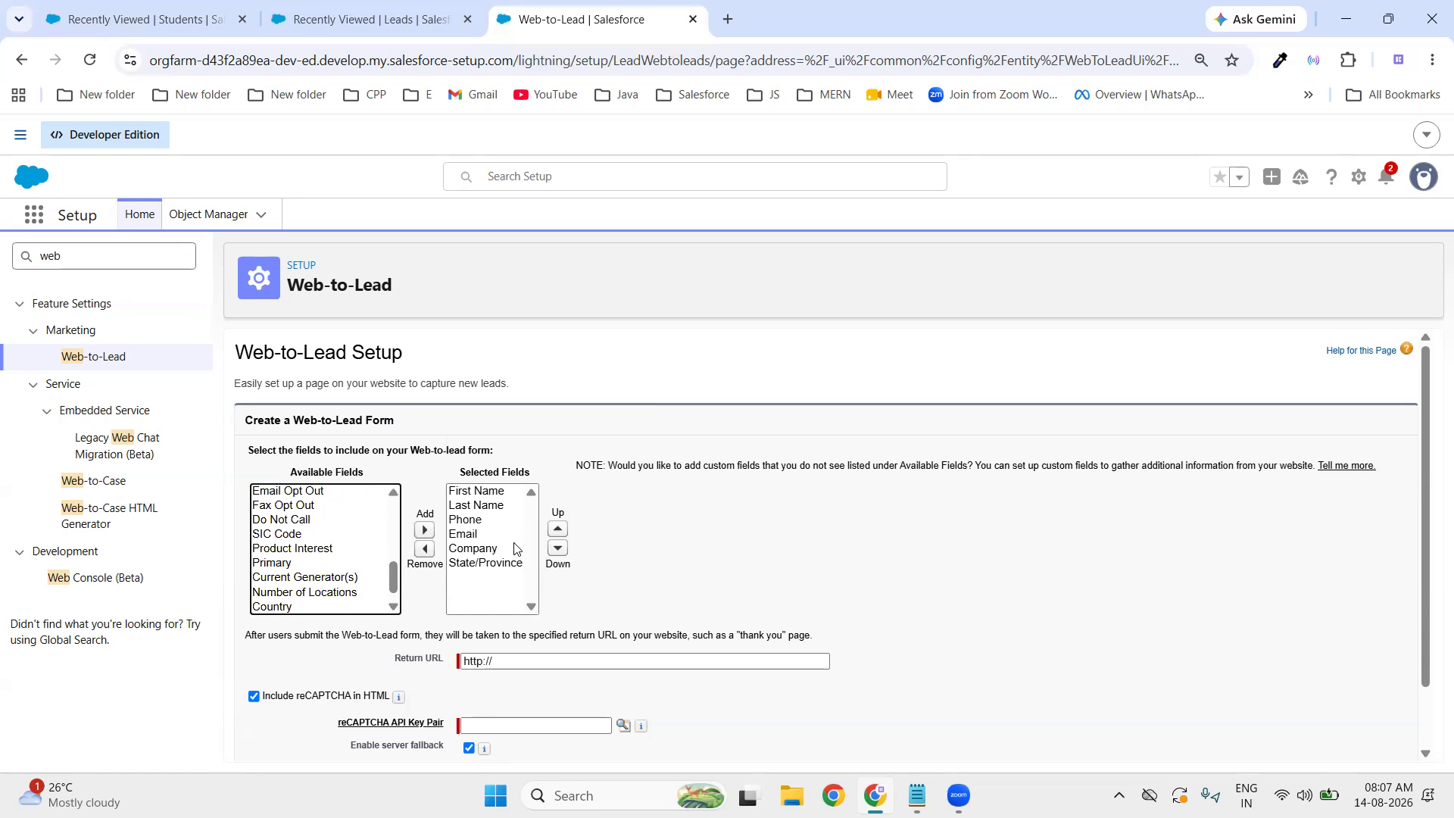
left_click(497, 564)
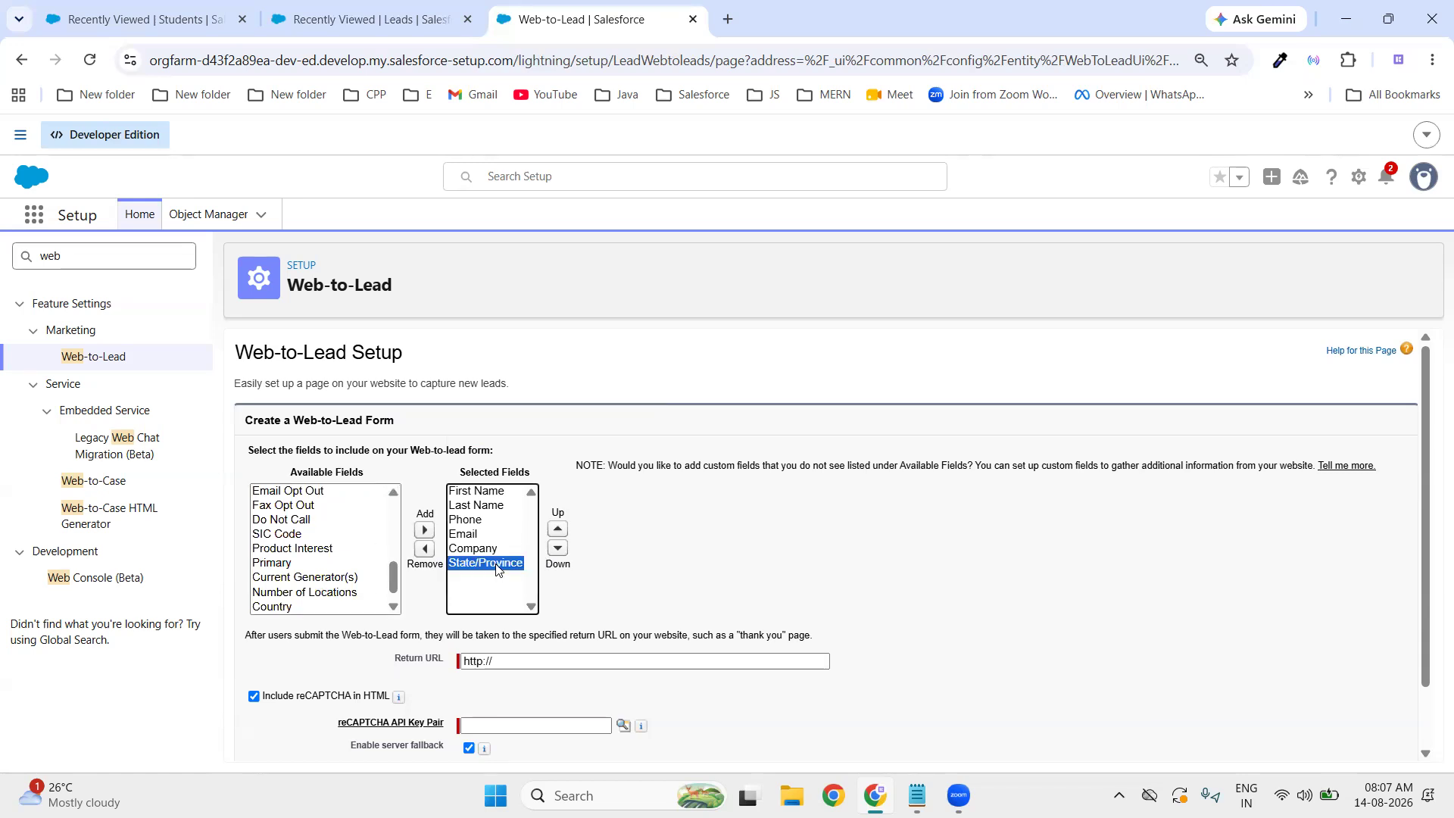
left_click(424, 549)
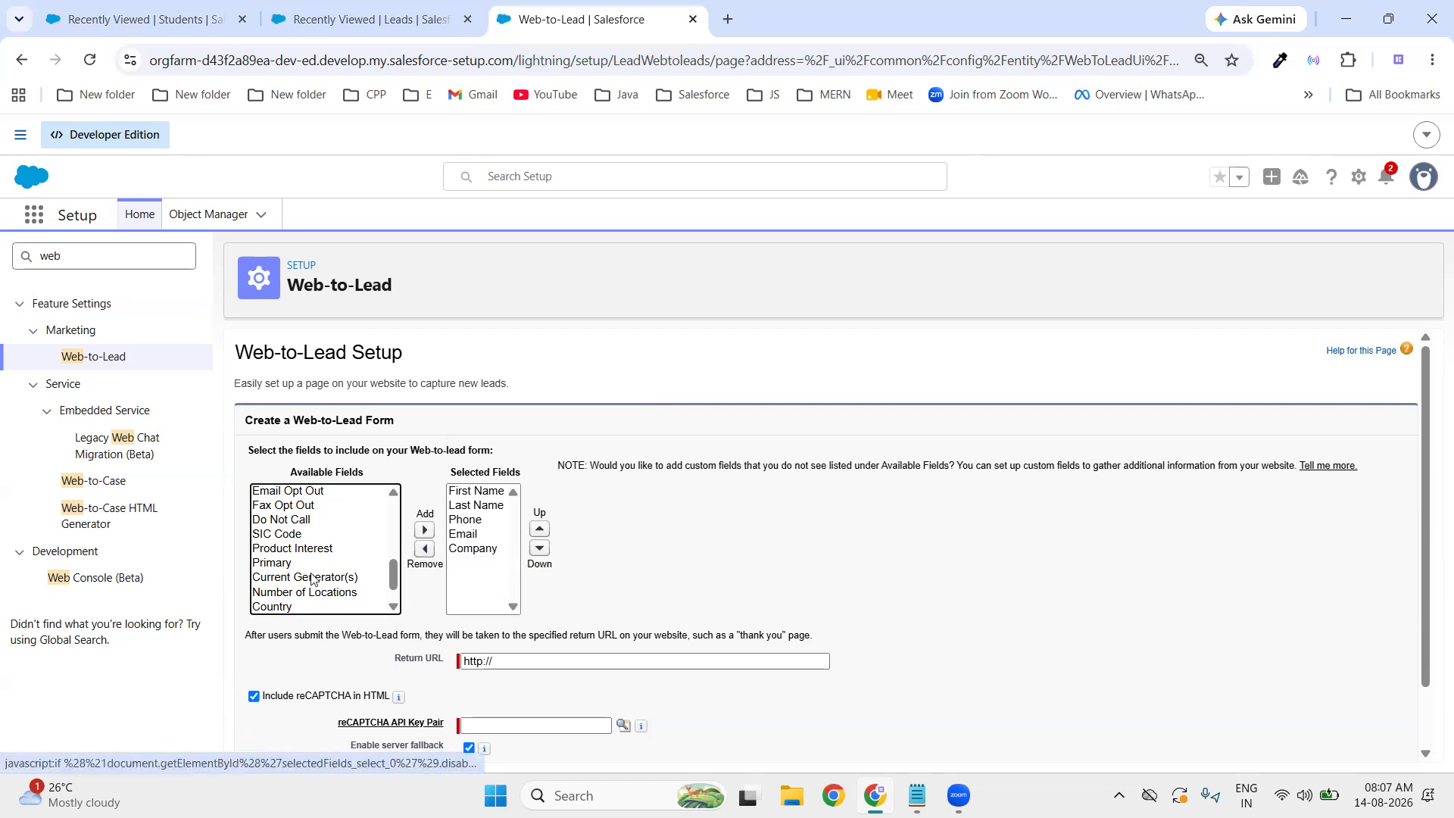
- Re-add City as the last form field and begin editing the return URL
scroll(310, 579, "down", 1)
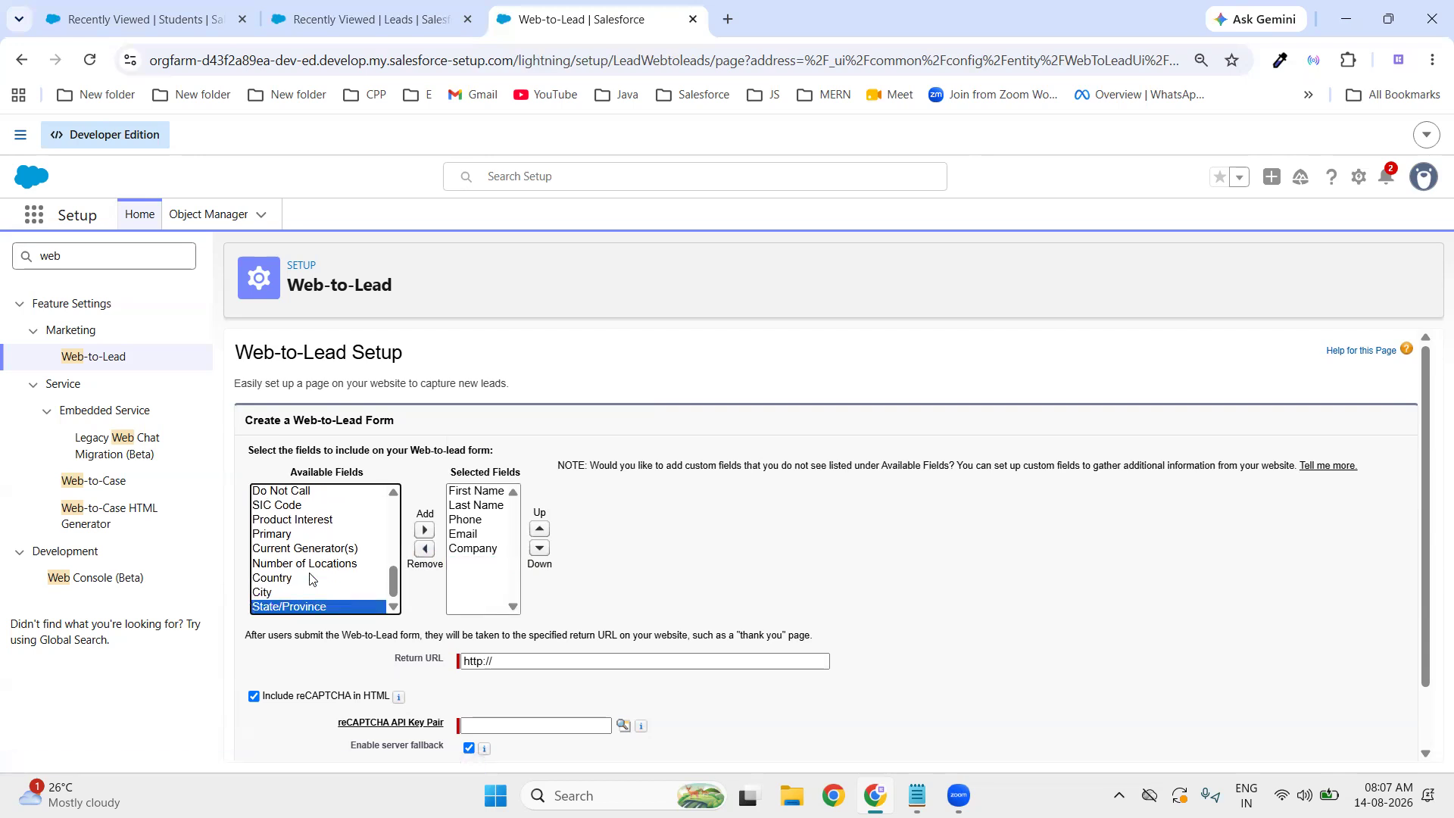
left_click(286, 593)
scroll(334, 560, "down", 1)
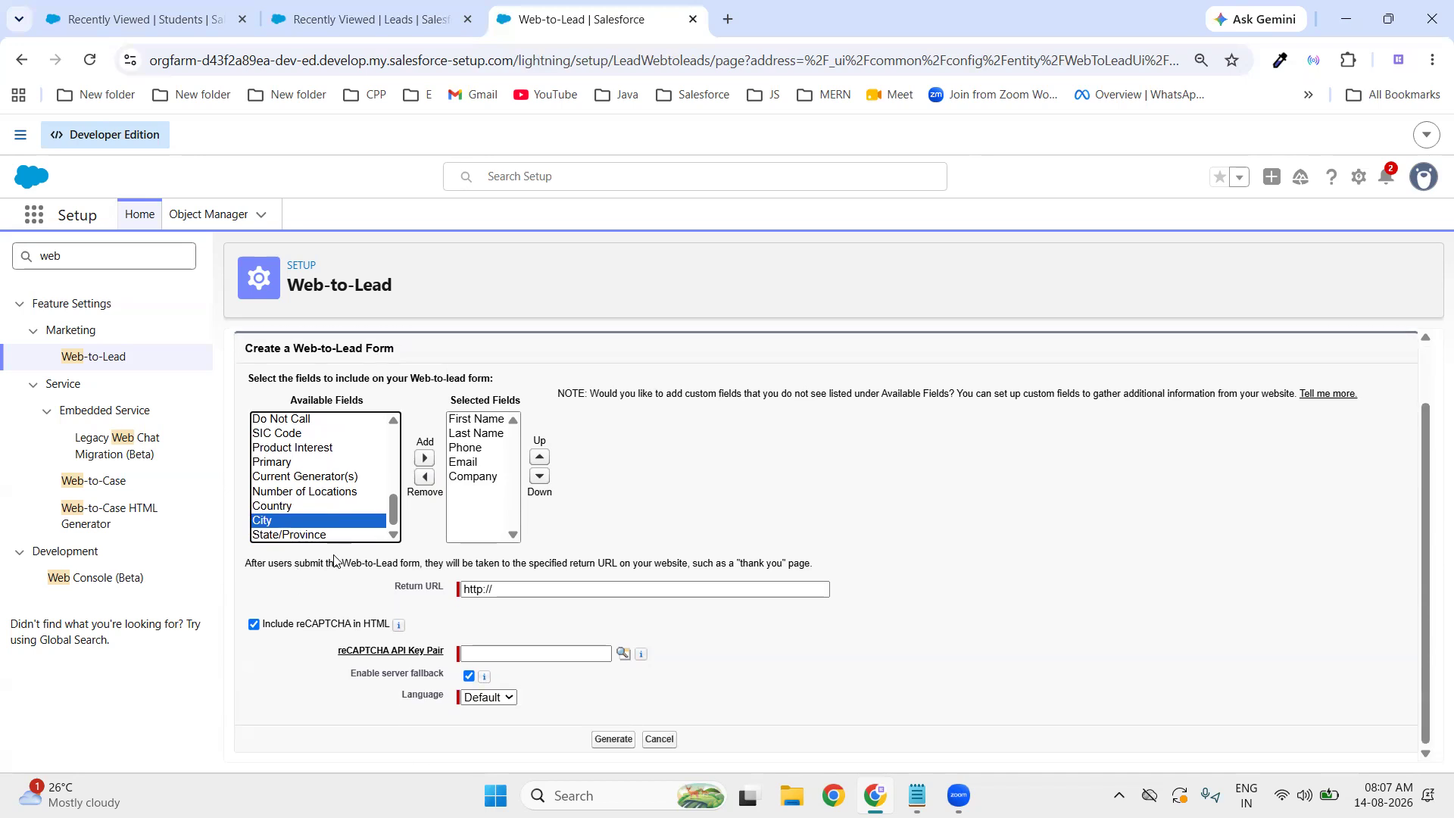
left_click(424, 458)
left_click(662, 478)
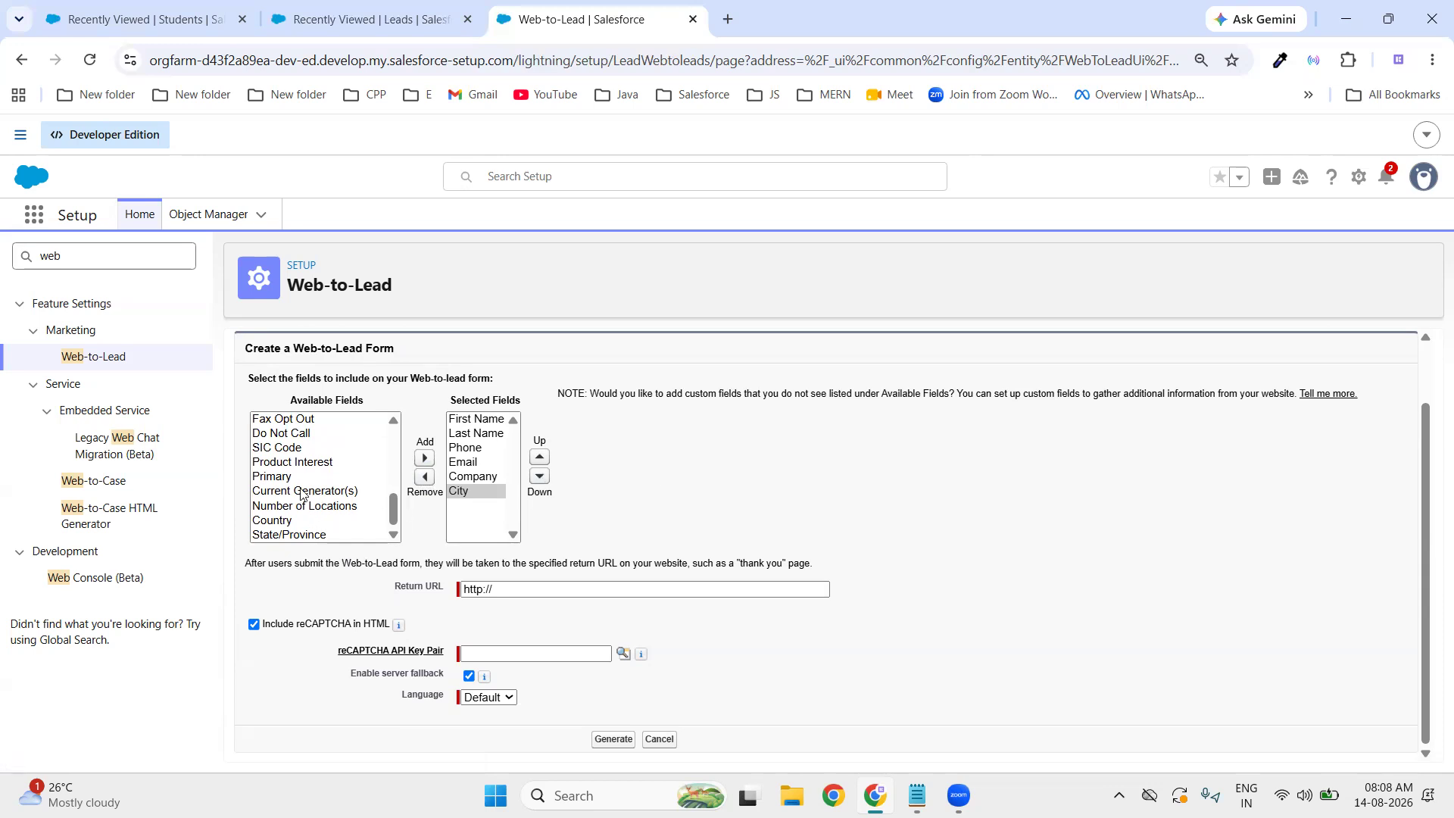
scroll(310, 489, "up", 10)
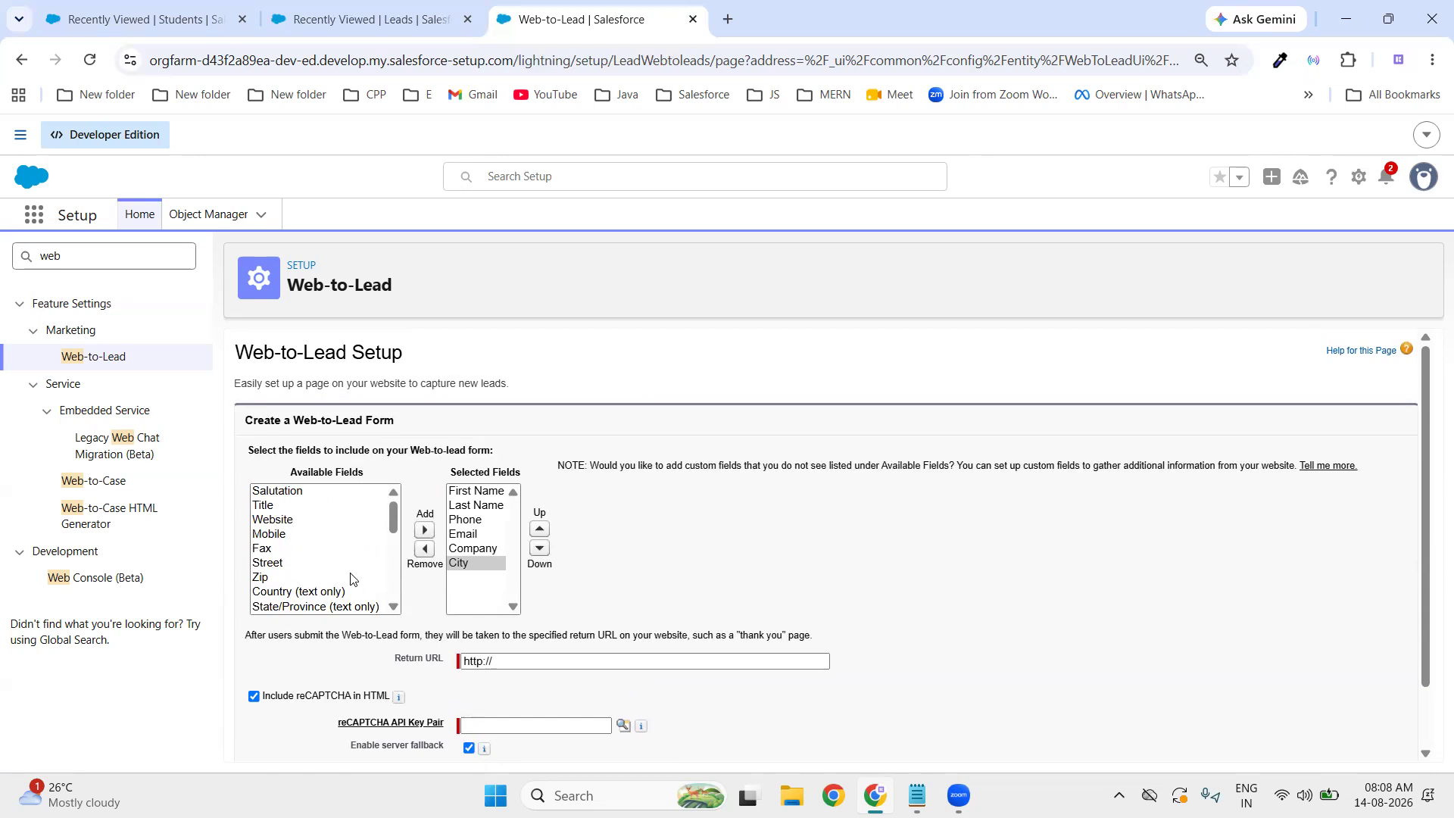
scroll(350, 578, "down", 2)
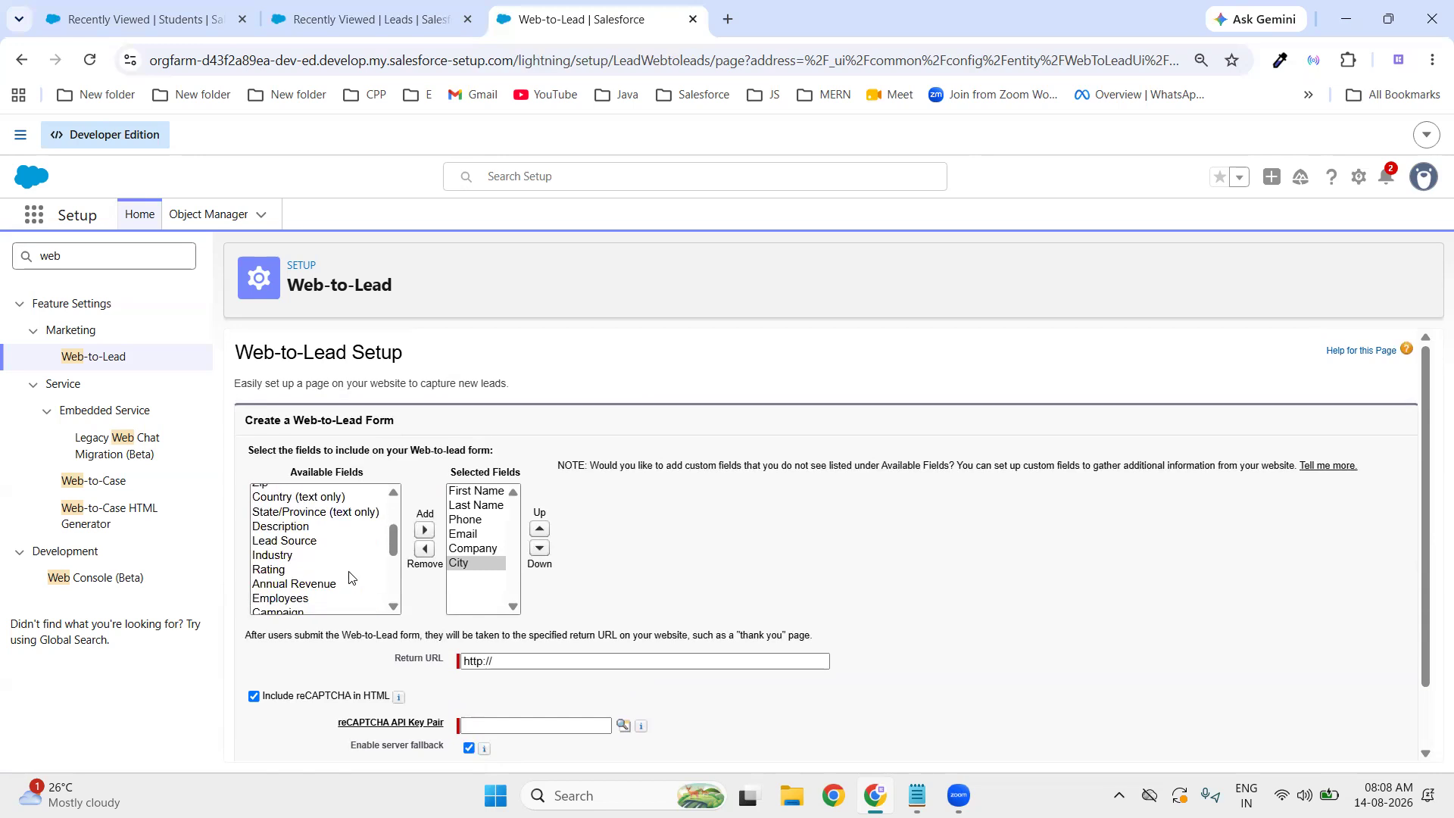
scroll(349, 578, "up", 2)
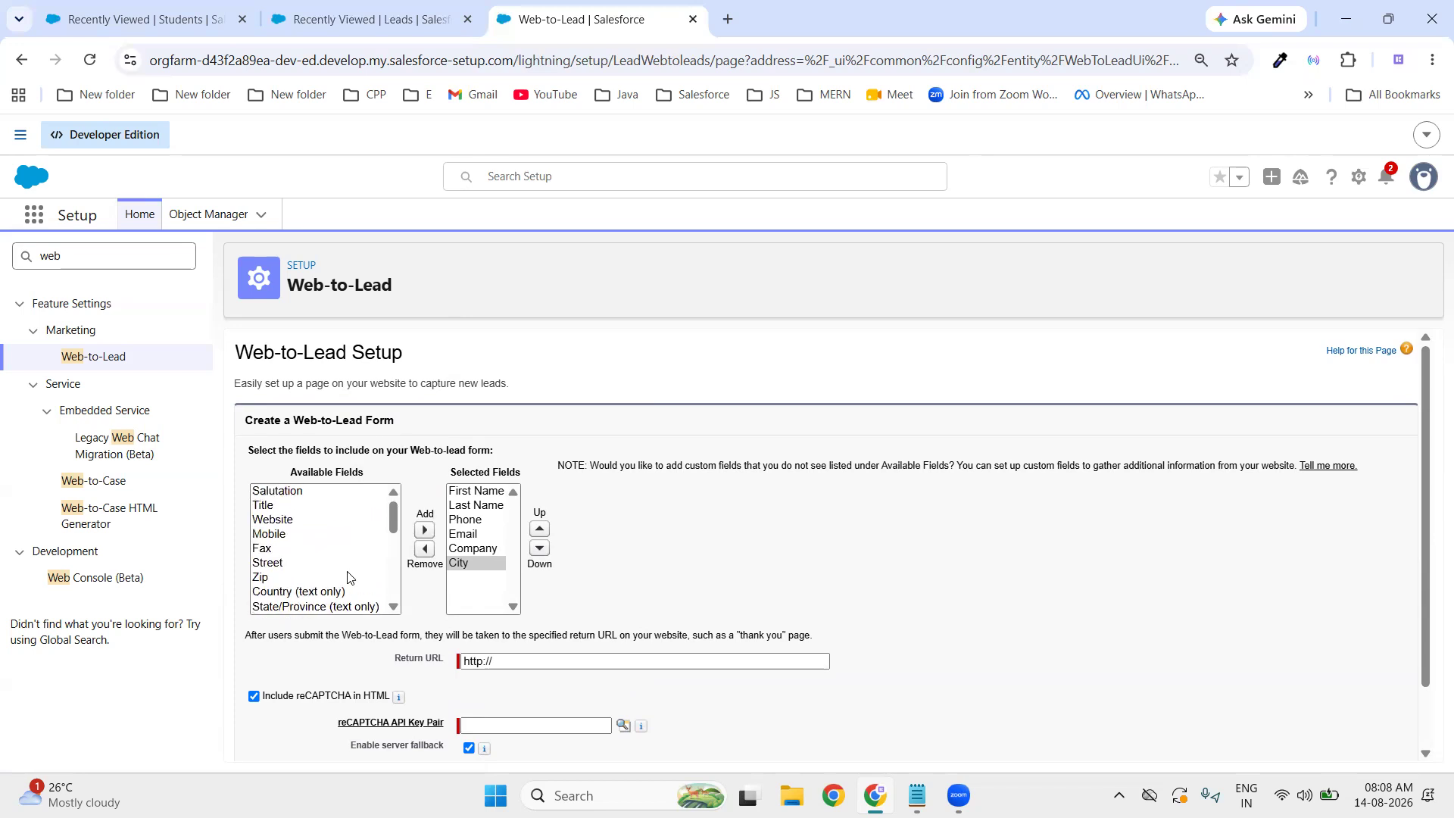
scroll(346, 578, "down", 5)
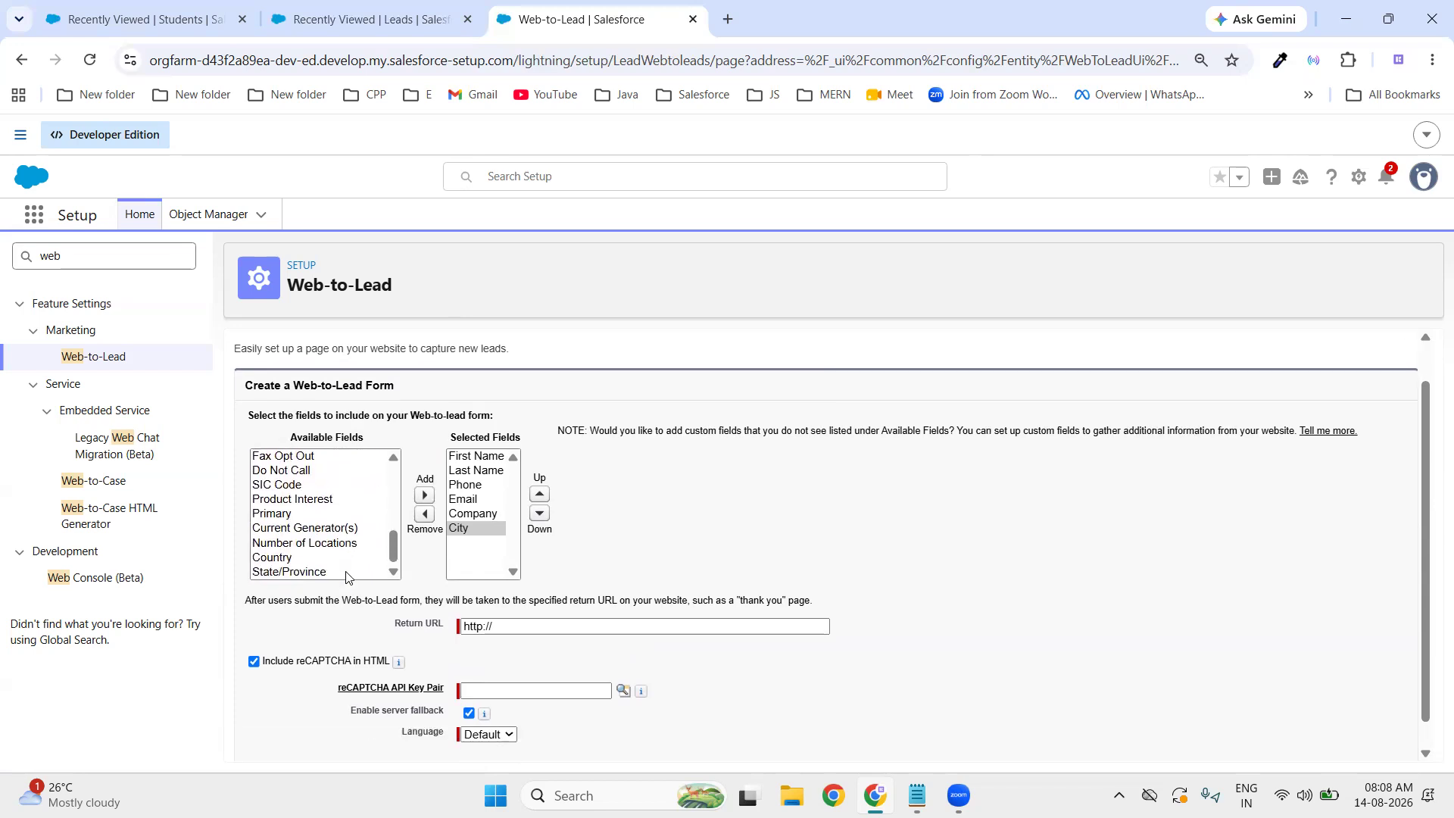
left_click(475, 590)
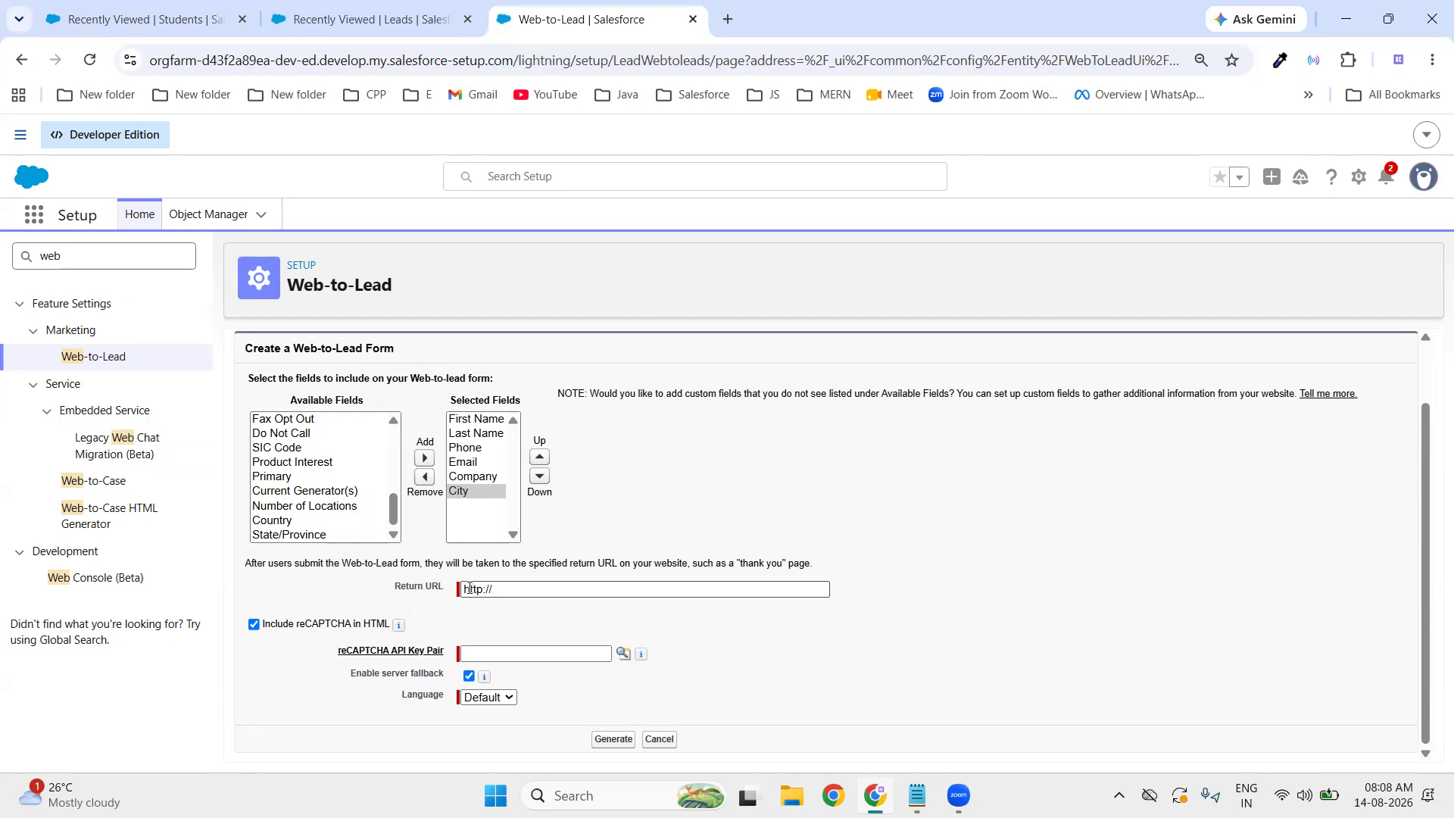
left_click(728, 19)
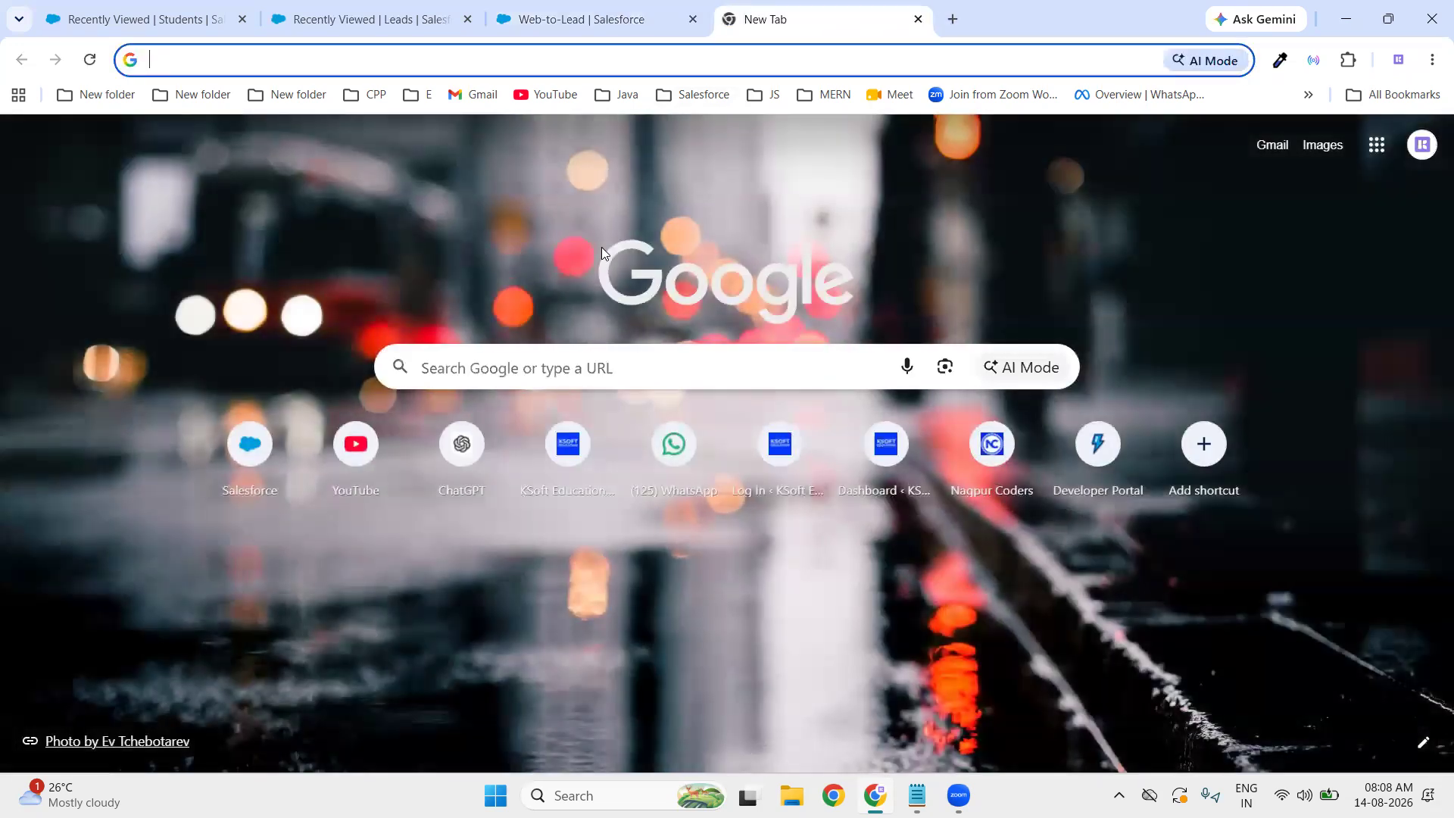
- Load ksofteducation.com in the new tab and select its address to copy
type("ks")
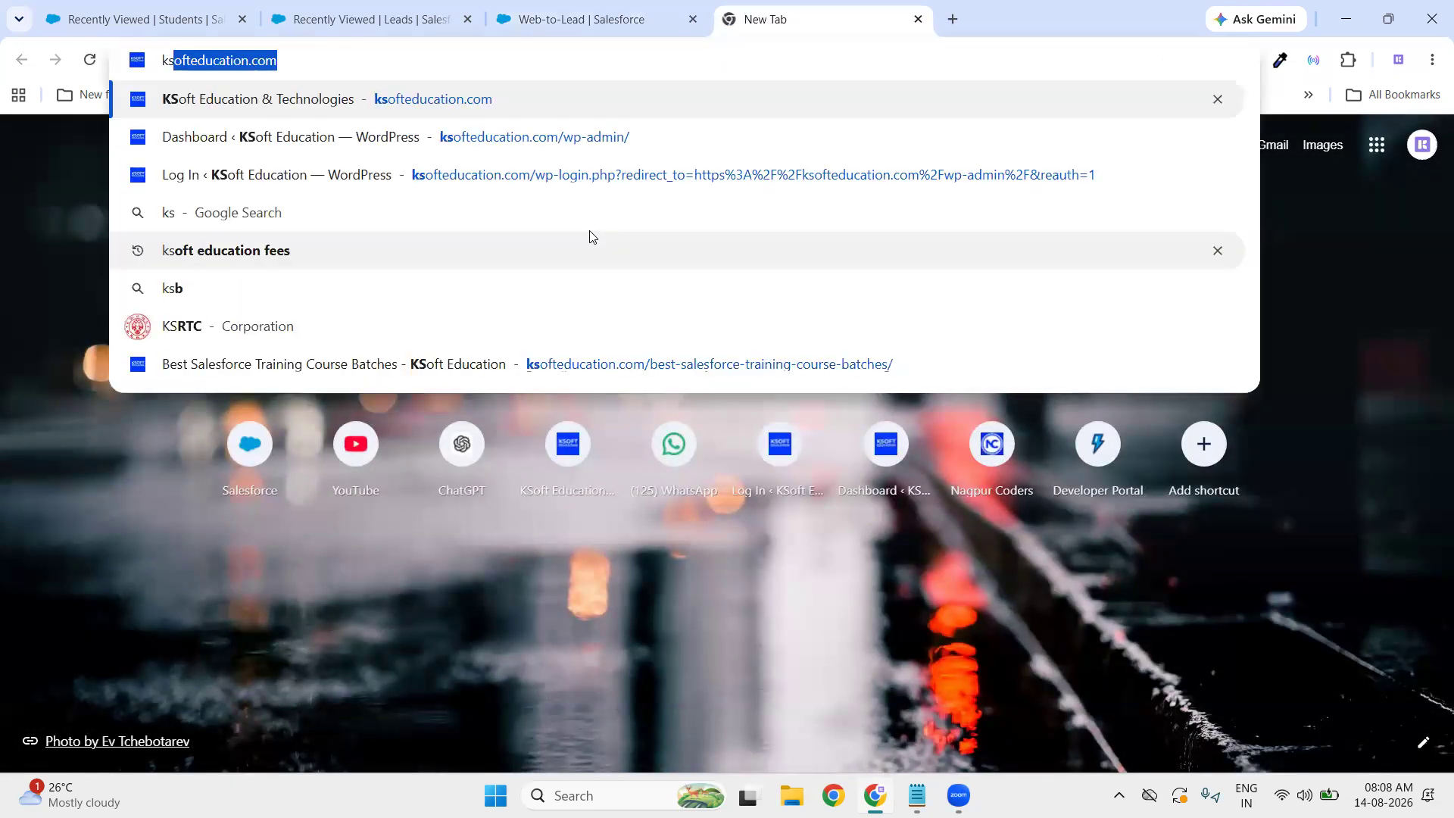
key("Return")
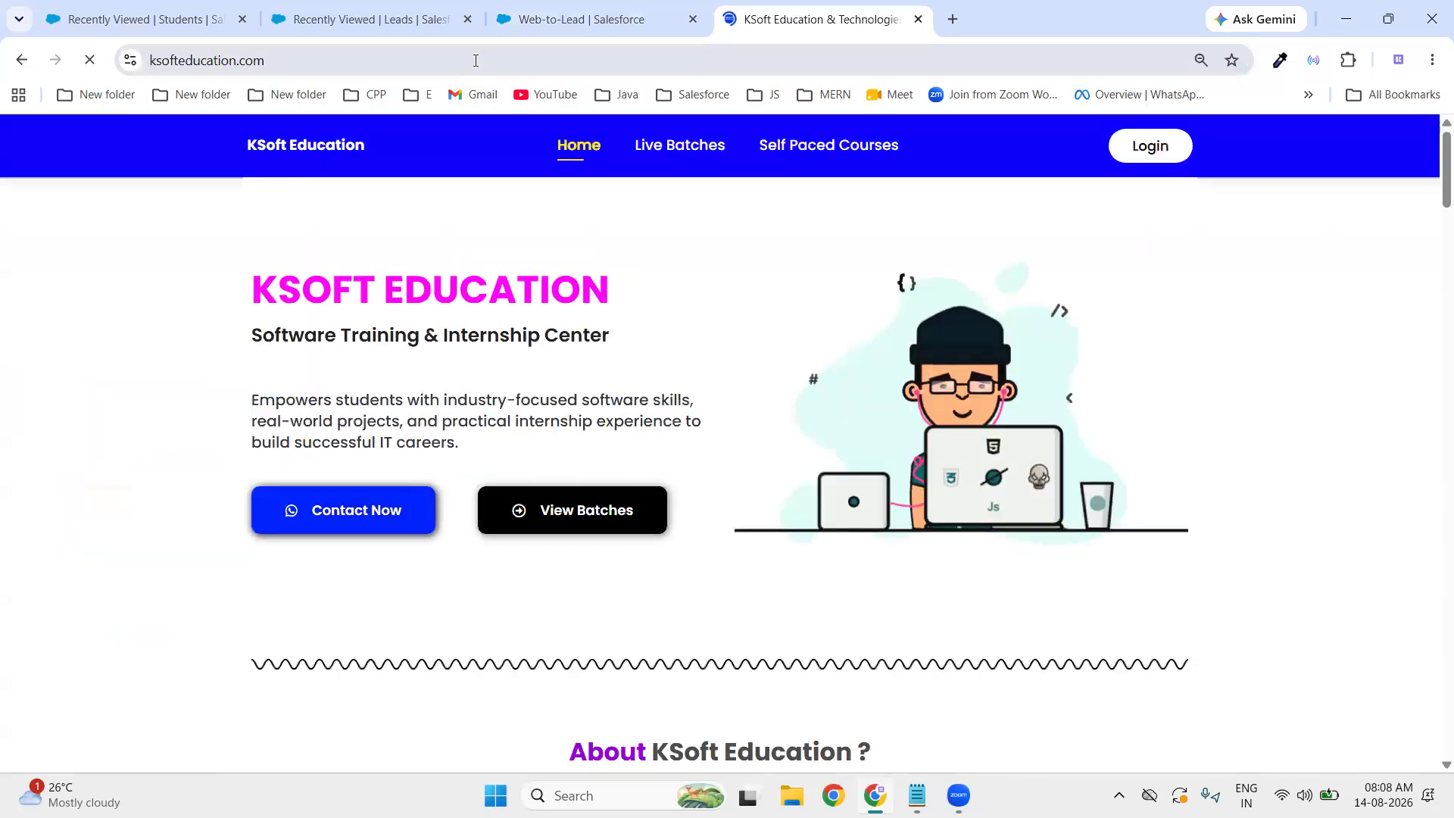
left_click(476, 60)
key("ctrl+c")
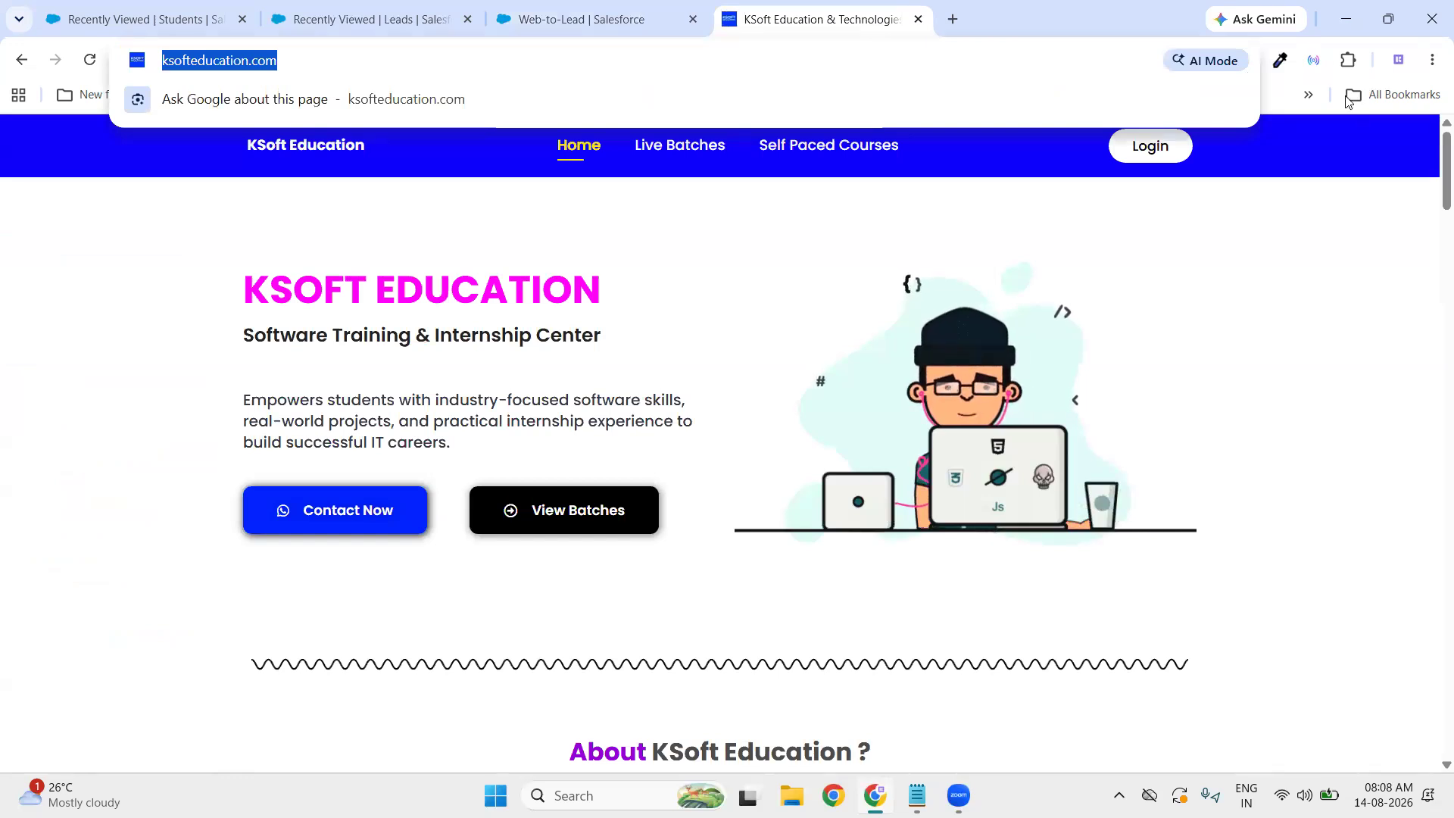
left_click(579, 23)
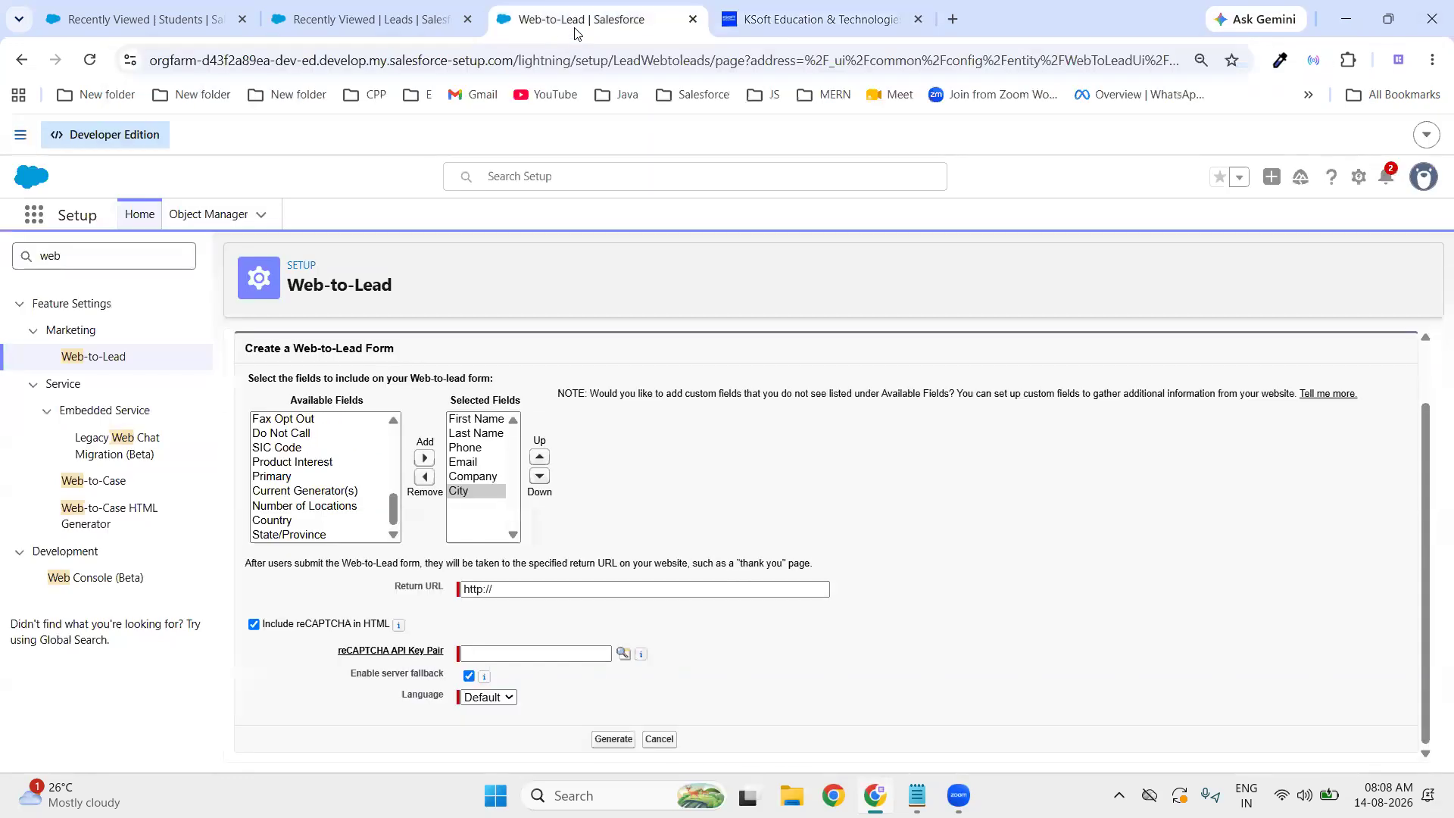
left_click(594, 598)
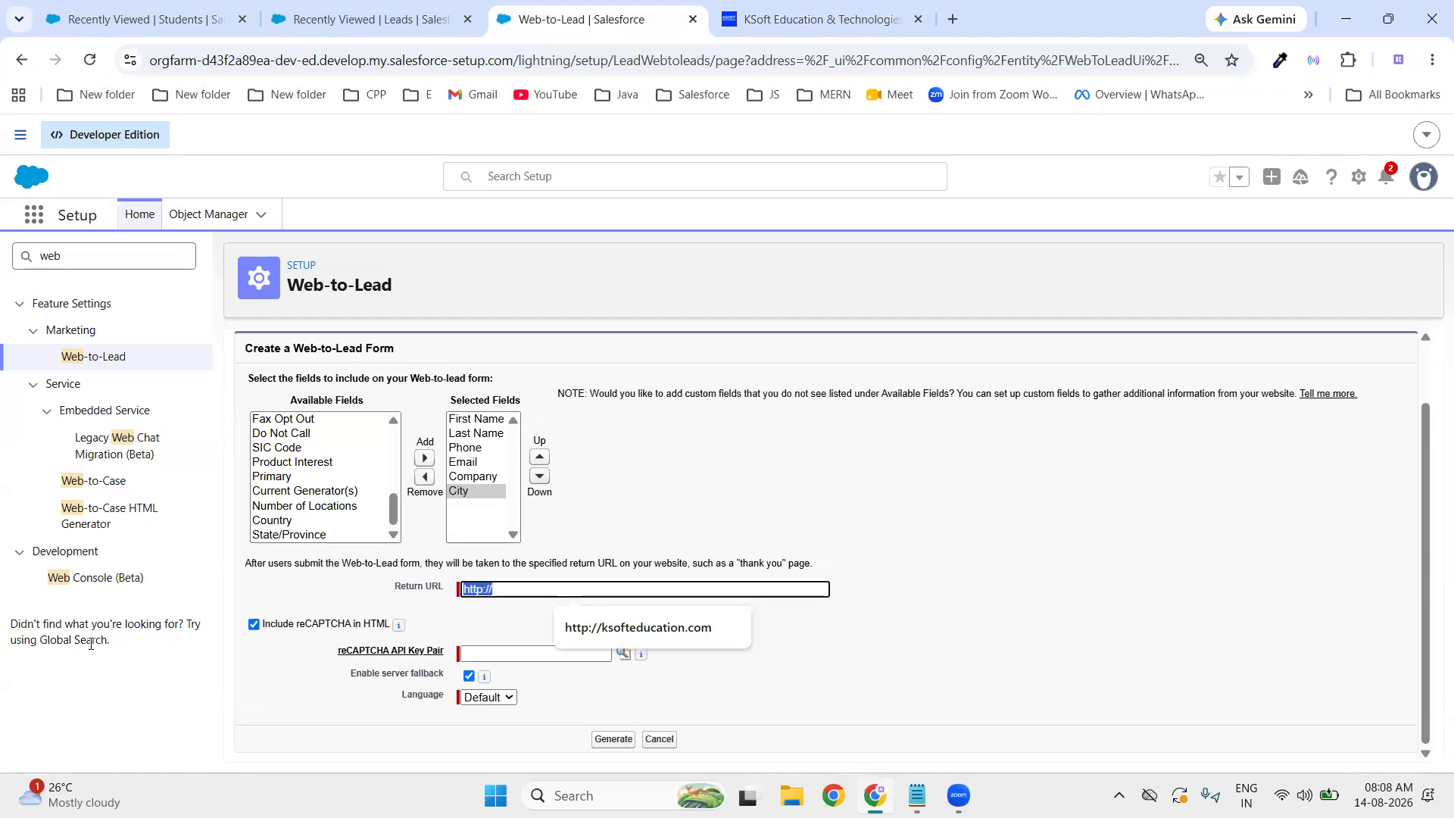
key("ctrl+v")
left_click(958, 510)
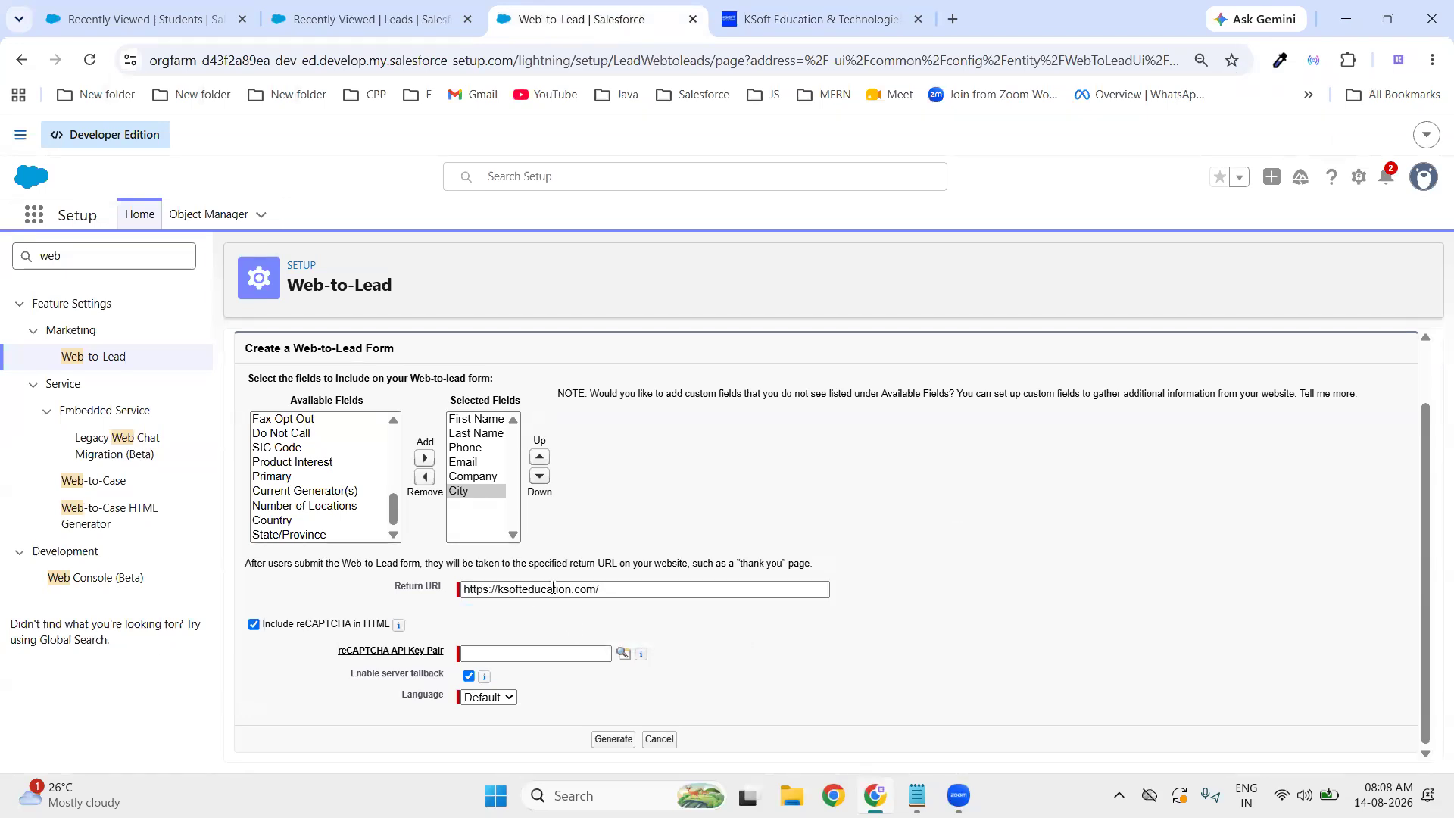
left_click(254, 625)
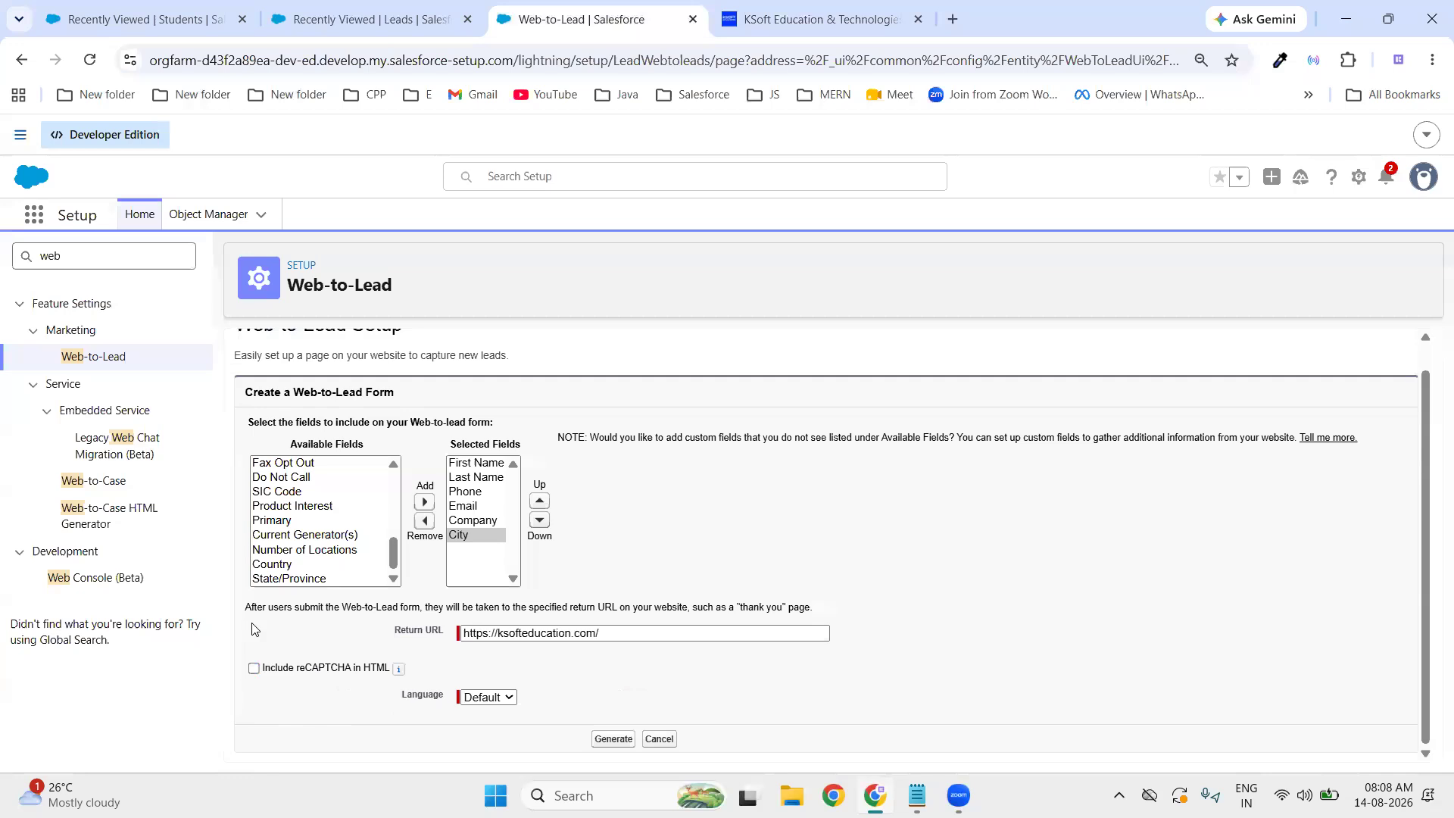
- Generate the Web-to-Lead form HTML and select all of the generated code
left_click(614, 738)
scroll(680, 556, "down", 10)
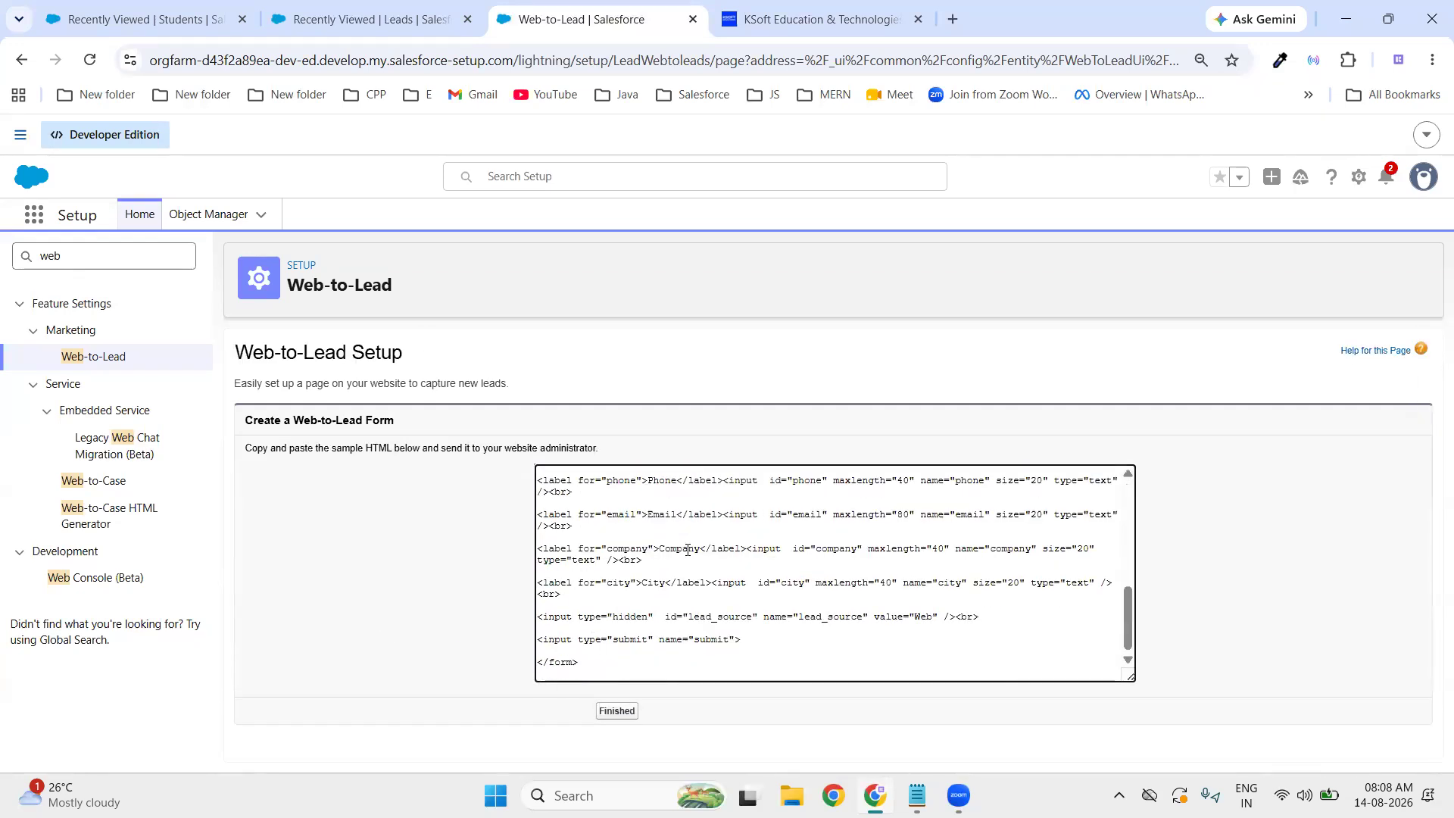
scroll(856, 612, "up", 10)
scroll(857, 614, "down", 10)
key("ctrl+a")
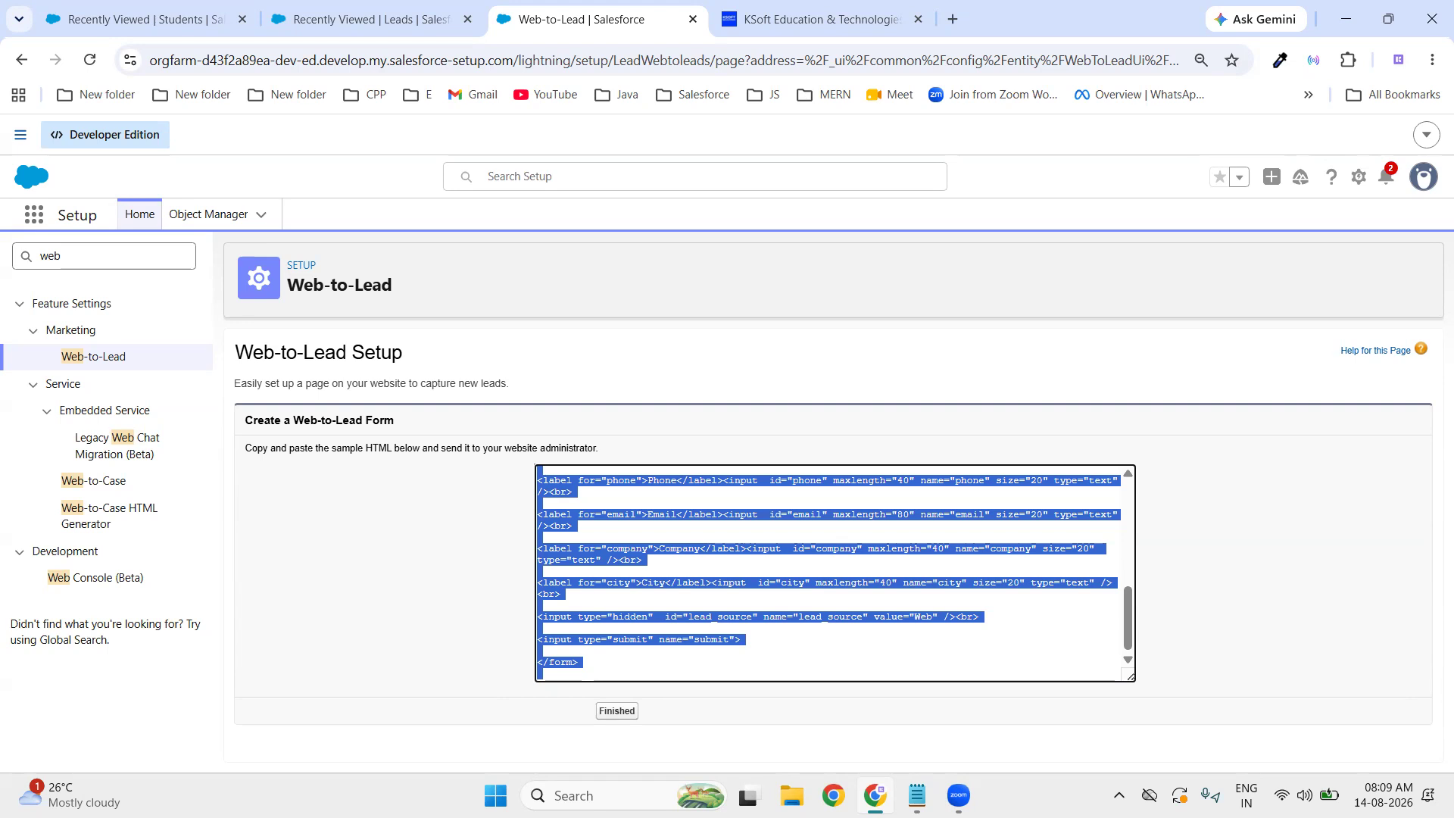
- Select all of the generated Web-to-Lead form HTML and switch to the Notepad lead-process notes
left_click(810, 644)
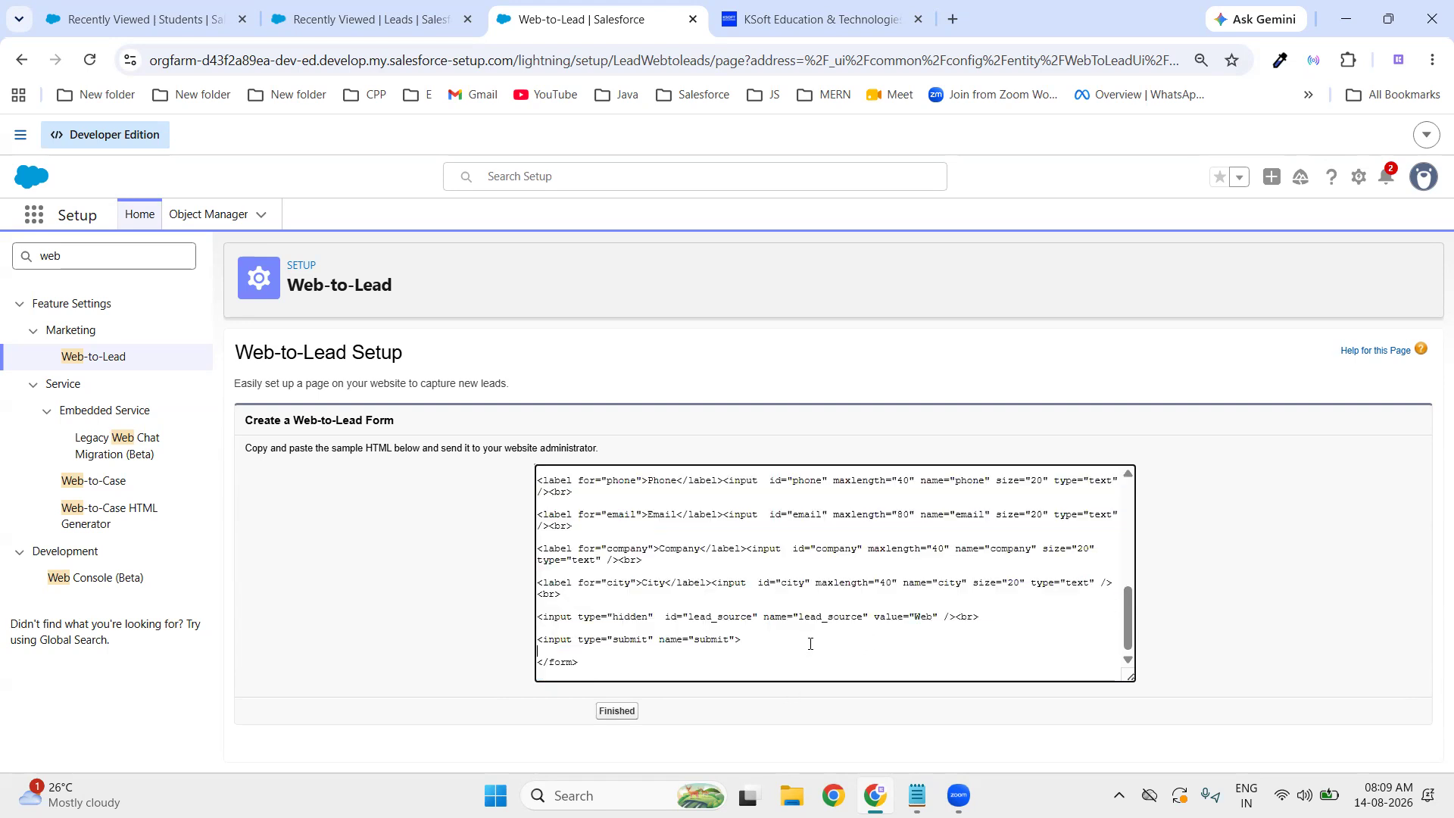
key("ctrl+a")
key("ctrl+c")
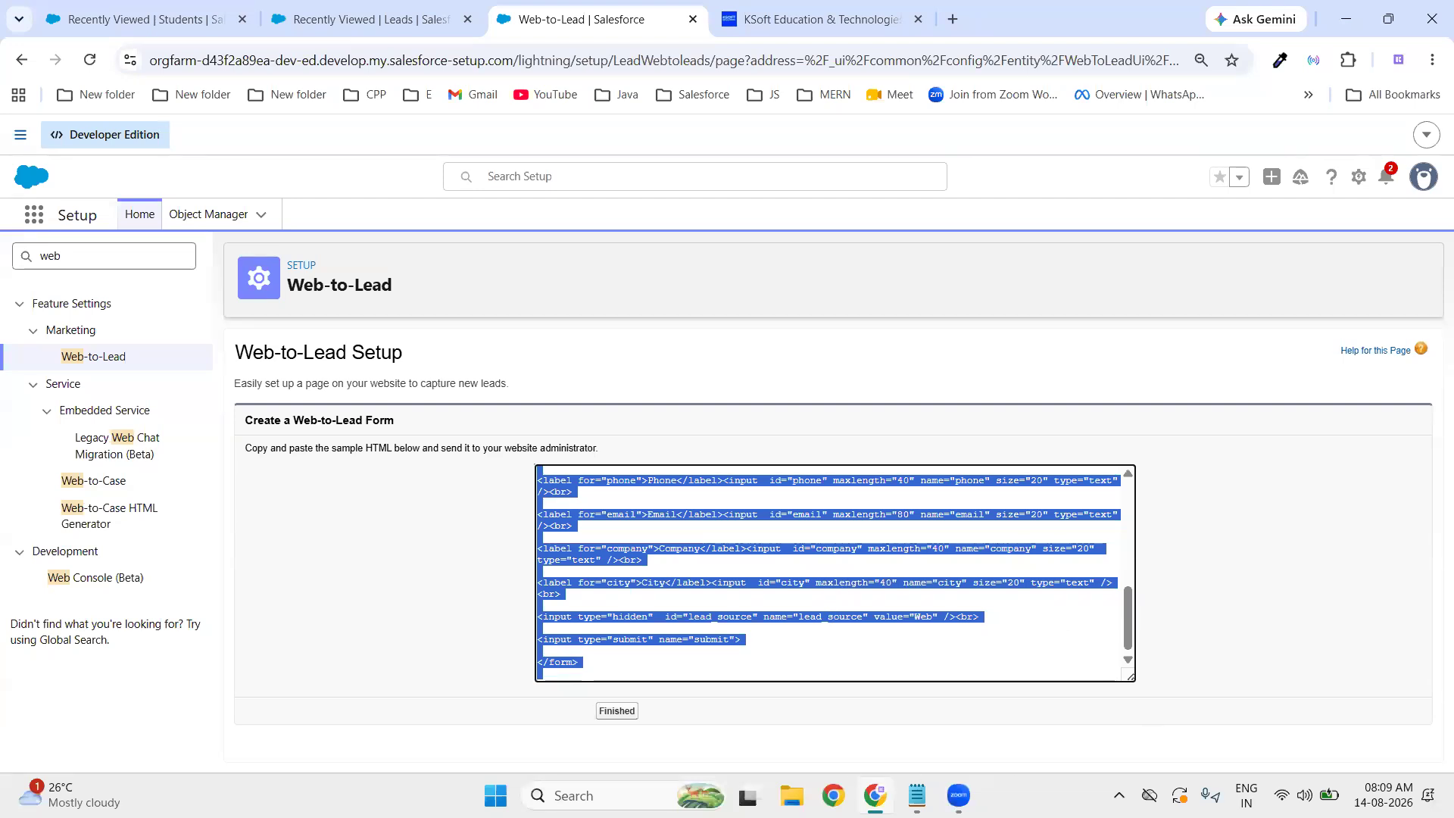
left_click(917, 795)
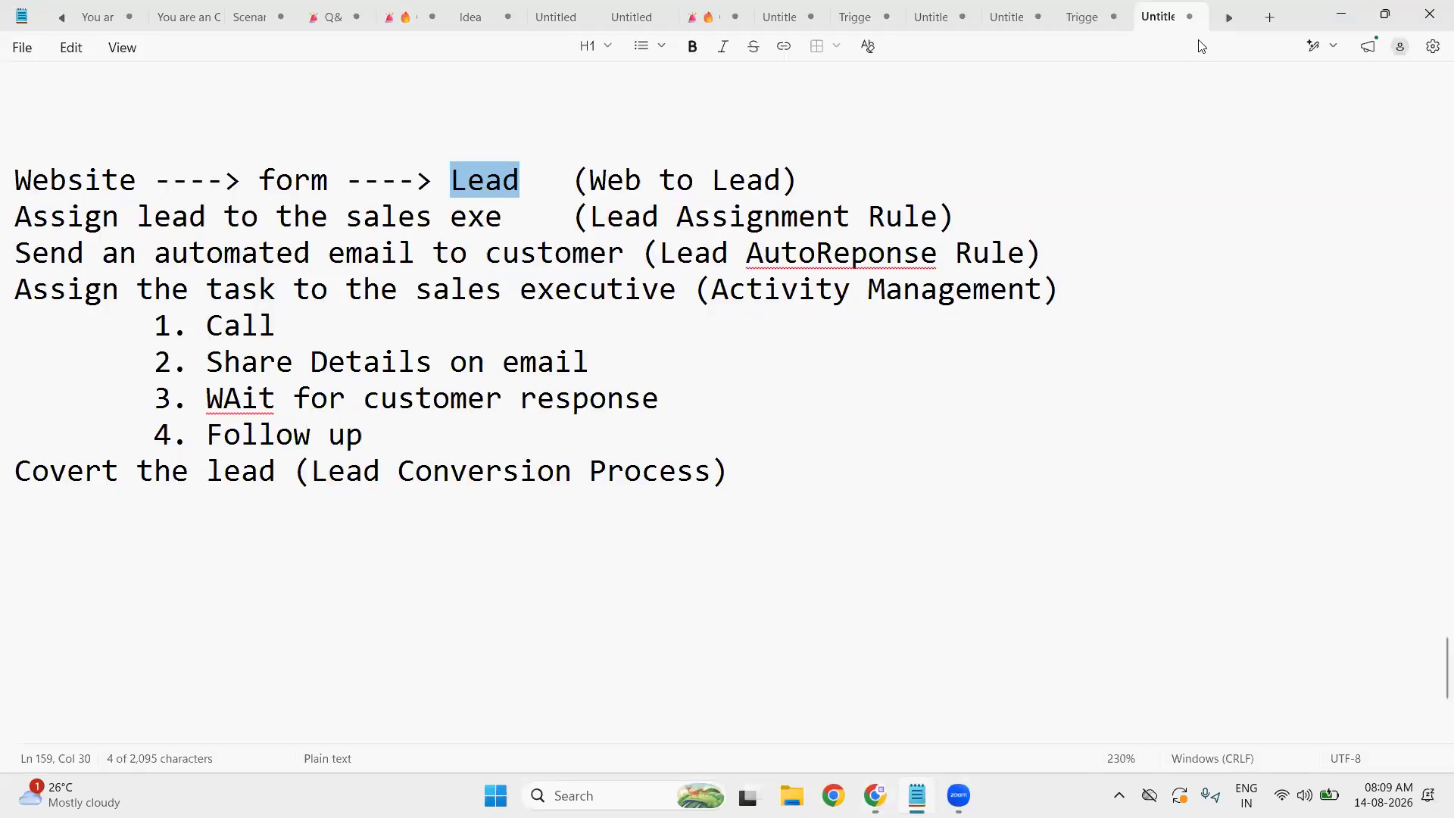
- Start a new Notepad document with html and head tags and the title 'Enquiry Form'
left_click(1269, 29)
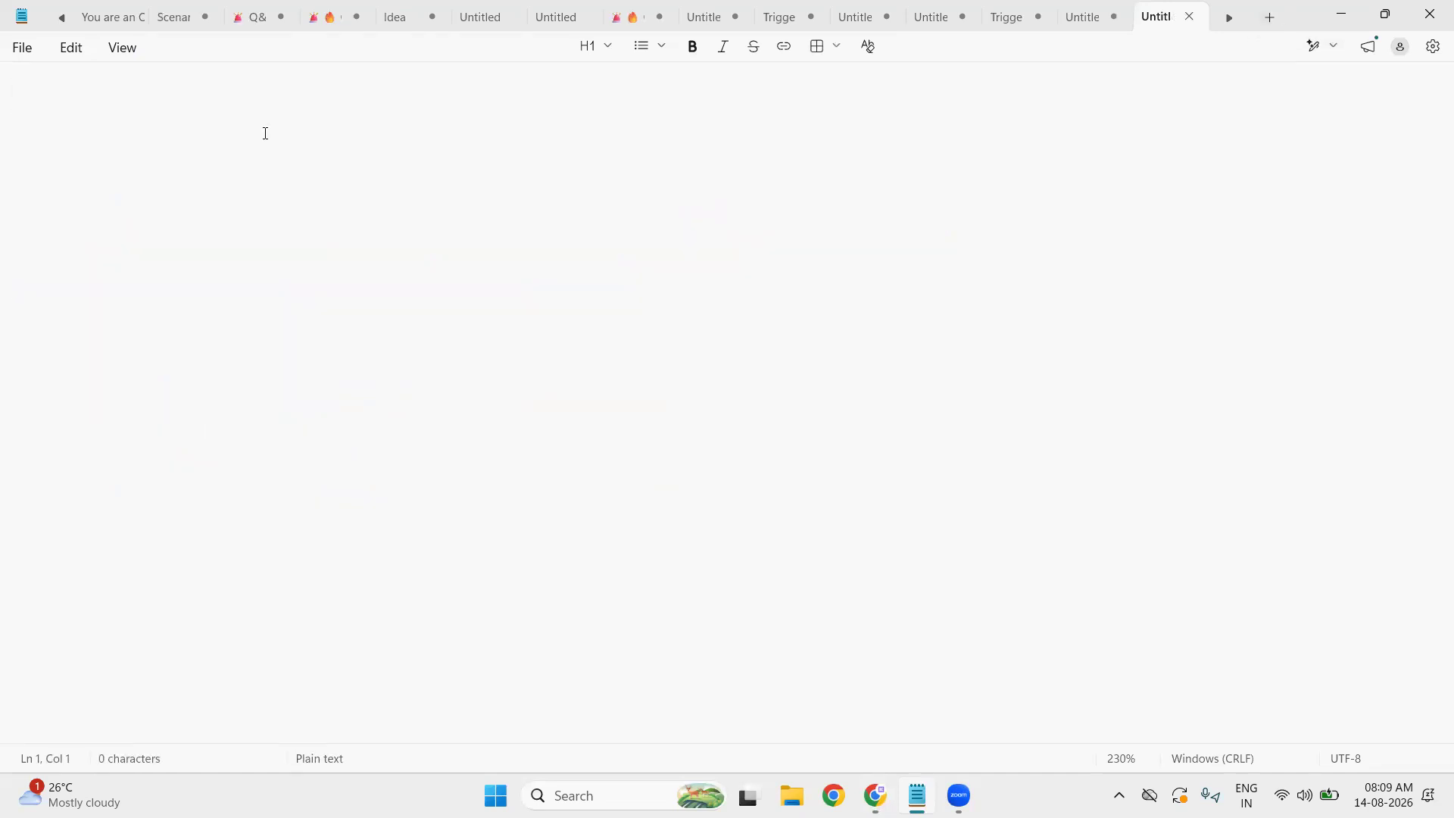
type("<html>")
key("Return")
key("Tab")
type("<")
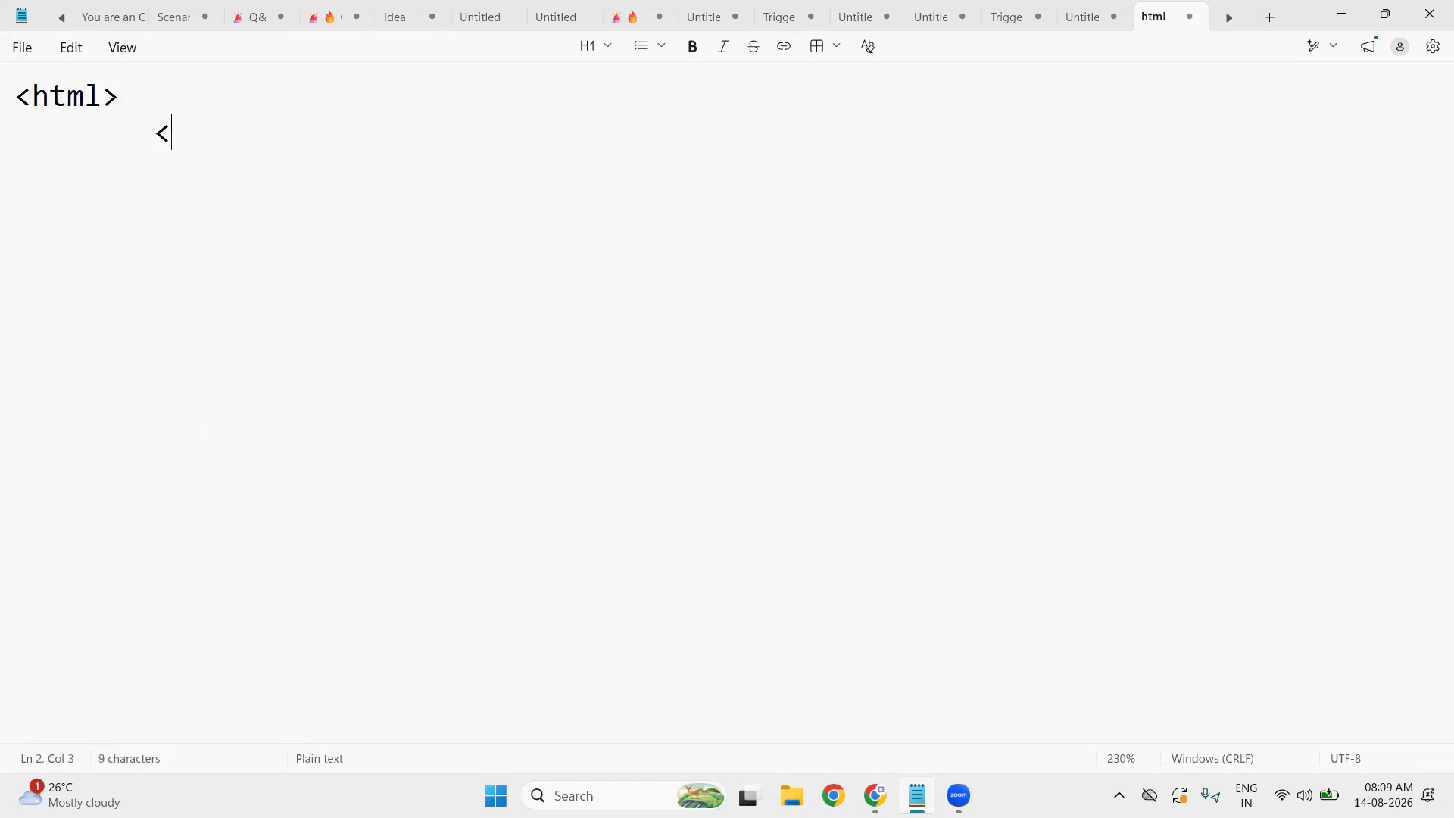
type("head>")
key("Return")
key("Tab")
key("Tab")
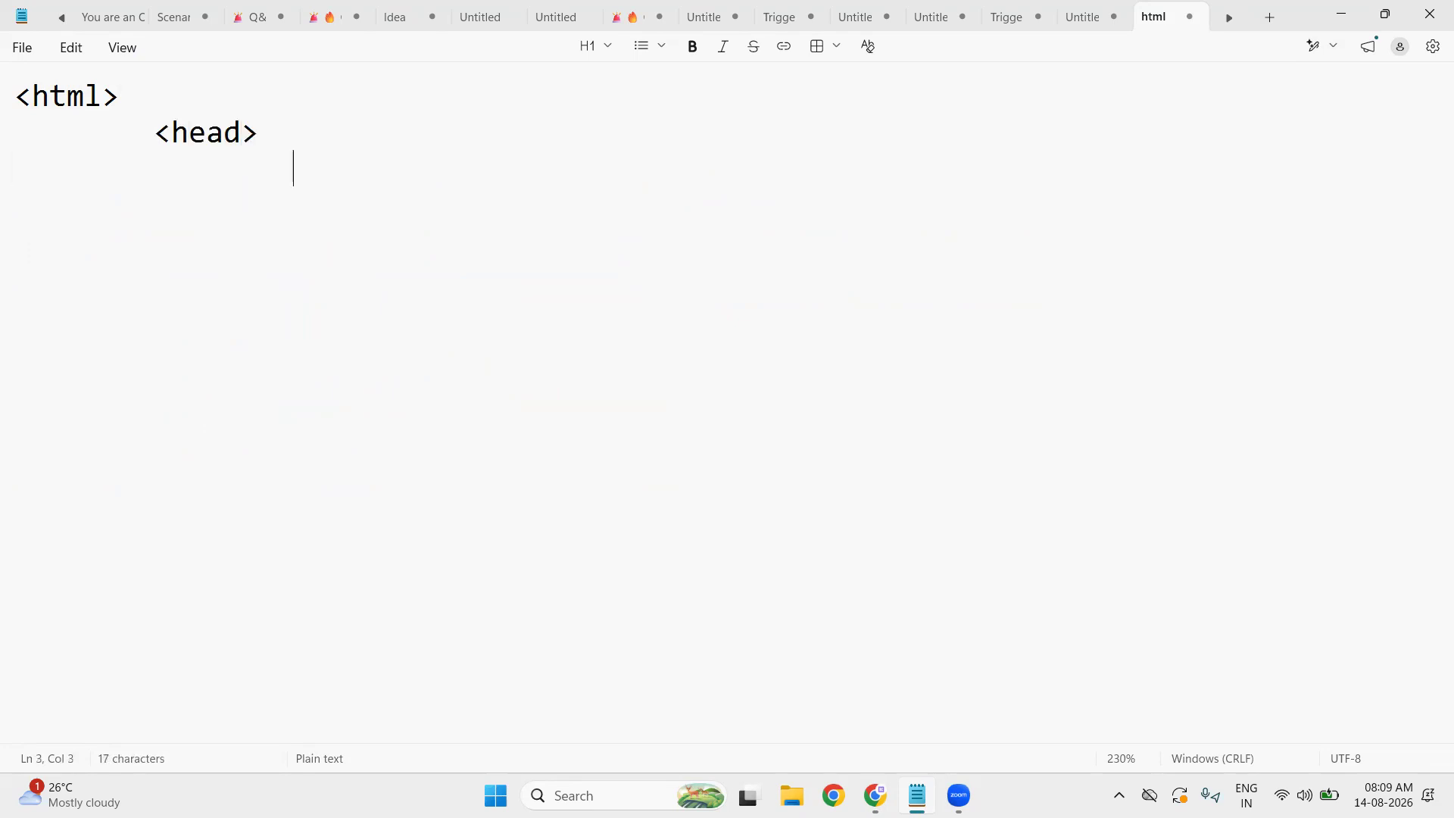
type("<title")
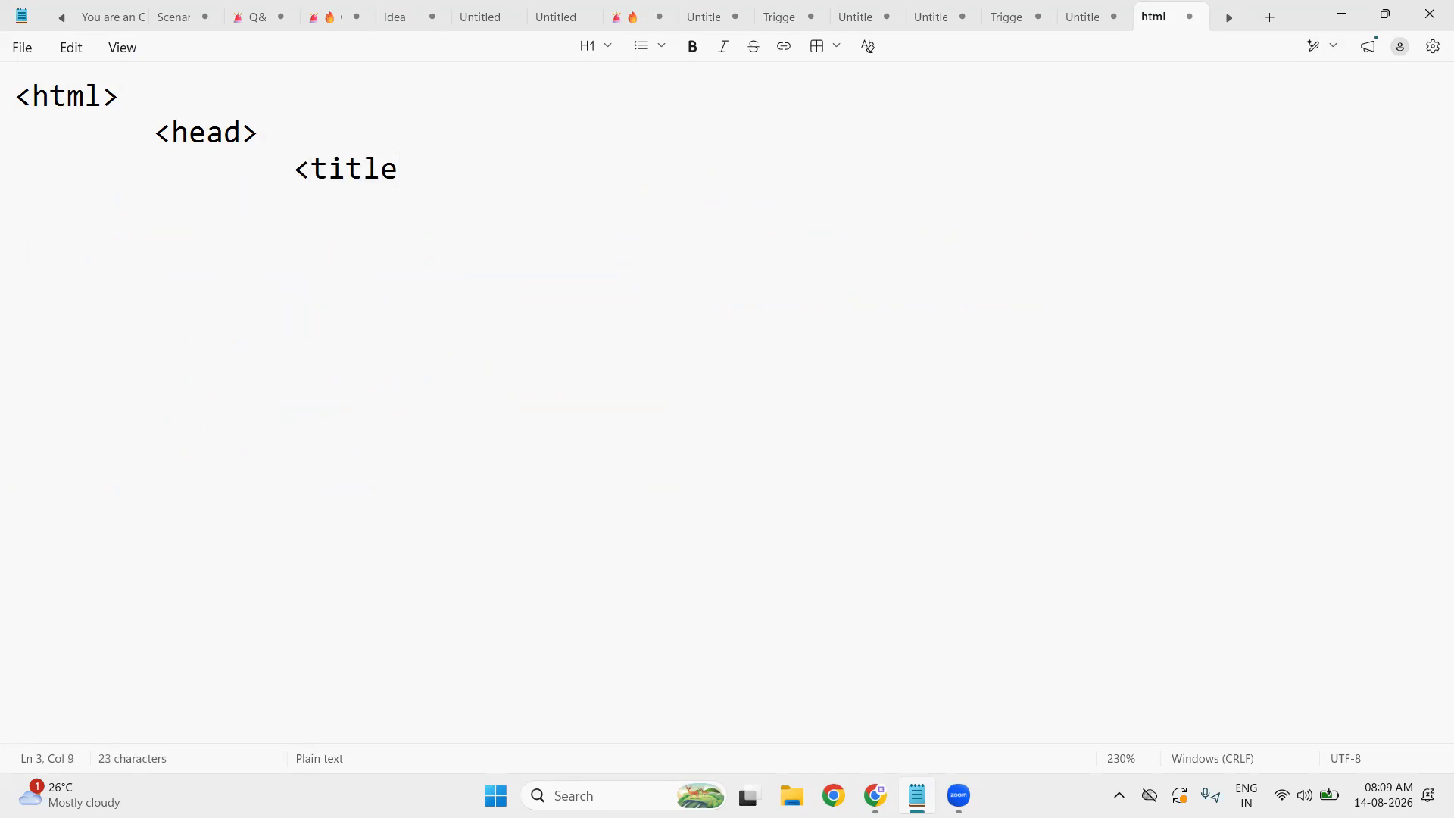
type("> </titl")
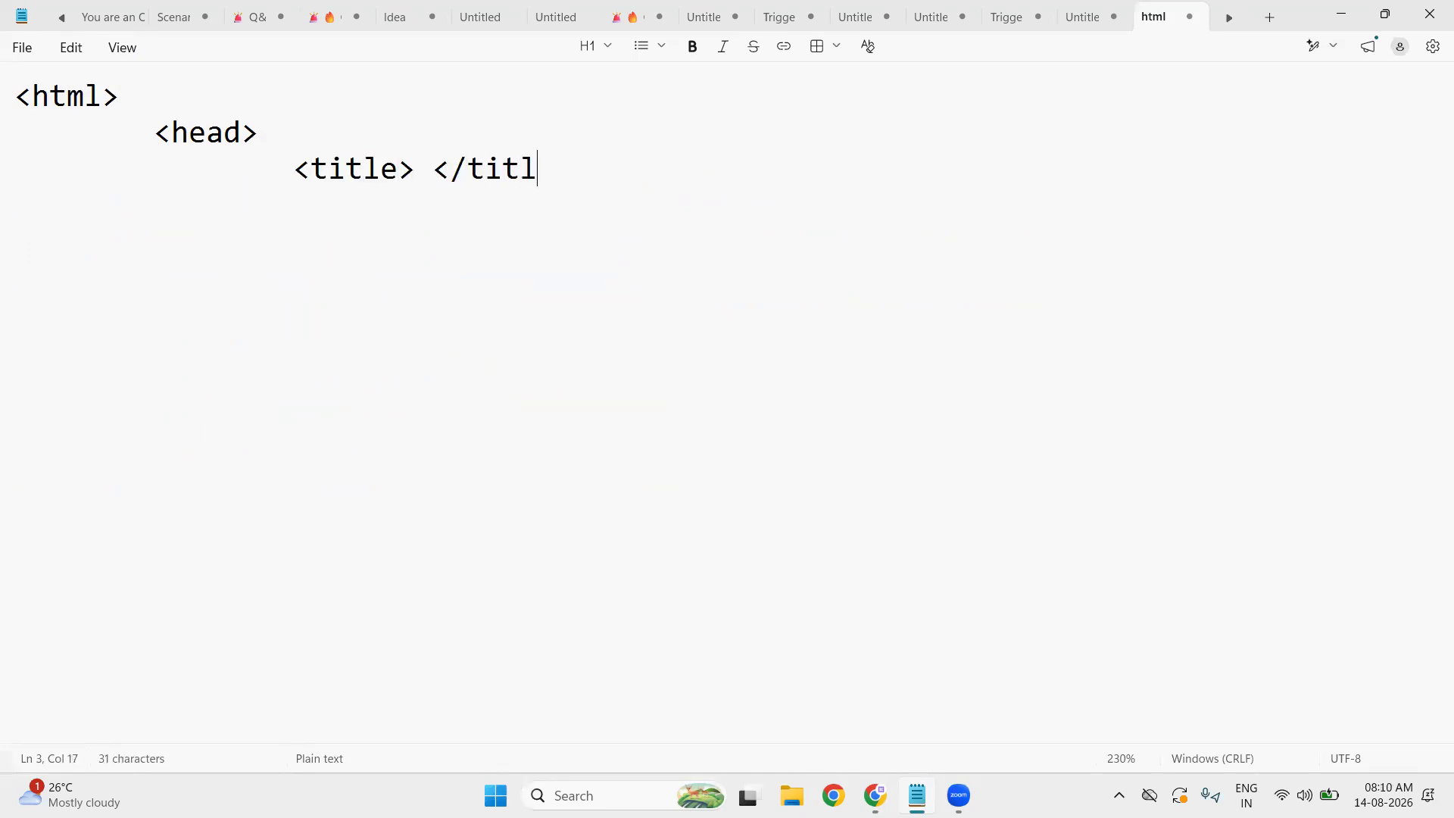
type("e>")
key("Left")
key("Left")
key("Left")
key("Left")
key("Left")
key("Left")
key("Left")
key("Left")
key("Left")
type("En")
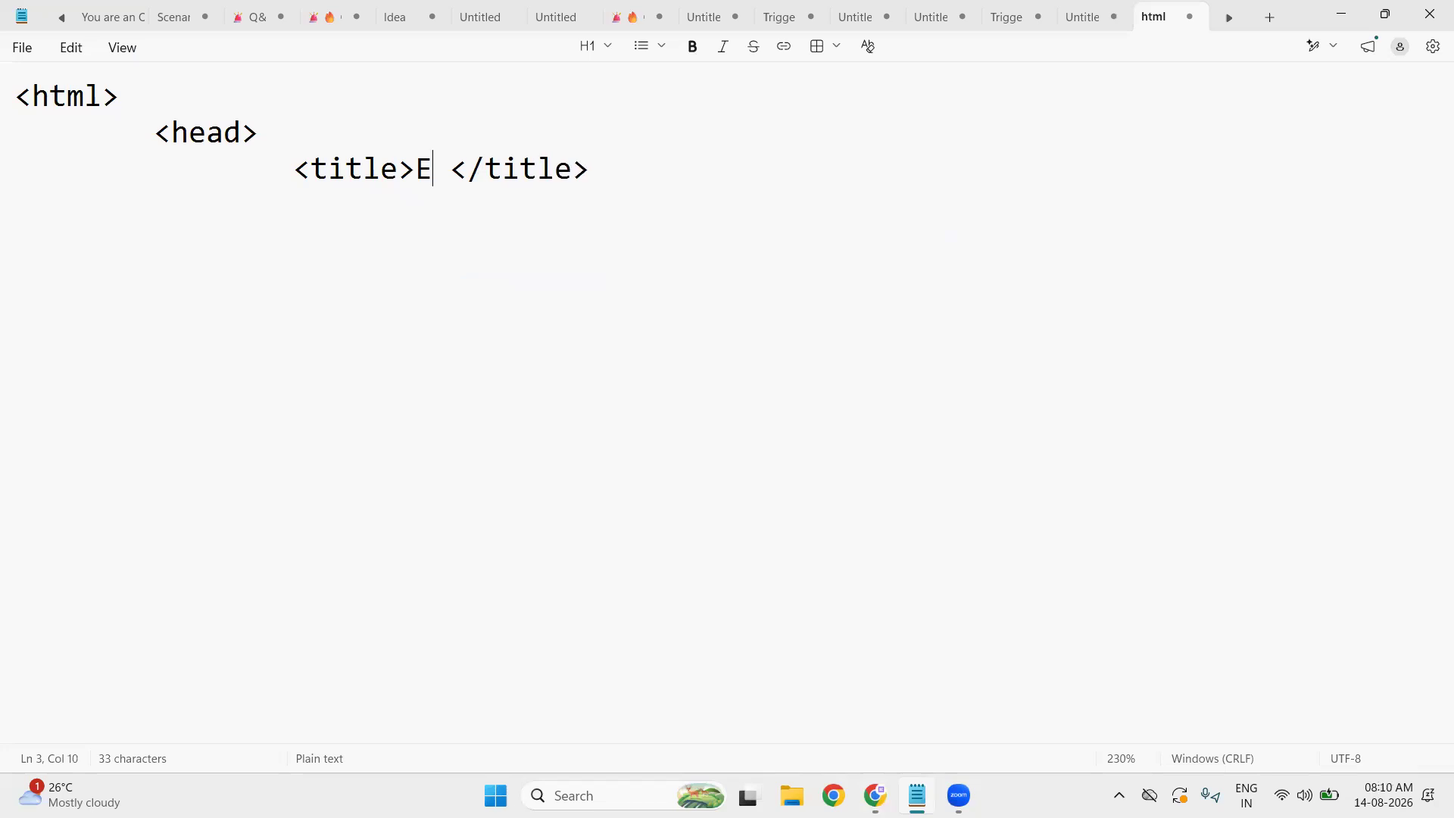
type("q")
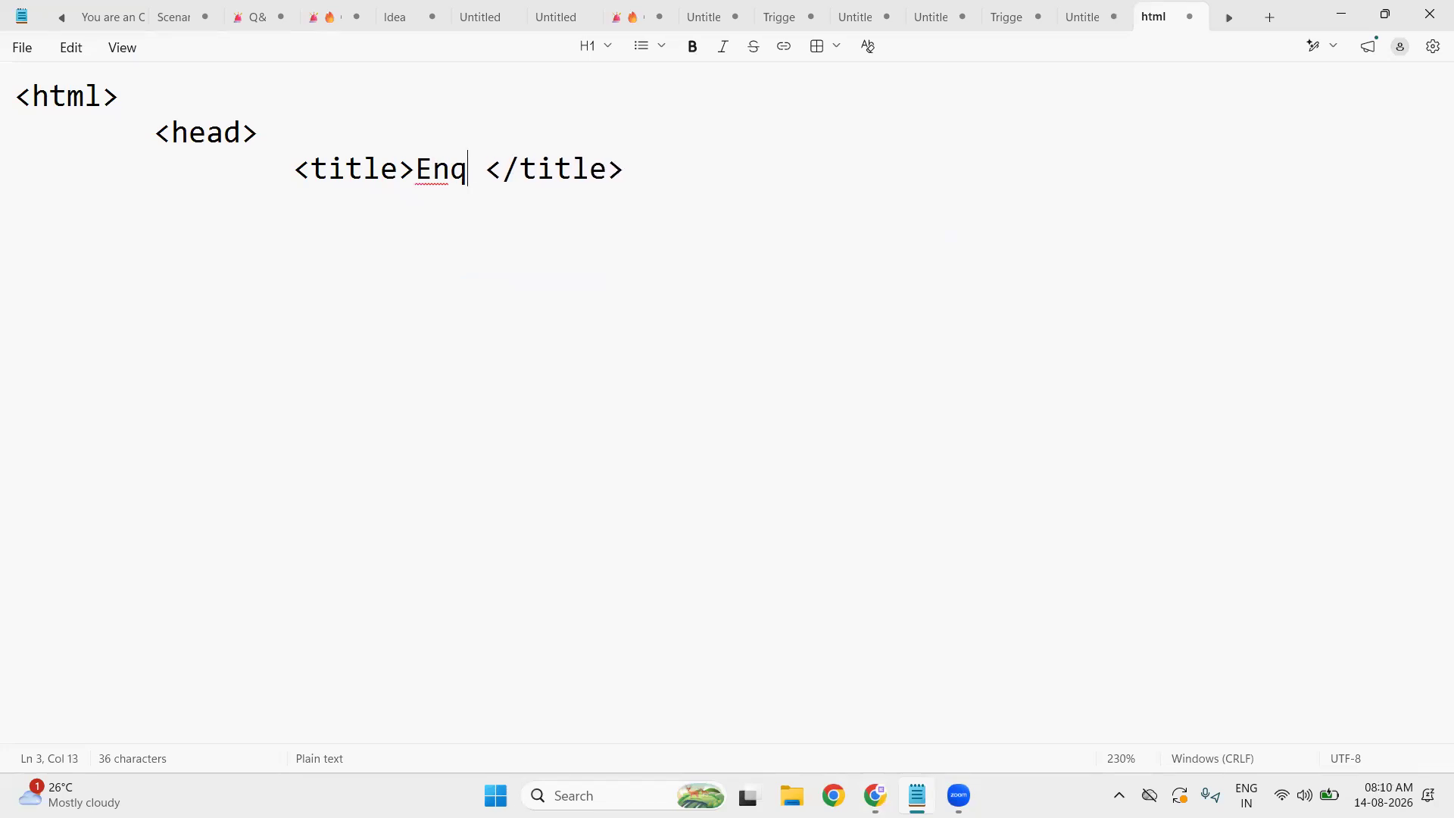
type("uiry Fo")
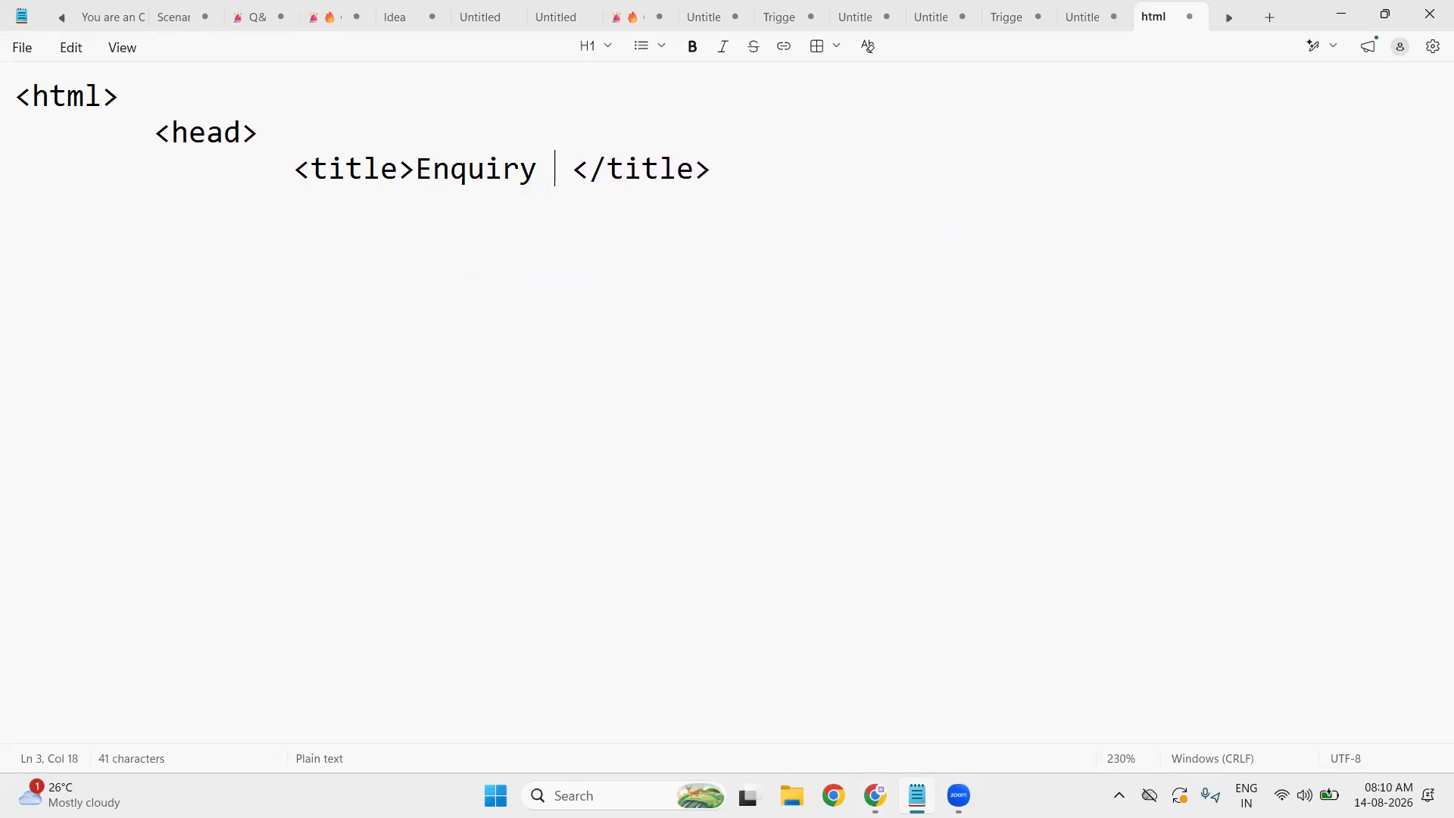
type("rm")
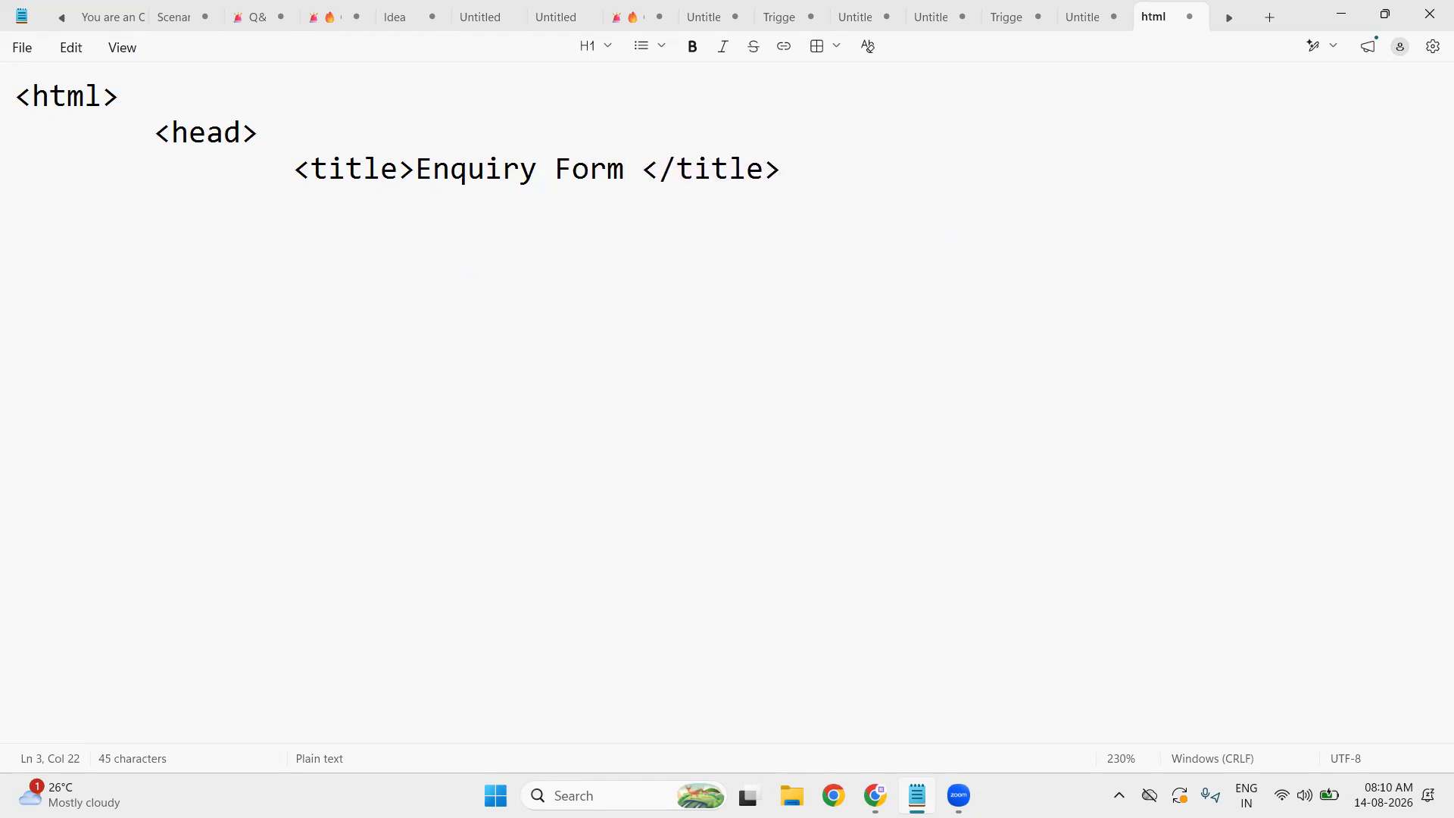
- Close the head section, add empty body tags, and end the page with an html tag
left_click(812, 159)
key("Return")
key("Tab")
type("</head>")
key("Return")
key("Return")
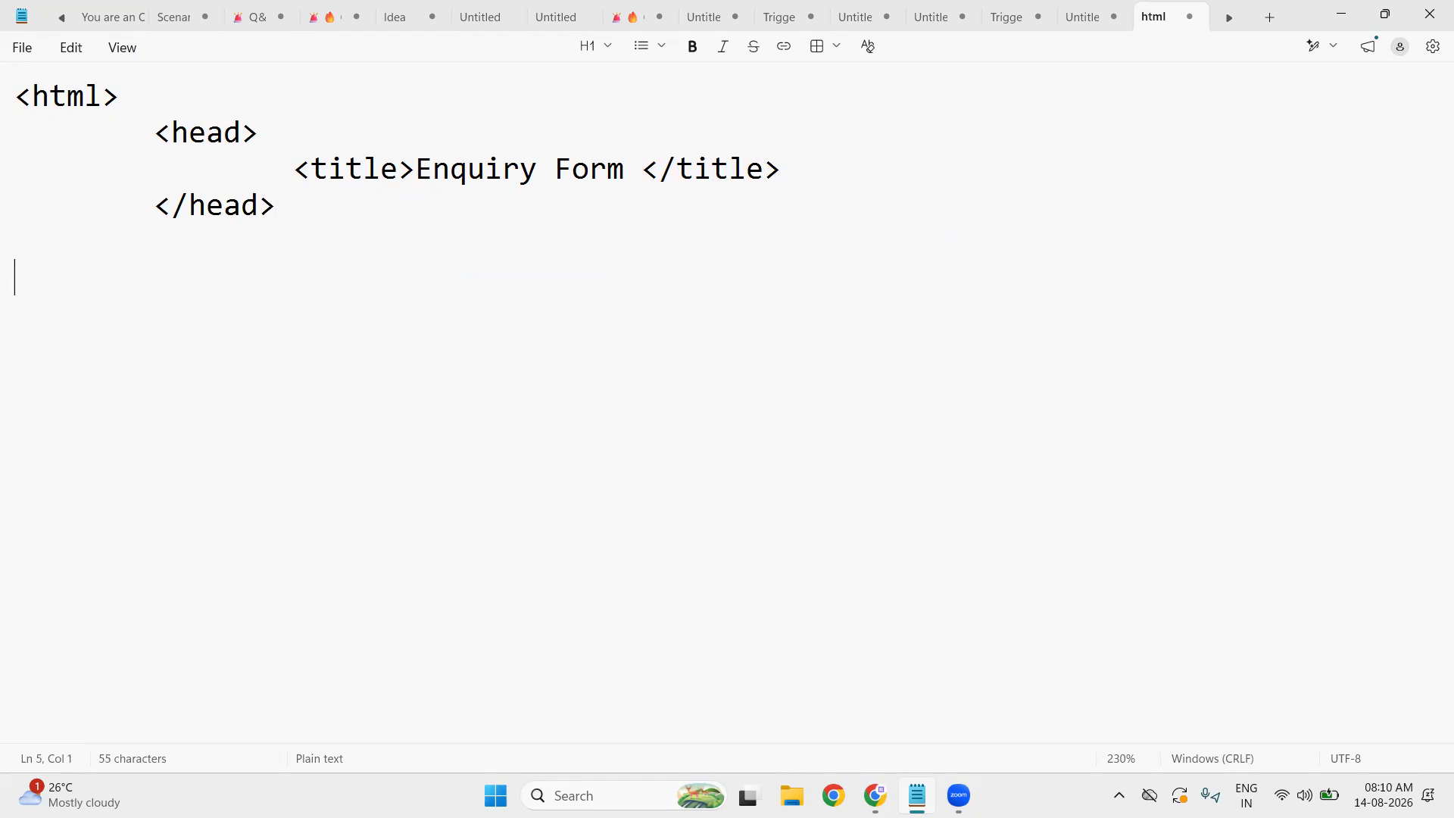
type("<body>")
key("Return")
key("Return")
type("<")
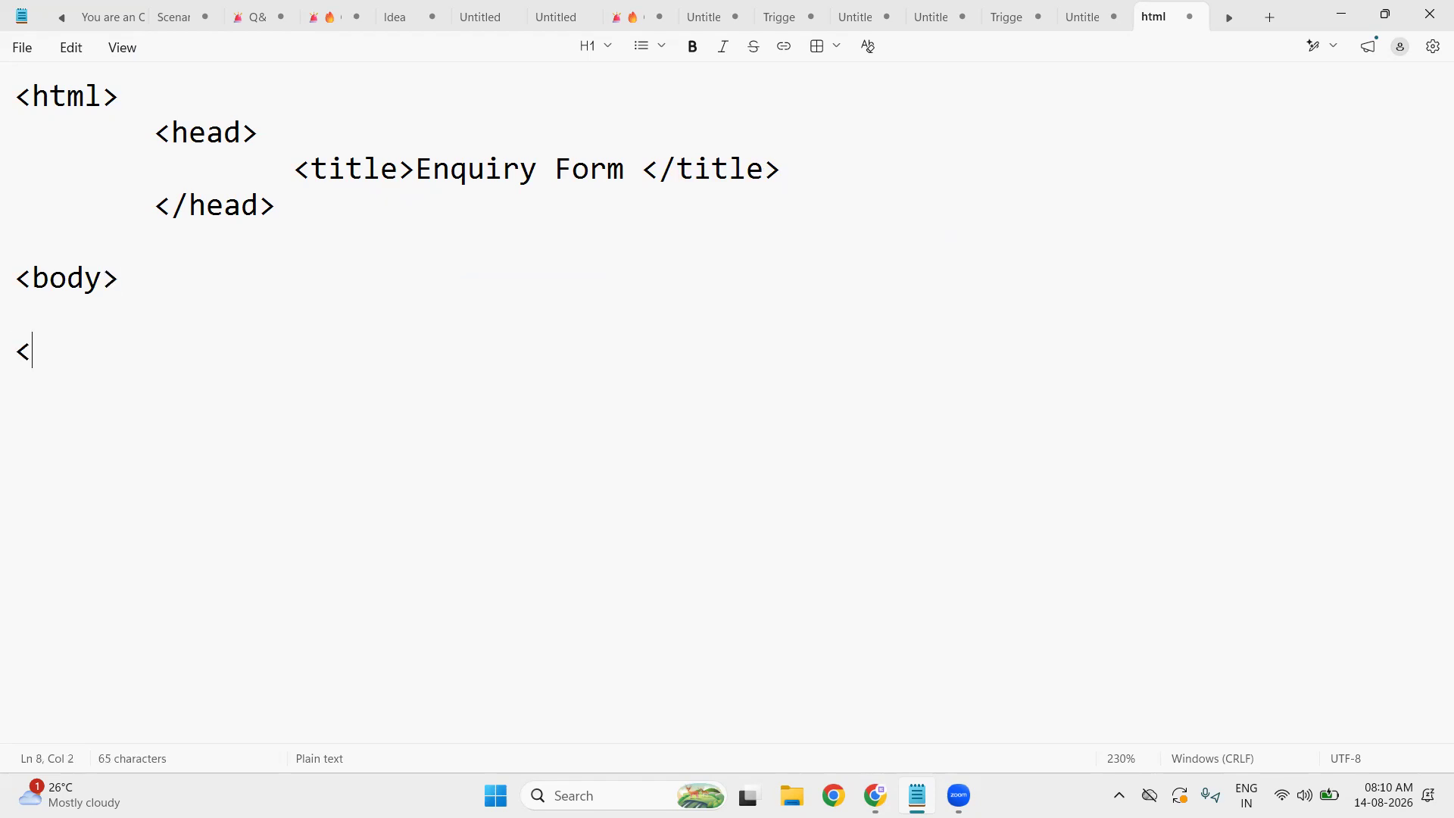
type("/body>")
key("Return")
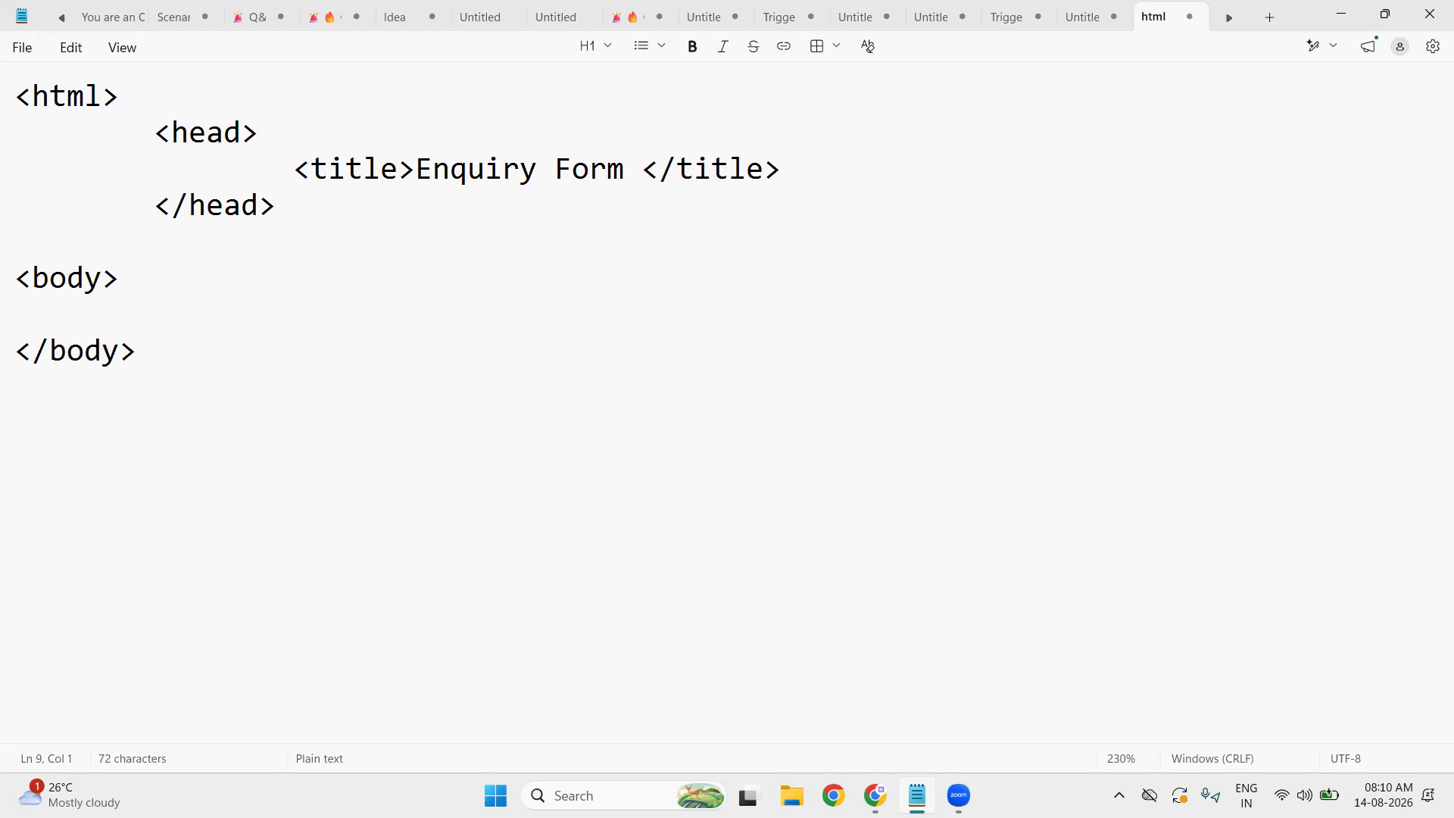
type("<html>")
- Paste the form code into the body and prepare saving it as enquiryLead.html (All files) on the Desktop
left_click(130, 308)
key("ctrl+v")
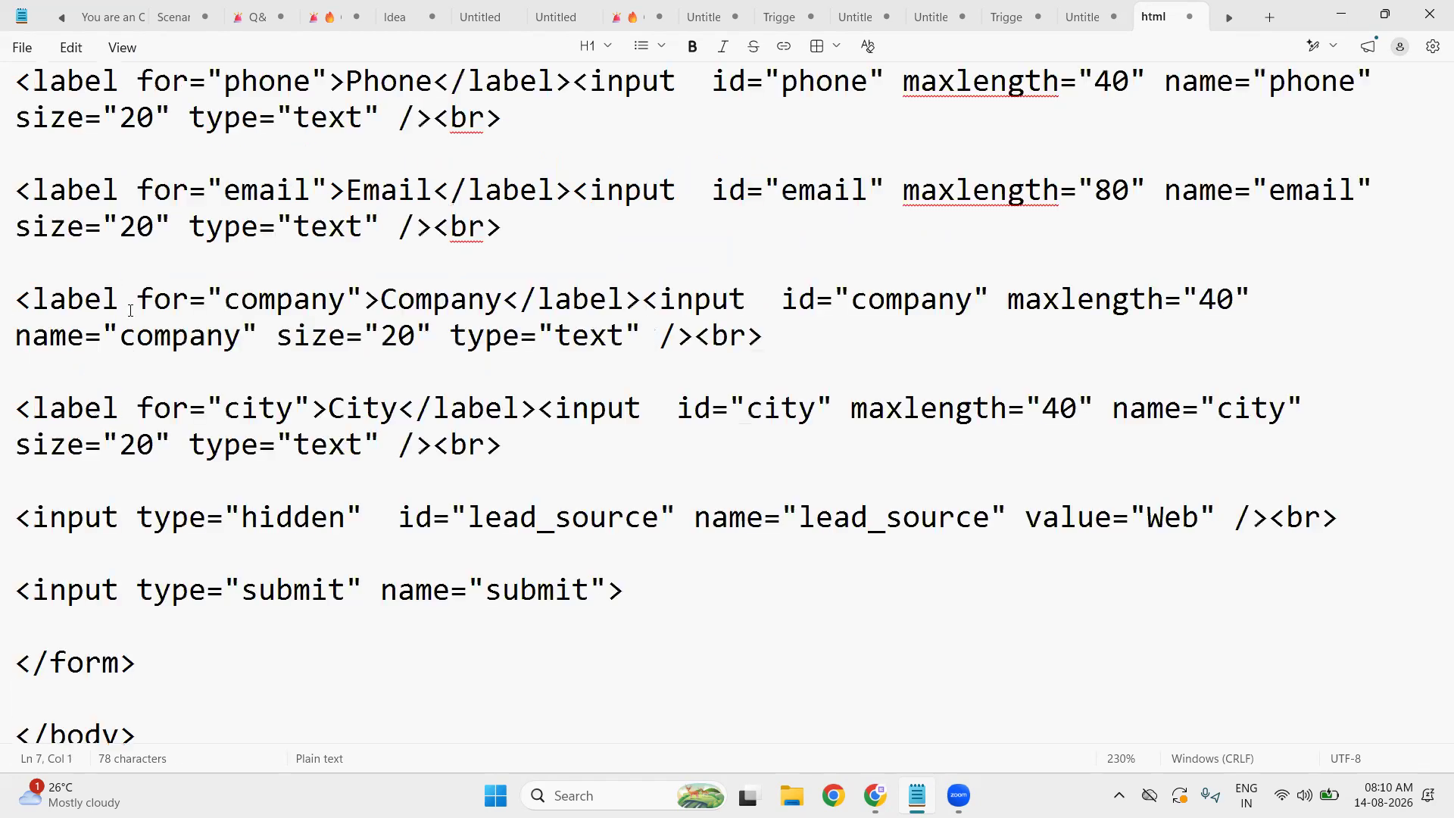
key("ctrl+s")
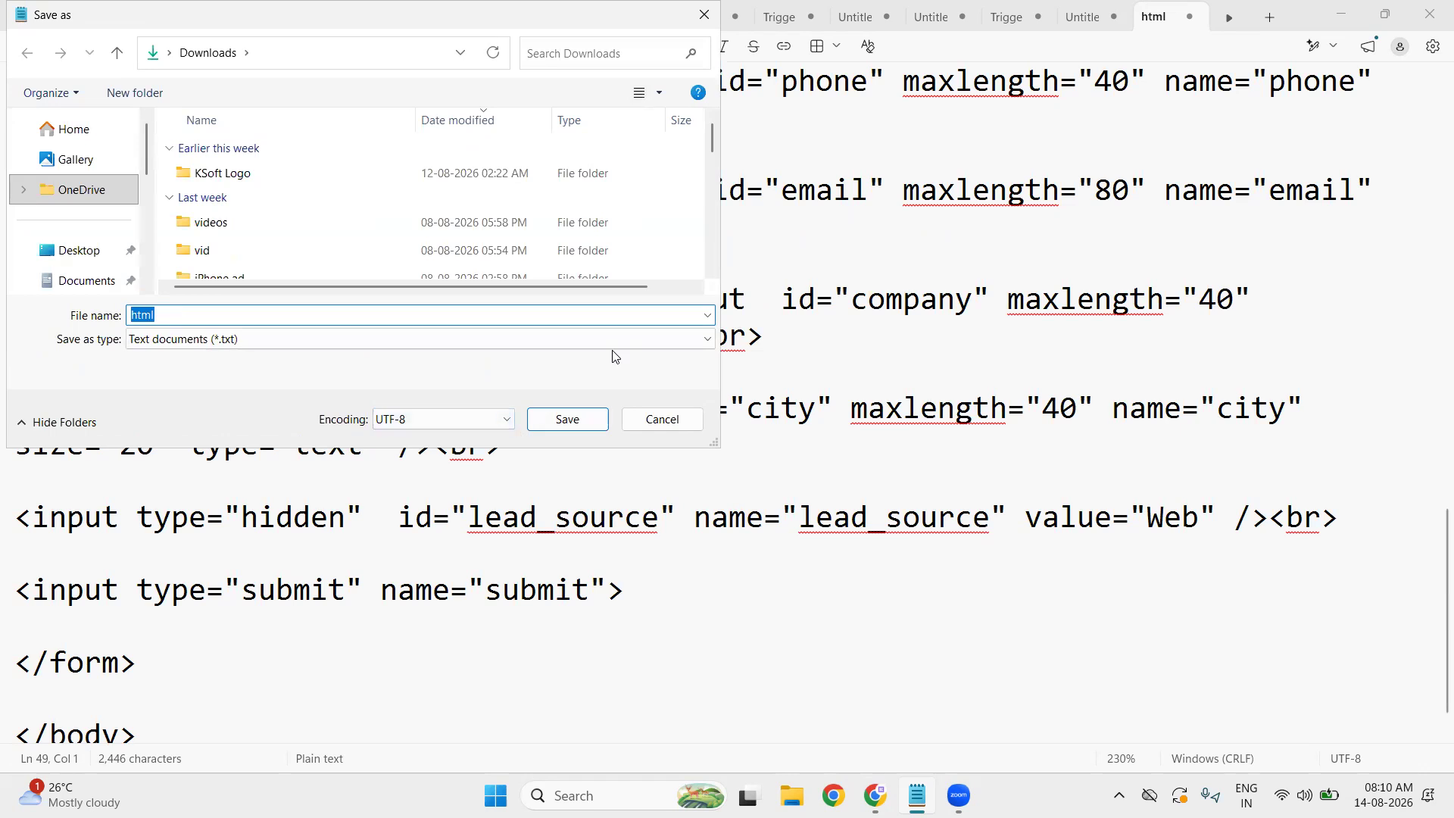
left_click(75, 258)
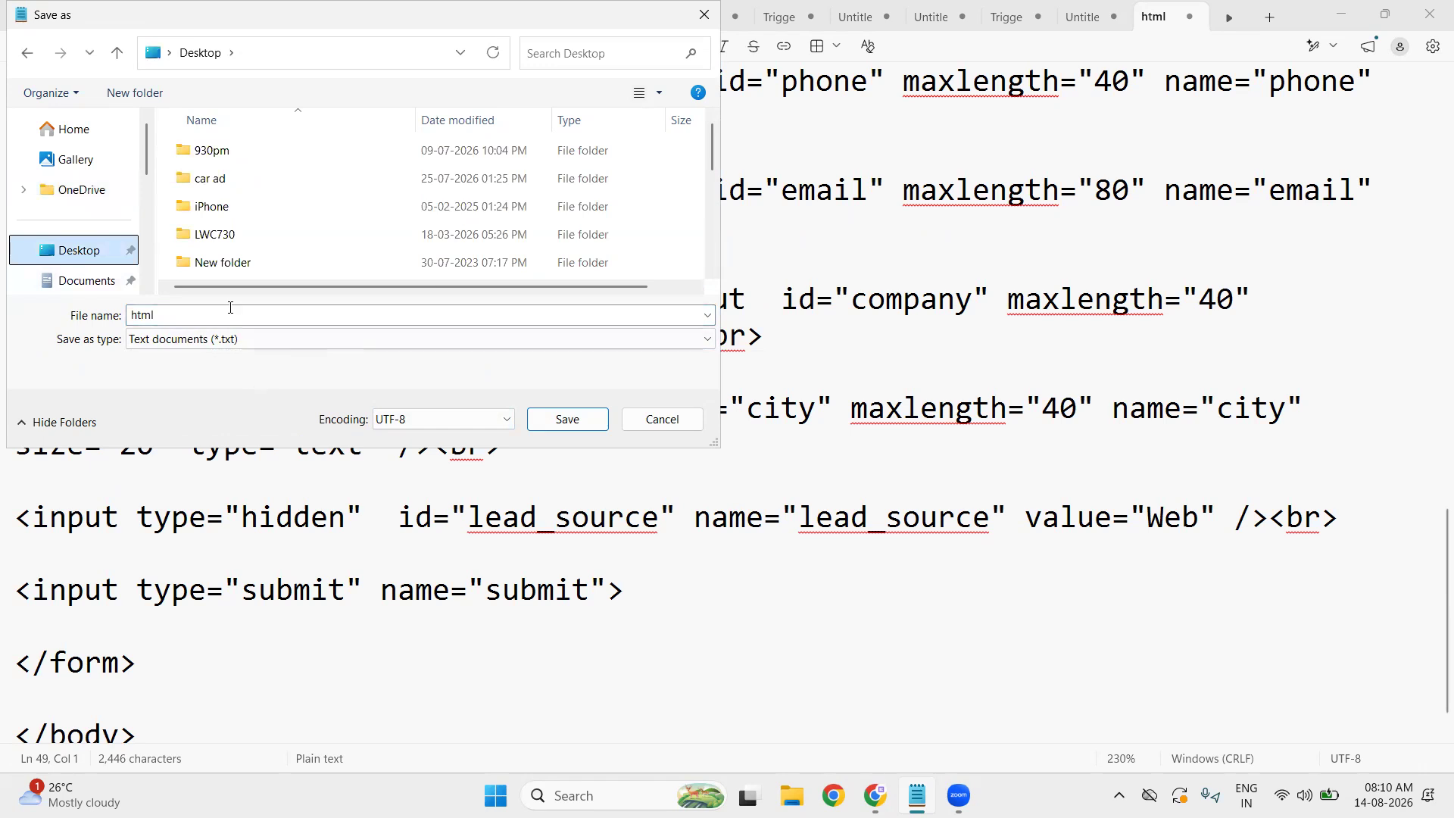
left_click(237, 351)
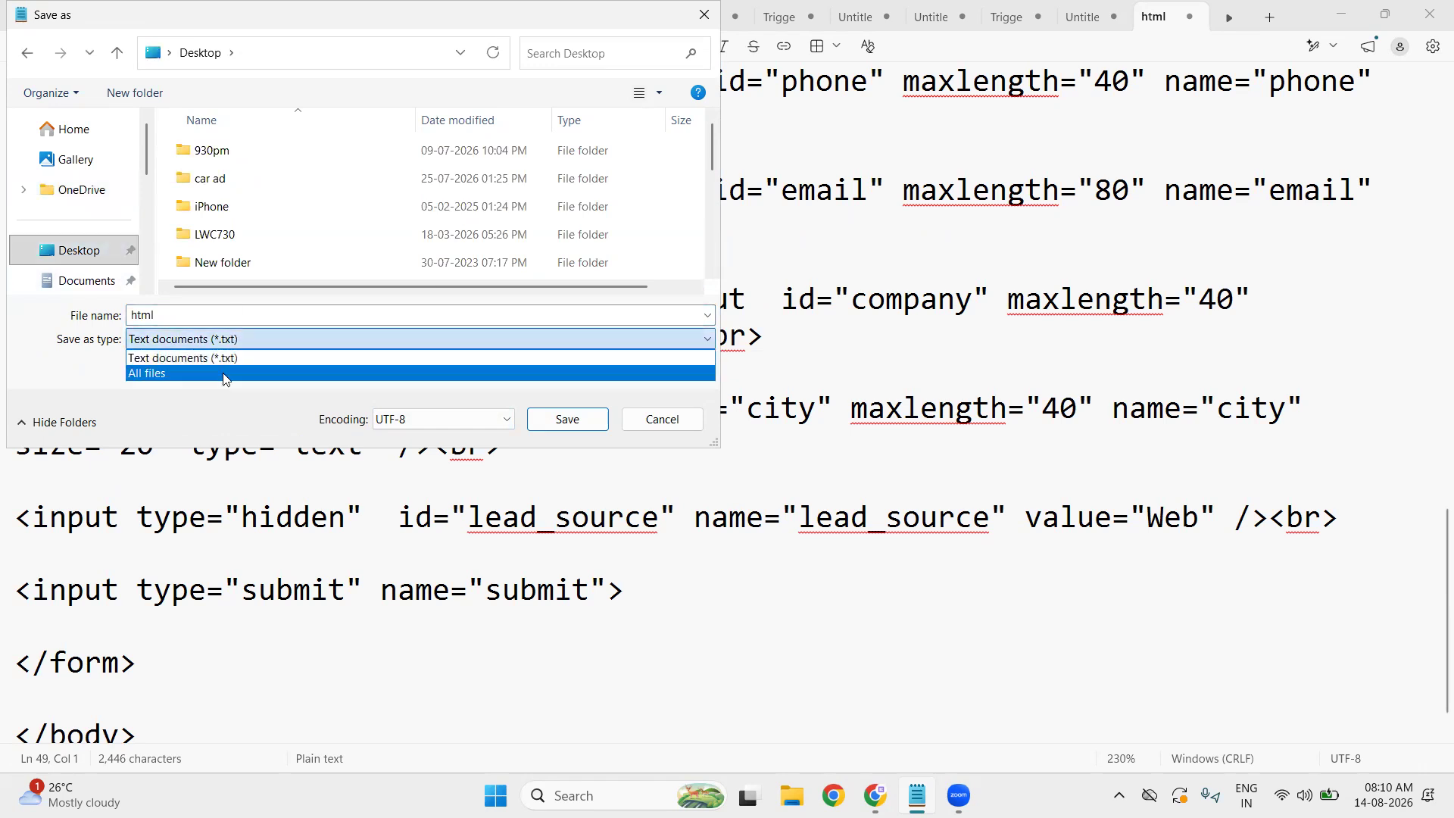
left_click(227, 374)
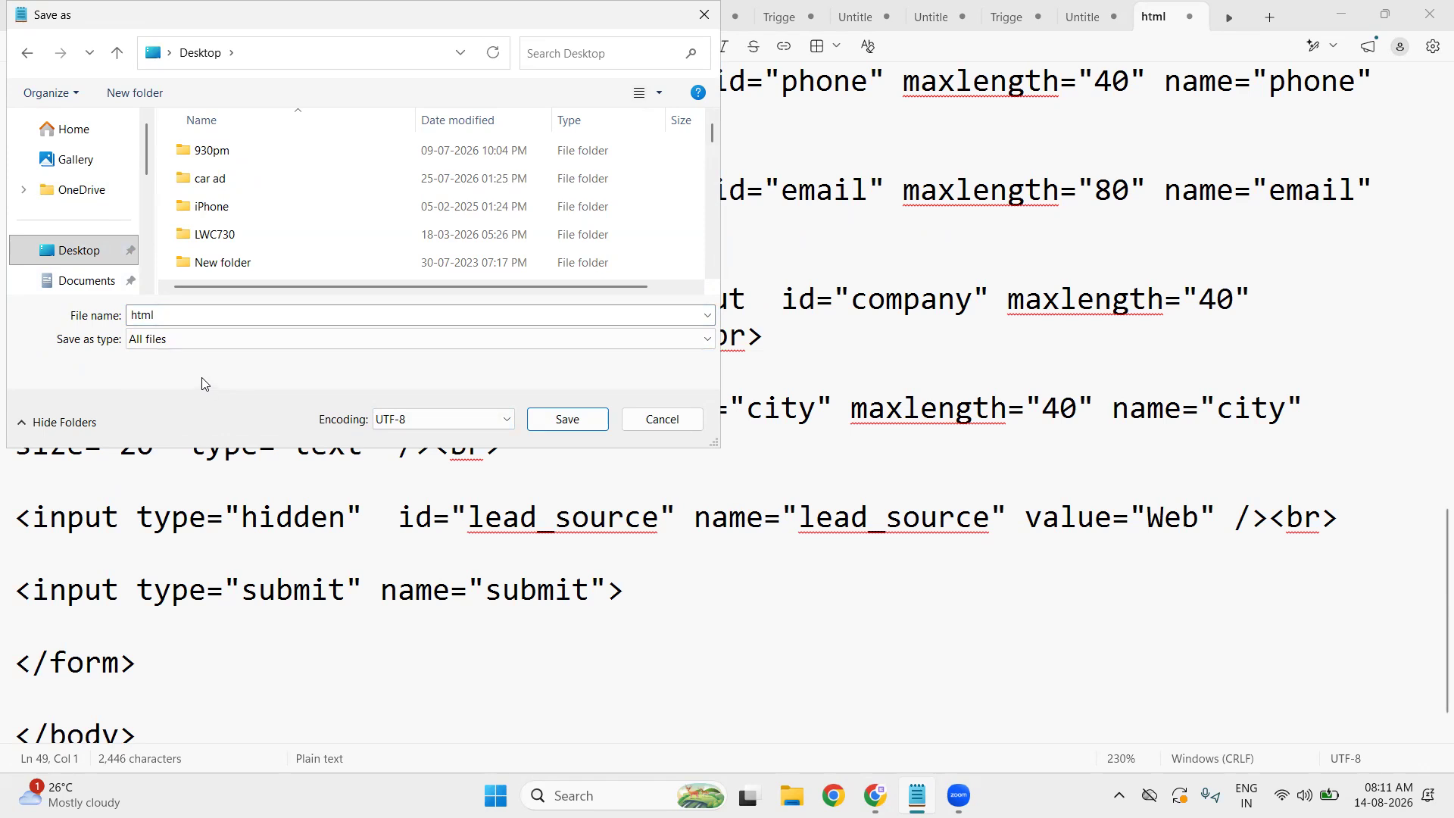
double_click(182, 323)
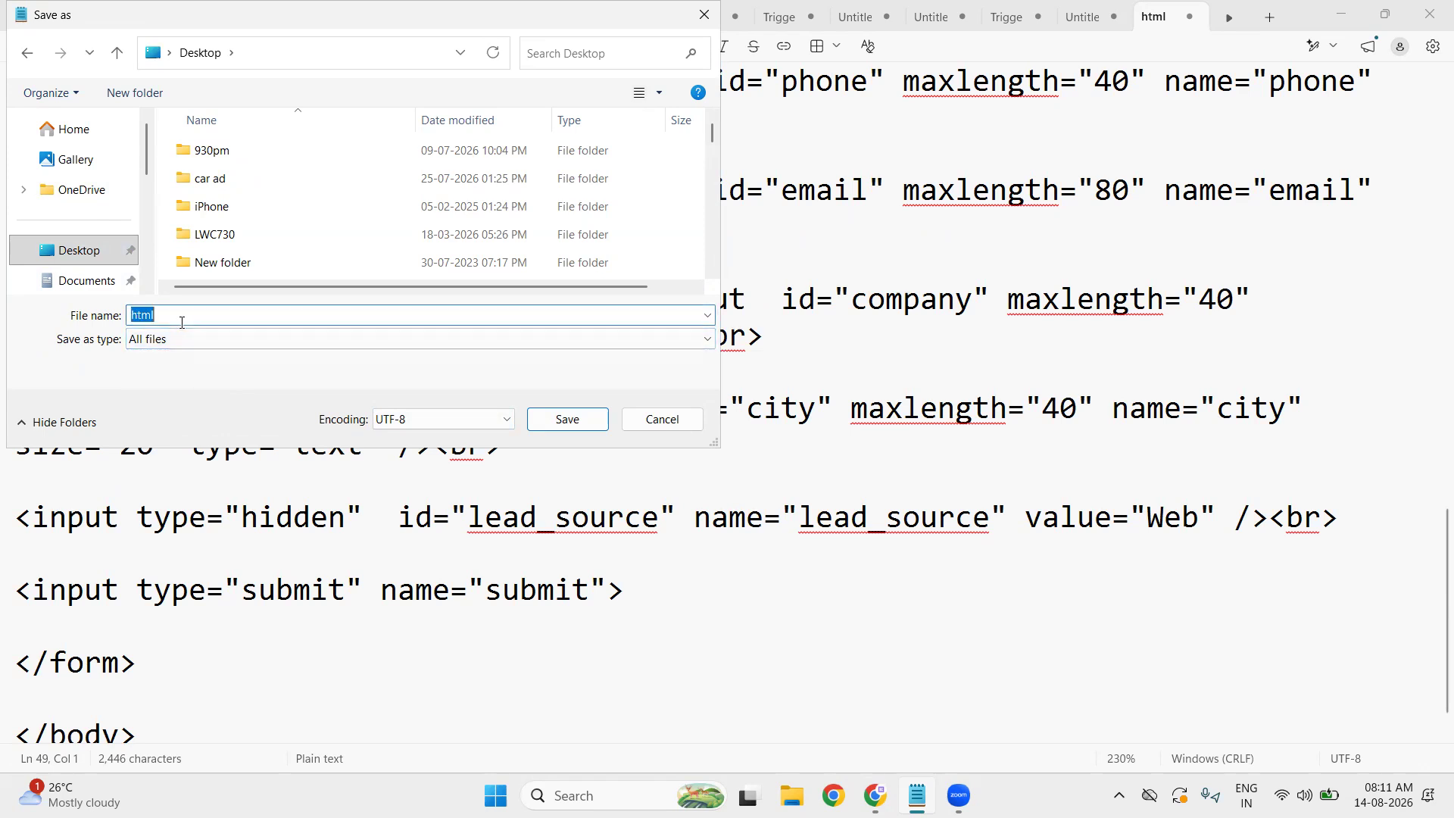
key("BackSpace")
type("enqyu")
key("BackSpace")
key("BackSpace")
type("uiryLead.html")
- Save enquiryLead.html and open it from the Desktop folder in File Explorer in the browser
left_click(569, 420)
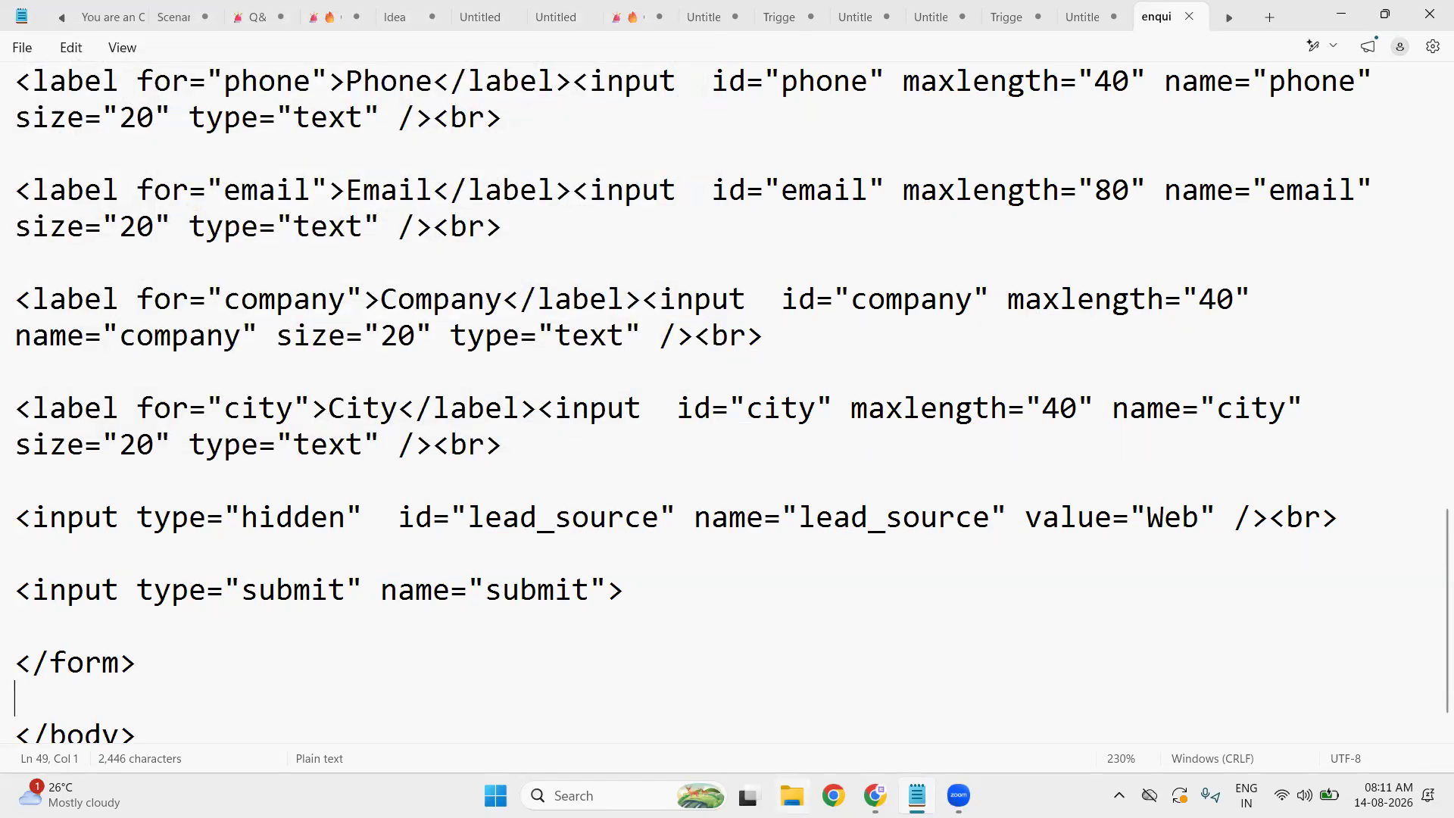
left_click(793, 795)
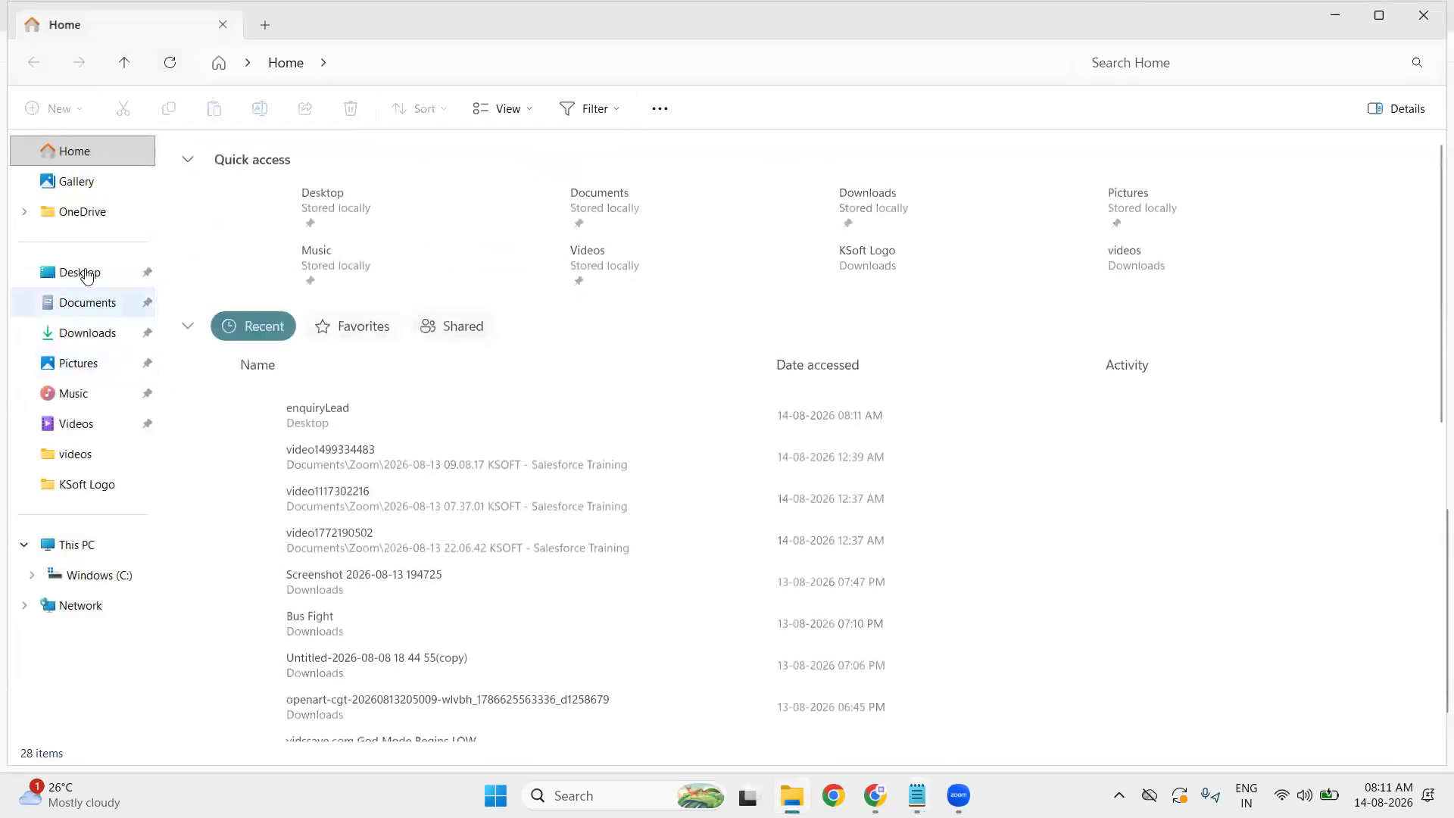
left_click(75, 272)
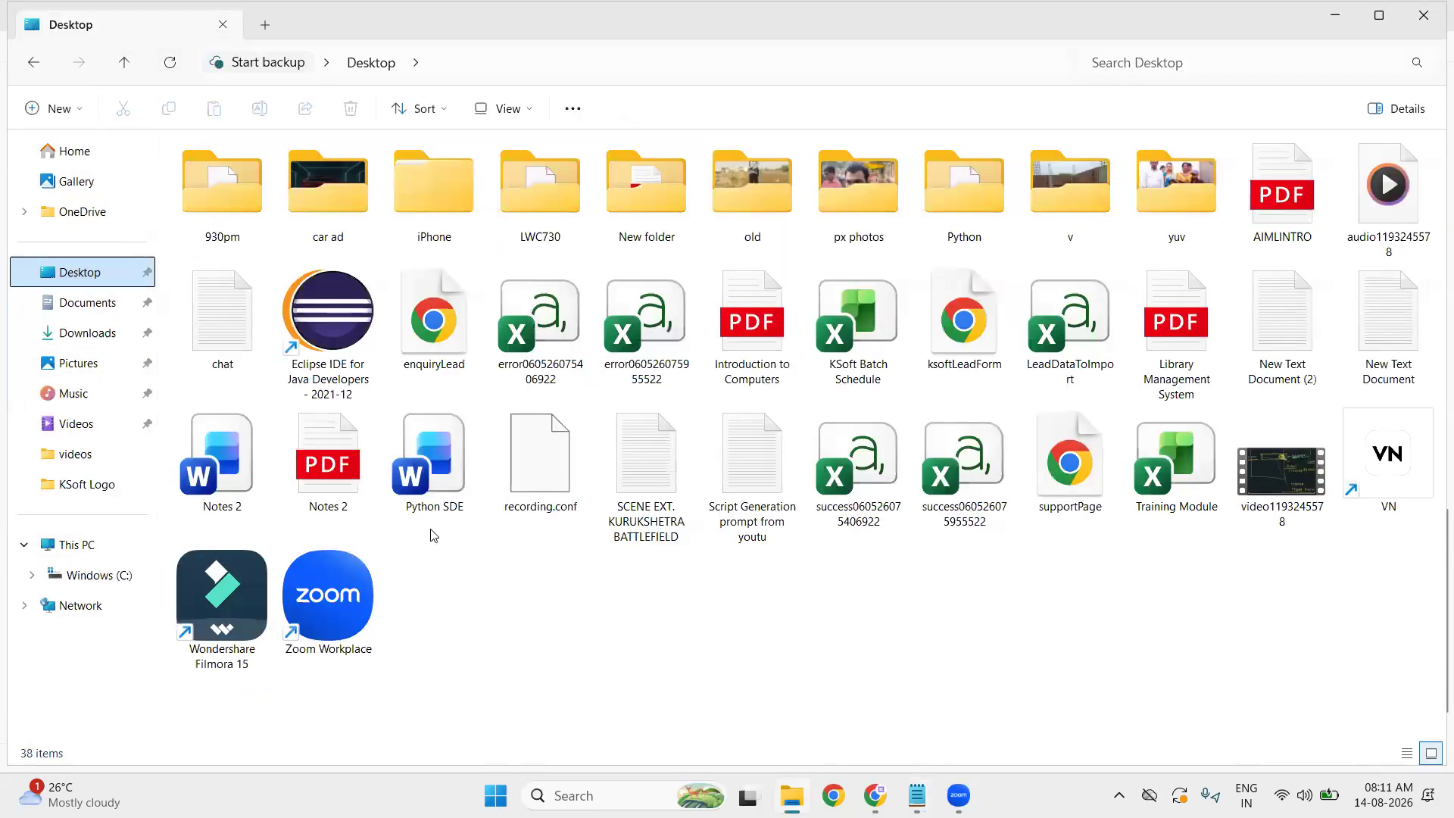
left_click(453, 341)
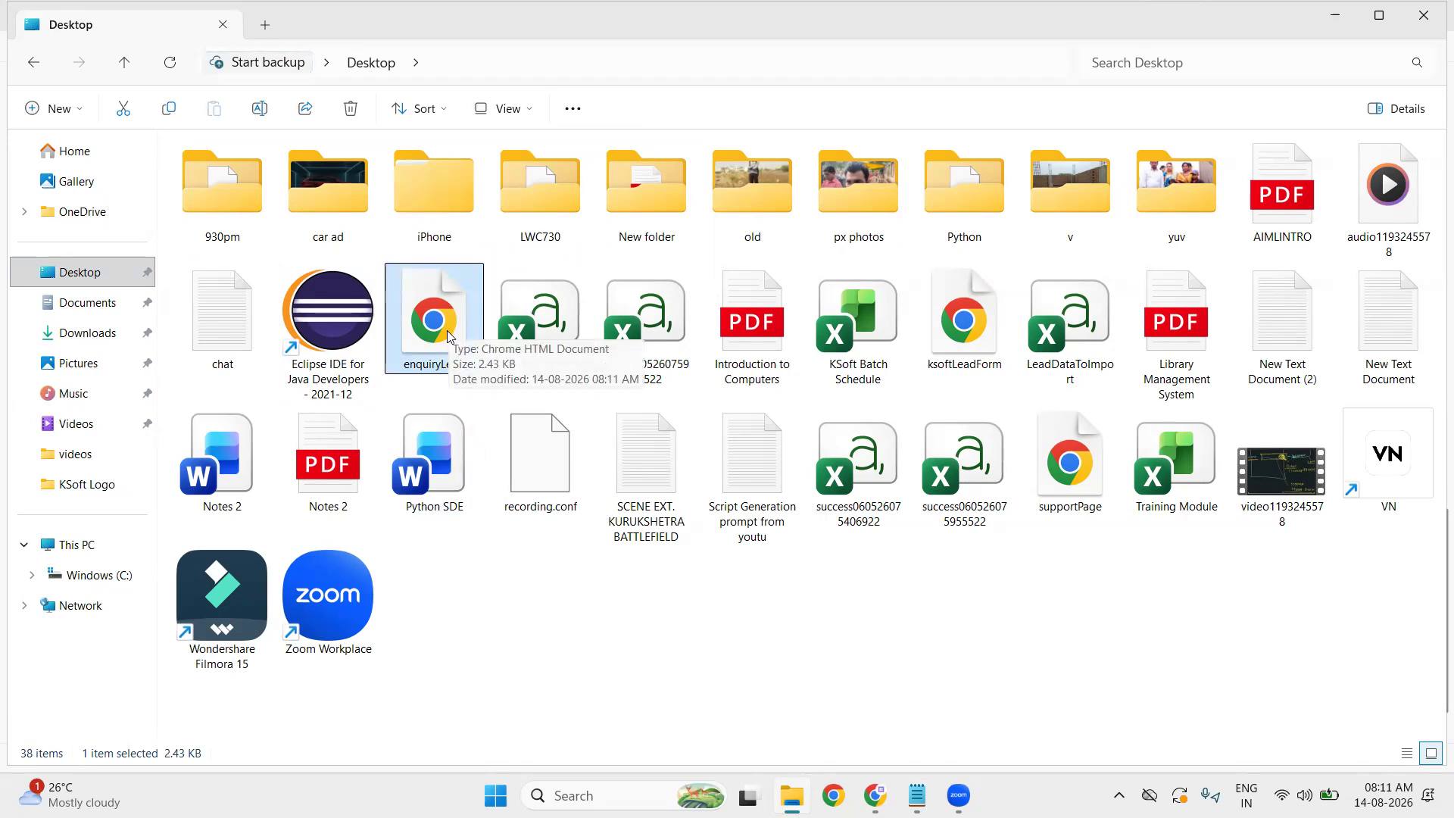
double_click(446, 336)
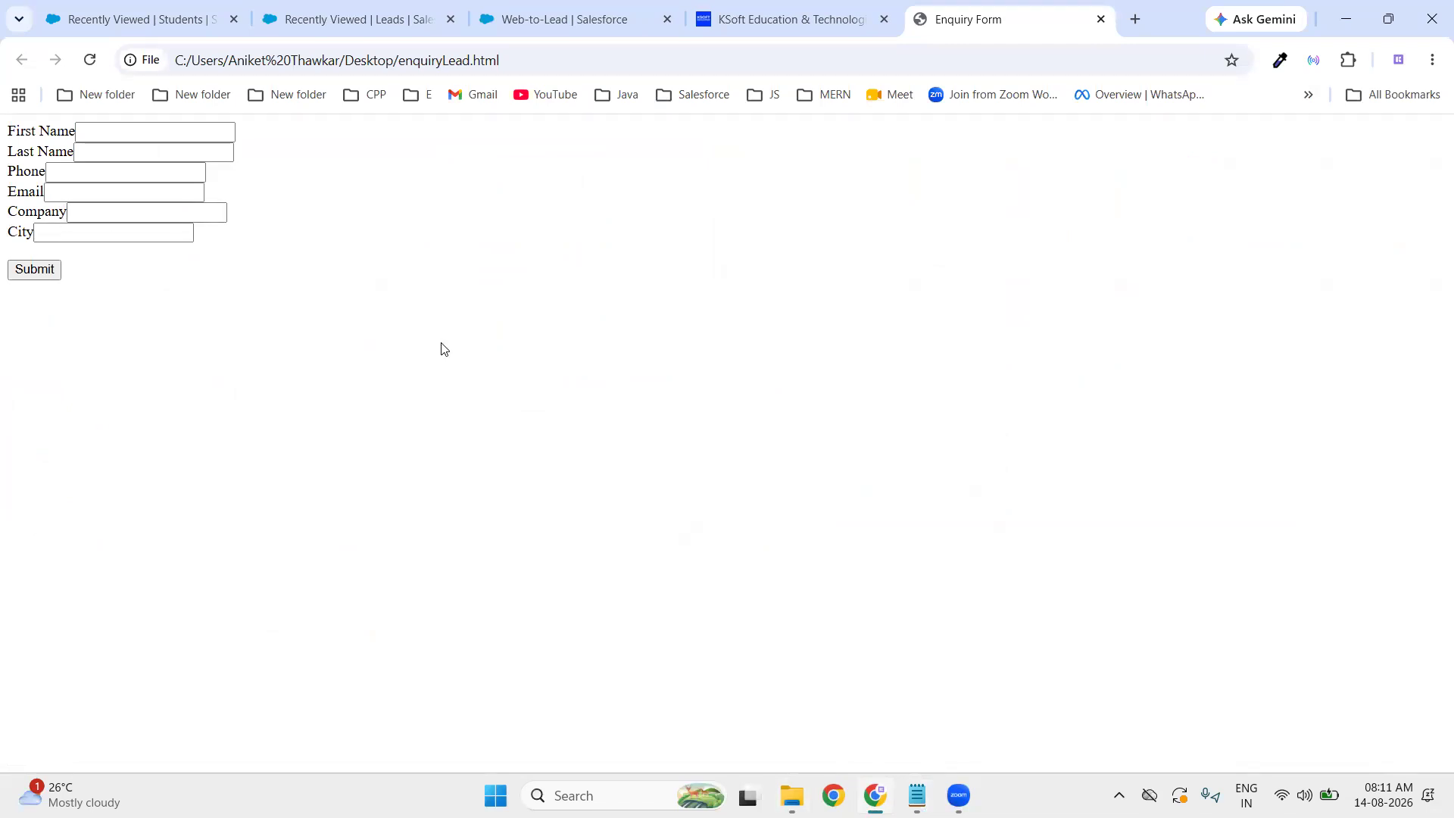
- Zoom the Enquiry Form page in to 150%
key("ctrl+plus")
key("ctrl+plus")
key("ctrl+plus")
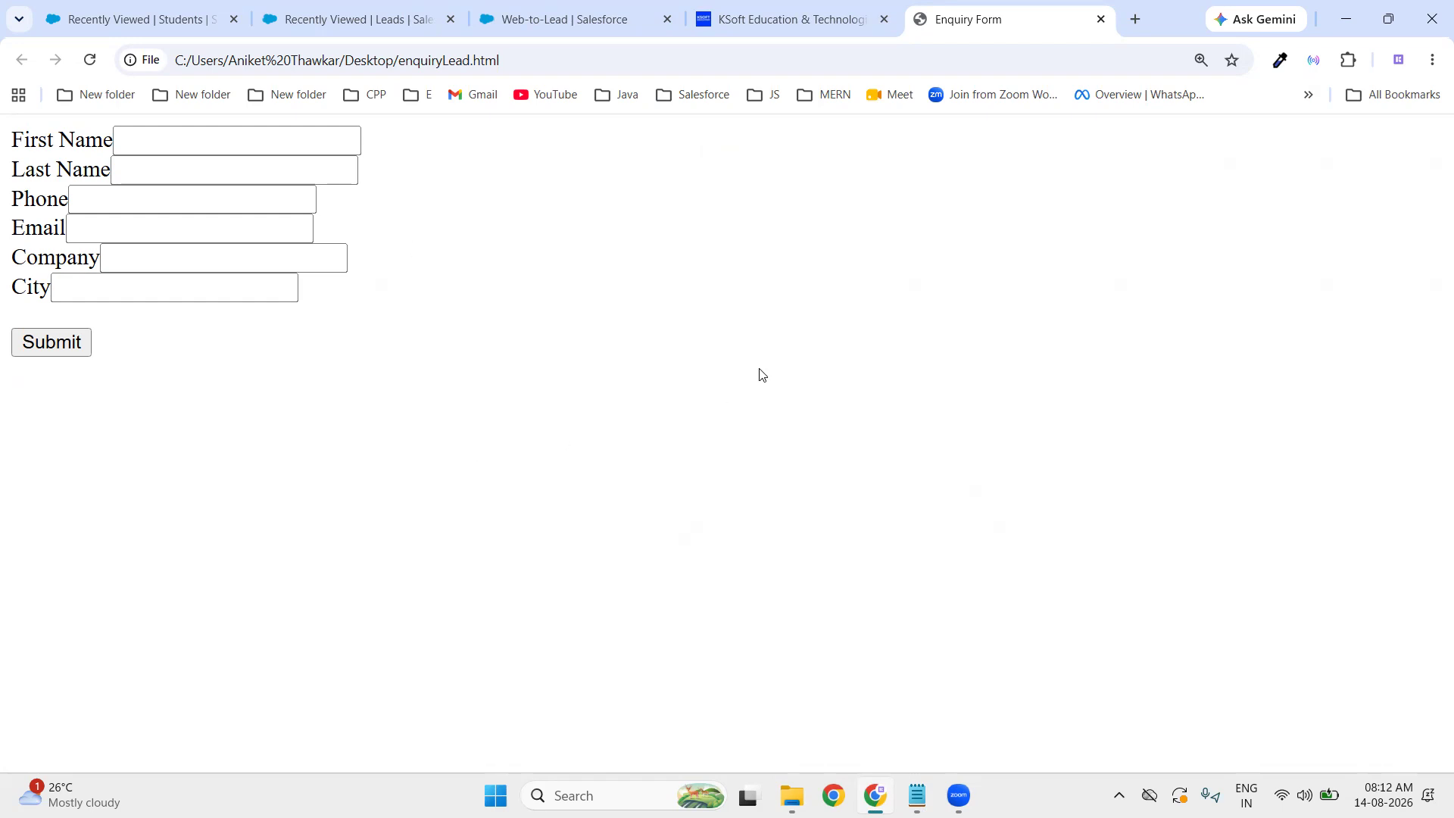
- Enter the sample lead's first name, last name and phone number in the form
left_click(257, 147)
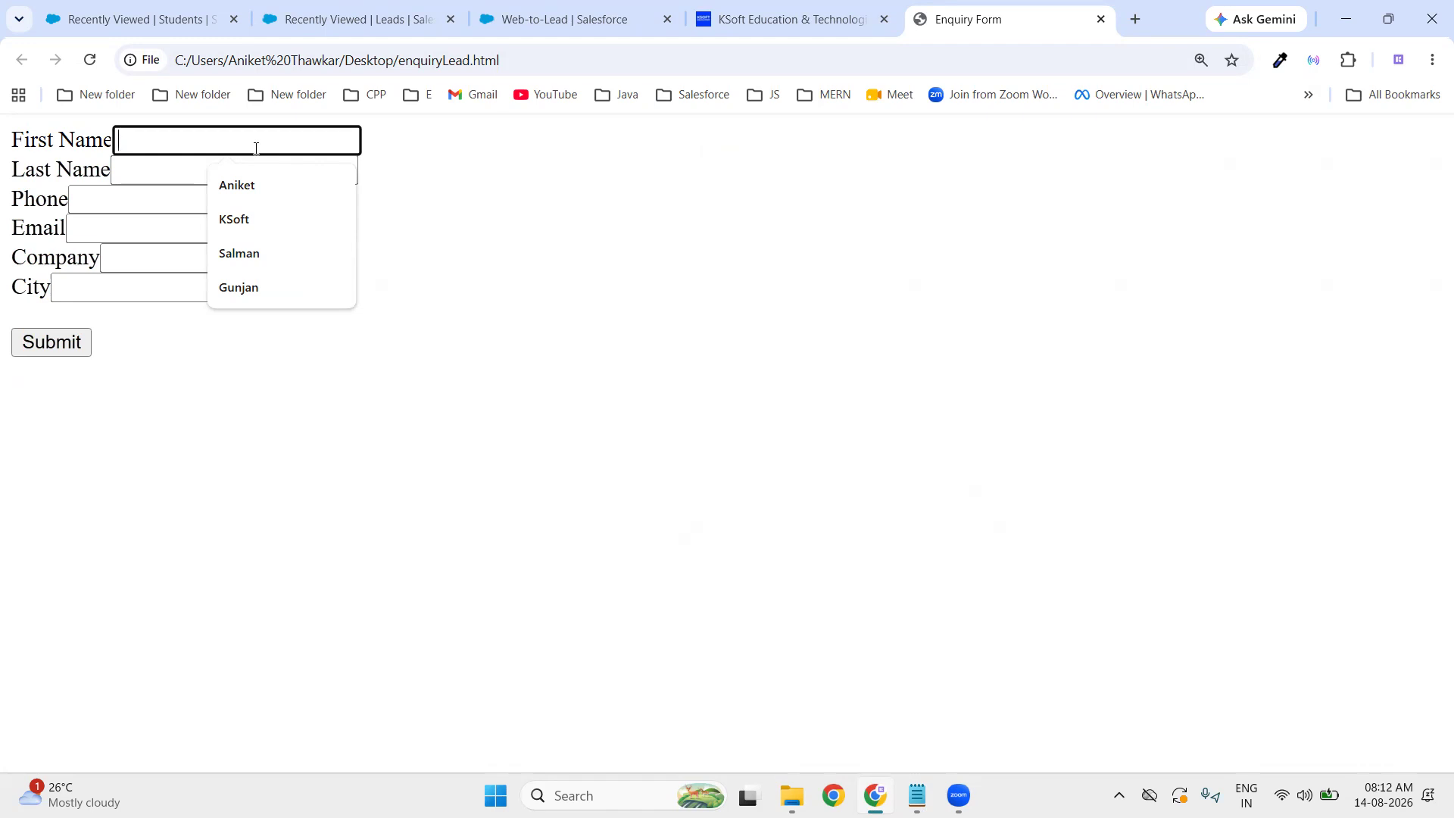
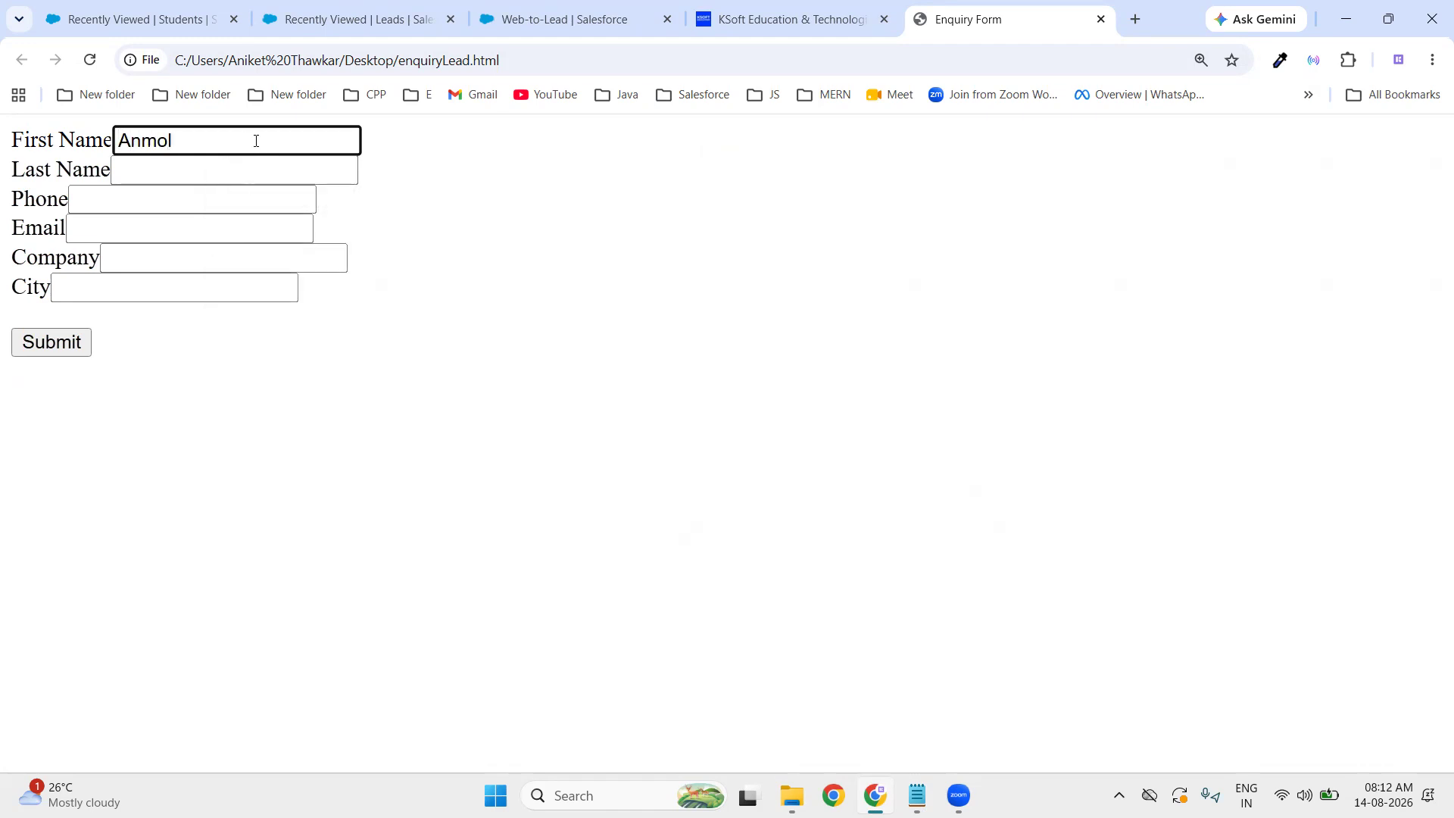
left_click(230, 168)
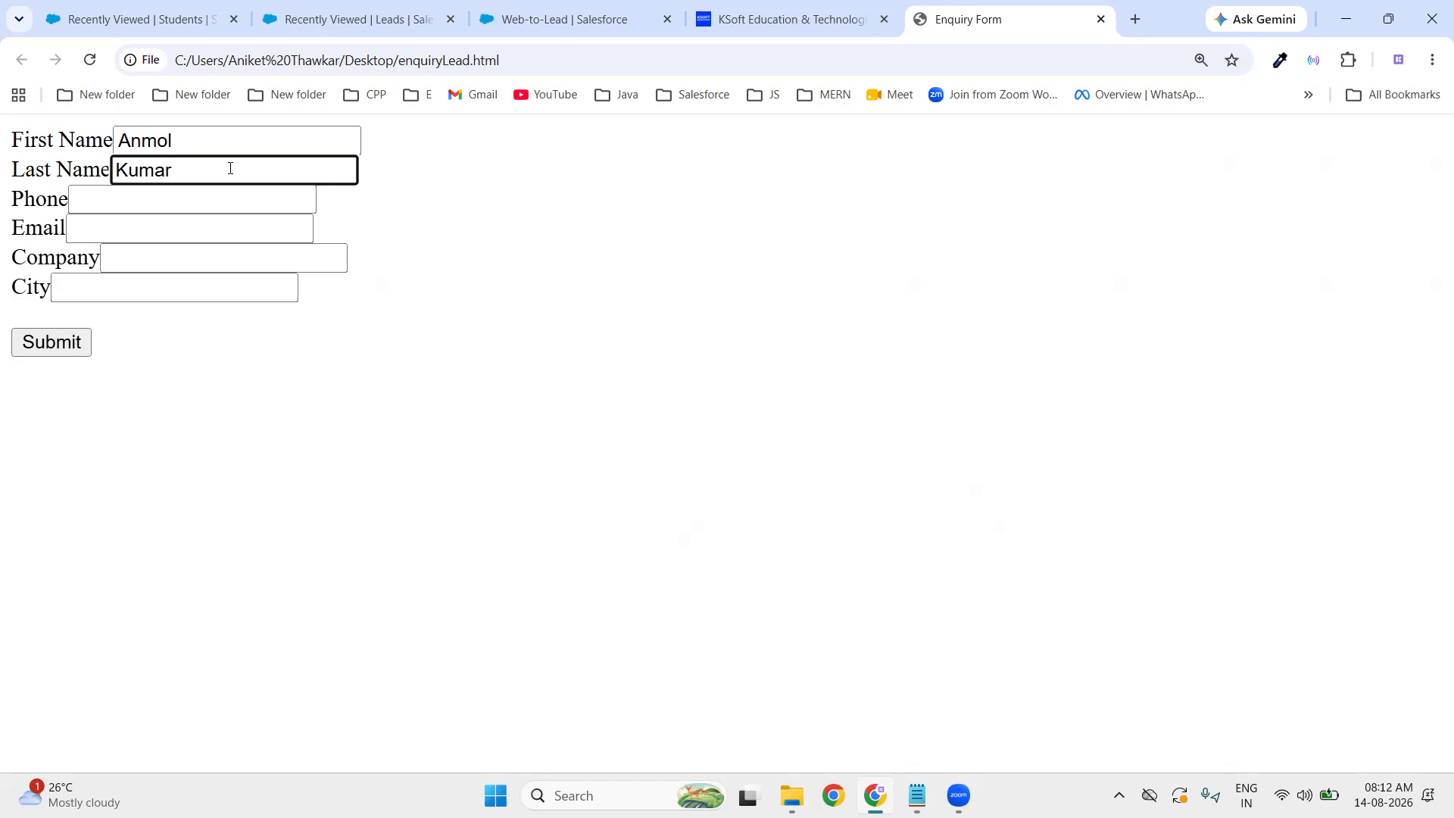
left_click(109, 200)
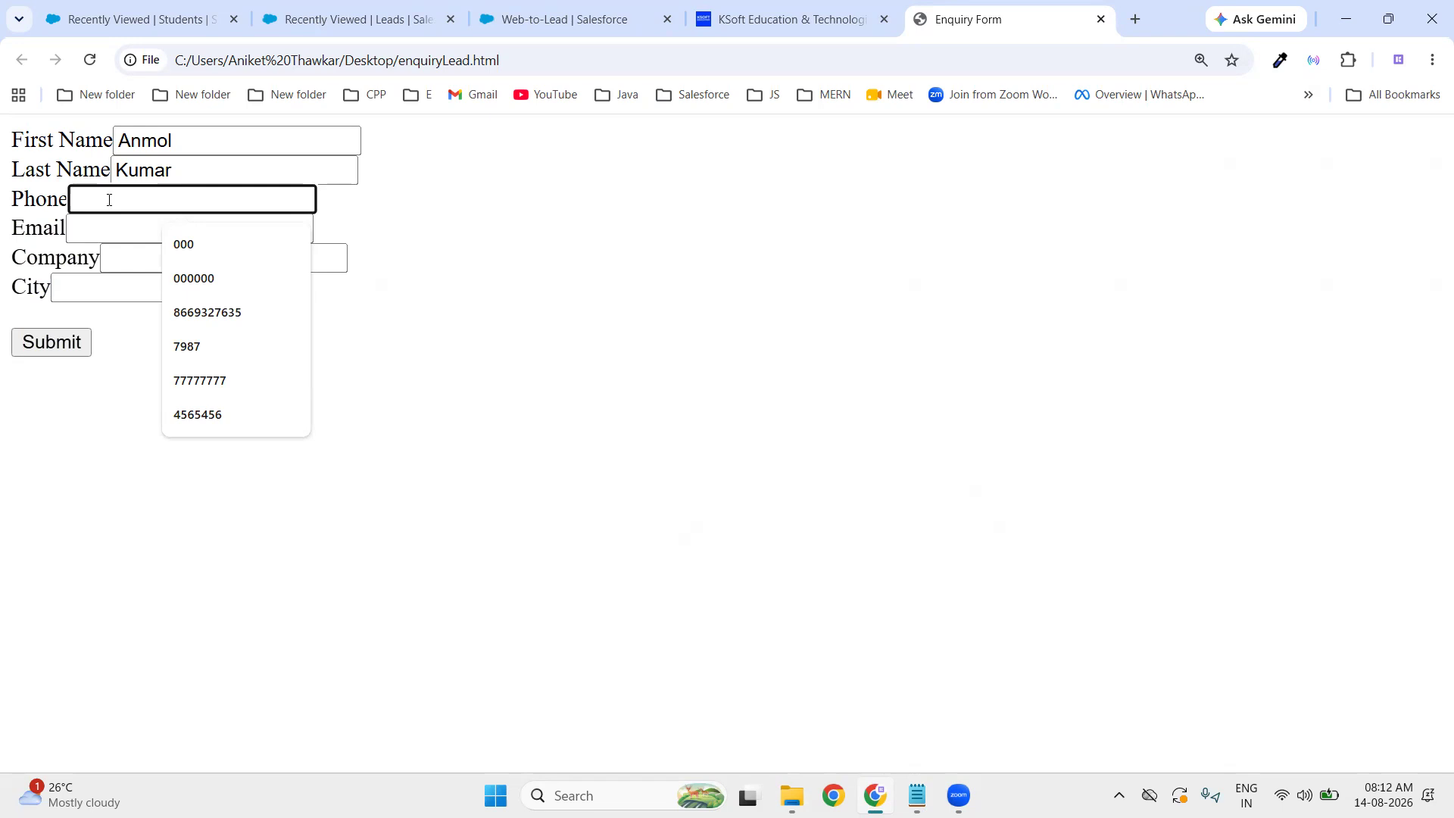
type("88655")
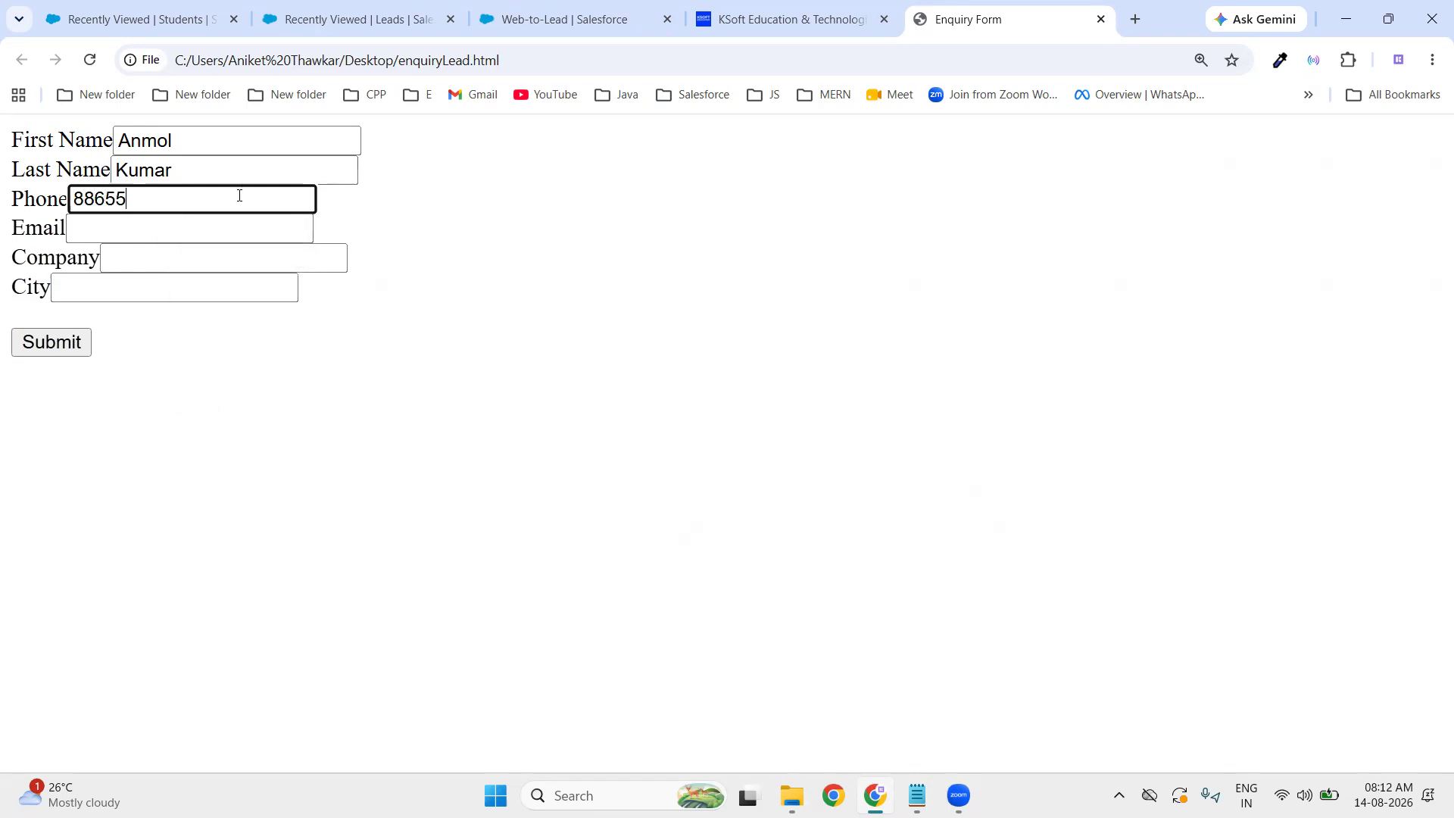
- Enter the lead's e-mail address, company ABC and city Nagpur, dismissing the autofill suggestions
left_click(190, 231)
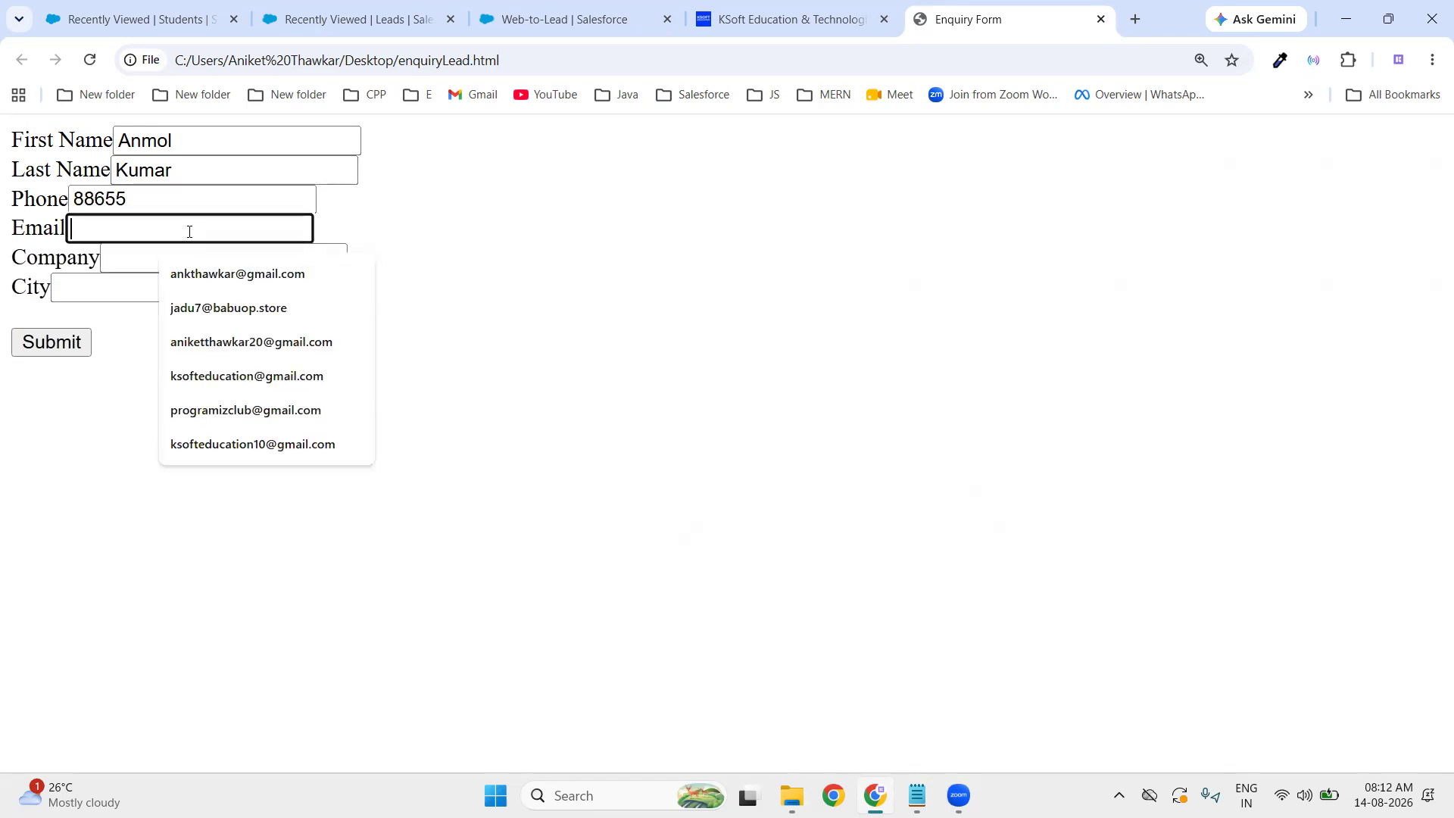
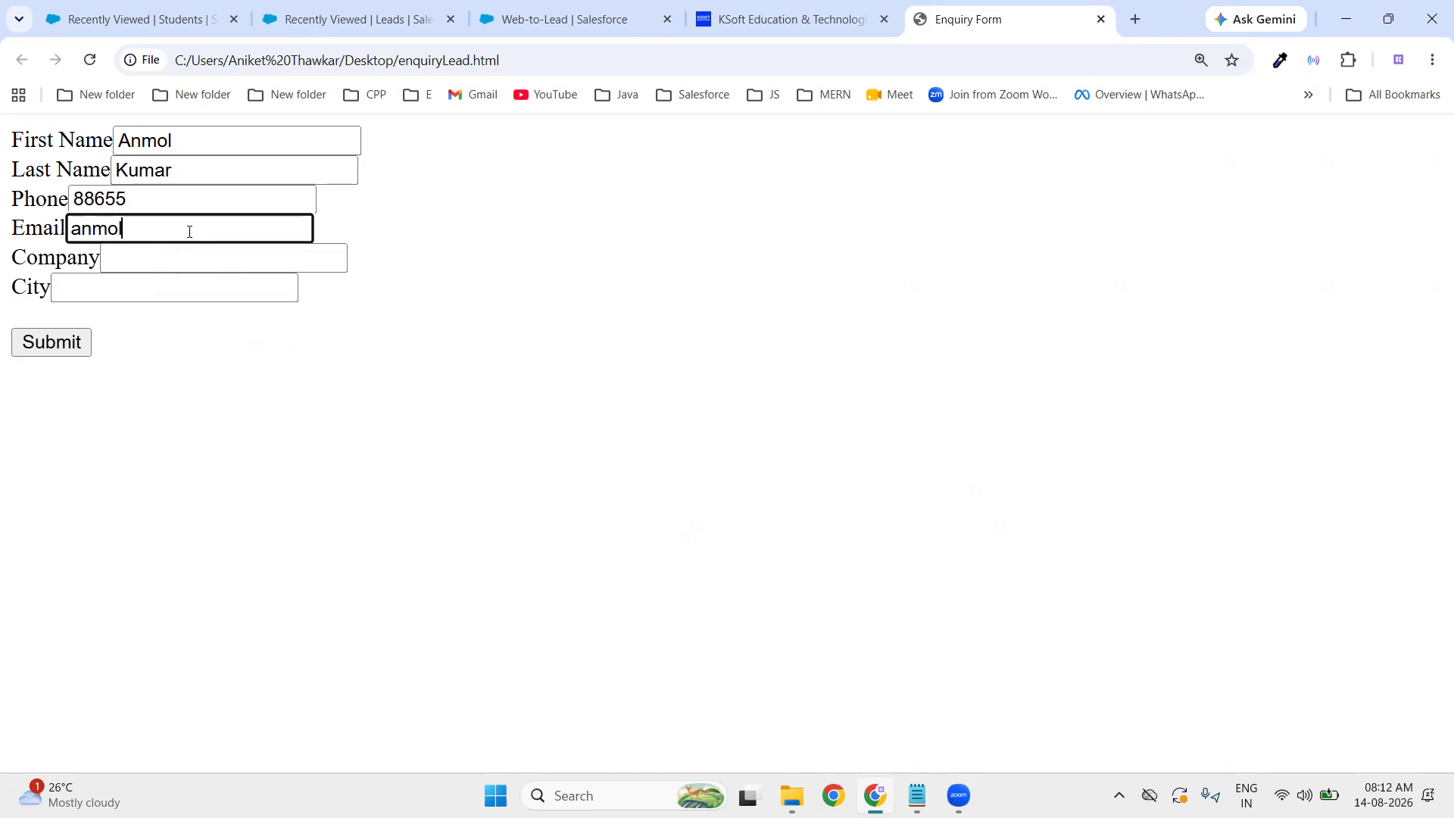
left_click(196, 259)
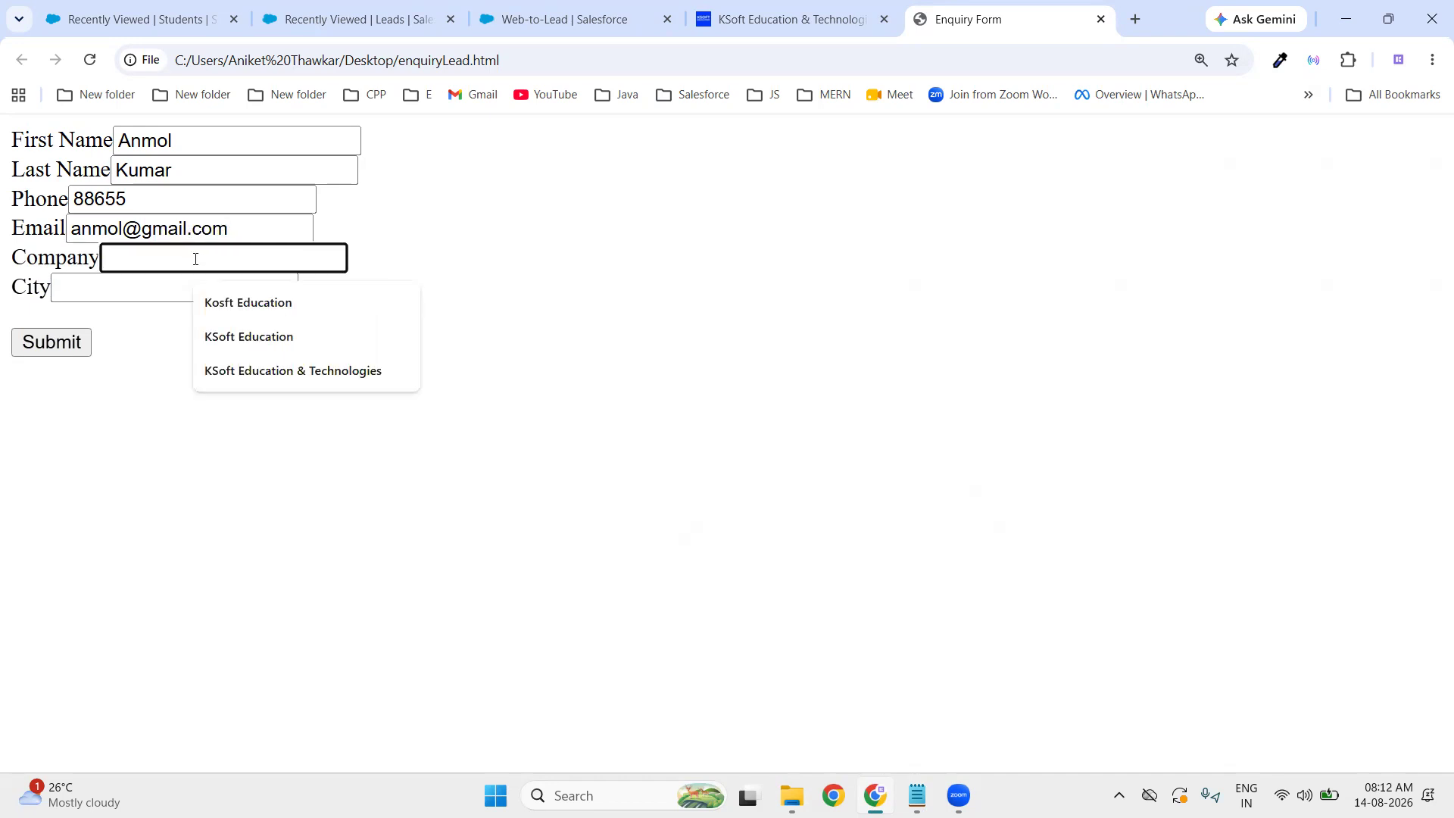
type("ABC")
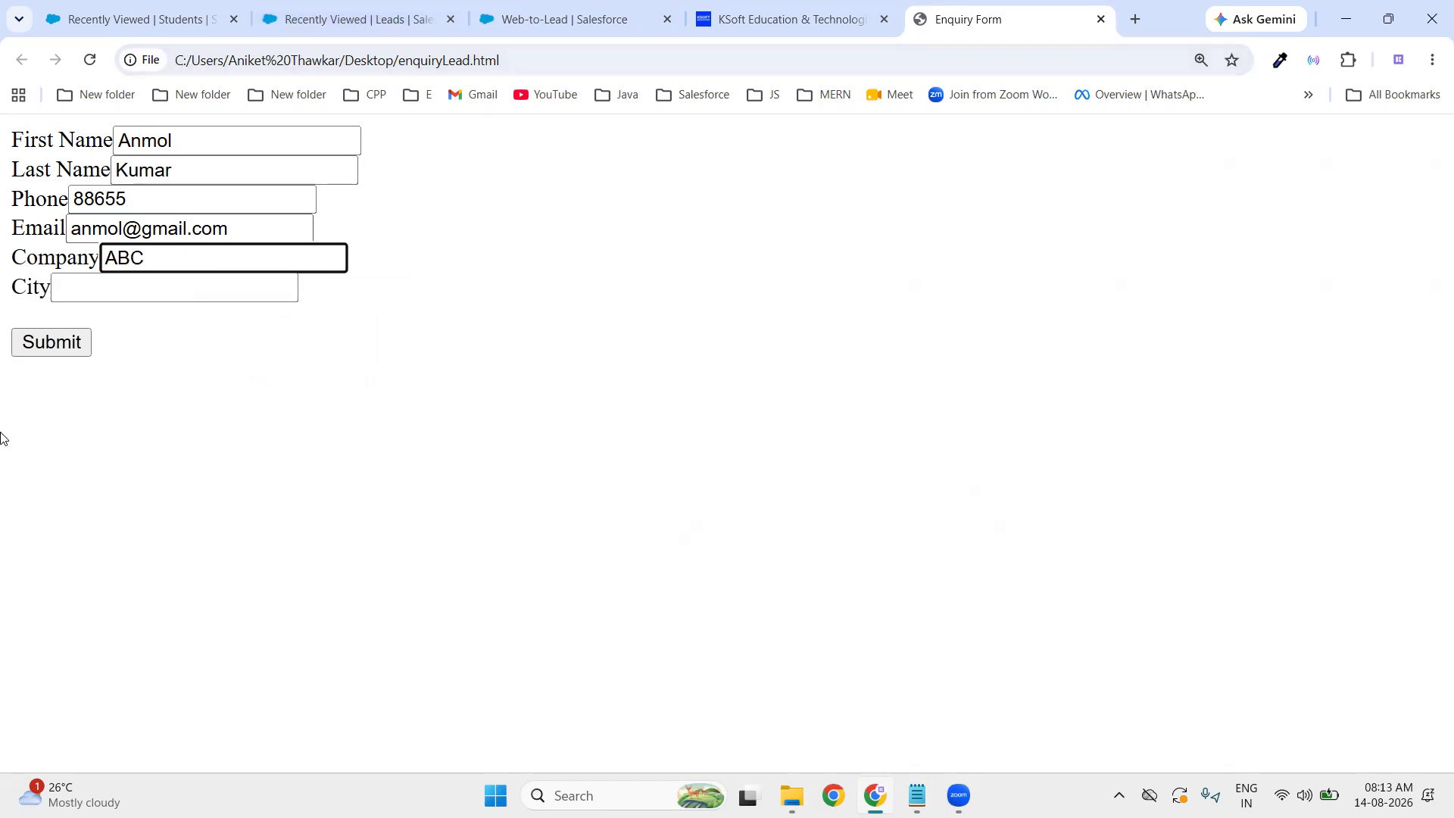
left_click(97, 295)
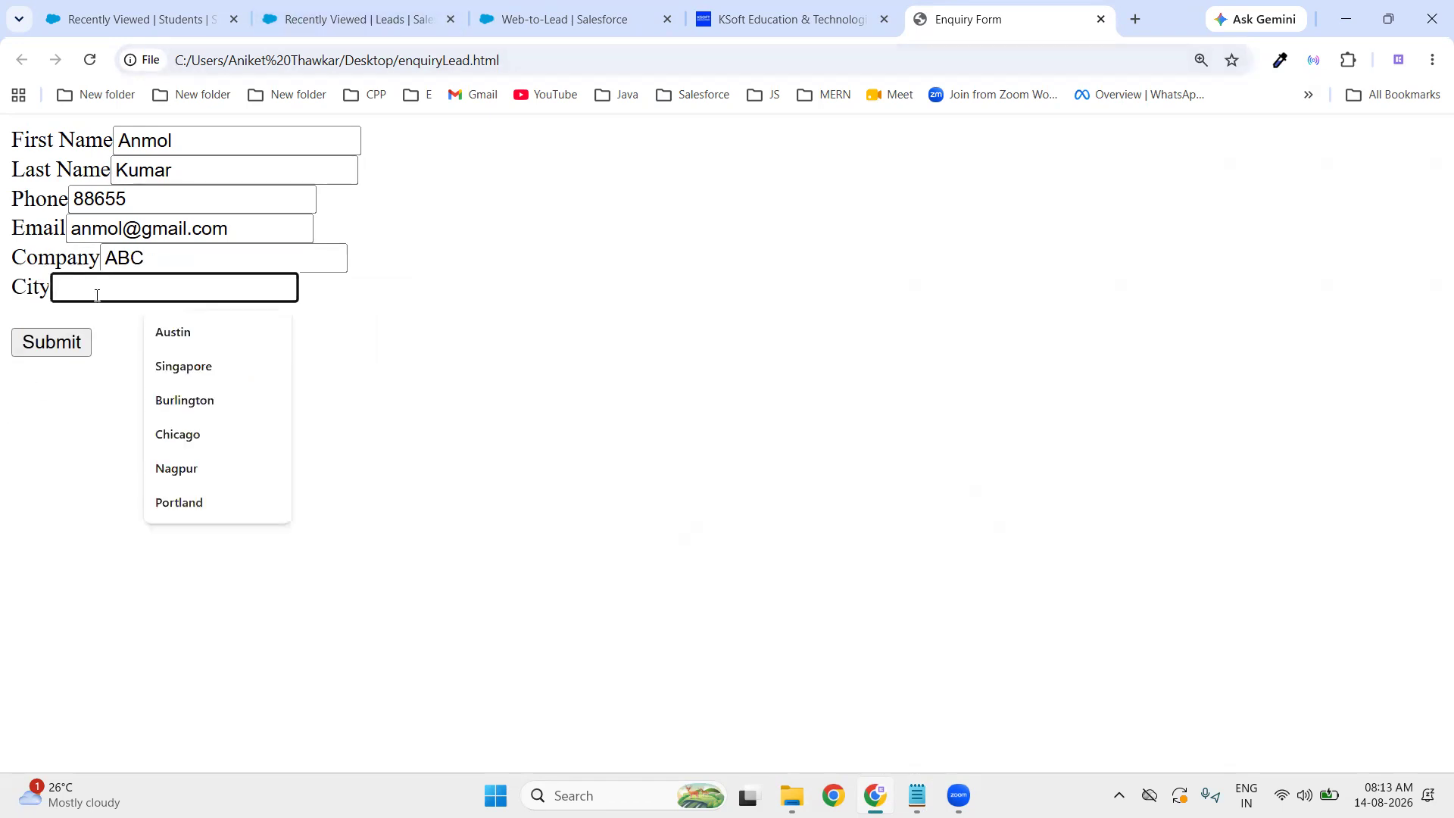
type("Nagpur")
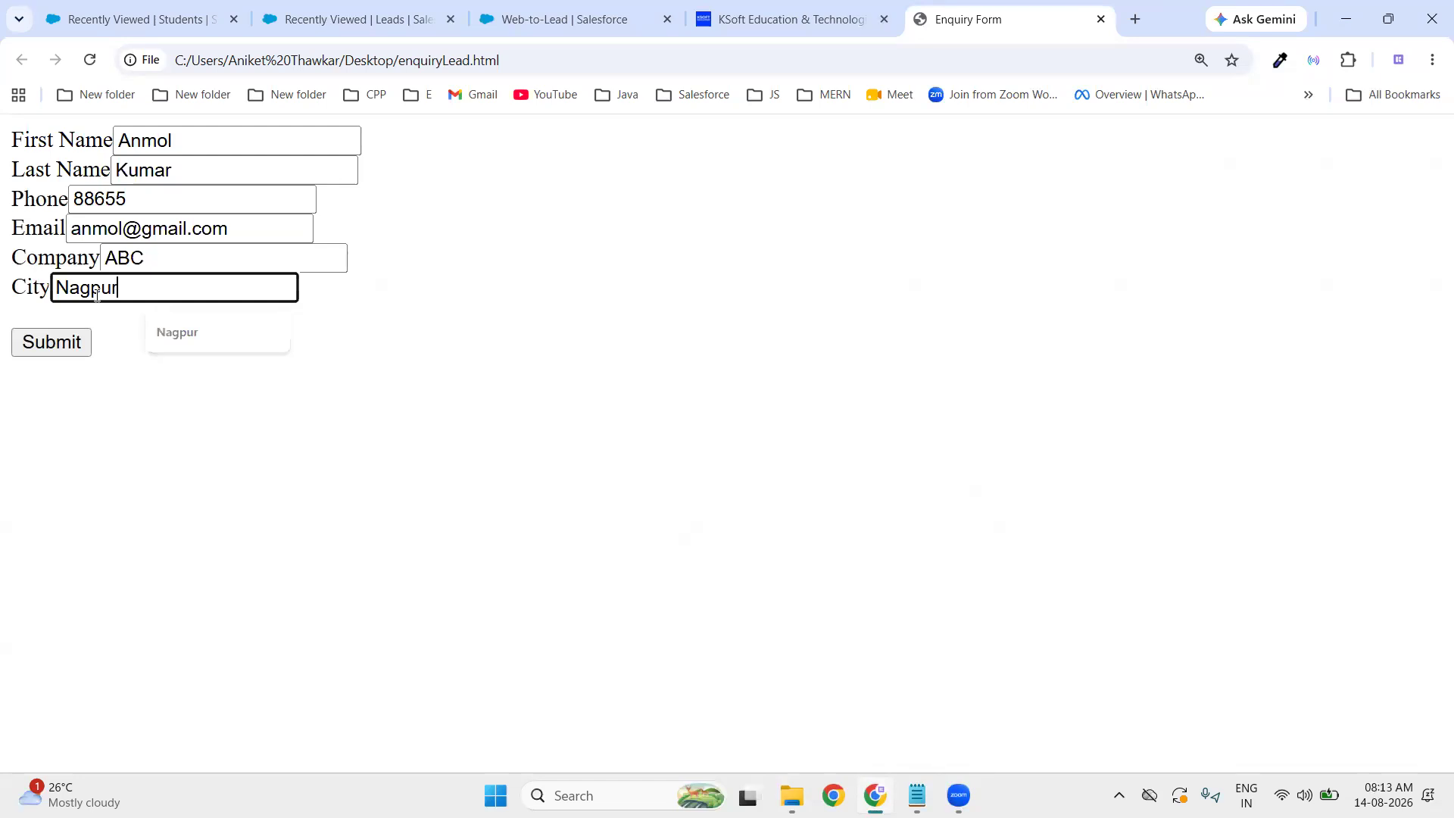
key("Escape")
- Submit the Enquiry Form so it redirects to the KSoft Education homepage
left_click(54, 343)
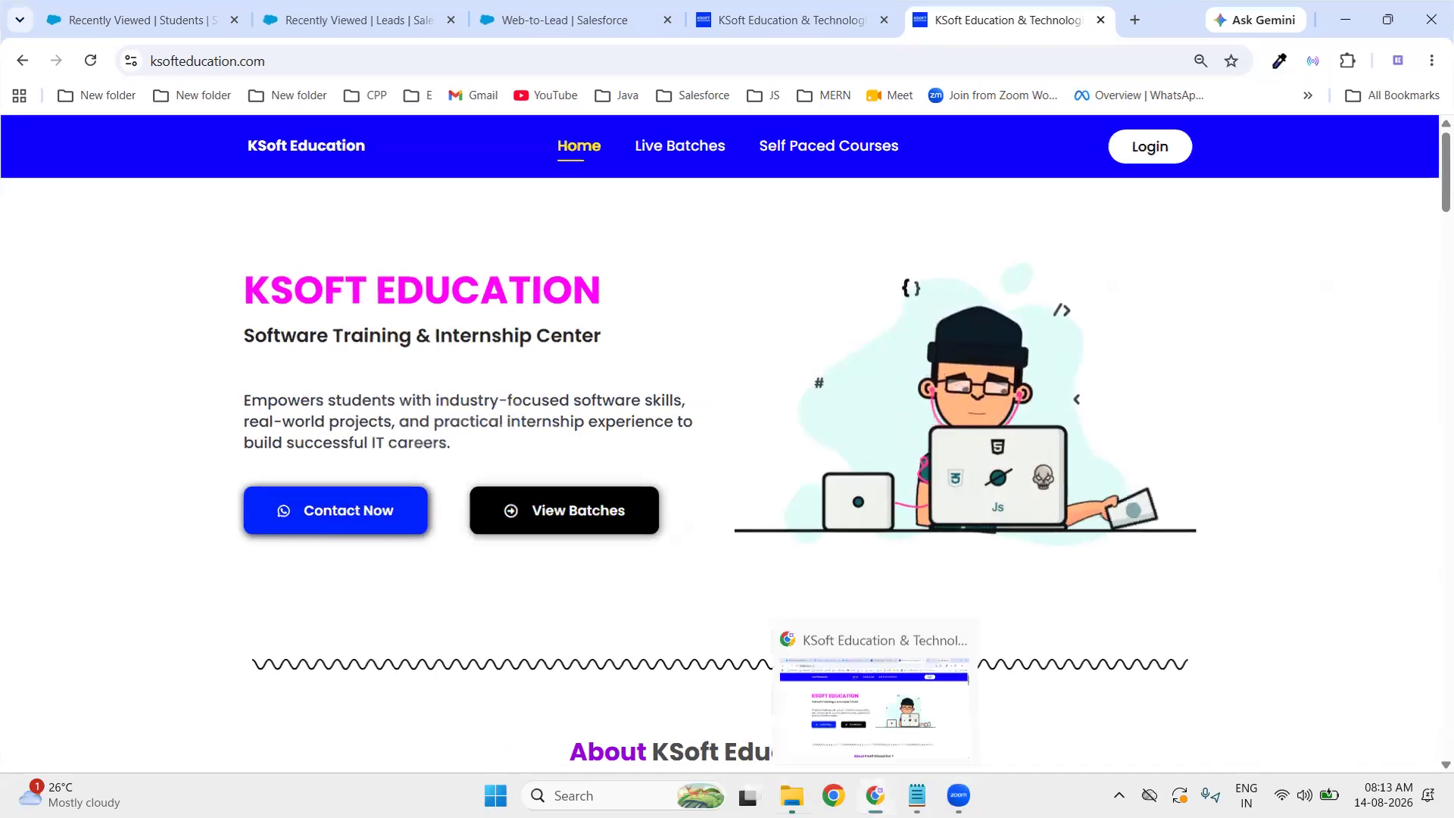
left_click(791, 795)
- In the Salesforce Leads tab, choose the All Open Leads view and open the new ABC lead
left_click(875, 796)
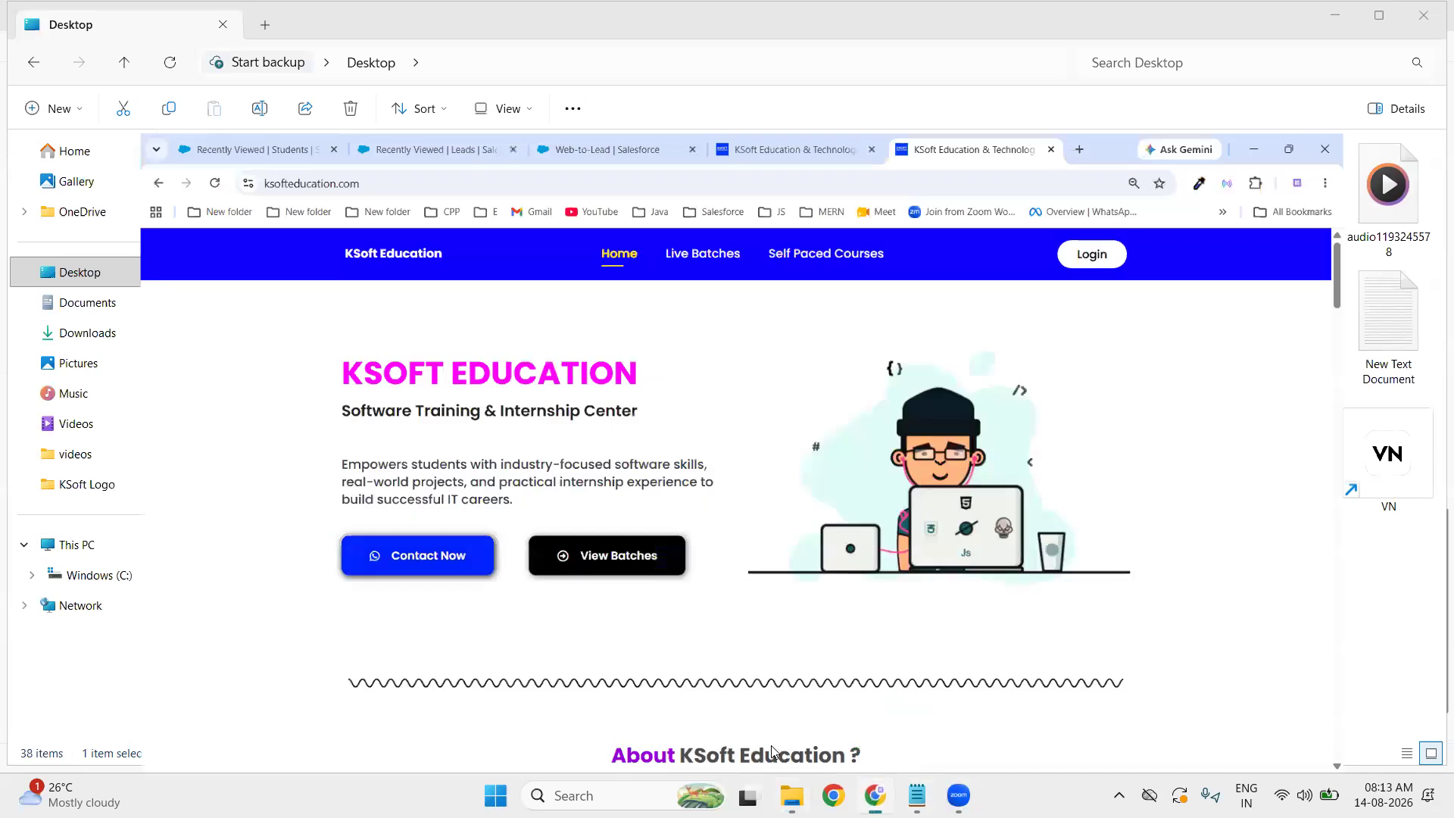
left_click(190, 19)
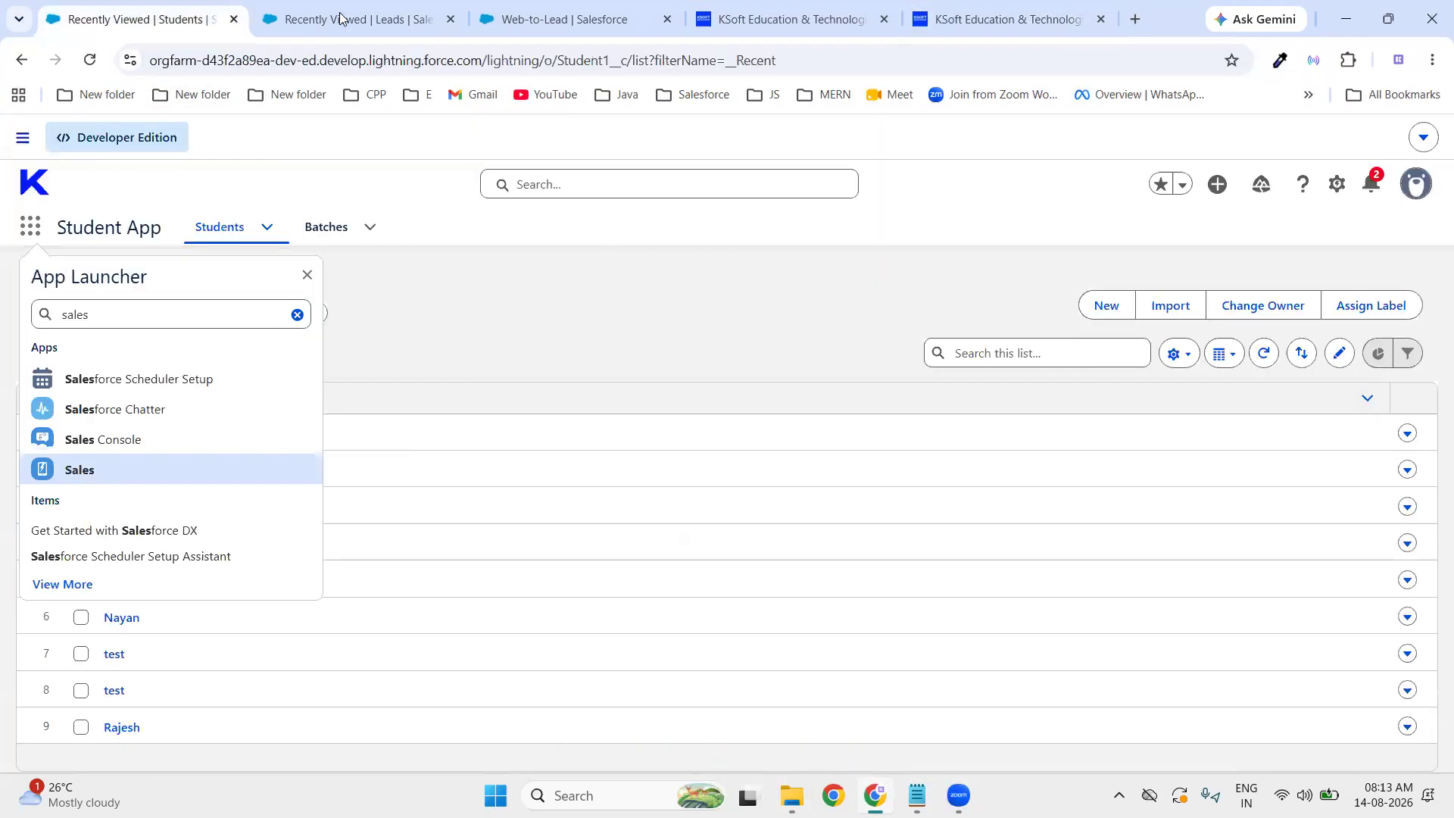
left_click(347, 20)
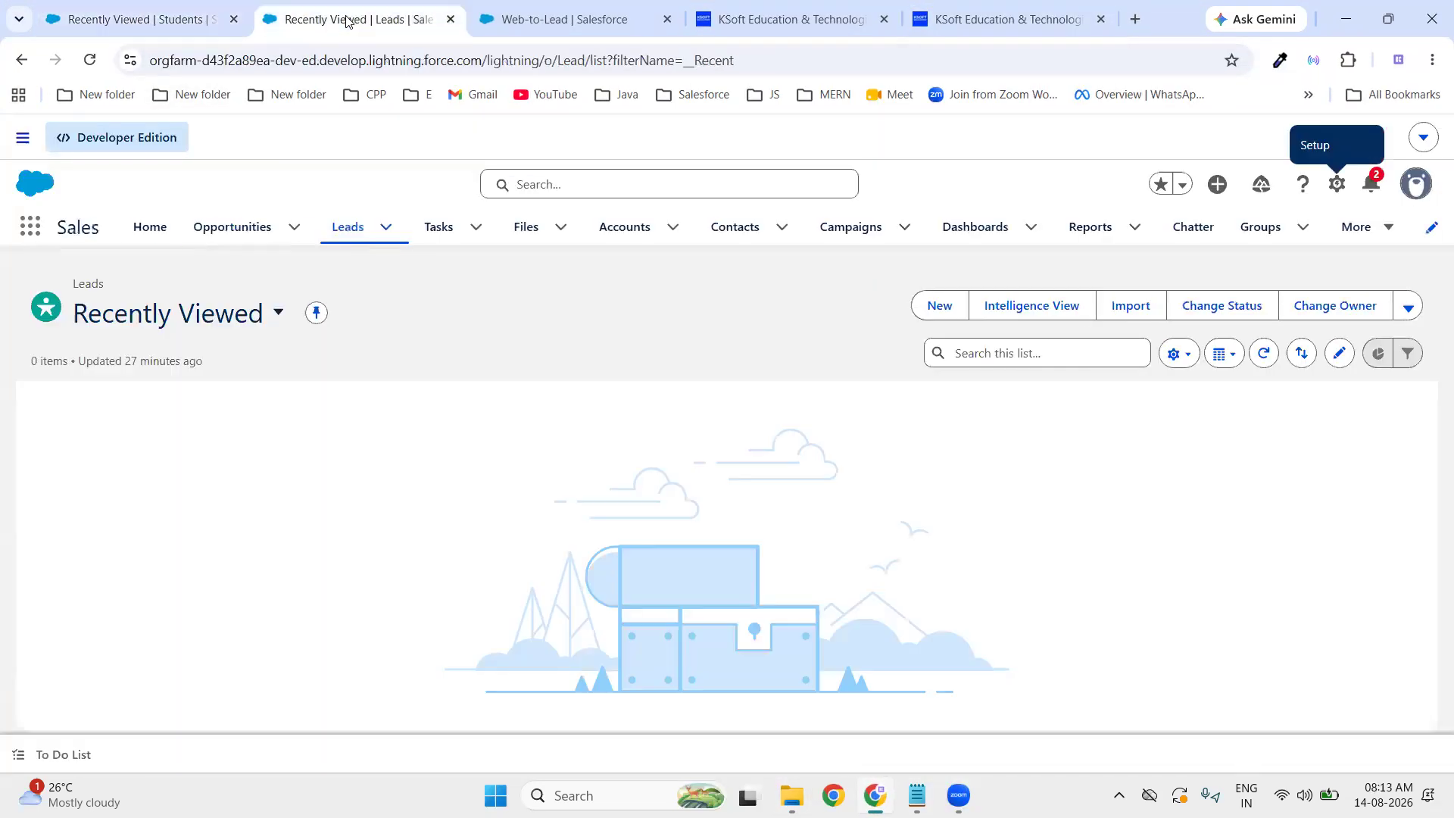
left_click(277, 315)
left_click(152, 430)
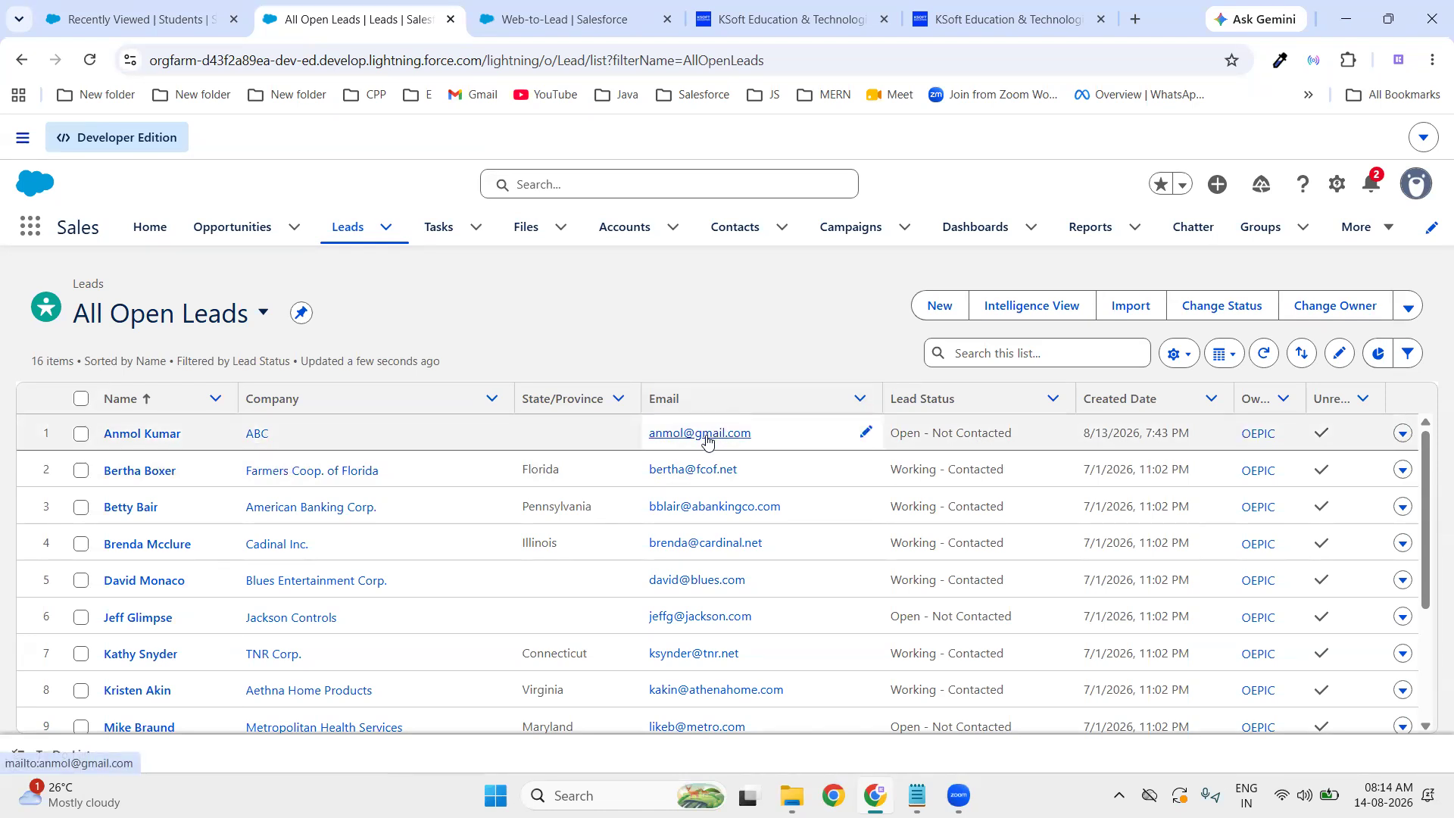
left_click(174, 437)
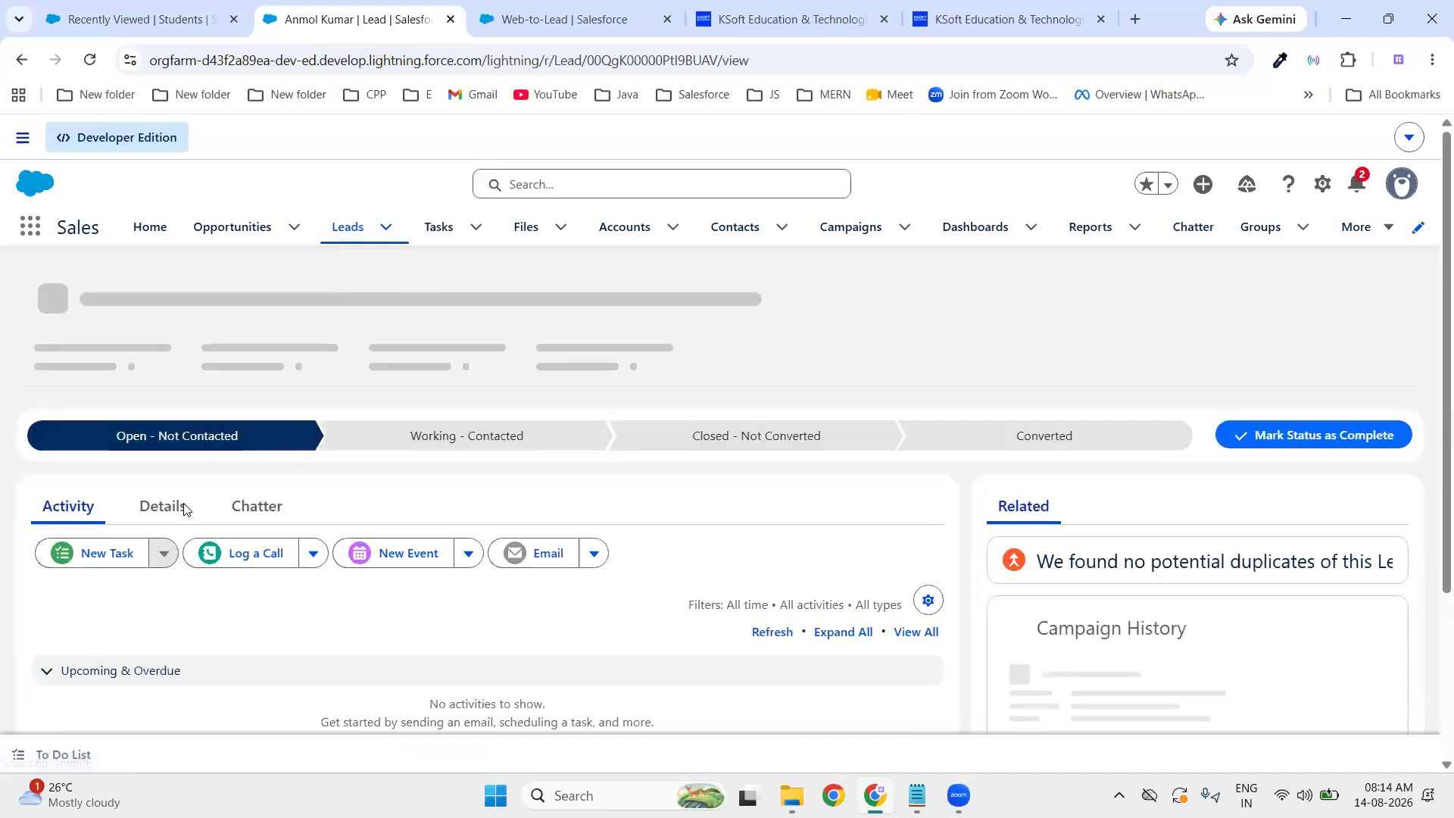
- Review the ABC lead's details, highlighting its Lead Source of Web
left_click(184, 509)
scroll(425, 443, "down", 3)
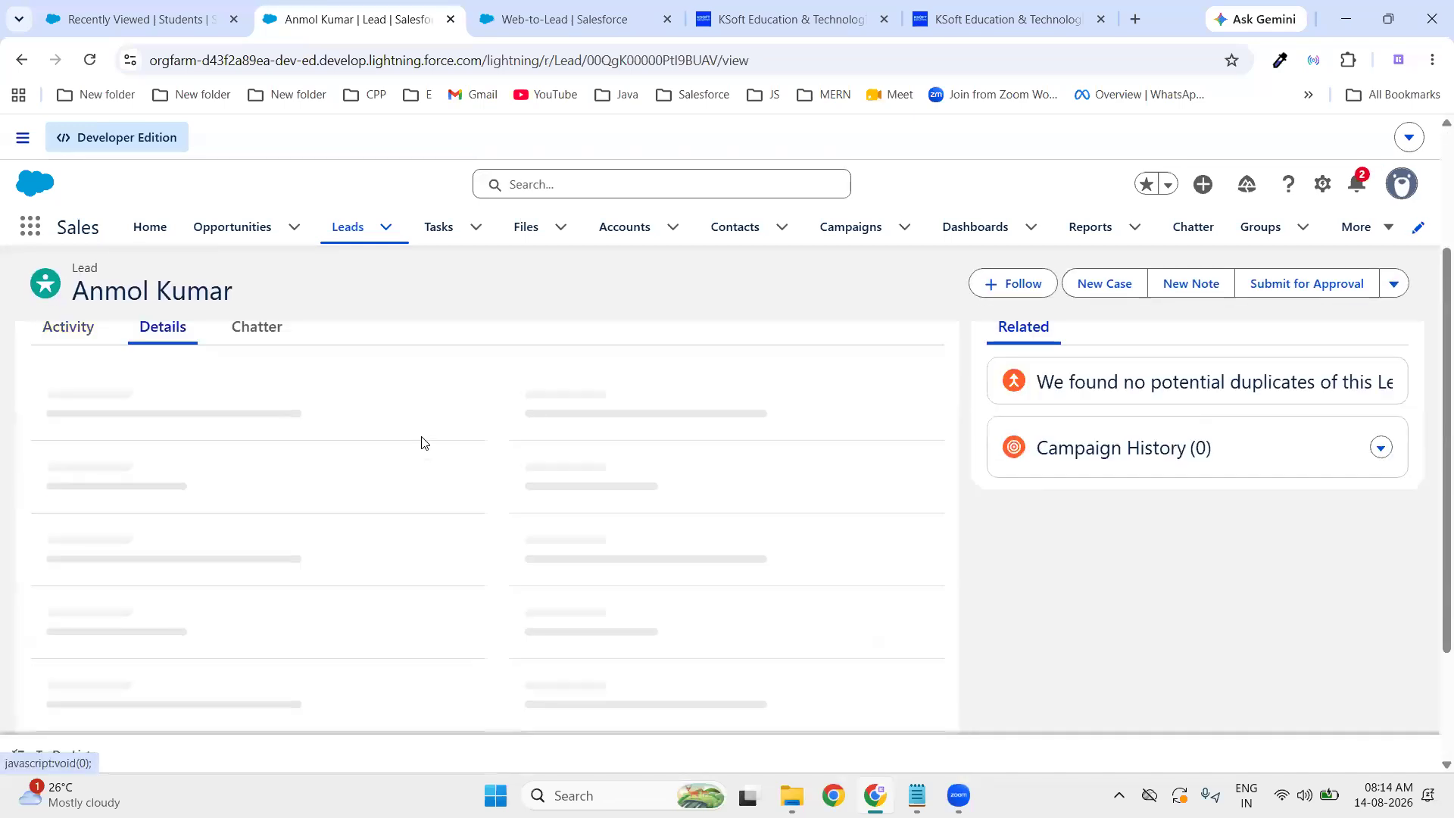
scroll(420, 439, "down", 1)
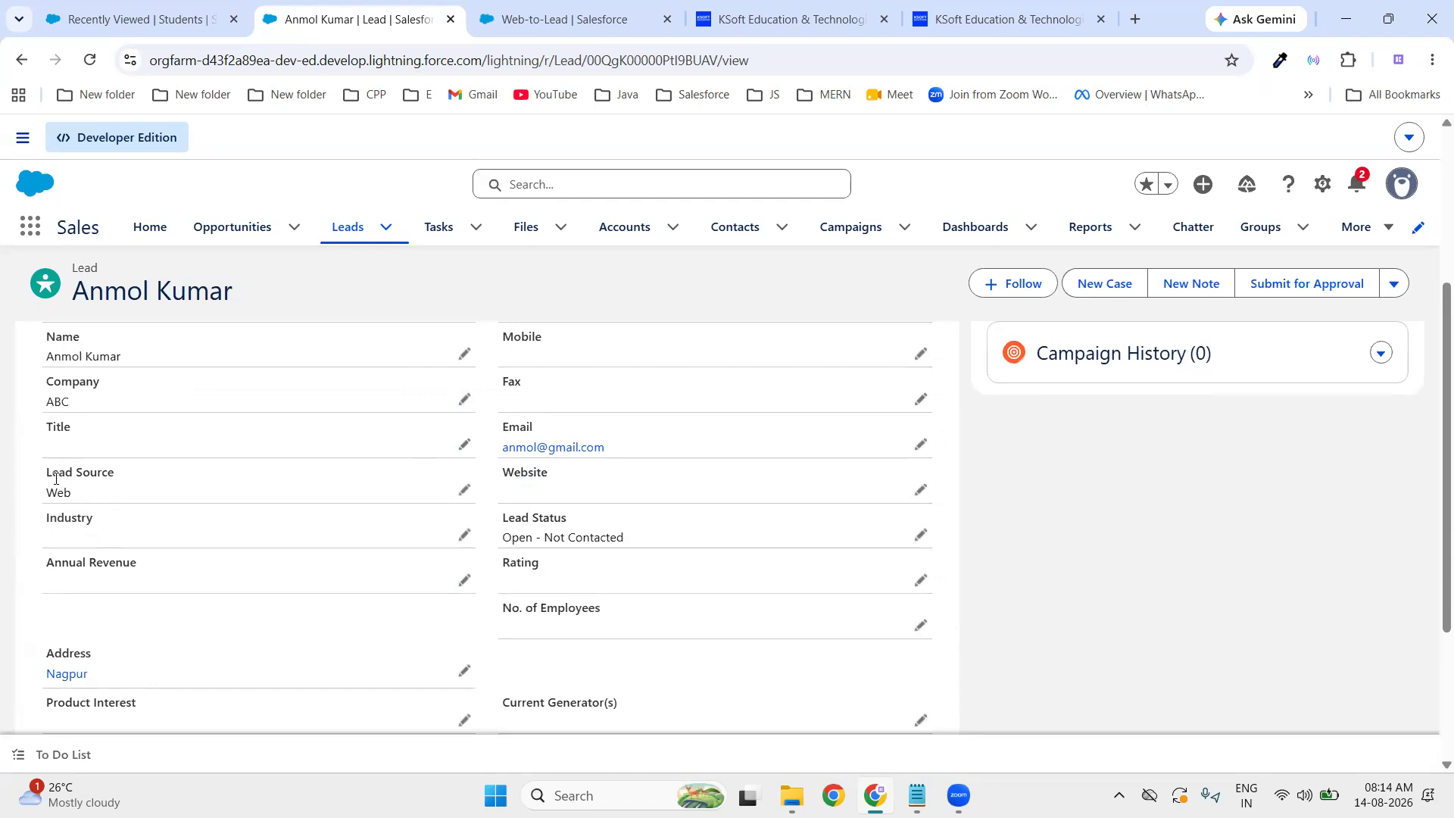
left_click_drag(46, 471, 108, 472)
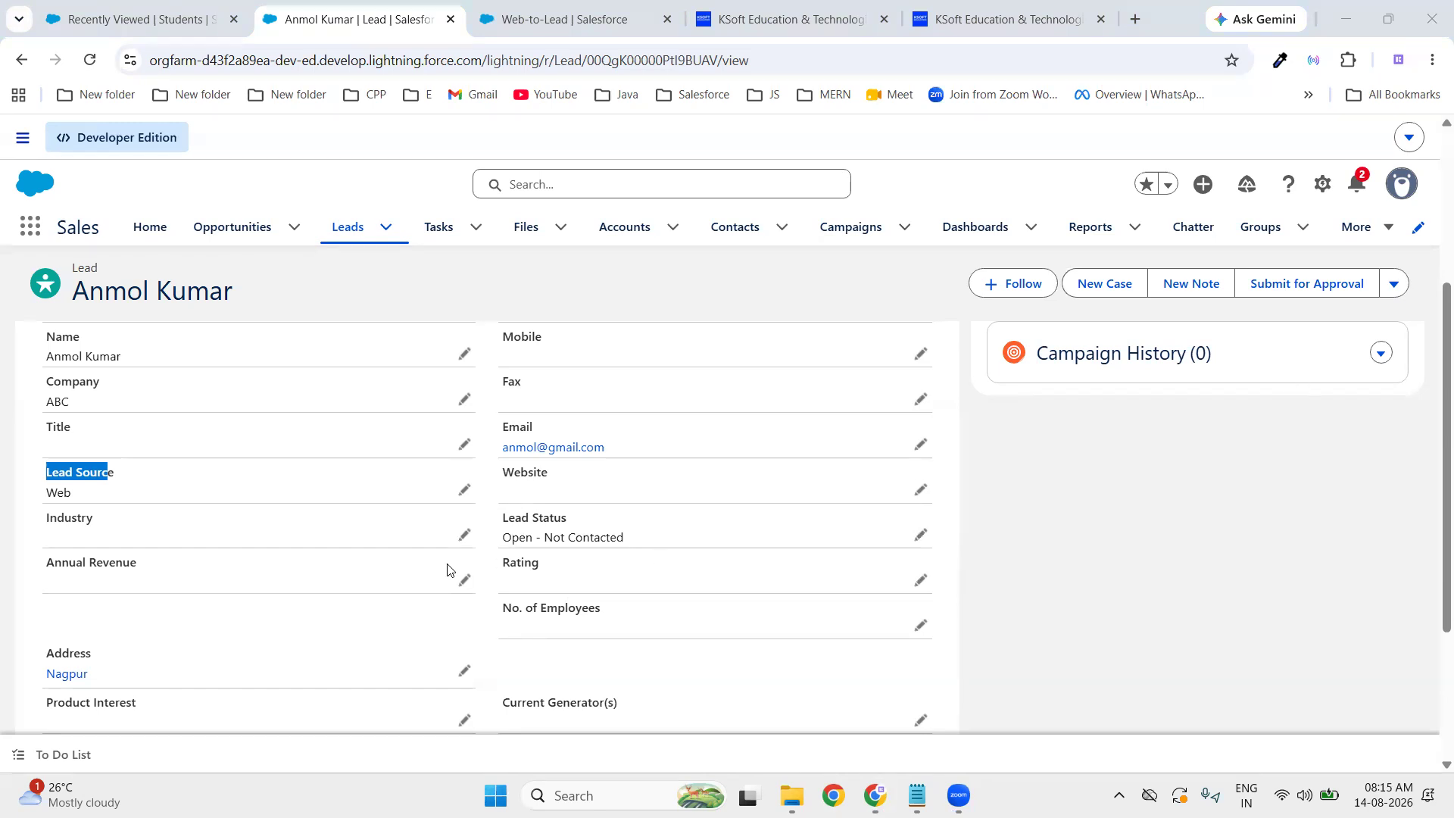
left_click(52, 487)
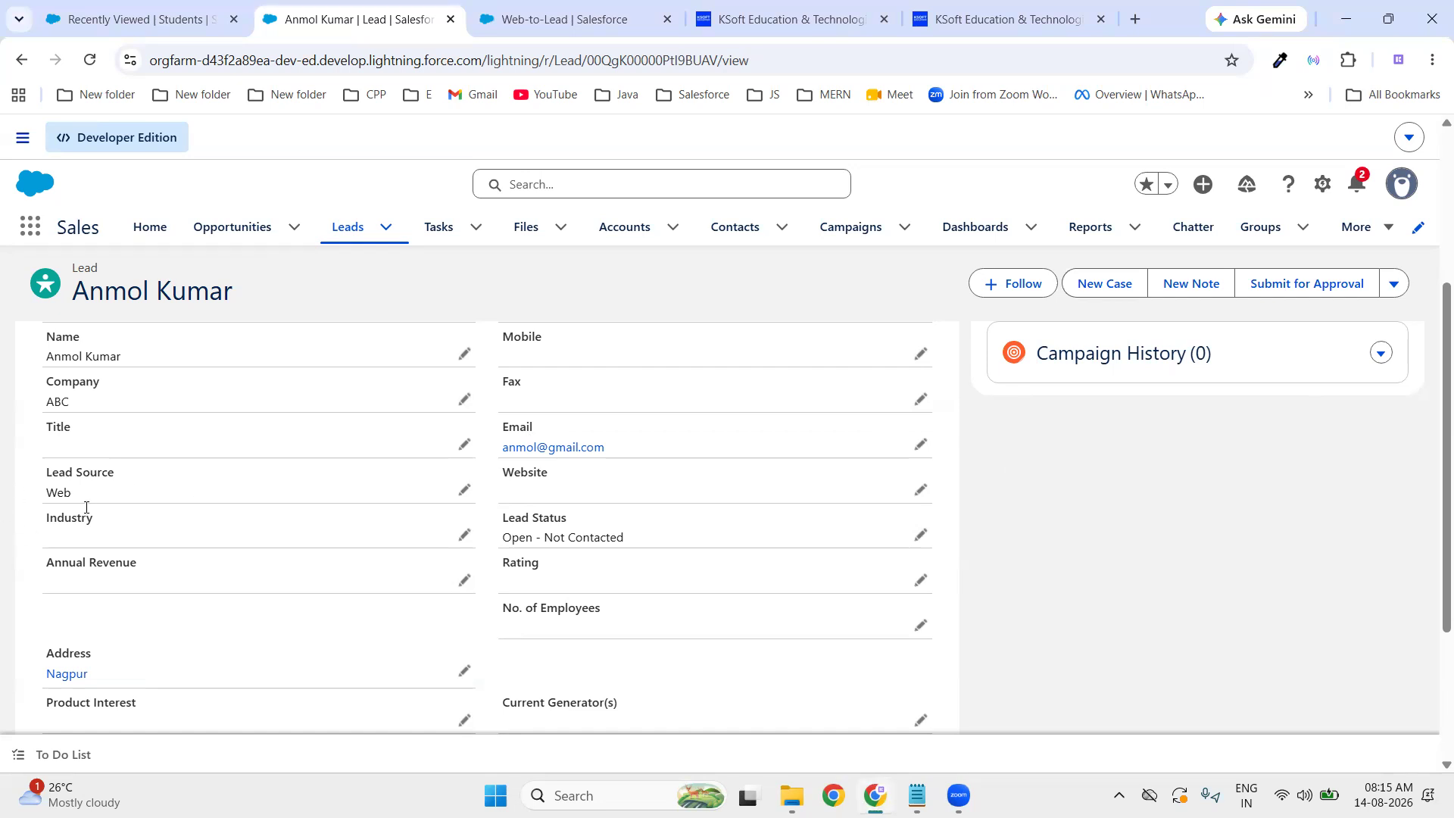
scroll(253, 498, "up", 3)
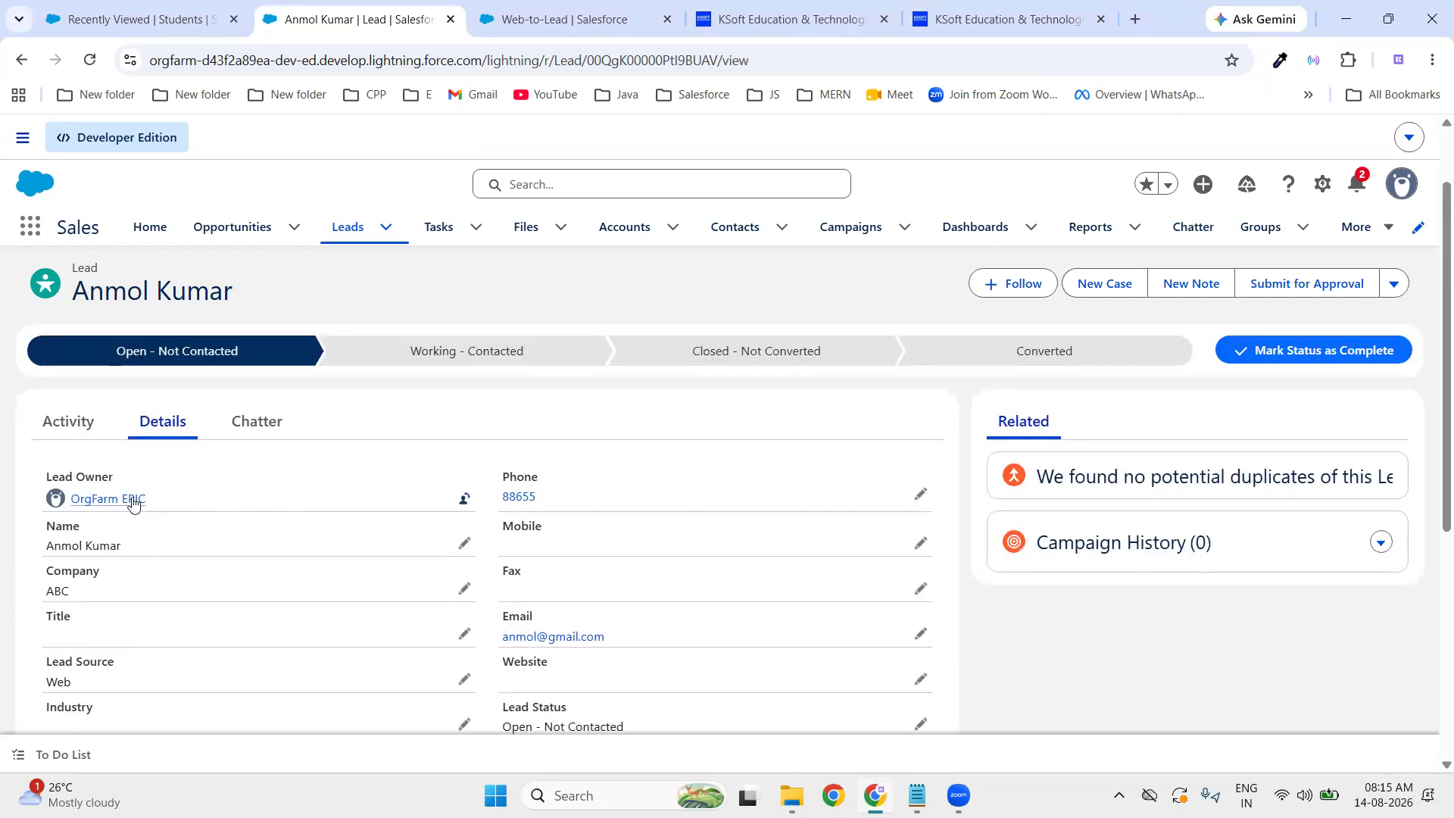
mouse_move(101, 506)
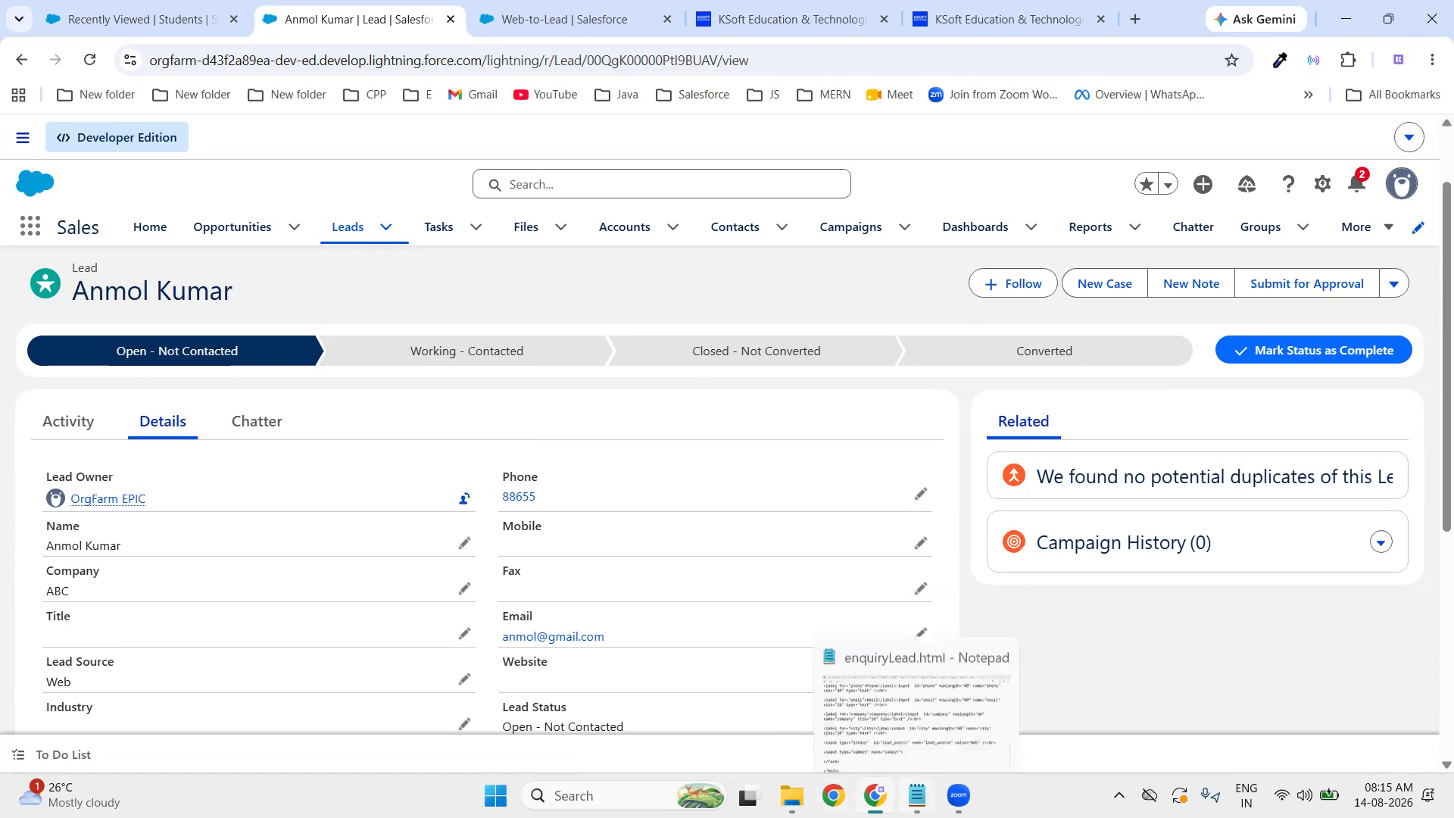
left_click(917, 795)
- Switch to the lead-process notes, highlight the lead assignment step, and move to an empty line
scroll(585, 225, "down", 1)
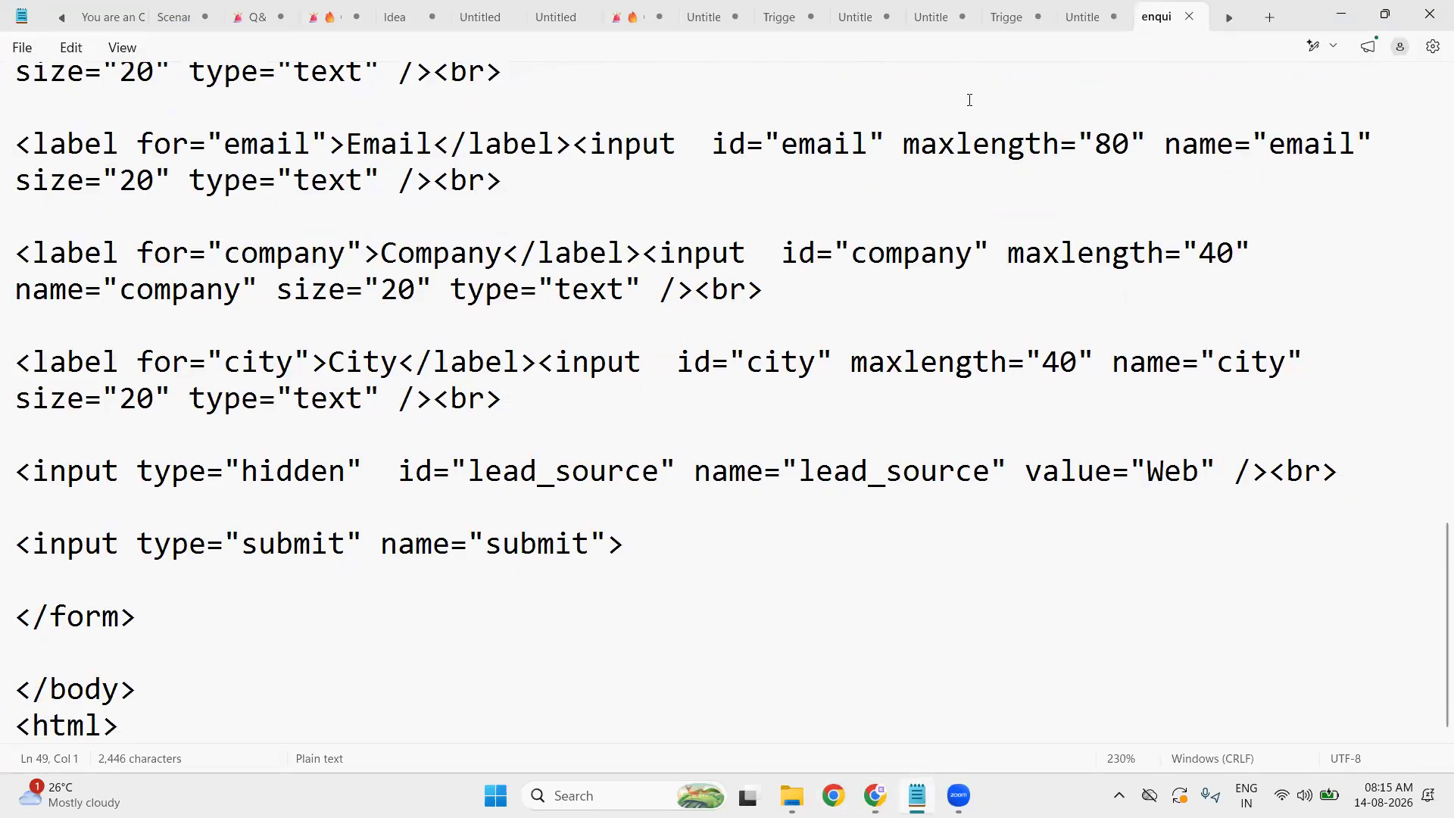
left_click(1081, 19)
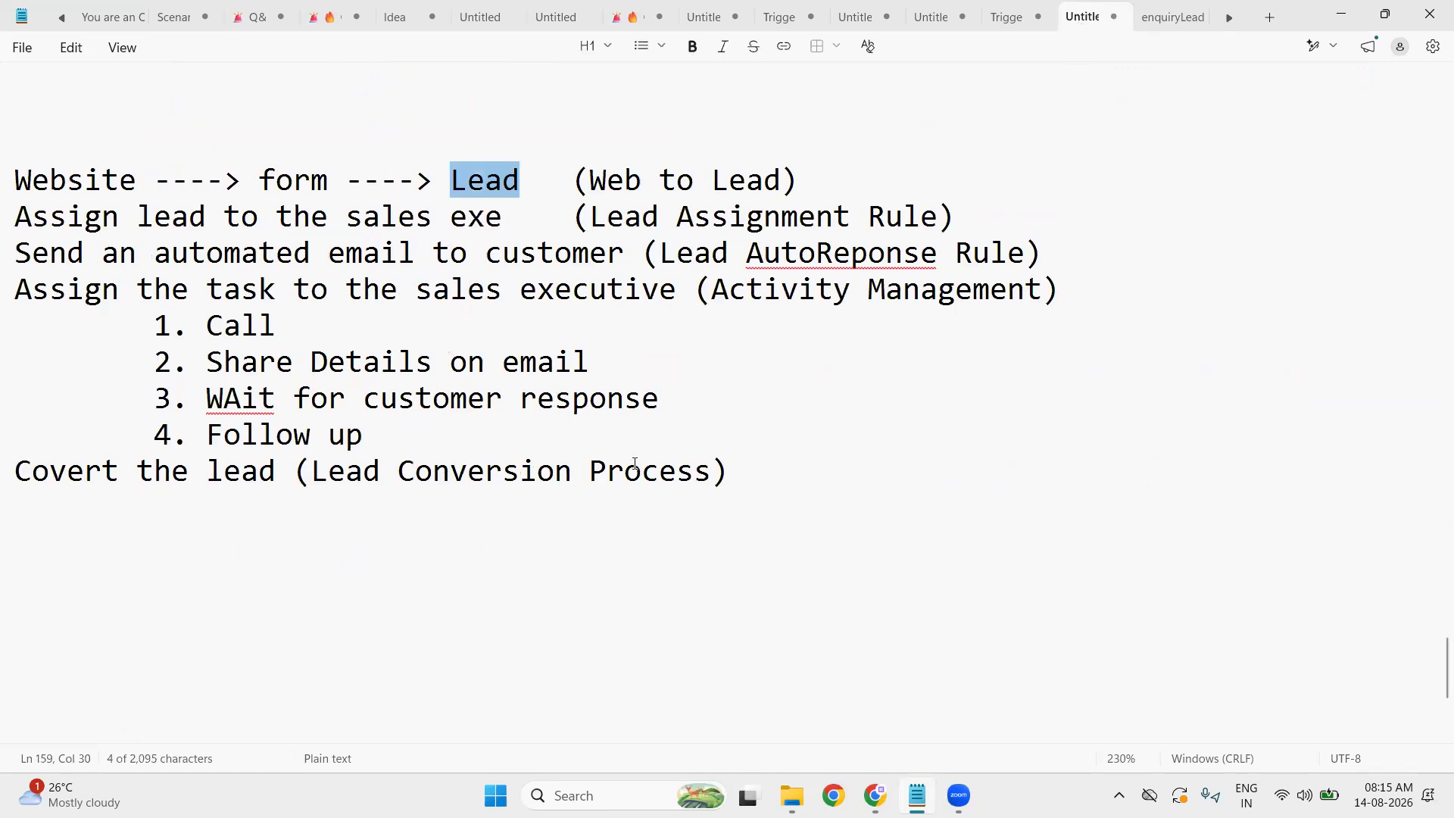
left_click(49, 571)
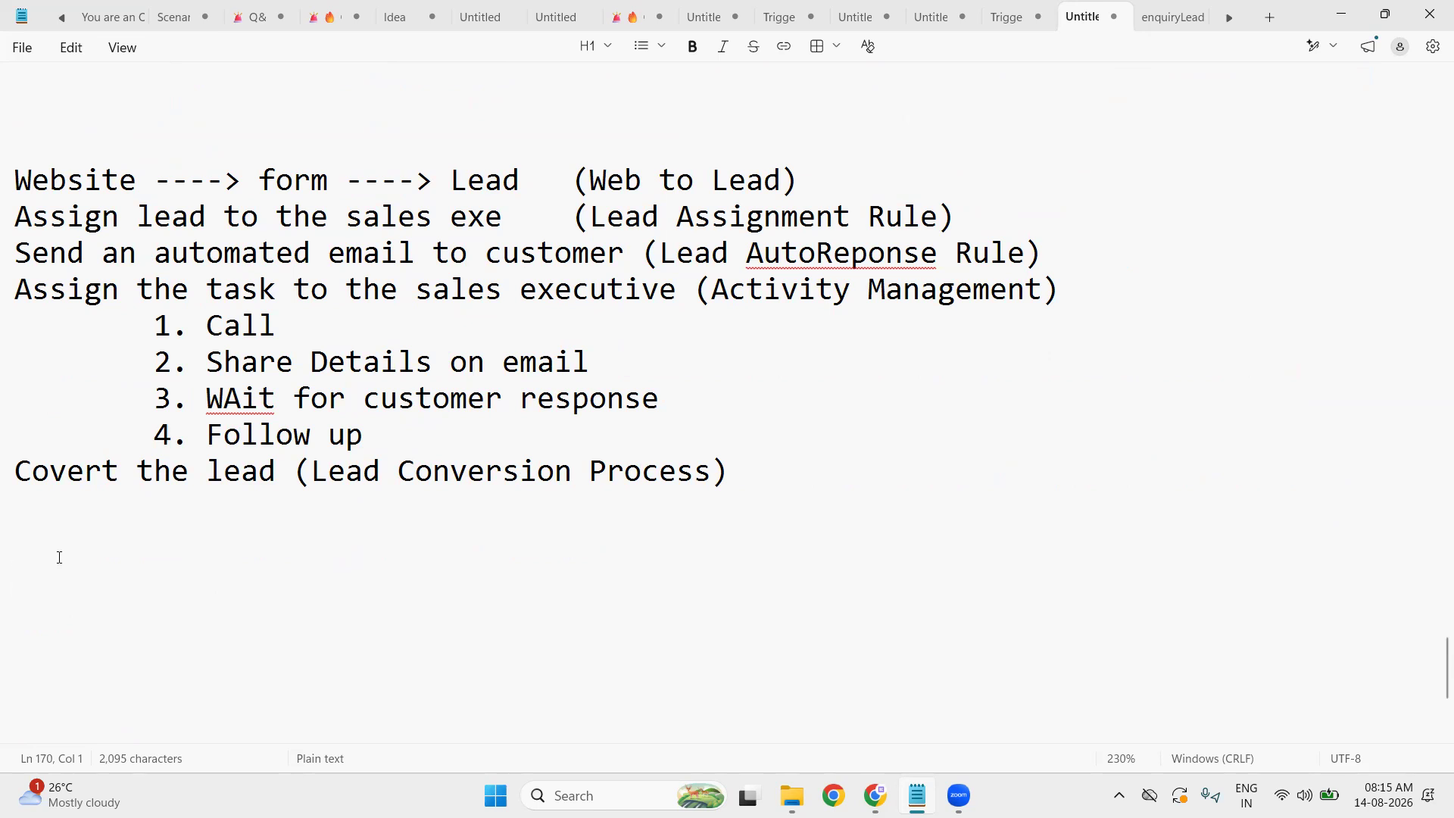
left_click_drag(32, 219, 503, 221)
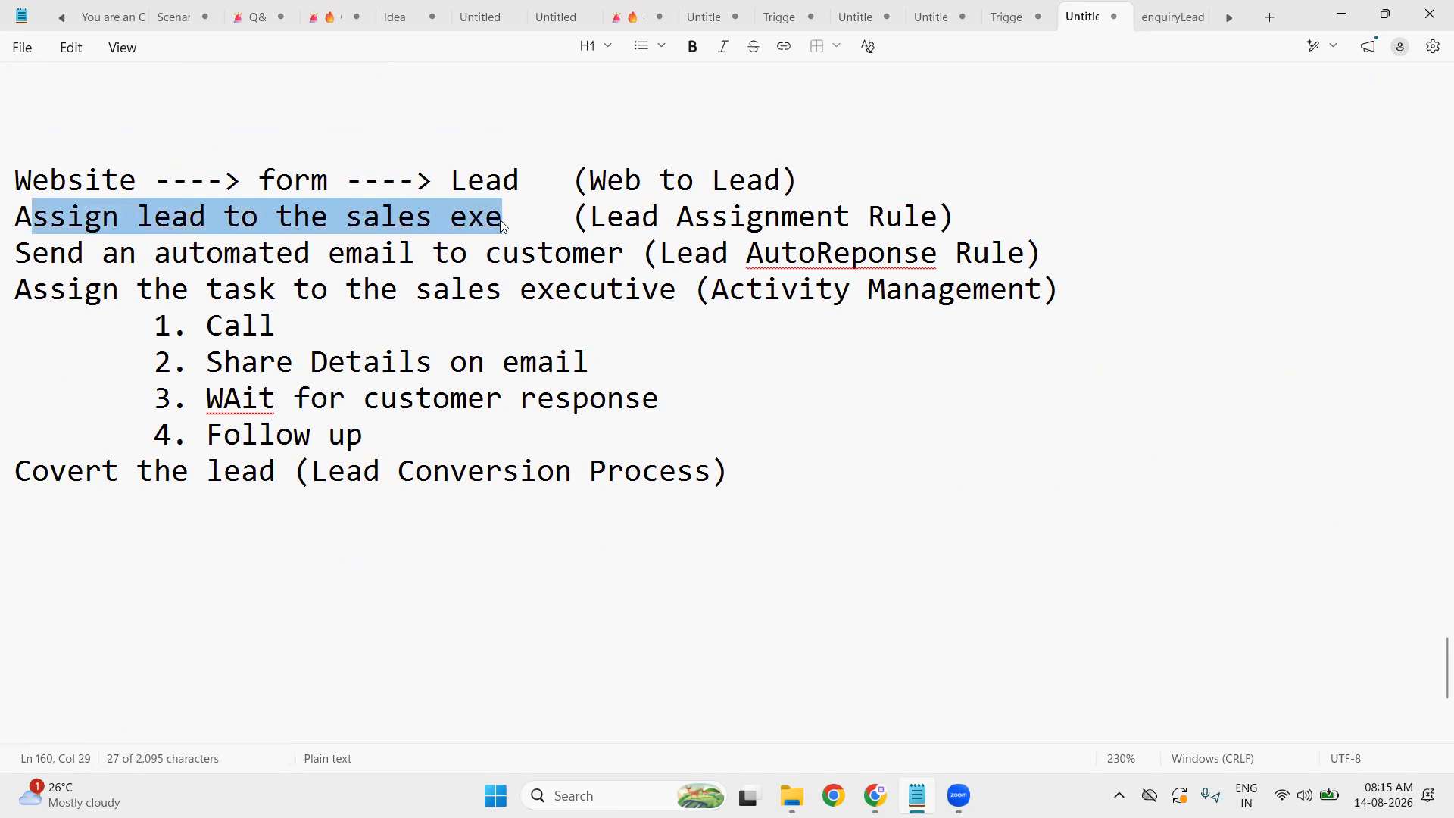
left_click(36, 584)
scroll(38, 588, "down", 3)
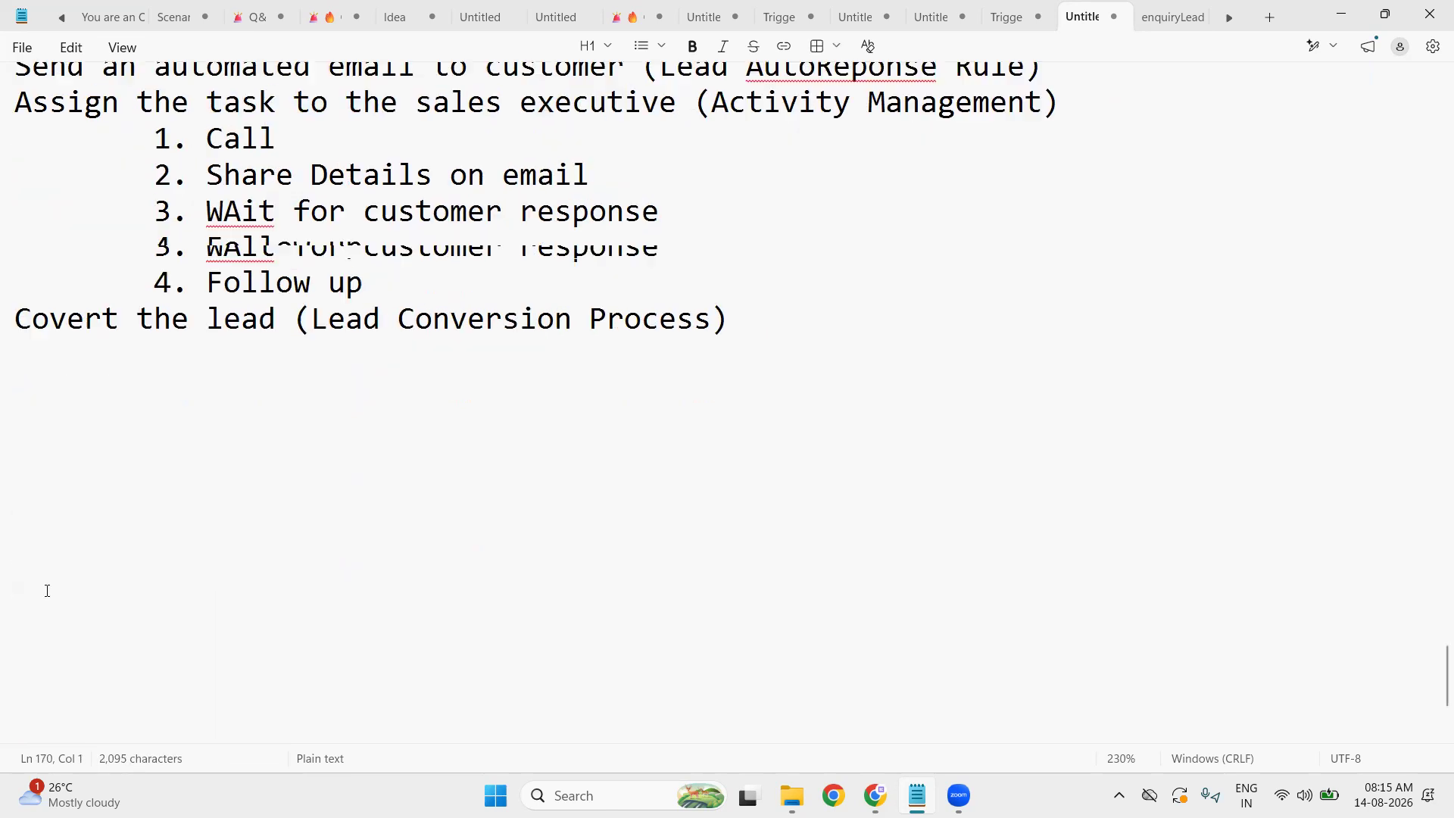
left_click_drag(21, 366, 20, 384)
left_click(73, 368)
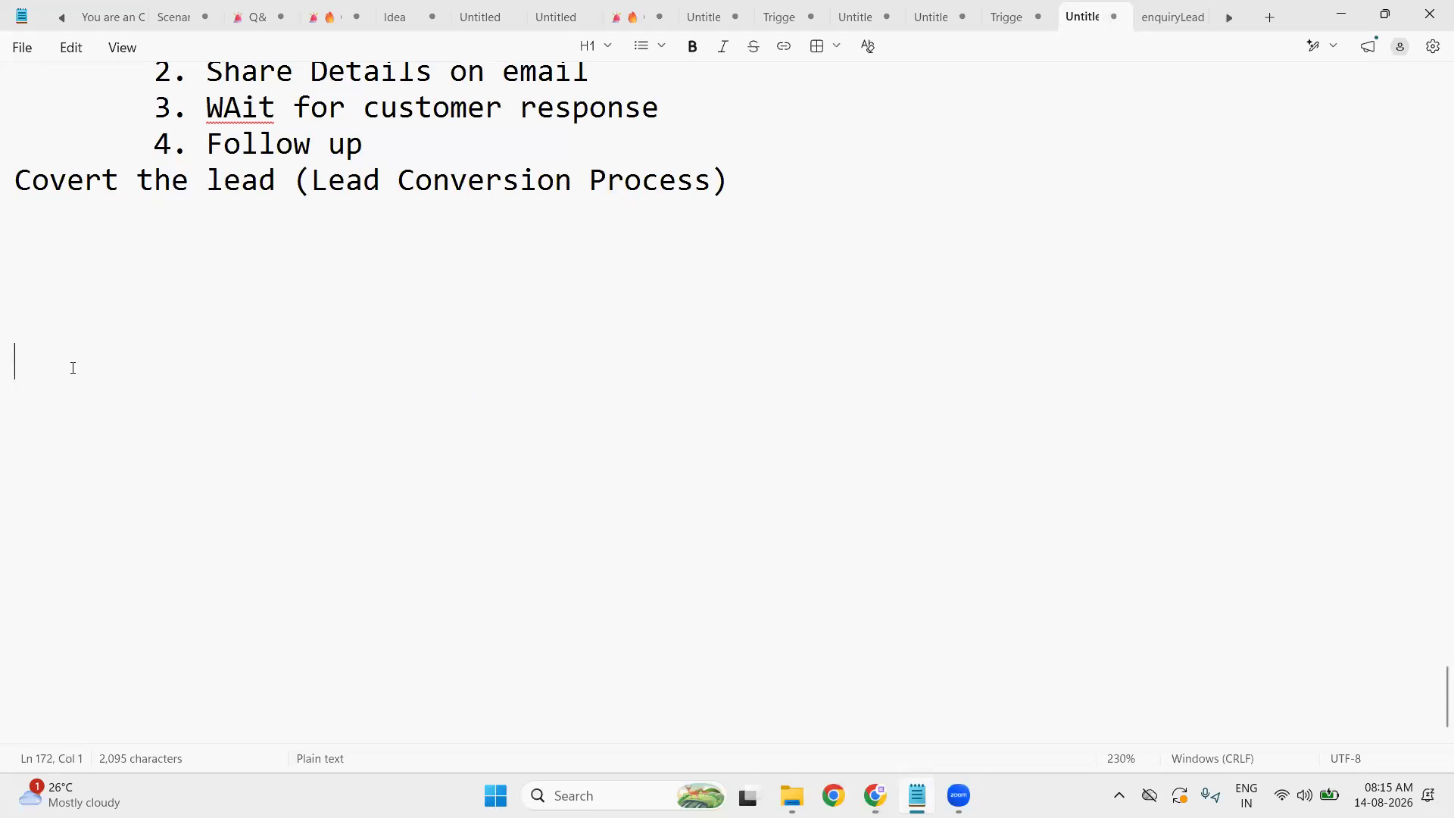
- Type the 'Lead Assignment' heading with indented items '1. User' and '2. Queue (Group of users)'
type("Lead Assignment")
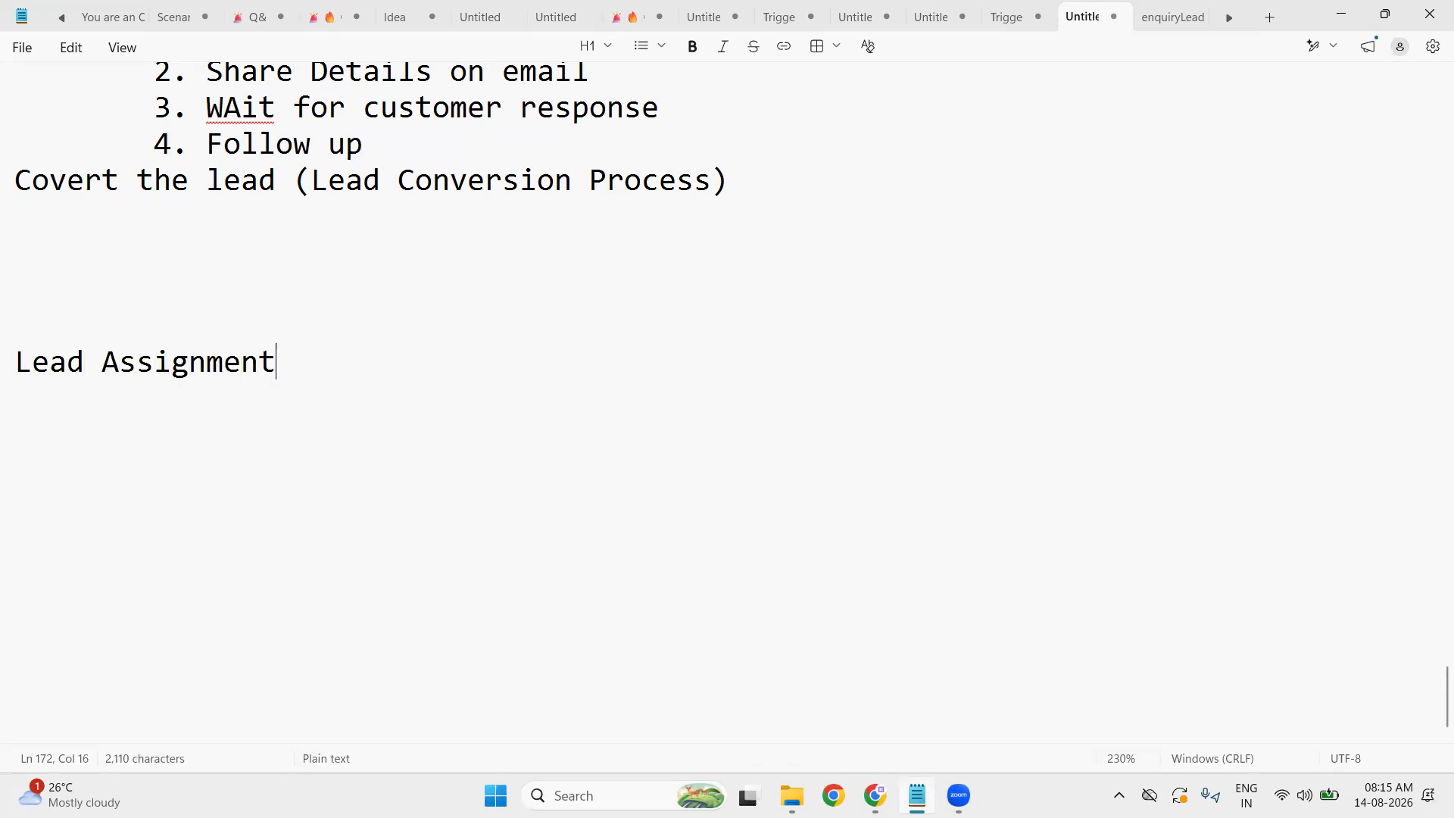
key("Return")
key("Tab")
type("1. ")
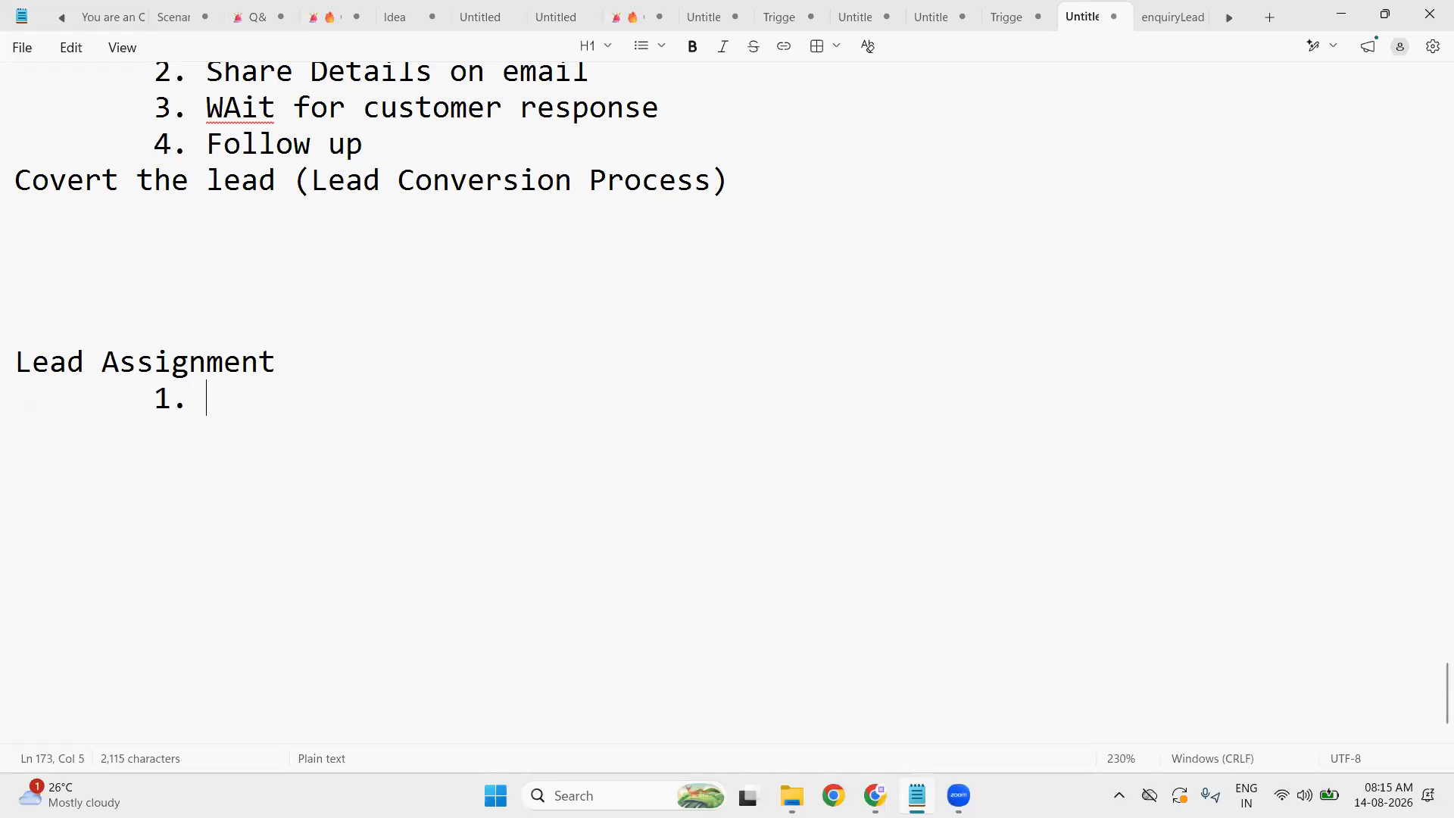
type("User")
key("Return")
key("Tab")
type("2. ")
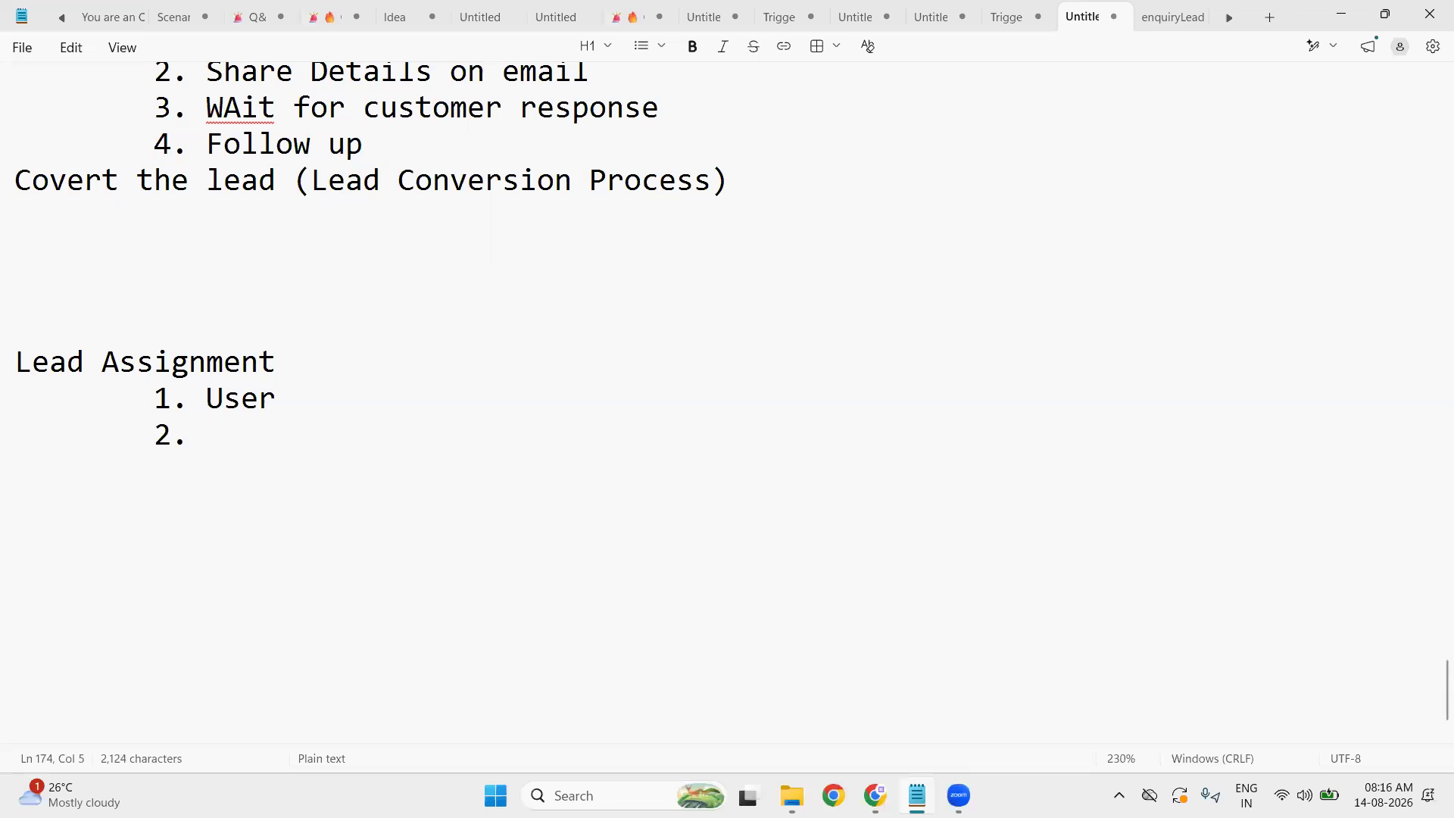
type("Queue ")
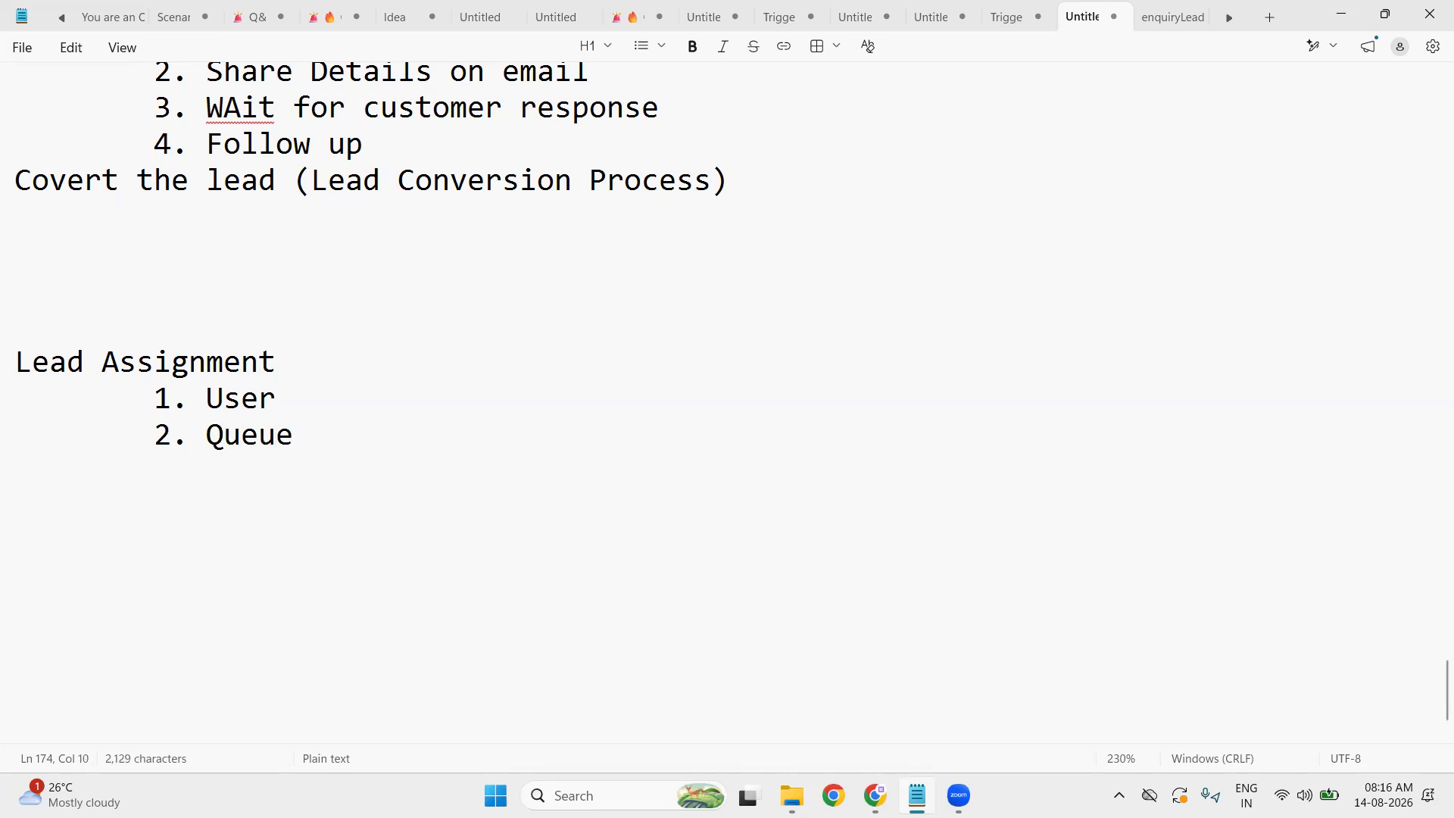
type("(Group of ")
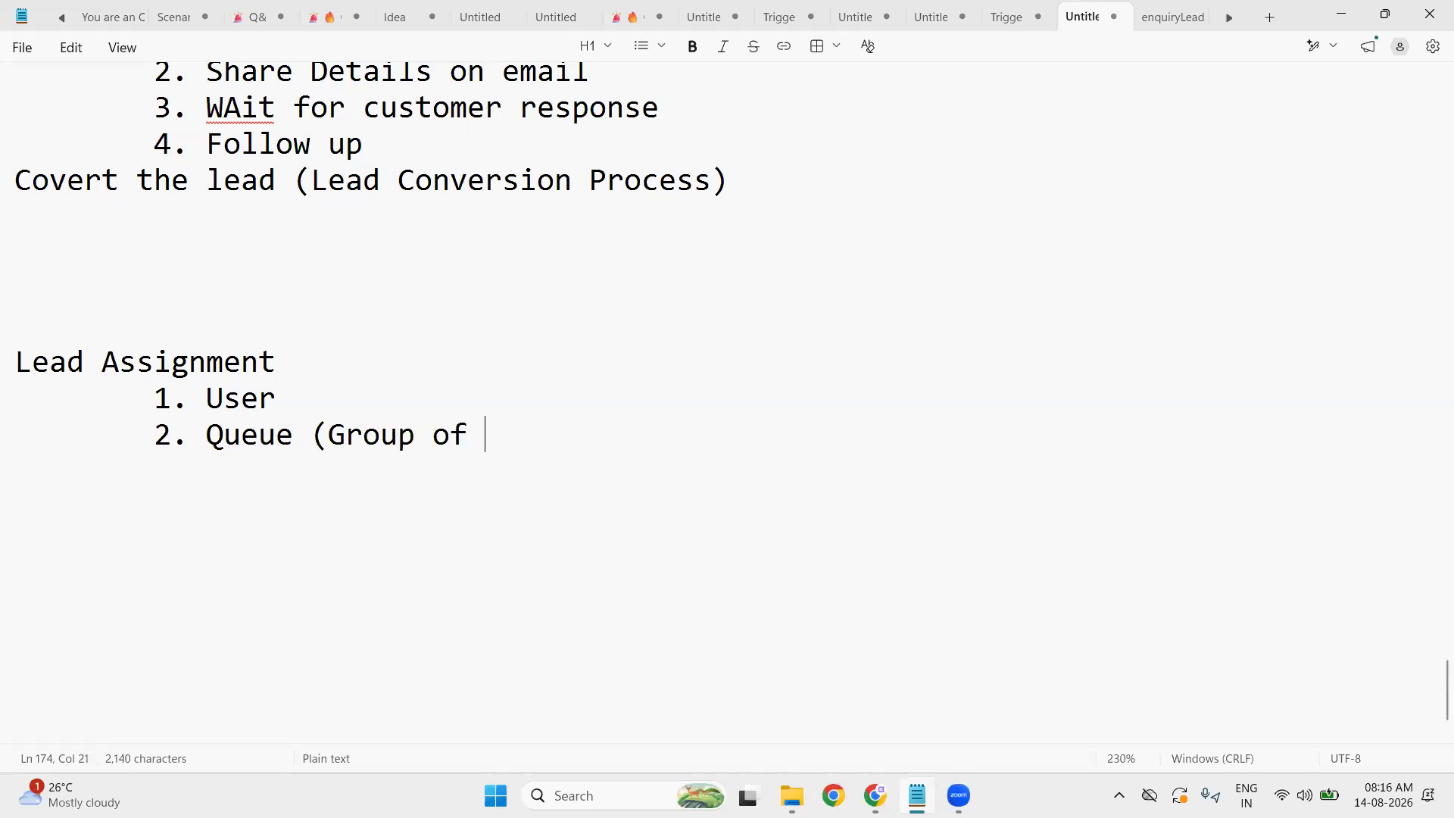
type("us")
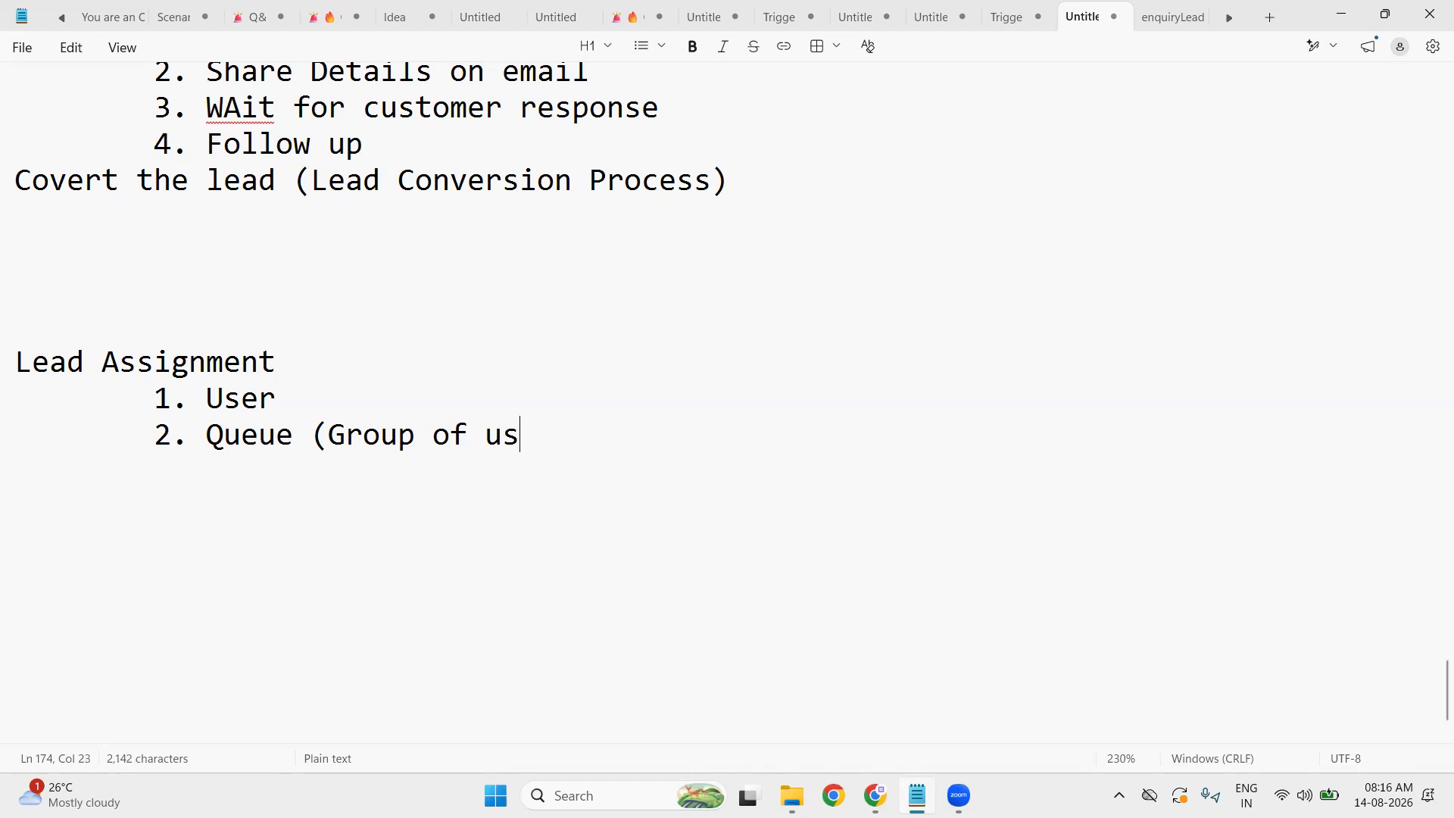
type("ers)")
- Extend the items to read 'Queue (Group of users / Team)' and 'User (Sales Executive)'
key("Left")
type("/ Te")
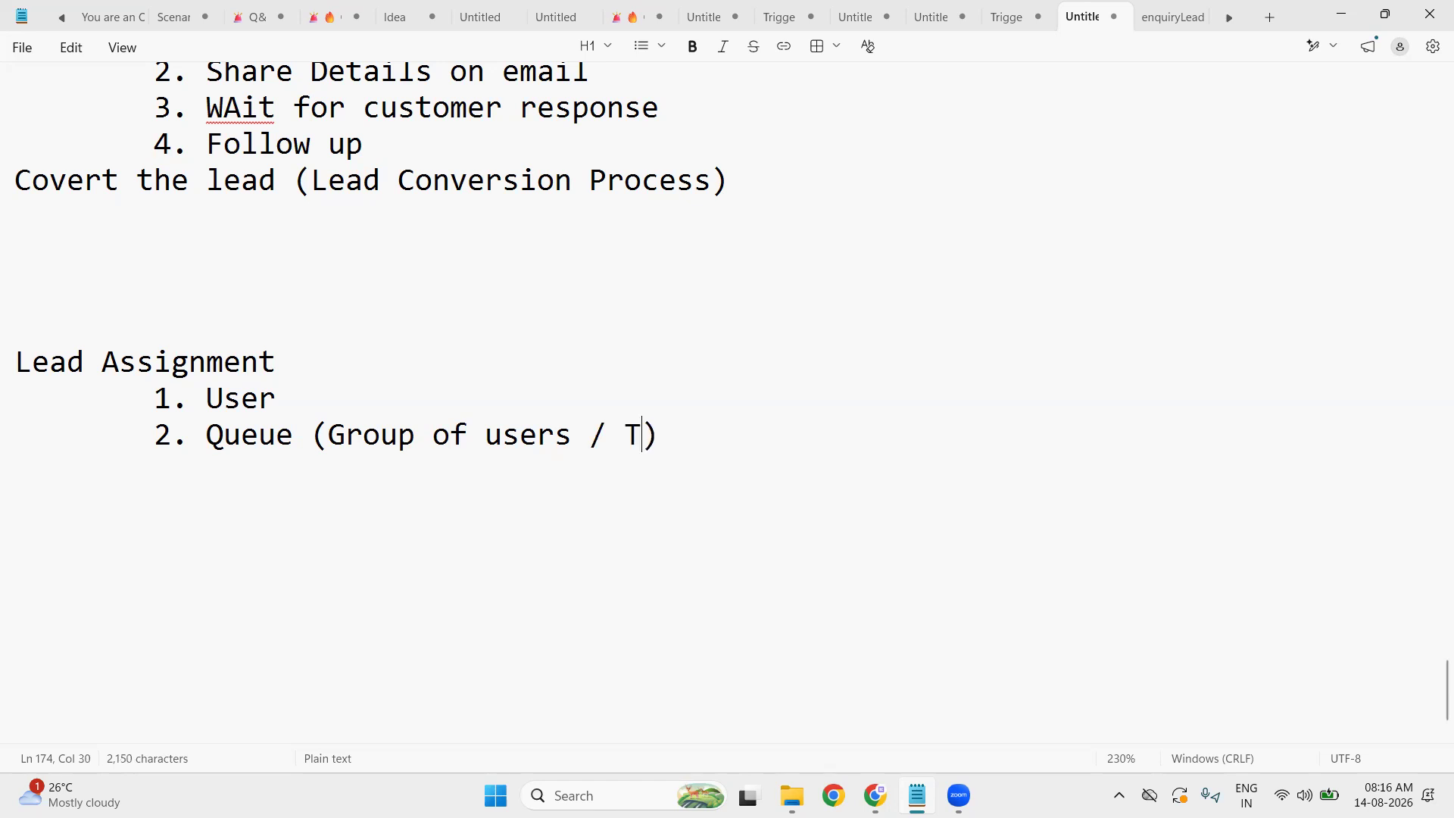
type("am")
left_click(360, 388)
type("(Sales Executive)")
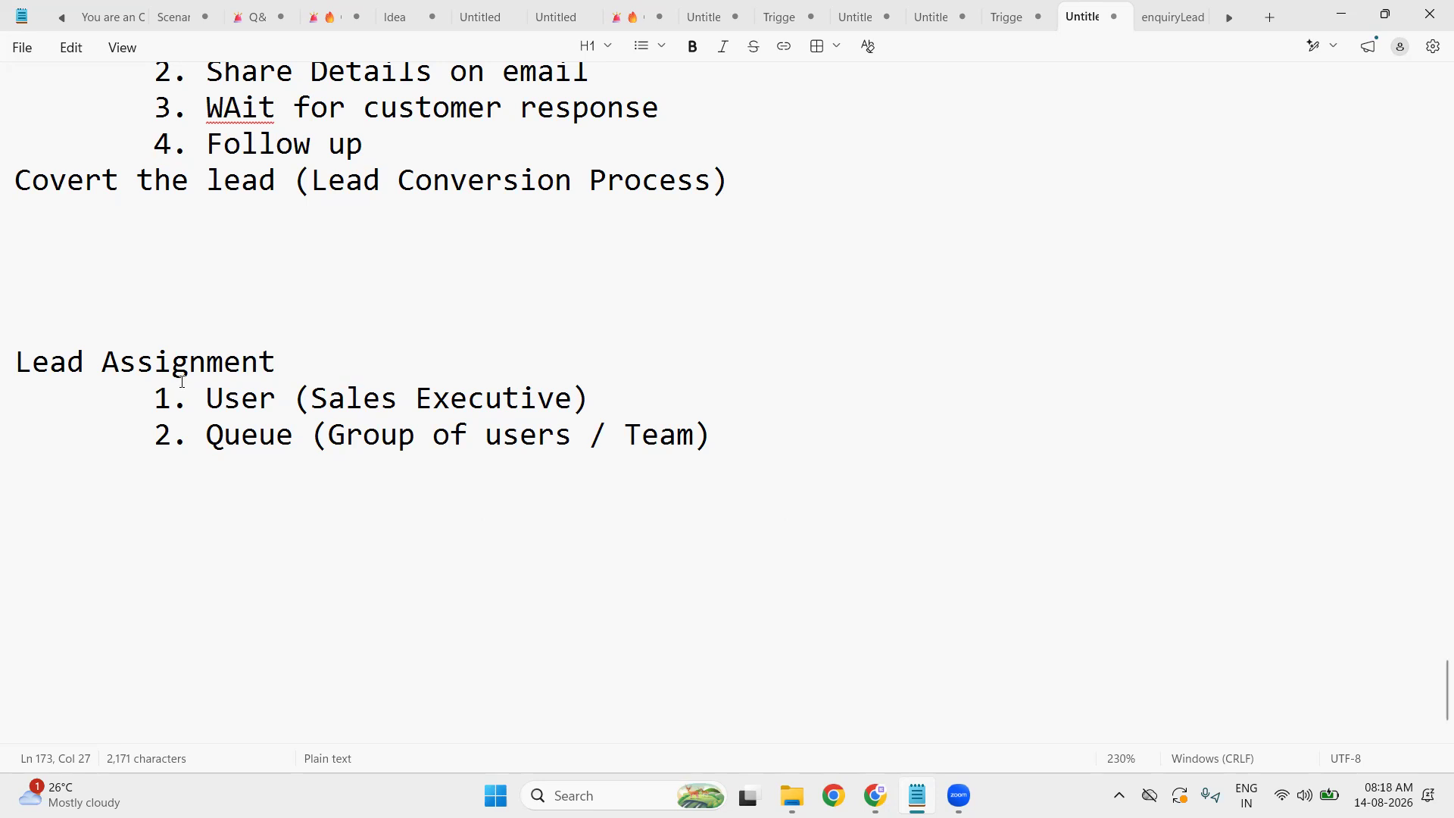
double_click(240, 409)
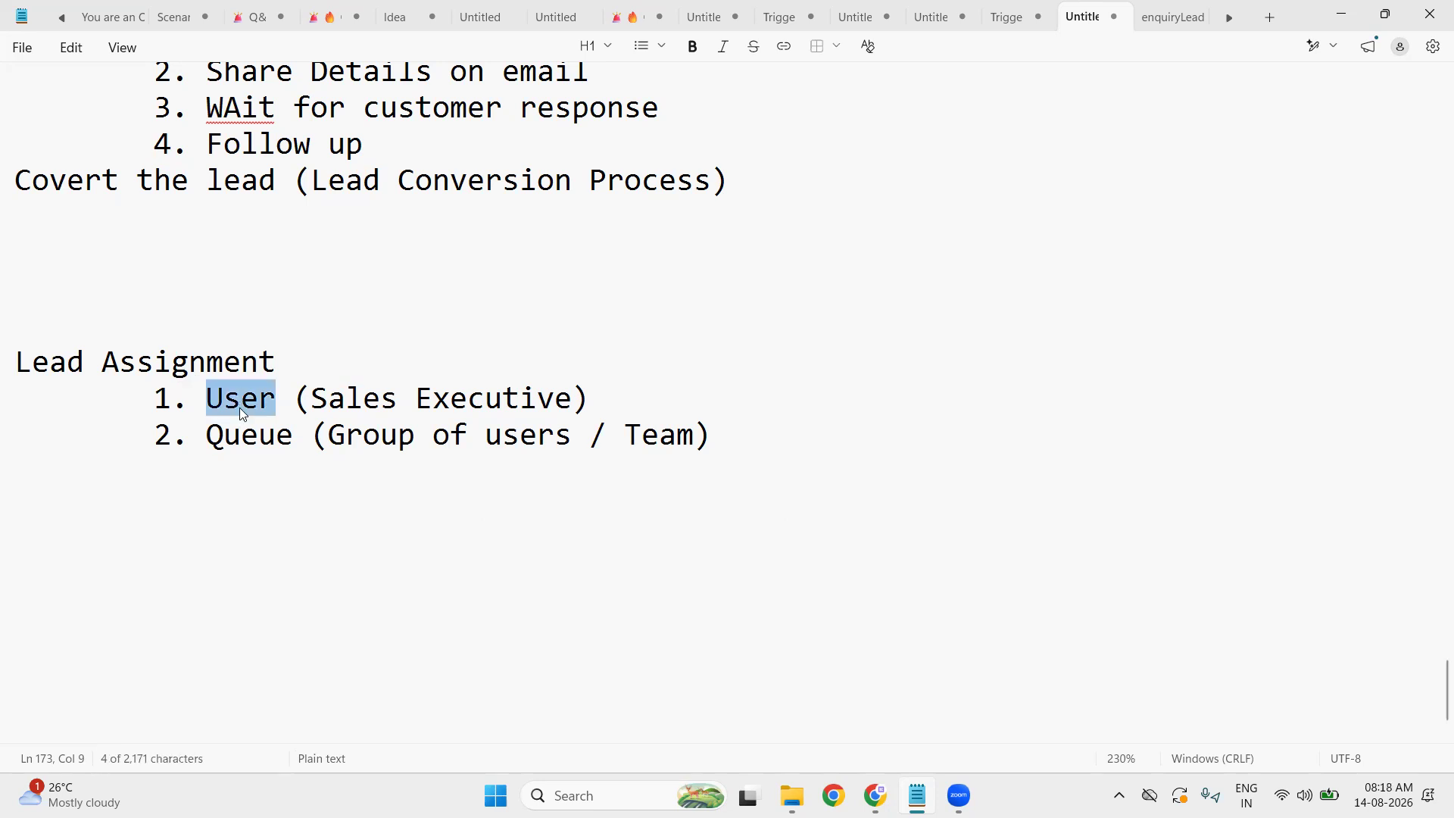
left_click(266, 436)
double_click(266, 436)
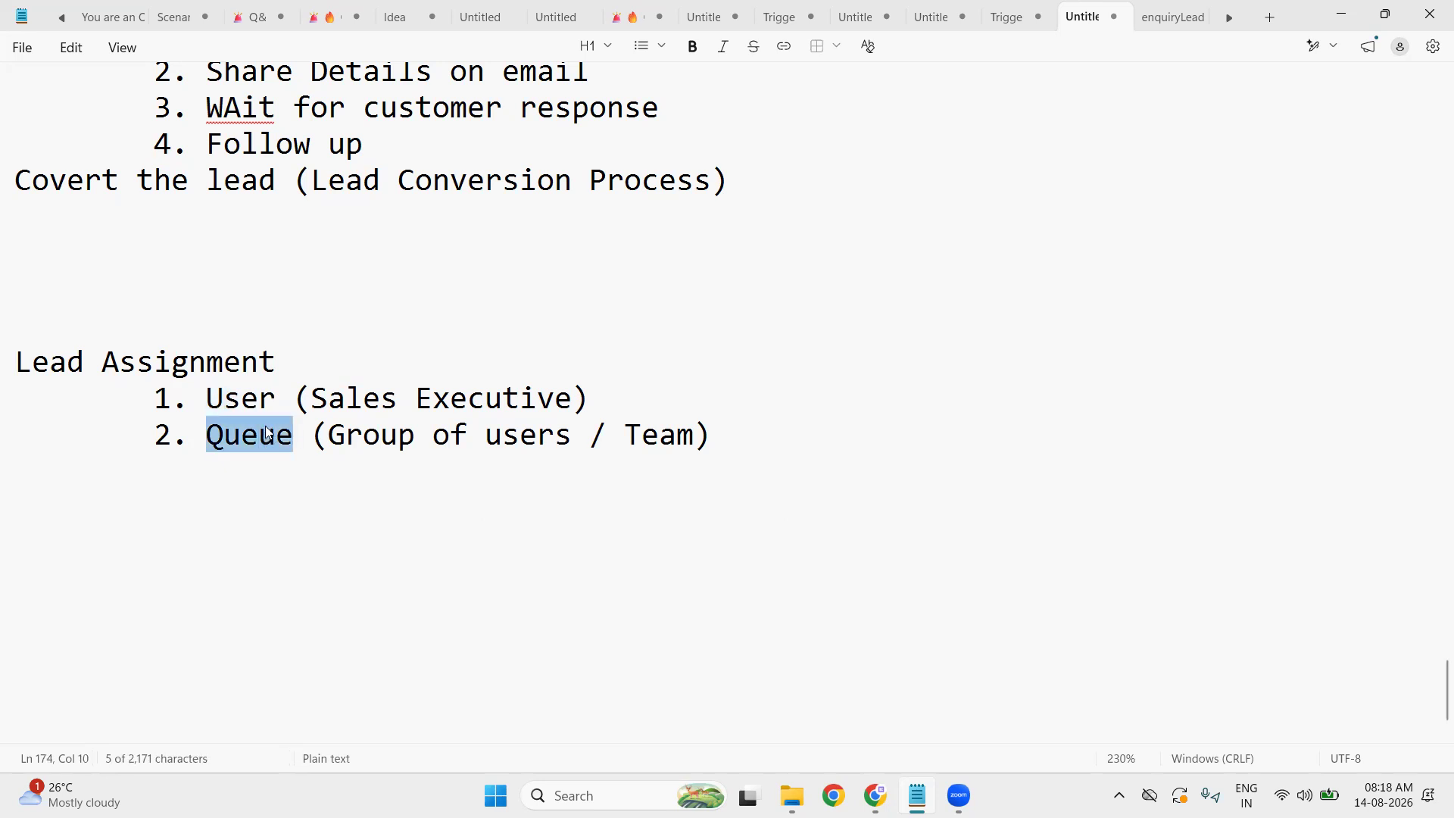
double_click(254, 400)
left_click(263, 436)
double_click(263, 438)
double_click(249, 409)
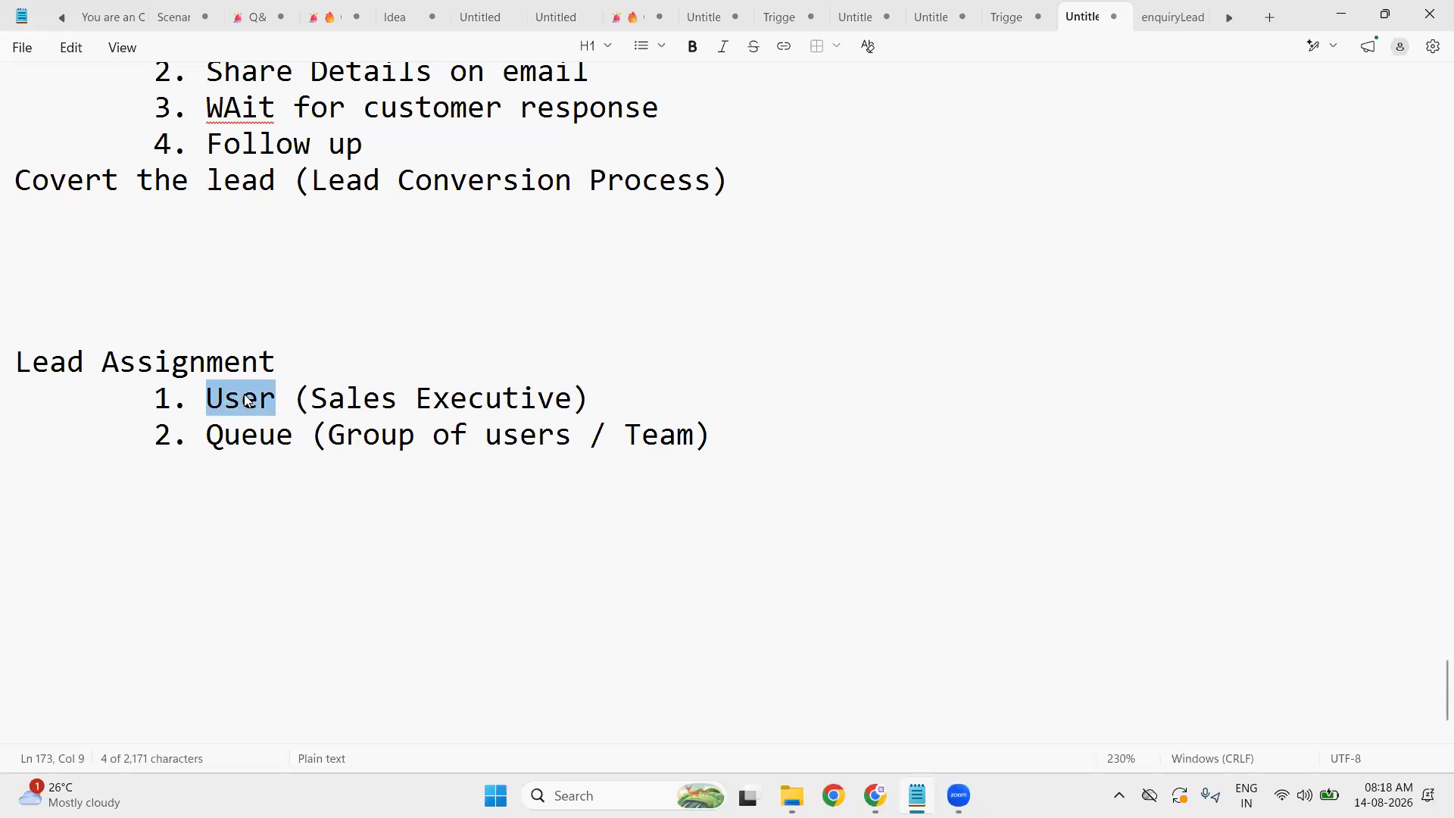
double_click(245, 407)
double_click(245, 439)
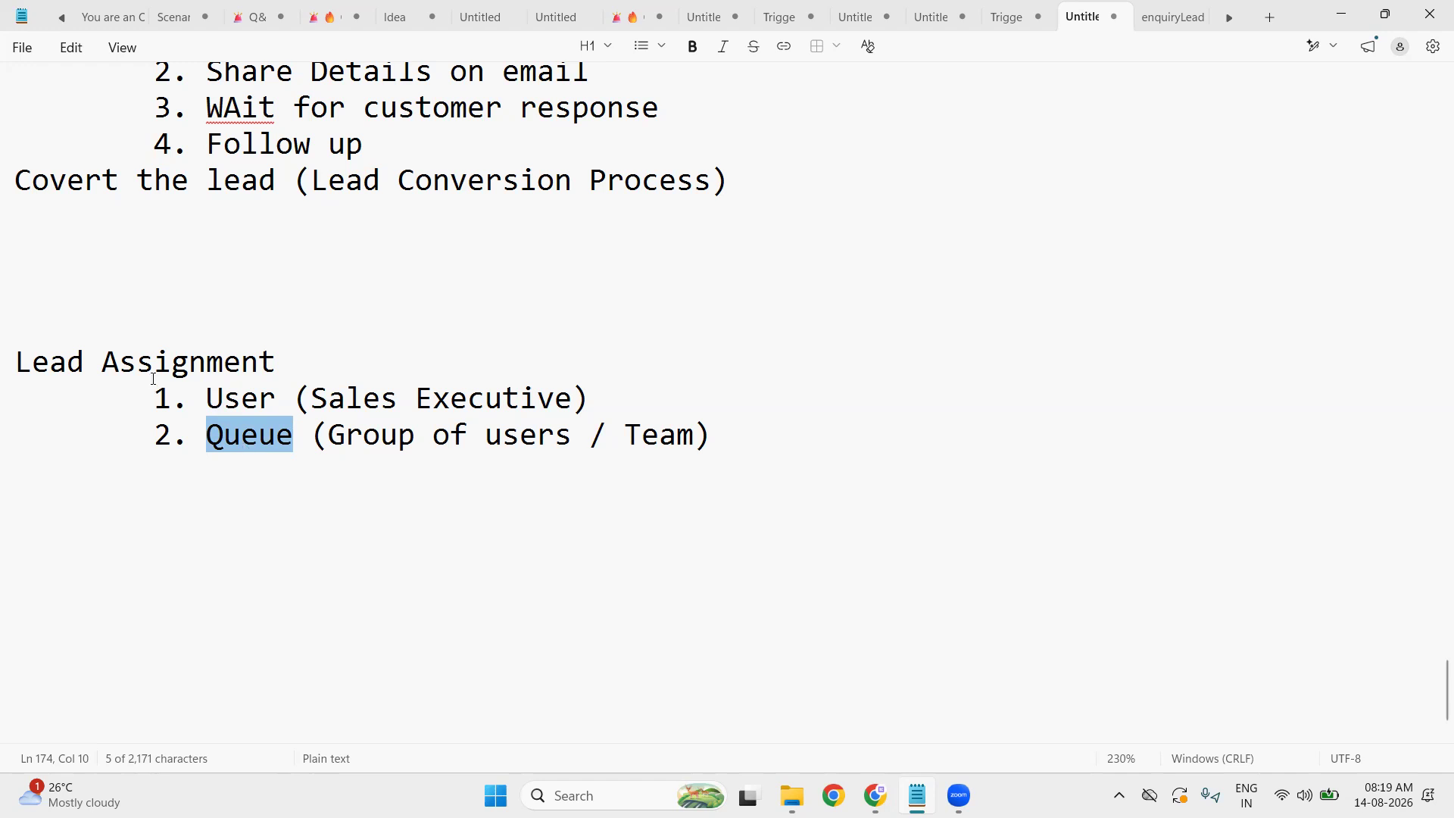
left_click(711, 443)
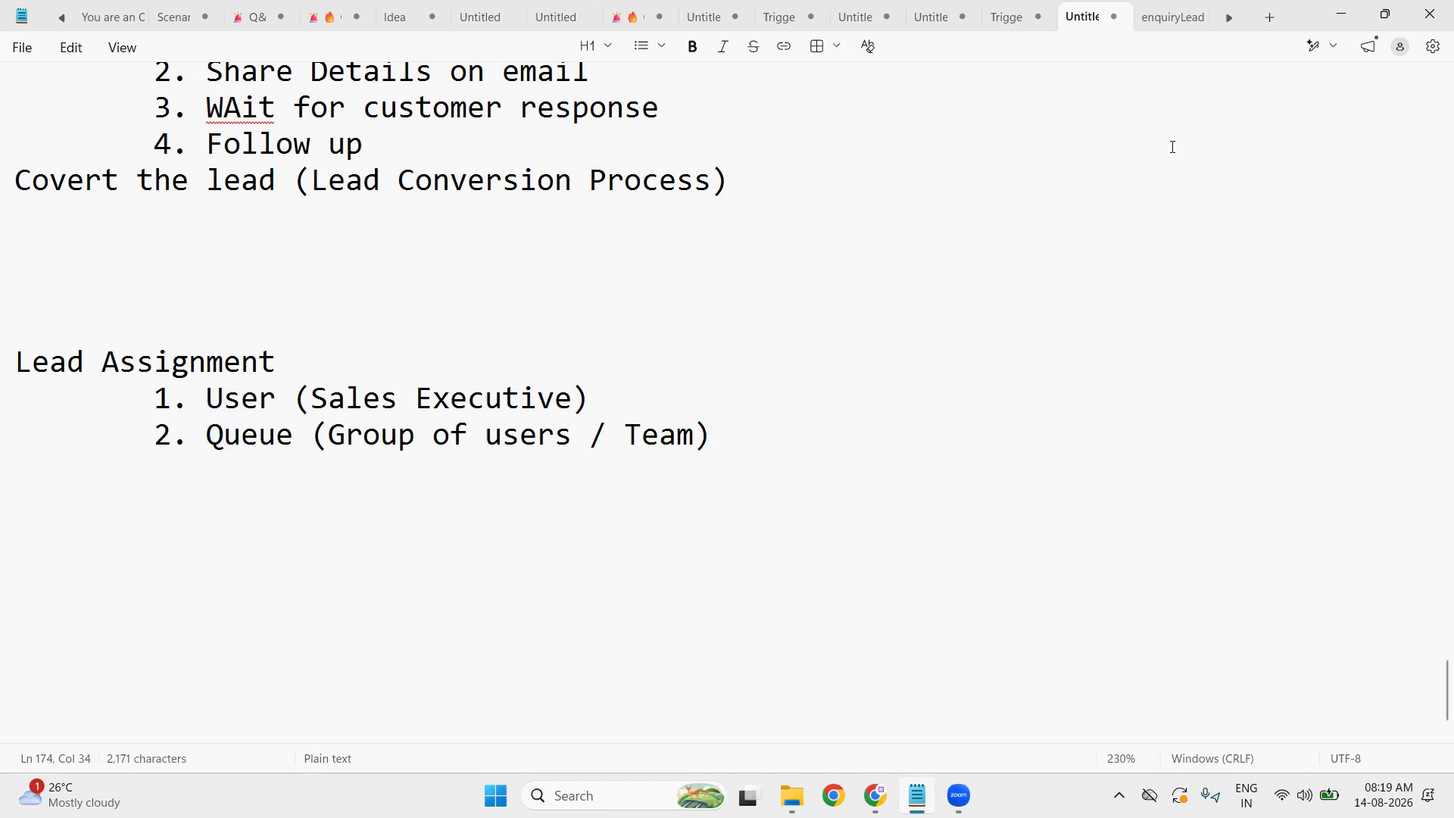
left_click(1344, 14)
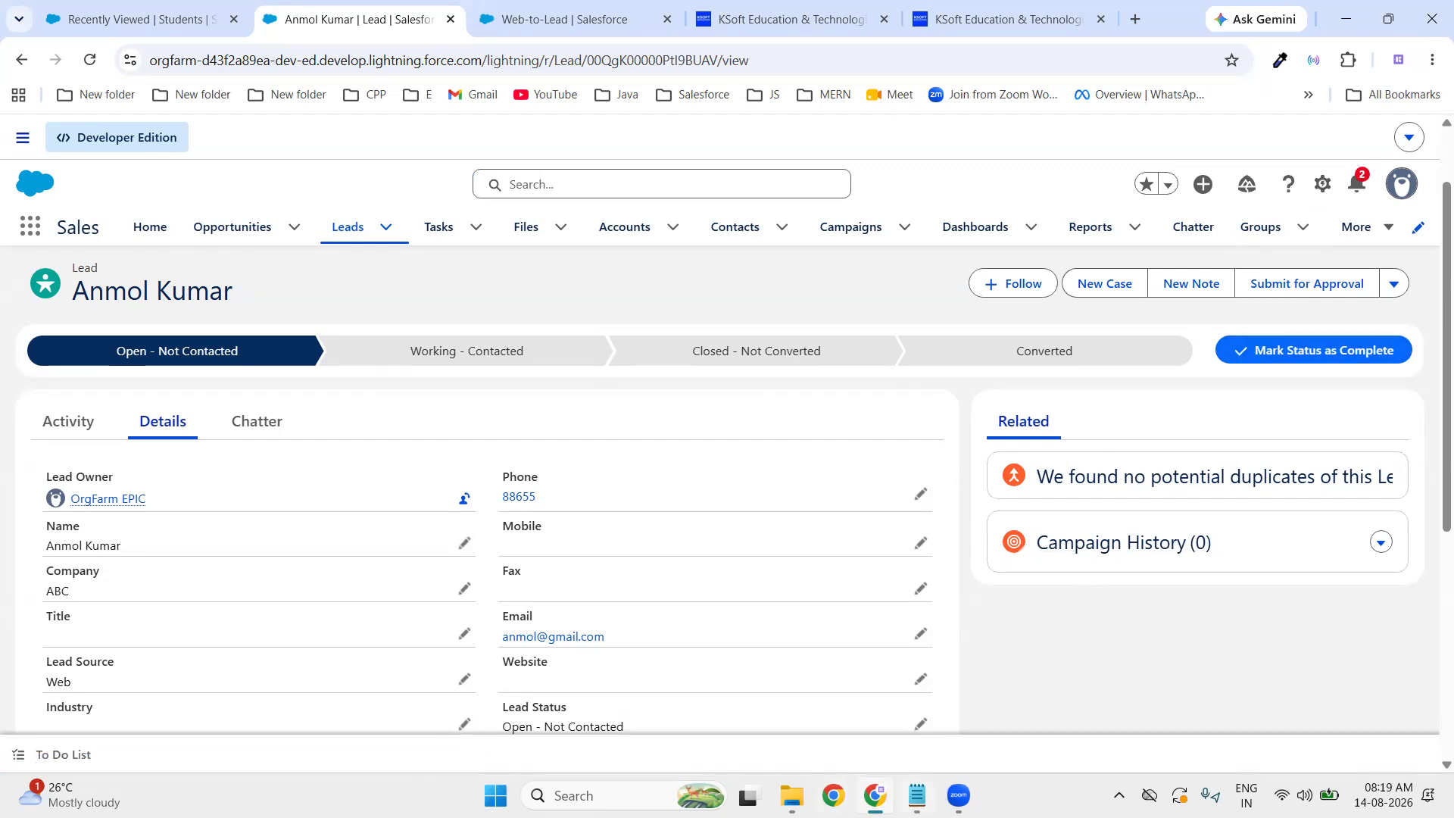
left_click(917, 795)
left_click(252, 399)
double_click(252, 399)
- Write the flow line 'Lead ----- Queue ---- User' below the Lead Assignment list
left_click(313, 501)
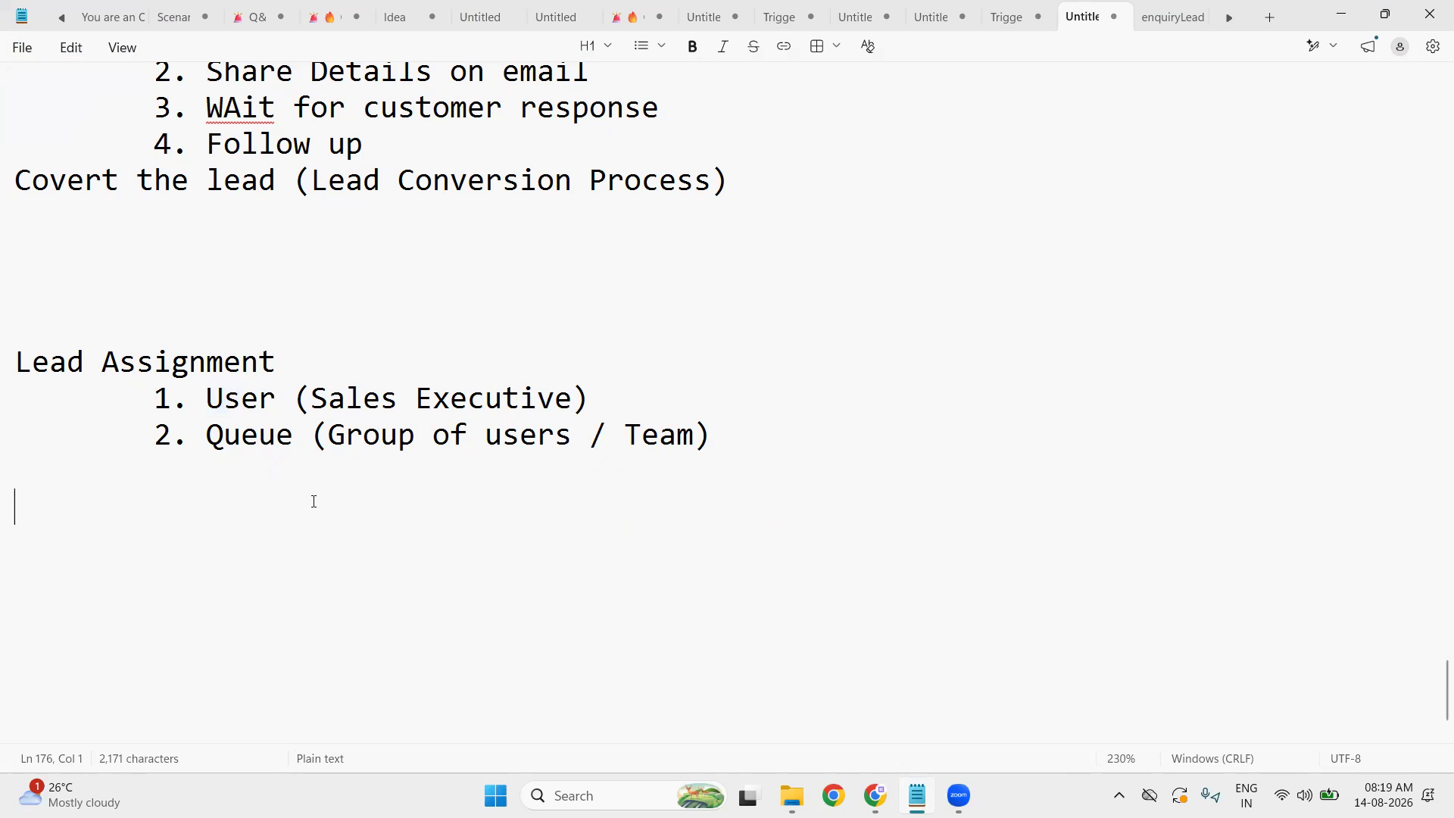
type("Lead    -- Queue")
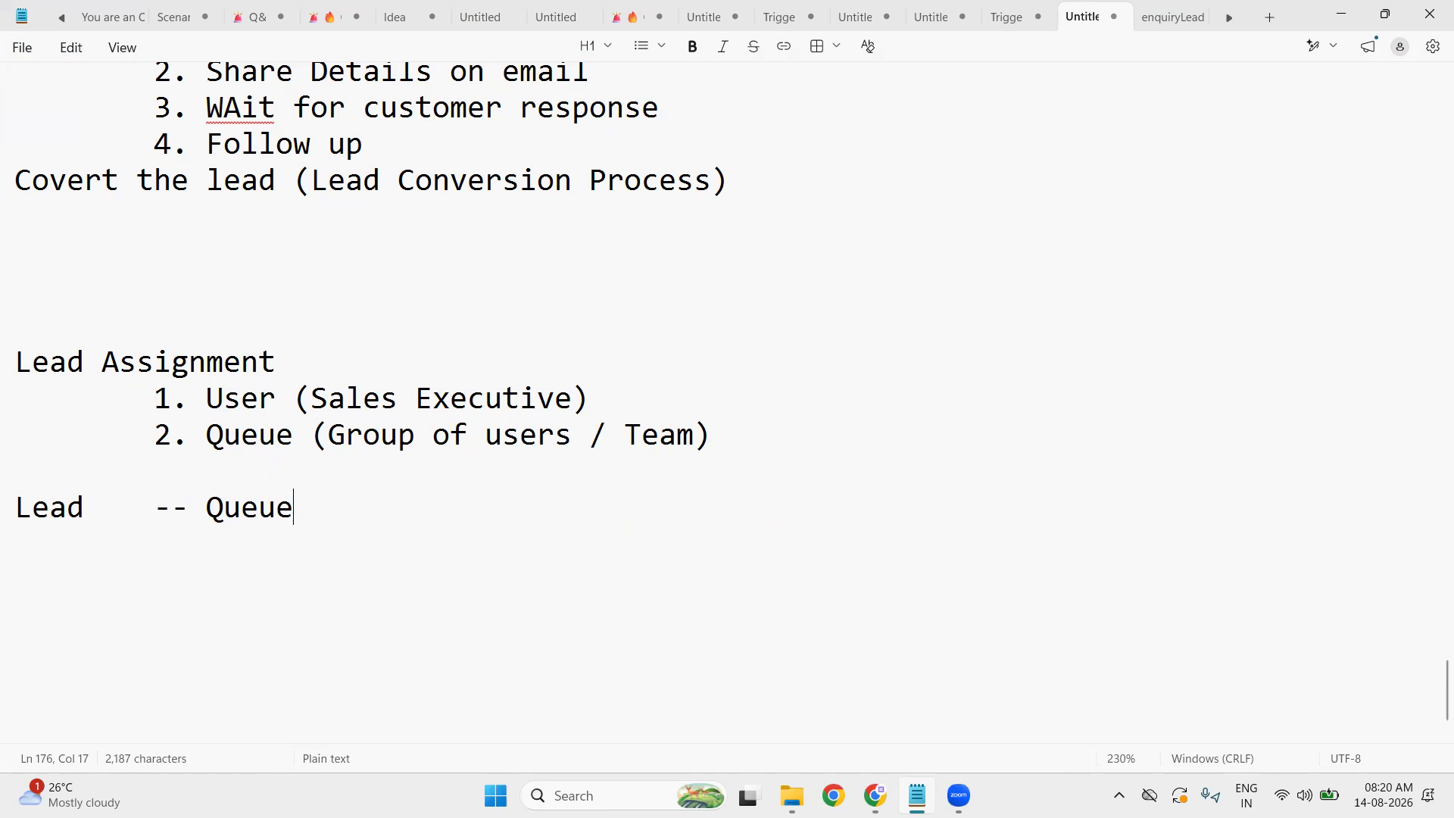
key("Left")
key("Left")
key("Left")
key("Left")
key("Left")
key("Left")
type("---")
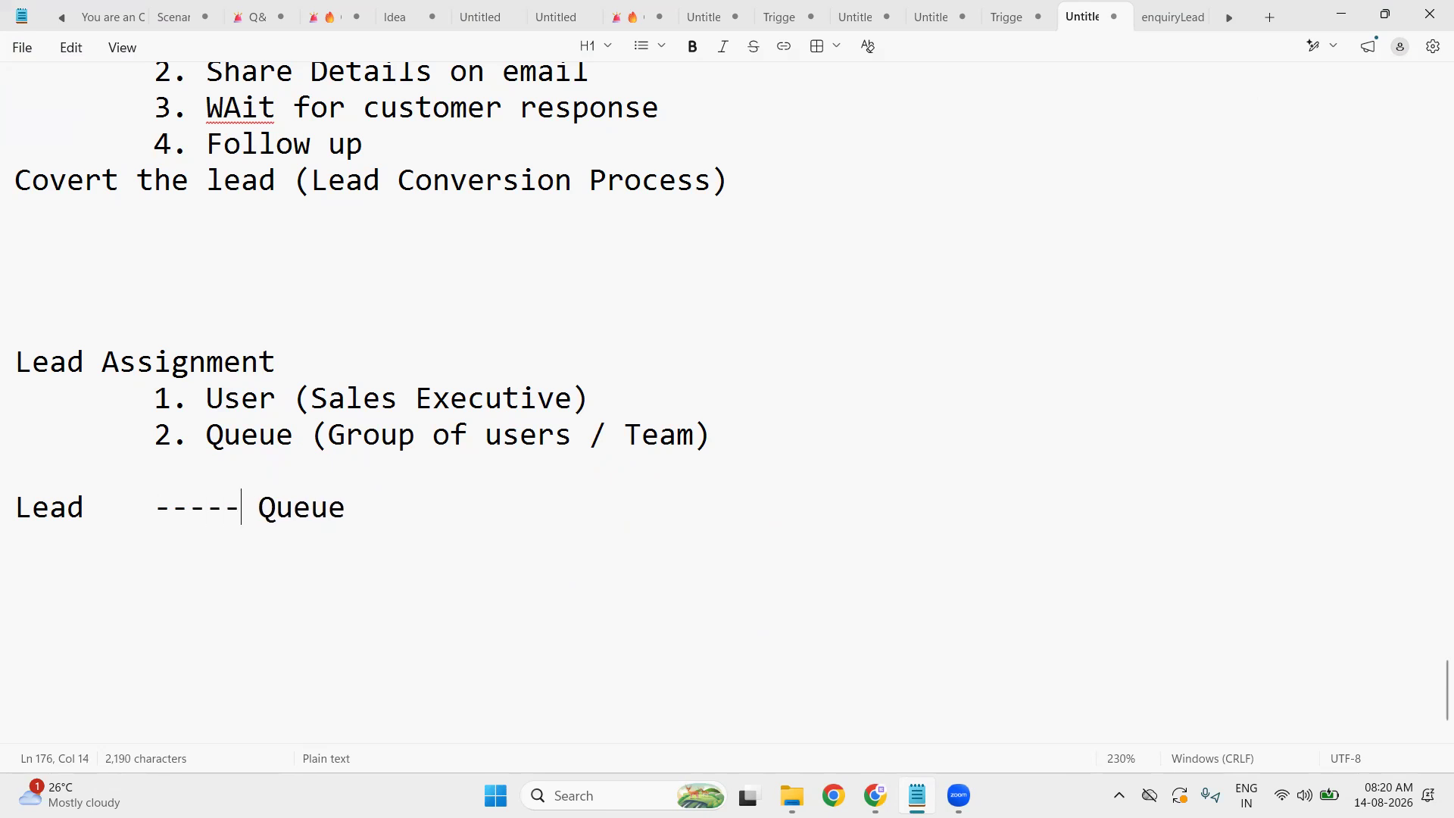
key("End")
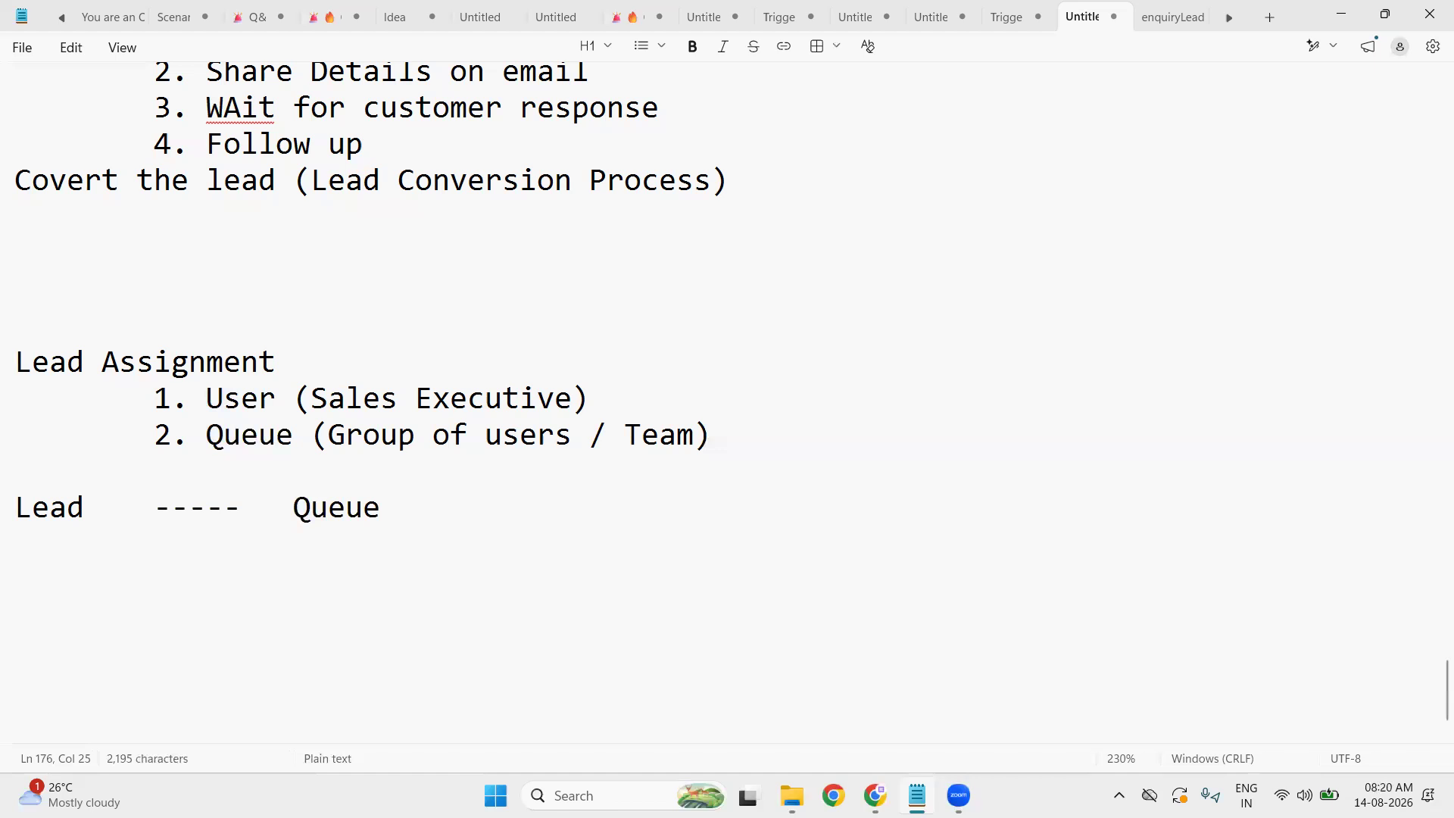
key("BackSpace")
key("BackSpace")
key("BackSpace")
type("----  User")
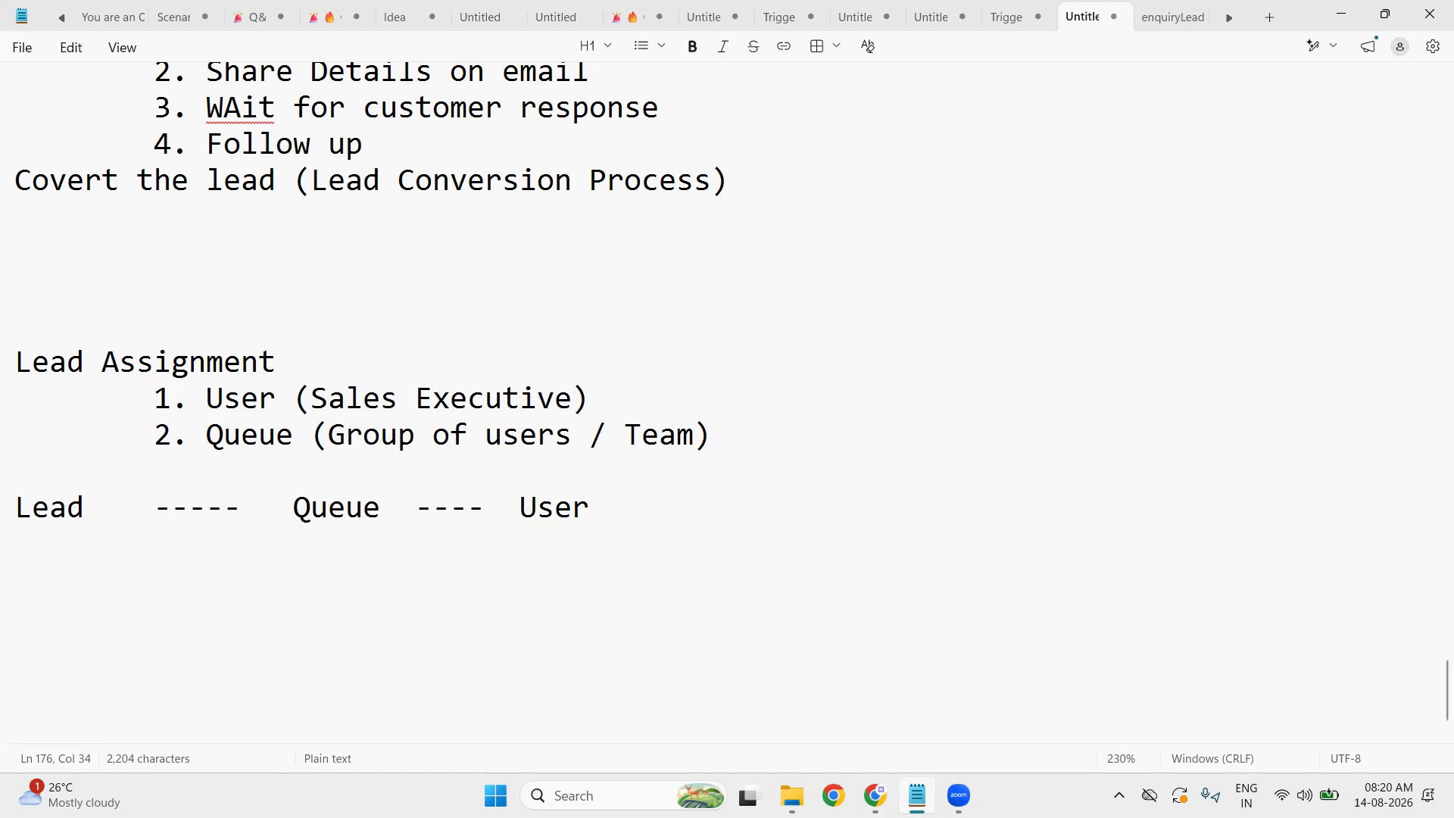
left_click(1345, 12)
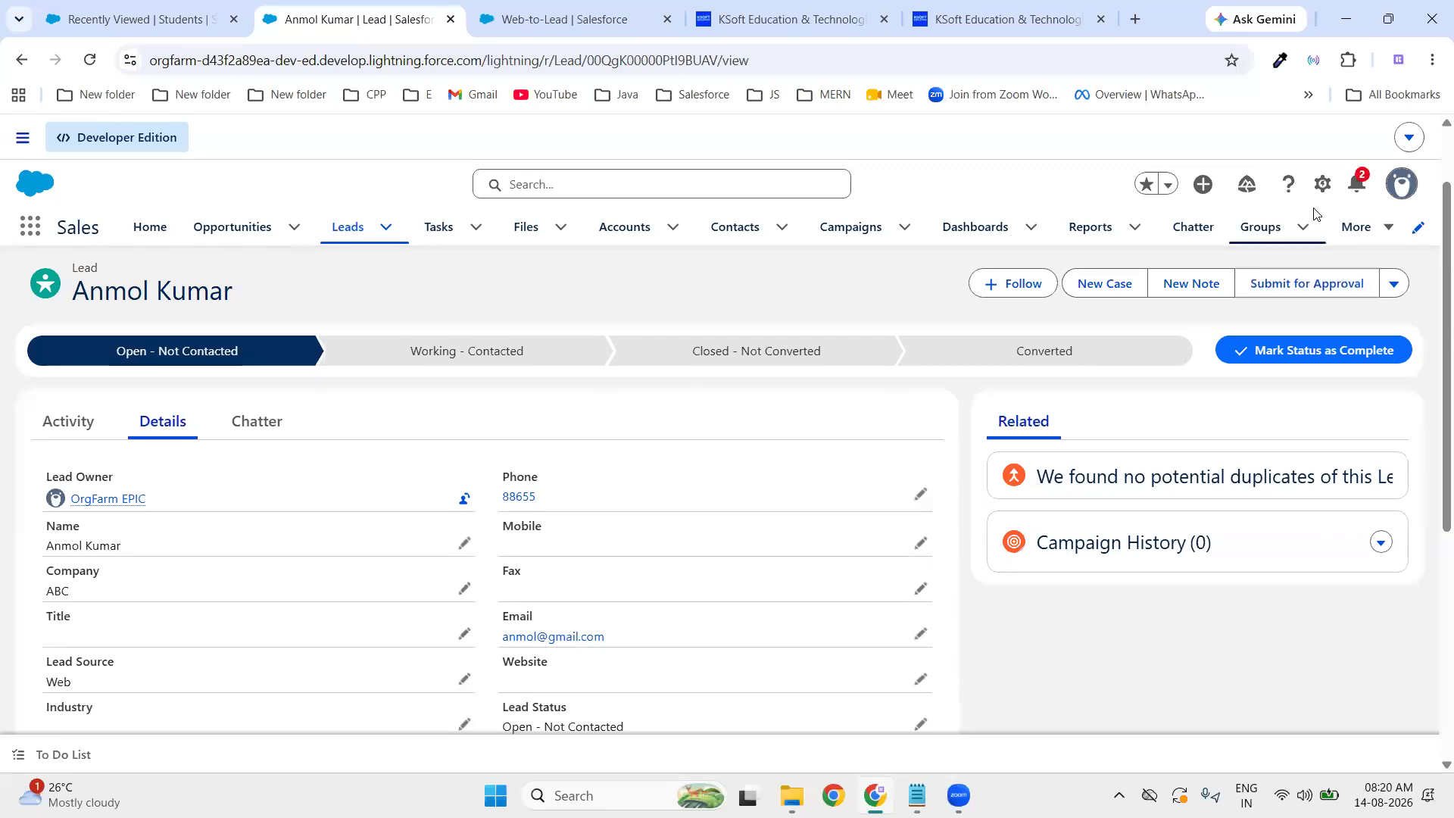
- Open Setup, find Queues through Quick Find, and start a new queue
left_click(1322, 184)
left_click(1196, 260)
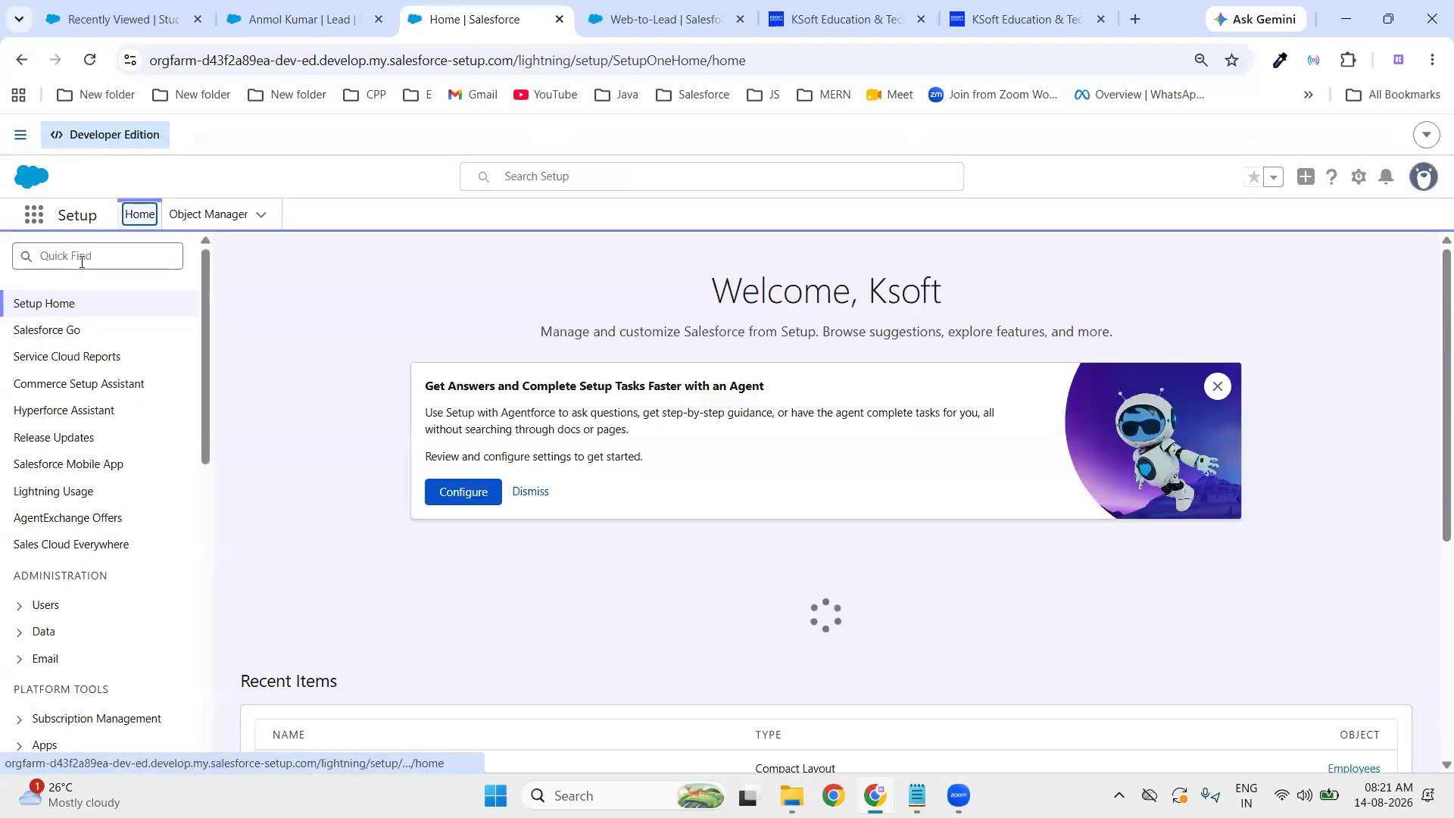
left_click(82, 259)
type("Q")
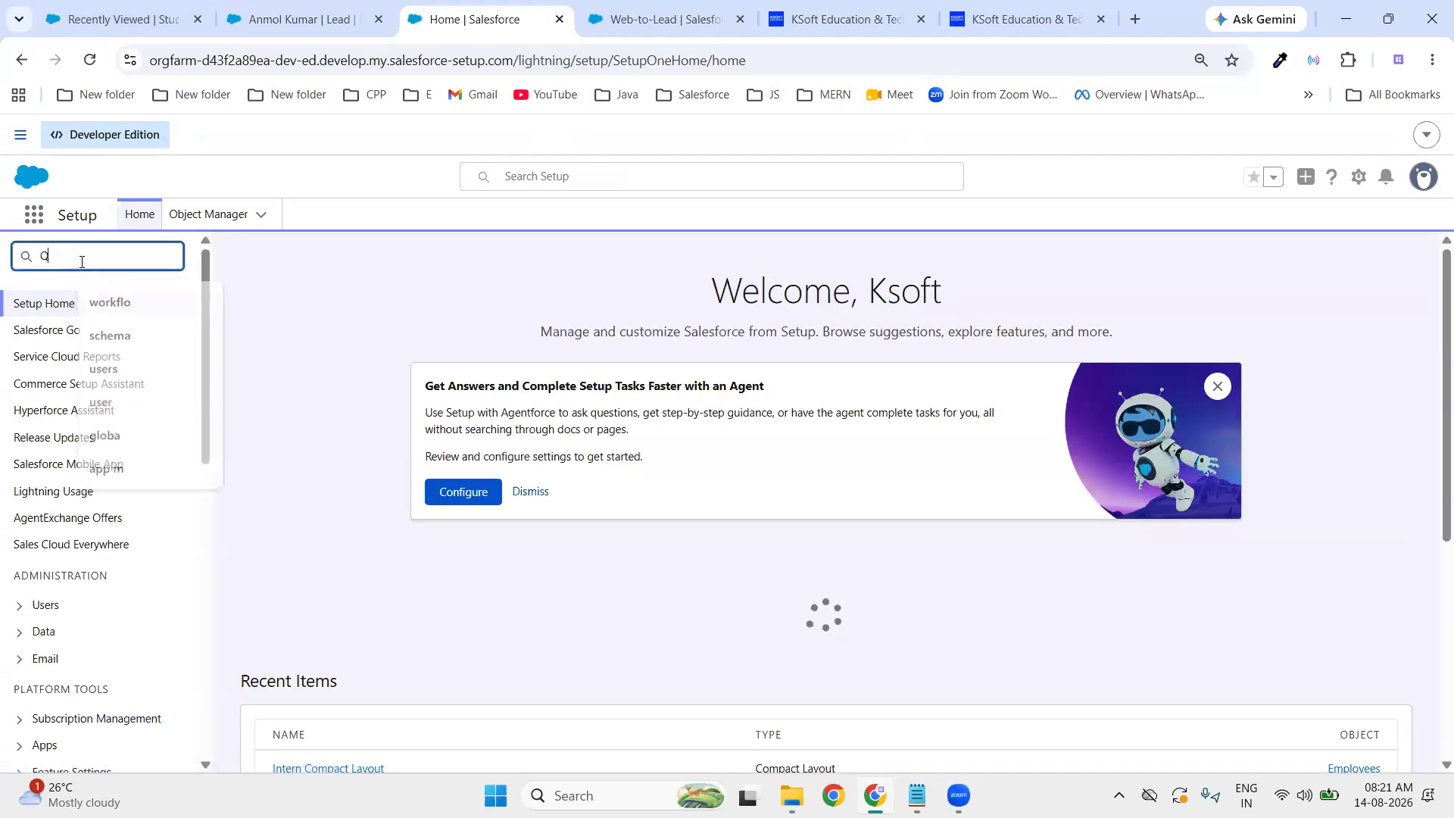
type("ueue")
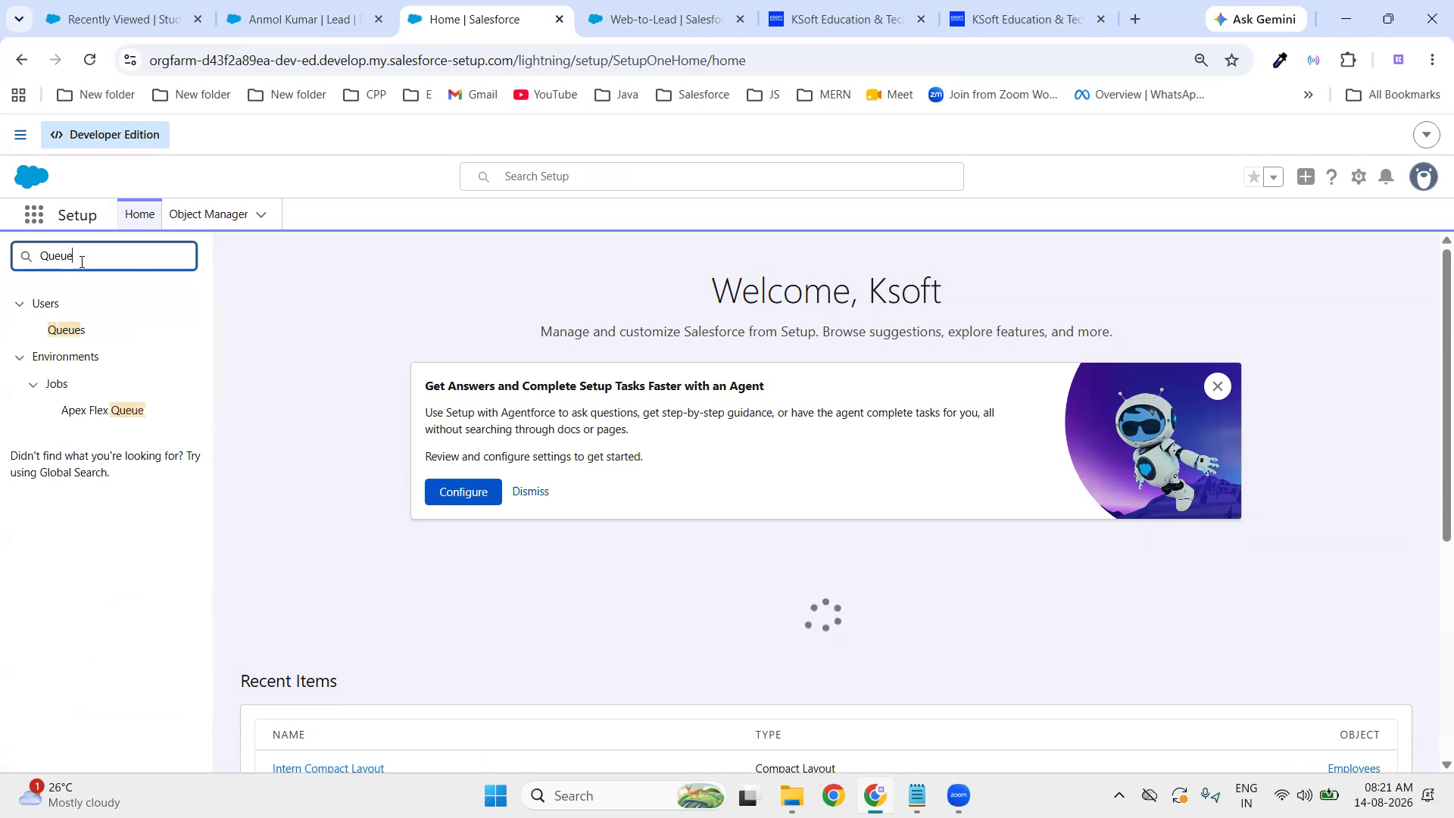
left_click(65, 332)
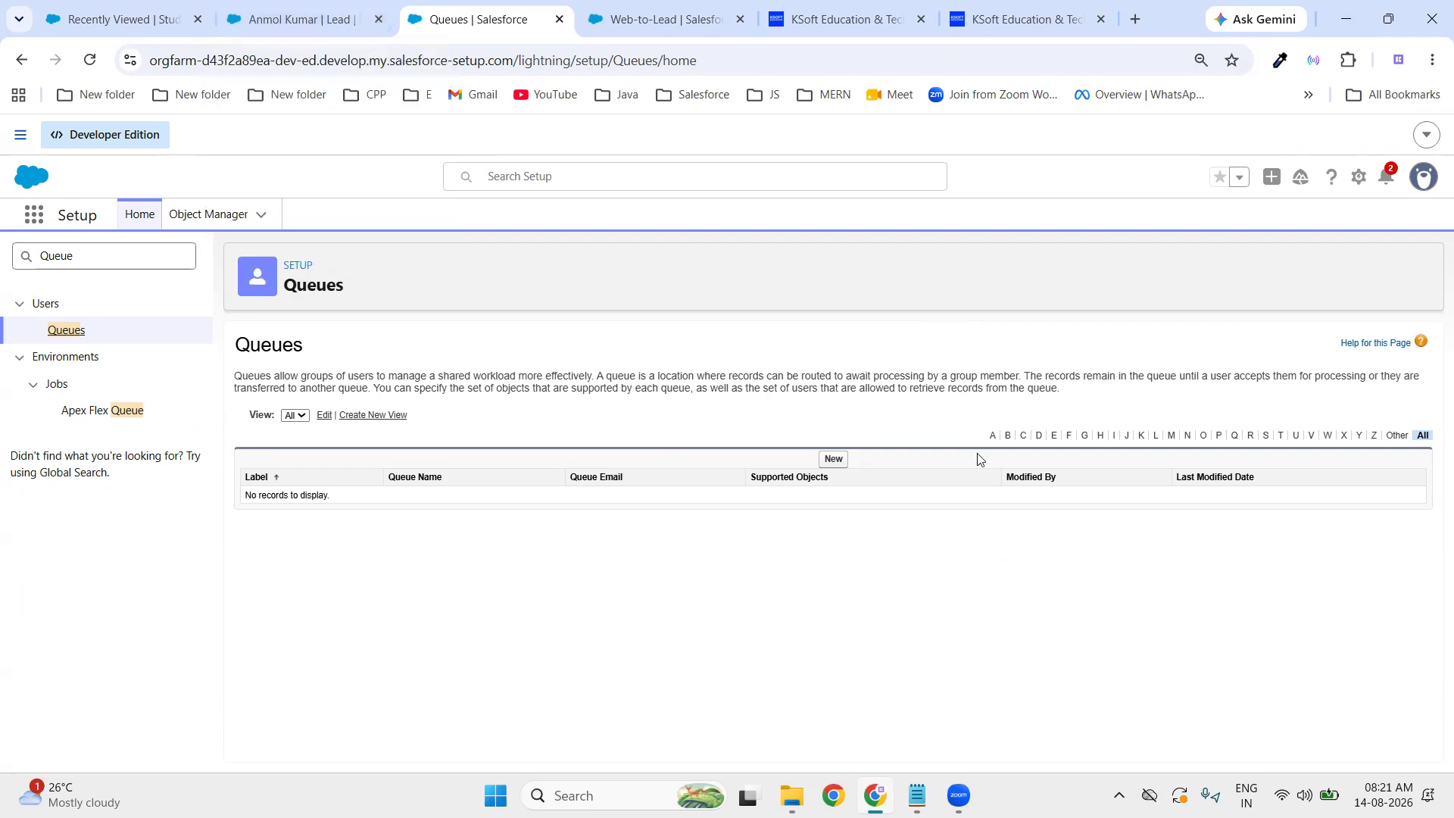
left_click(834, 459)
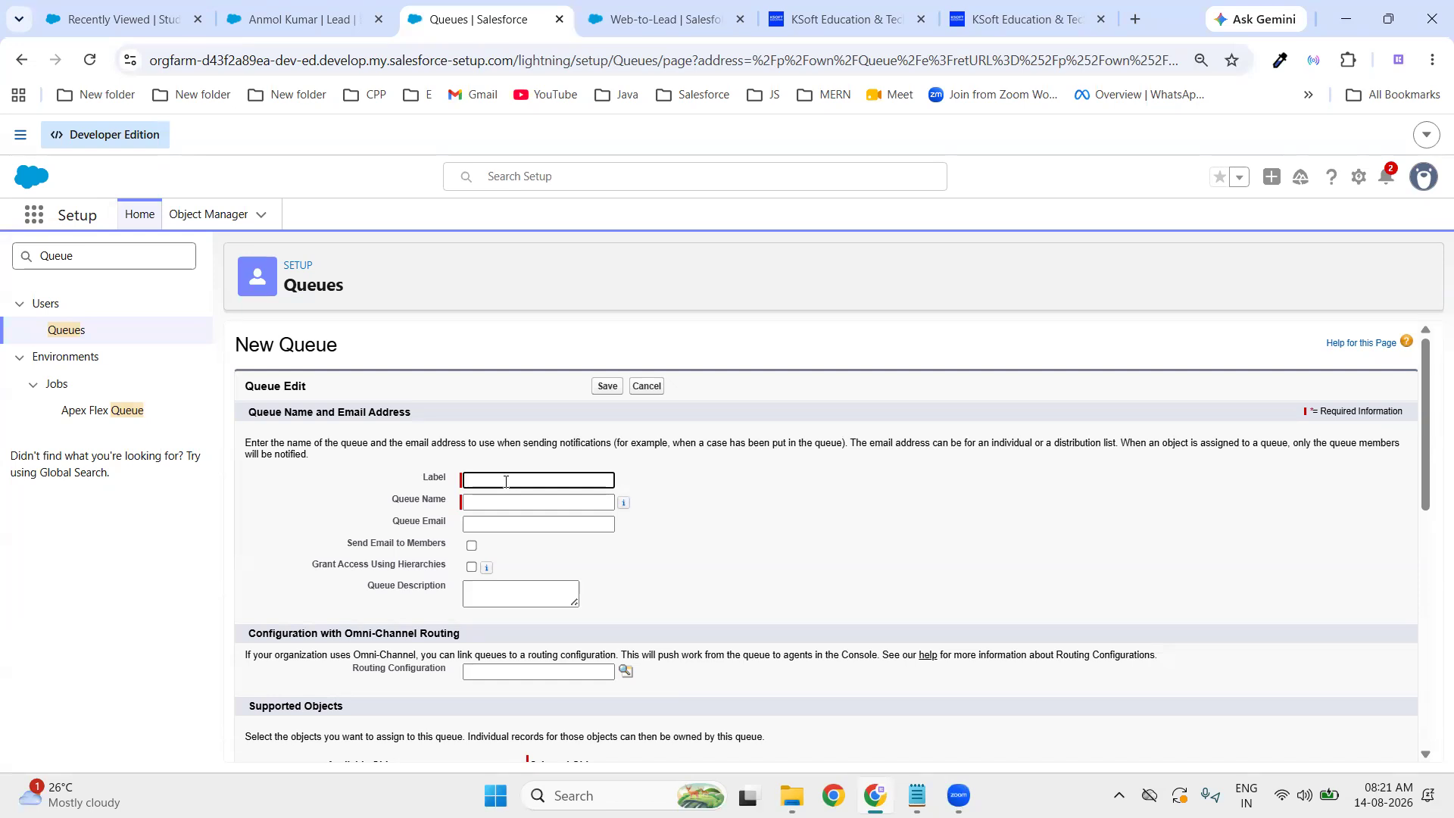
- Label the new queue 'Nagpur Sales Queue' and add Lead as its supported object
type("Nagpur Sales Queue")
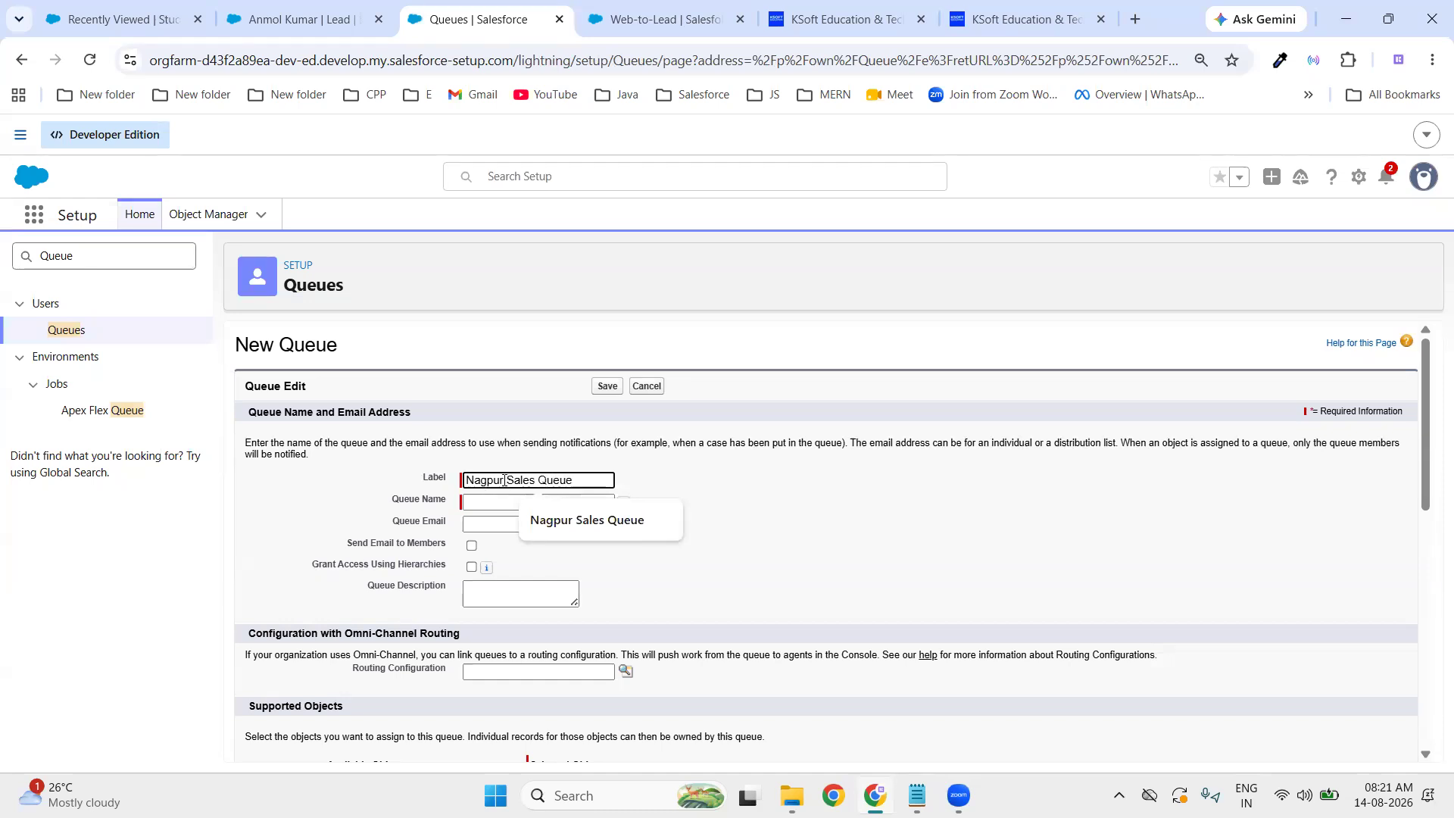
left_click(836, 522)
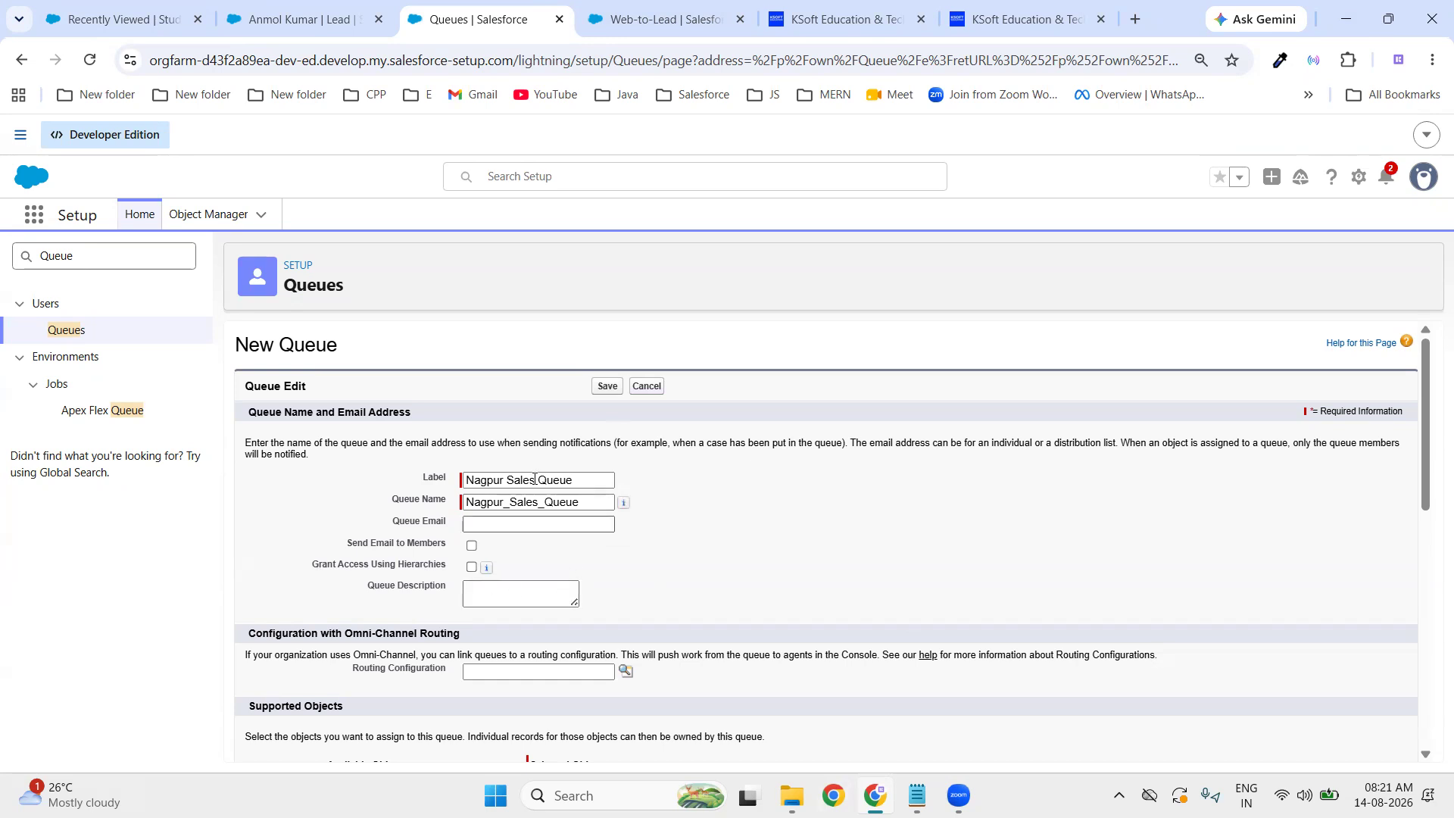
scroll(713, 638, "down", 1)
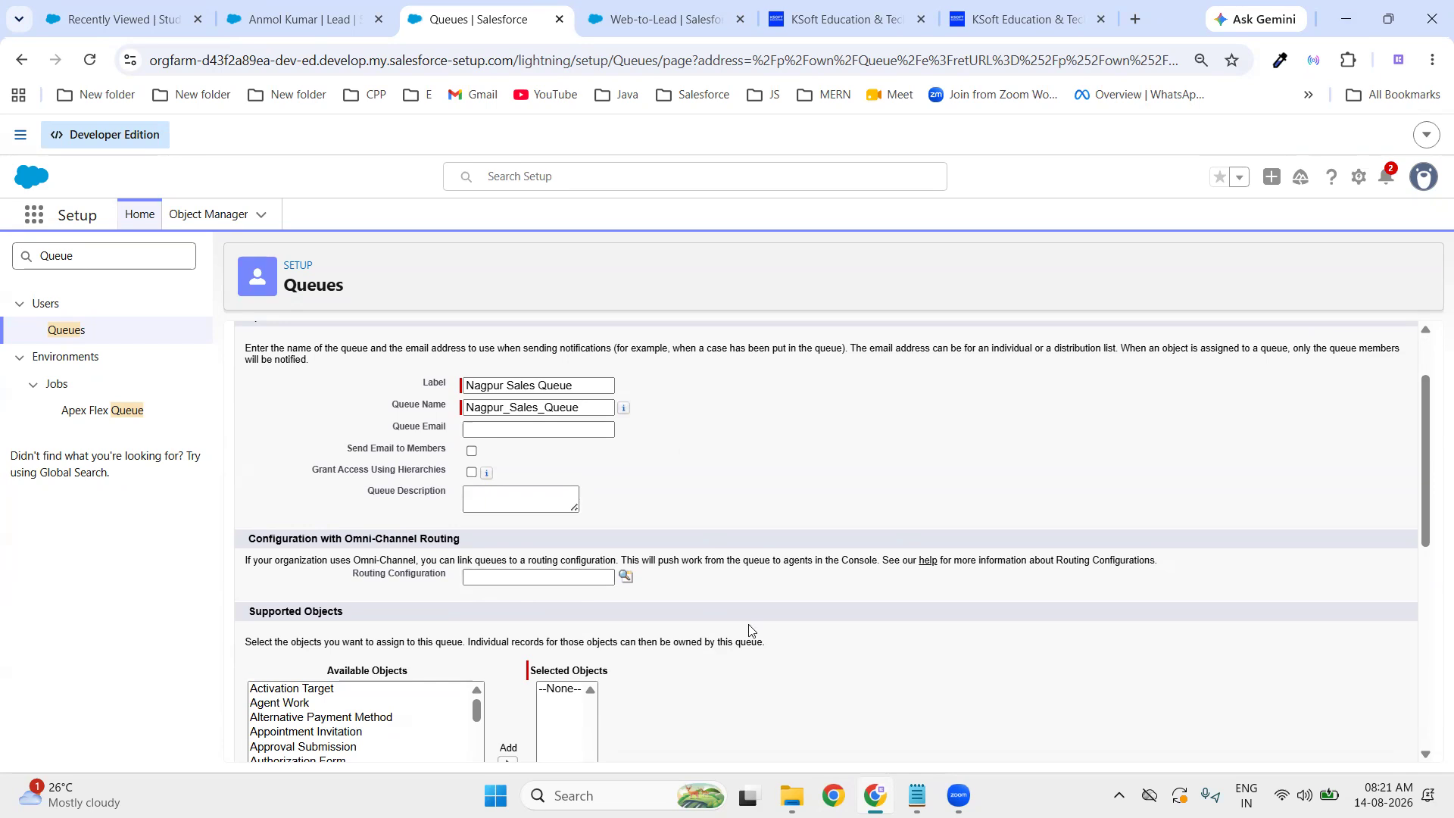
scroll(619, 574, "down", 3)
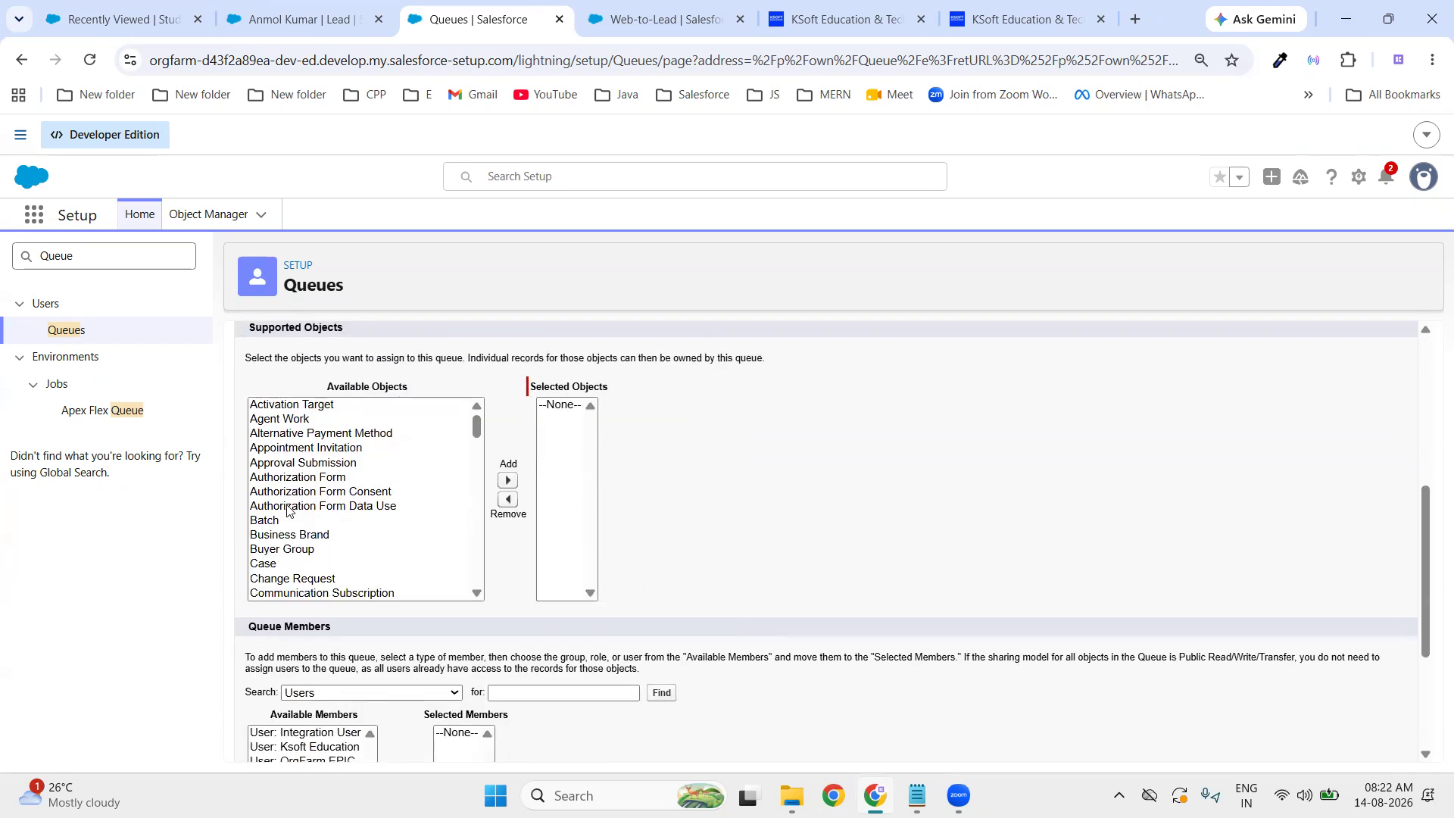
scroll(288, 506, "down", 3)
scroll(288, 507, "down", 6)
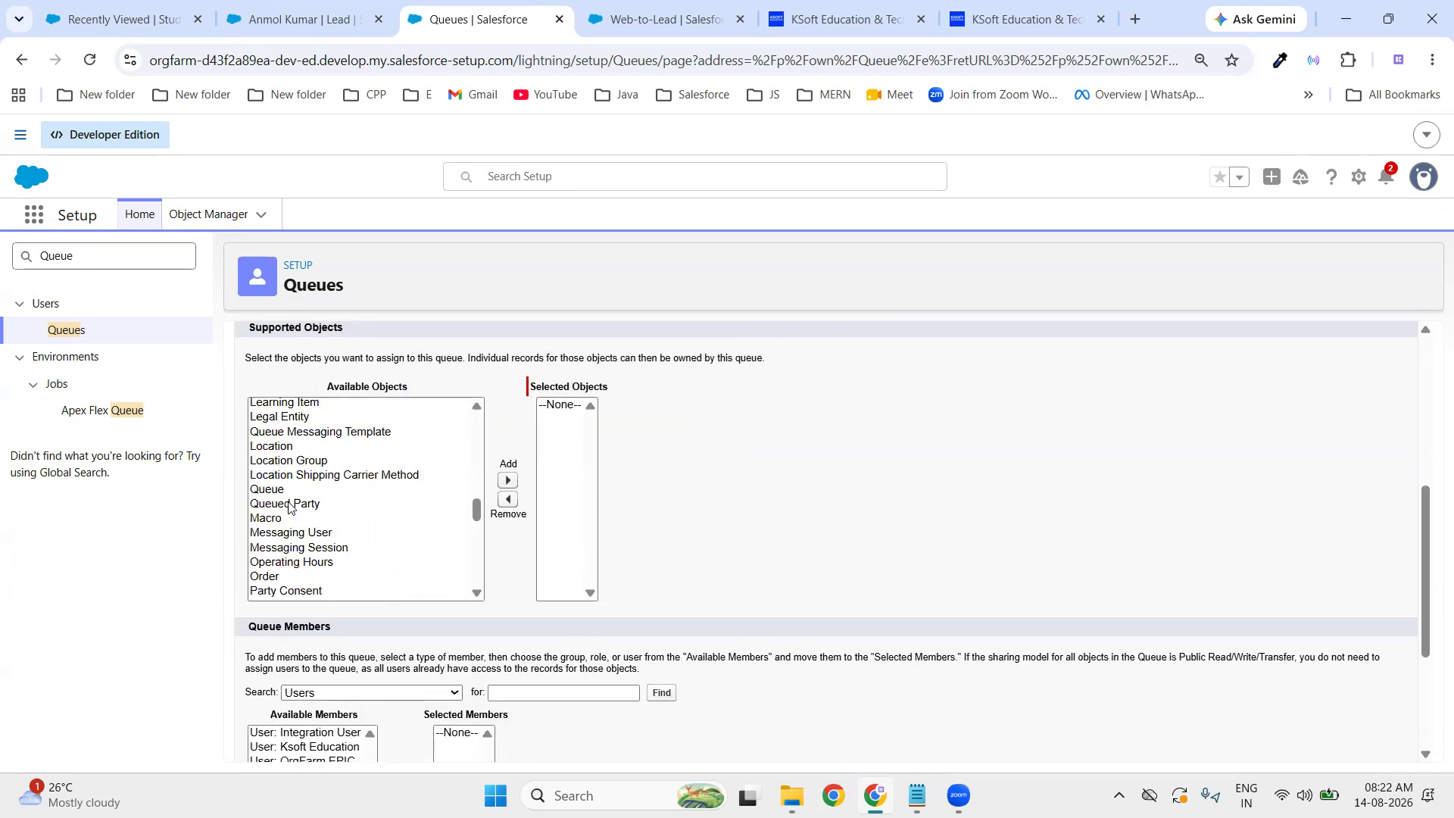
scroll(286, 487, "up", 2)
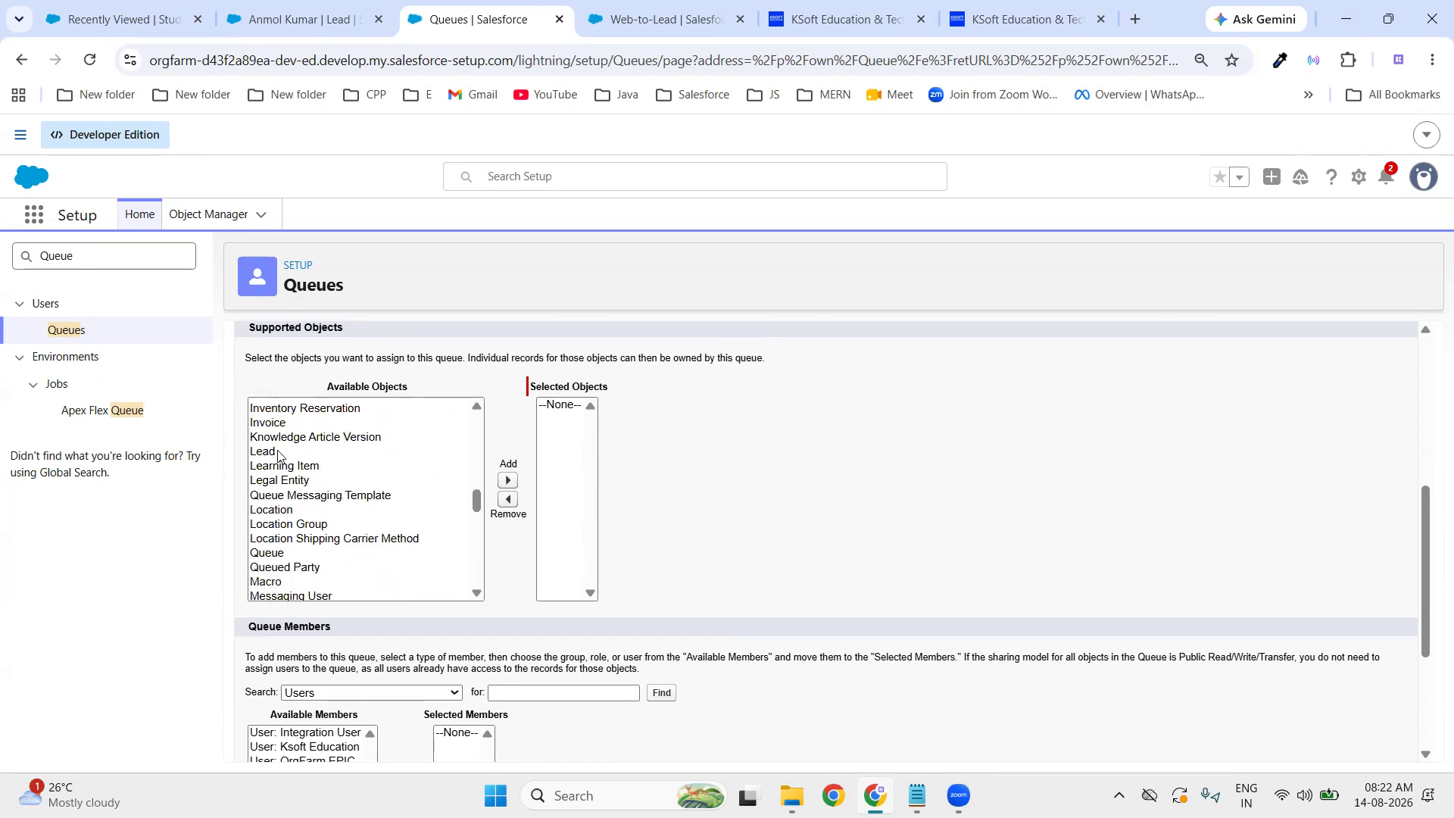
left_click(282, 453)
left_click(509, 483)
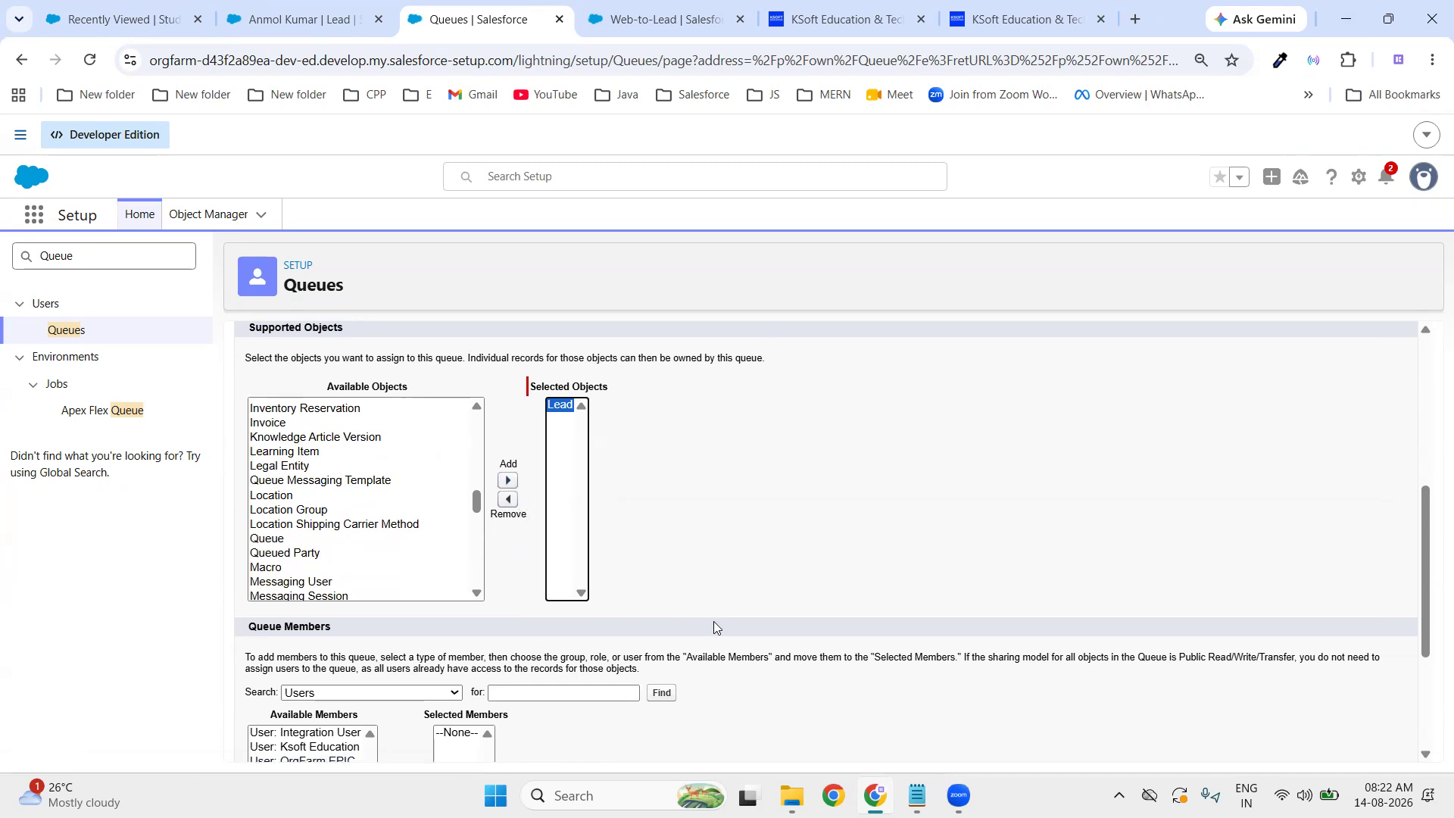
- Add Ksoft Education, Security User and OrgFarm EPIC as members and save the queue
scroll(718, 632, "down", 2)
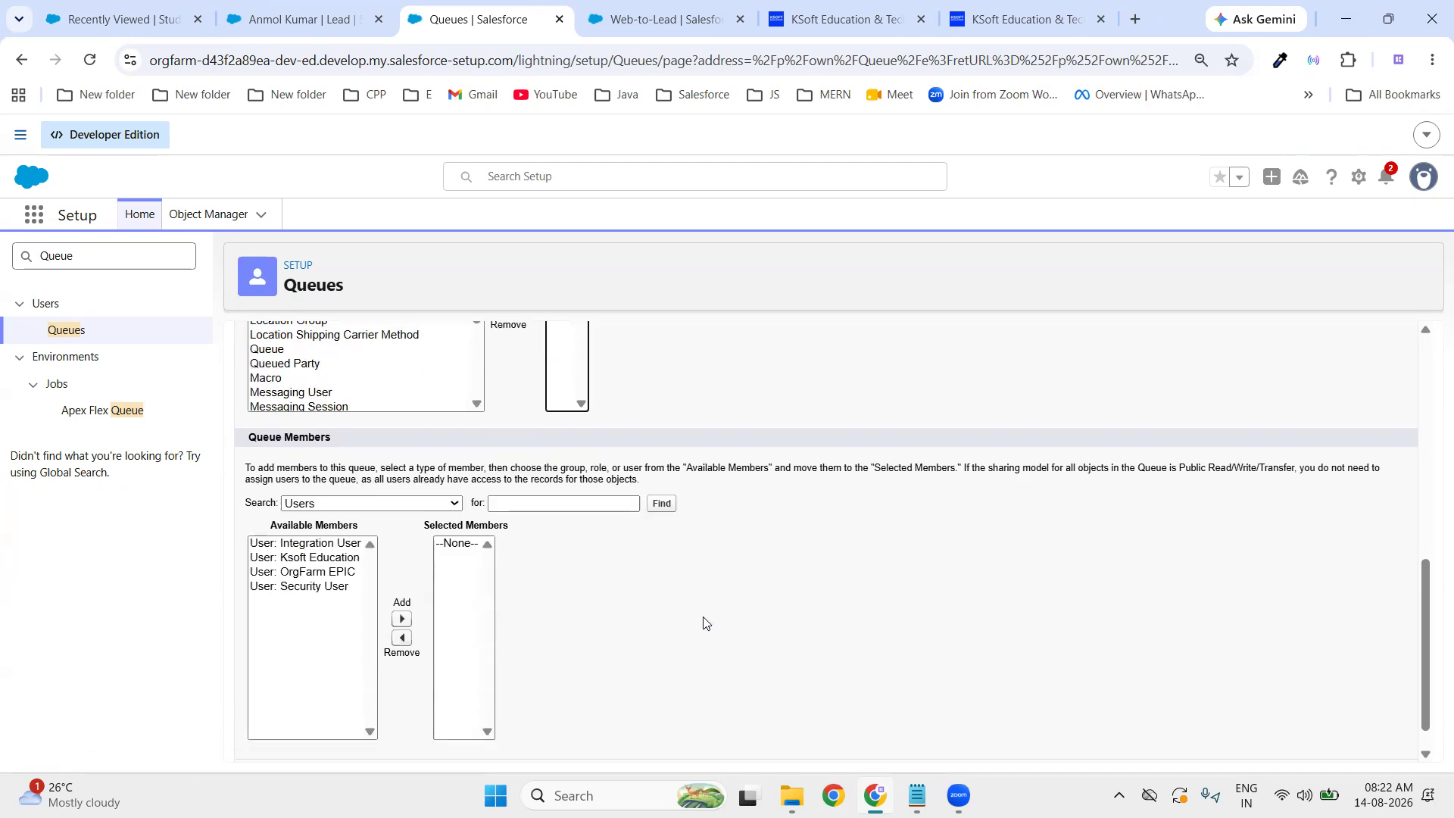
left_click(315, 560)
left_click(401, 619)
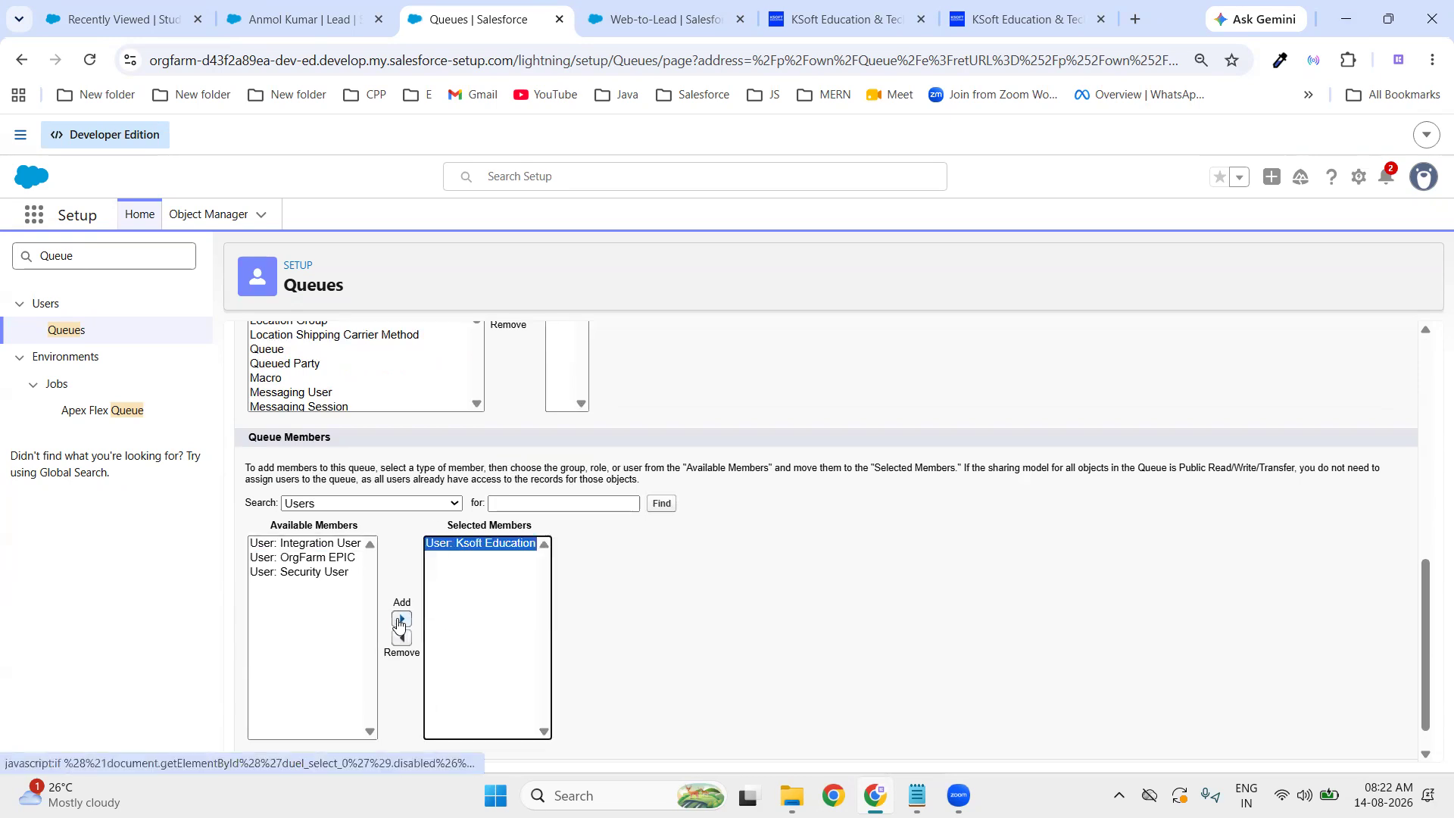
left_click(320, 575)
left_click(402, 621)
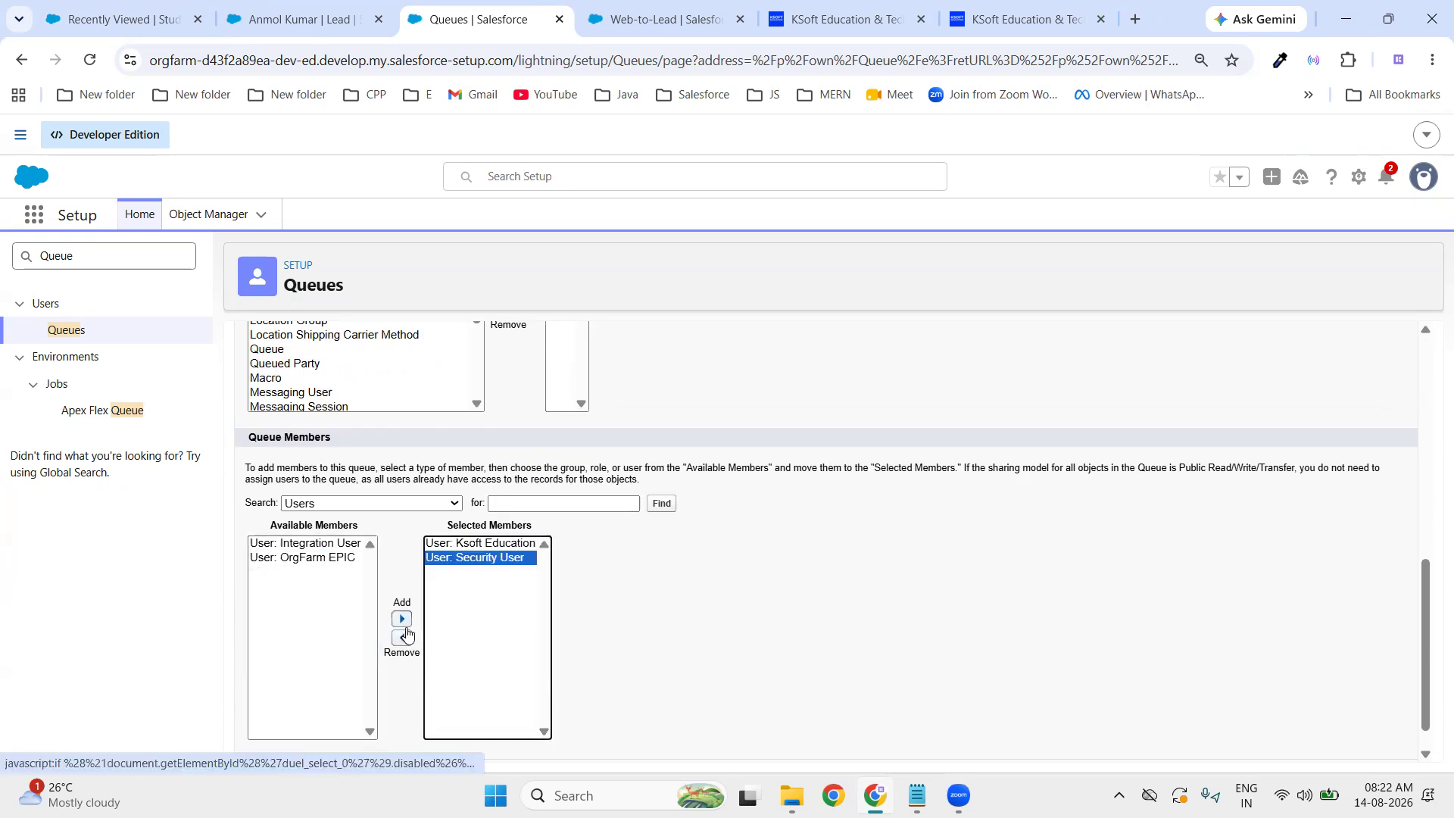
scroll(652, 642, "down", 1)
left_click(328, 530)
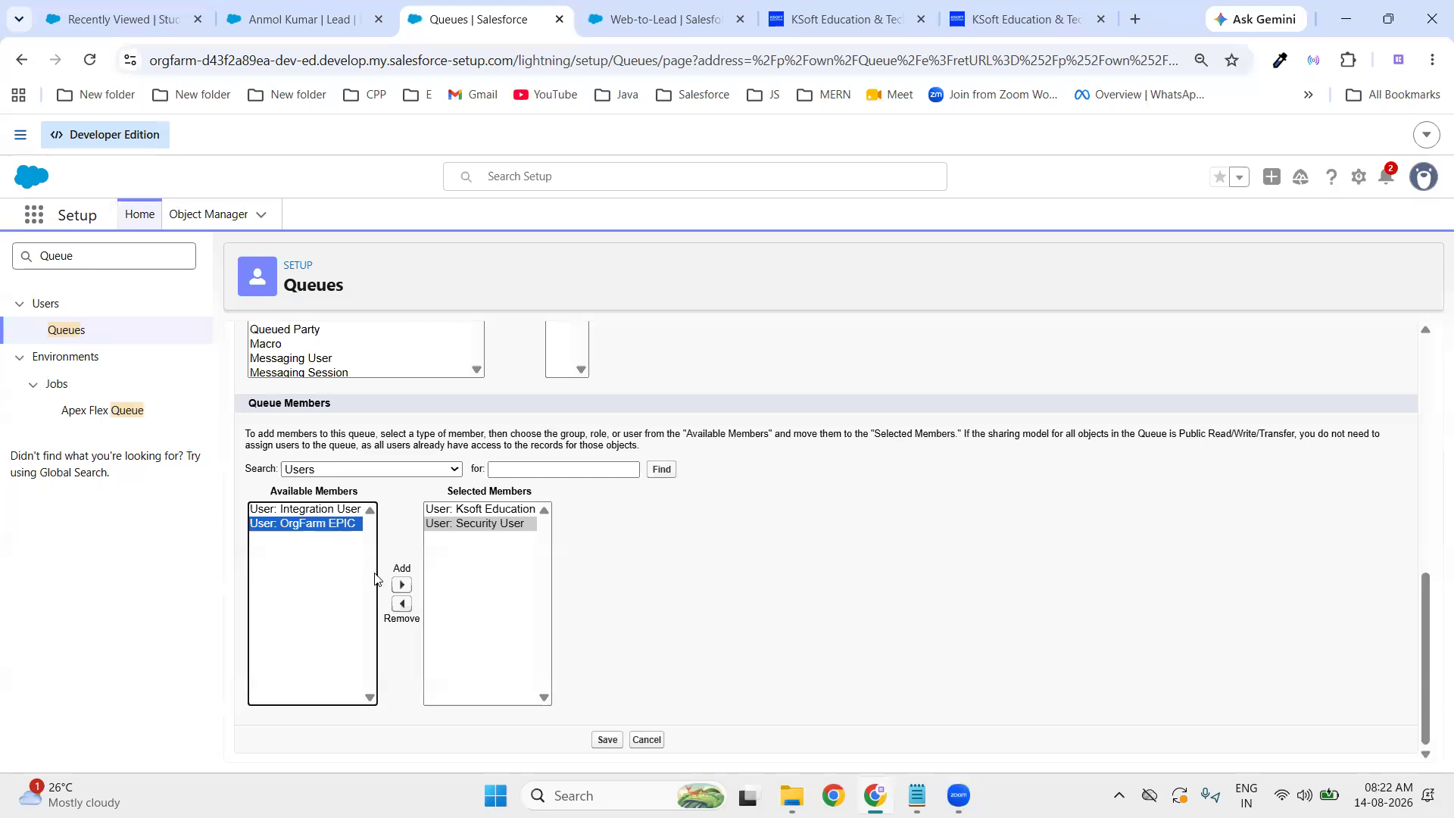
left_click(402, 585)
left_click(610, 741)
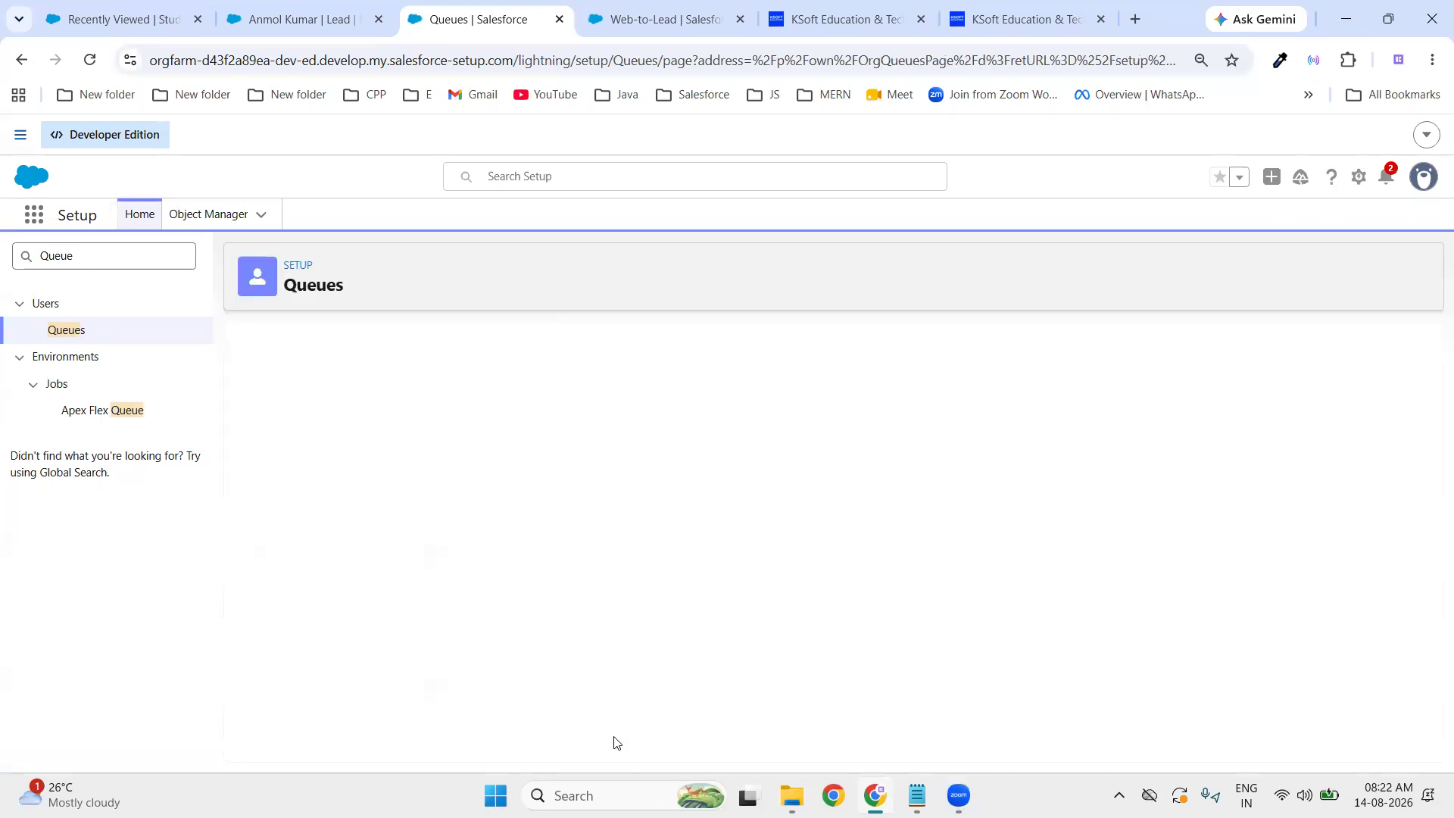
- Start another queue labelled 'Pune Sales Queue' with Lead as its supported object
left_click(846, 460)
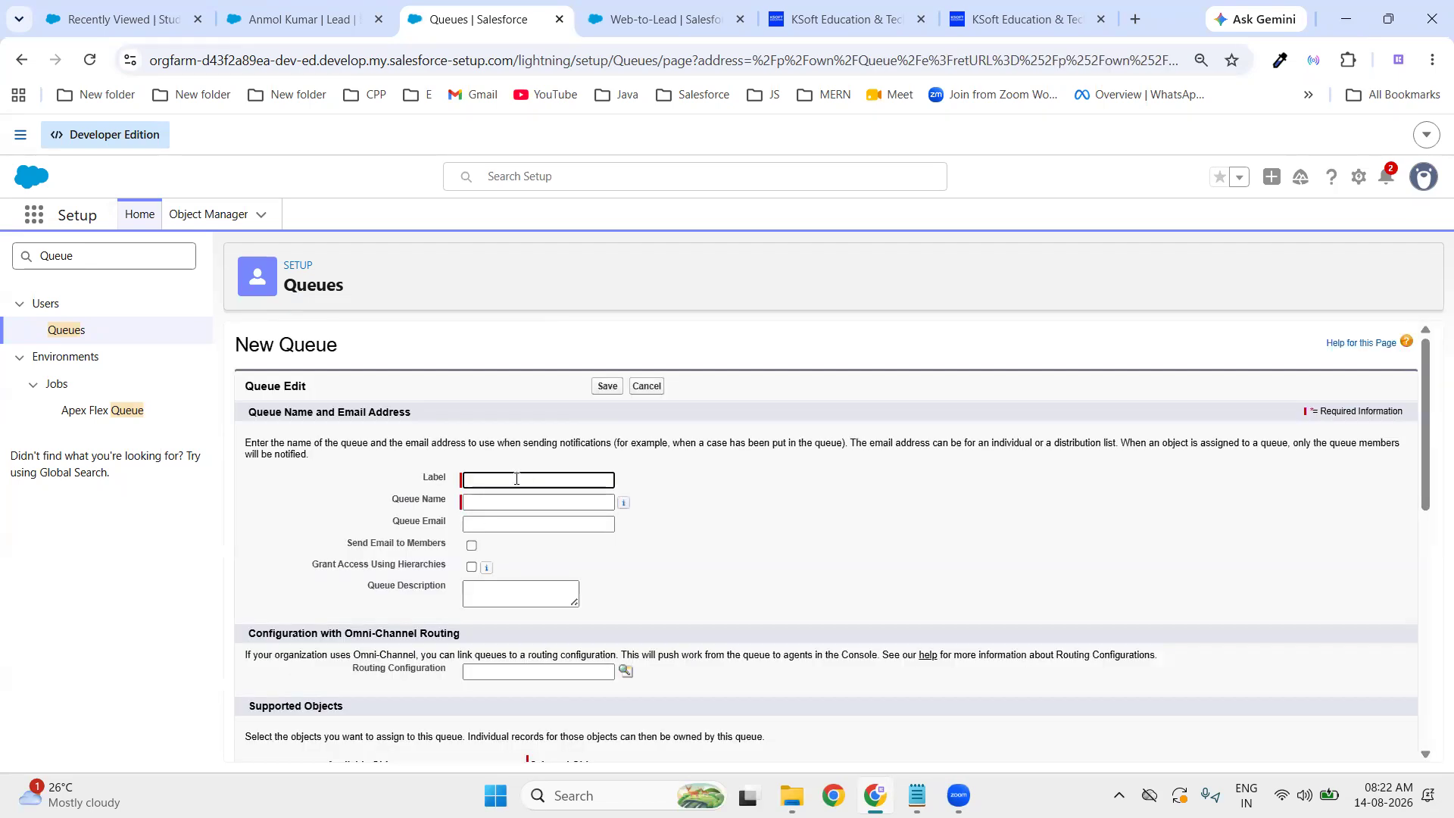
type("Pune S")
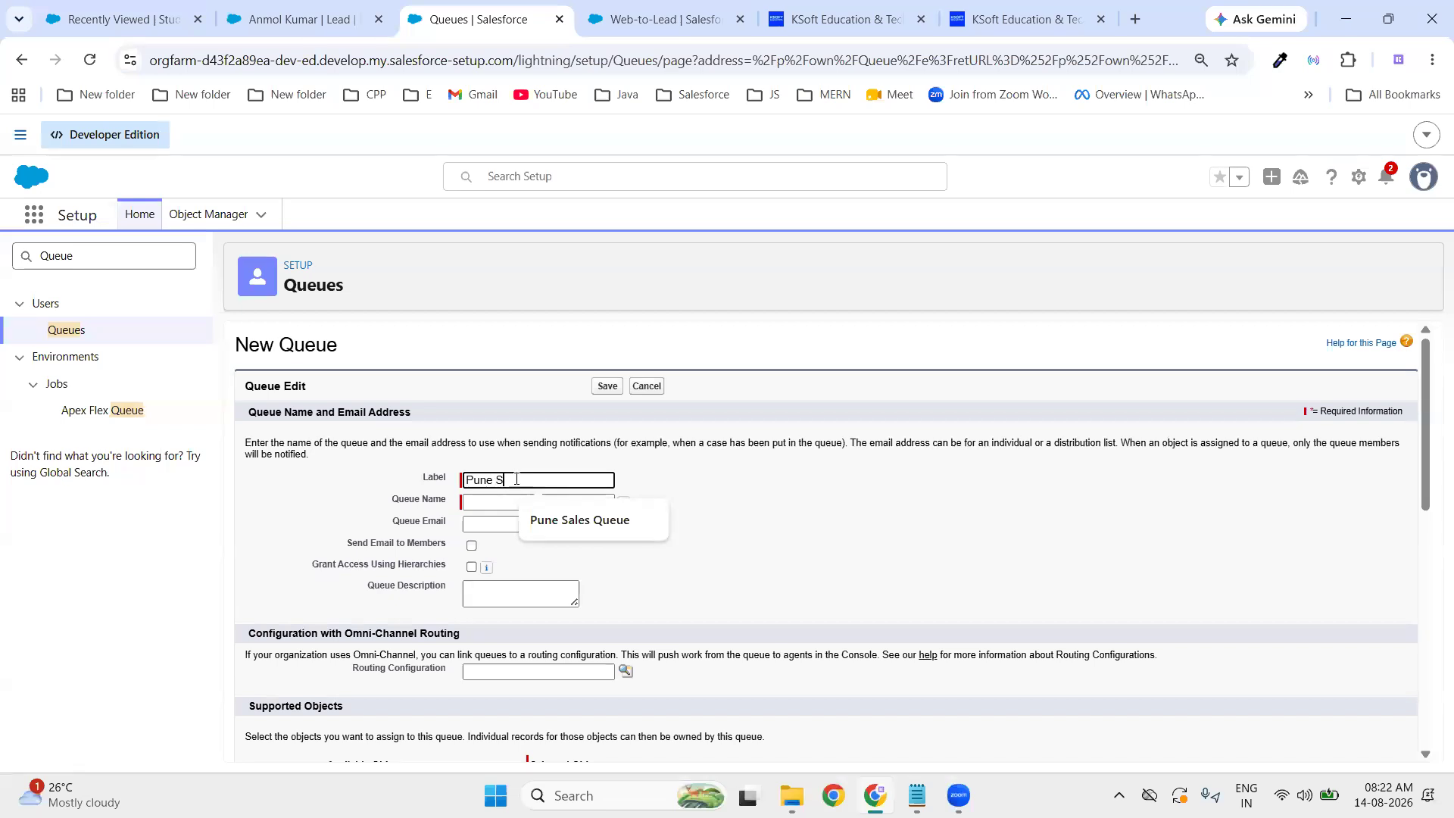
type("ales Queue")
left_click(670, 521)
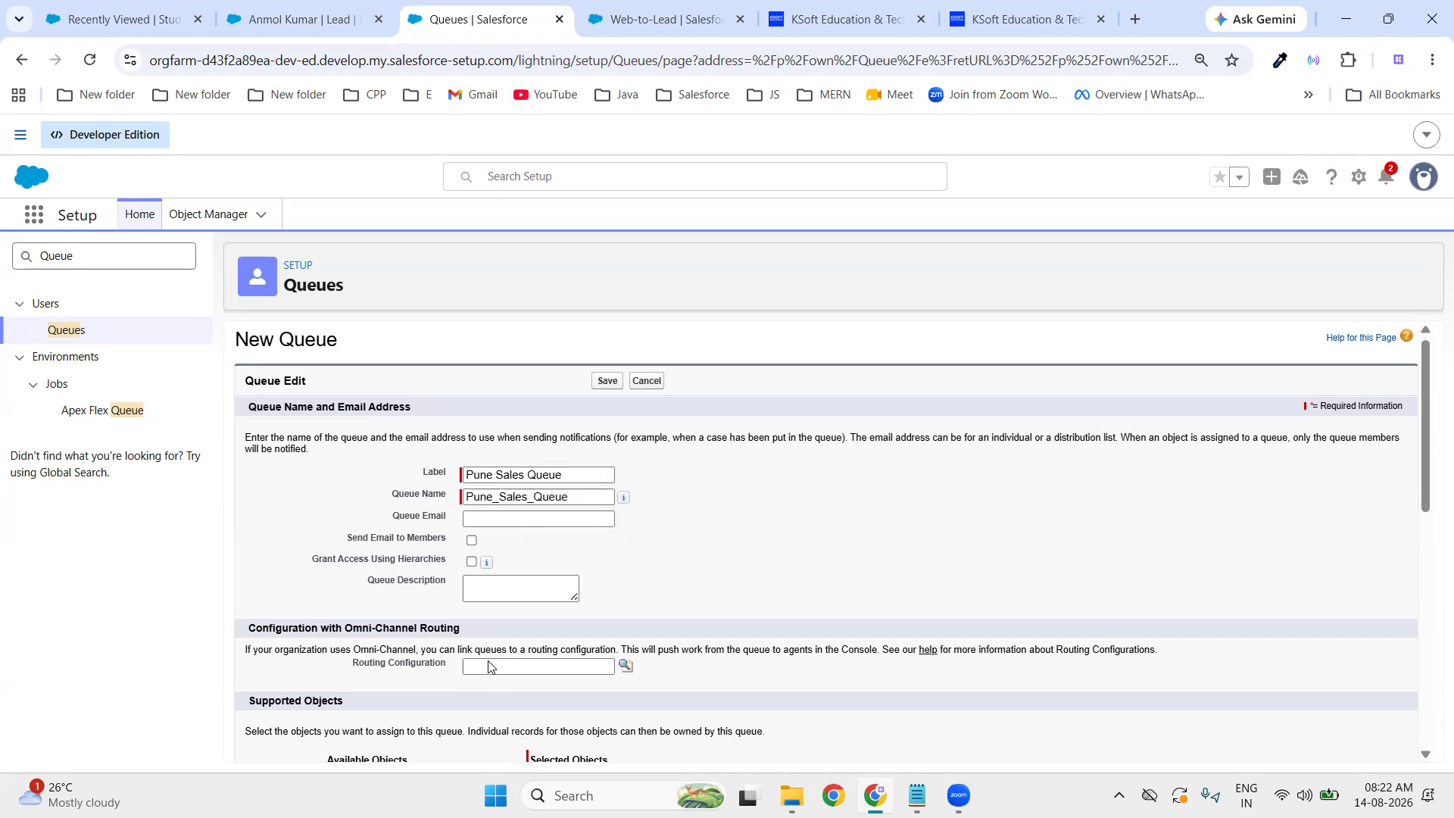
scroll(488, 665, "down", 10)
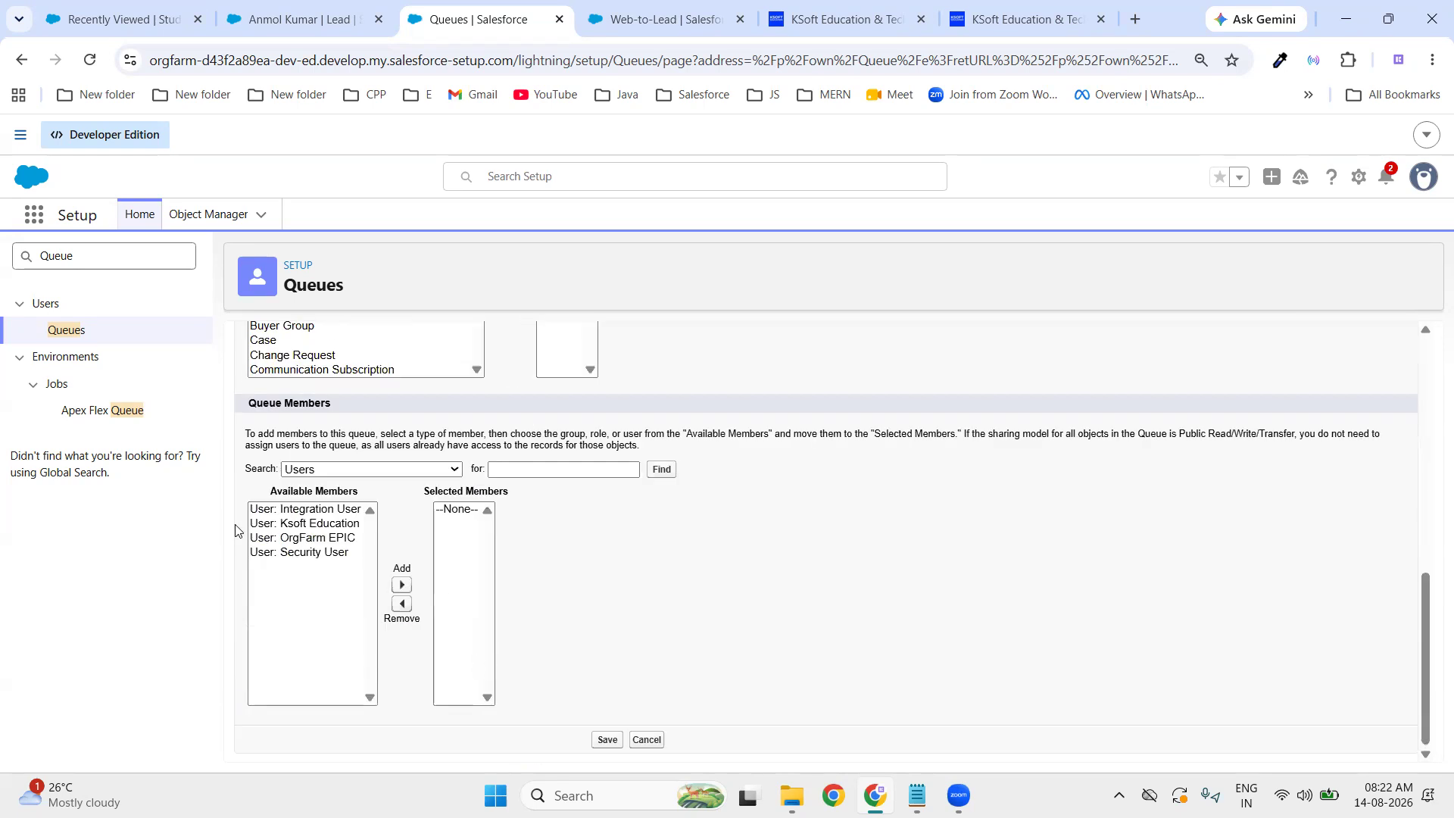
scroll(380, 439, "up", 3)
scroll(379, 462, "down", 3)
scroll(375, 465, "up", 3)
scroll(371, 468, "down", 7)
scroll(369, 470, "down", 9)
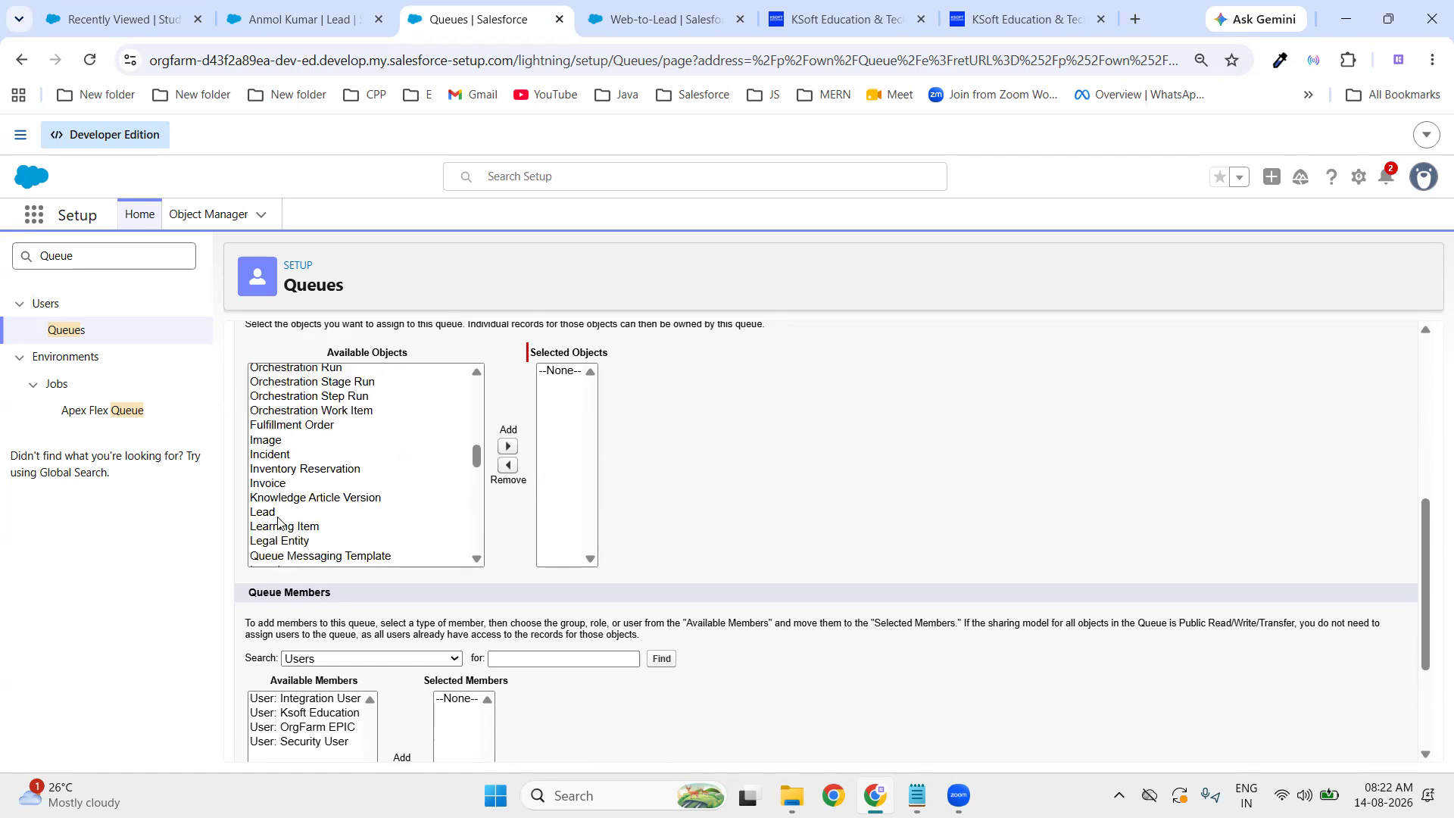
left_click(277, 517)
left_click(508, 446)
- Add Integration User, Ksoft Education and OrgFarm EPIC as members and save the queue
scroll(503, 565, "down", 1)
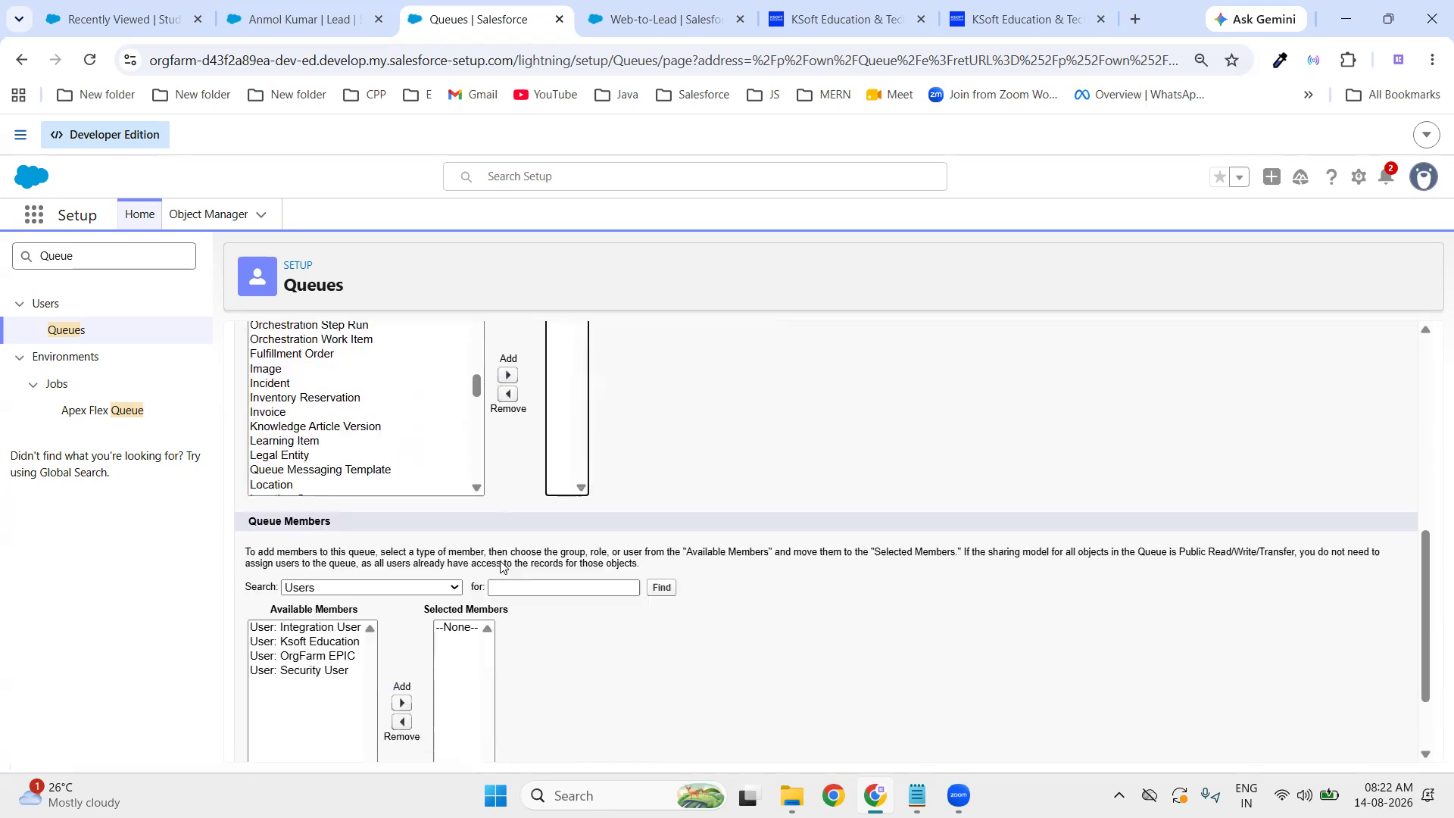
left_click(320, 601)
scroll(299, 610, "down", 1)
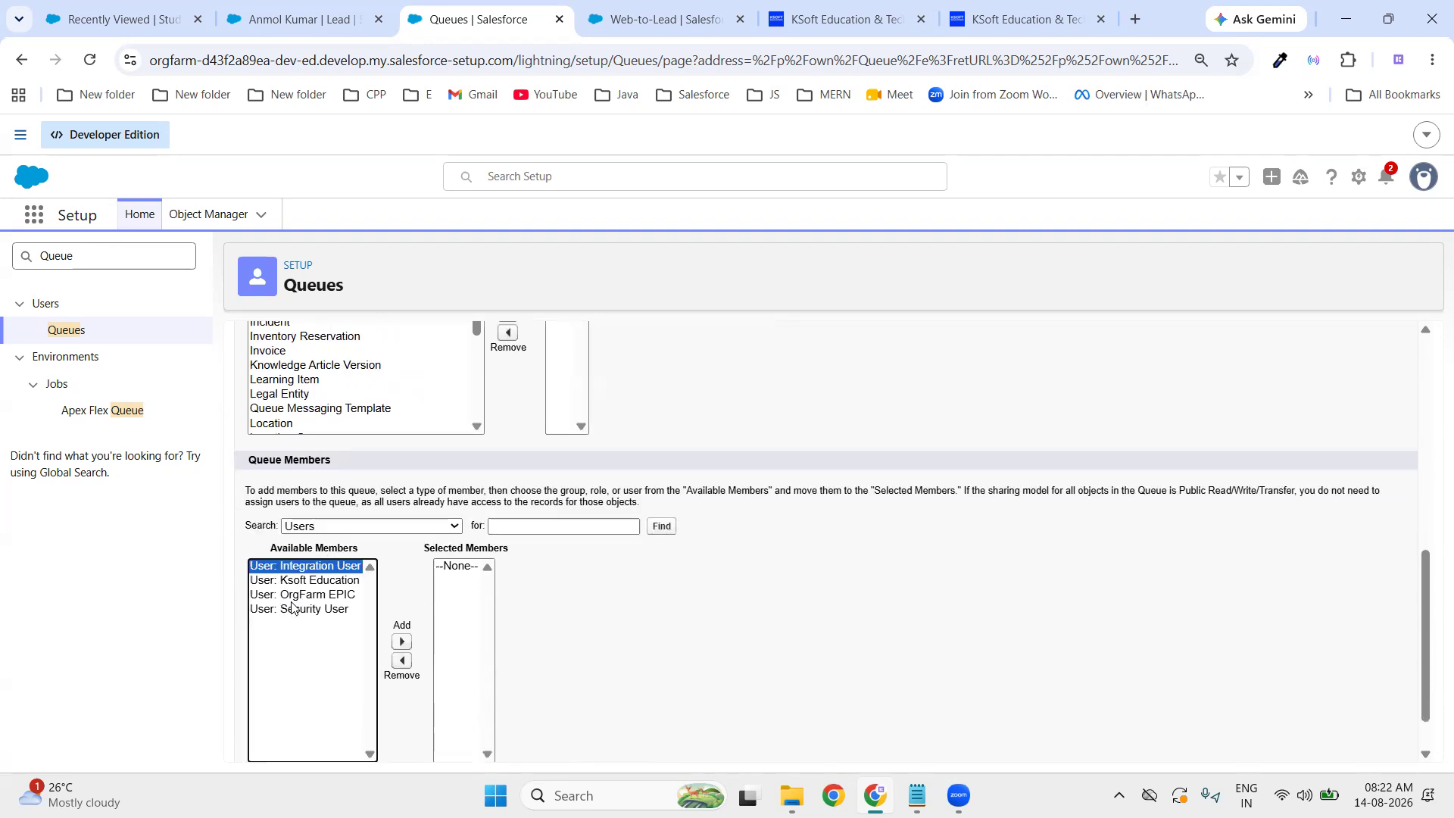
left_click(401, 641)
left_click(327, 574)
left_click(400, 642)
left_click(318, 567)
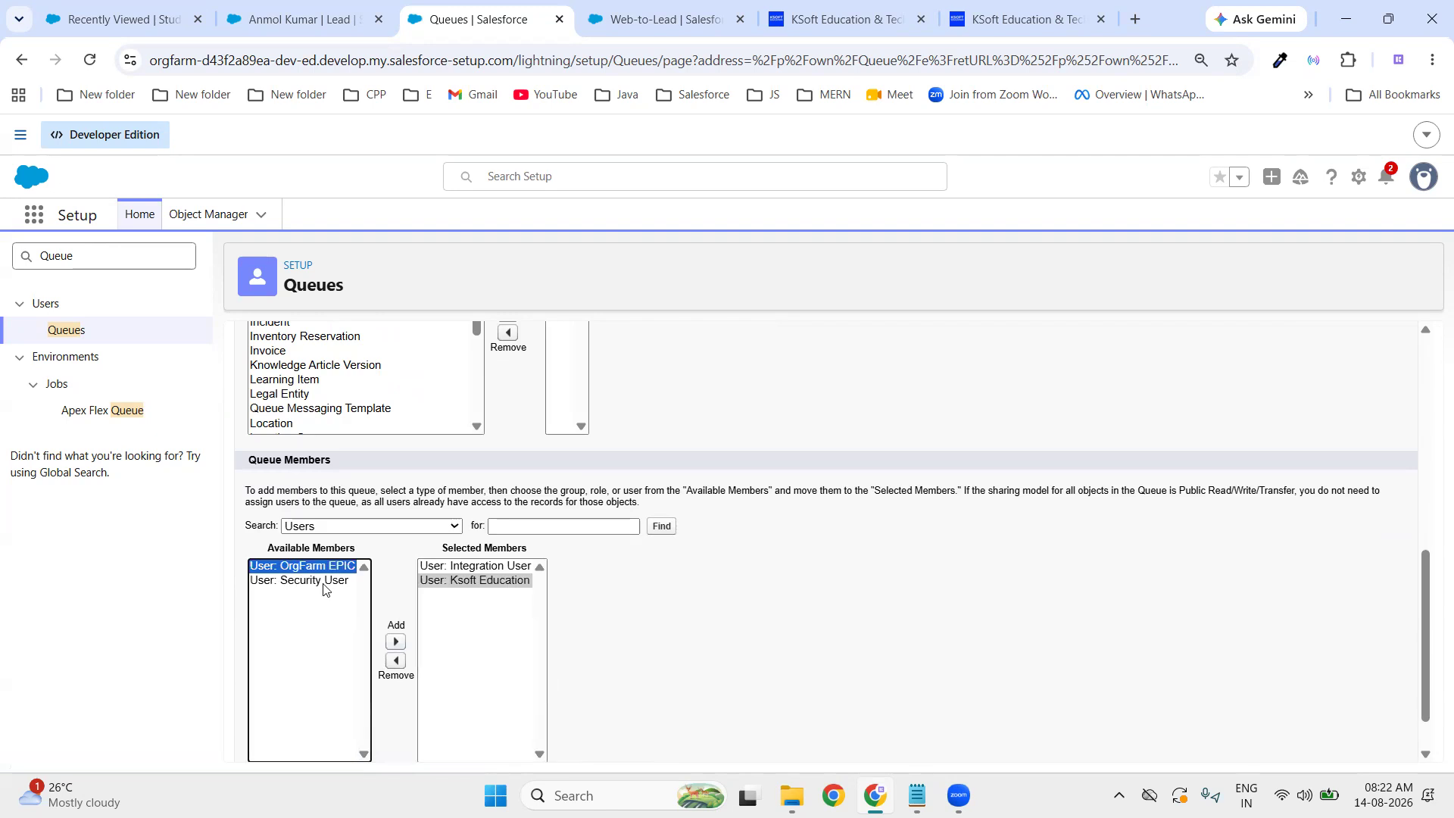
left_click(395, 641)
scroll(766, 720, "down", 1)
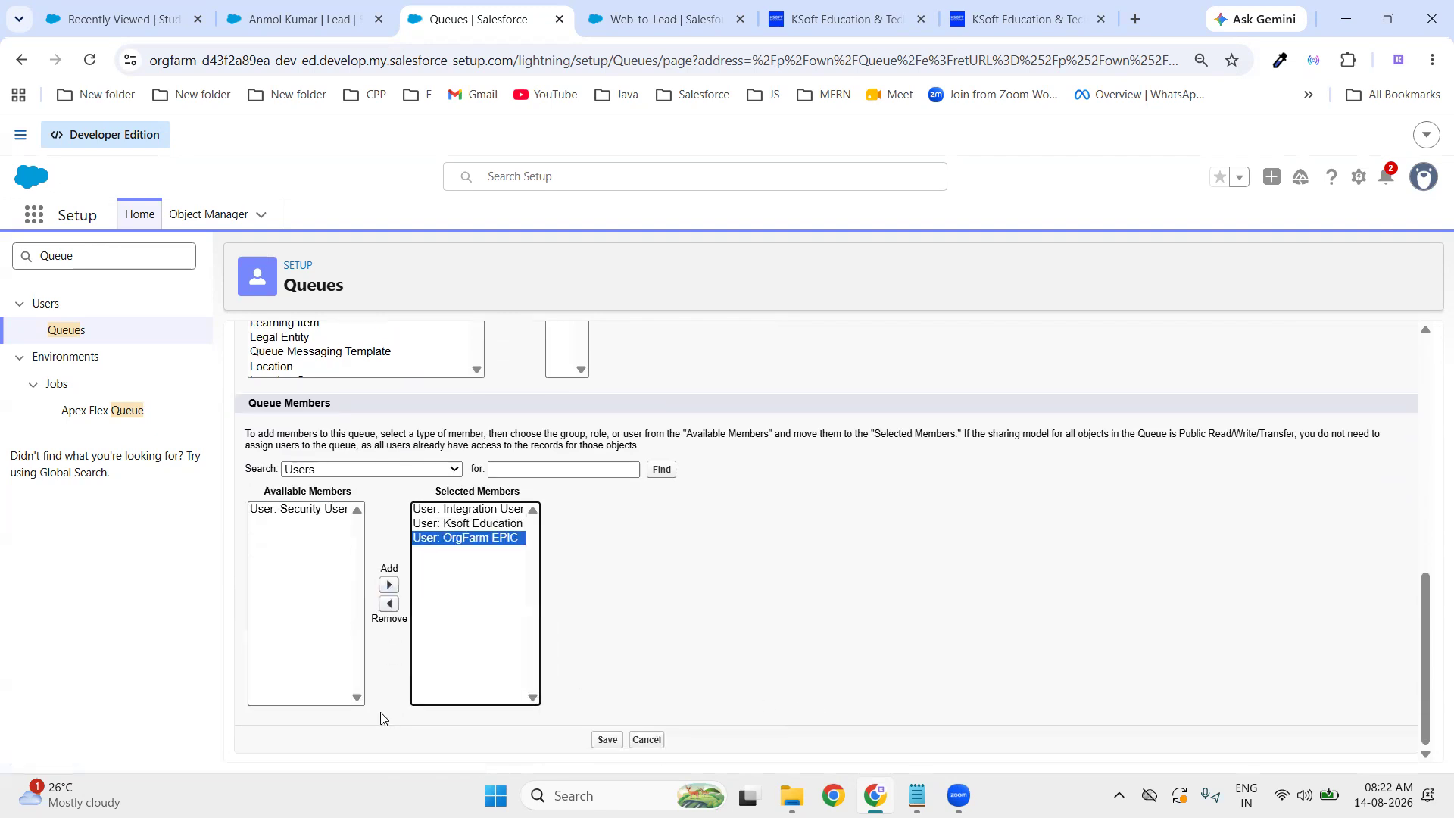
left_click(606, 739)
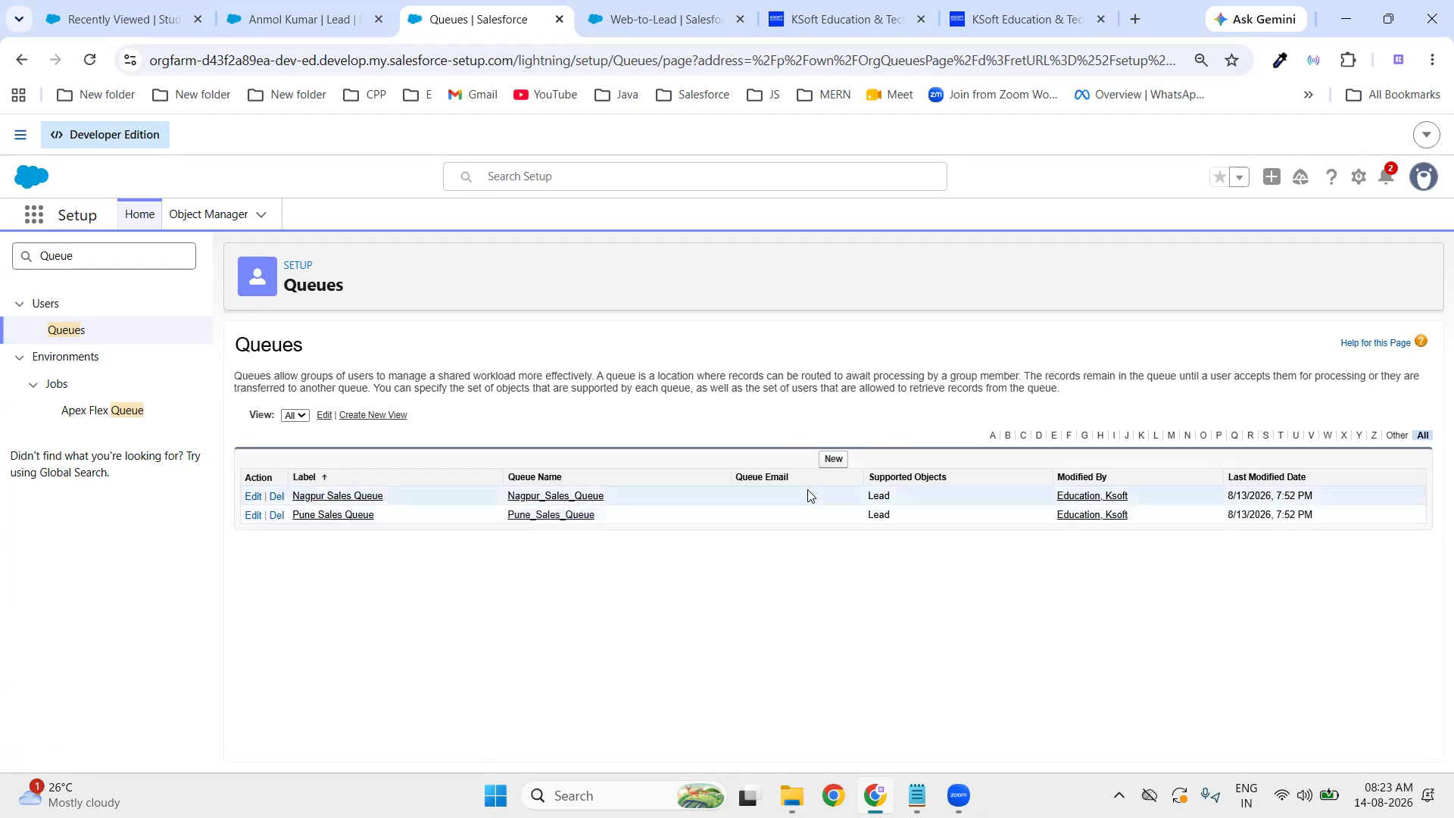
- Start a new queue labelled 'Common Queue' with Lead as its supported object
left_click(834, 460)
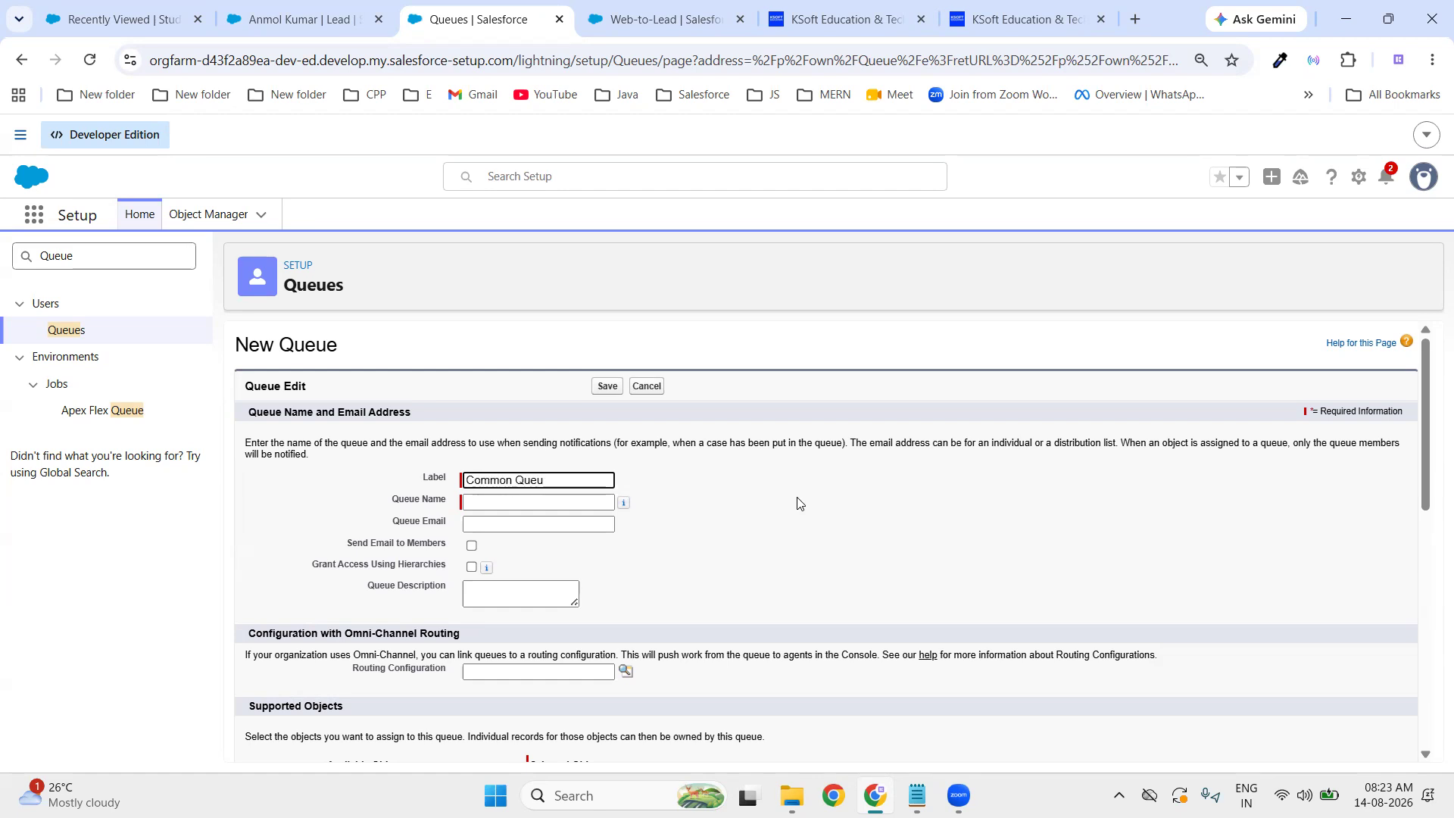
left_click(800, 503)
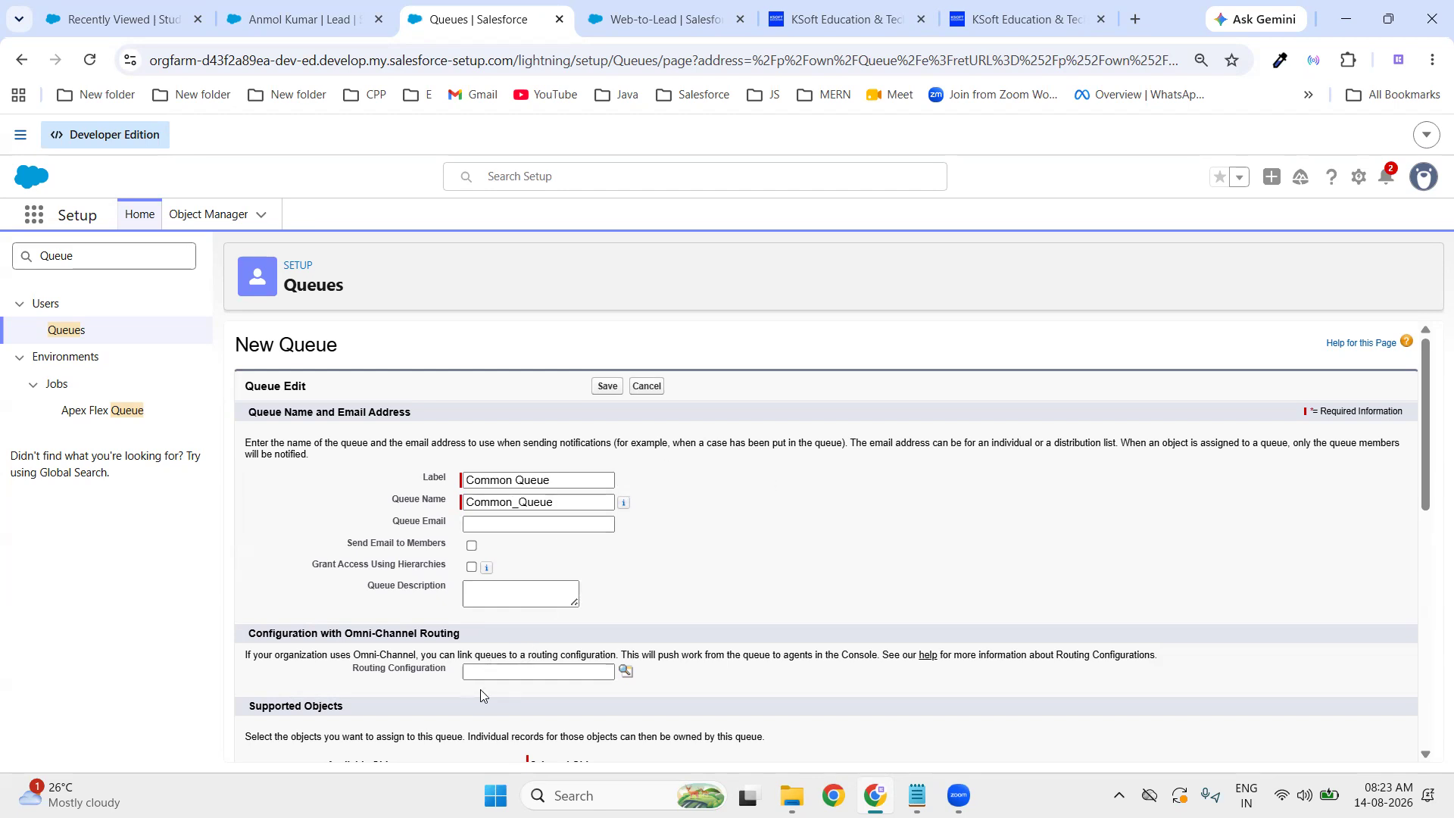
scroll(545, 695, "down", 8)
scroll(398, 395, "down", 4)
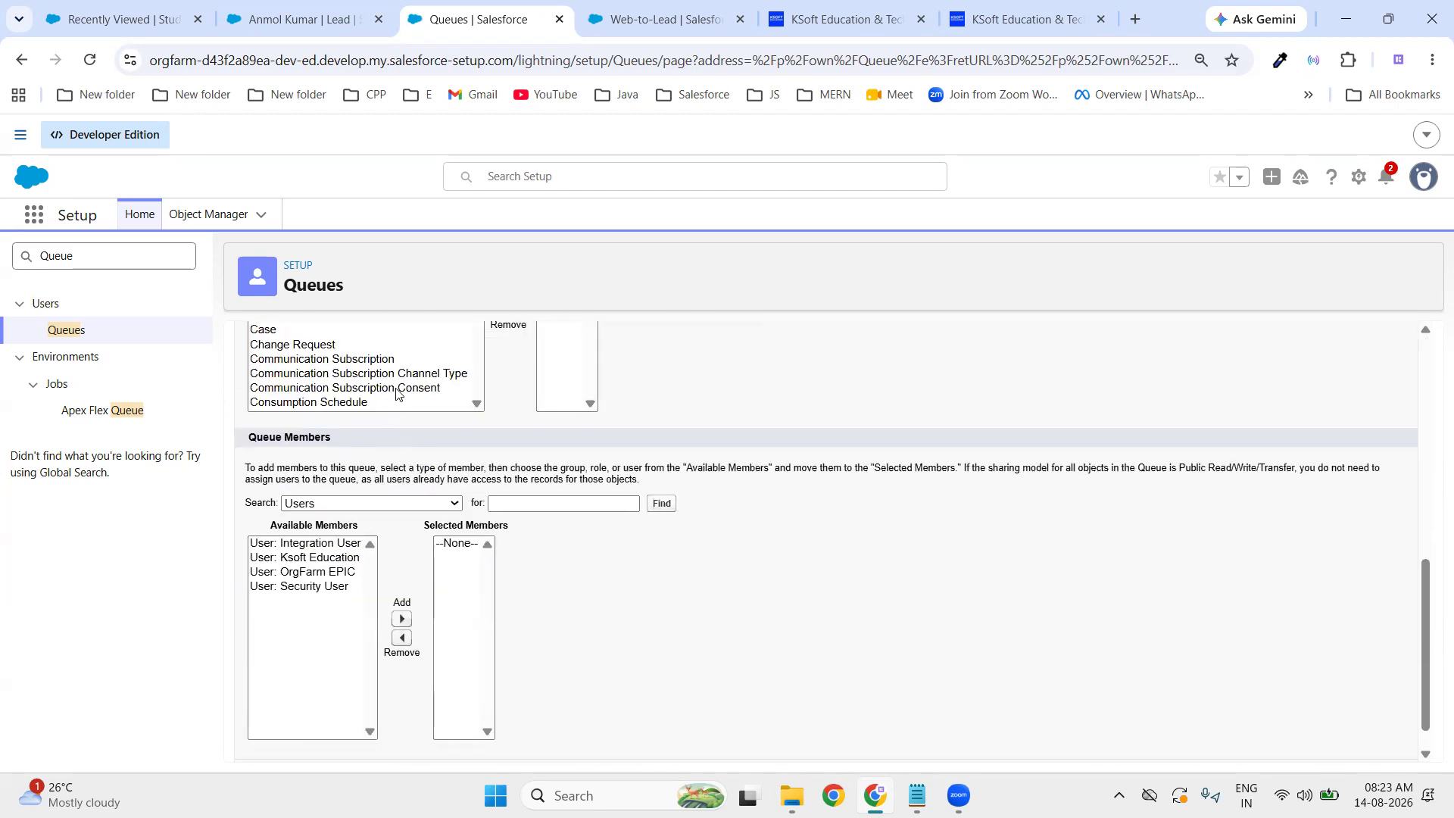
scroll(409, 482, "up", 3)
scroll(401, 500, "down", 3)
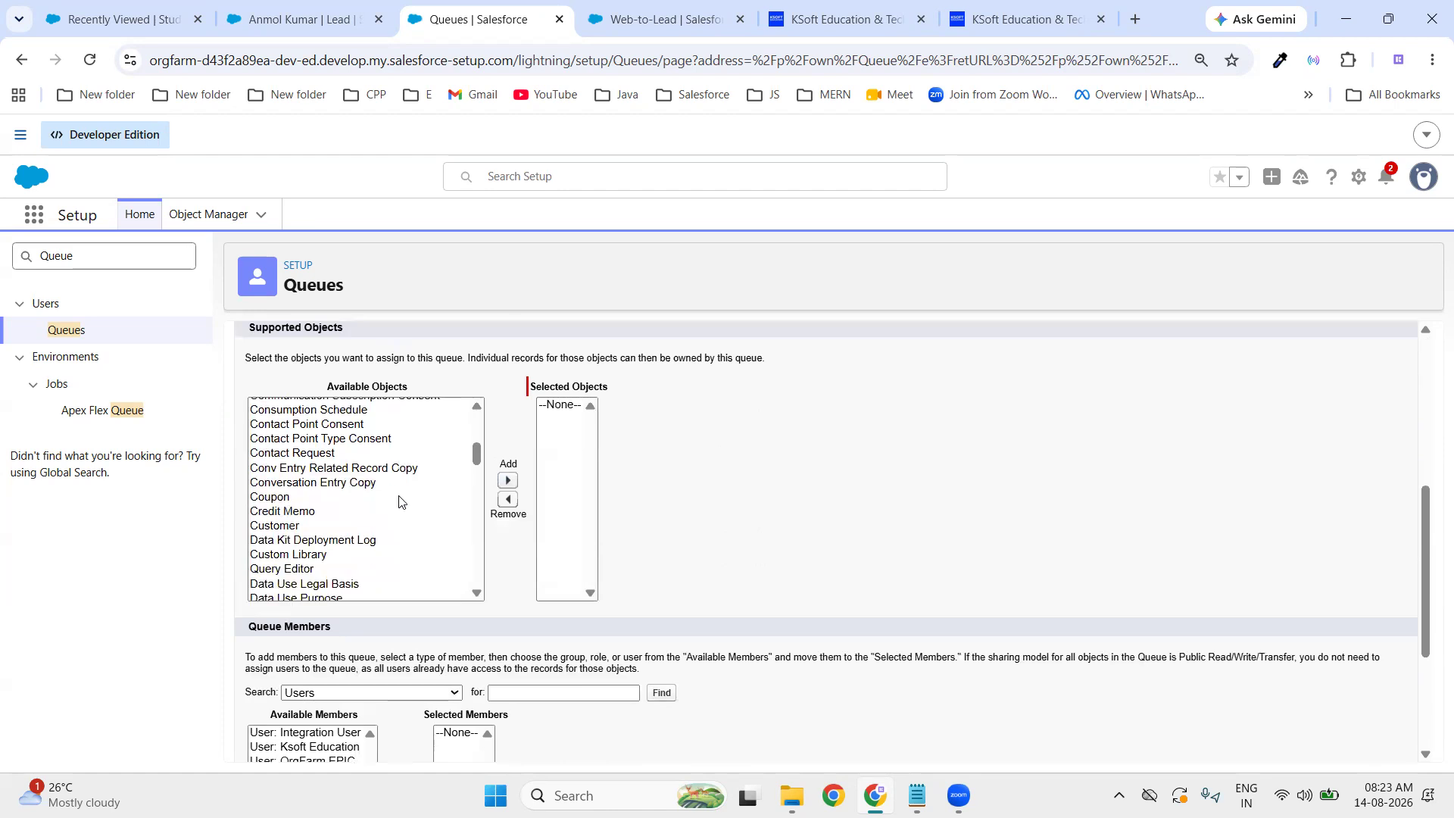
scroll(400, 502, "down", 2)
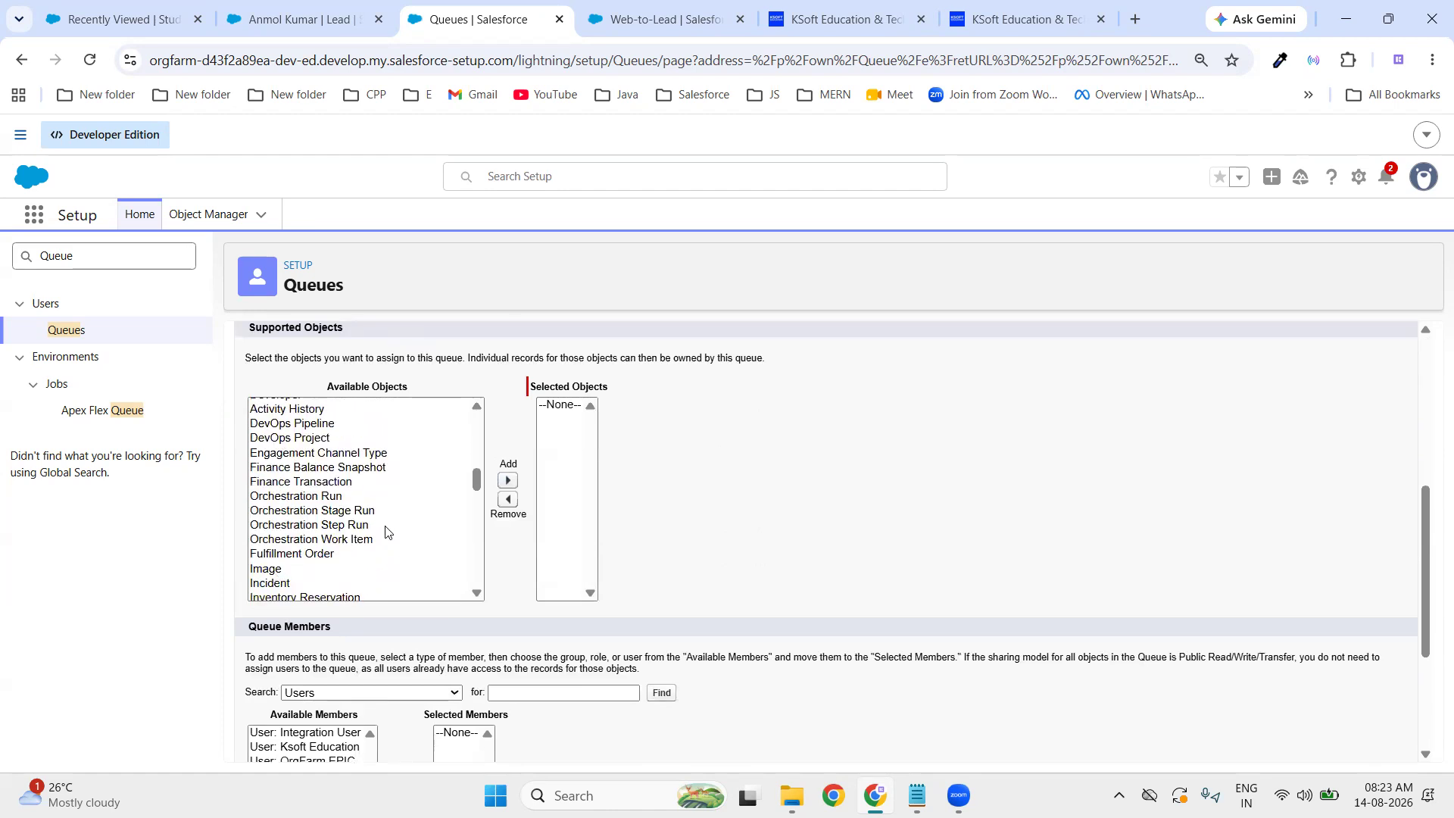
scroll(382, 534, "down", 5)
scroll(376, 539, "up", 3)
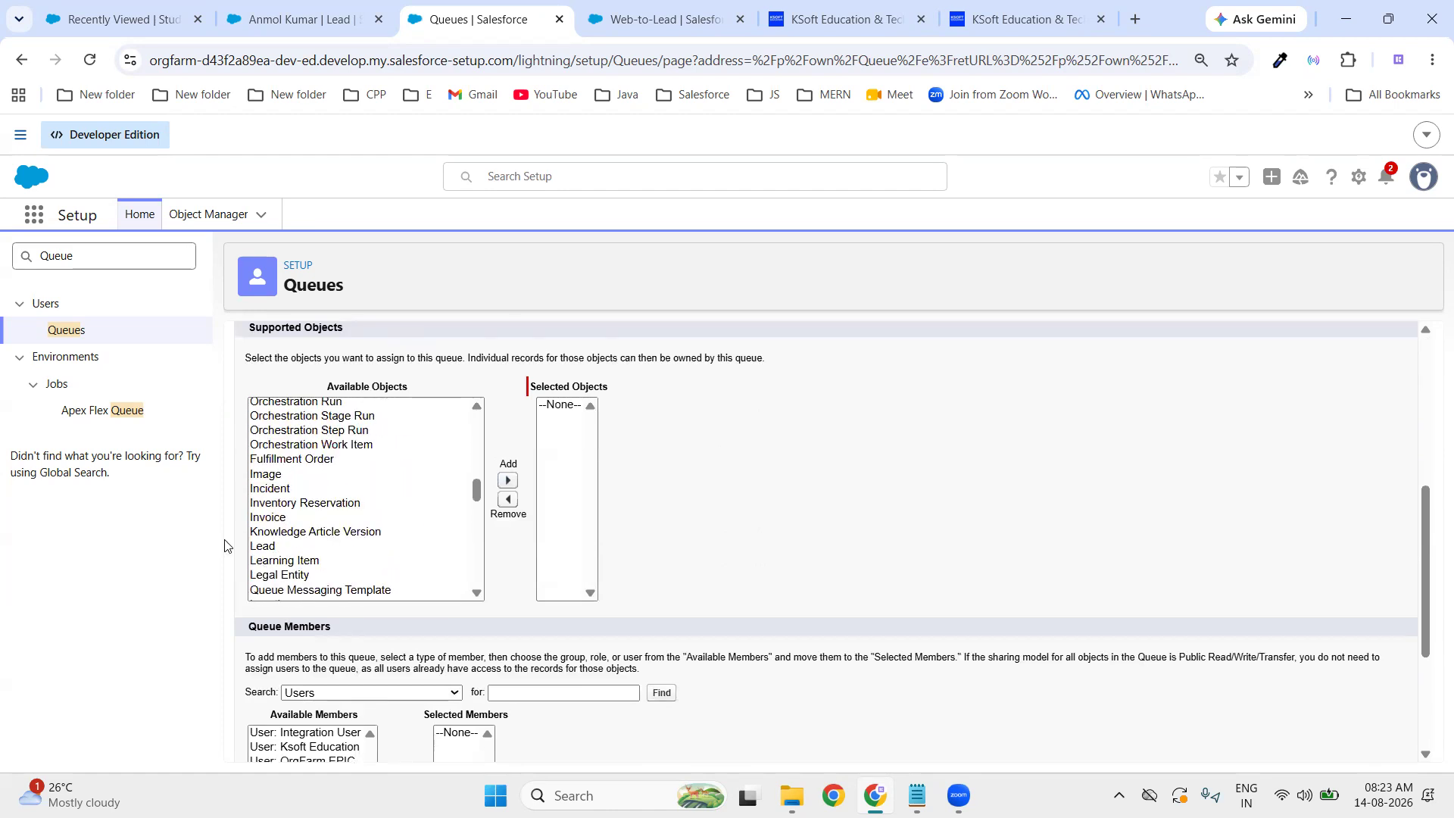
left_click(298, 547)
left_click(508, 480)
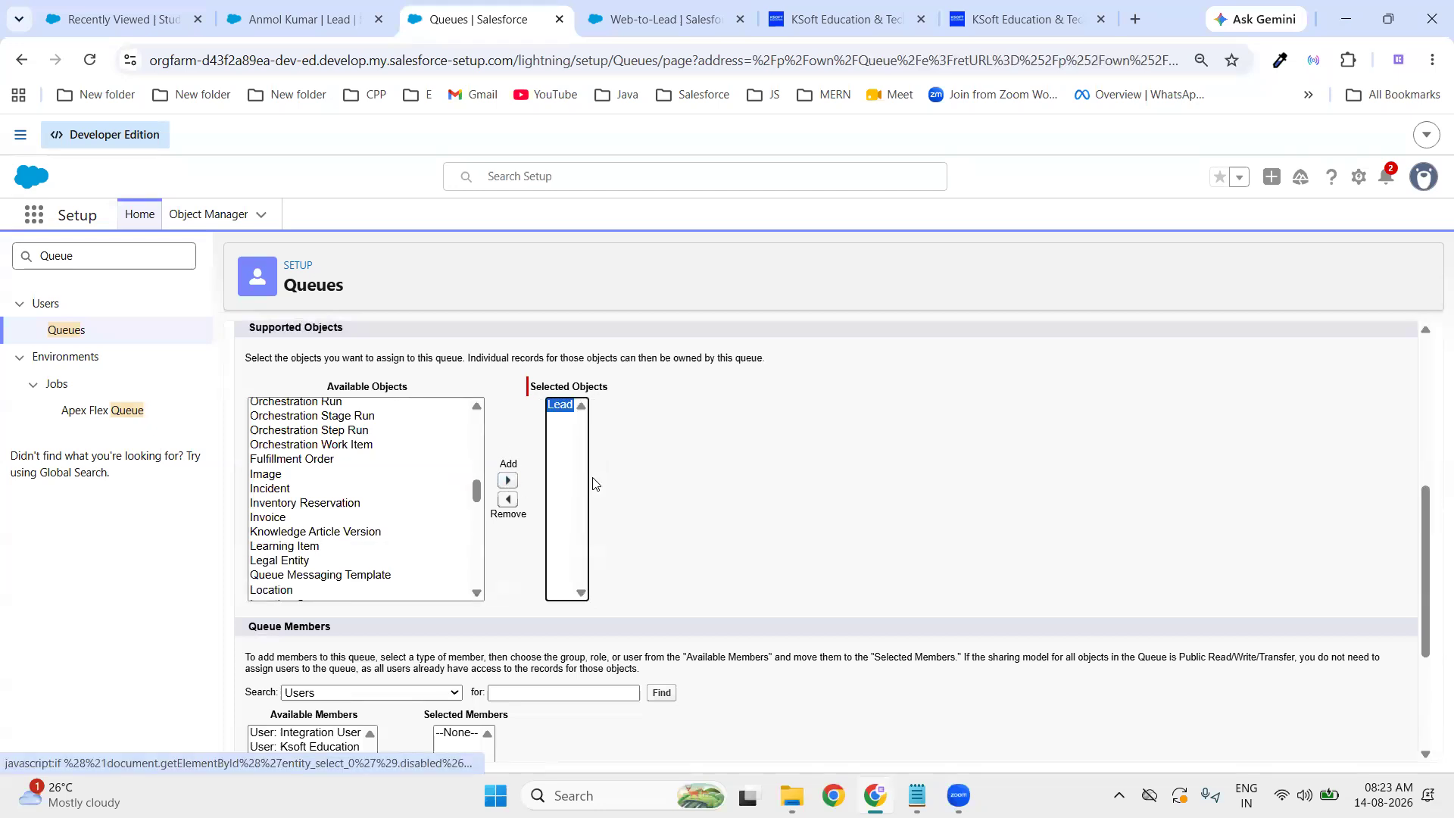
- Add Ksoft Education, Integration User, Security User and OrgFarm EPIC as members and save
scroll(531, 516, "down", 3)
left_click(297, 559)
left_click(401, 619)
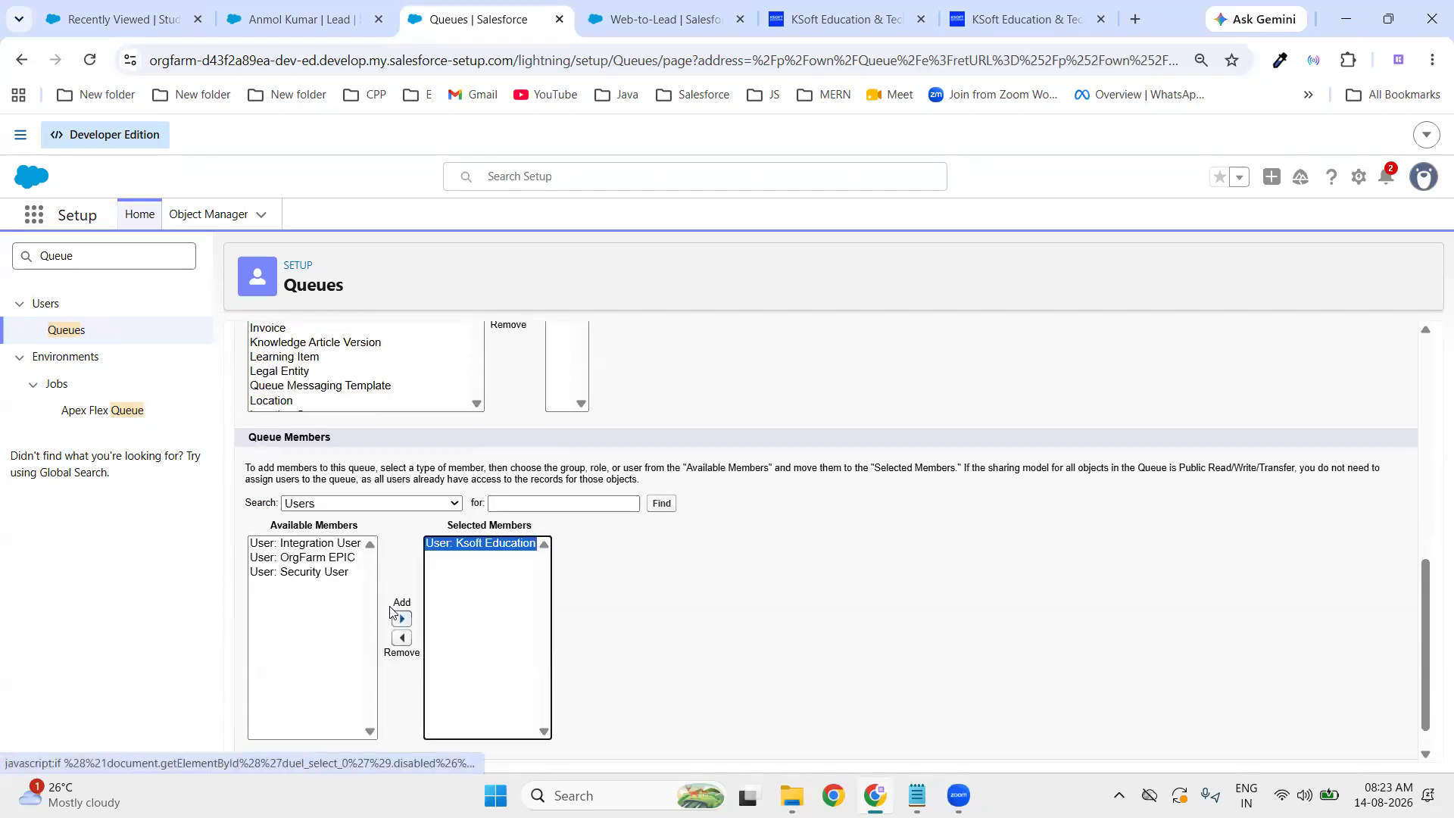
left_click(286, 543)
left_click(401, 619)
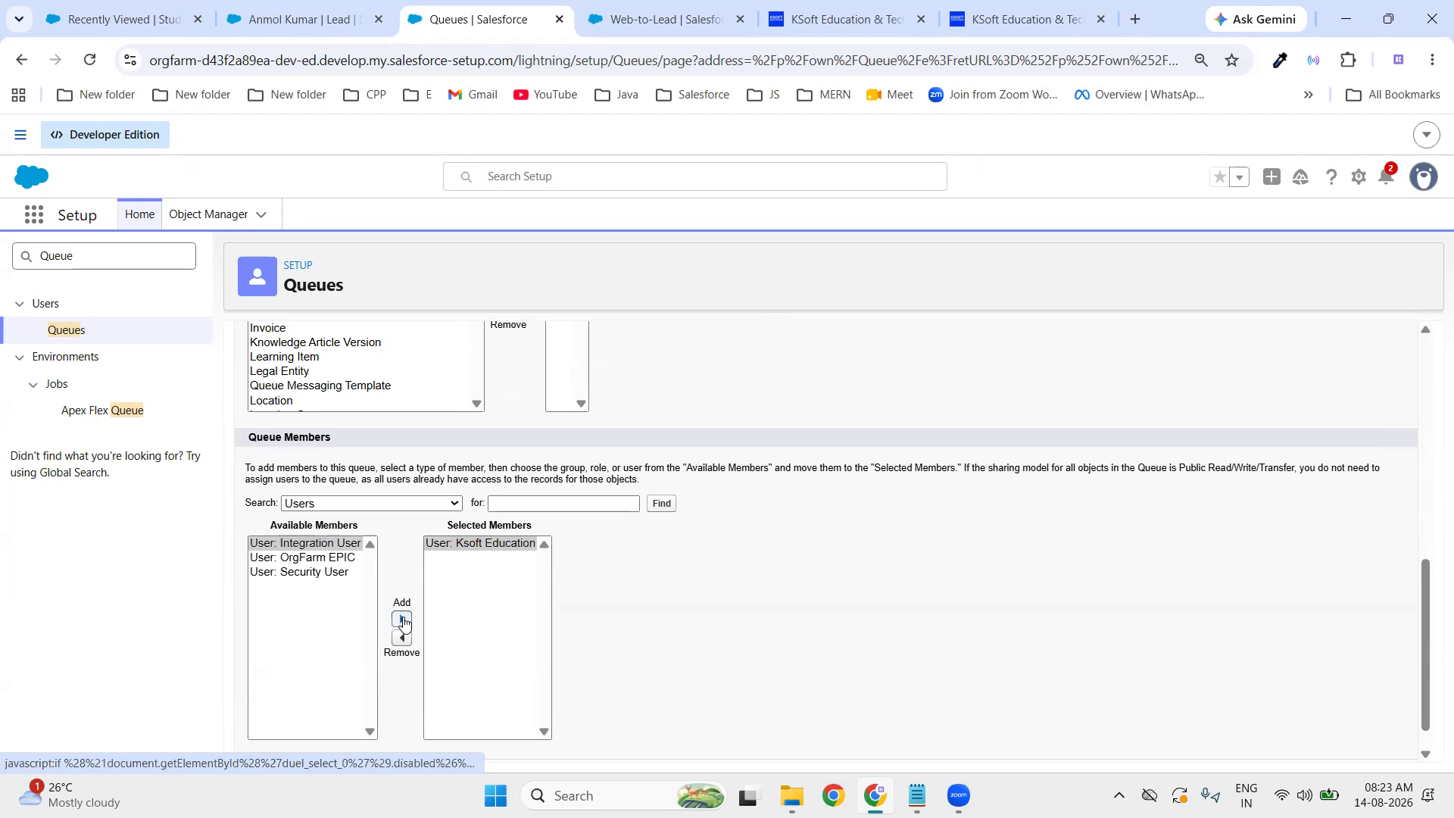
left_click(280, 559)
left_click(396, 619)
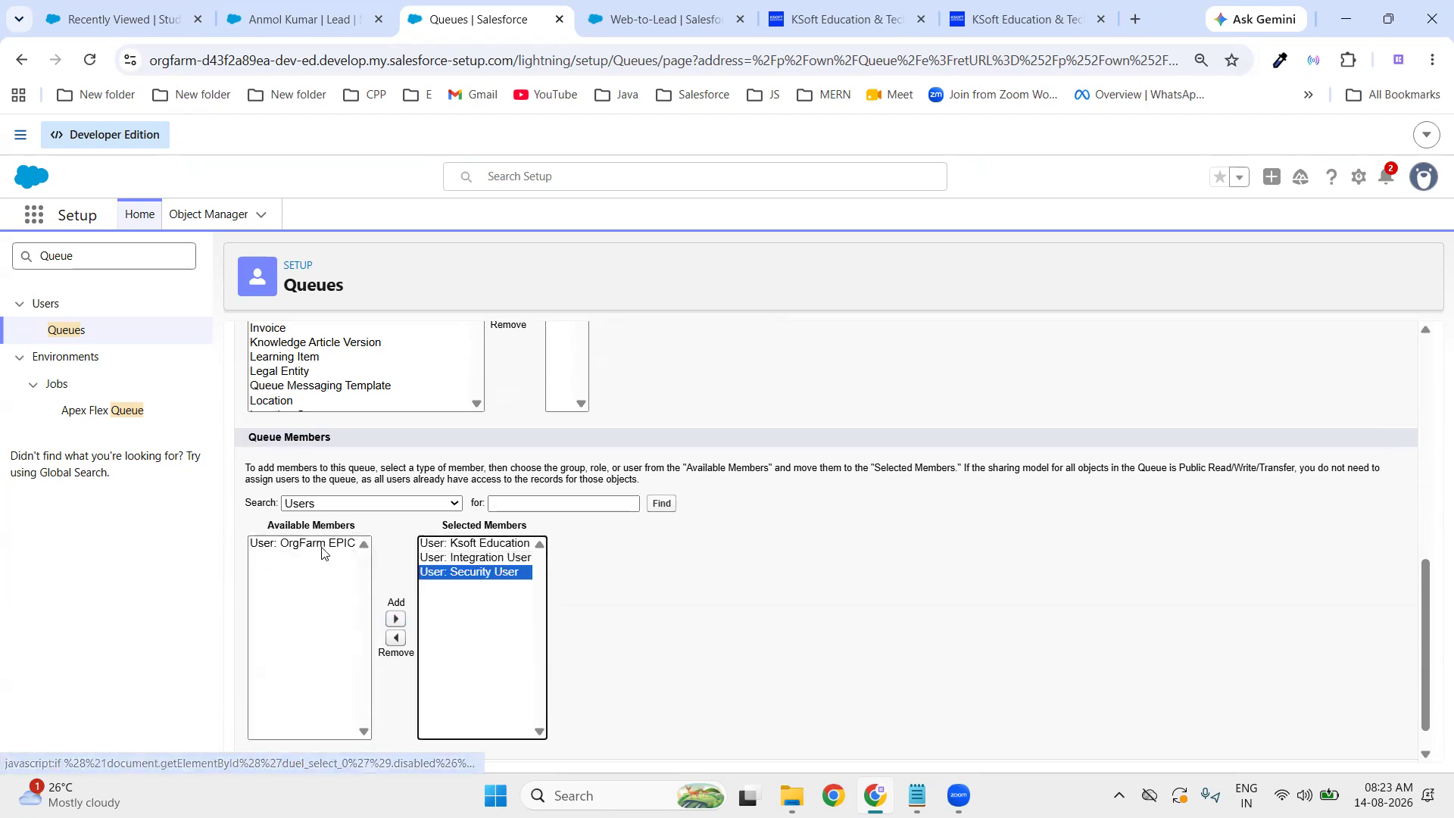
left_click(396, 619)
scroll(584, 656, "down", 1)
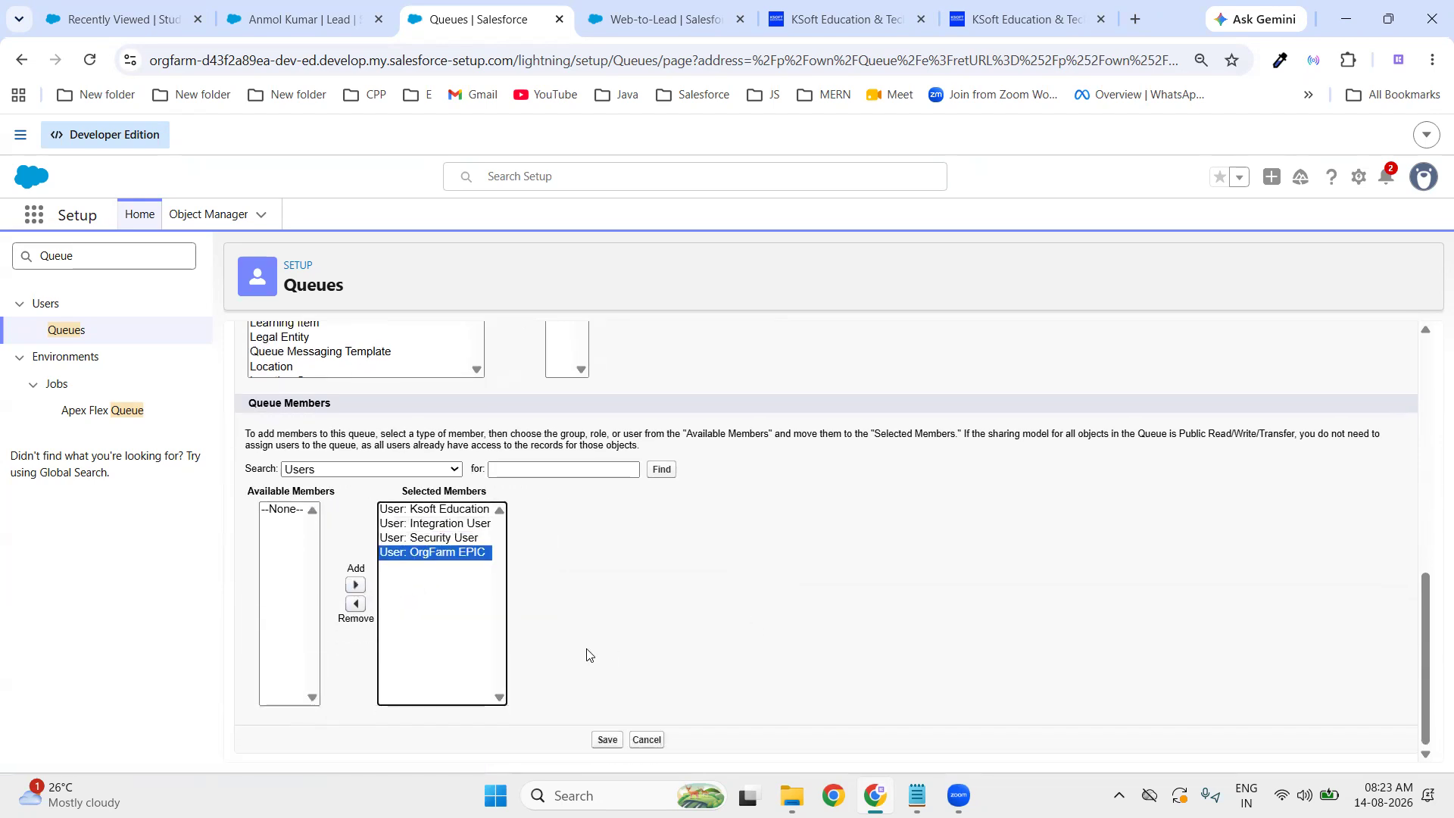
left_click(608, 746)
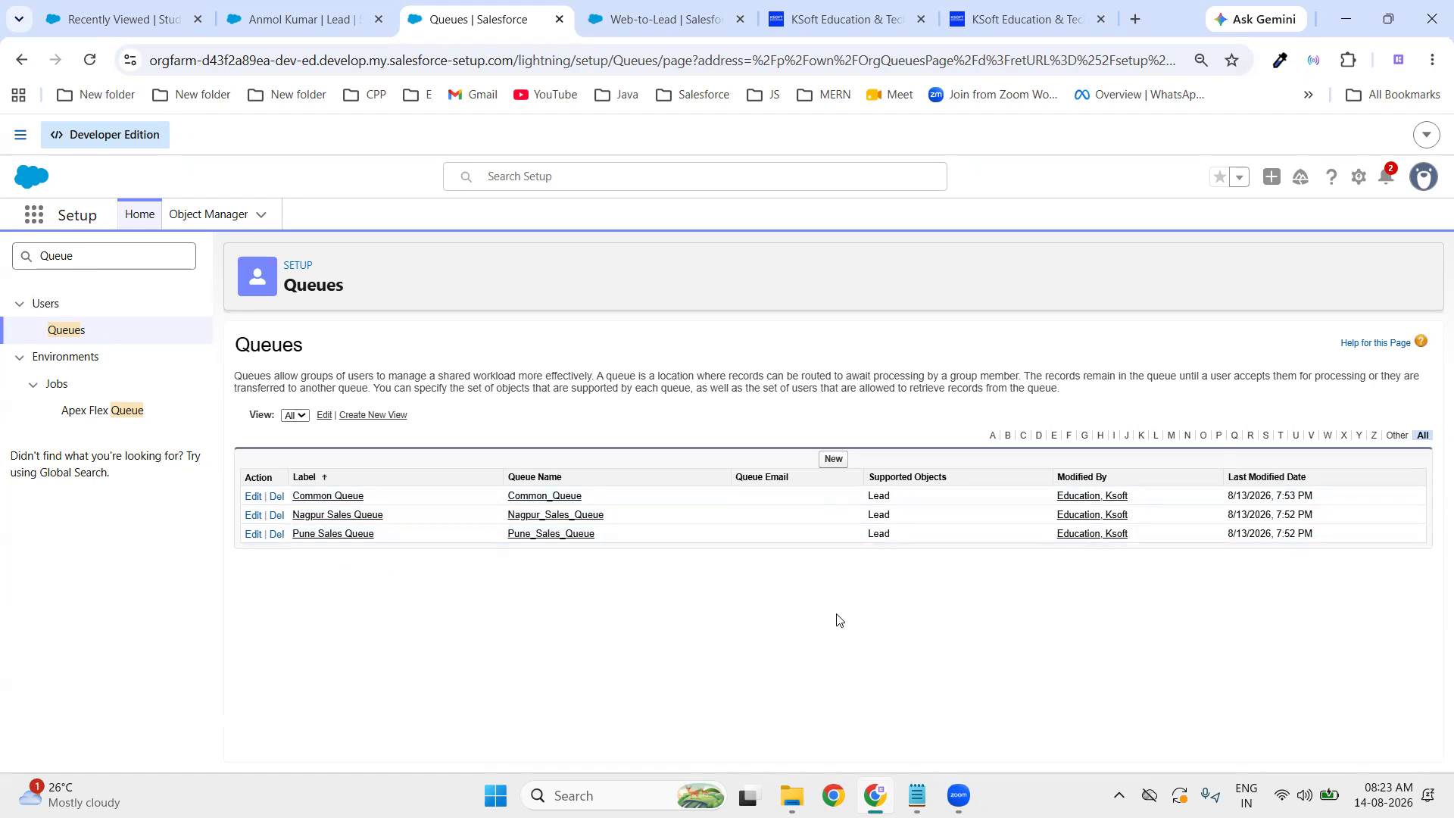
- Search Setup for 'Lead assign', open Lead Assignment Rules, and begin a new rule named 'Lead R'
left_click_drag(113, 256, 2, 260)
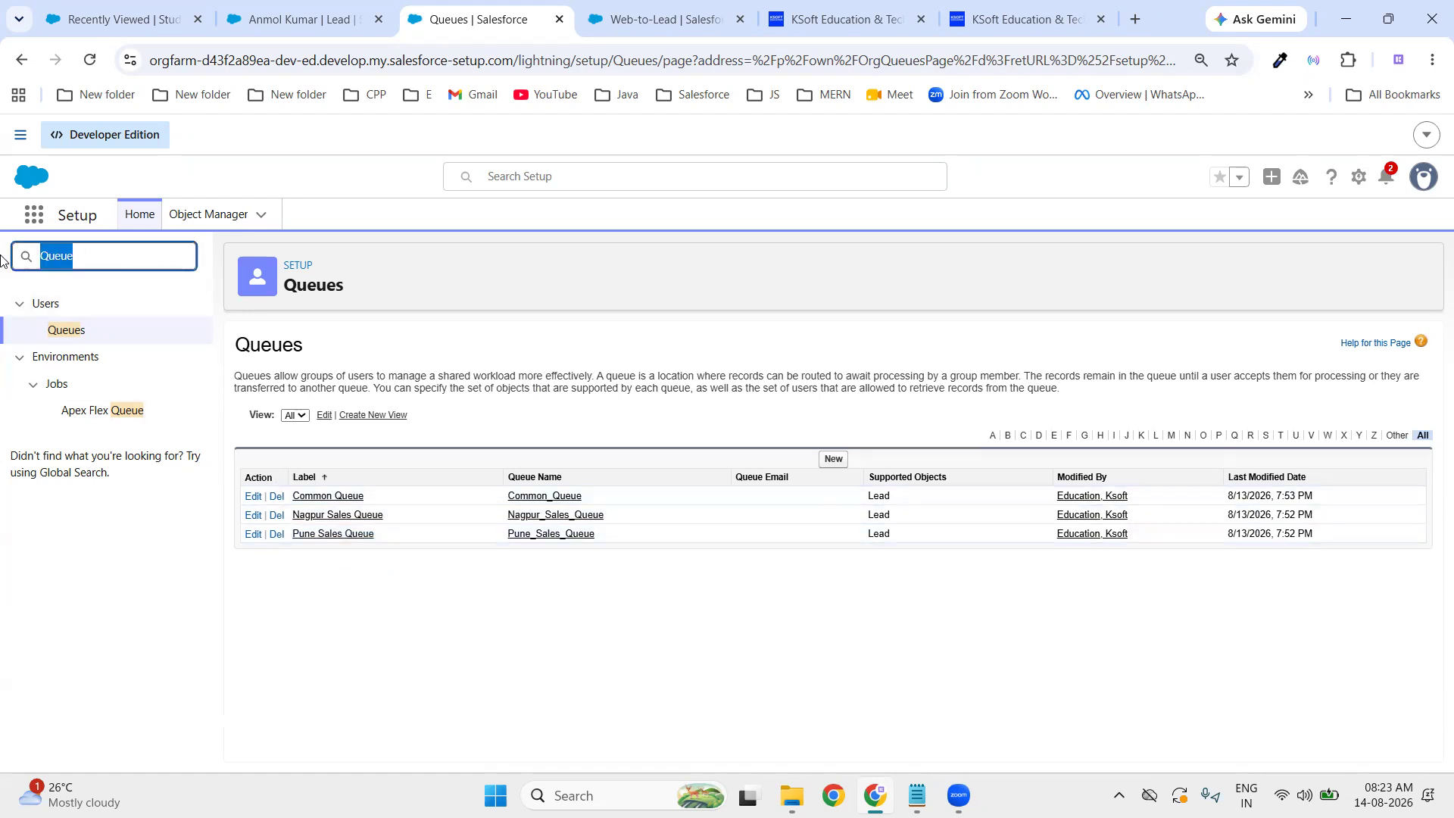
key("BackSpace")
type("Le")
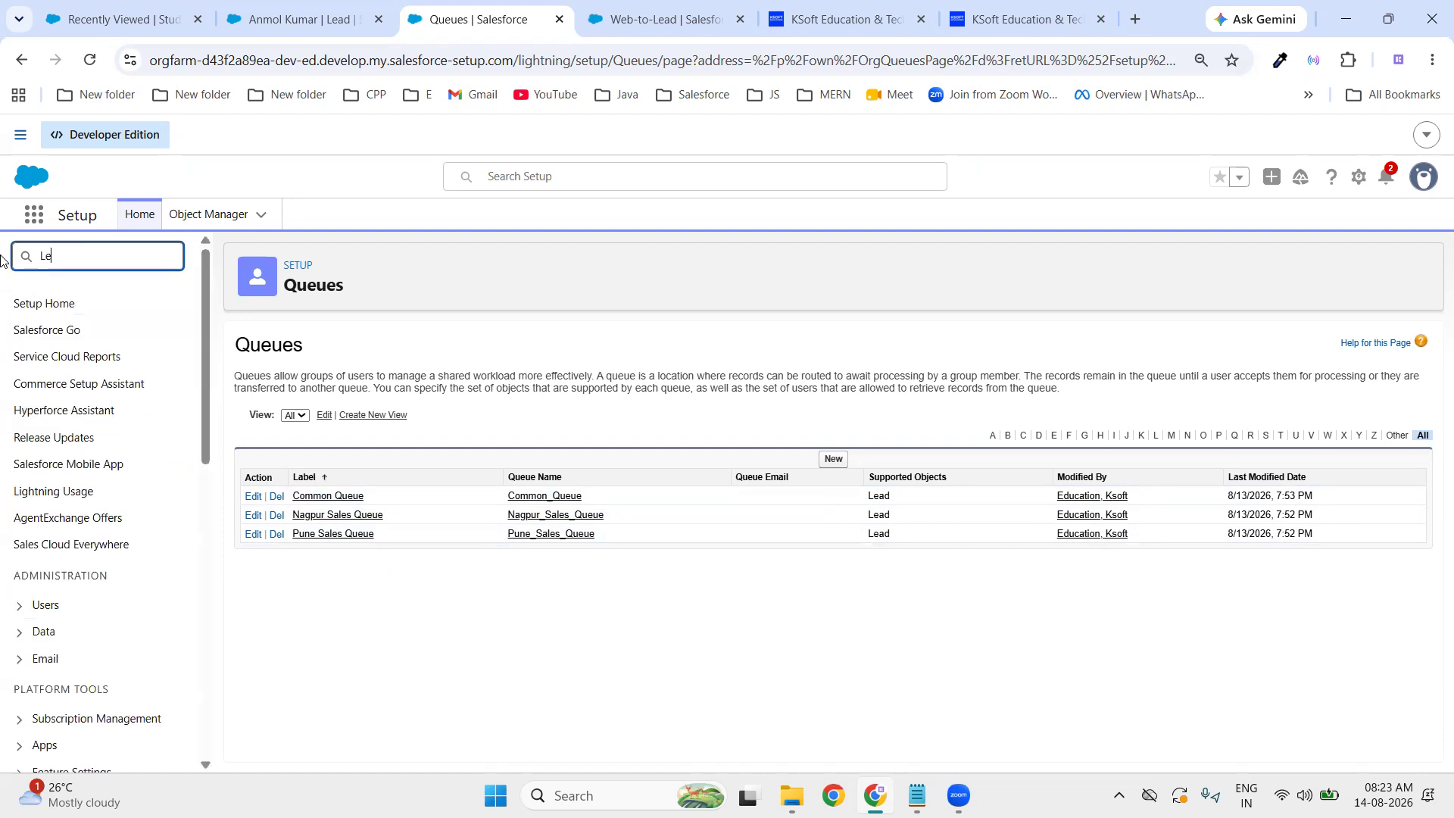
type("ad assi")
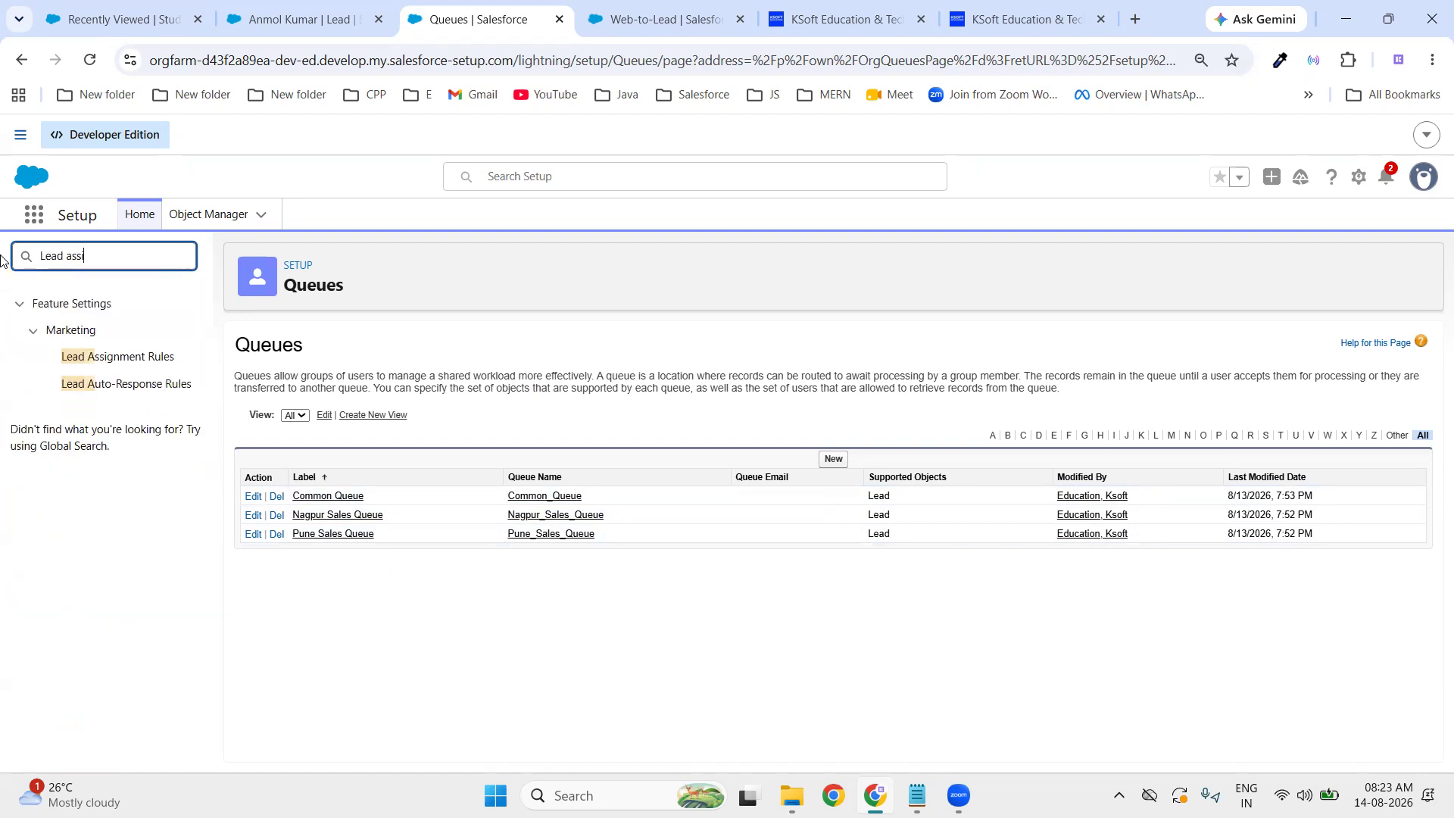
type("gn")
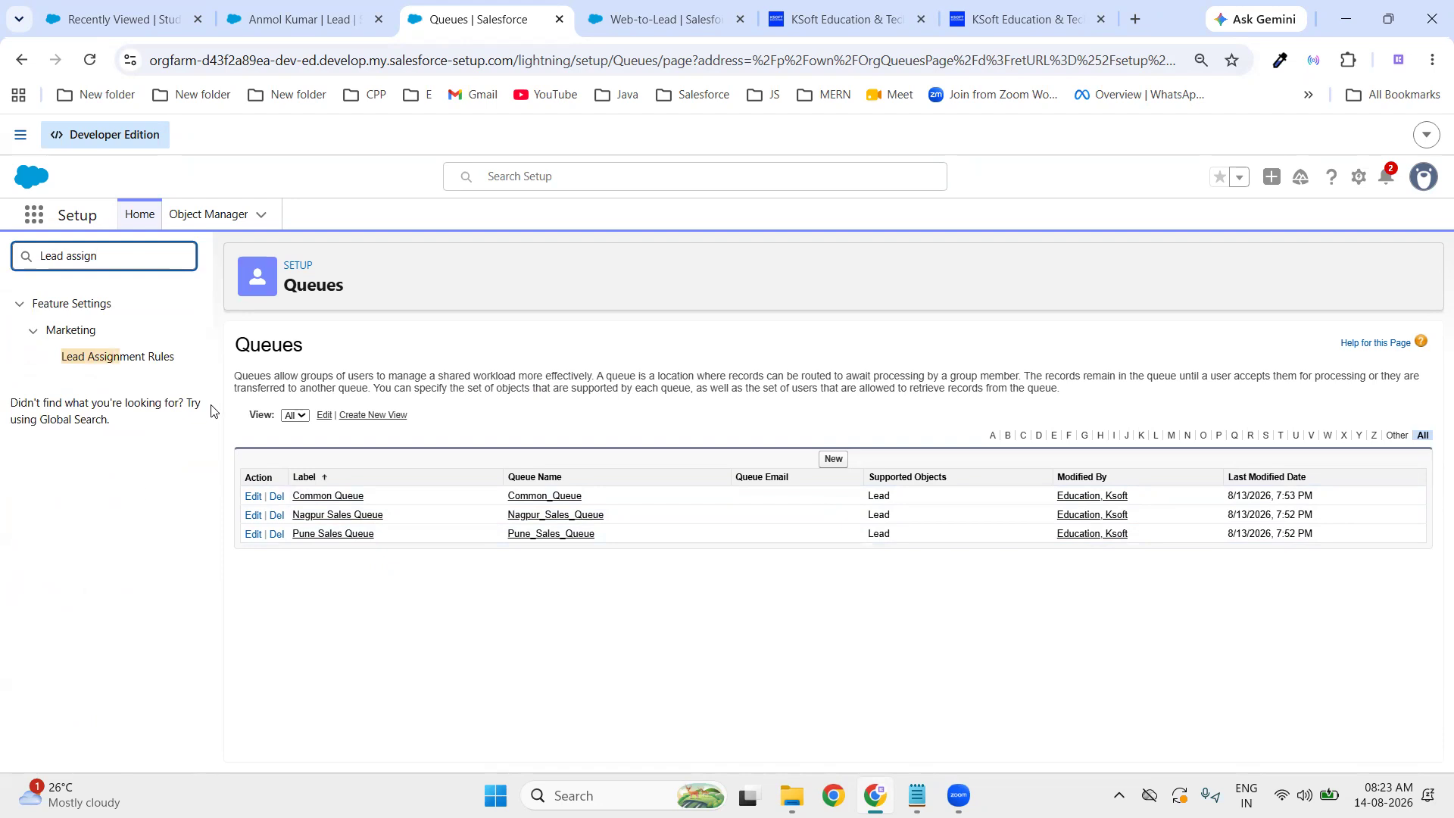
left_click(156, 356)
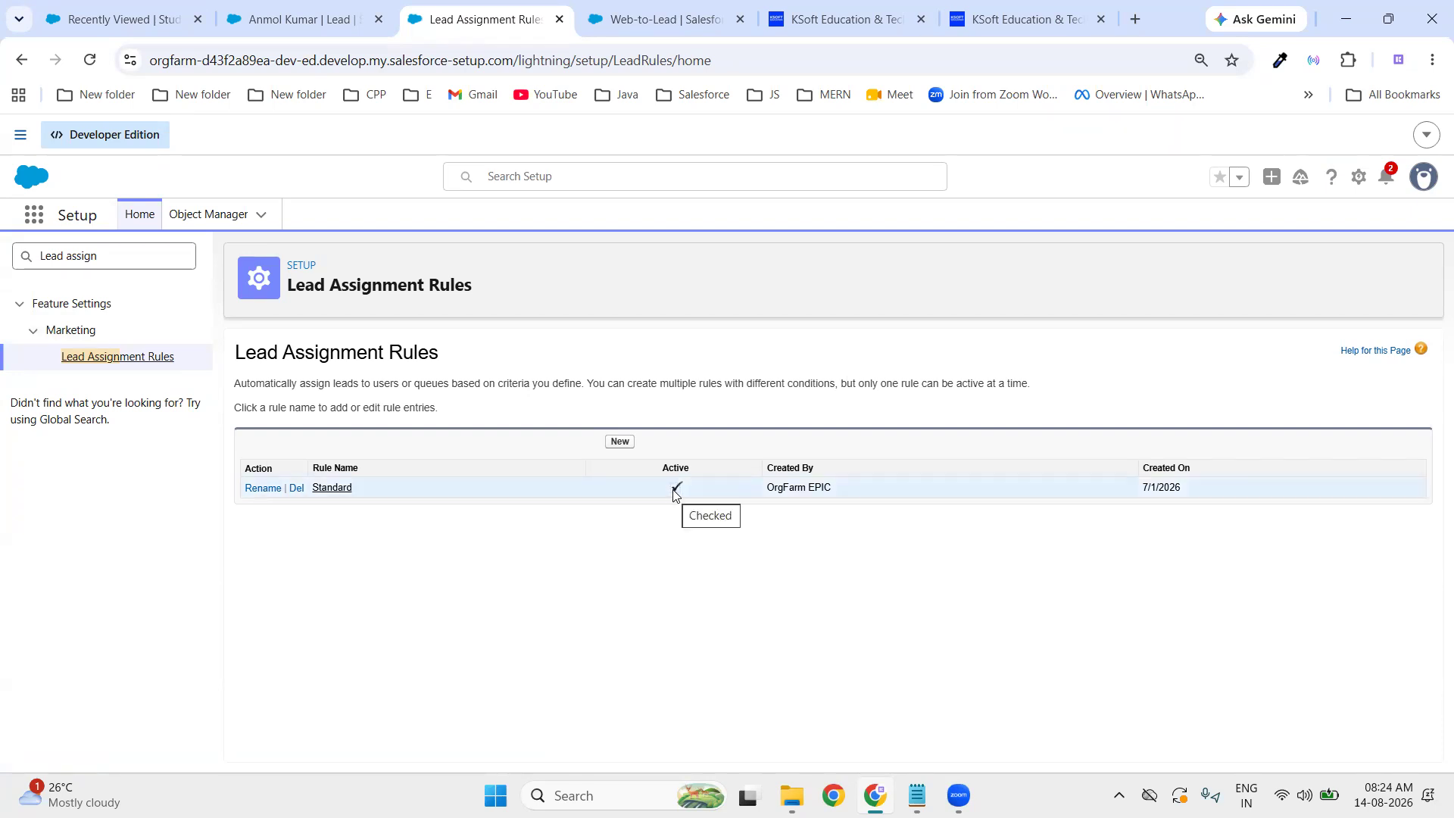
left_click(615, 442)
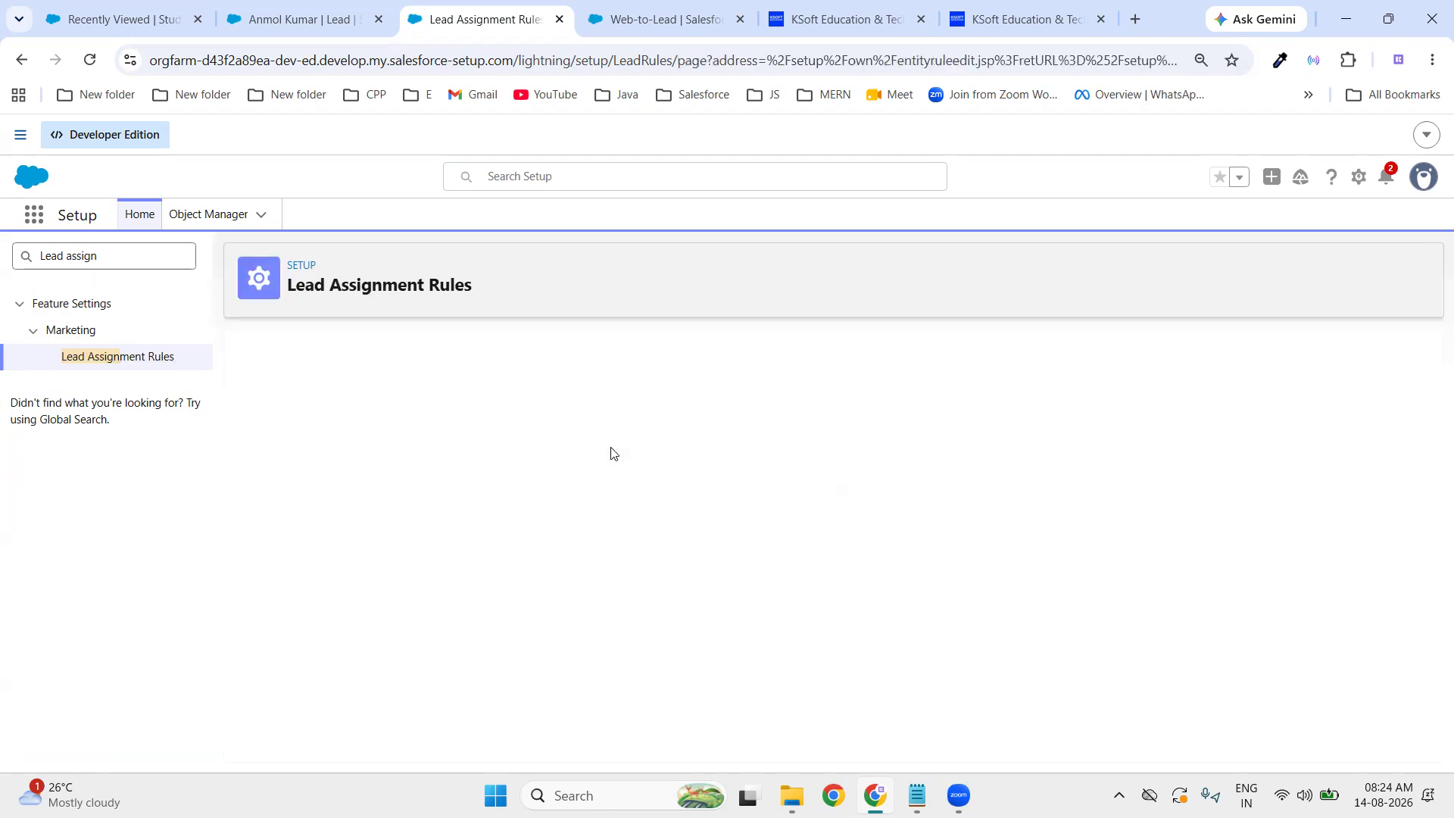
type("Lead ")
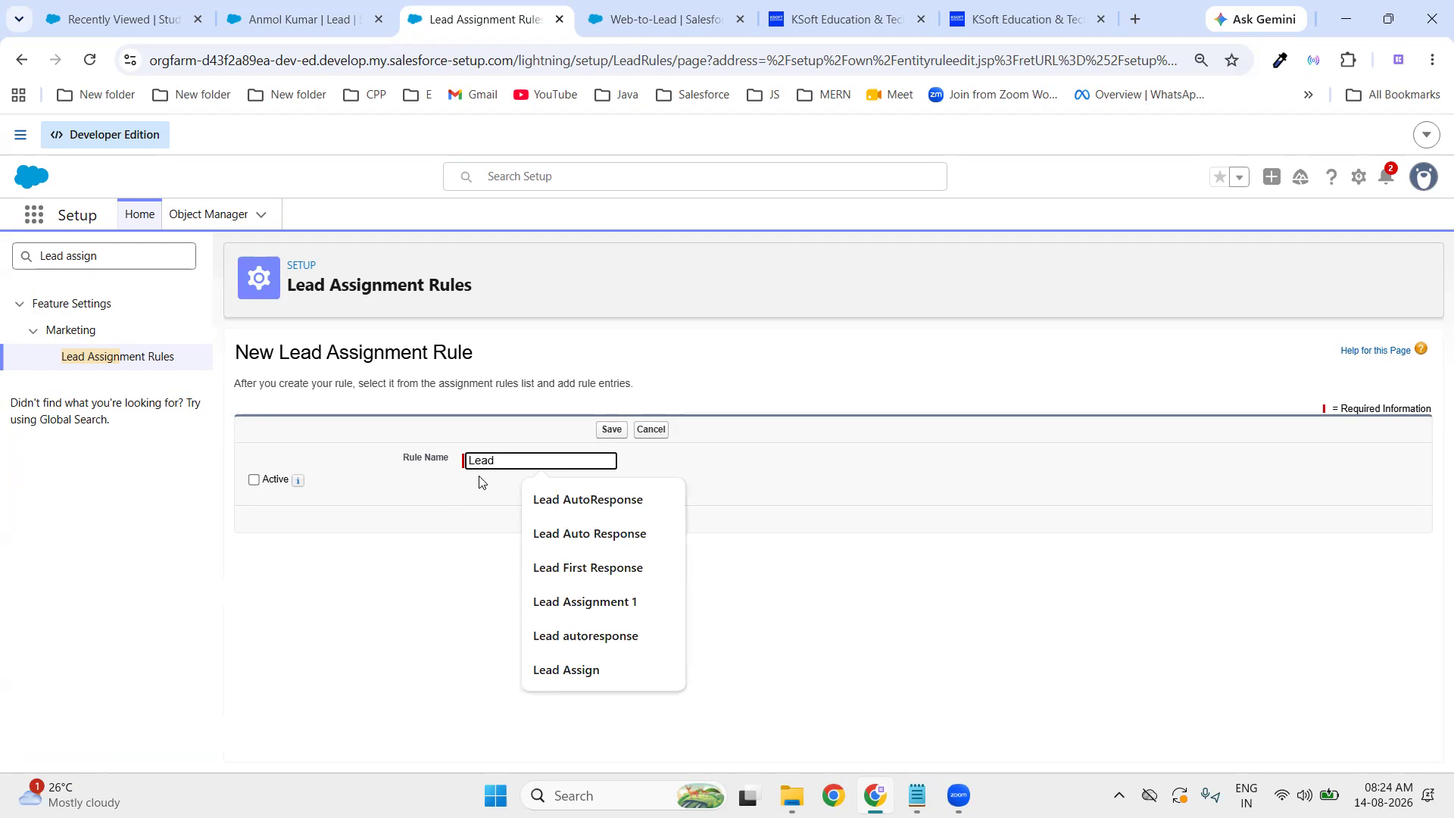
type("Rule")
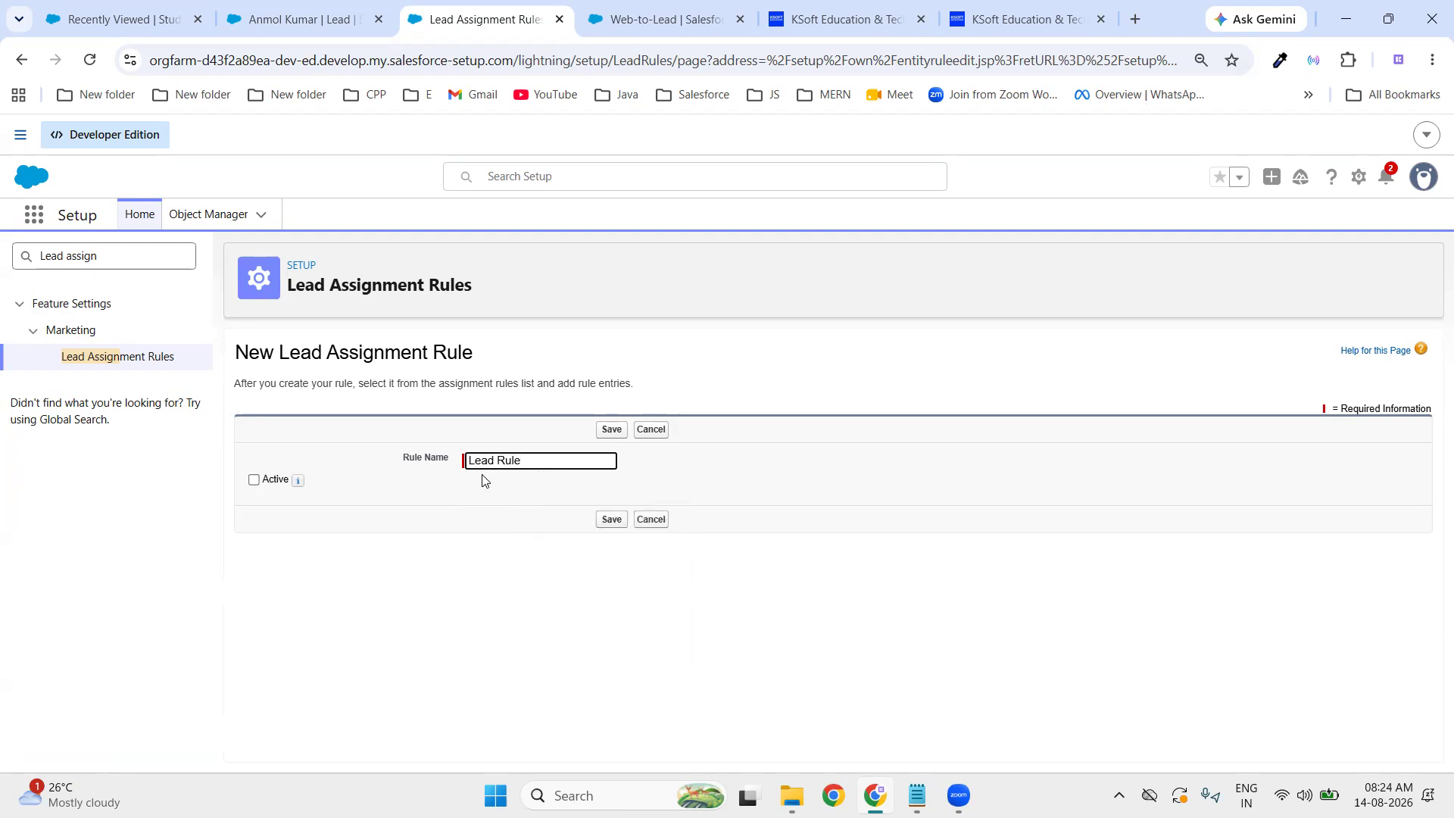
- Mark Lead Rule active, save it, and open its detail page
left_click(257, 493)
left_click(611, 519)
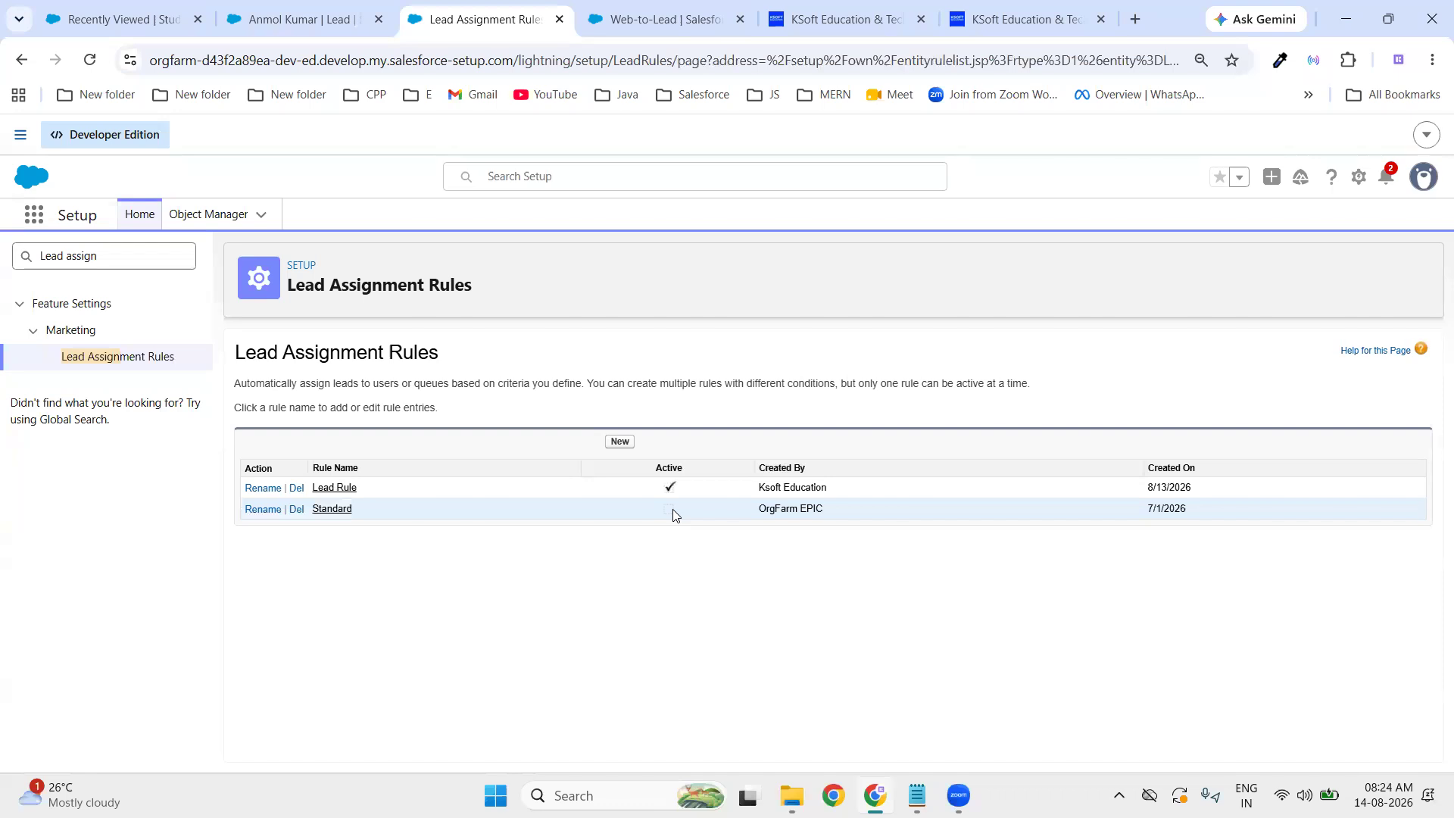
left_click(349, 489)
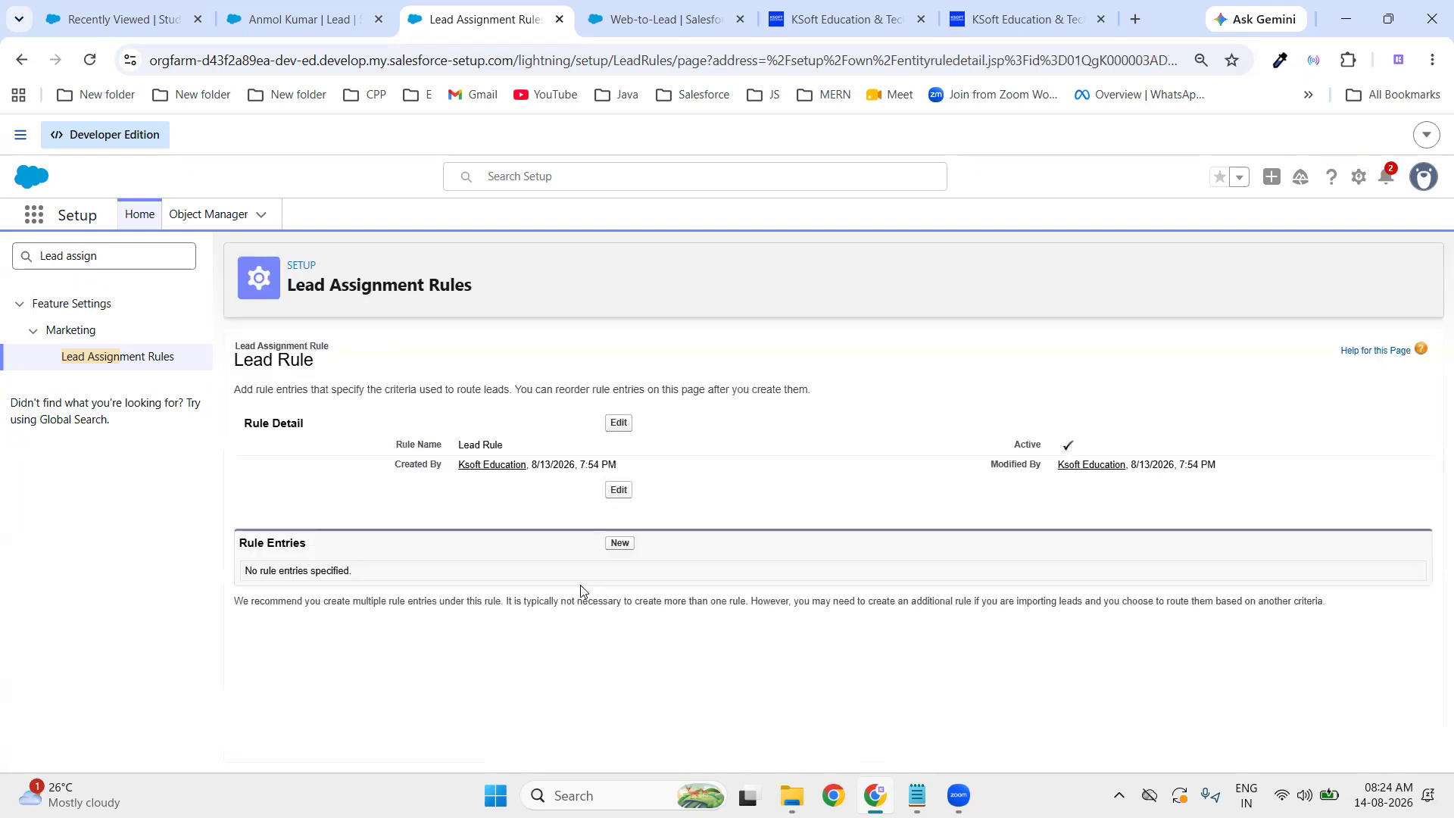
- Create a rule entry with Sort Order 1 and criterion Lead: City equals Nagpur
left_click(622, 543)
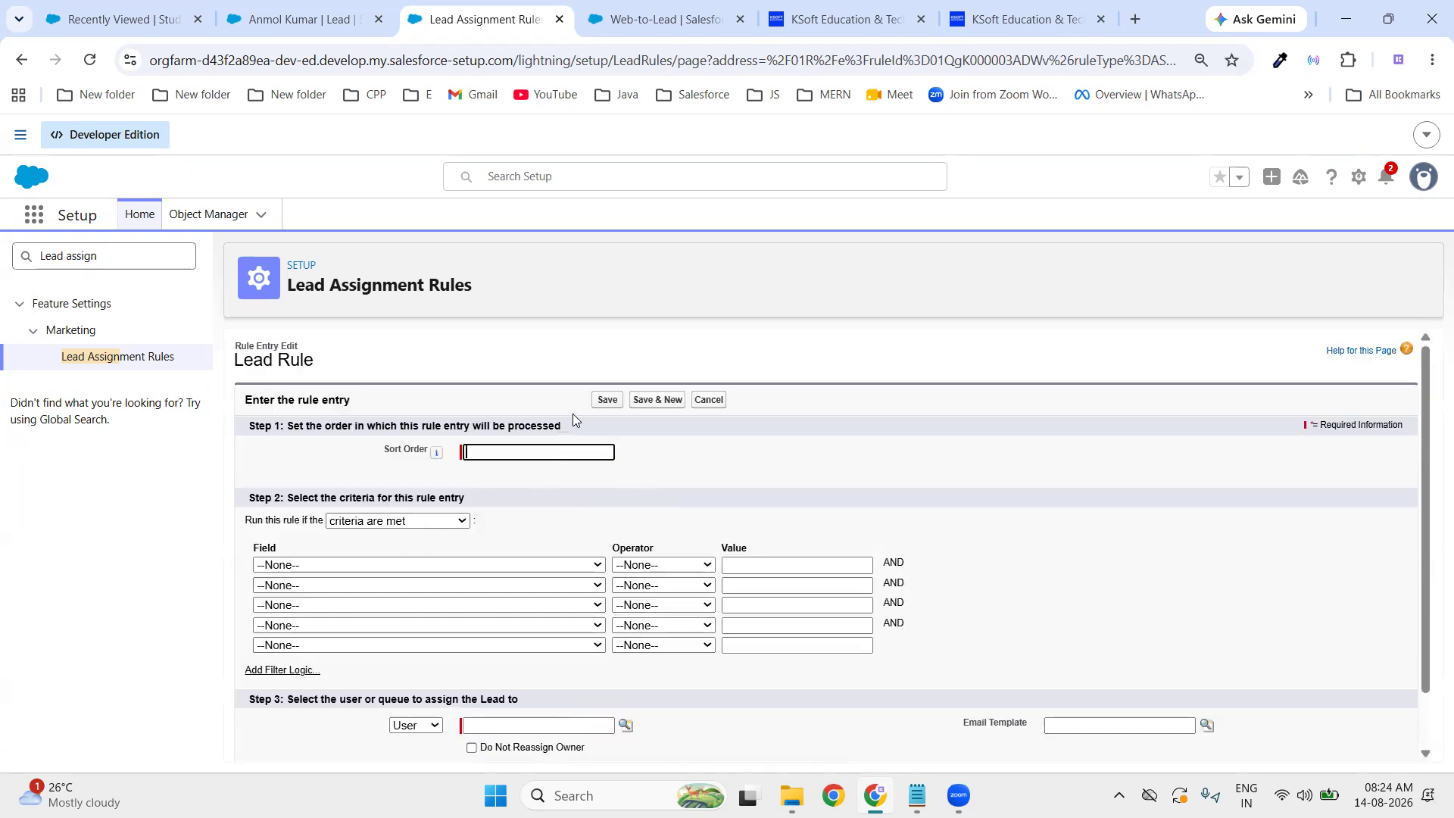
type("1")
left_click(322, 566)
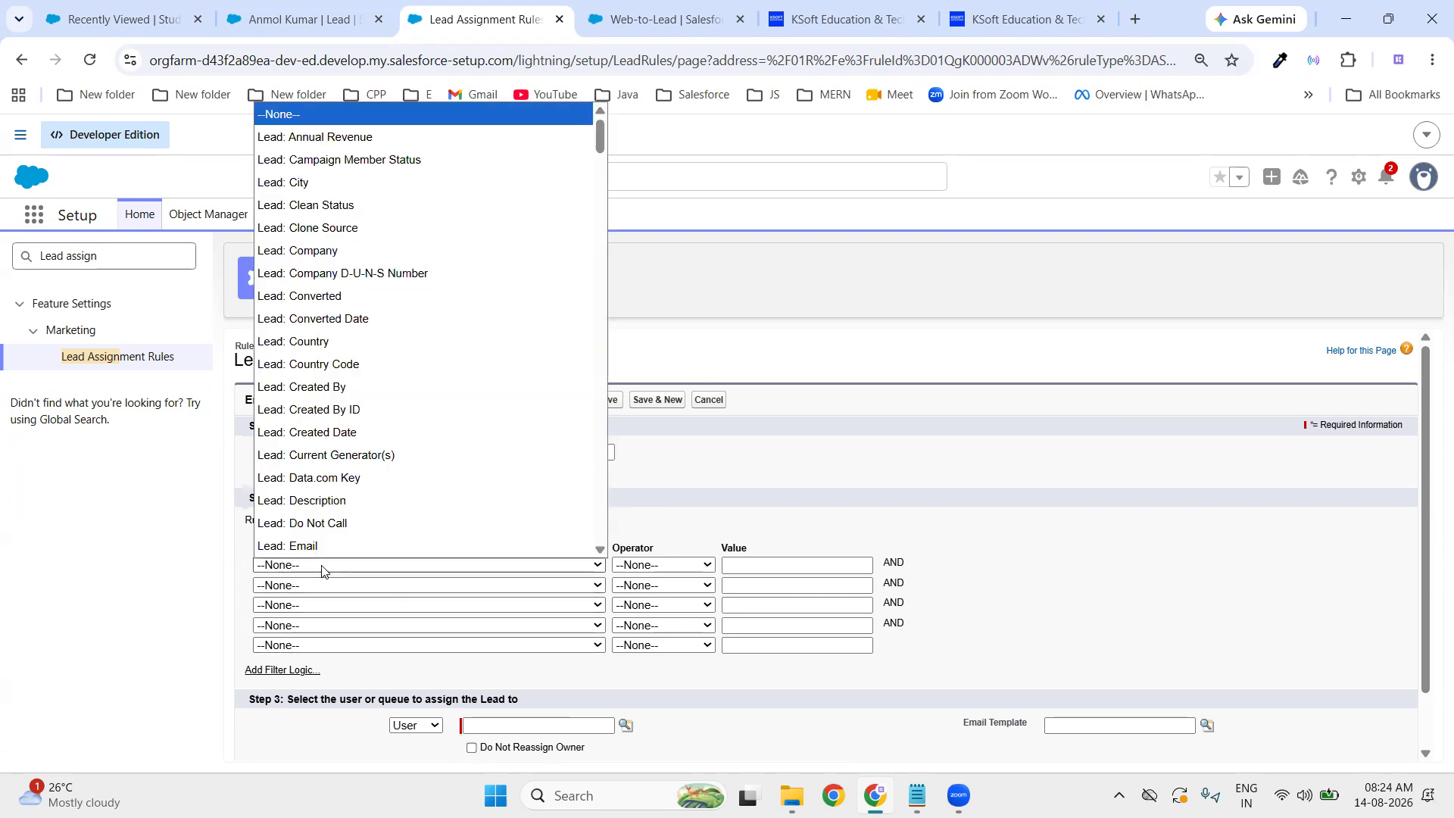
left_click(367, 183)
left_click(633, 566)
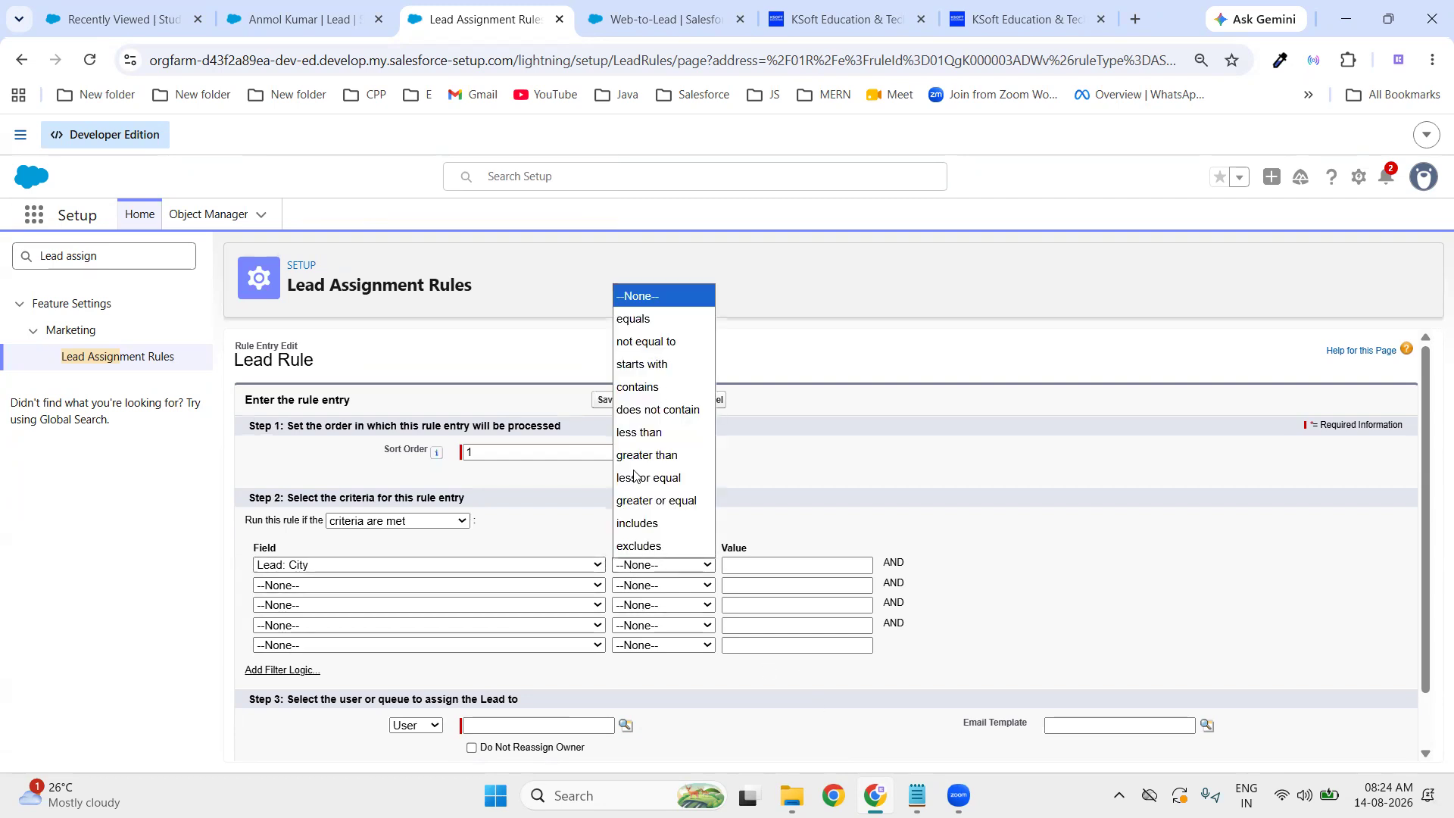
left_click(633, 318)
left_click(790, 564)
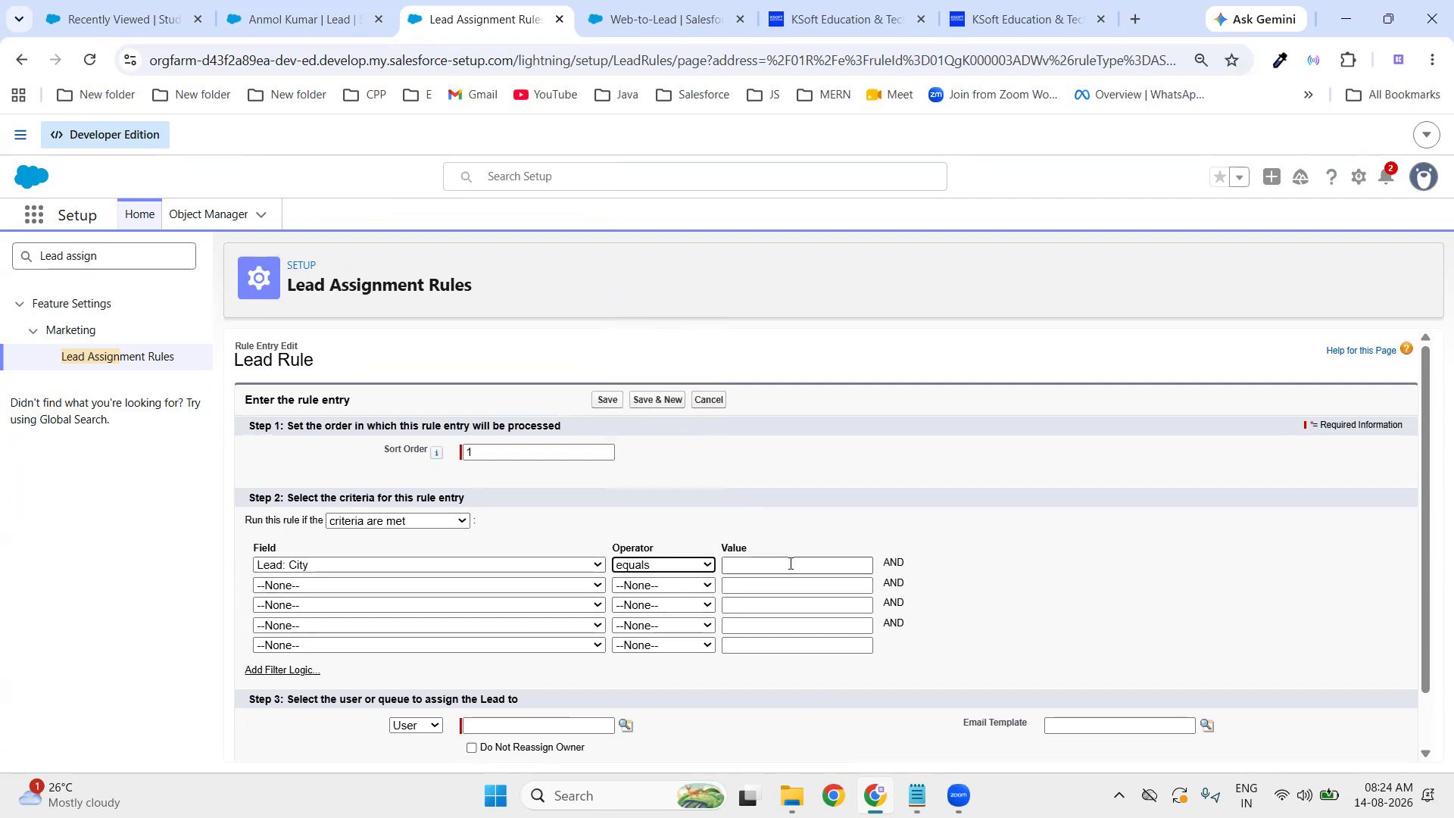
type("Nagpur")
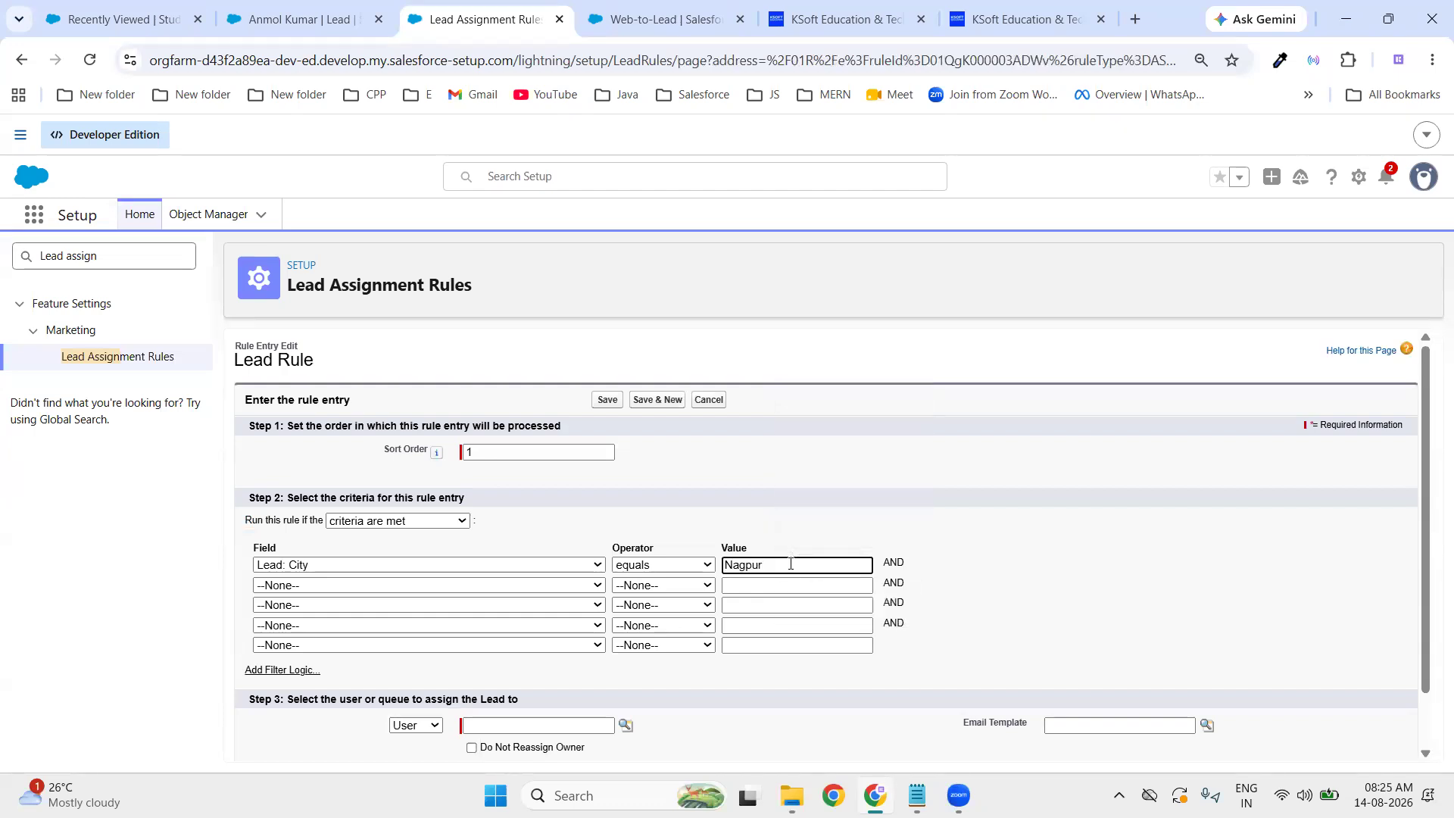
left_click(1091, 588)
- Assign matching leads to the Nagpur Sales Queue and save the entry
scroll(1064, 613, "down", 1)
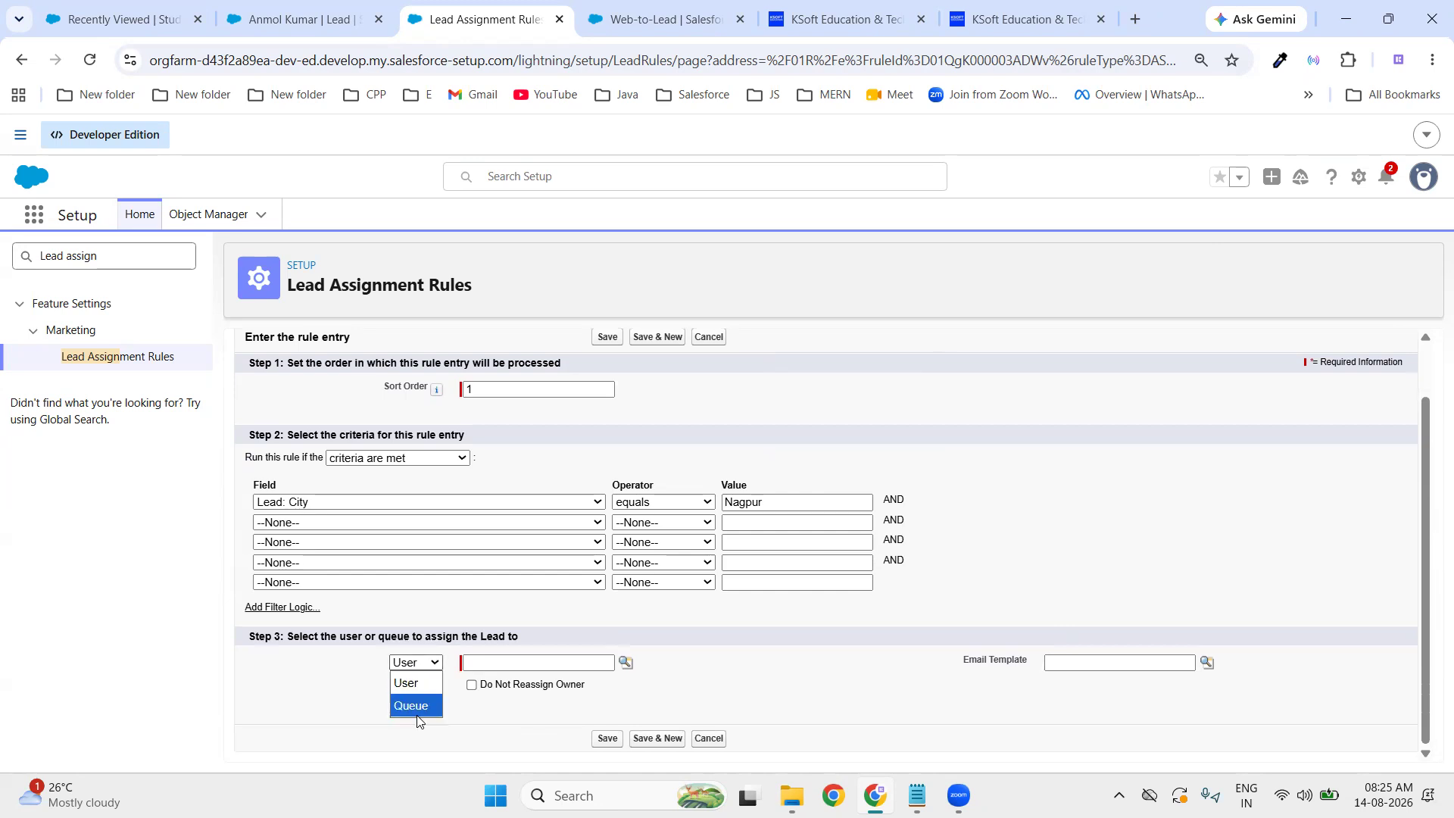
left_click(416, 706)
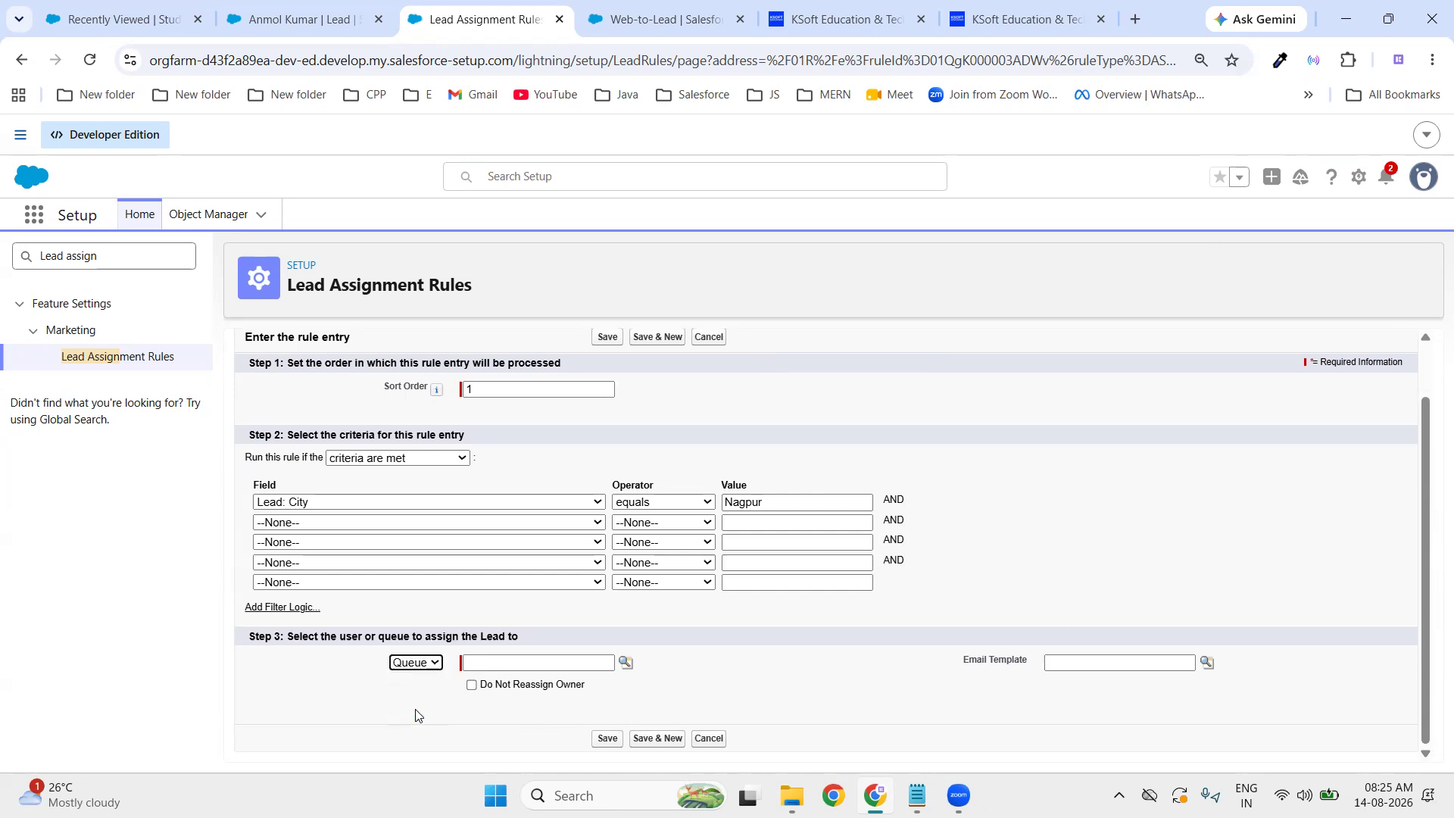
left_click(624, 663)
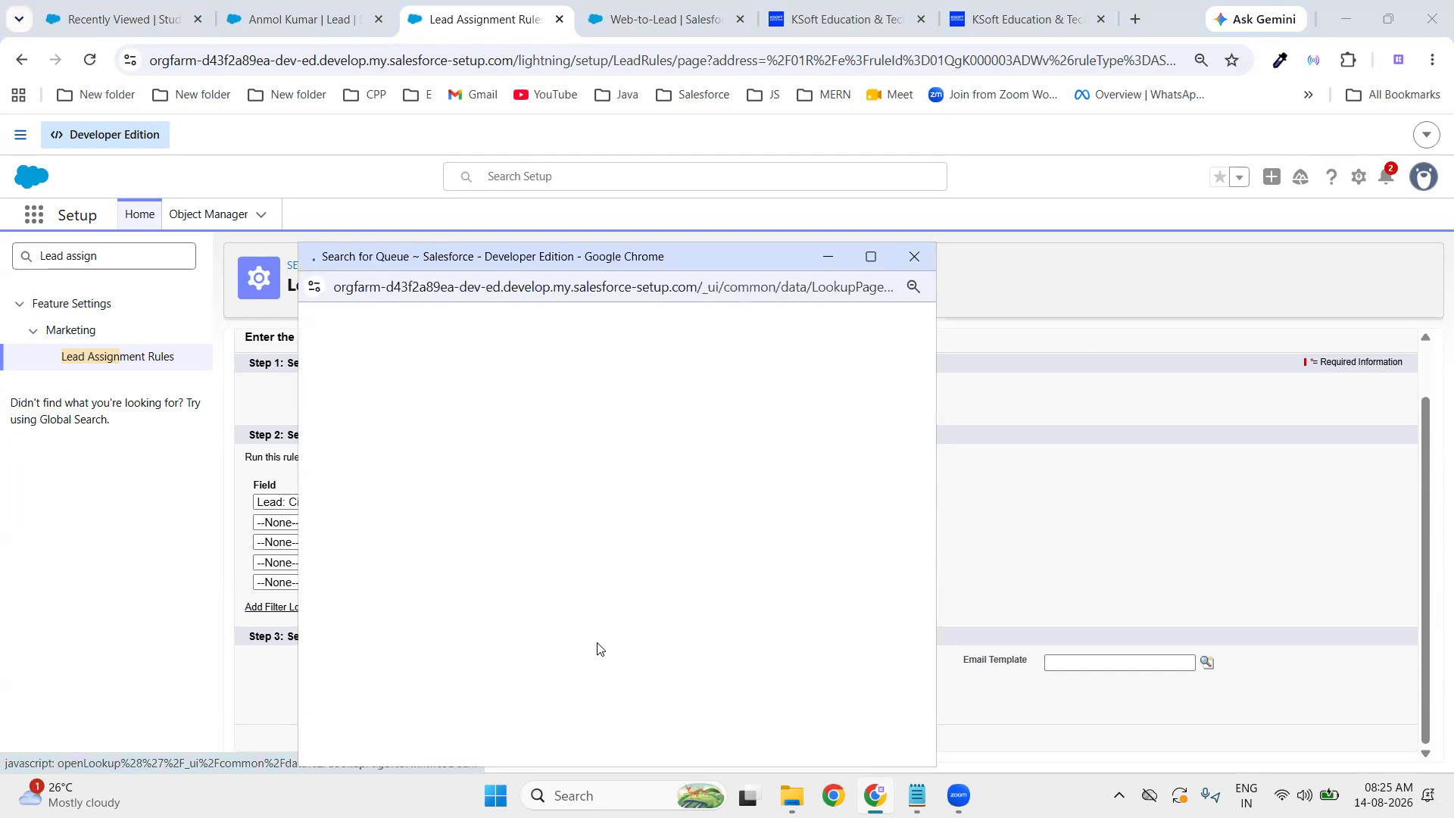
left_click(360, 488)
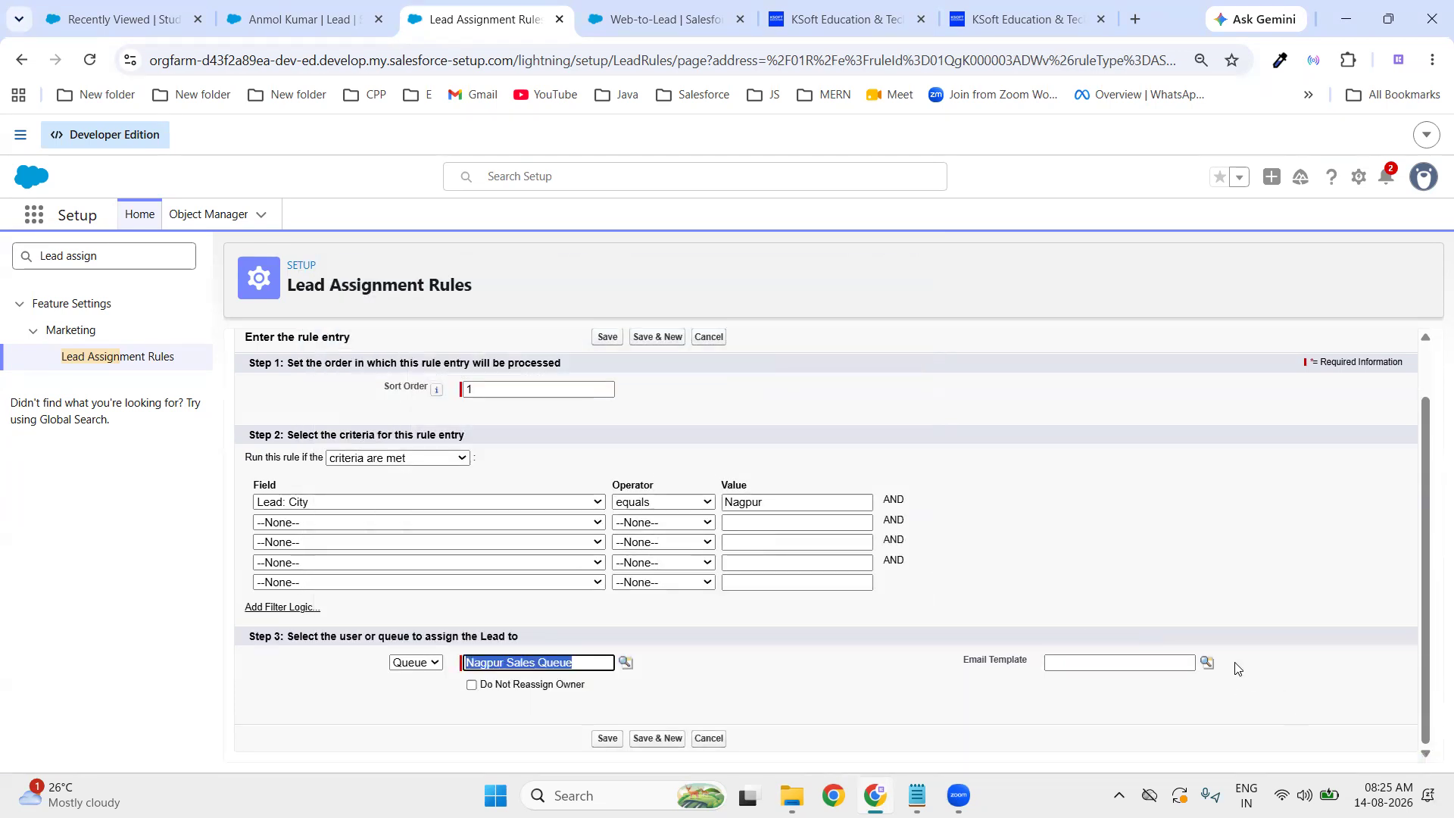
left_click(608, 740)
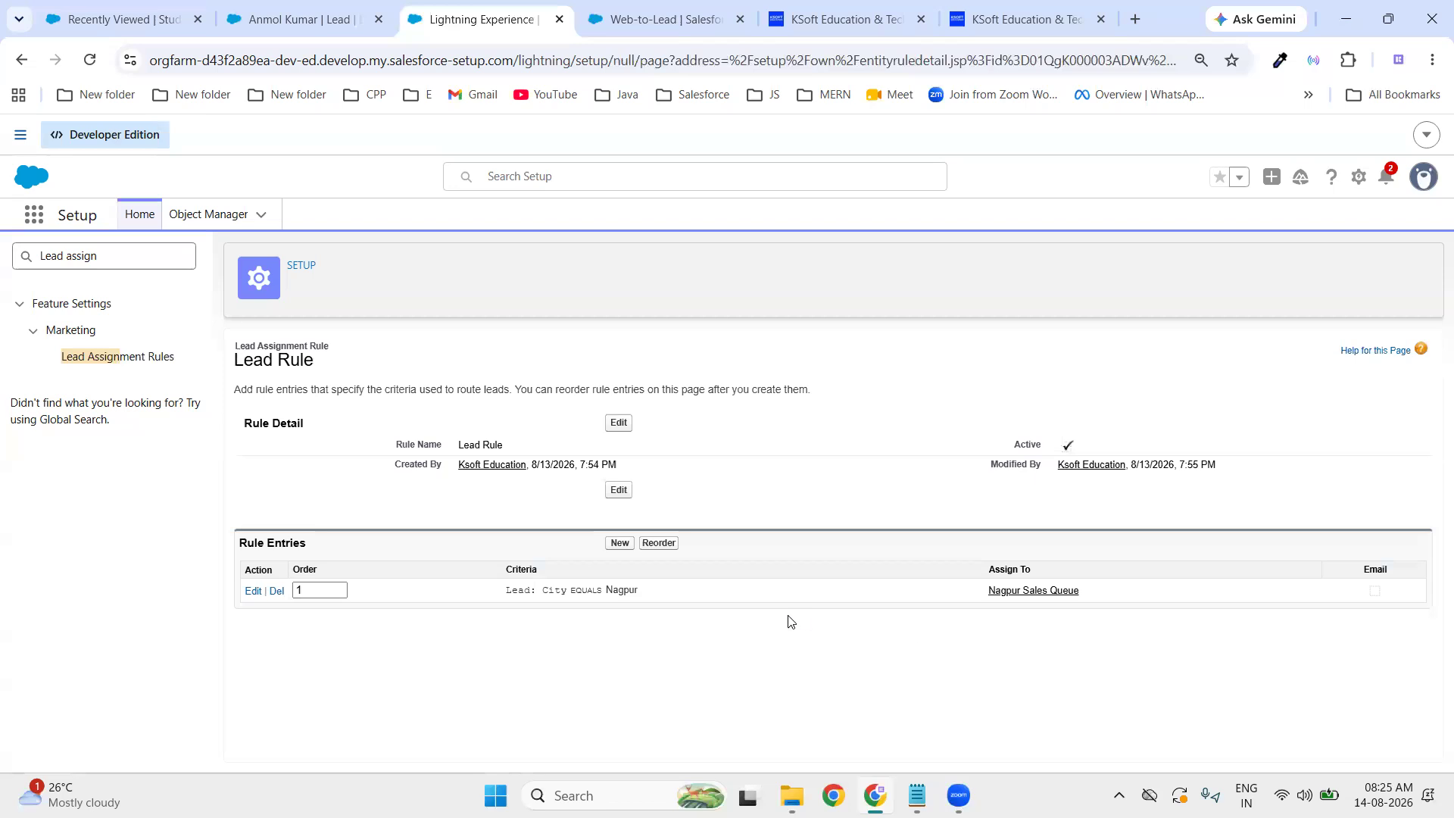
left_click(619, 542)
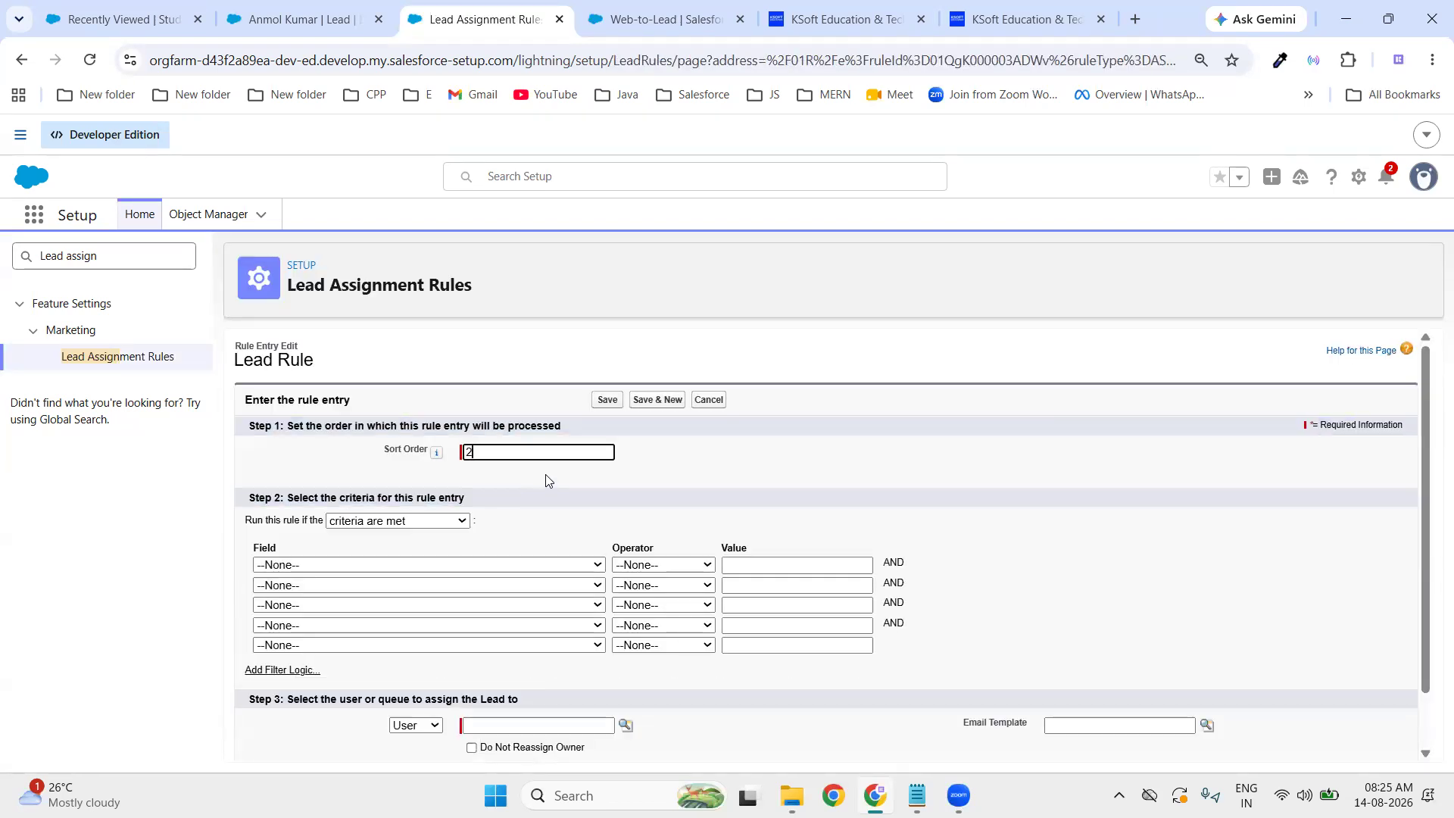
- Set the second entry's criterion to Lead: City equals Pune
left_click(470, 566)
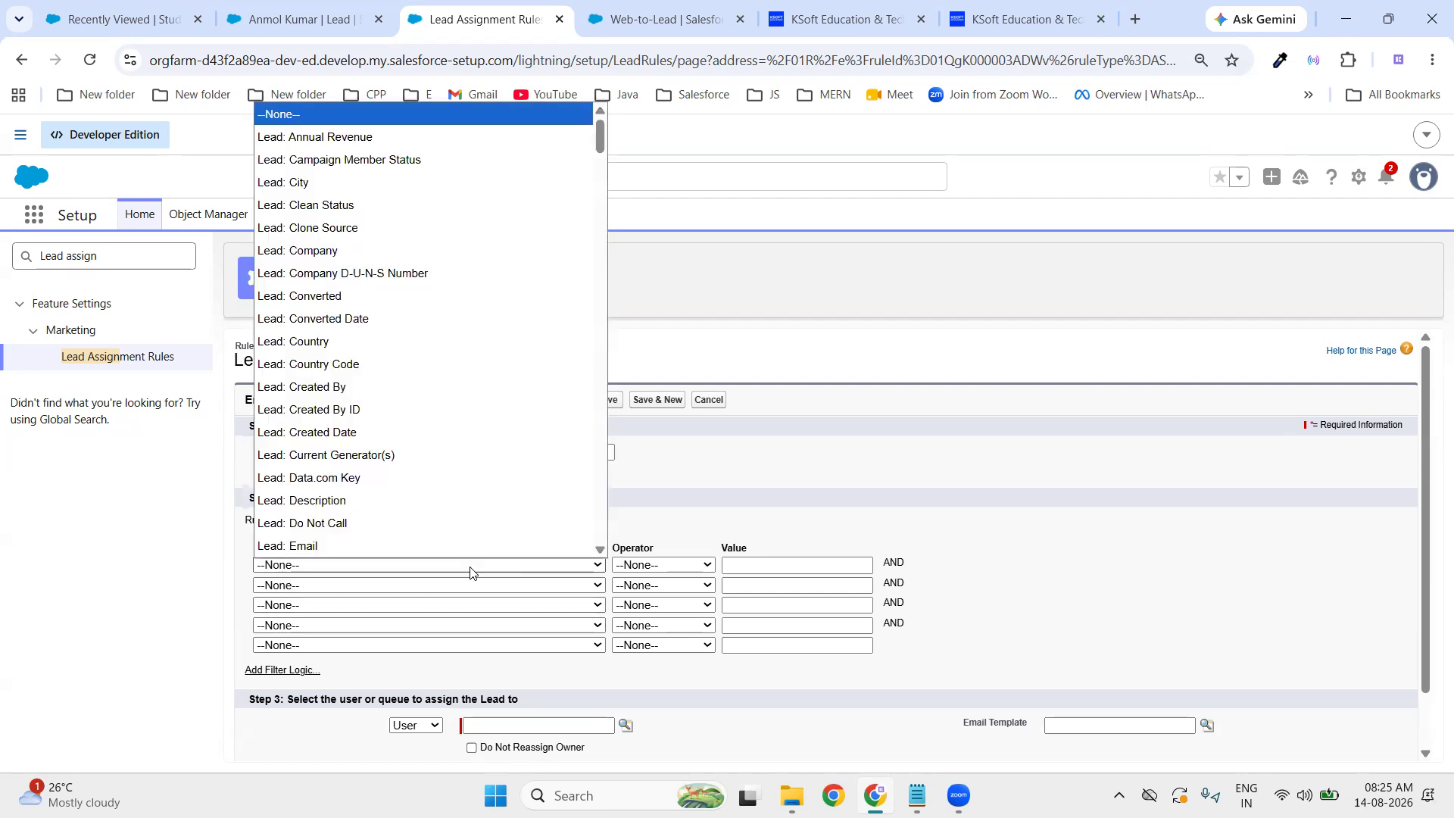
left_click(434, 187)
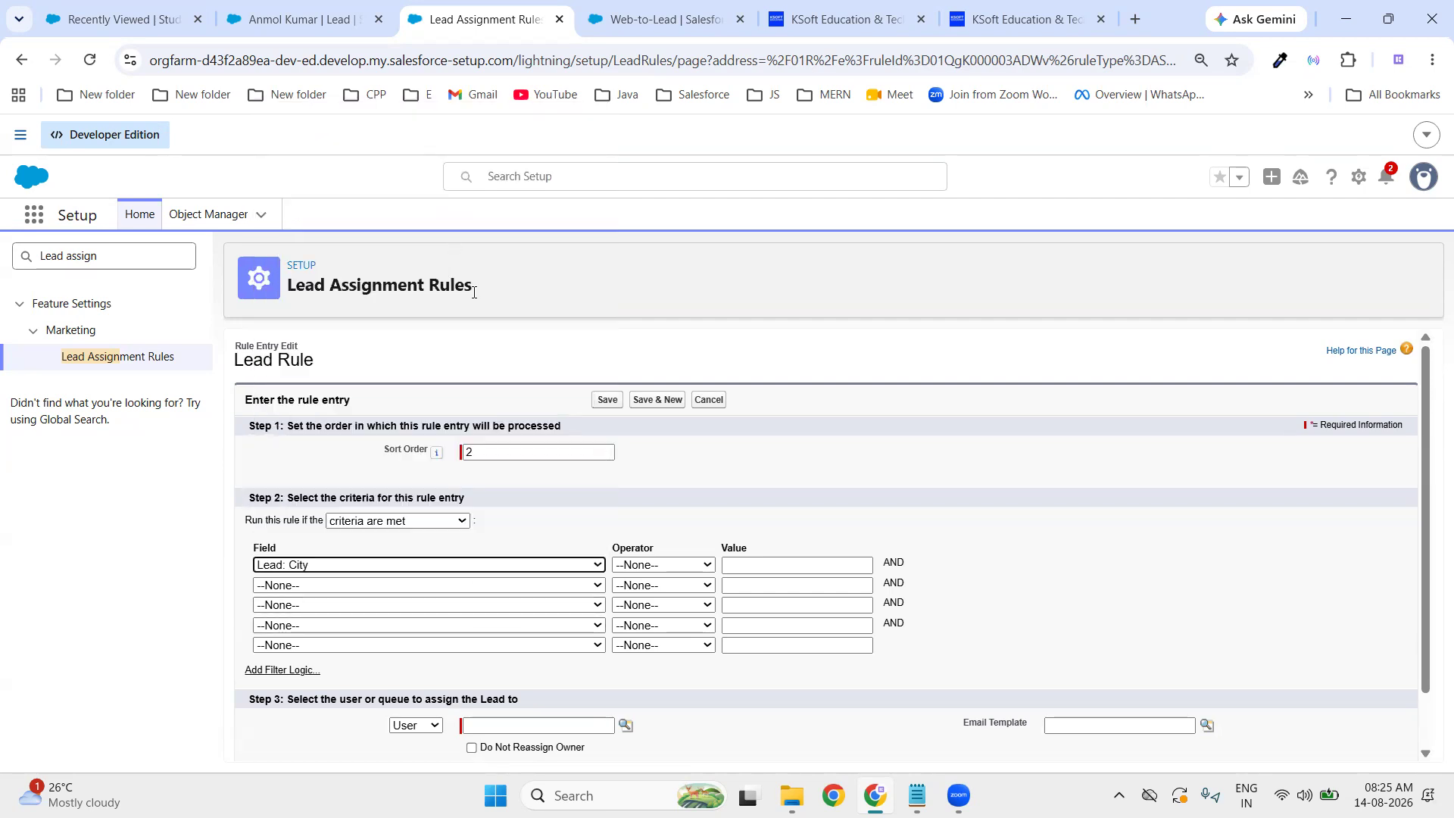
left_click(640, 565)
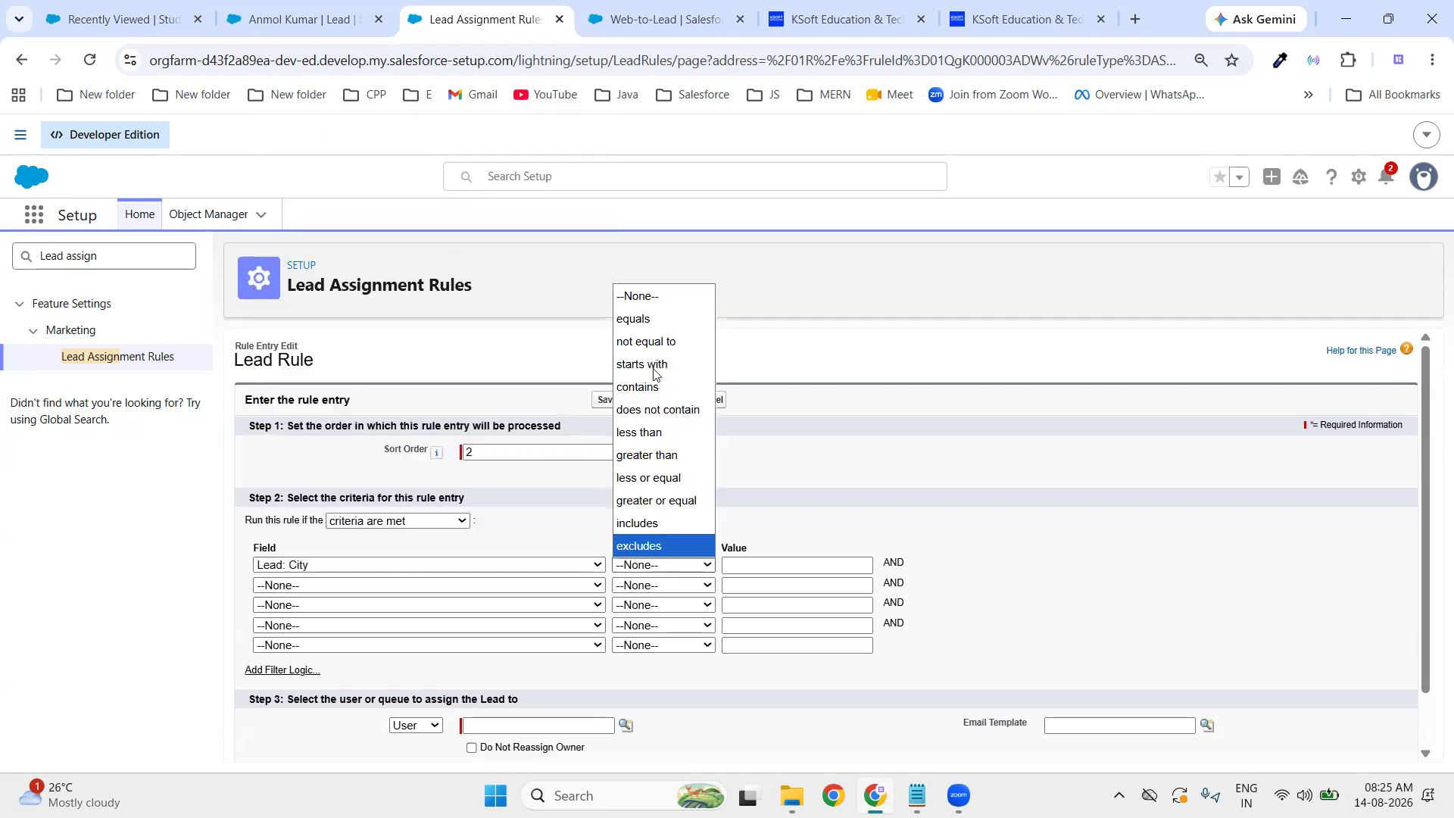
left_click(655, 316)
left_click(756, 561)
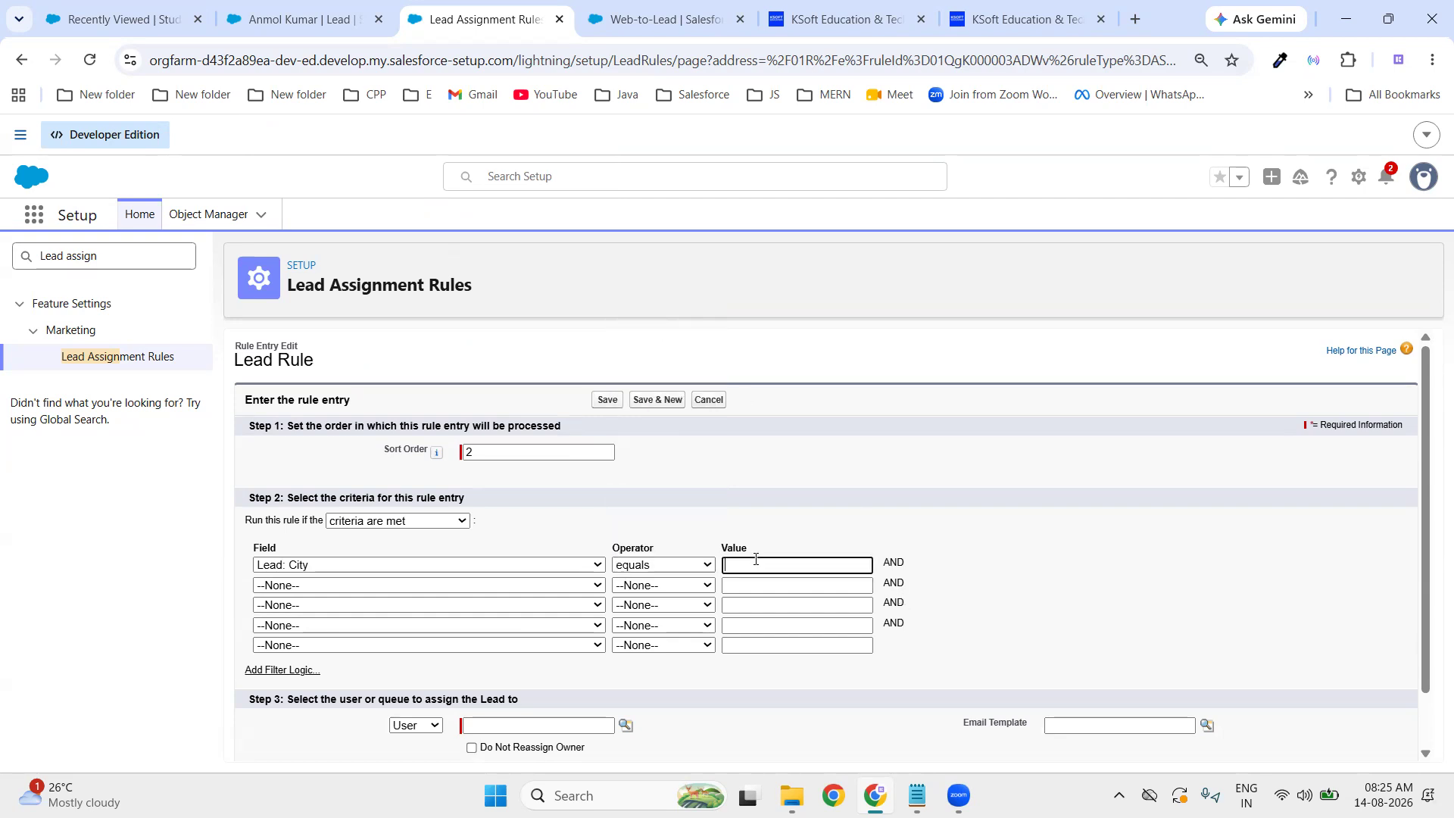
type("Pune")
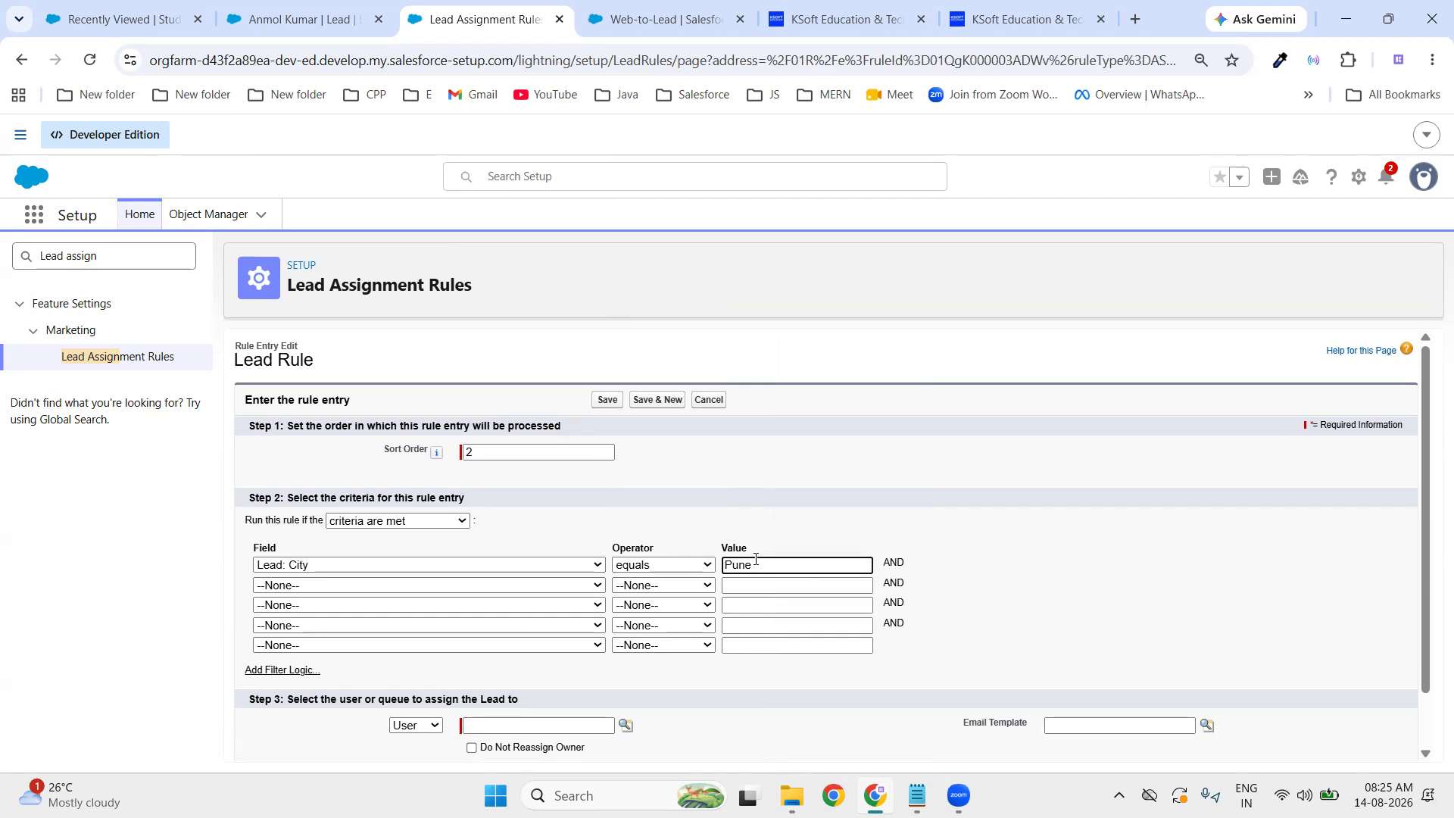
left_click(1108, 570)
- Assign matching leads to the Pune Sales Queue and save the entry
left_click(433, 728)
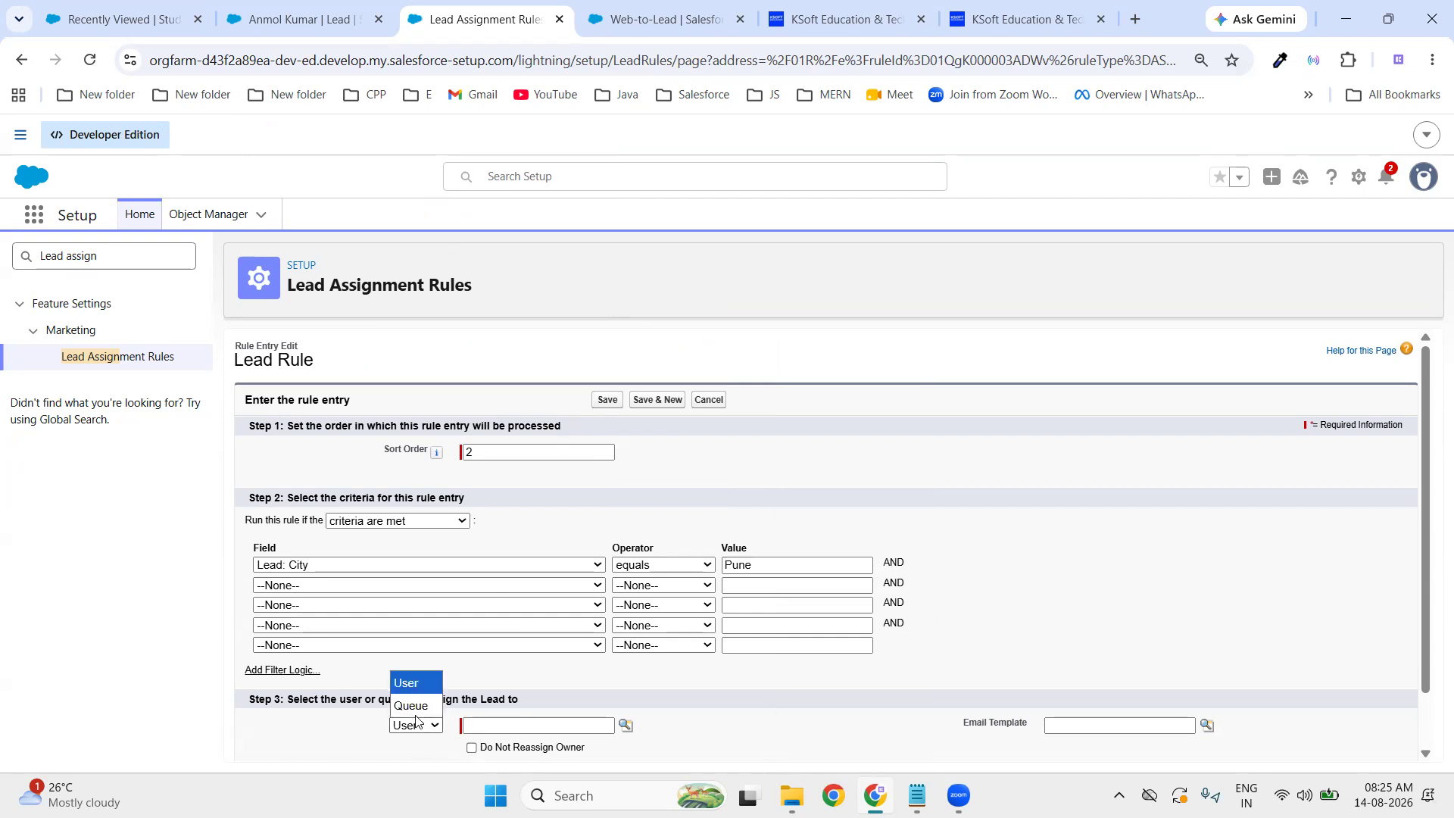
left_click(417, 712)
left_click(625, 725)
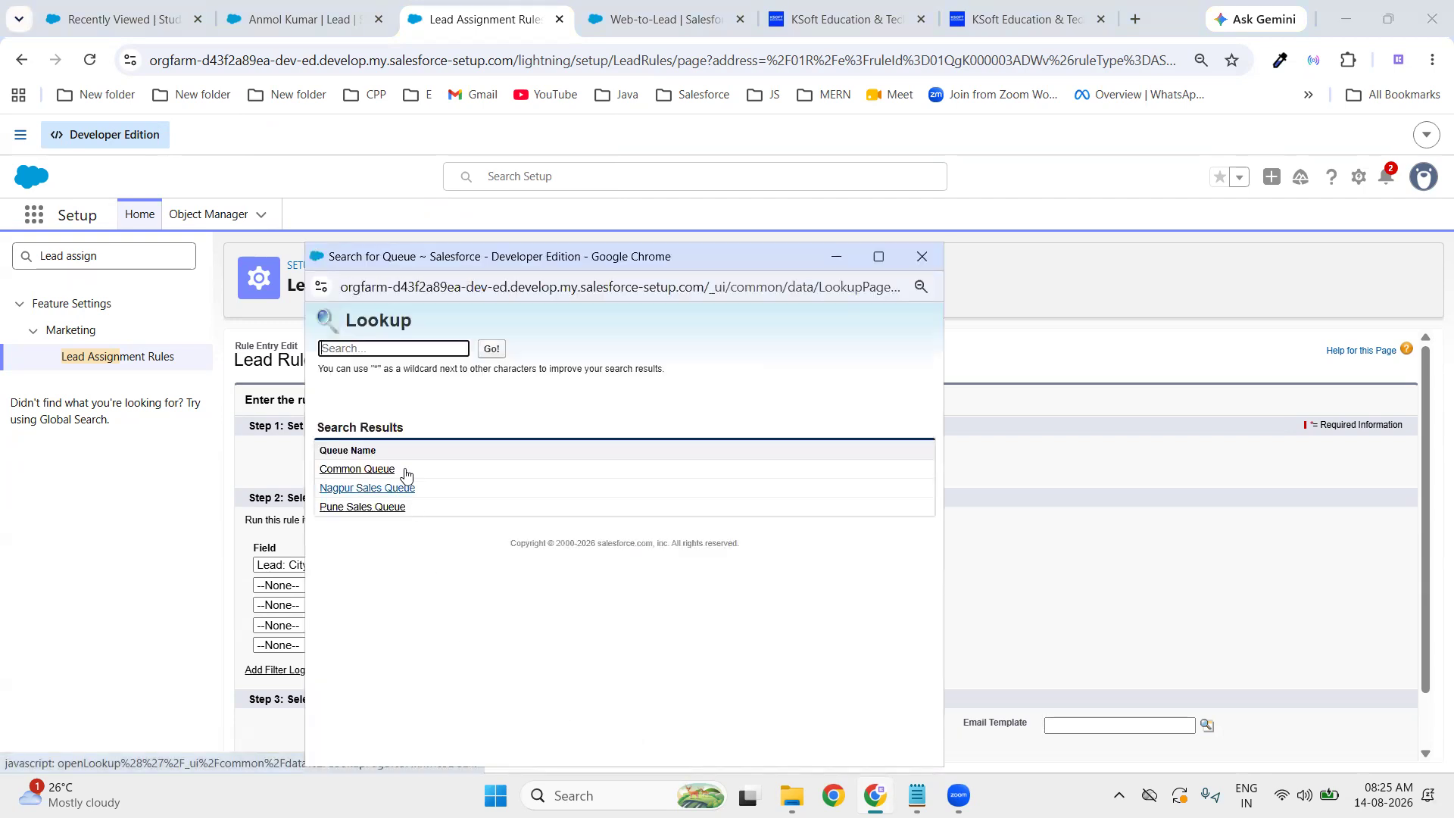
left_click(360, 506)
scroll(781, 678, "down", 1)
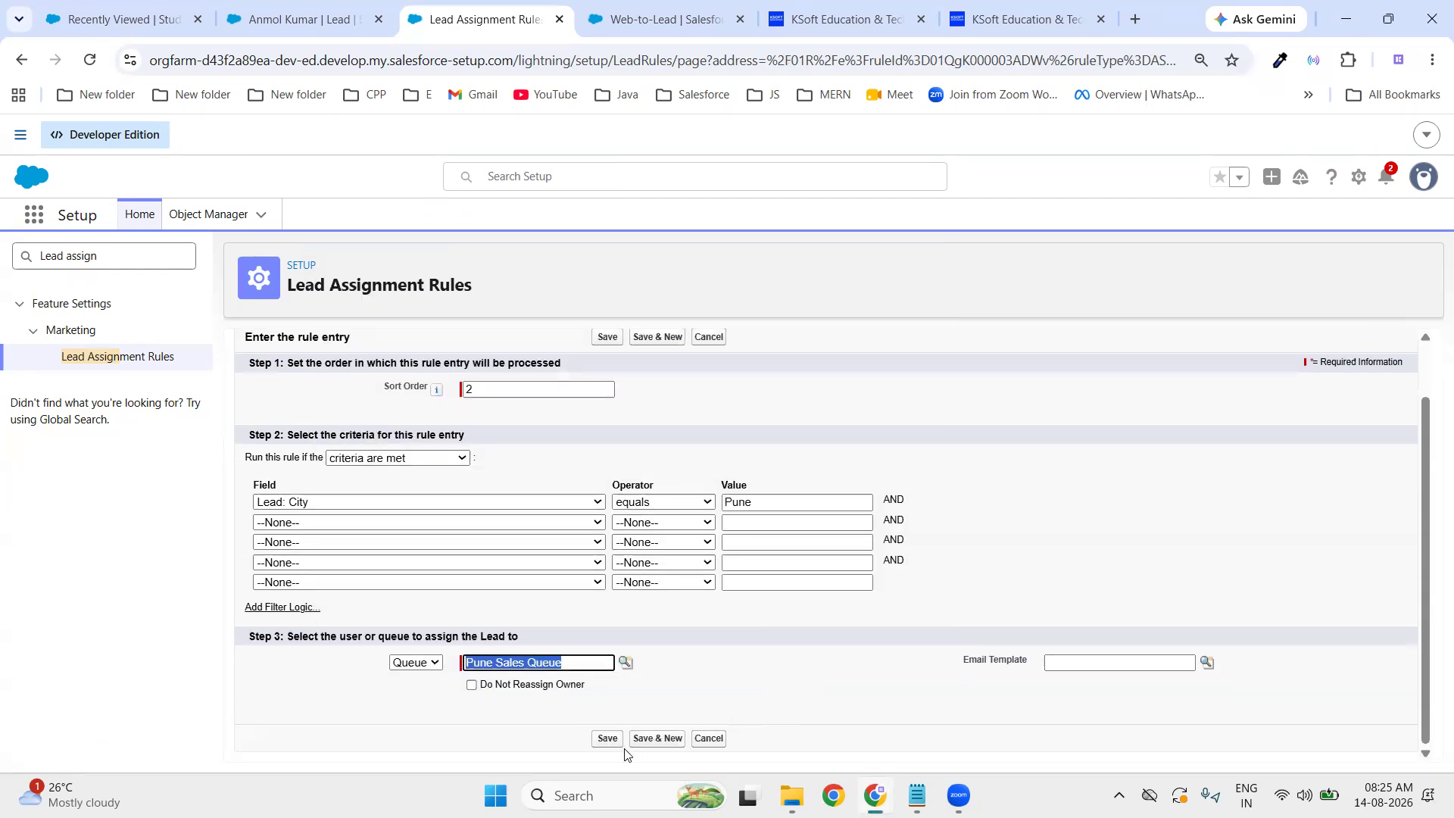
left_click(595, 739)
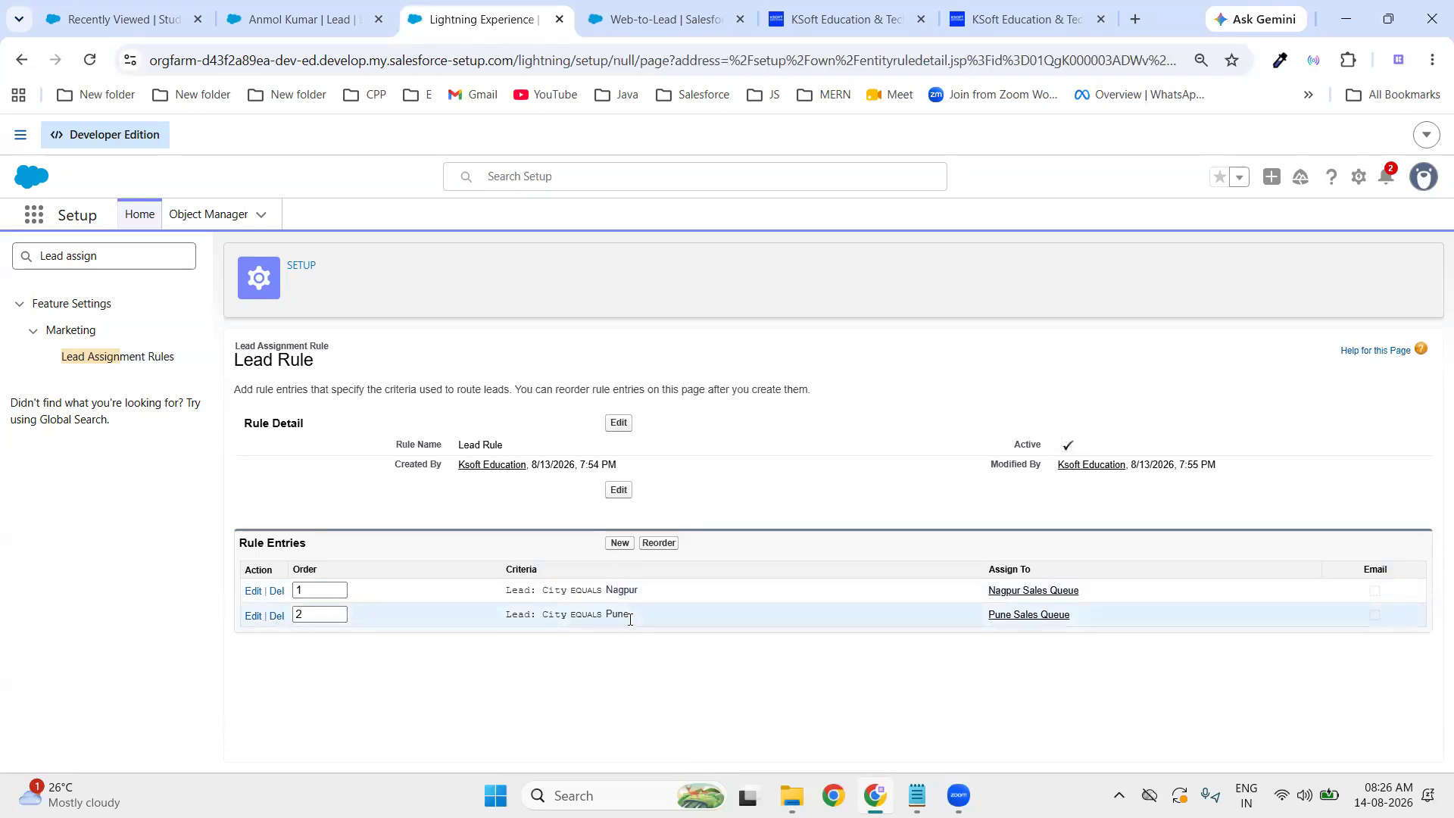
- Add and save a Lead Rule entry with sort order 3, no criteria, assigned to the Common Queue
left_click(620, 543)
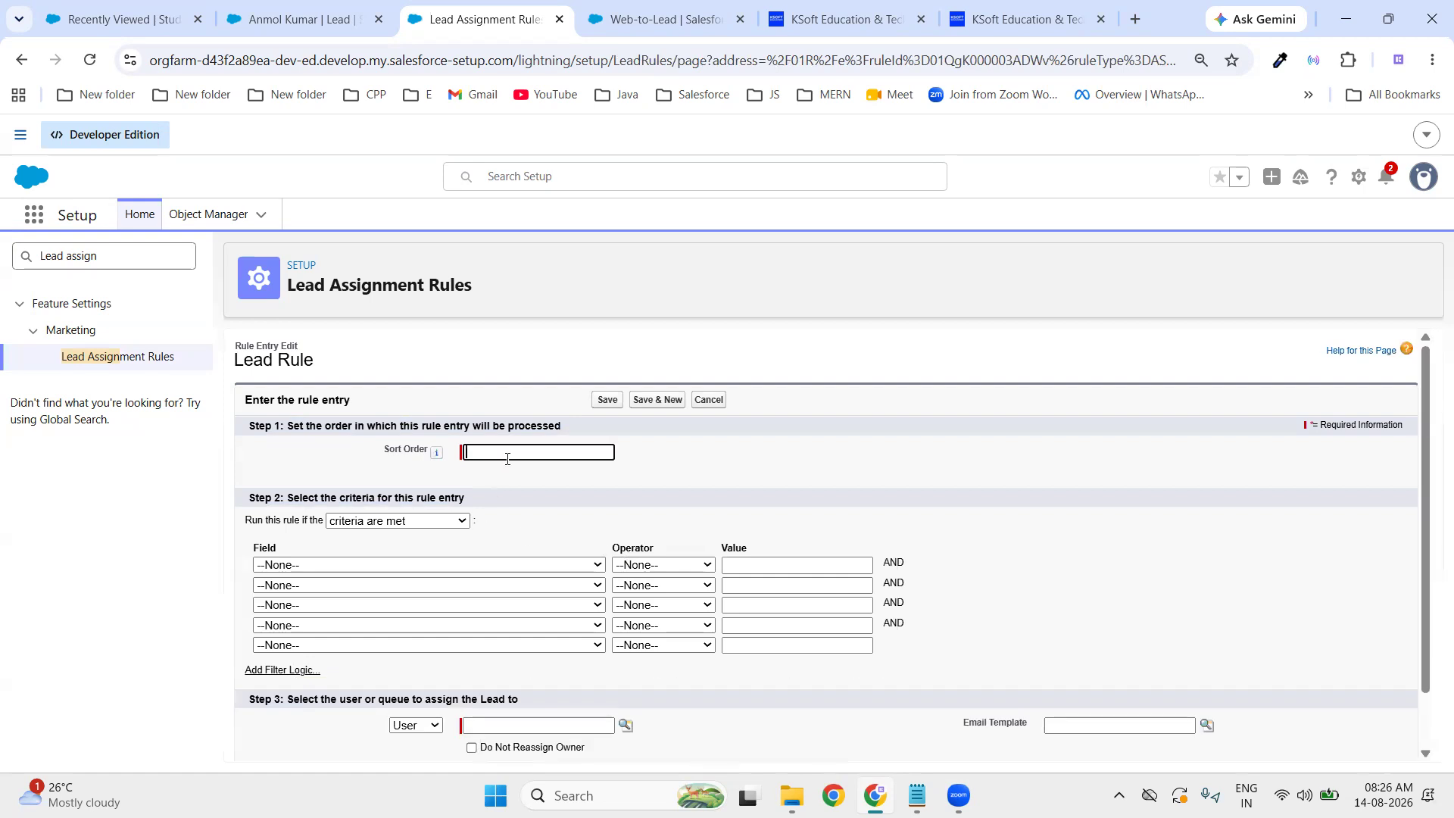
key("BackSpace")
type("3")
left_click(739, 478)
scroll(682, 515, "down", 1)
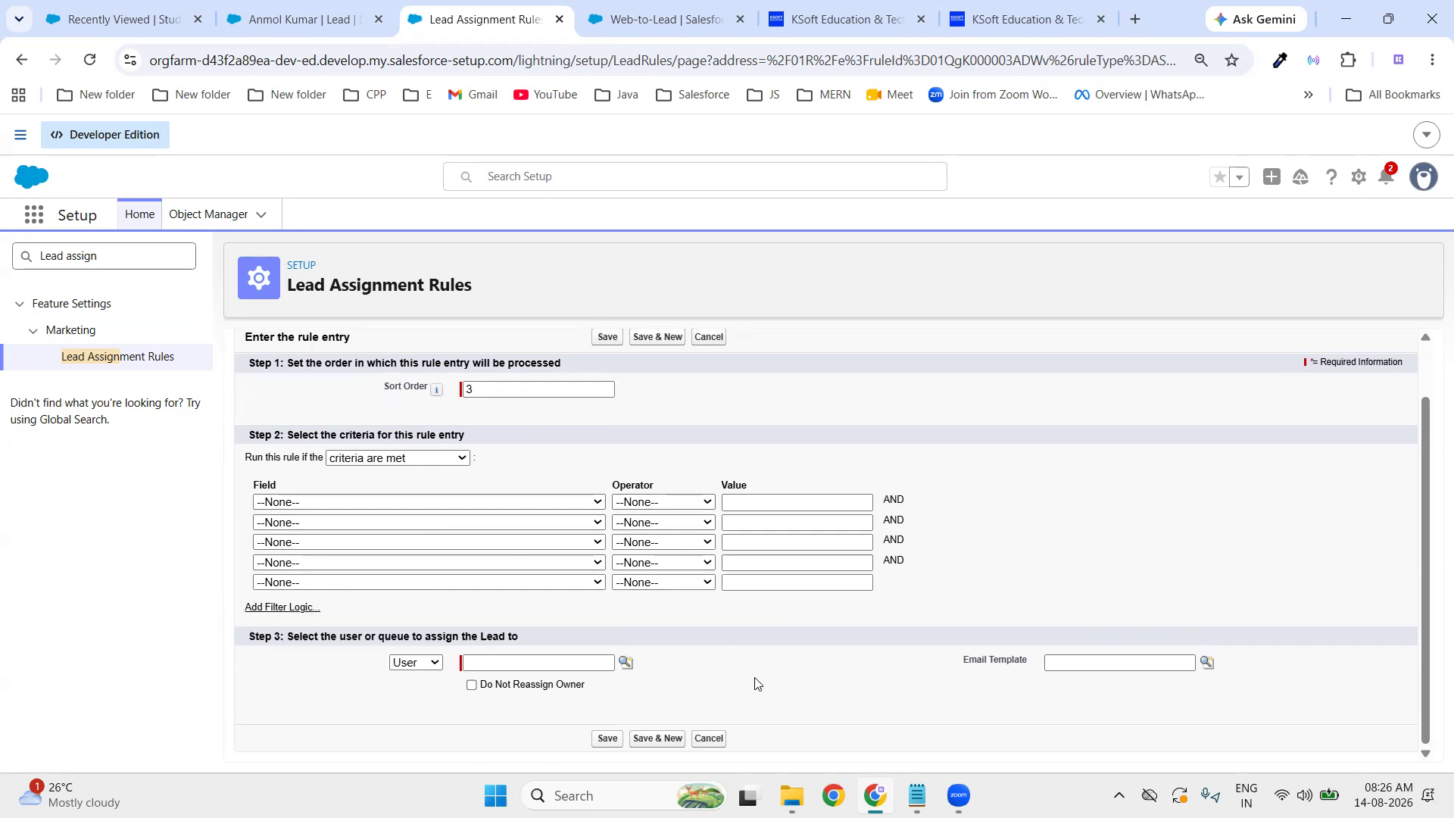
left_click(415, 664)
left_click(417, 704)
left_click(626, 663)
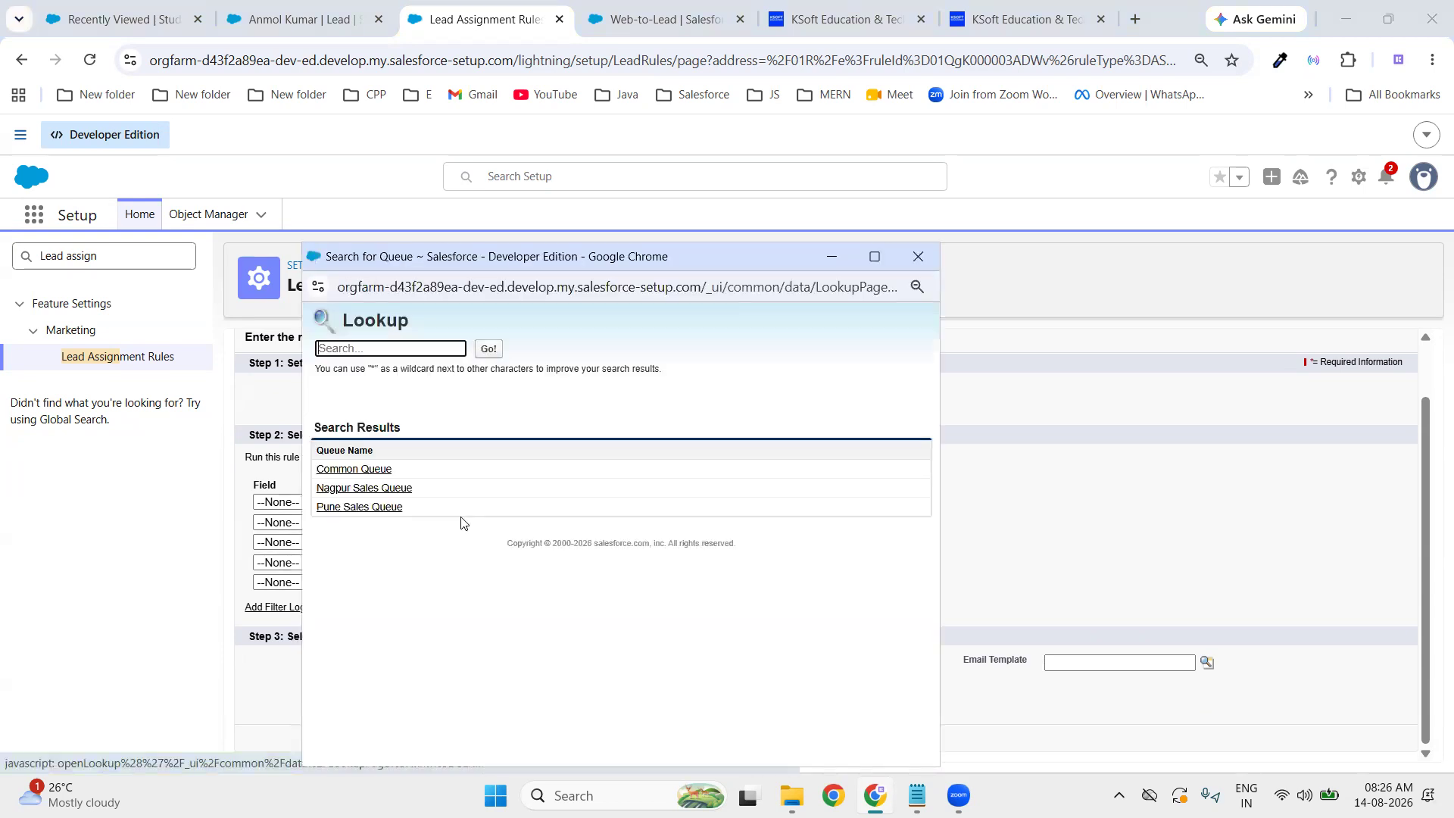
left_click(365, 471)
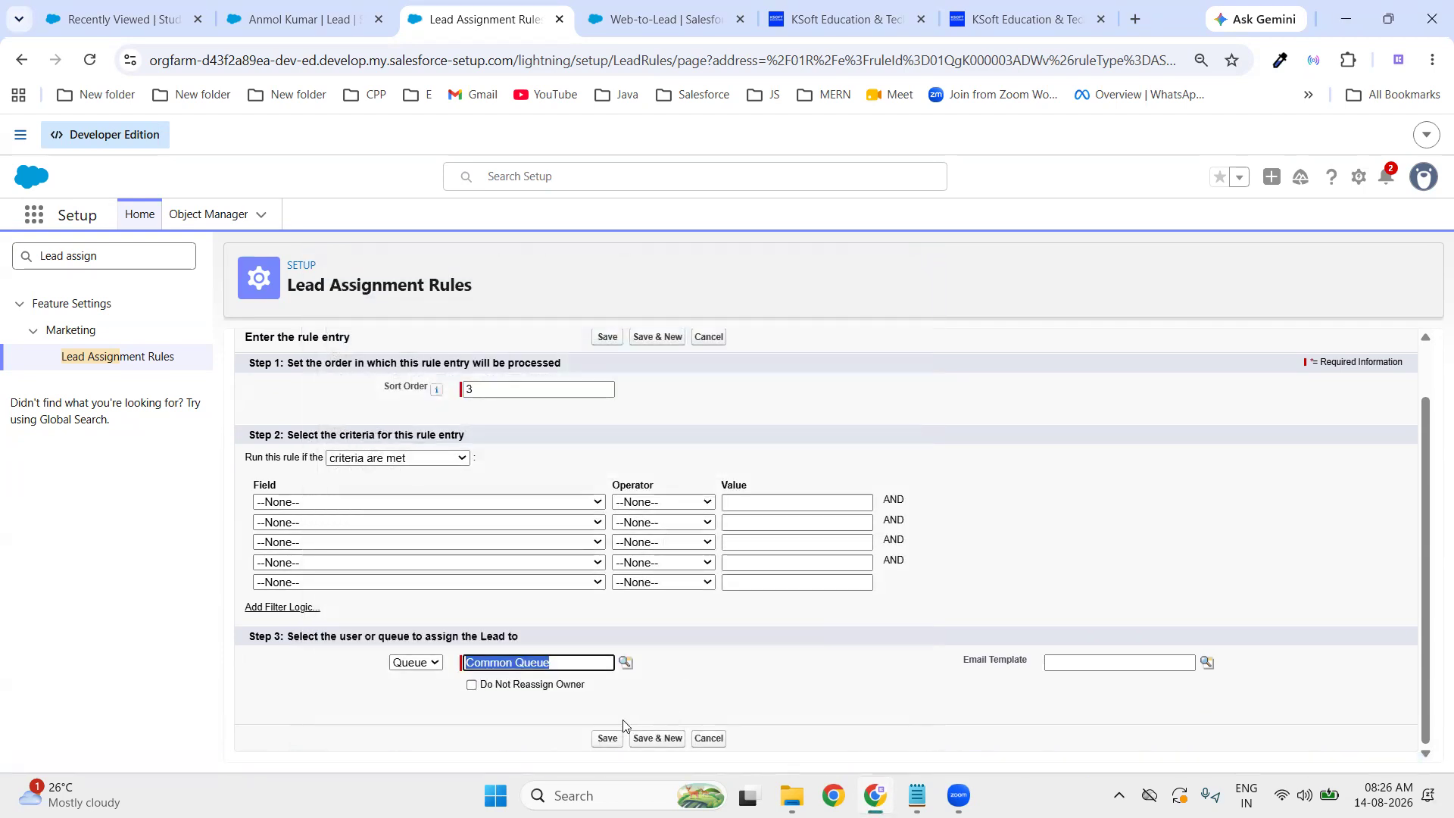
left_click(606, 739)
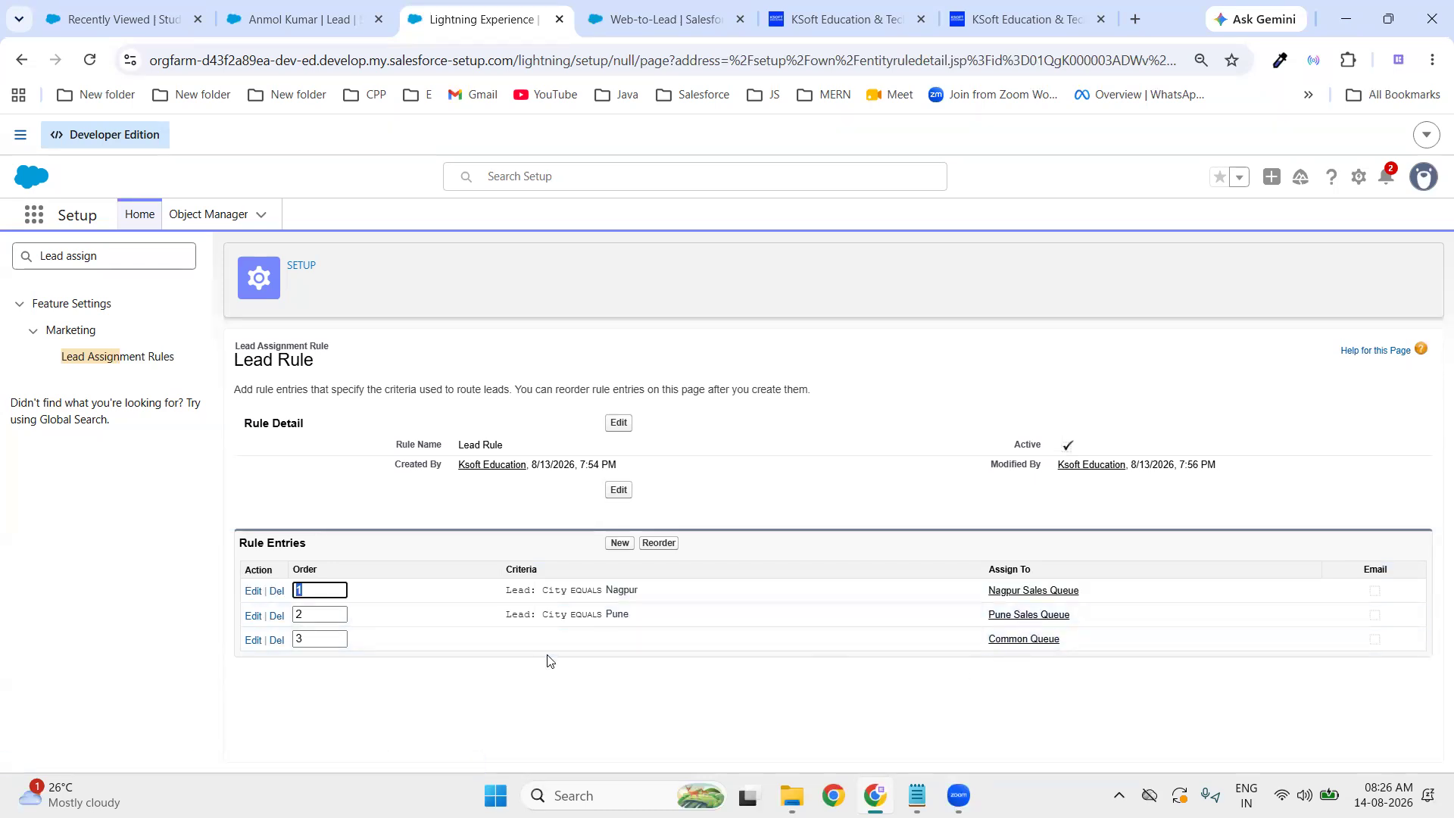
- Review the three finished rule entries, then switch to the KSoft Education website tab
left_click(545, 706)
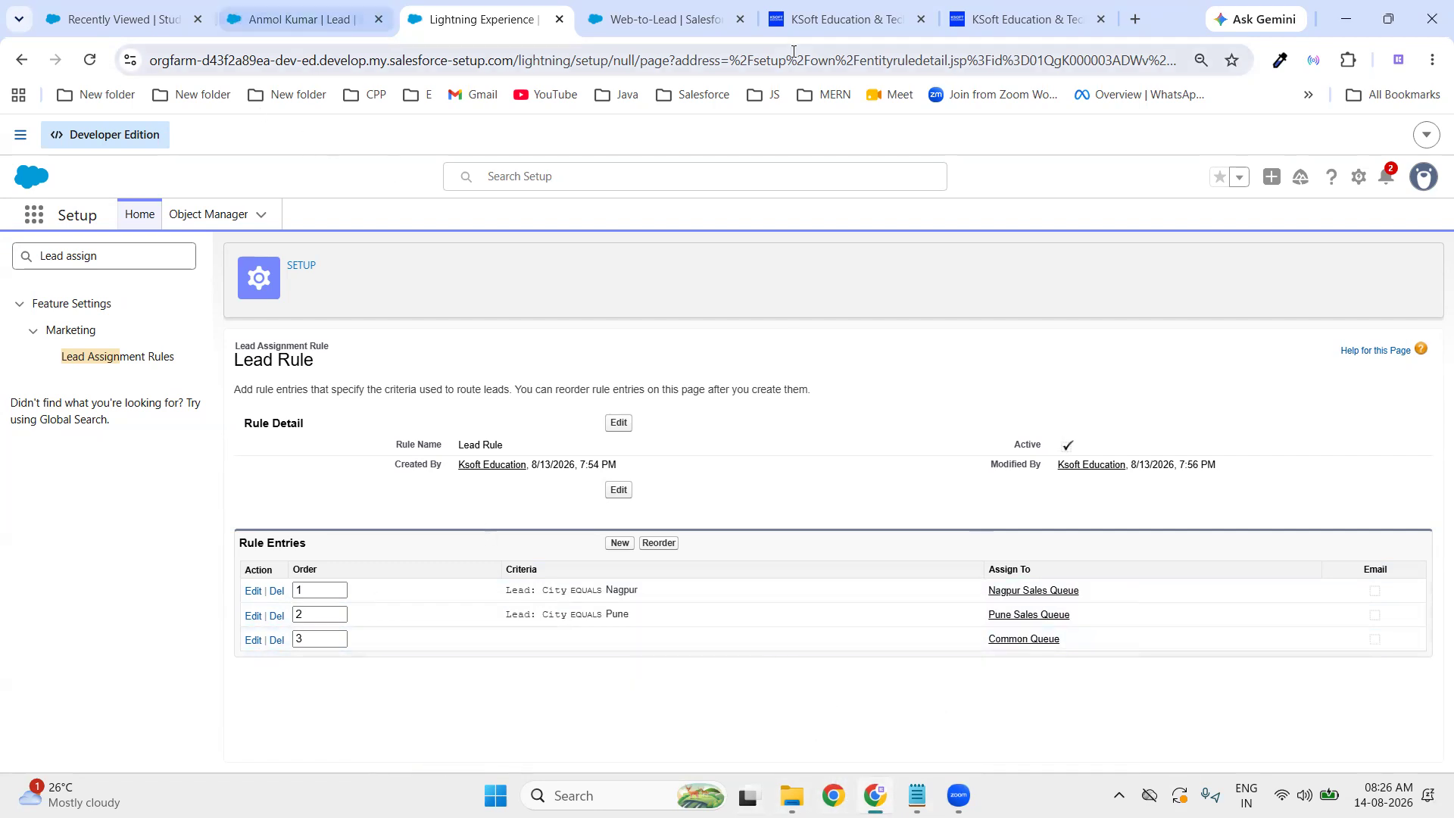
left_click(1027, 28)
- Return to the local enquiry form and reload it to clear all fields
left_click(810, 32)
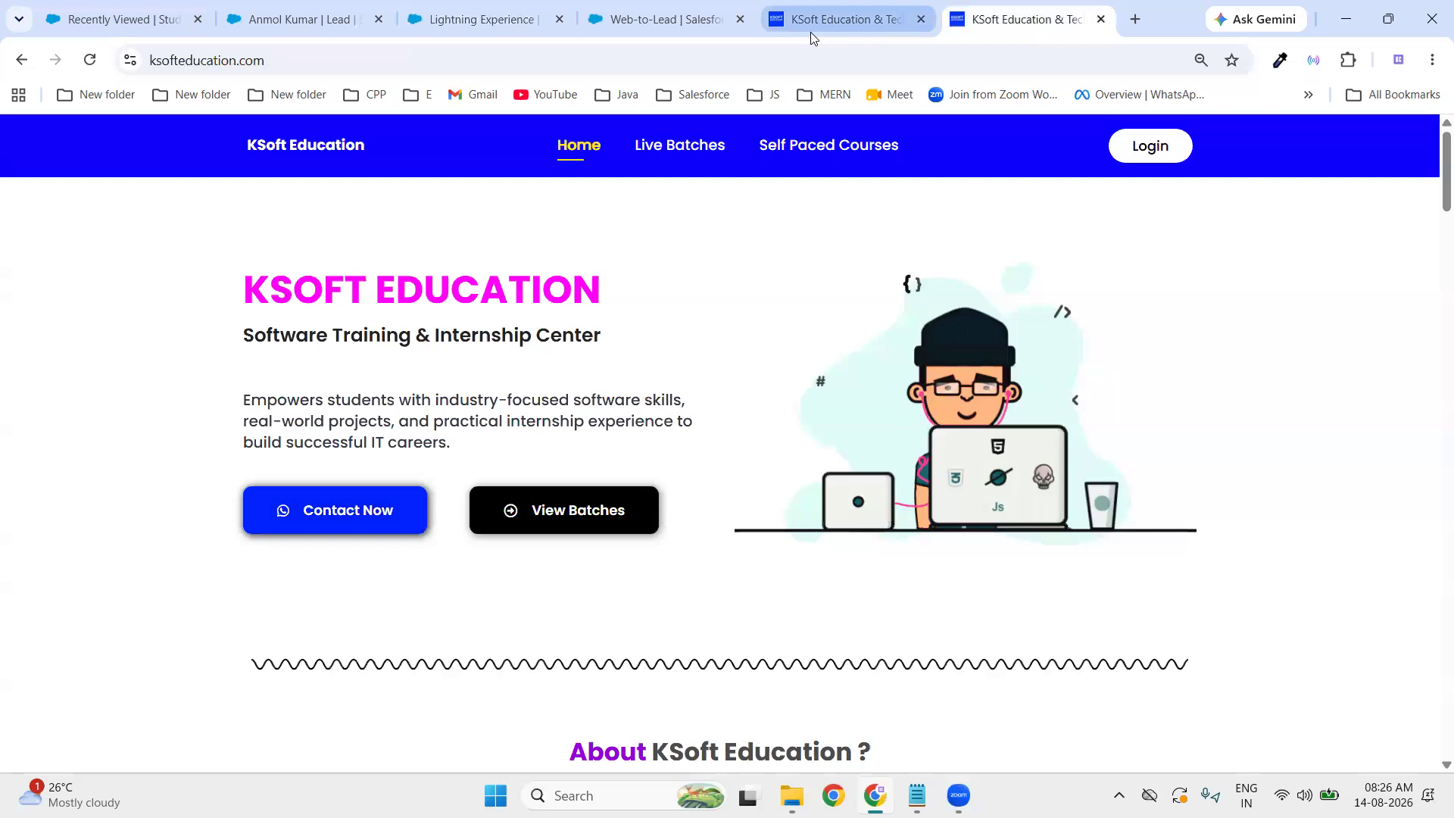
left_click(1018, 52)
left_click(1018, 21)
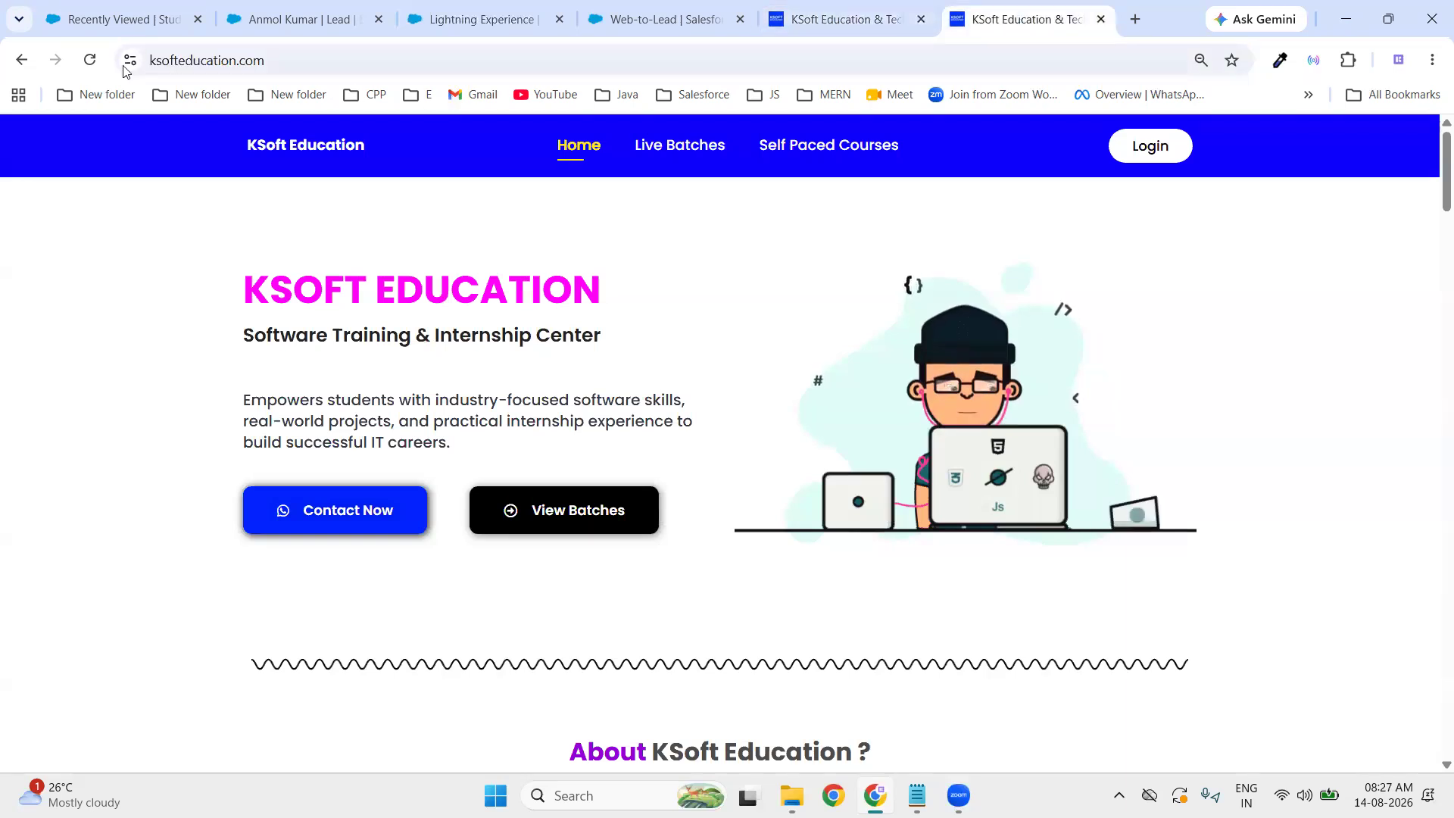
left_click(21, 61)
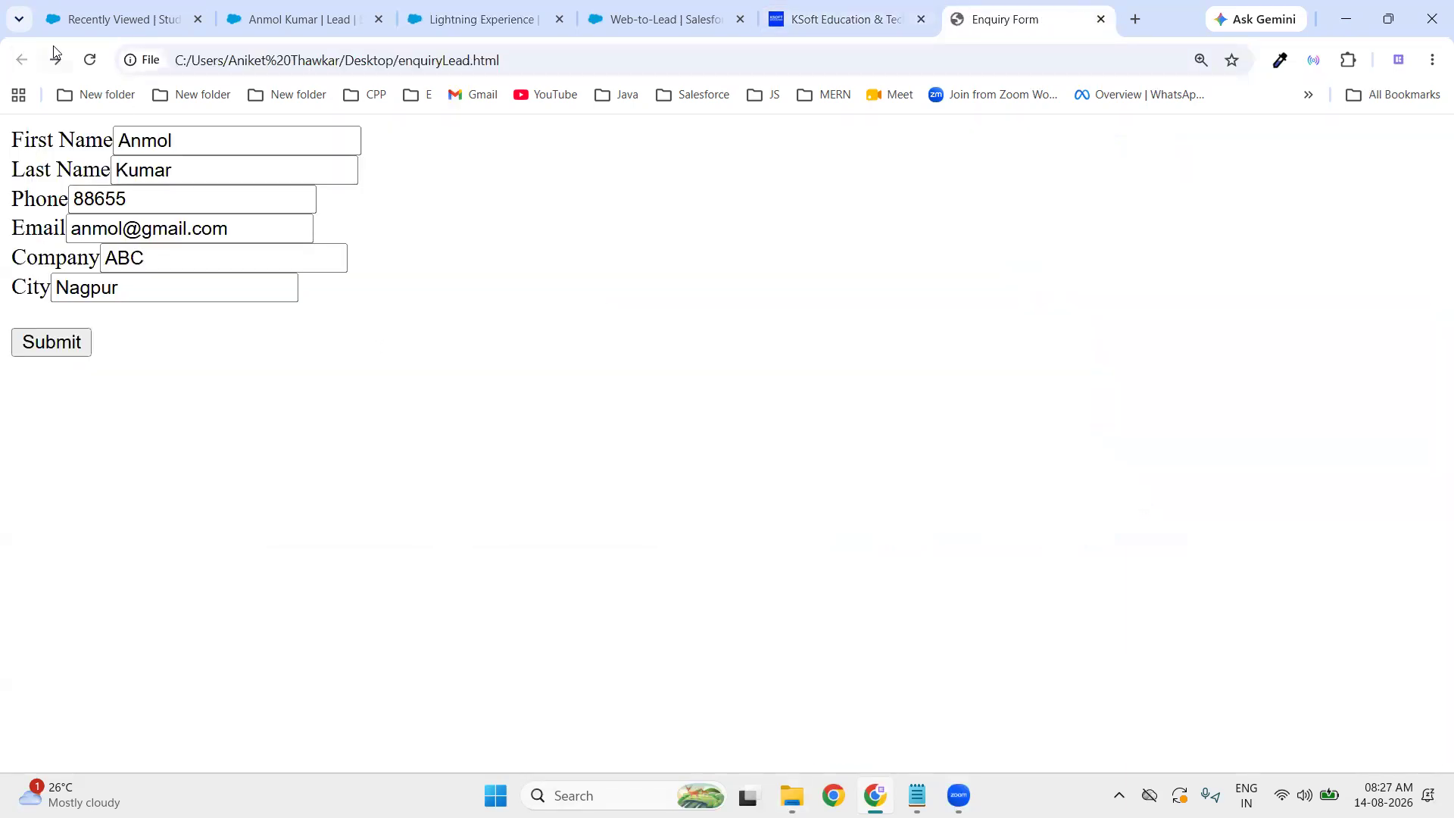
left_click(89, 60)
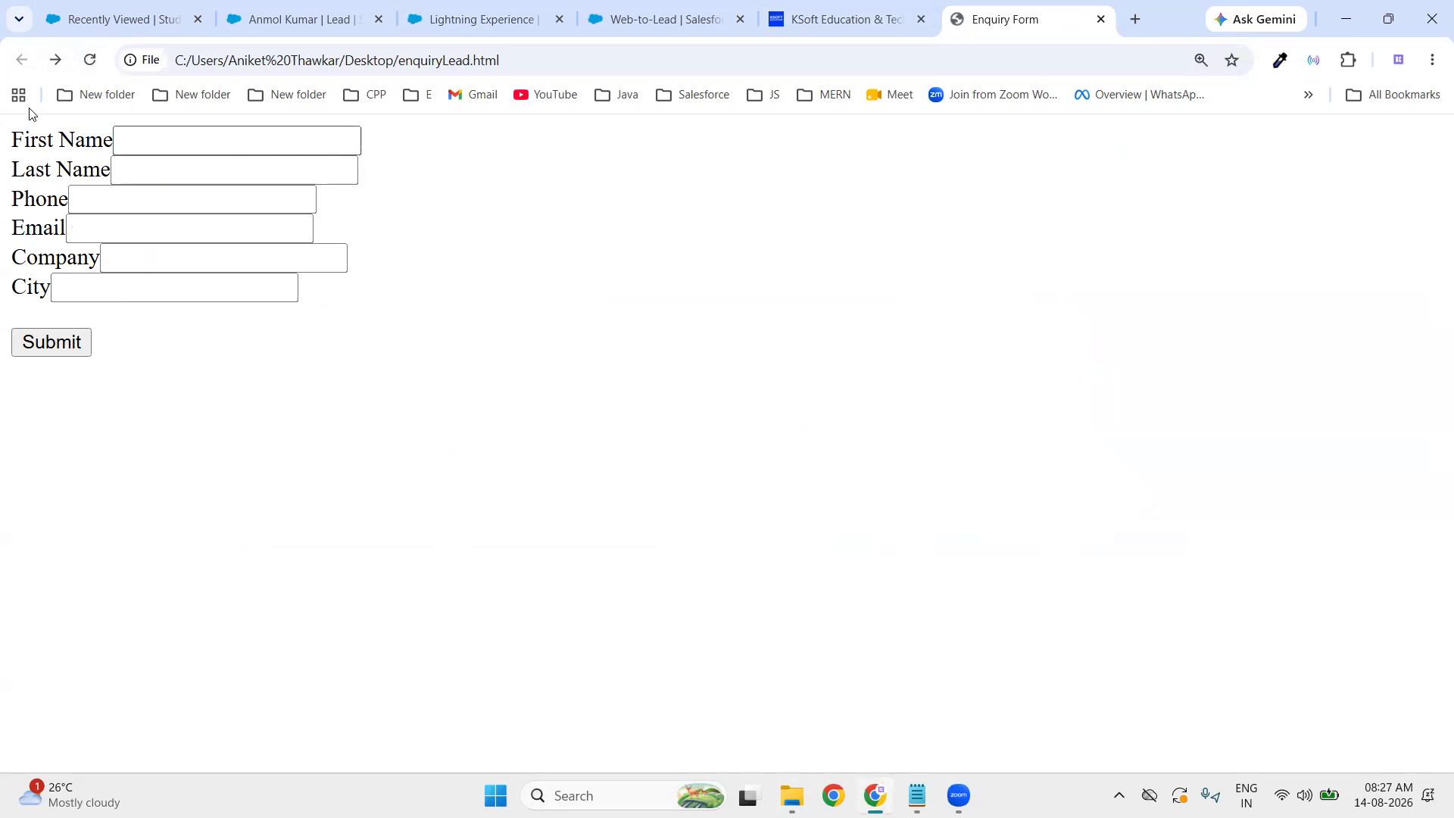
- Enter the new lead's first name, last name and phone number in the form
left_click(226, 148)
left_click(226, 148)
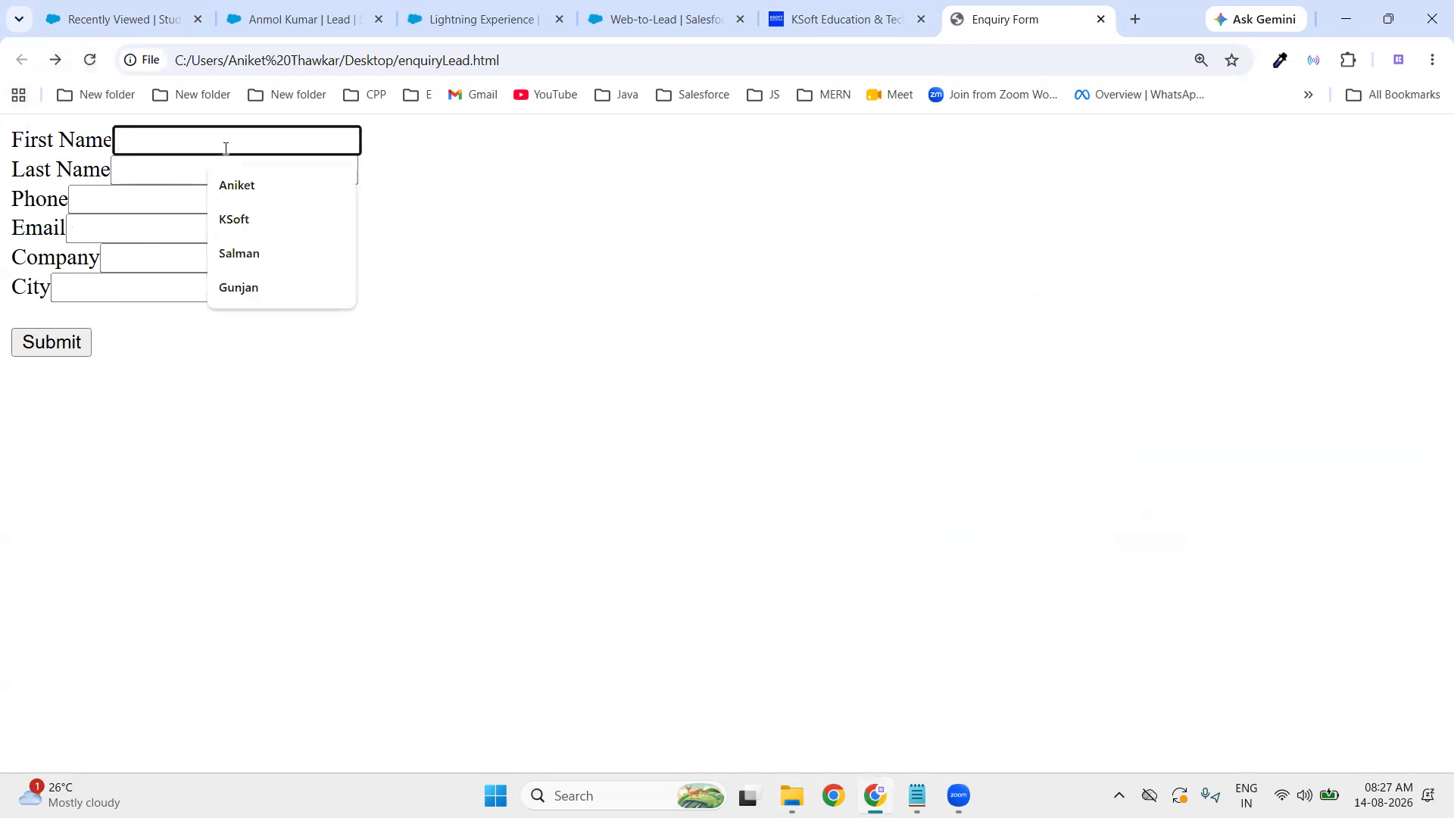
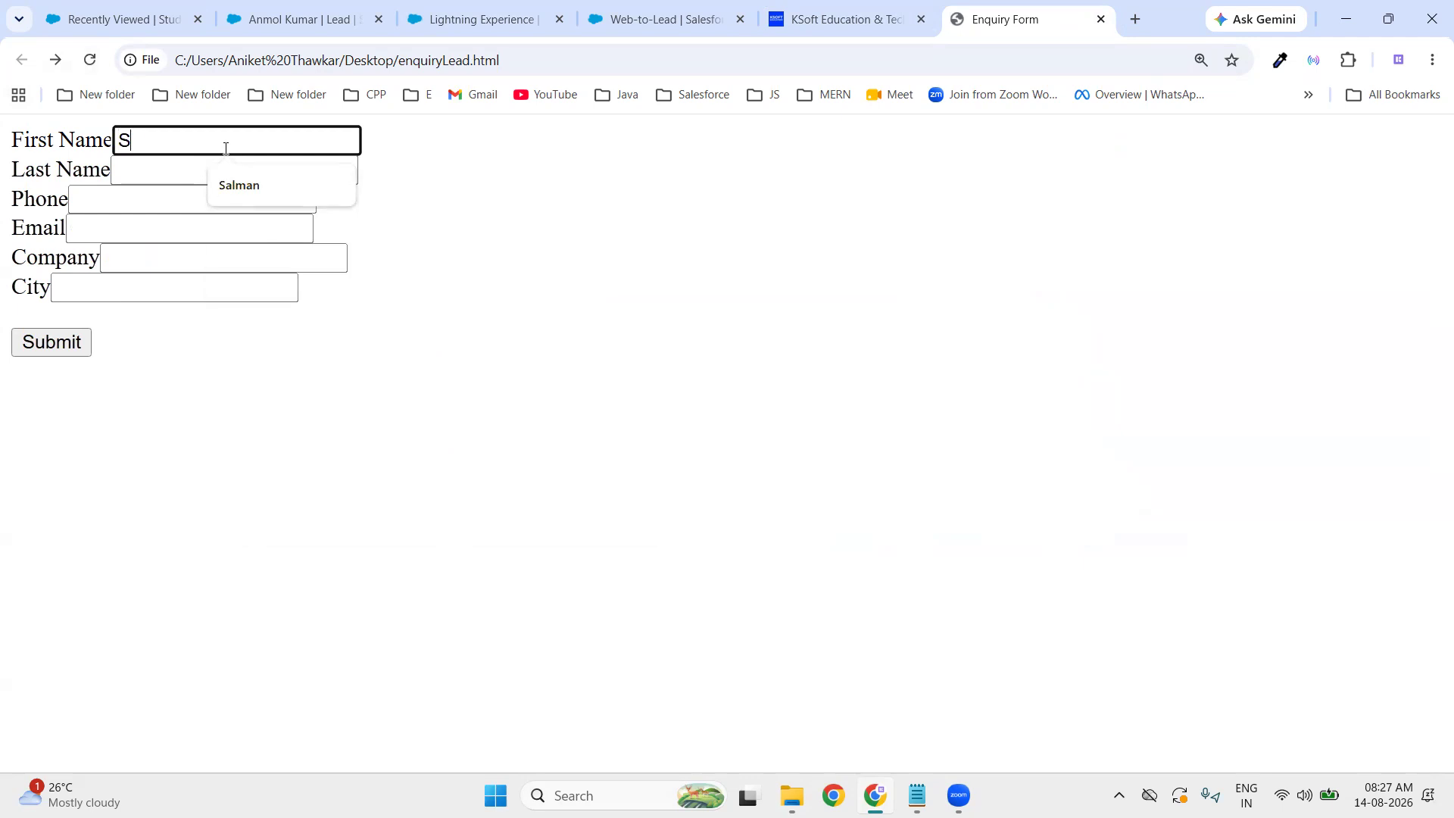
left_click(161, 178)
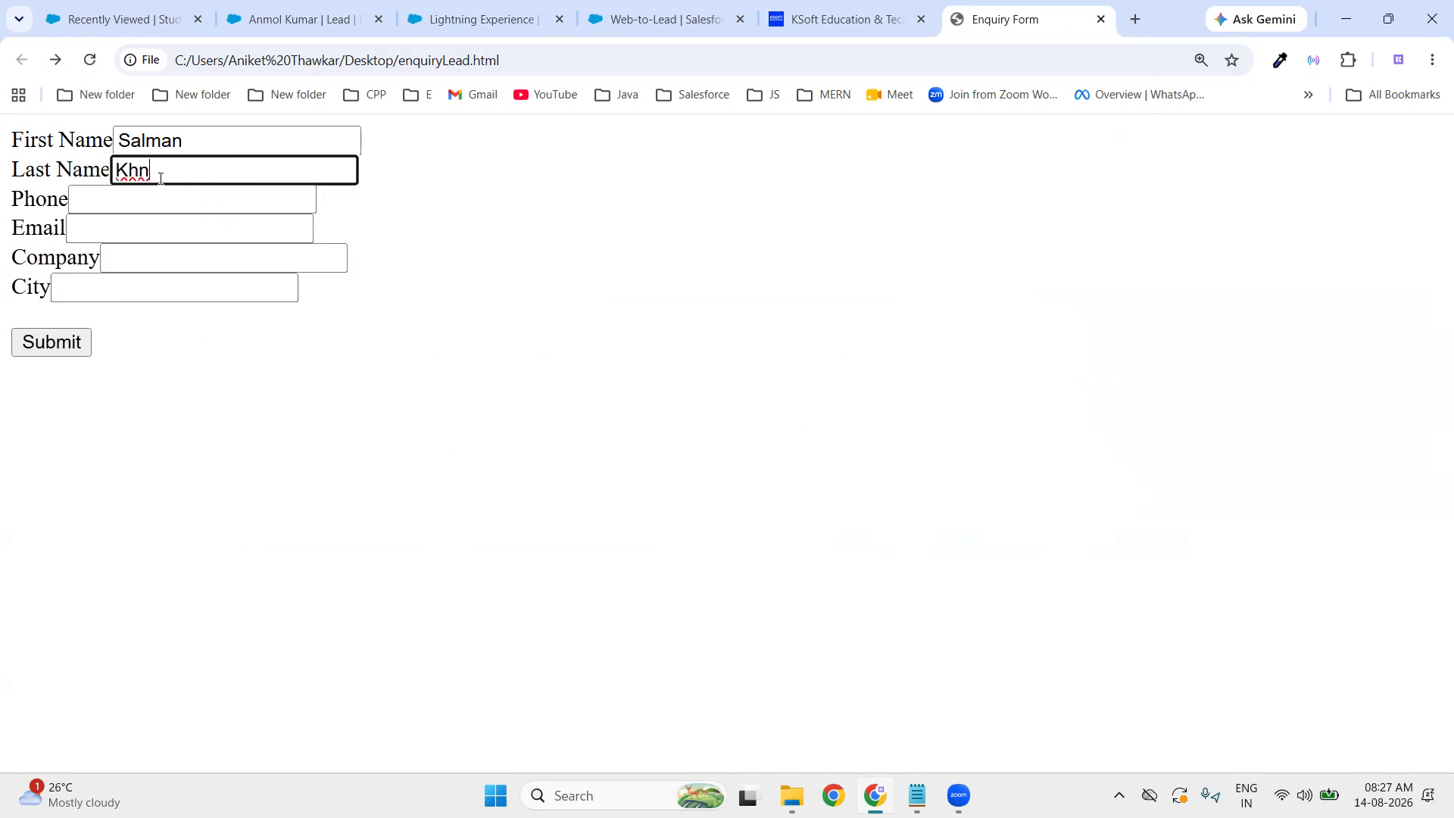
left_click(235, 202)
type("7545")
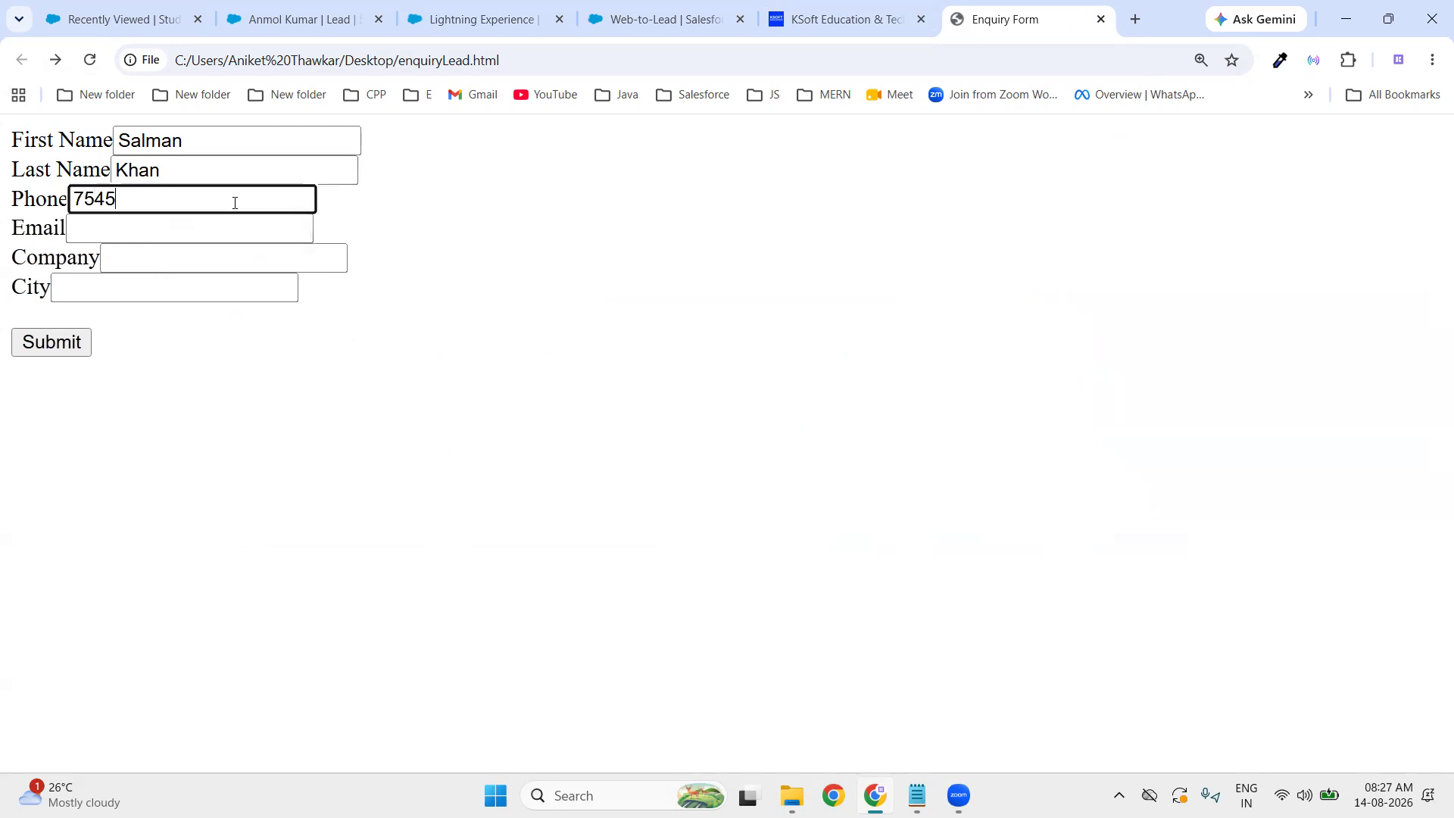
- Fill in the lead's email, company ABC and city Nagpur, then submit the enquiry
left_click(221, 232)
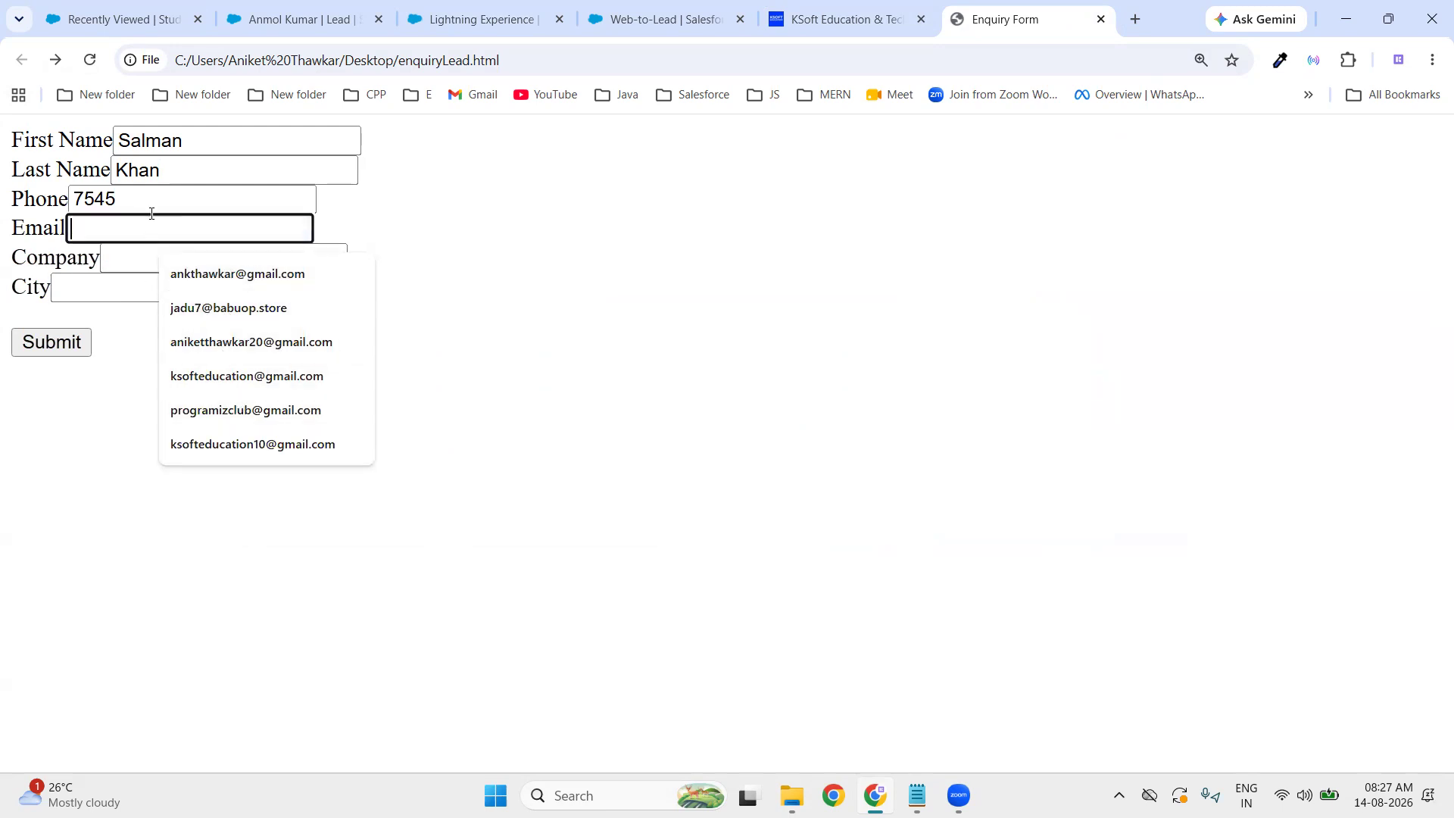
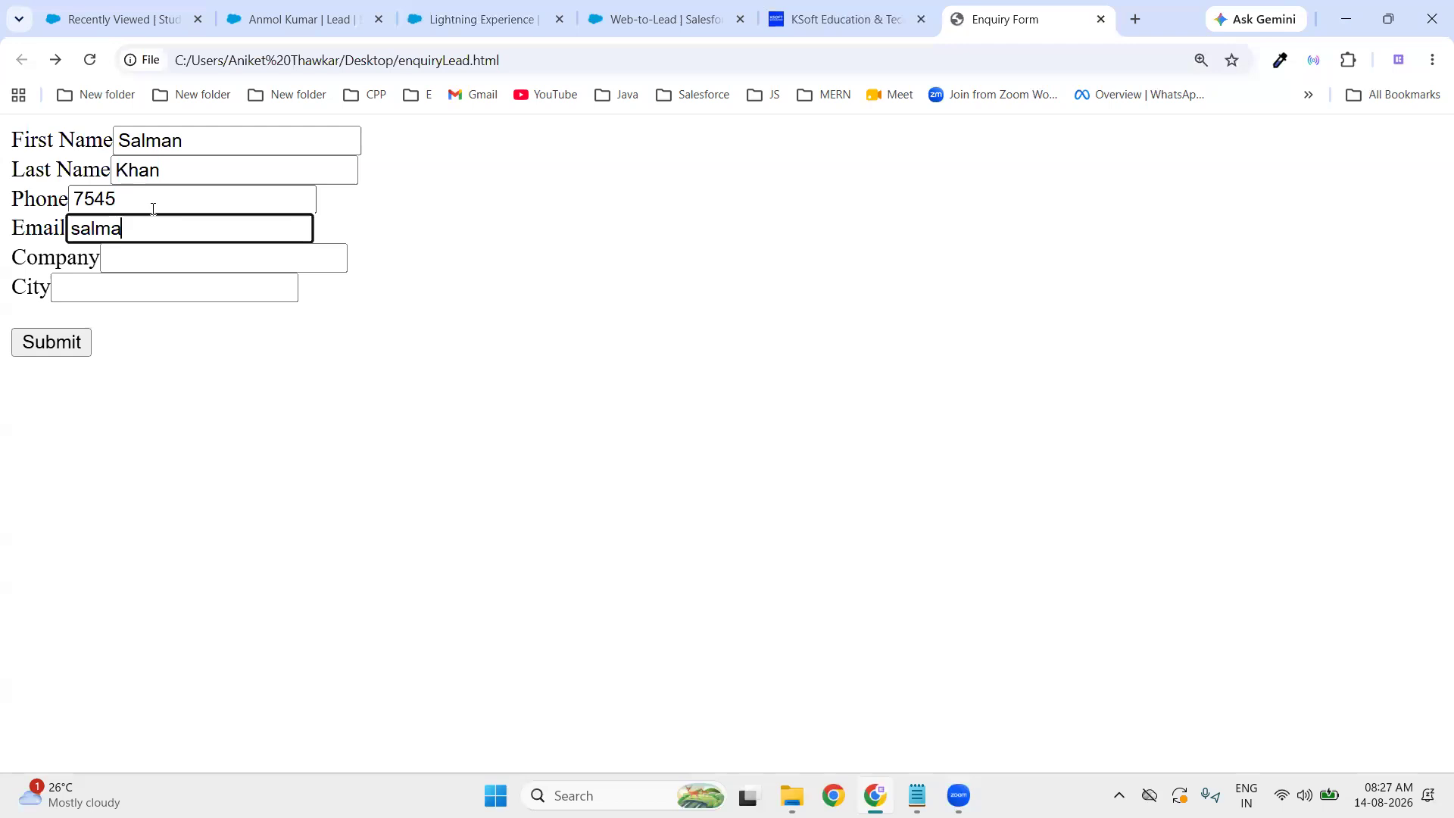
left_click(152, 258)
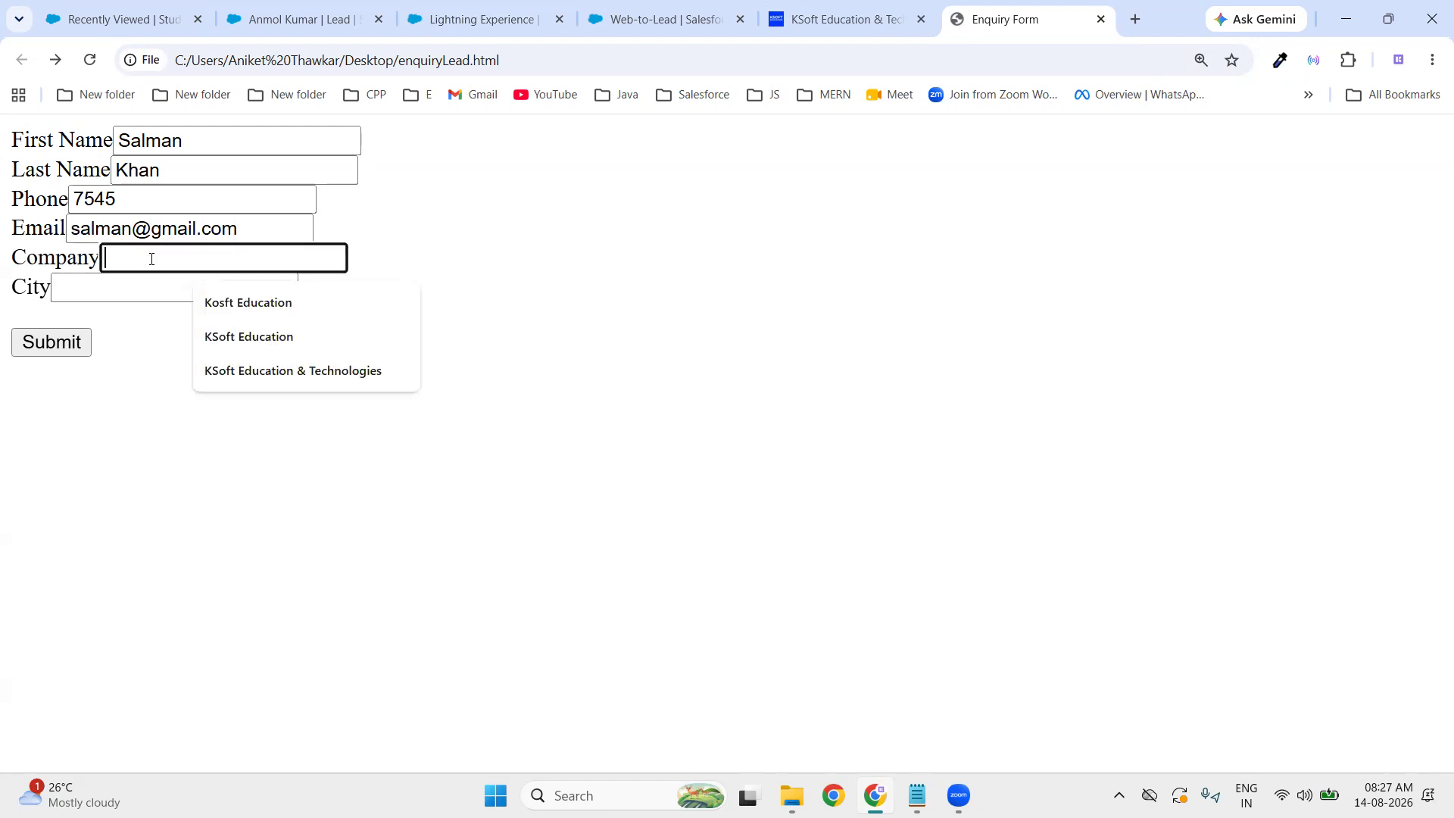
type("ABC")
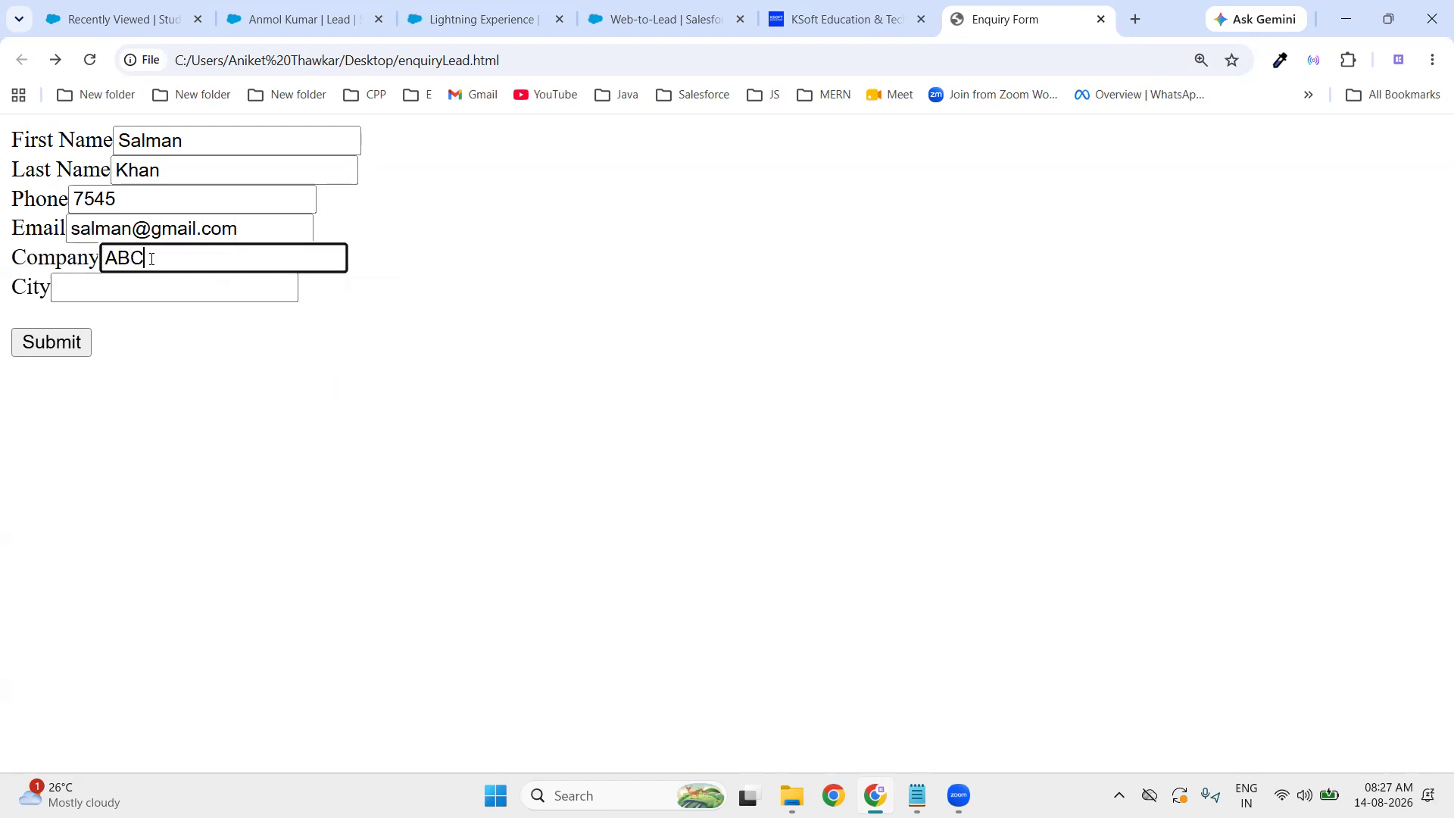
left_click(139, 293)
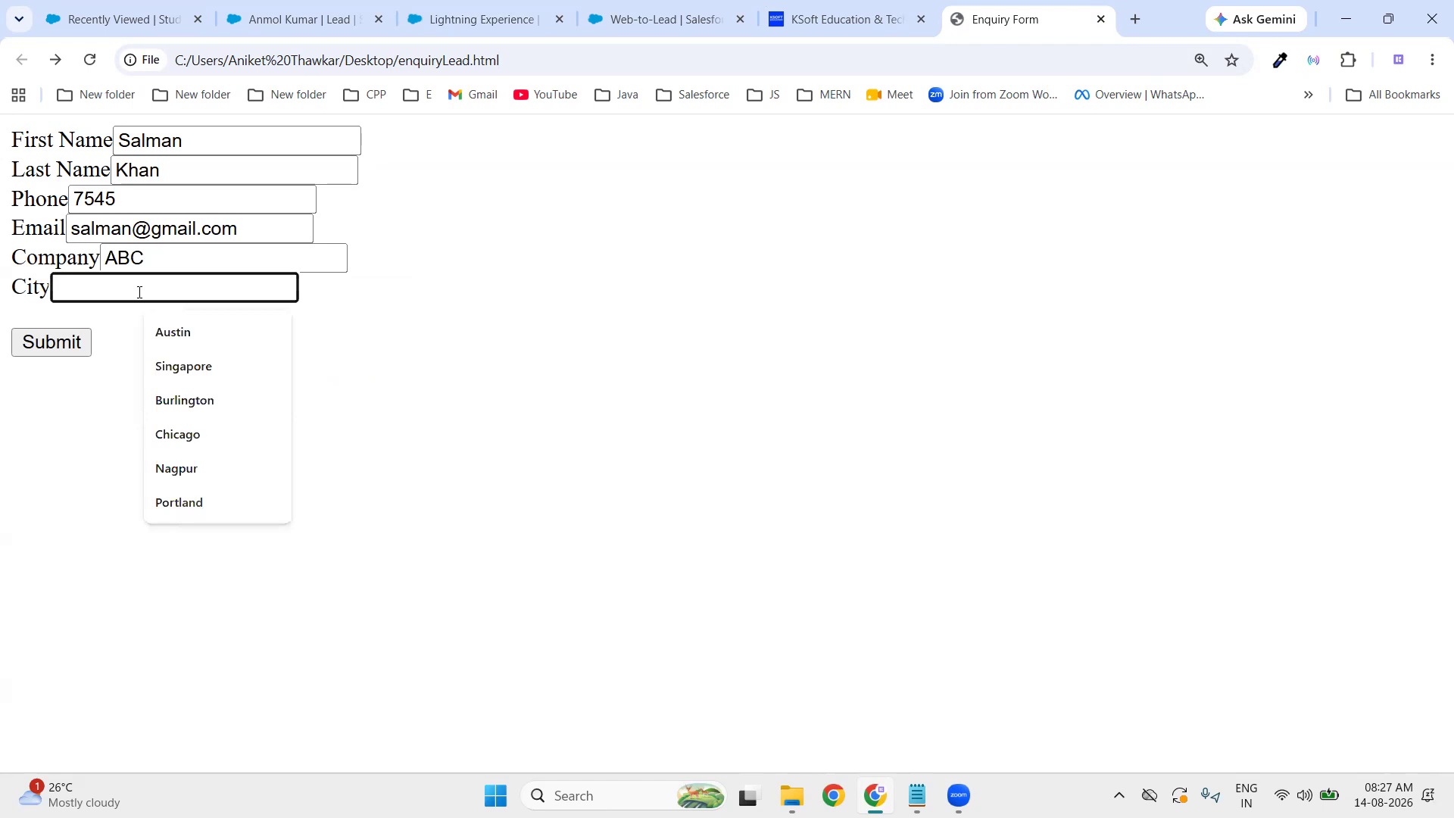
type("Nagpur")
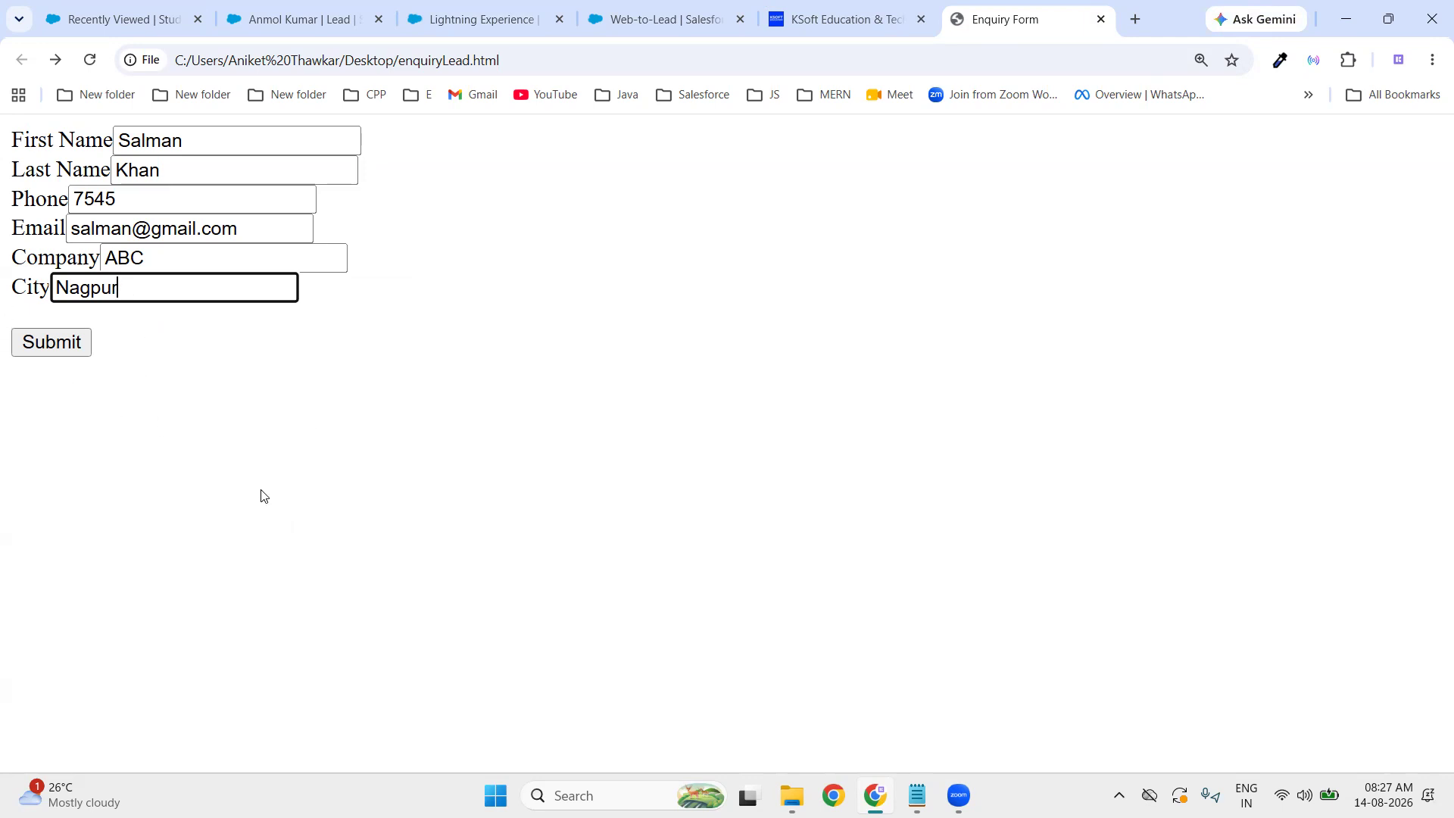
left_click(60, 348)
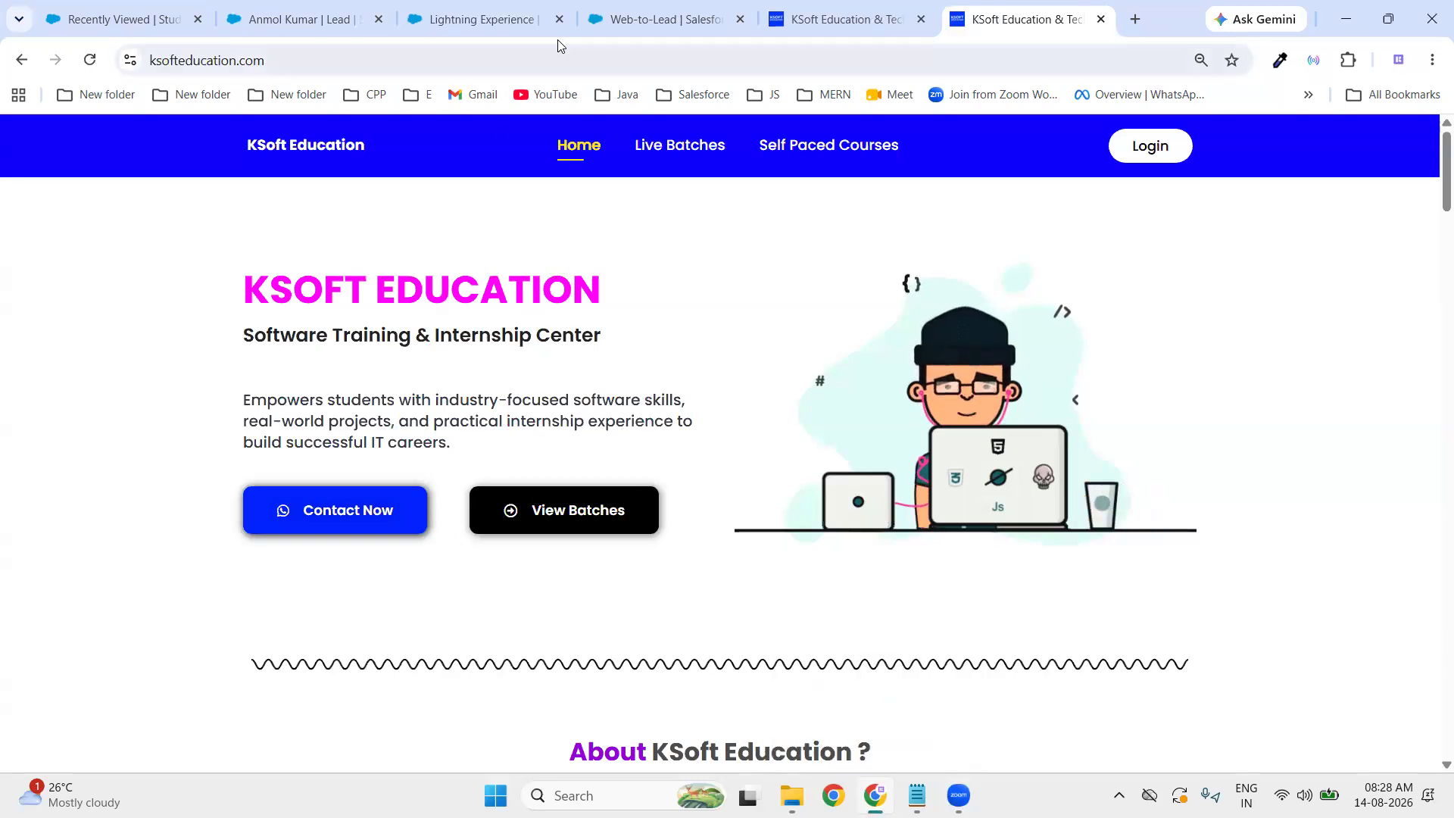
- Back in Salesforce, show the Leads list with the All Open Leads view
left_click(499, 23)
left_click(307, 28)
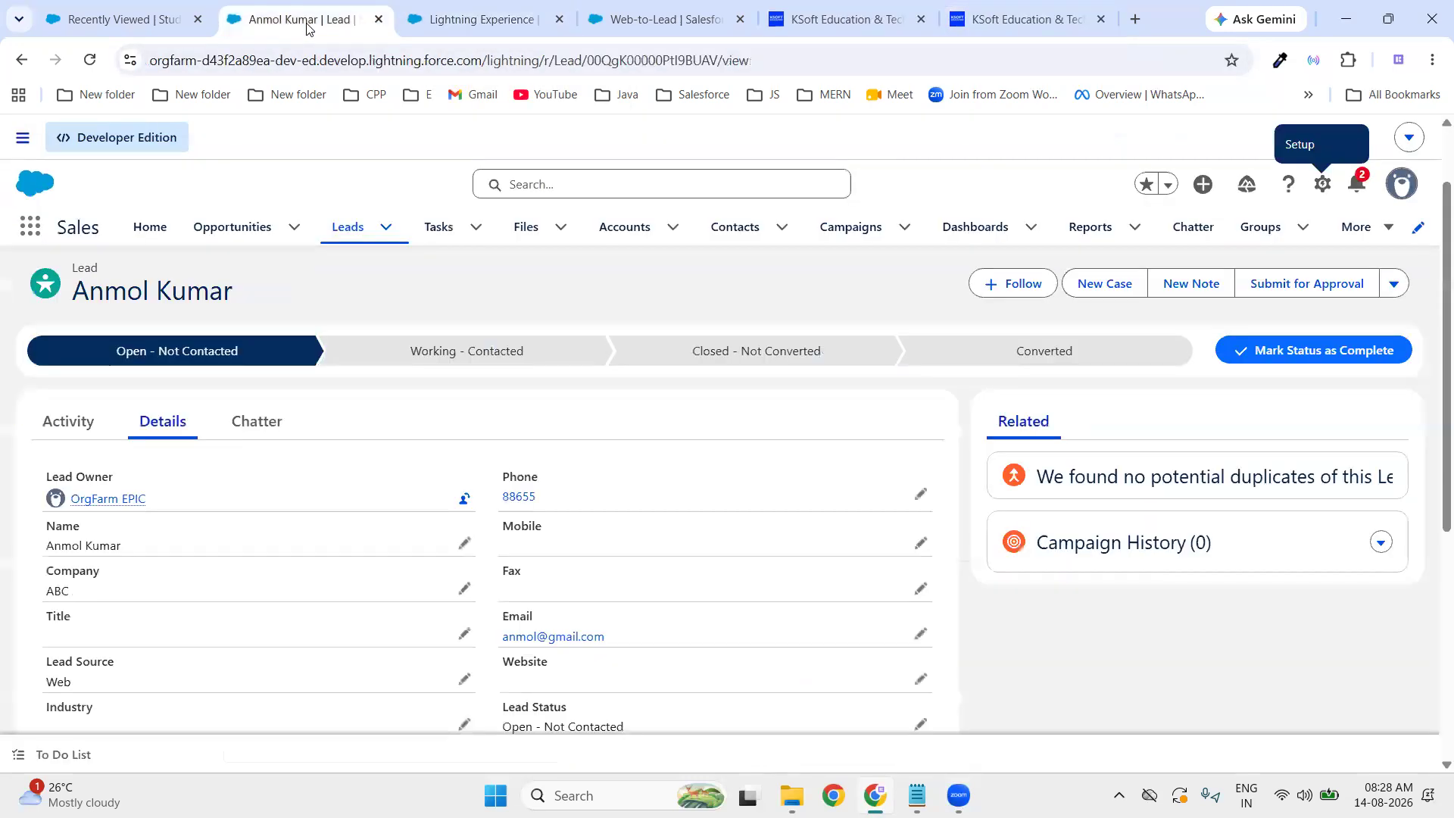
left_click(340, 226)
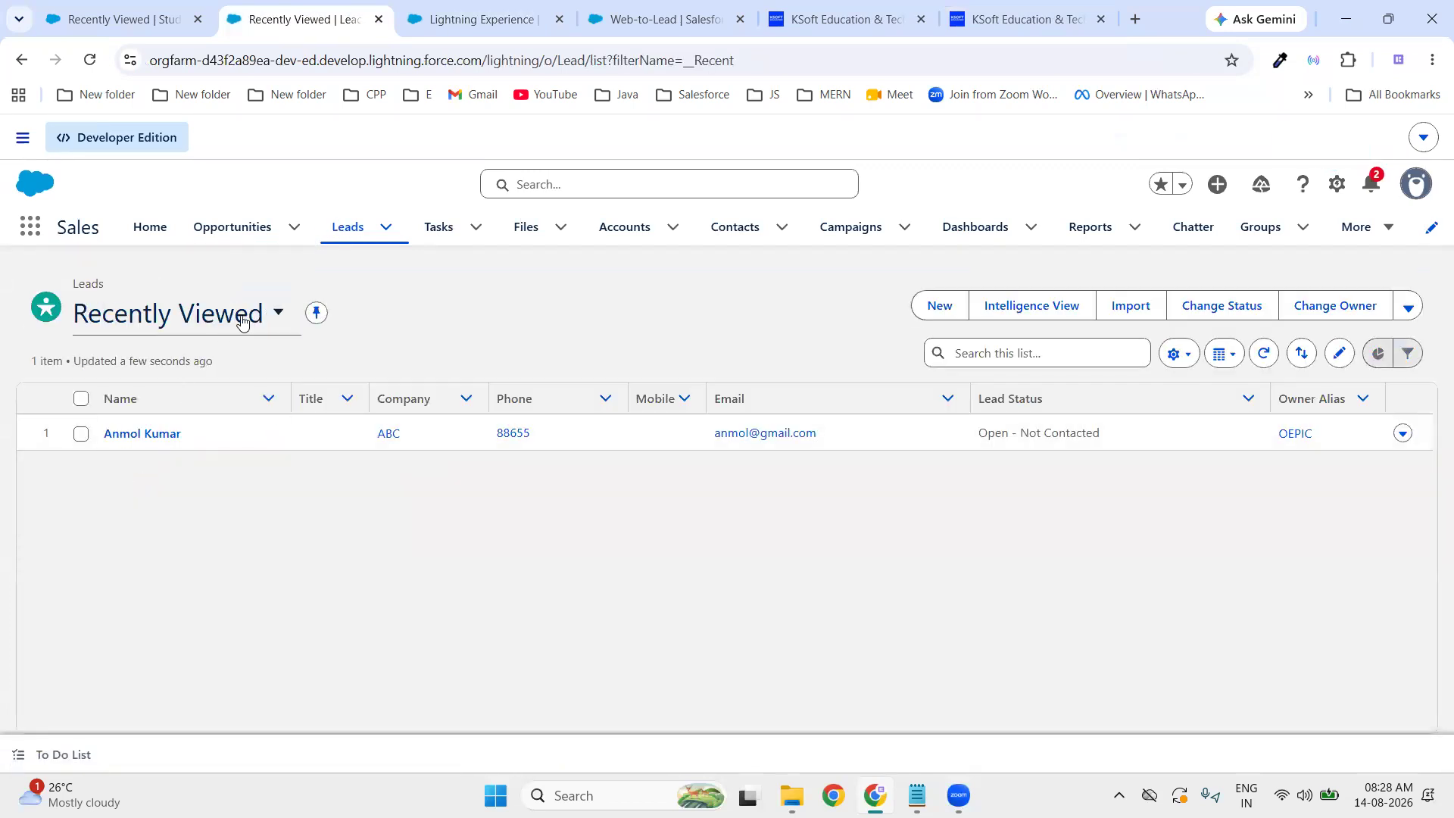
left_click(278, 313)
left_click(159, 434)
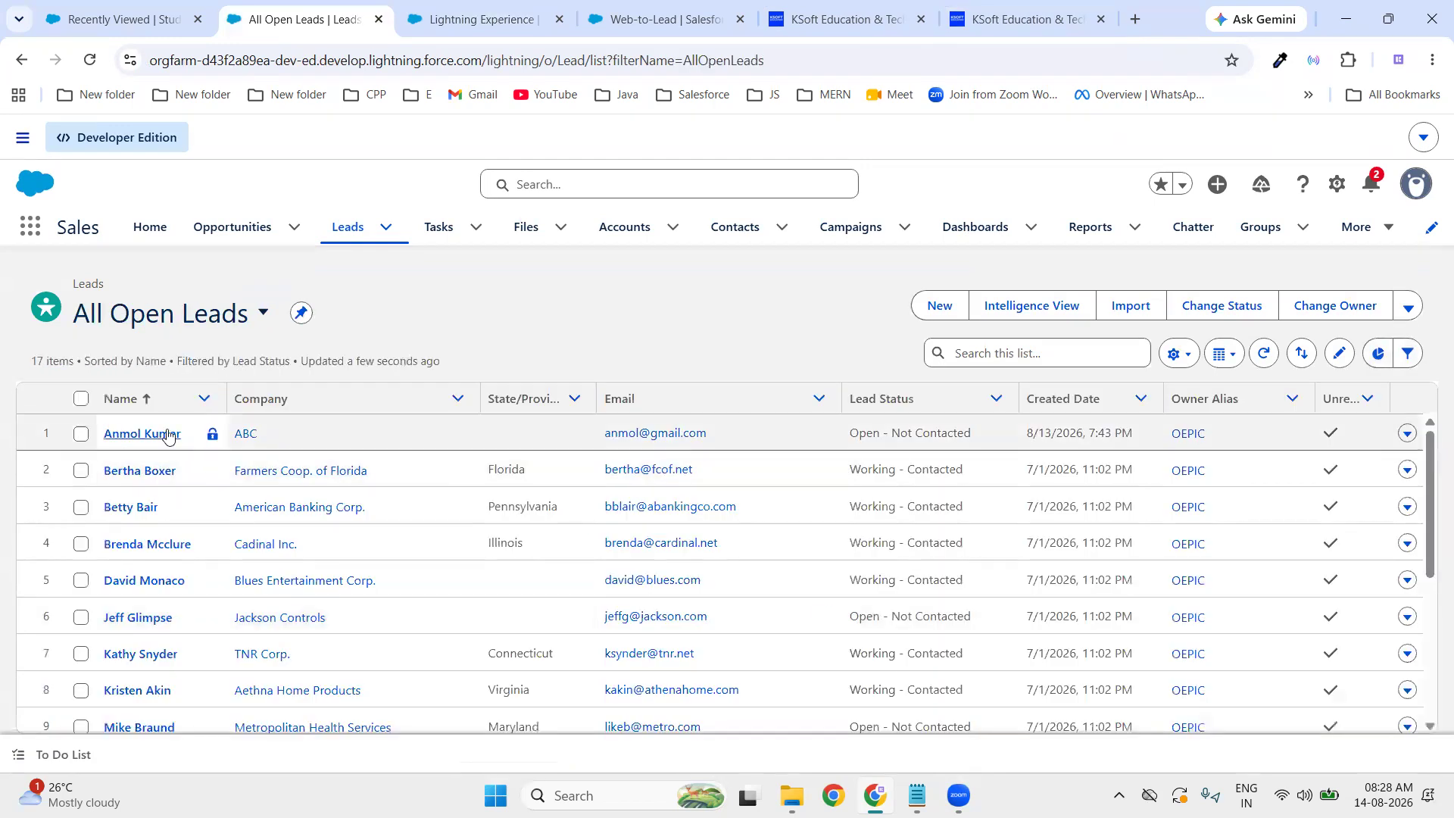
- Open the new ABC lead's Details and confirm its owner is Nagpur Sales Queue
scroll(185, 644, "down", 4)
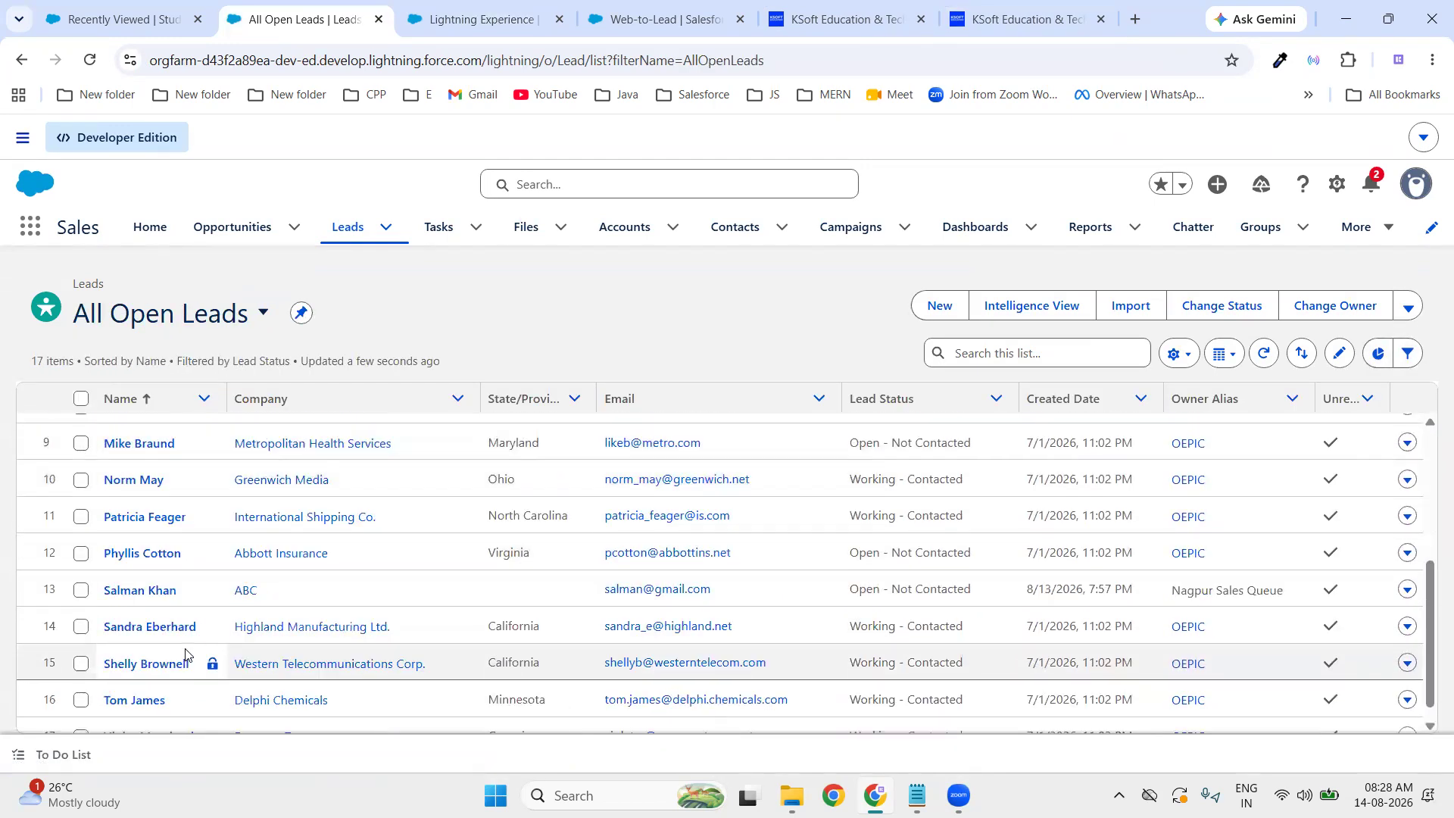
scroll(185, 654, "down", 1)
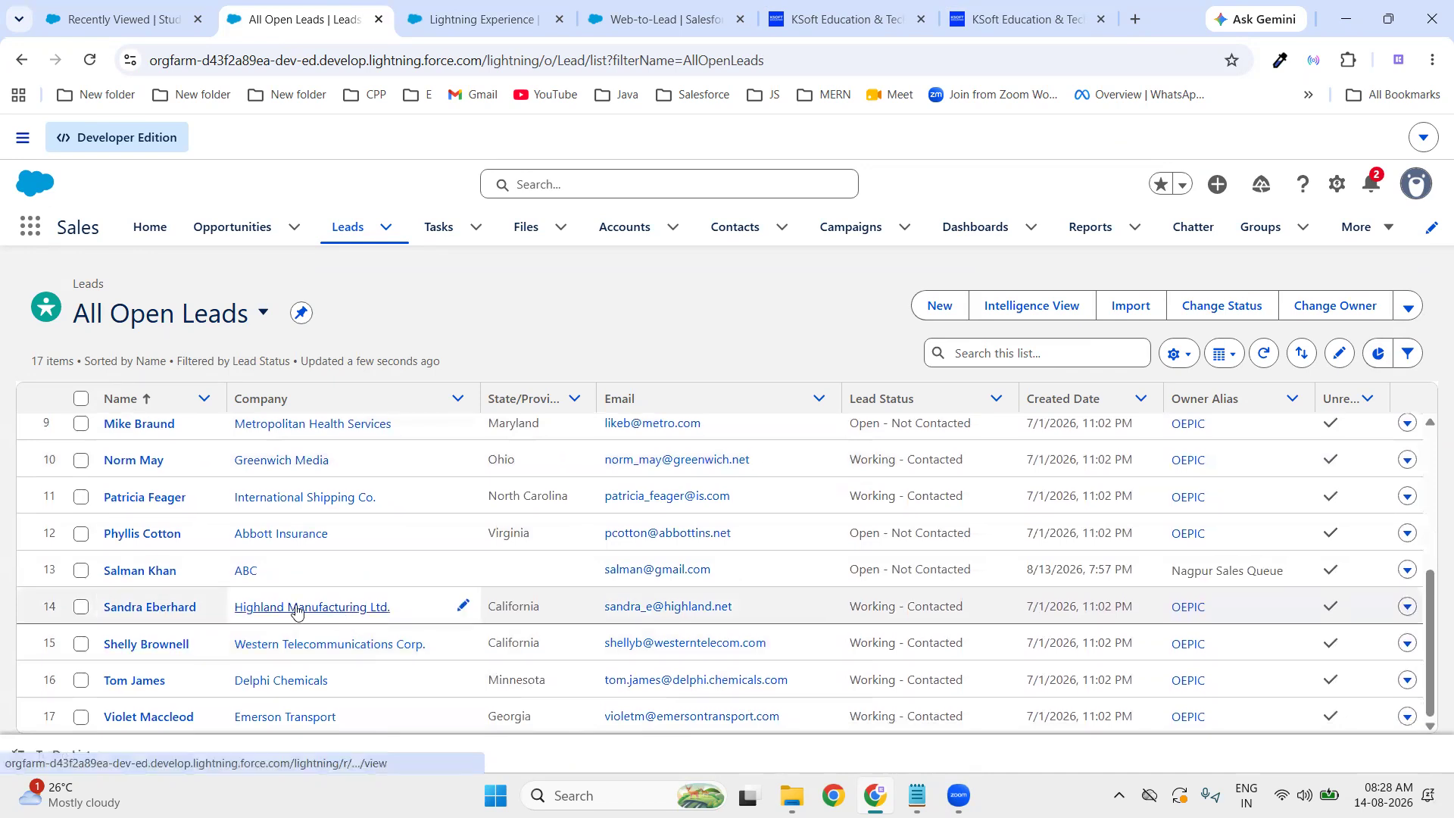
left_click(113, 573)
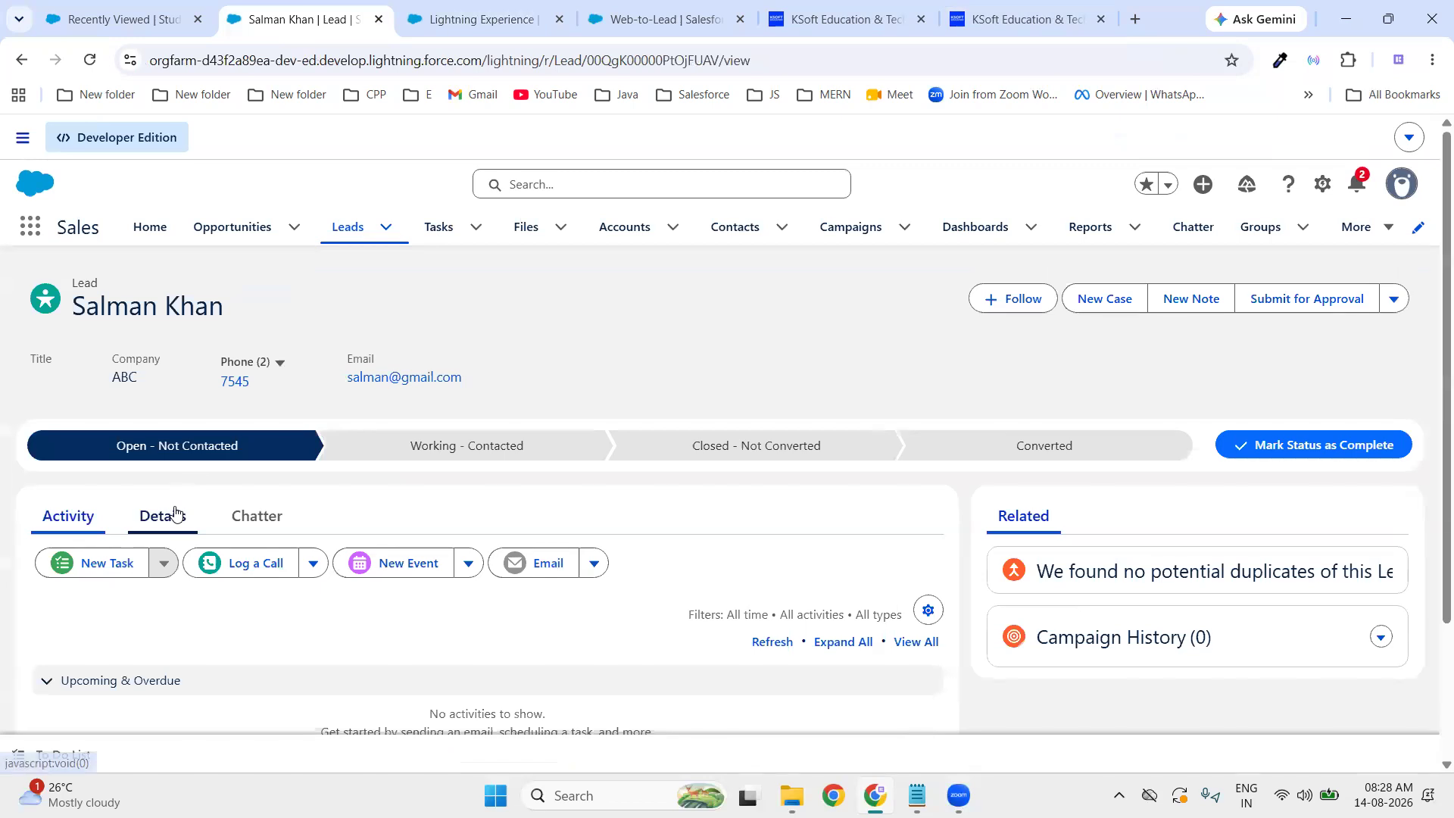
left_click(167, 515)
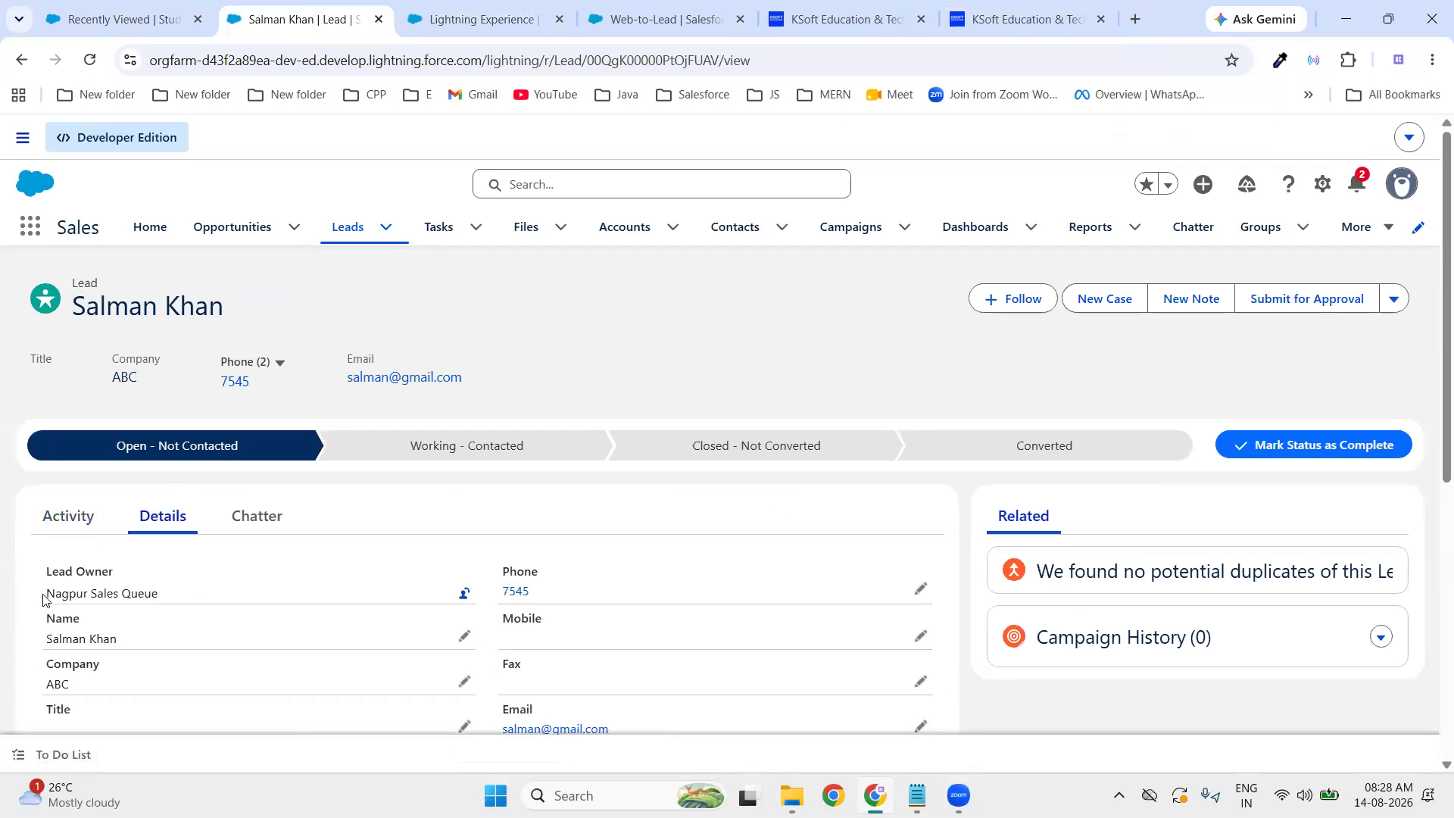
left_click_drag(43, 600, 186, 606)
left_click(826, 371)
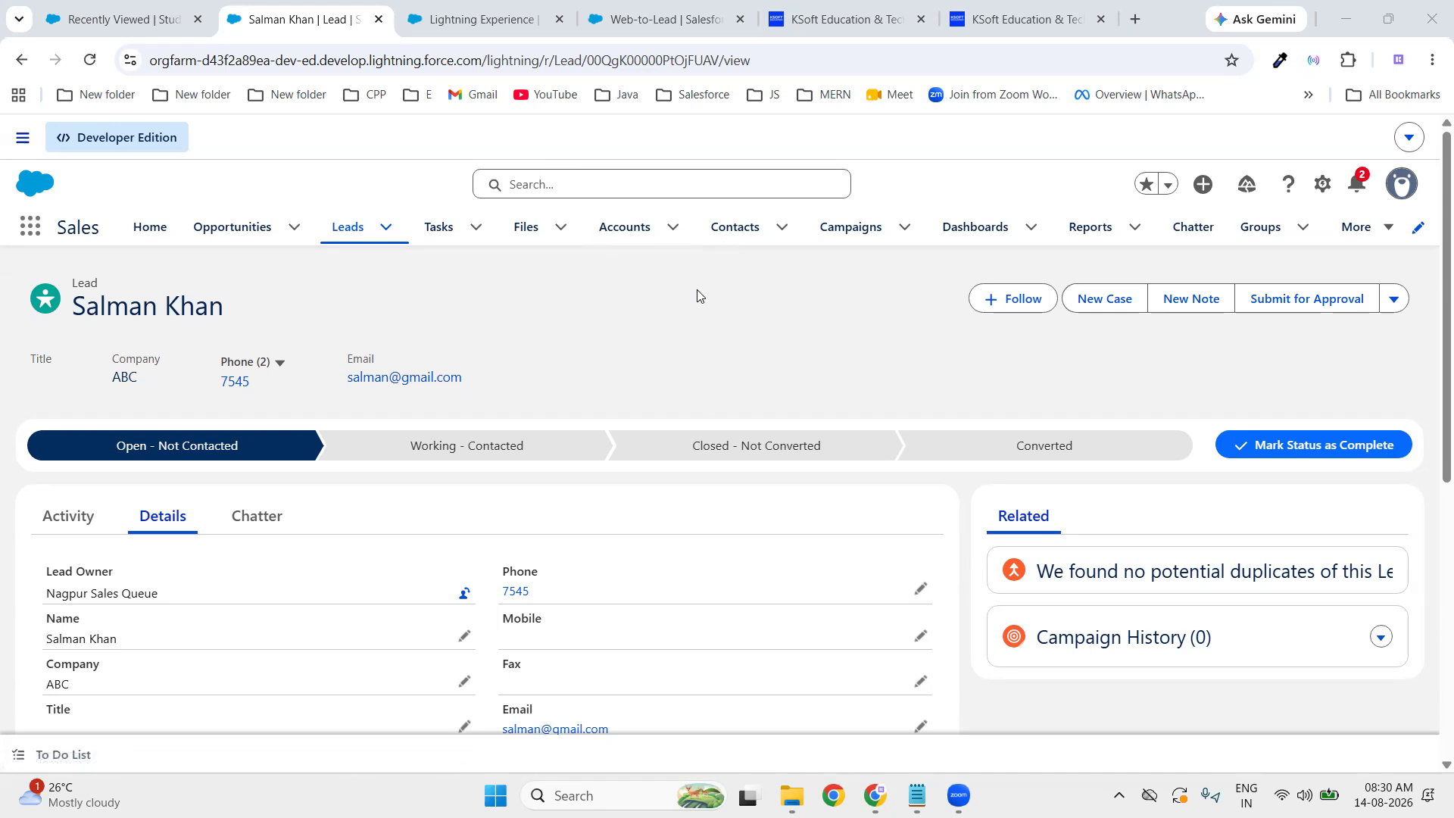
- Review the Lead Assignment notes, highlighting the words User and Queue
left_click(917, 796)
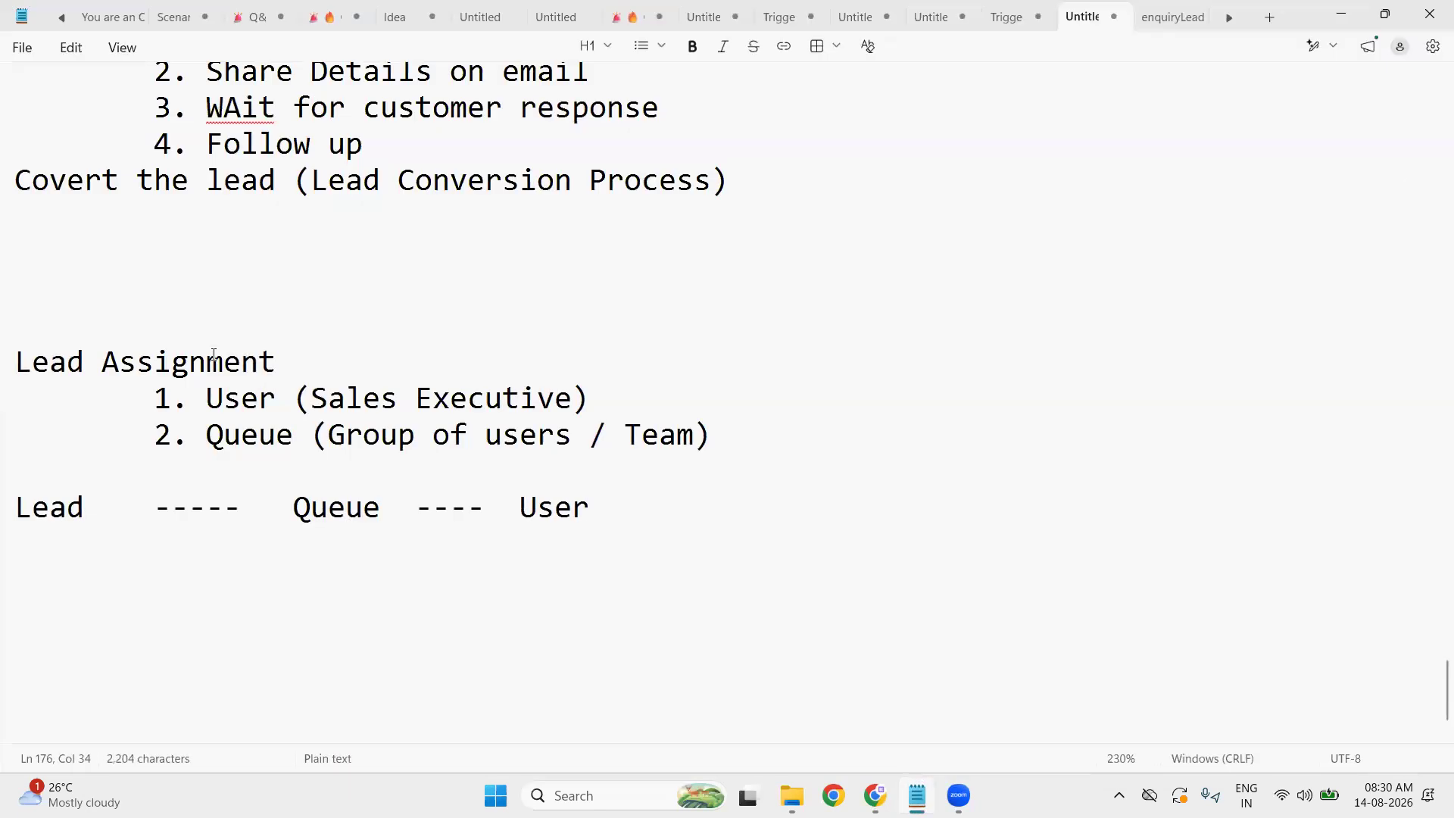
scroll(228, 368, "up", 1)
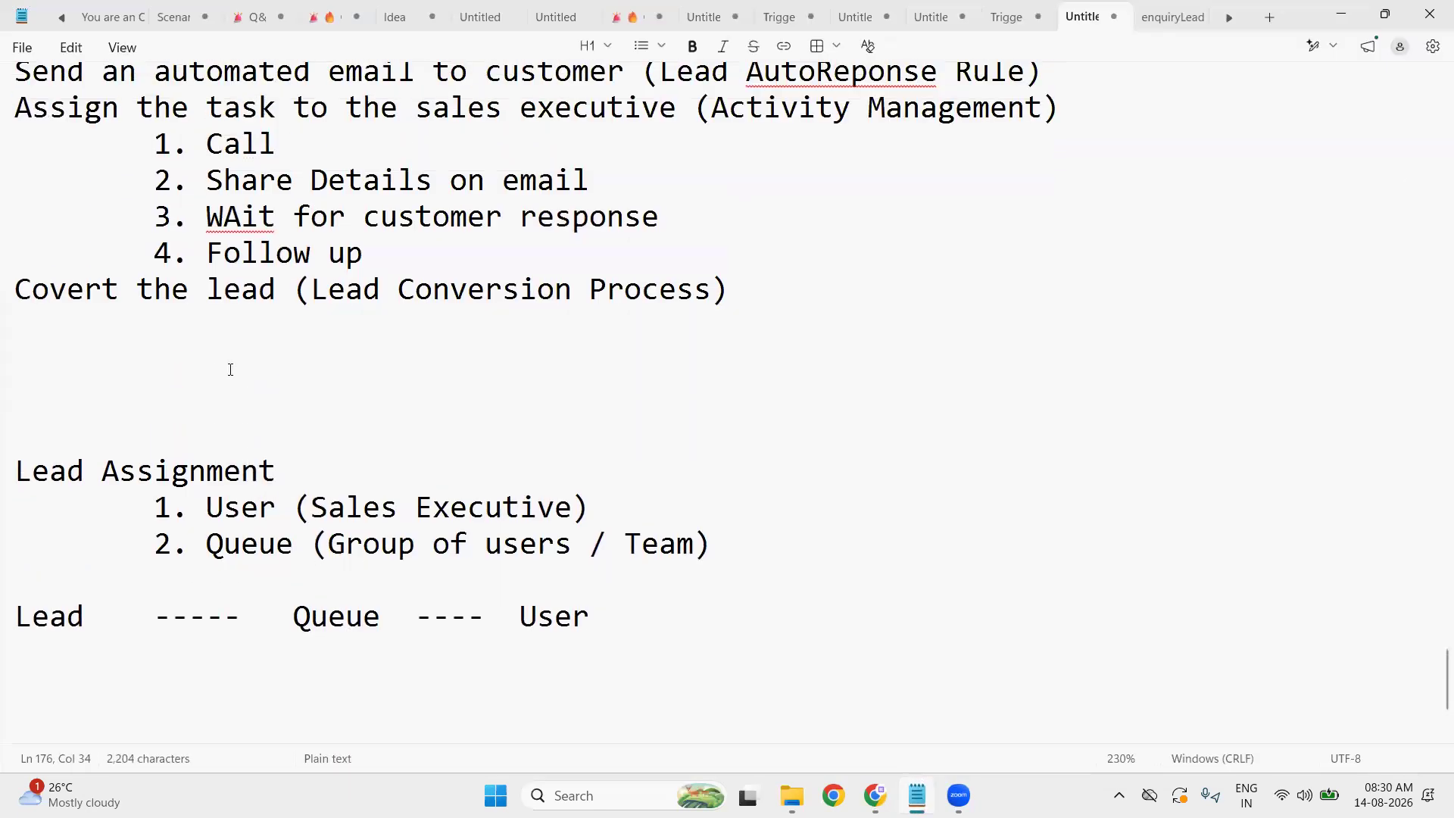
double_click(238, 506)
double_click(246, 542)
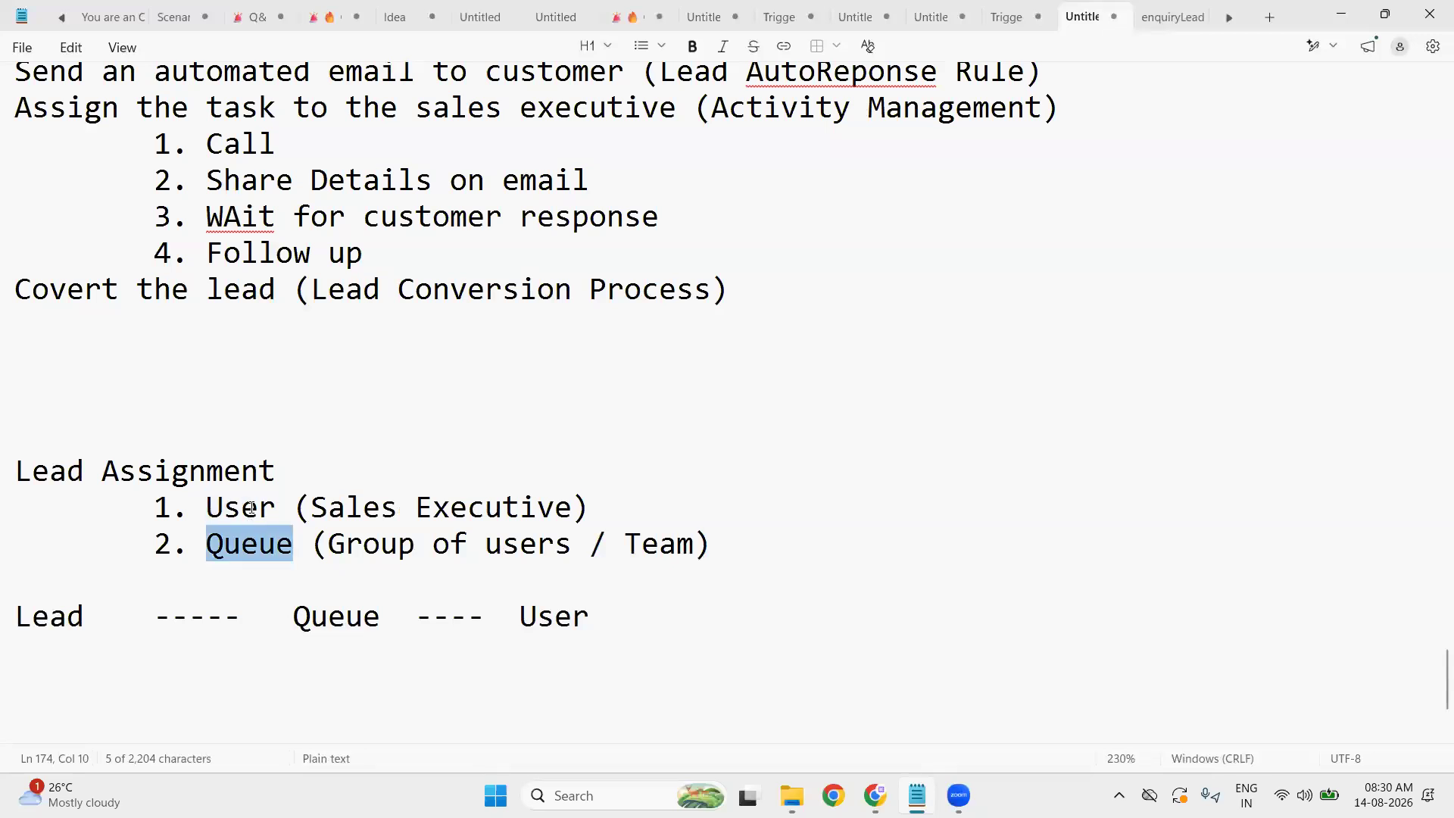
double_click(252, 506)
double_click(253, 546)
left_click(753, 545)
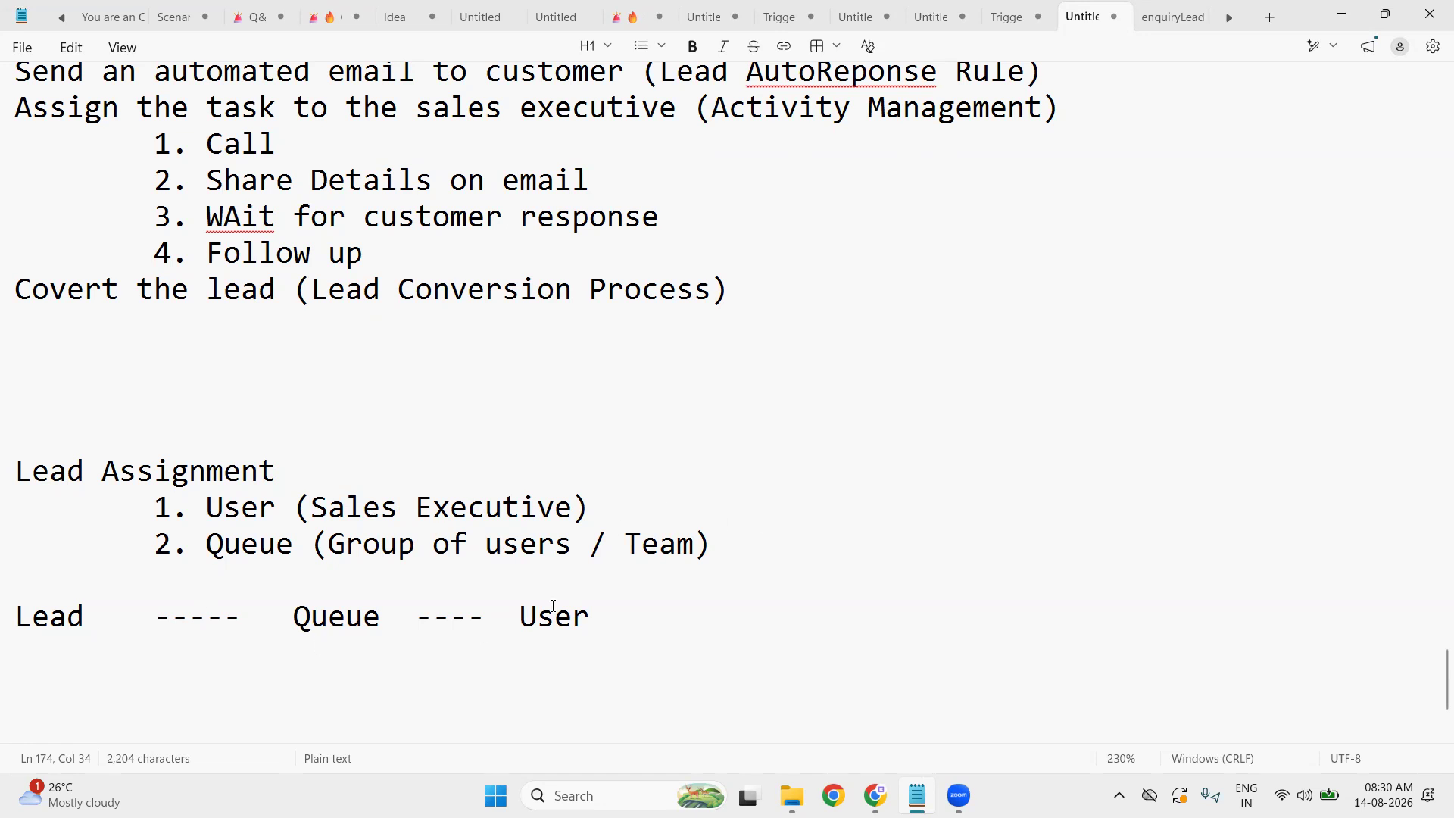
- Add a new line reading 'Lead AutoResponse Rule' below the Lead–Queue–User line
left_click(639, 619)
key("Return")
key("Return")
key("Return")
scroll(528, 530, "down", 1)
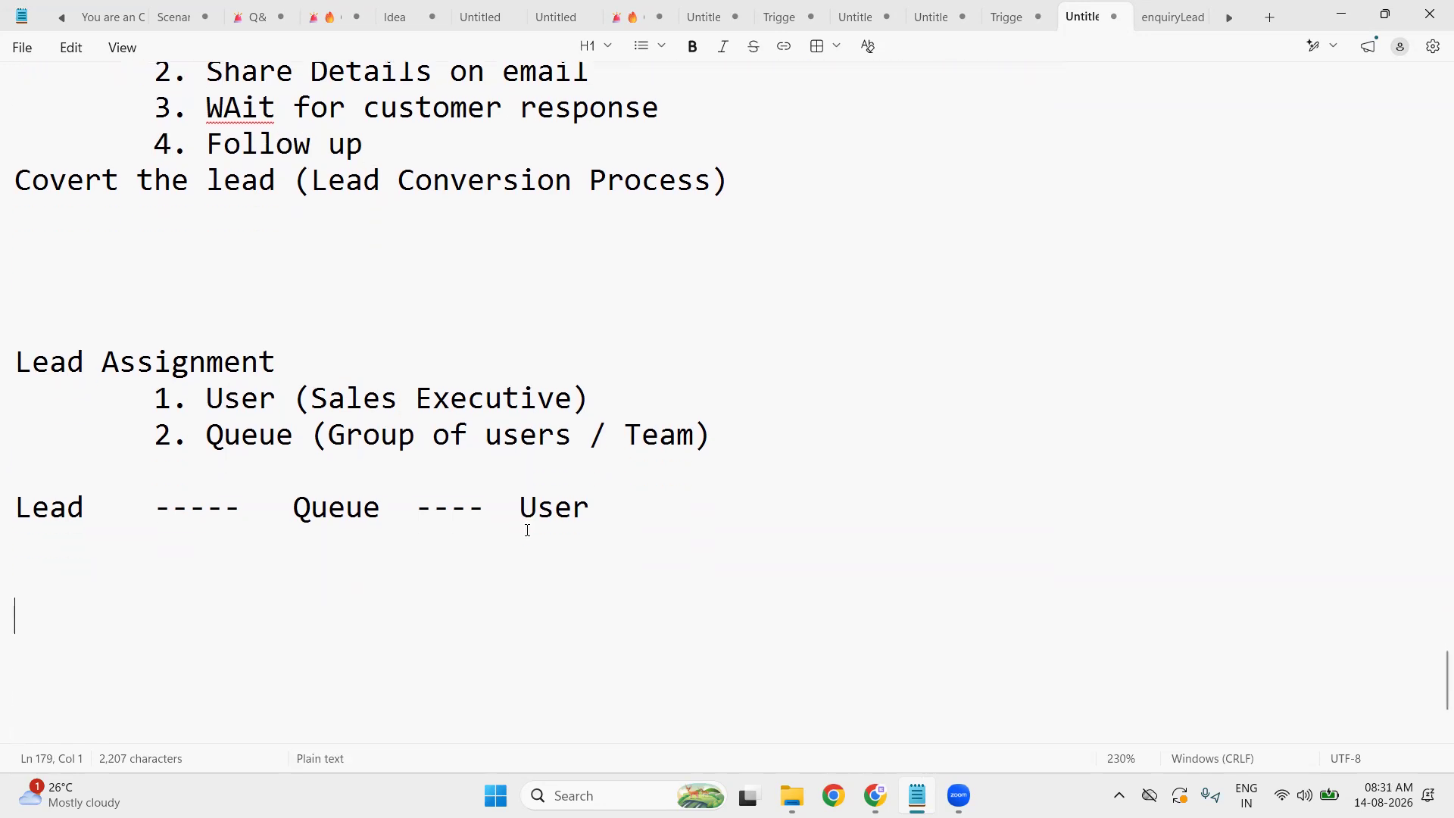
type("Lea")
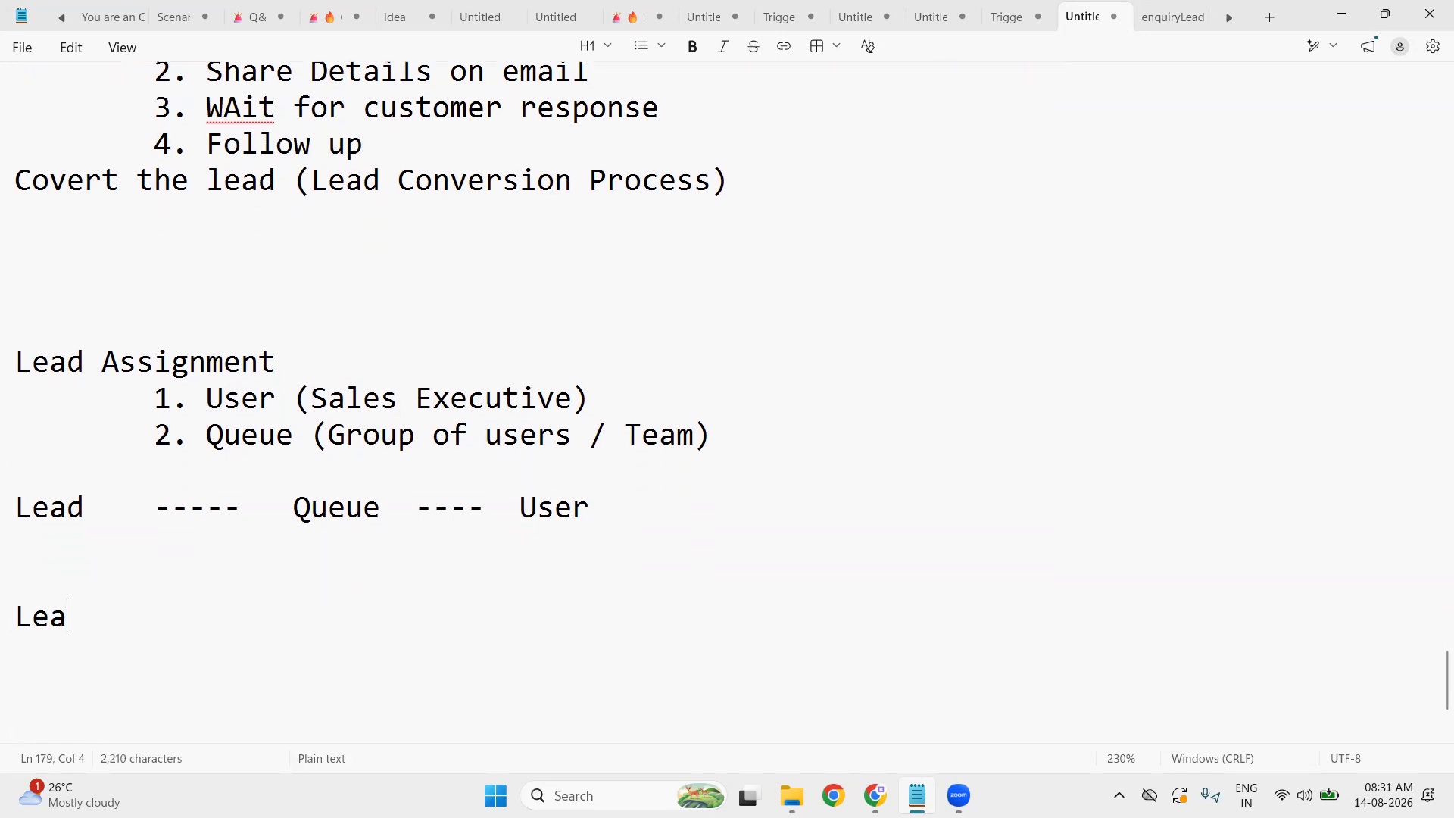
type("d AutoRespons")
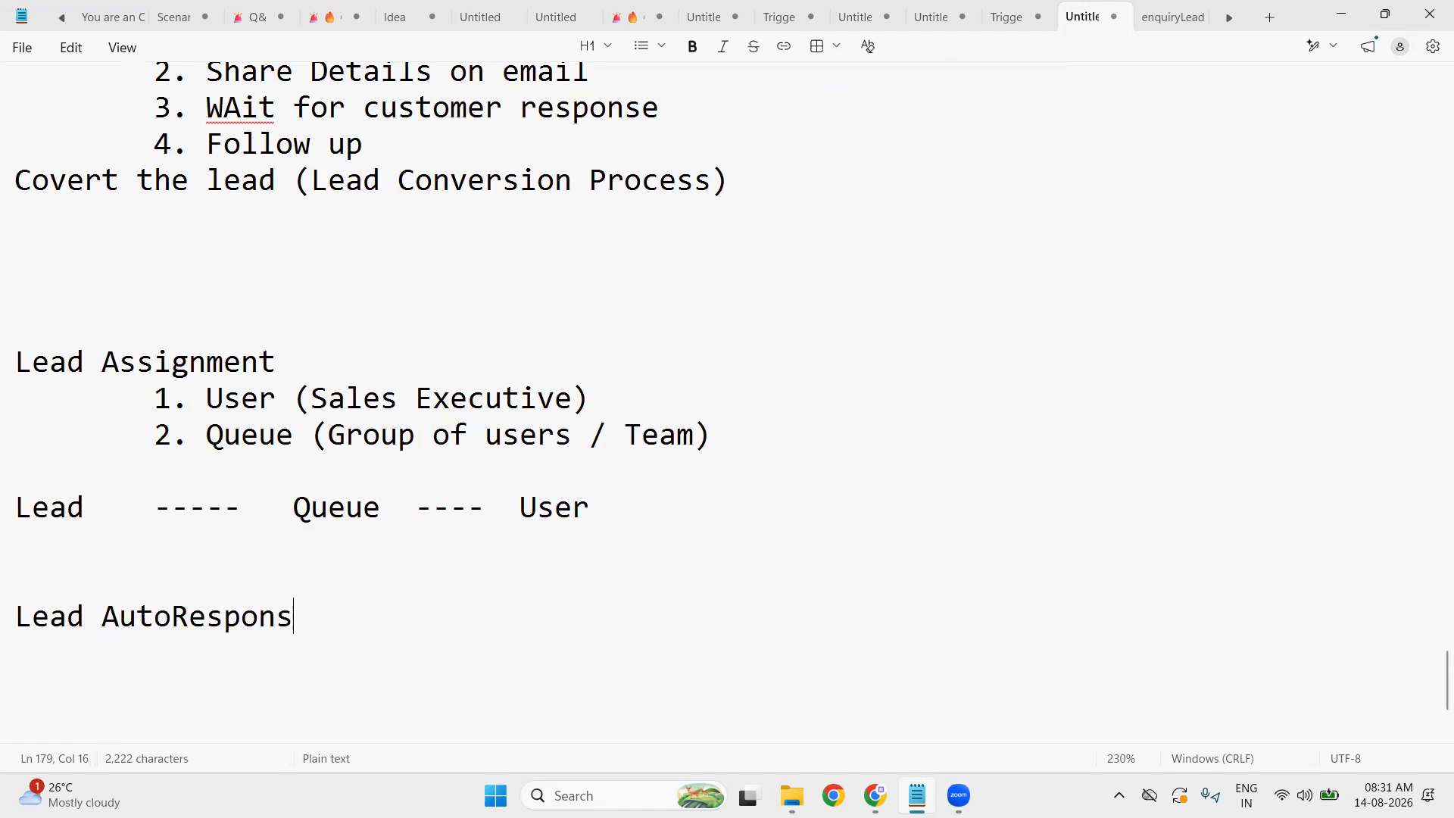
type("e Rule")
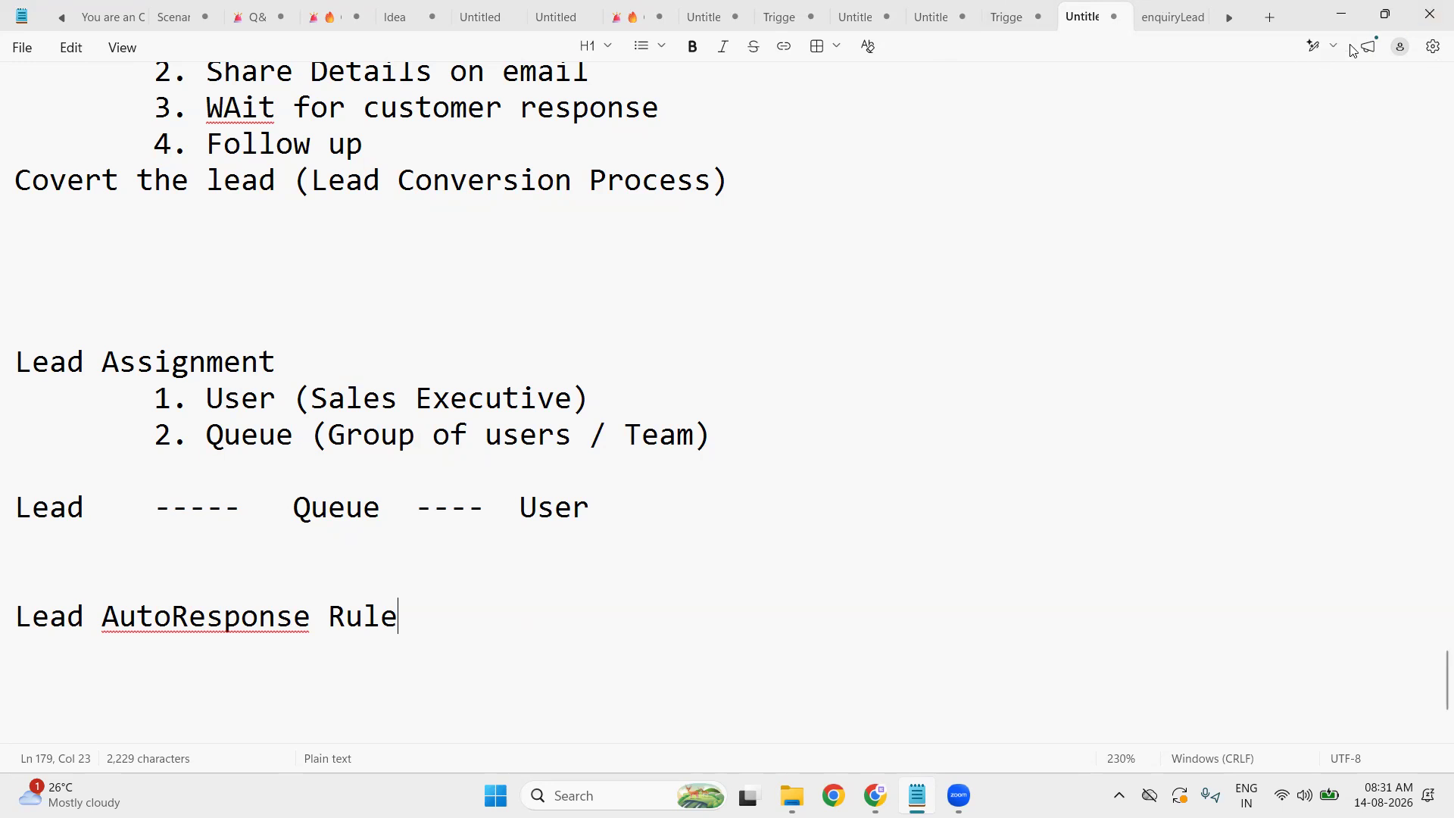
- Search Setup for 'auto-re' and open Lead Auto-Response Rules
left_click(1342, 22)
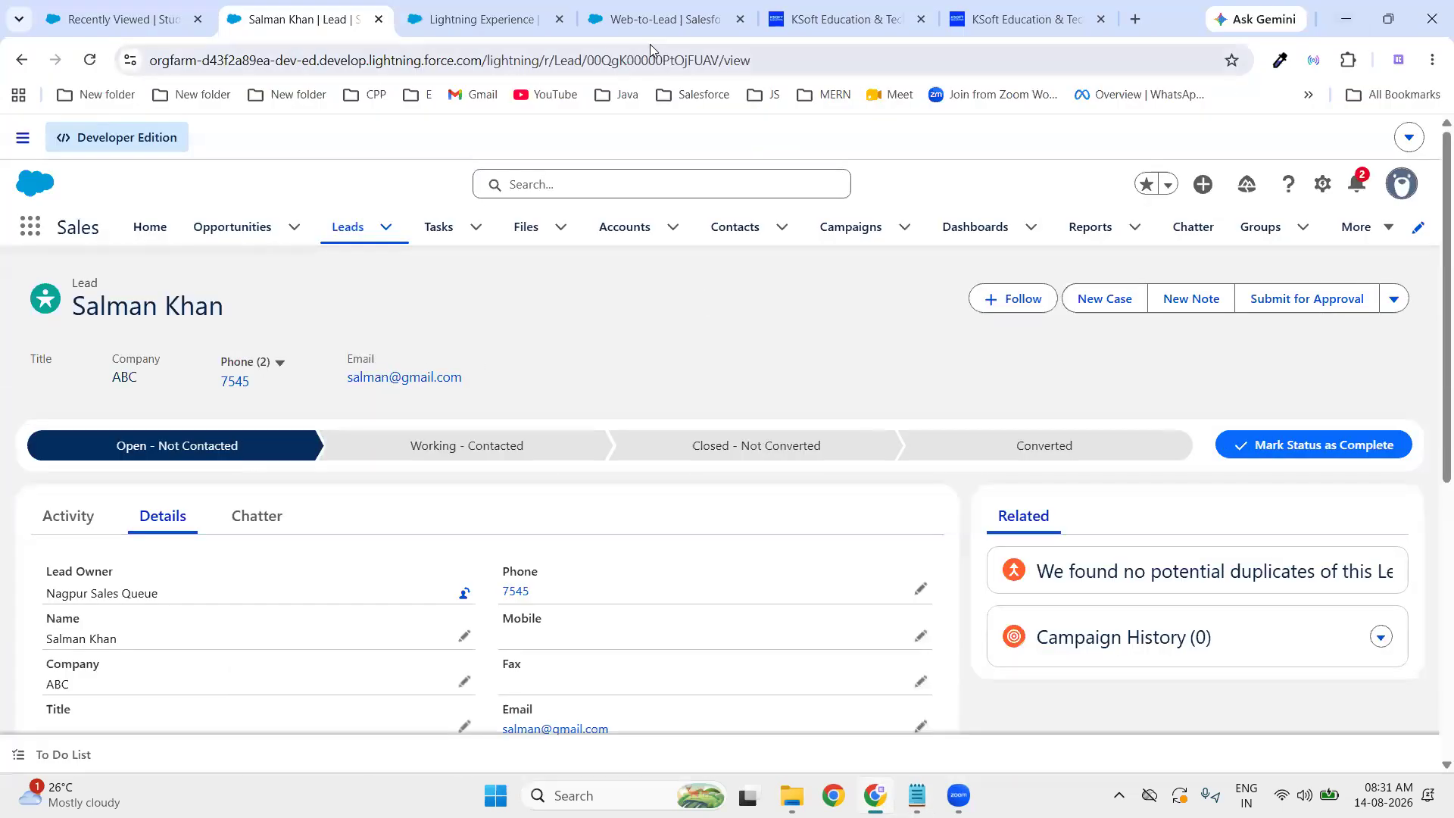
left_click(440, 22)
left_click_drag(102, 258, 2, 242)
key("BackSpace")
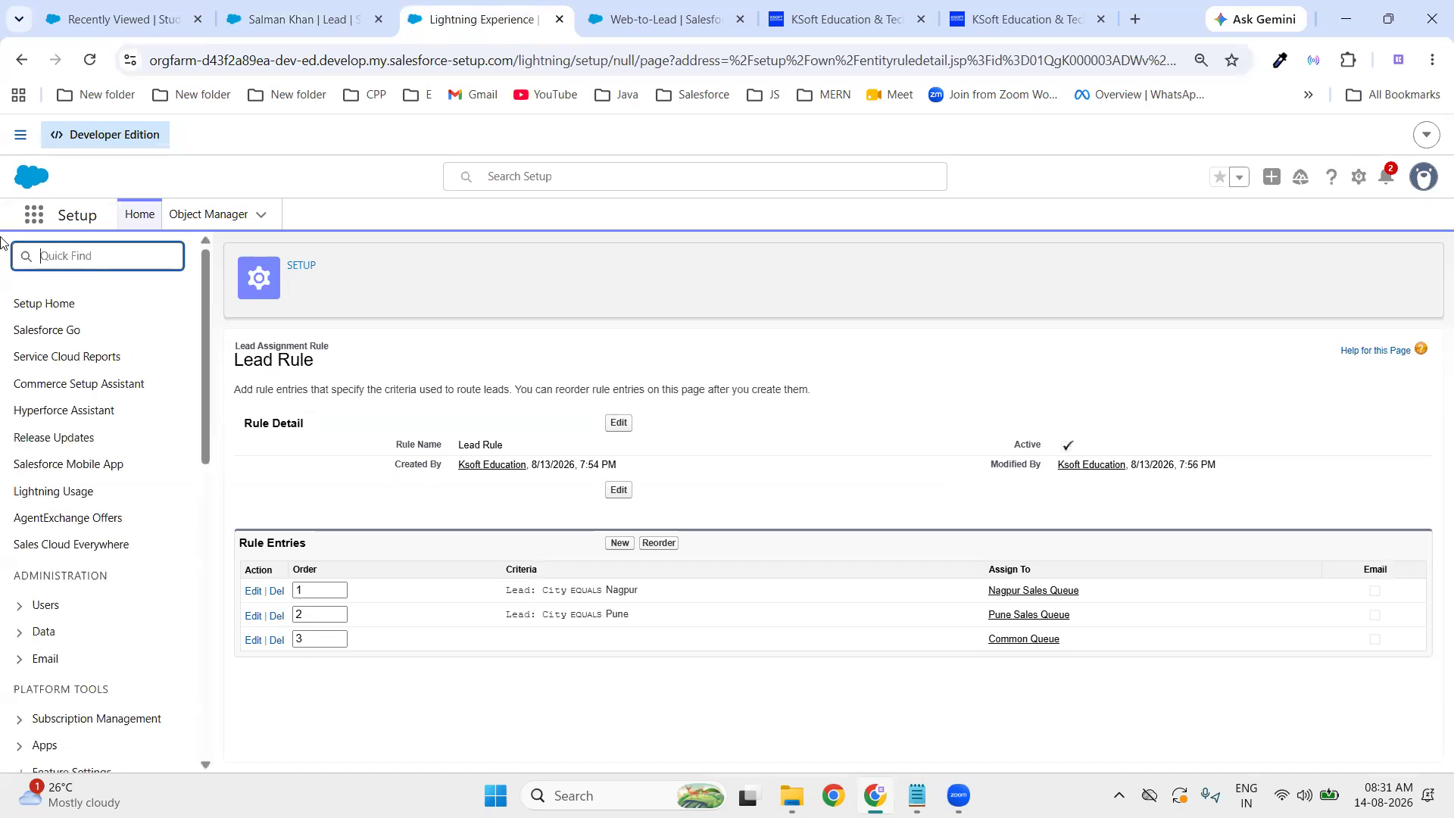
type("auto ")
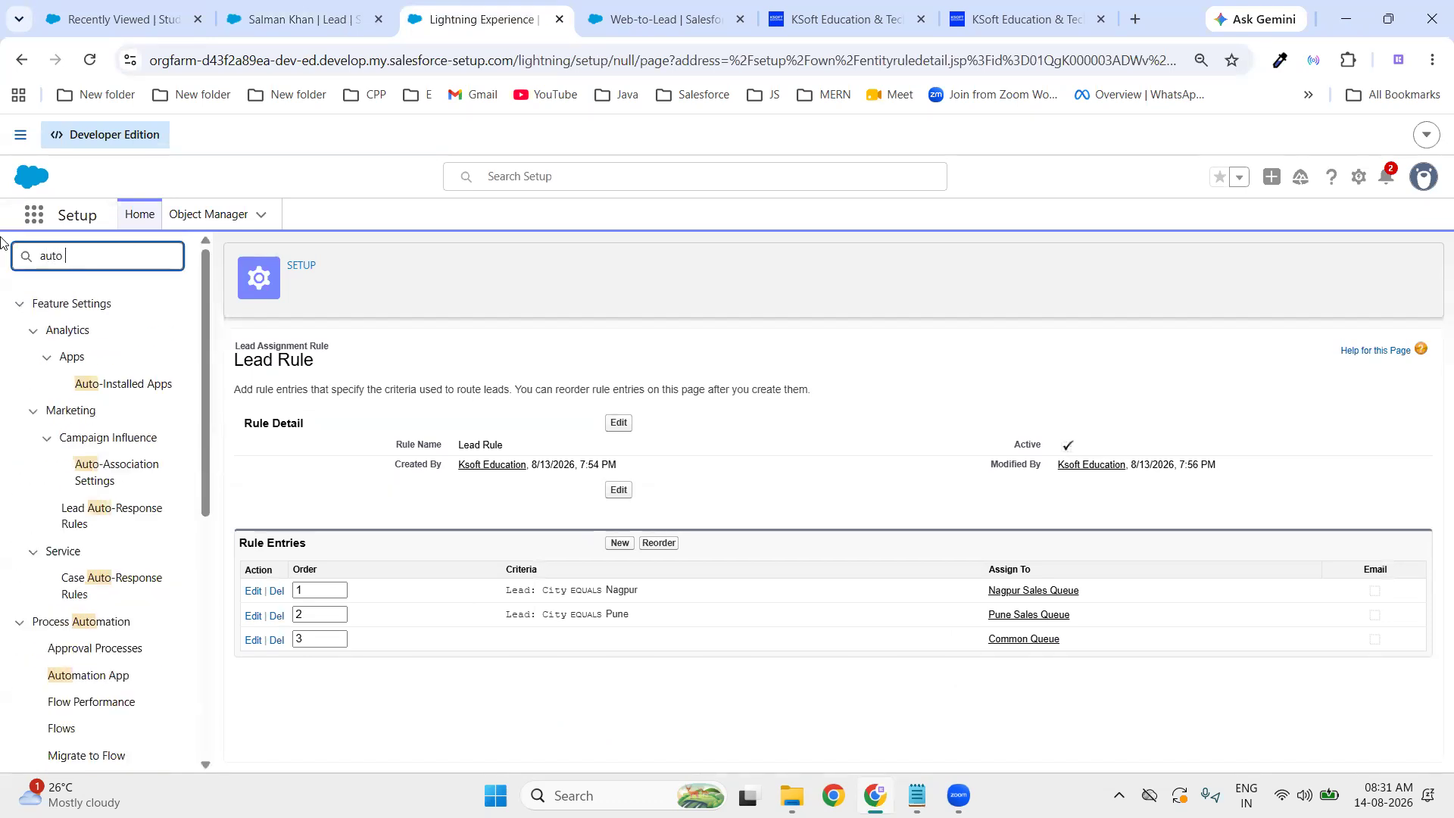
type("re")
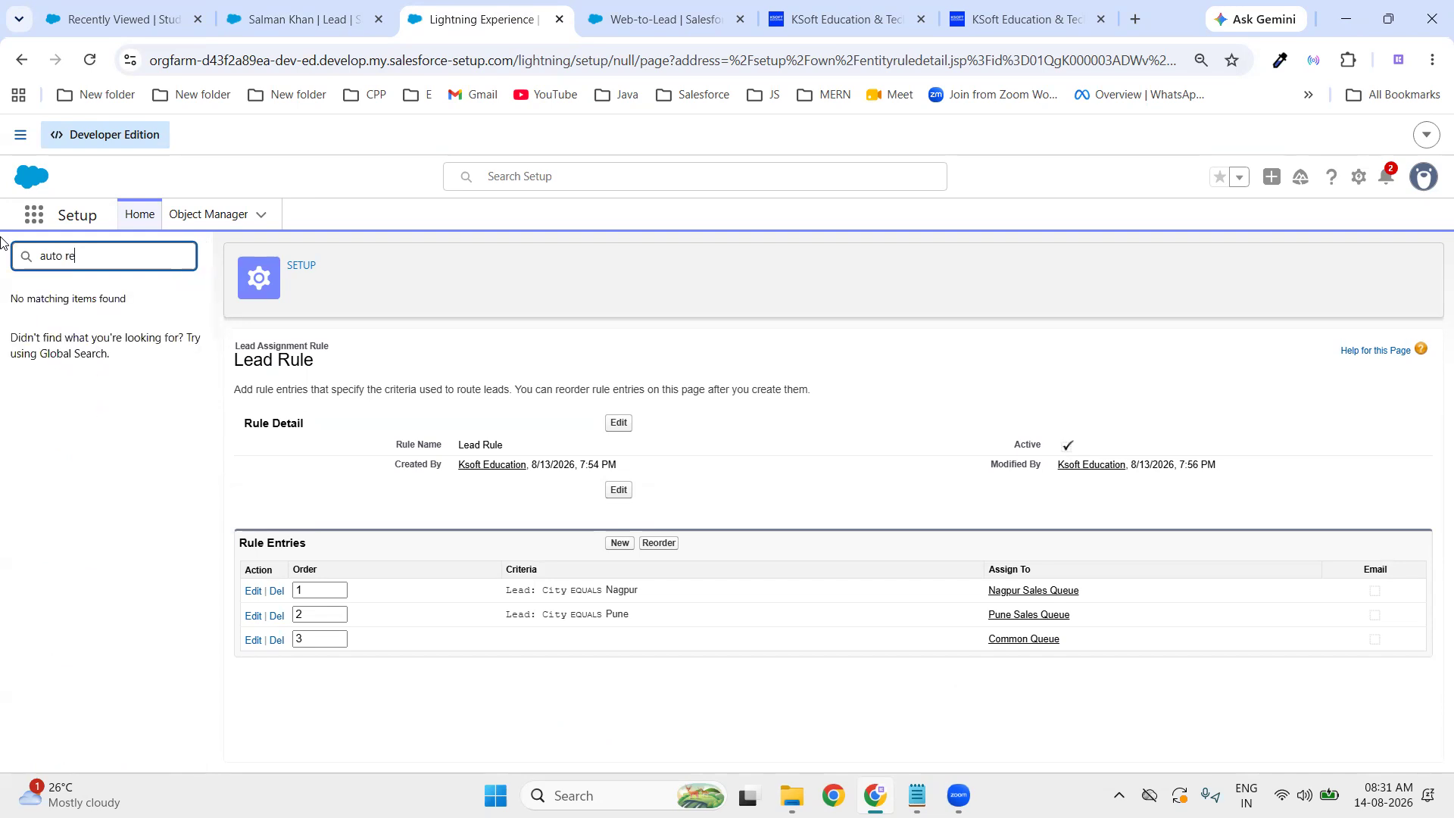
key("BackSpace")
key("BackSpace")
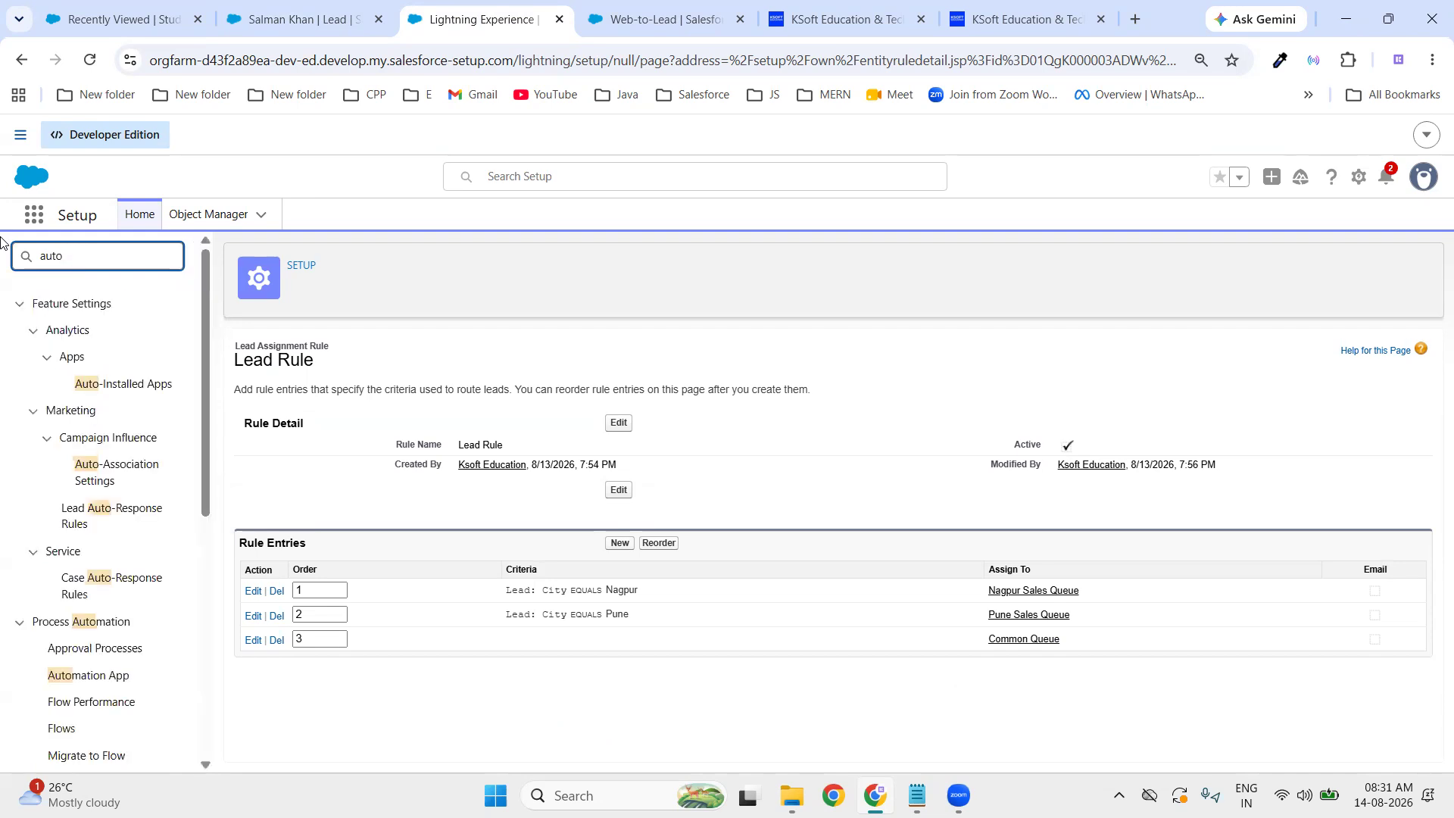
type("-re")
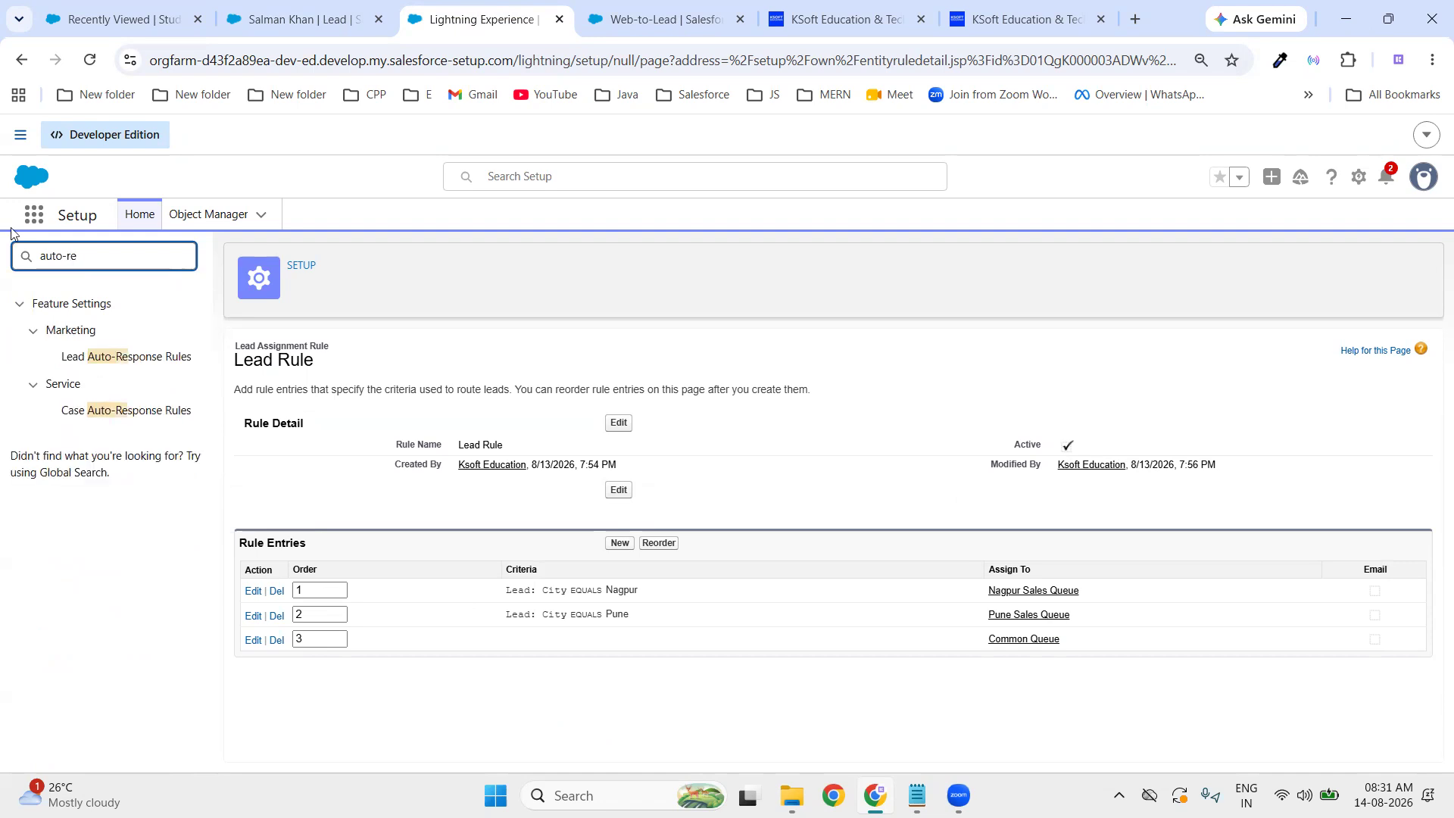
left_click(144, 360)
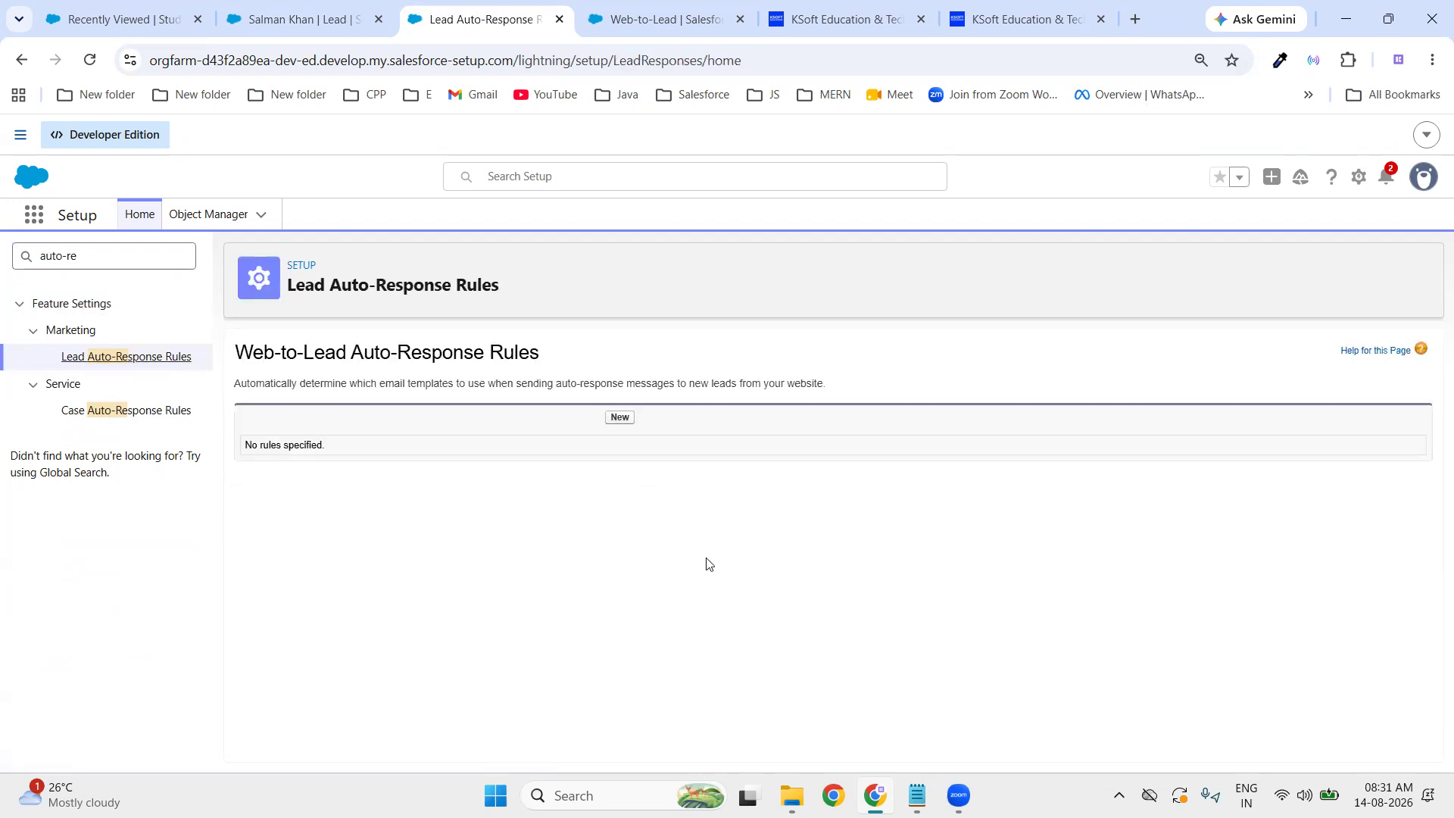
- Create and save an active rule named 'Lead AutoResponse', then open its detail page
left_click(620, 417)
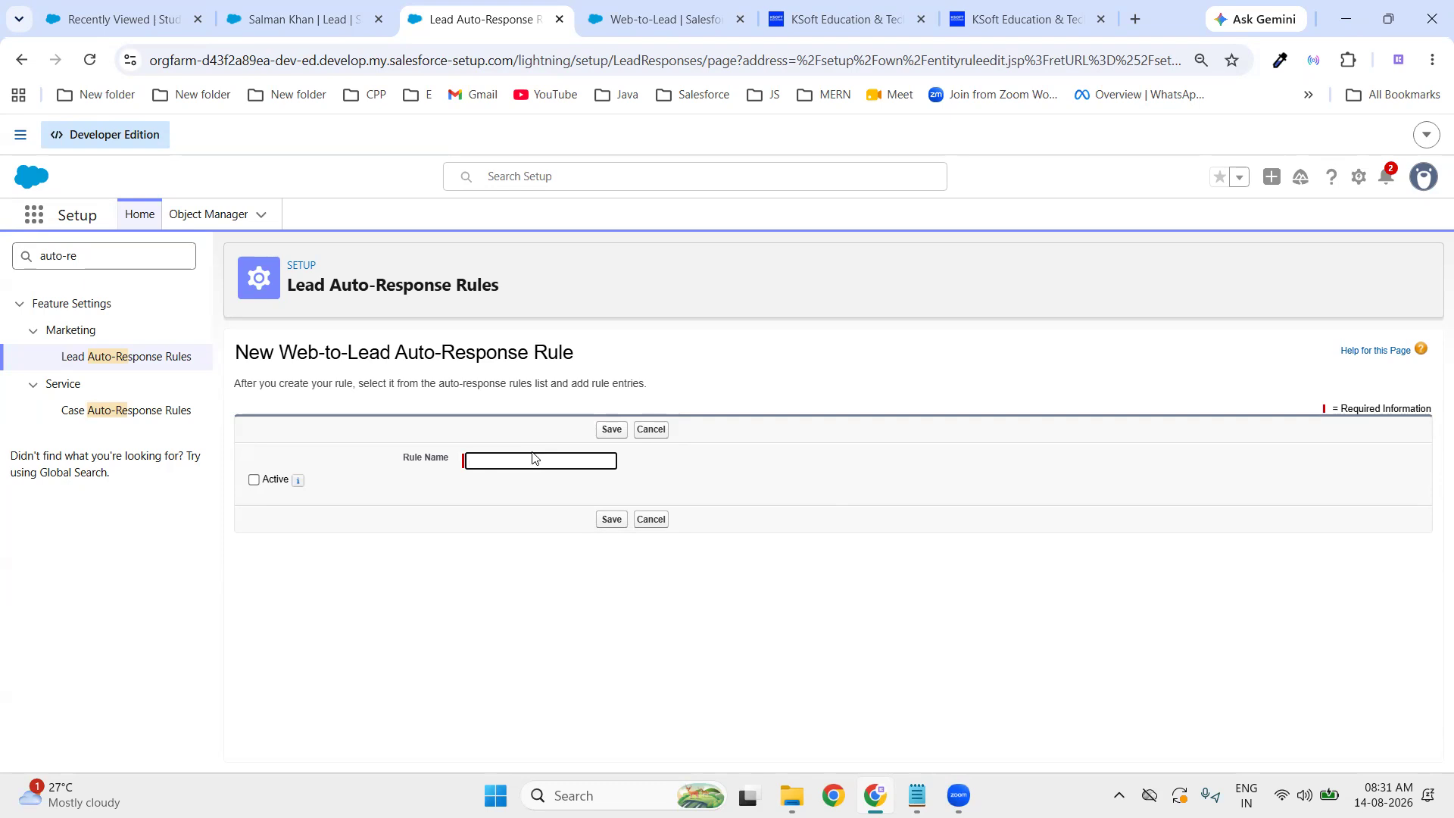
type("L")
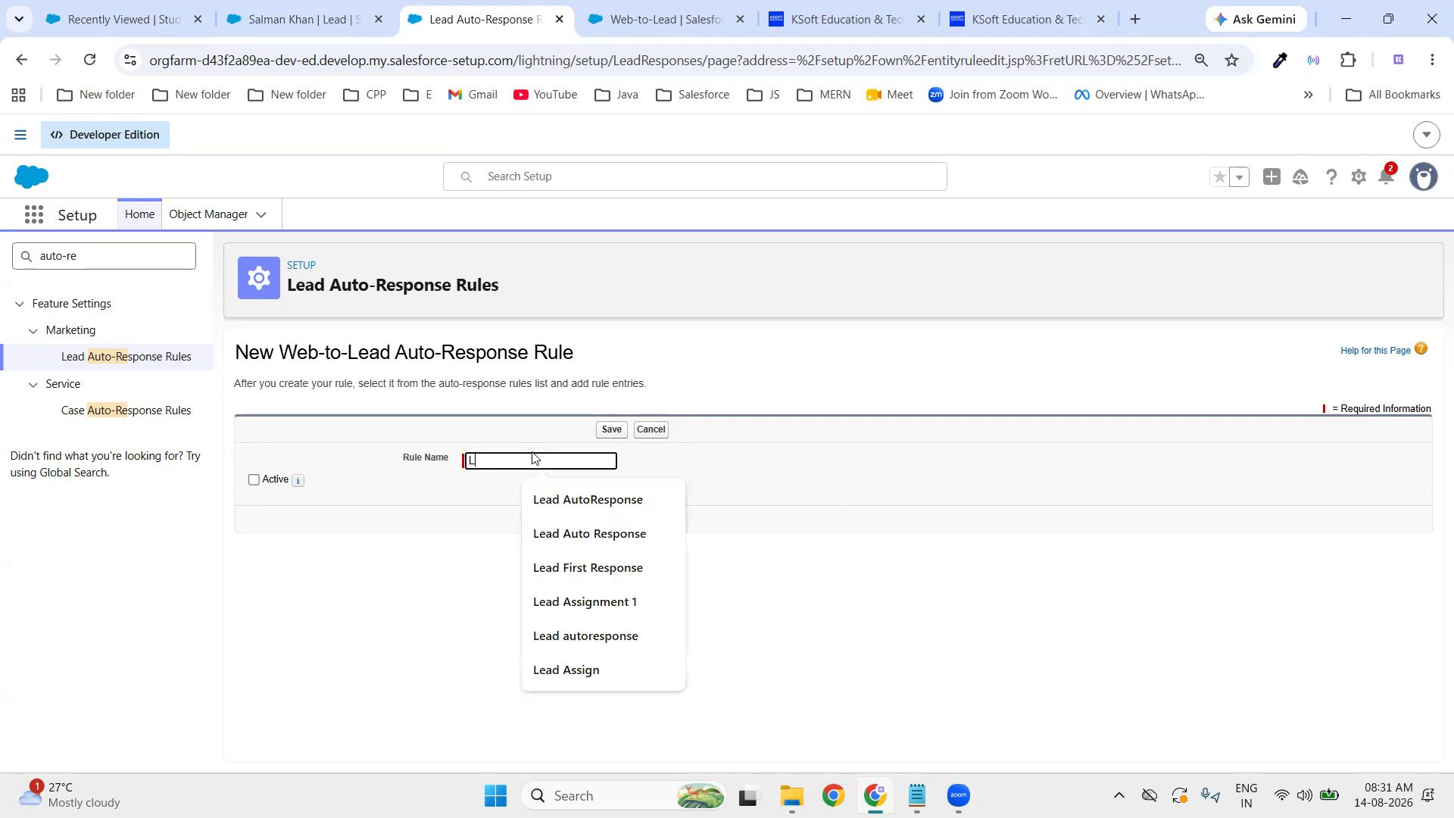
type("ead Au")
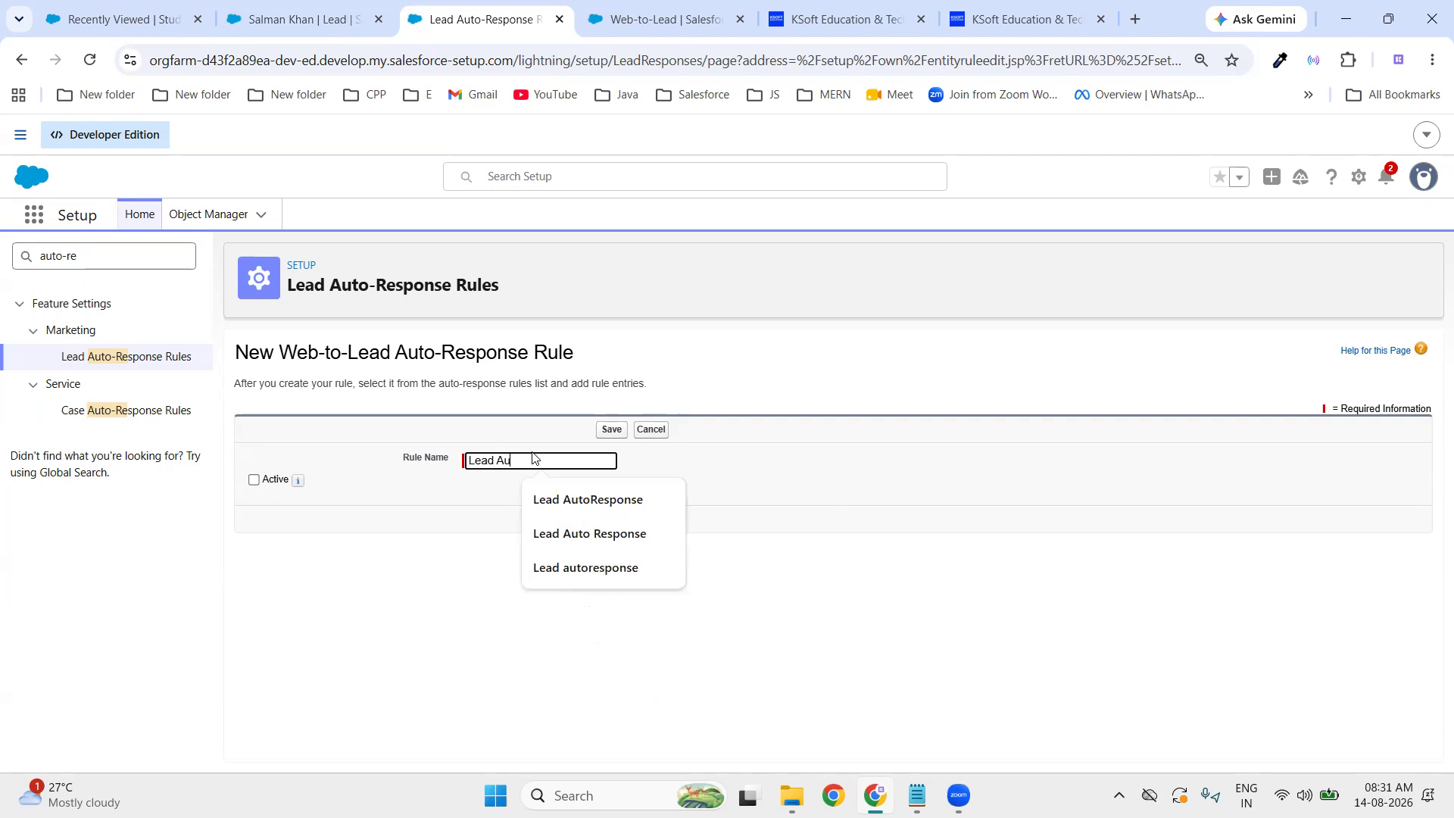
type("toResponse")
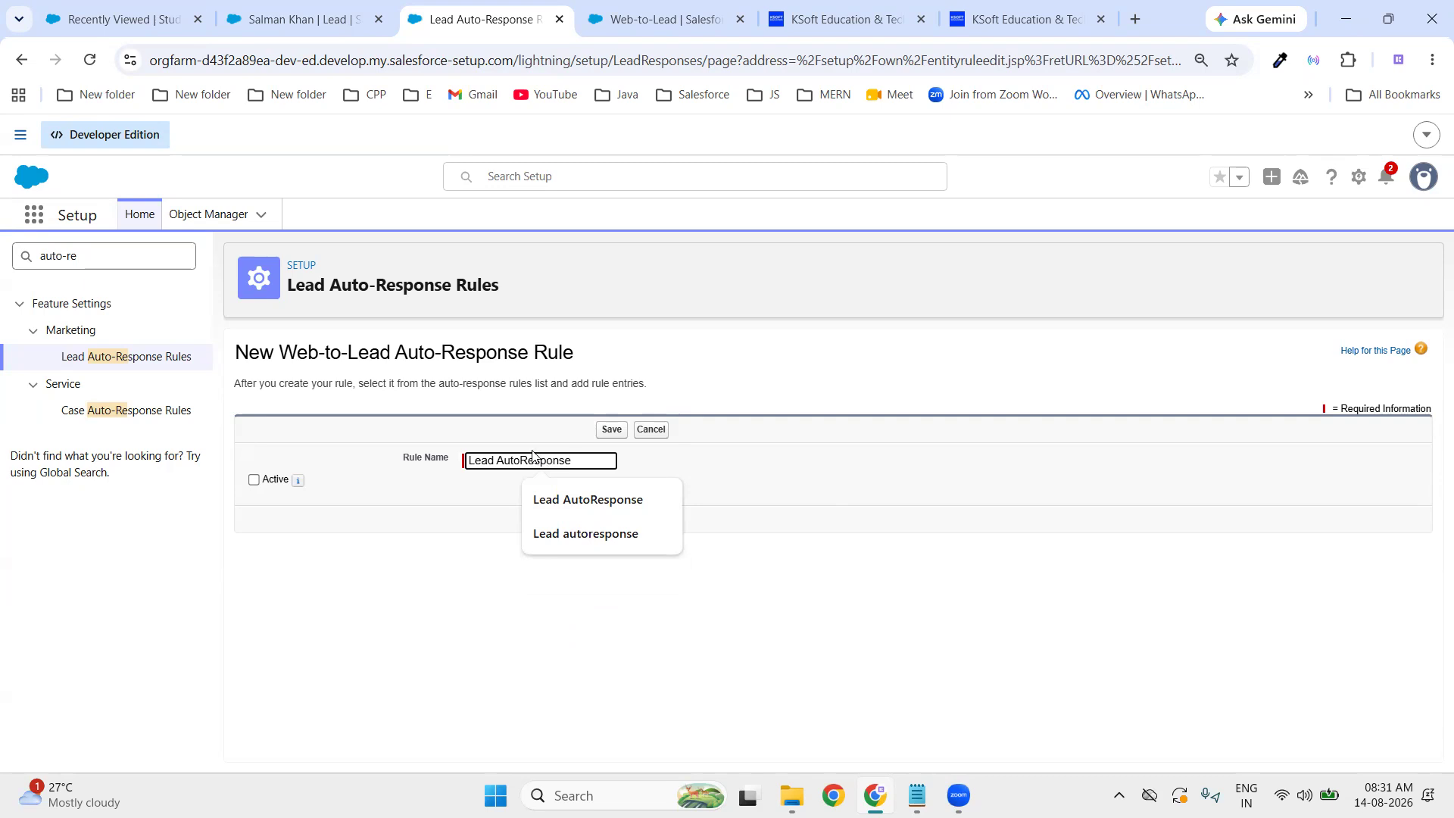
left_click(939, 511)
left_click(251, 480)
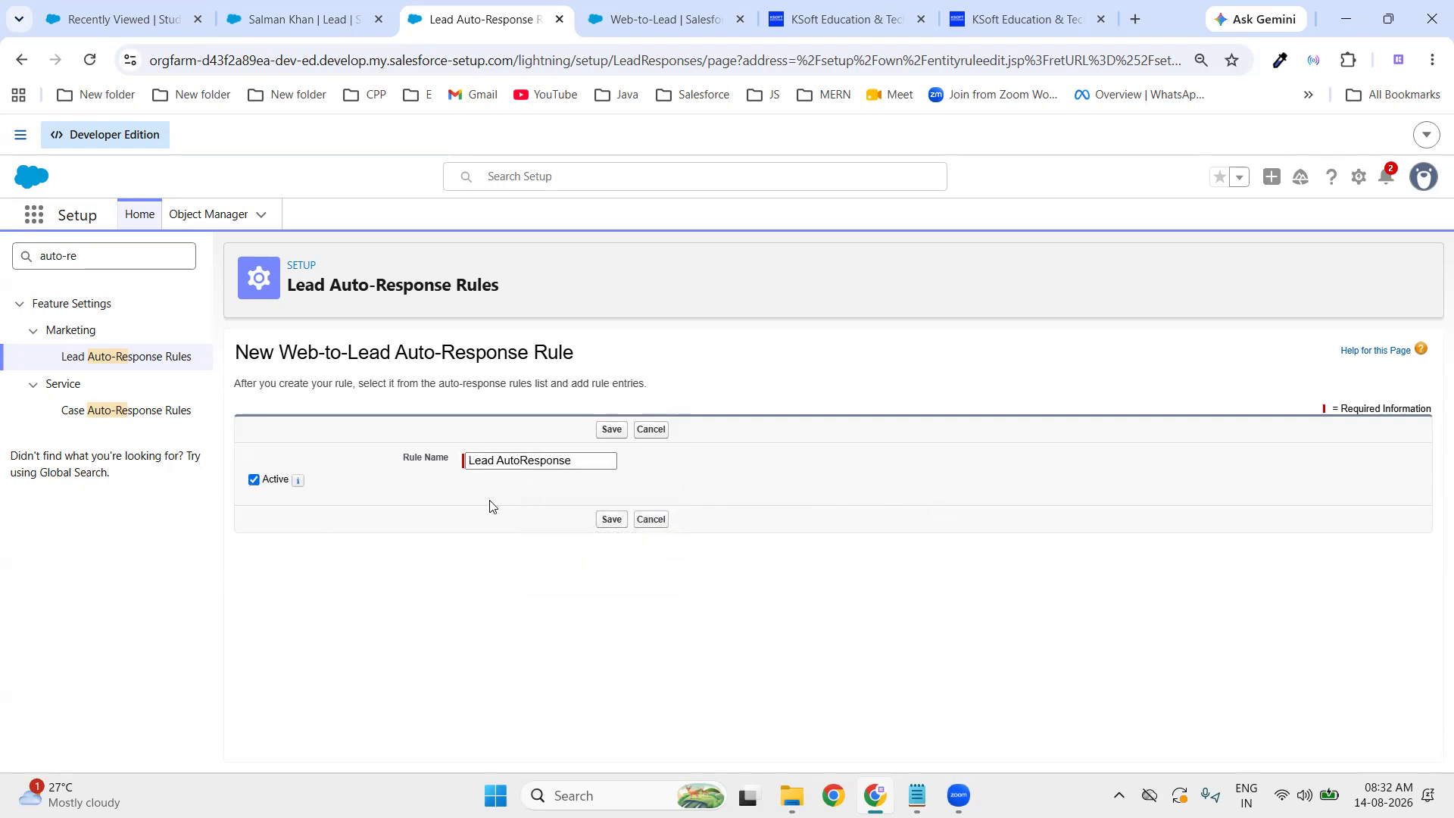
left_click(612, 521)
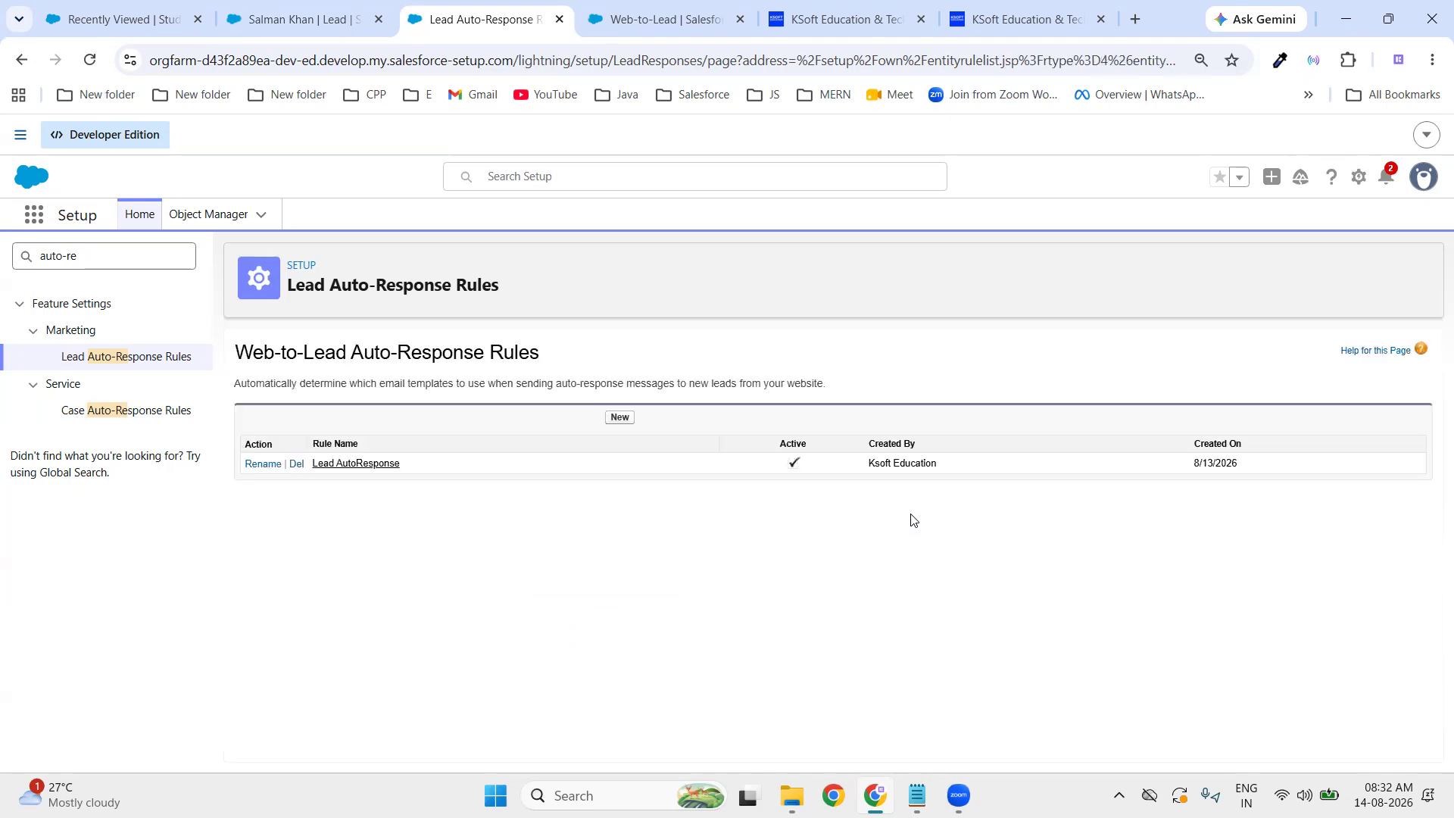
left_click(379, 464)
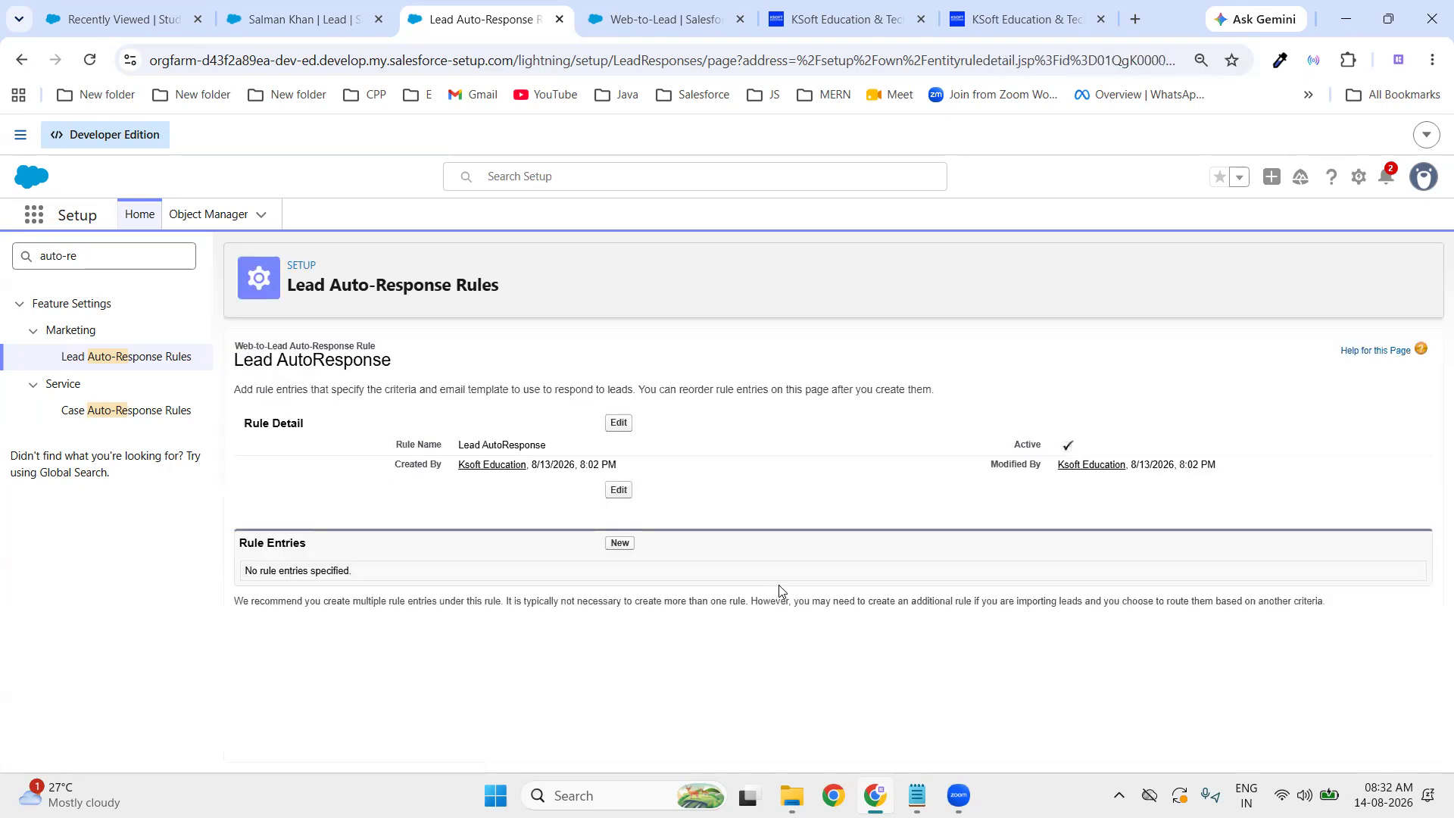
- Start a new rule entry with sort order 1
left_click_drag(241, 541, 346, 548)
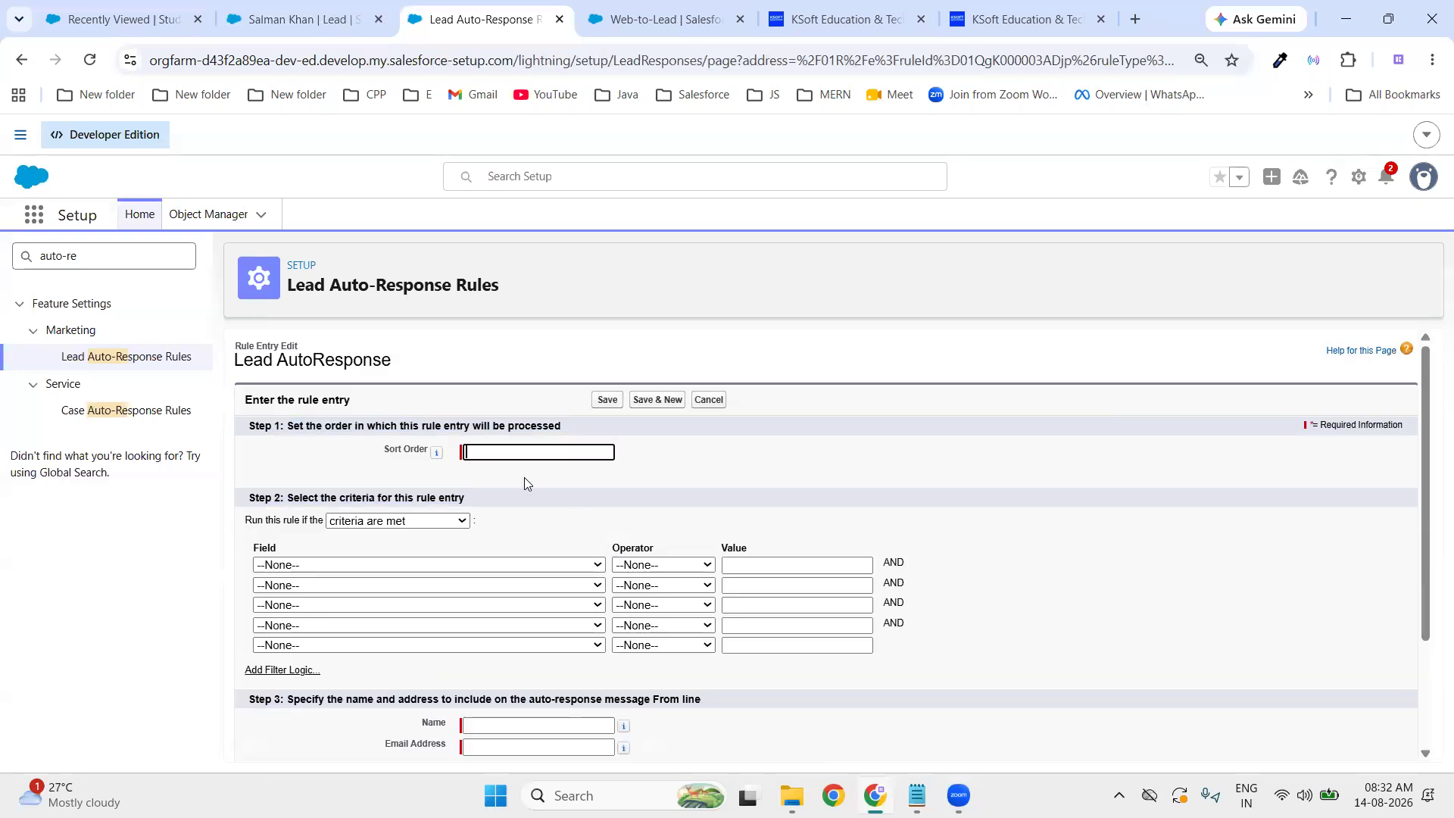
type("1")
left_click(760, 475)
scroll(455, 691, "down", 1)
scroll(455, 686, "down", 2)
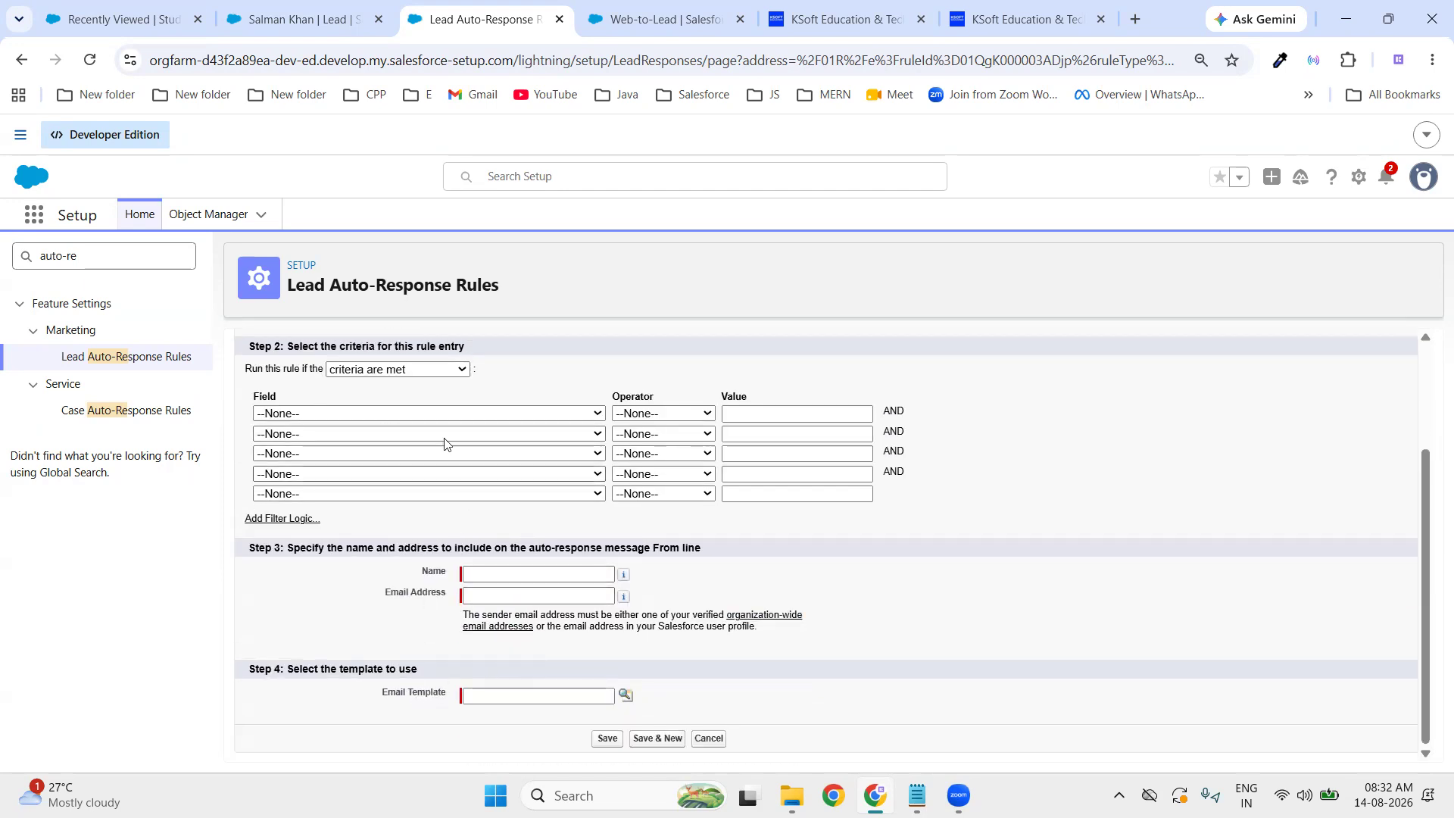
- Set the criterion to Lead: Email not equal to, leaving the value blank
left_click(442, 416)
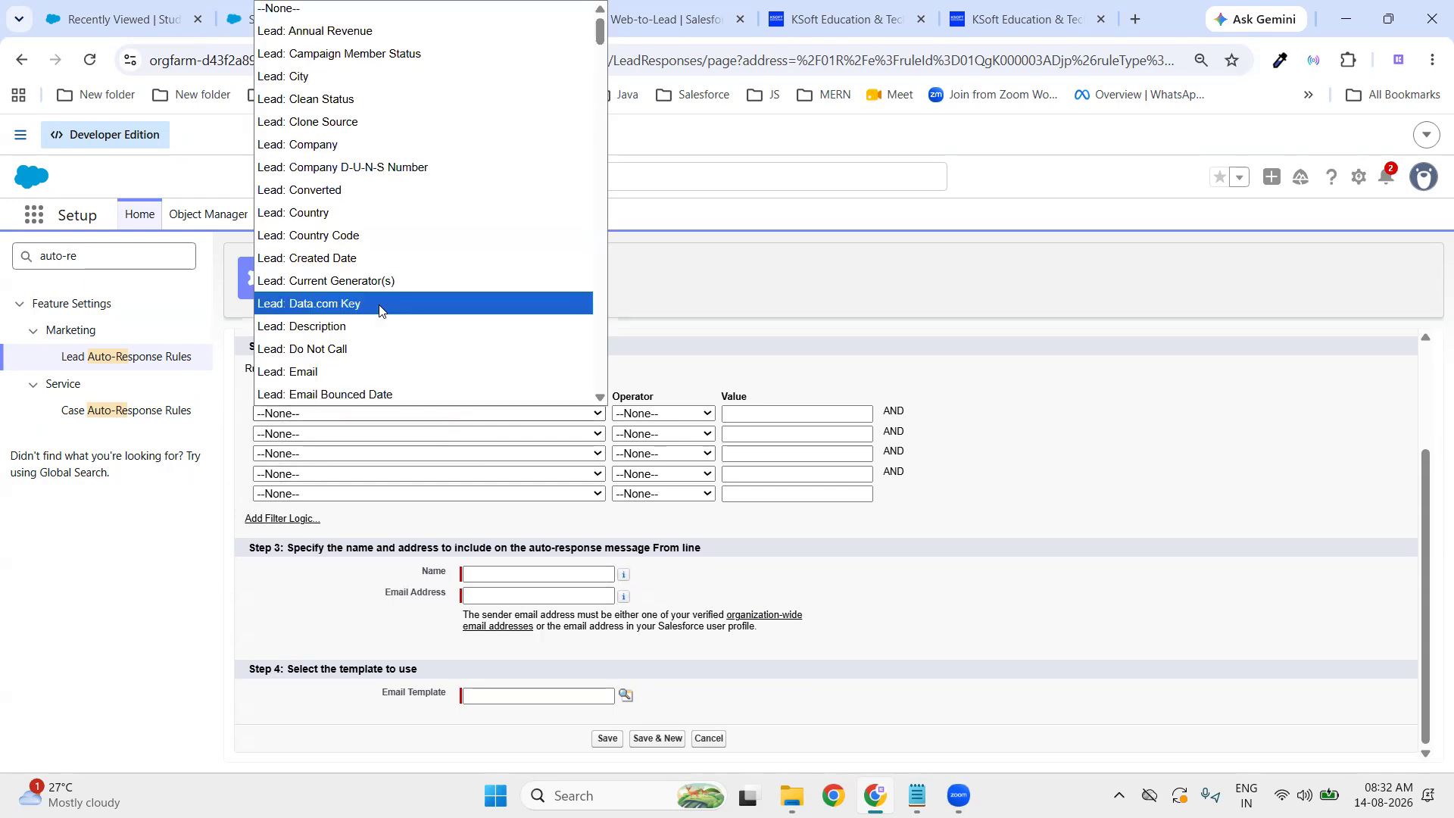
left_click(369, 371)
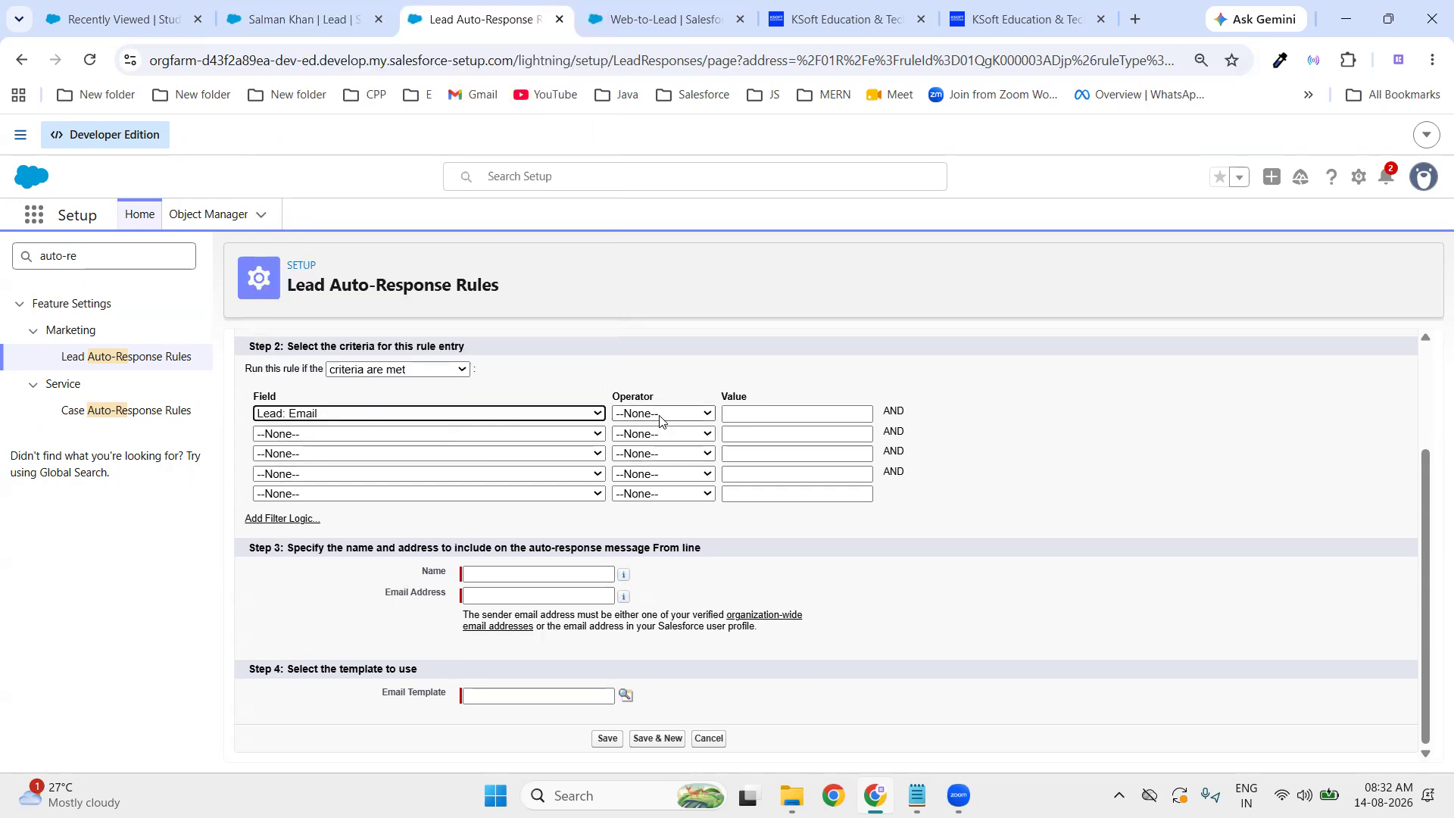
left_click(659, 414)
left_click(651, 479)
left_click(750, 413)
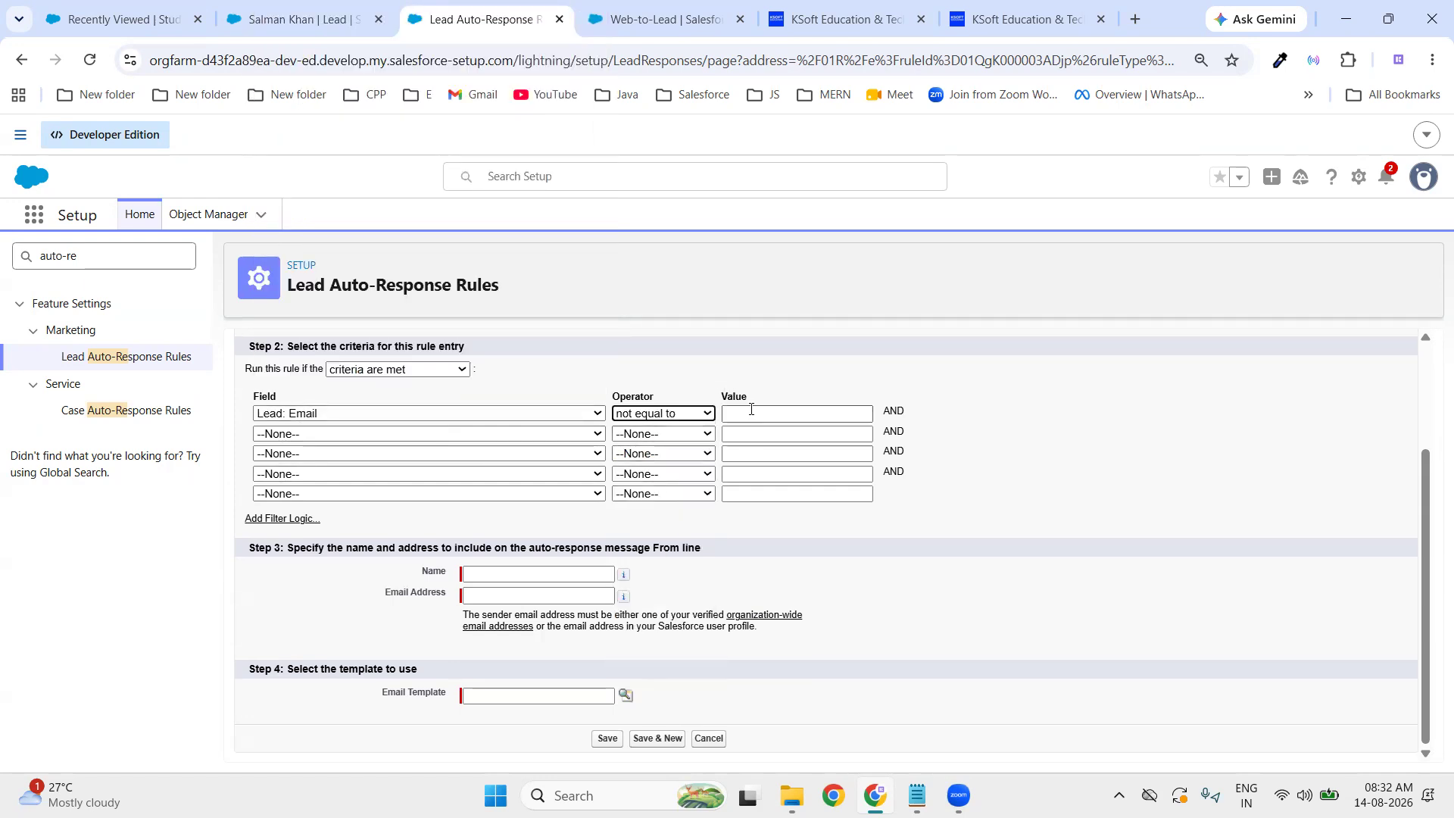
left_click(1098, 414)
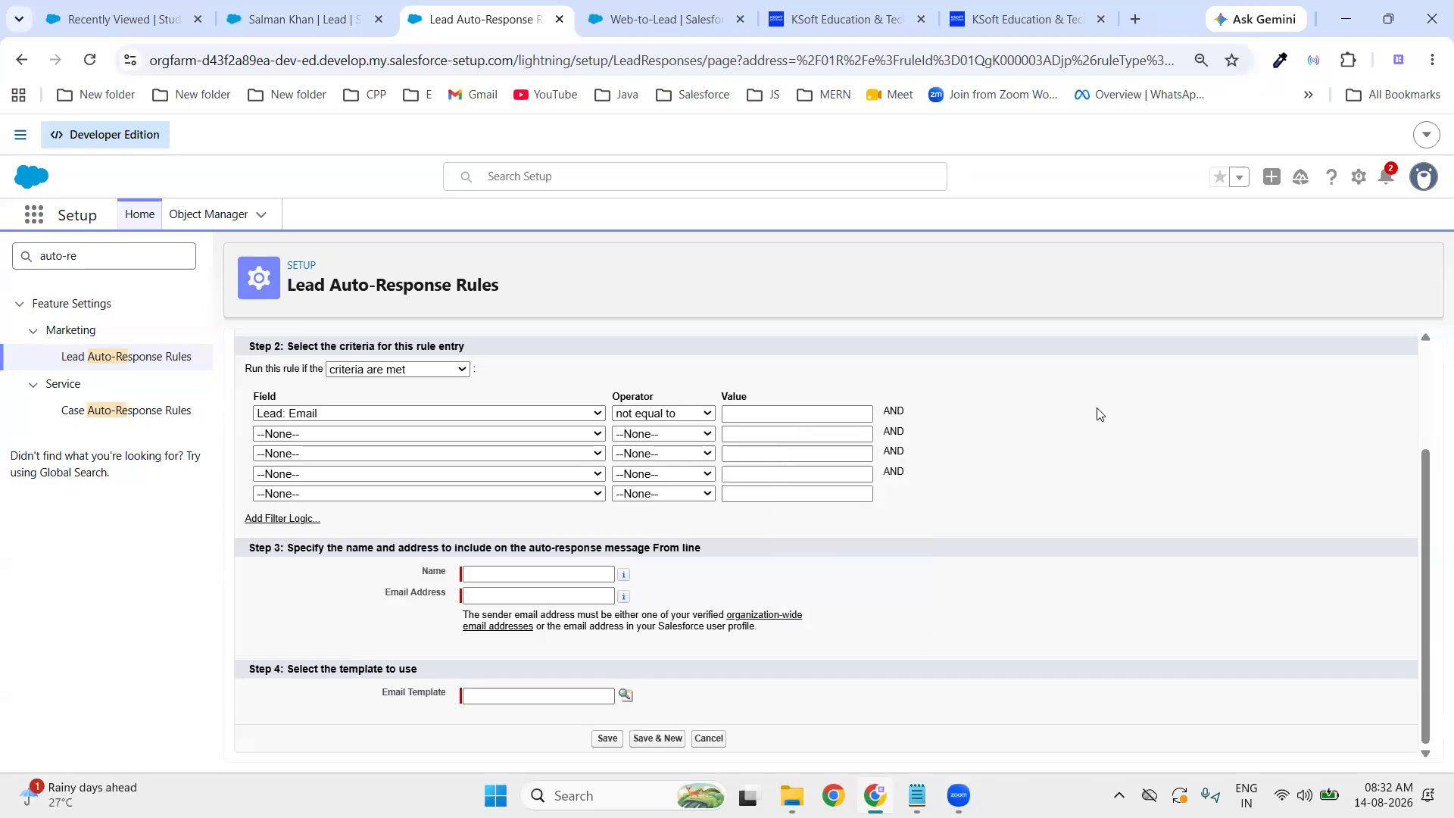
scroll(520, 536, "up", 2)
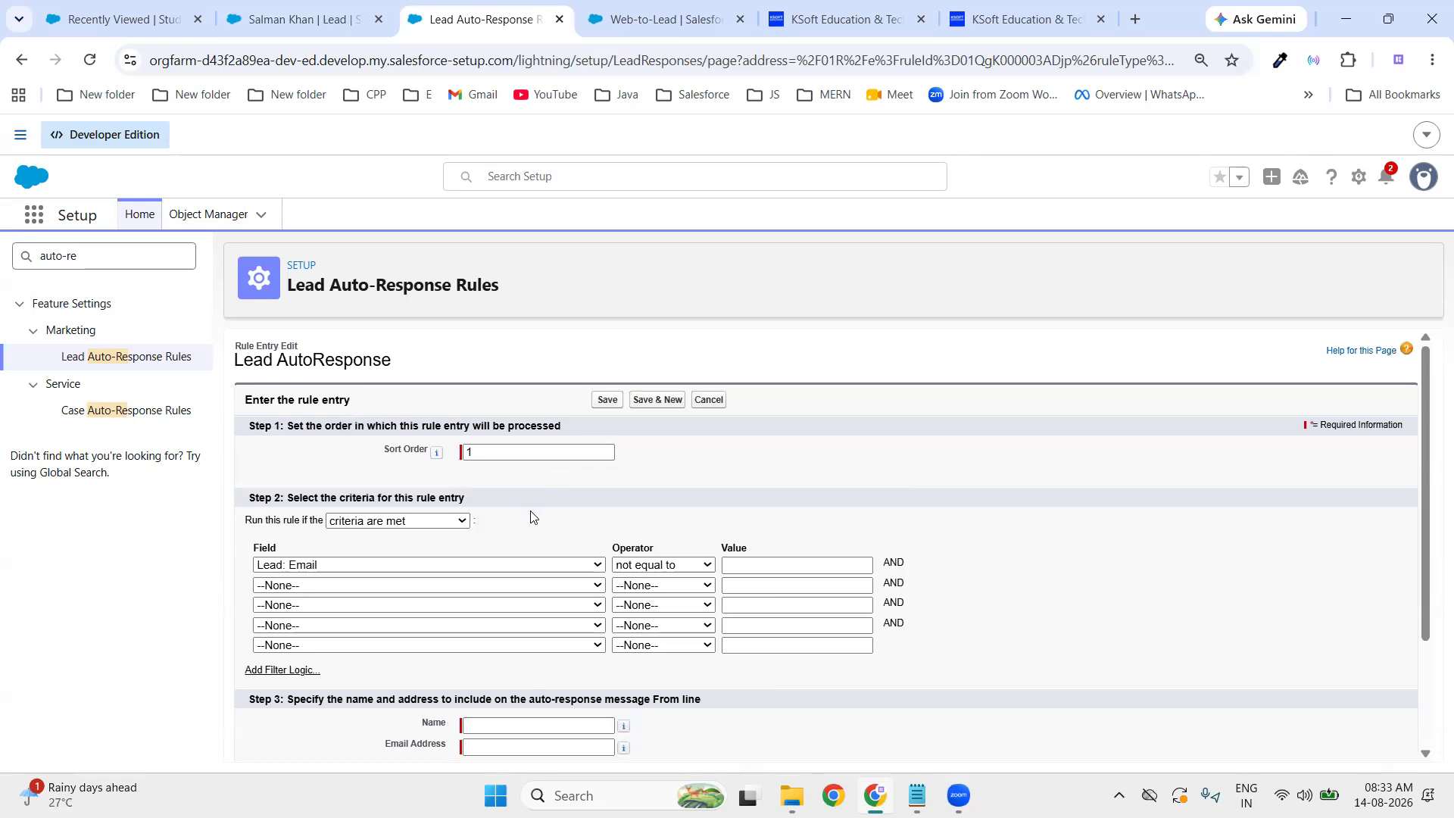
scroll(757, 545, "down", 3)
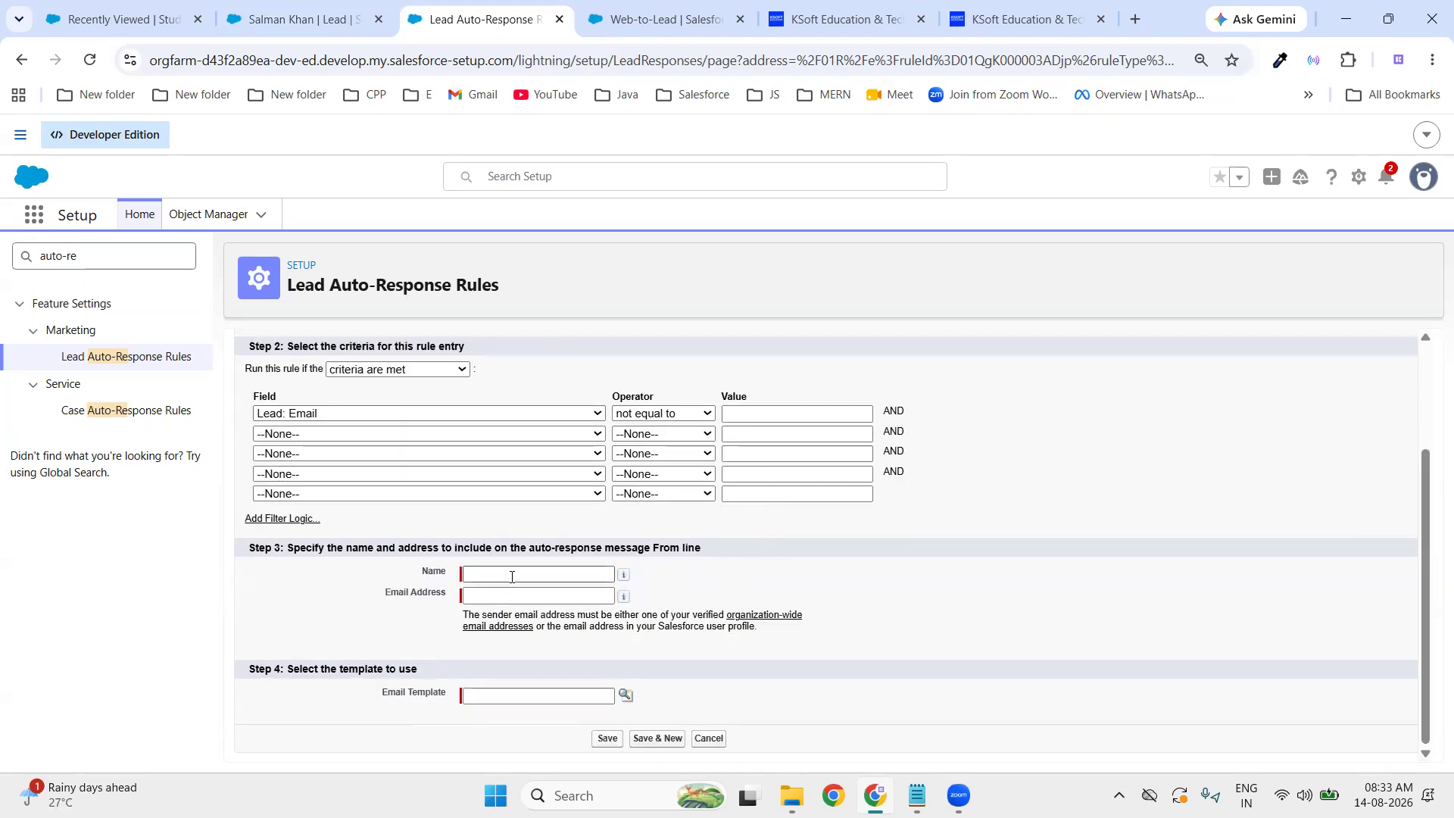
- Choose KSoft Education as sender name, fill the organization's email, and clear the wrong template
left_click(512, 577)
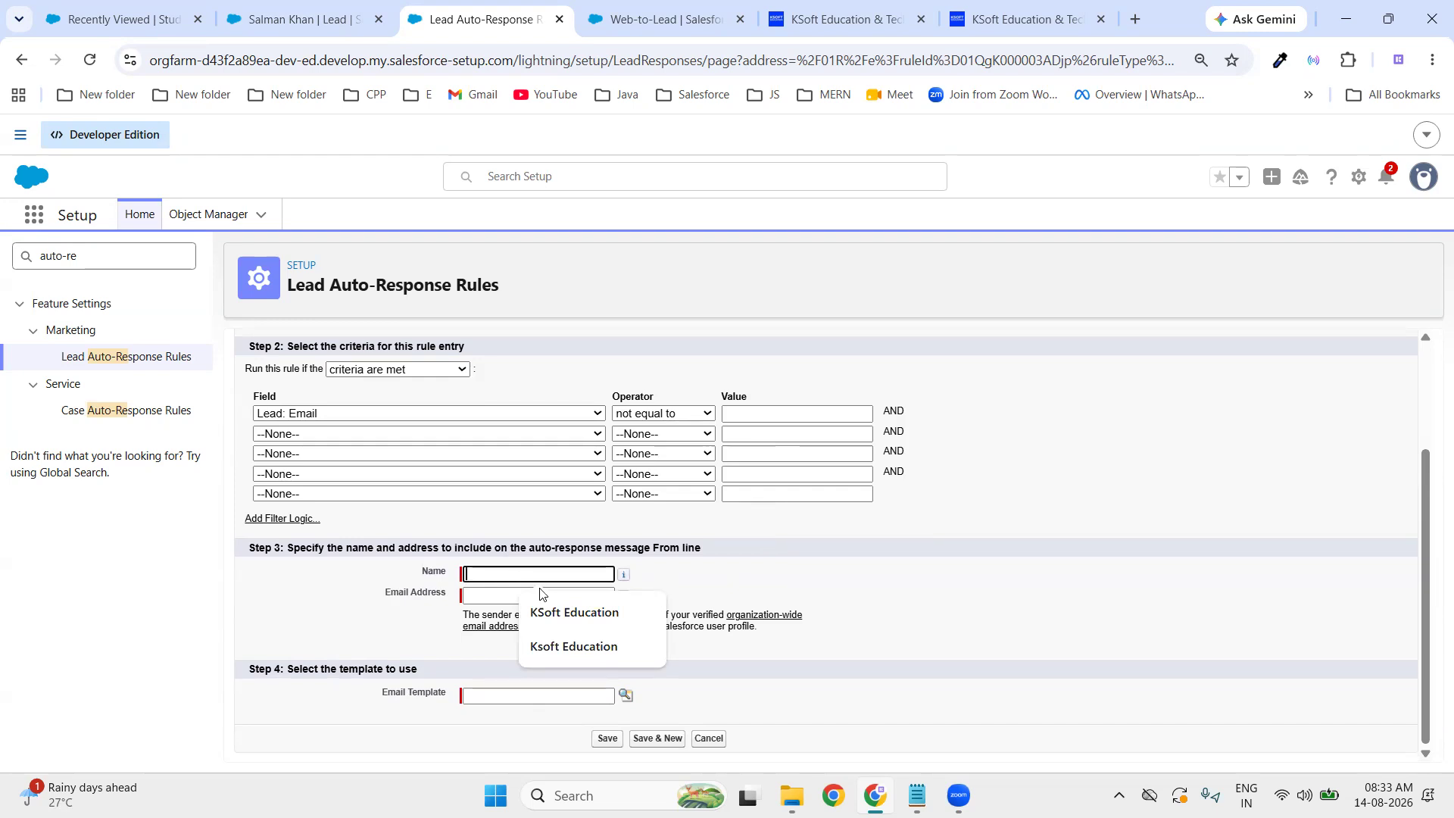
left_click(574, 612)
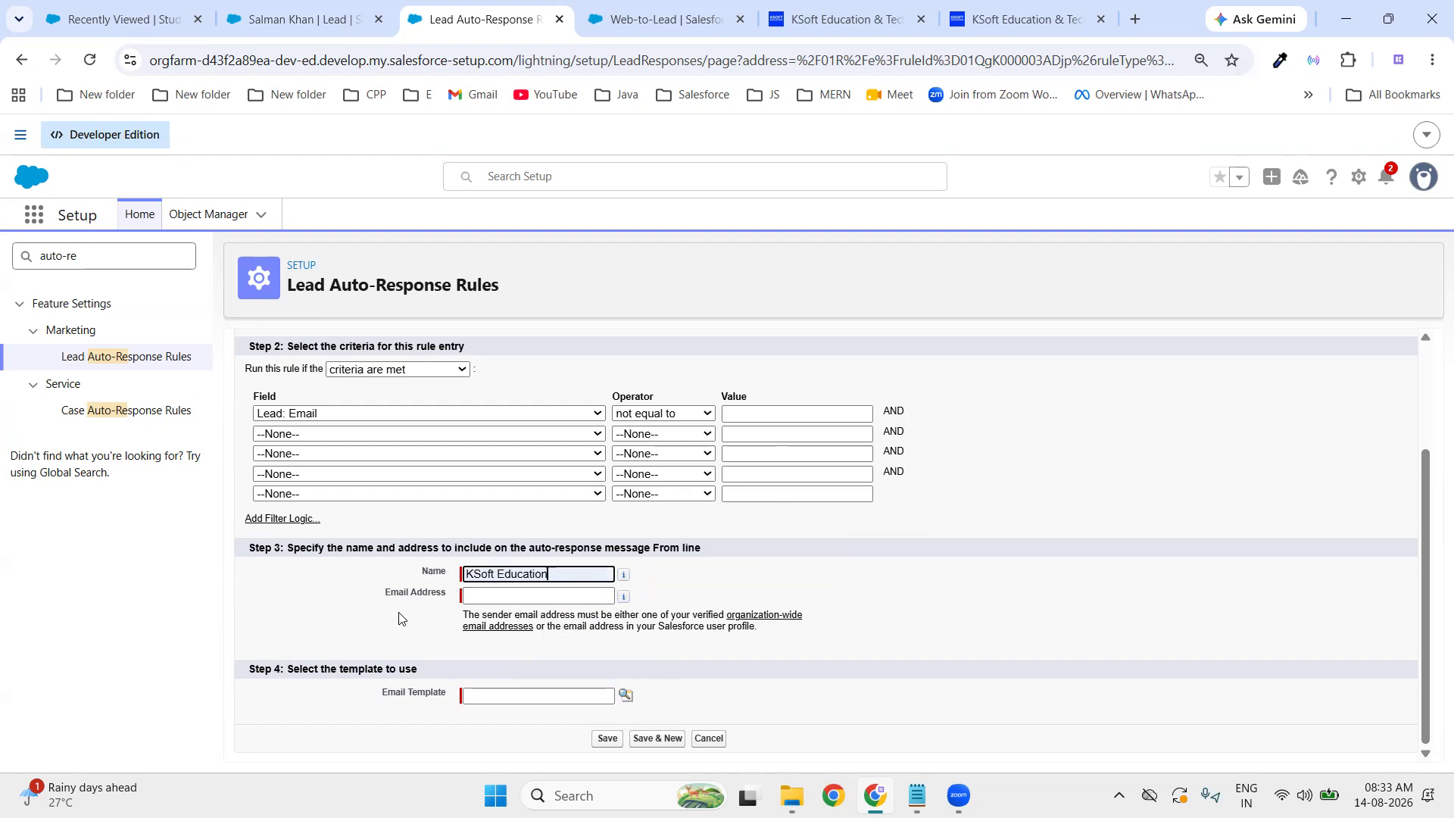
left_click(539, 600)
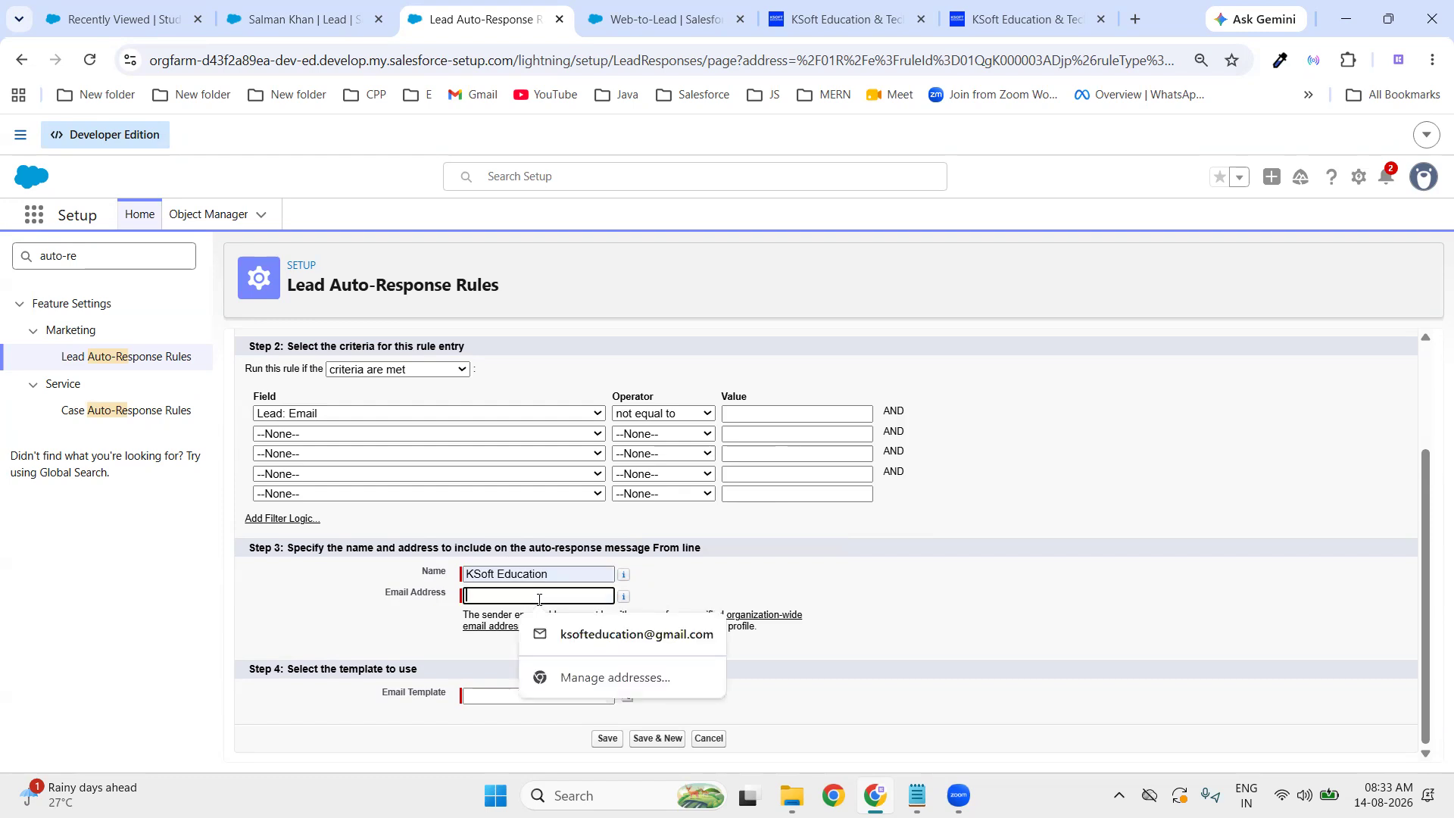
left_click(966, 565)
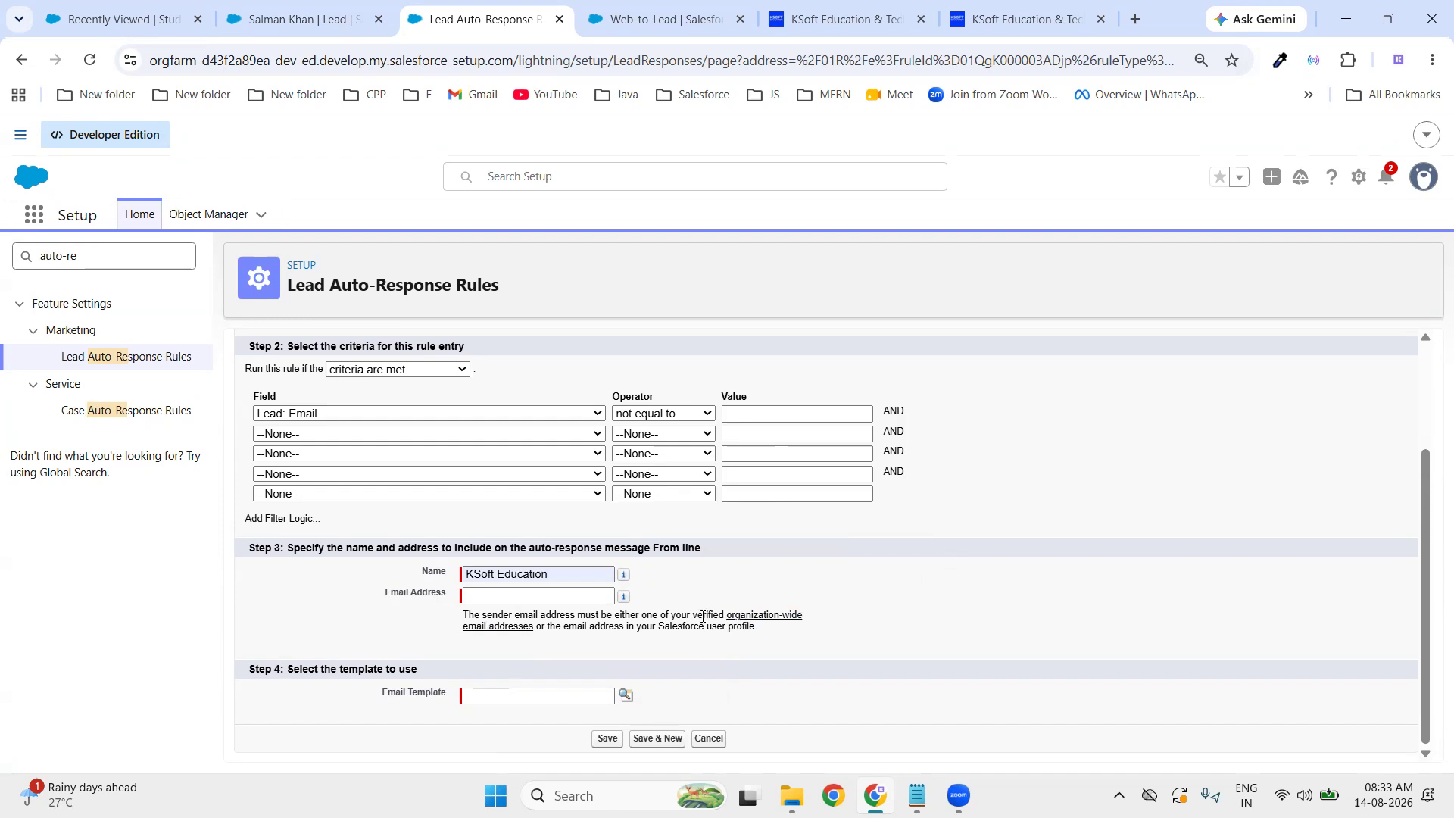
left_click(506, 596)
left_click(636, 635)
left_click(768, 684)
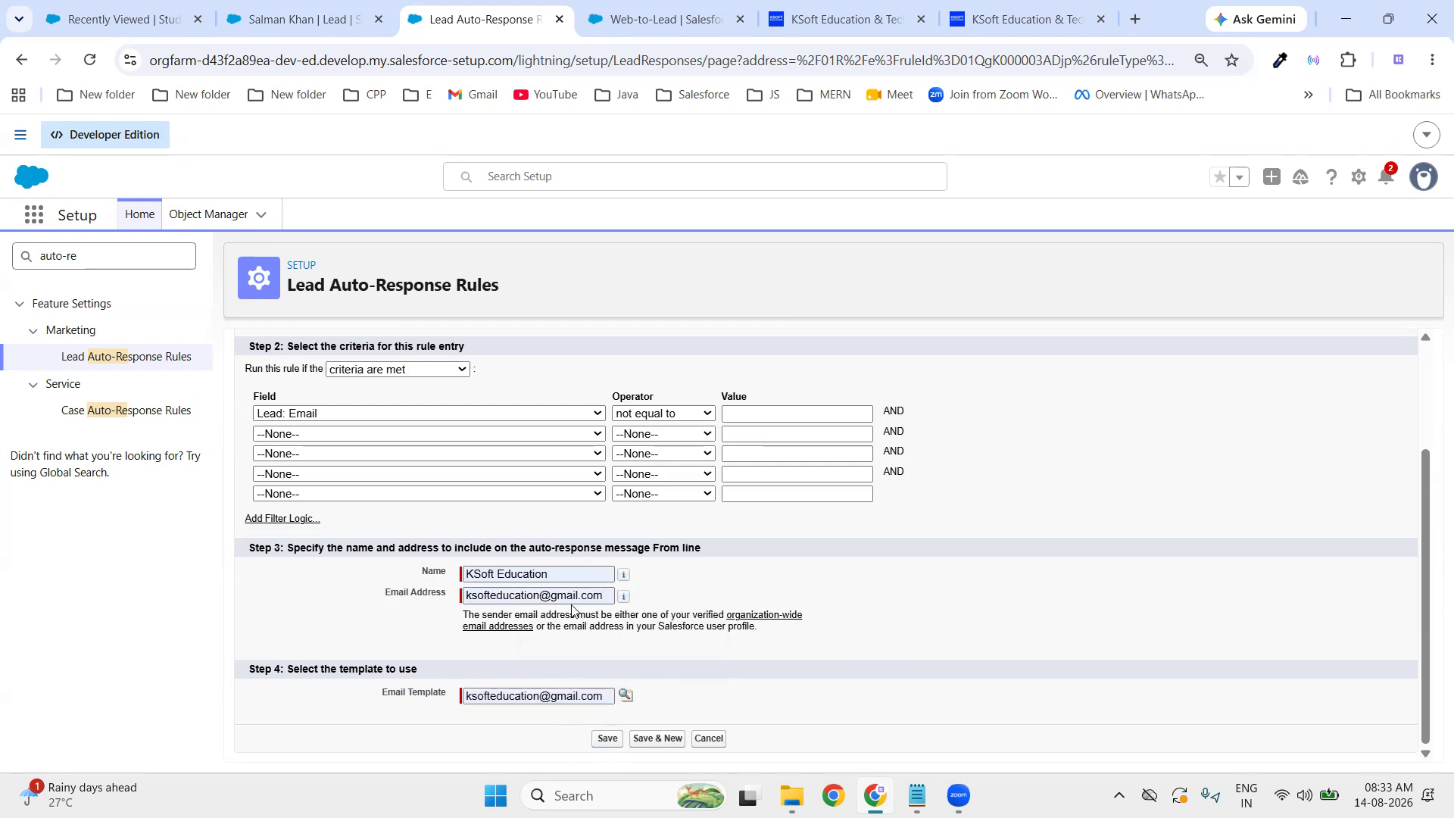
triple_click(603, 596)
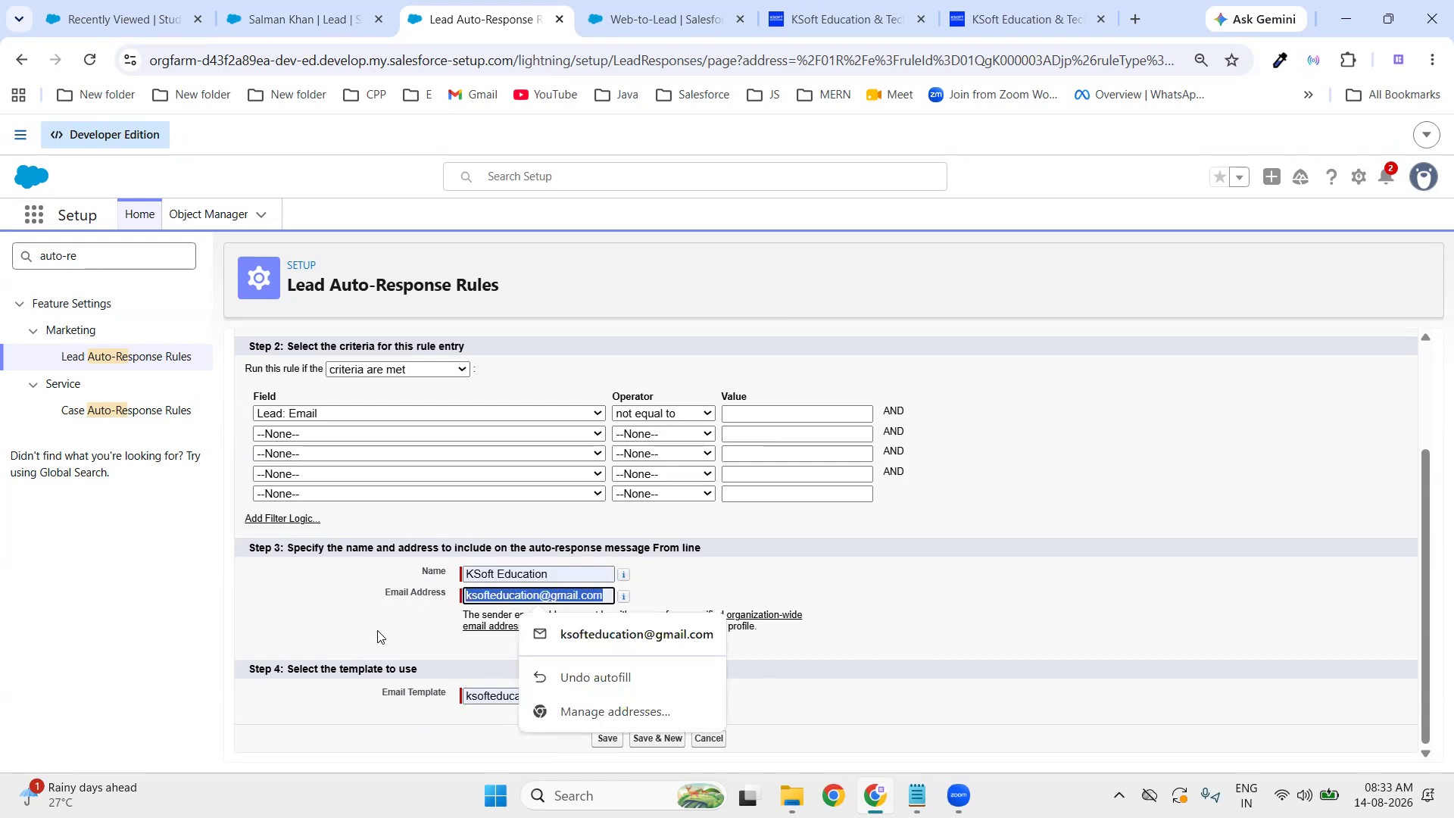
triple_click(599, 696)
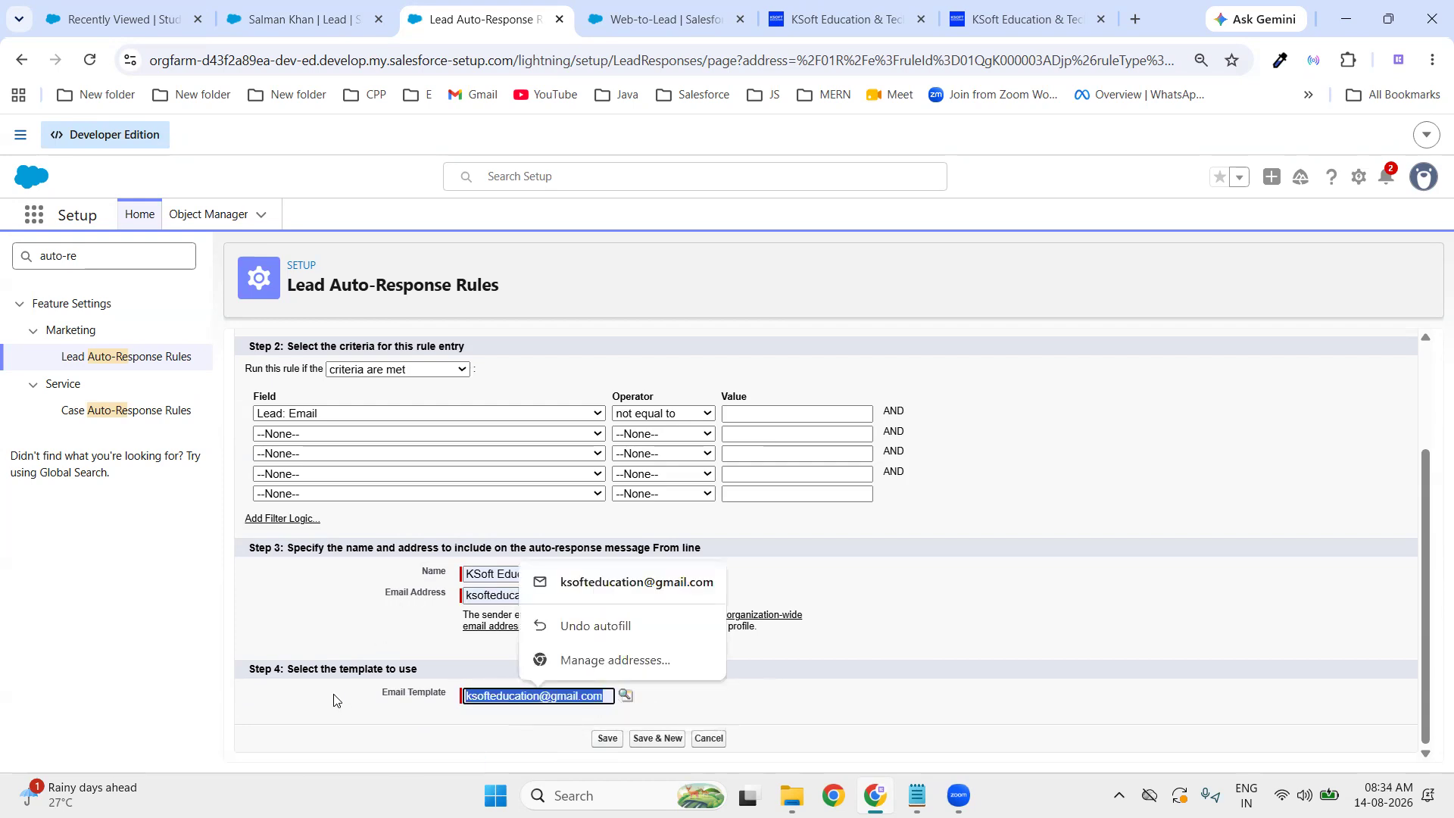
key("BackSpace")
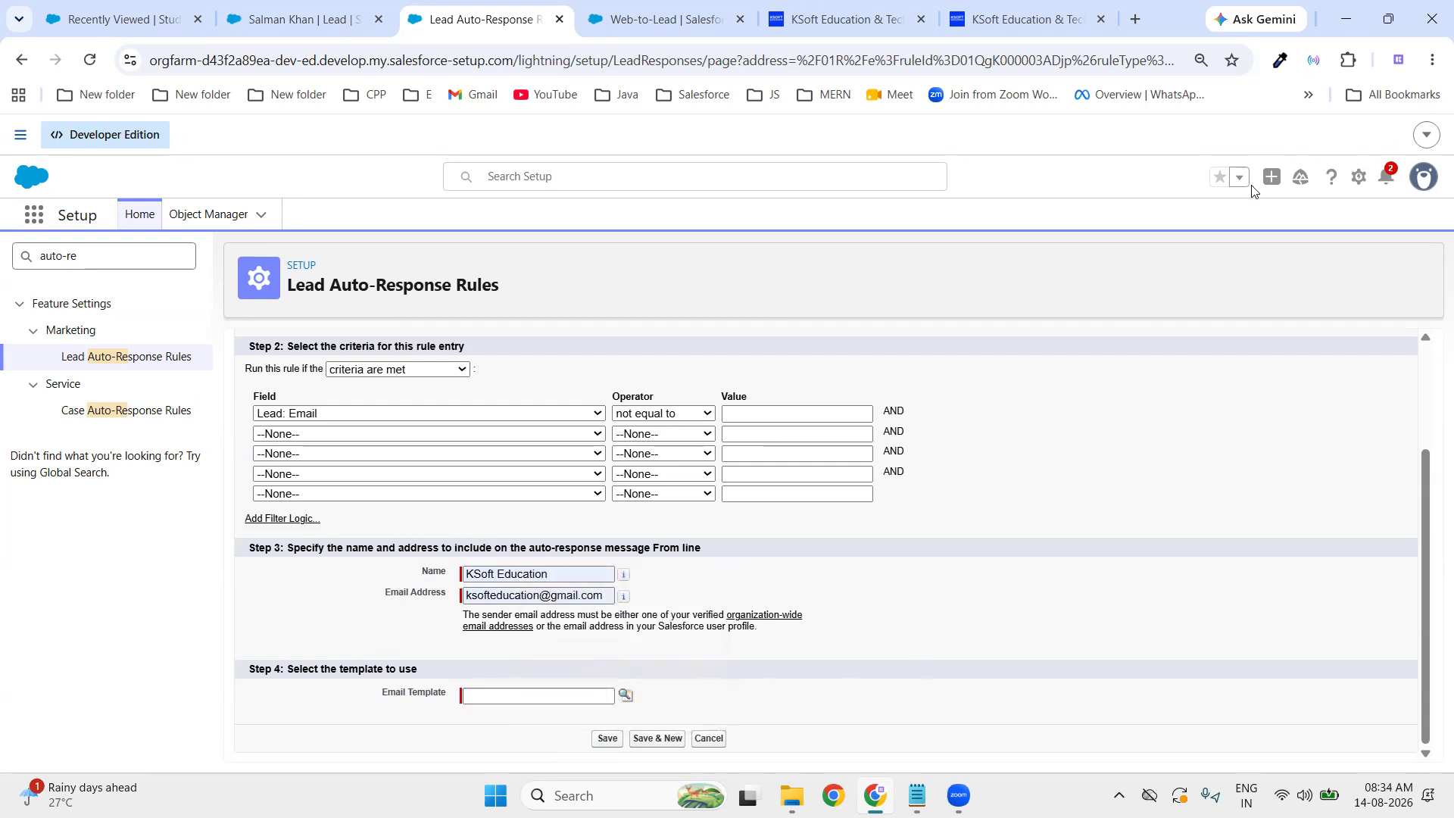
- Check the Ksoft Education user's verified email under Users, then return to the rule entry form
left_click(1361, 182)
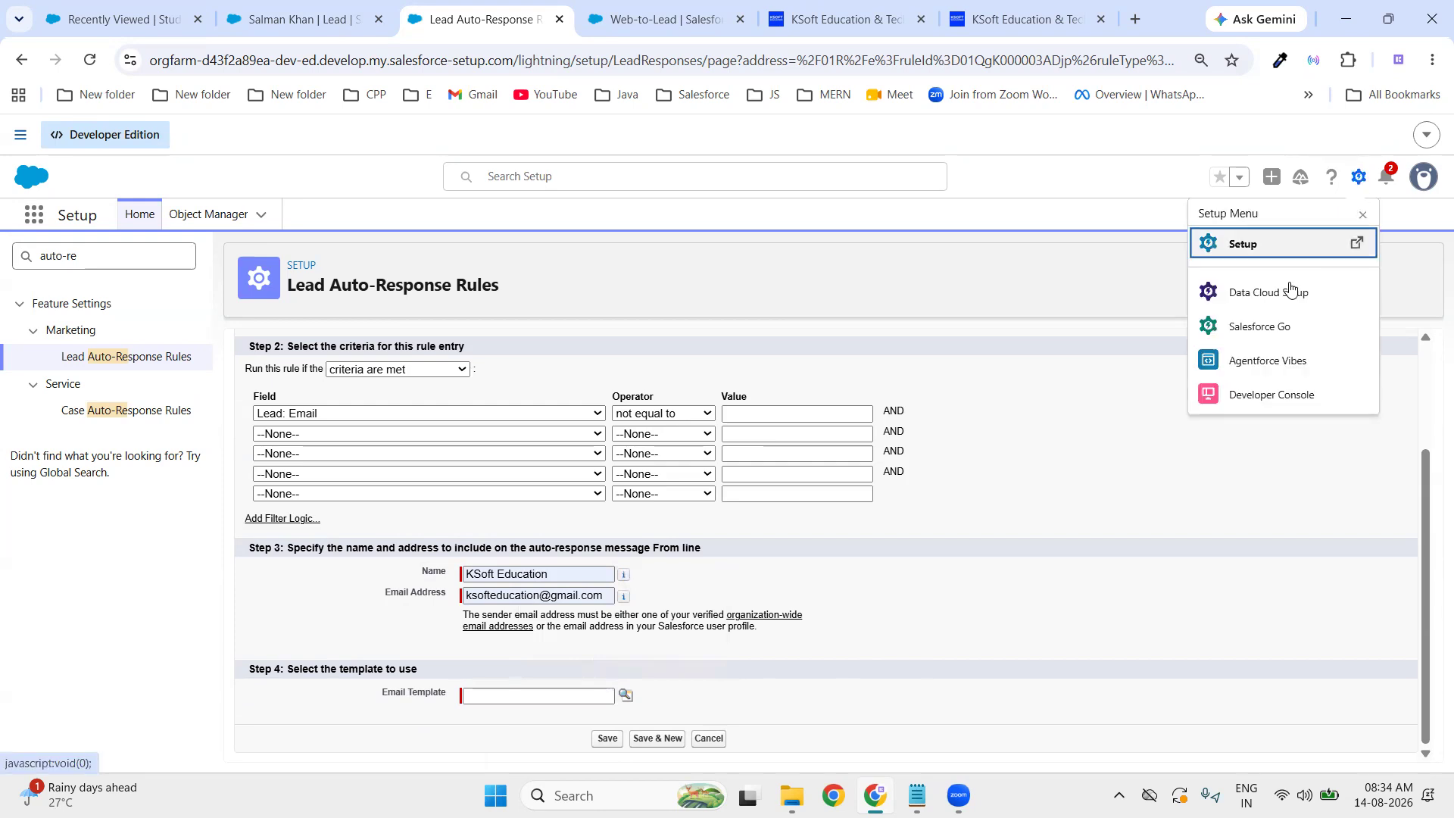
left_click(1257, 246)
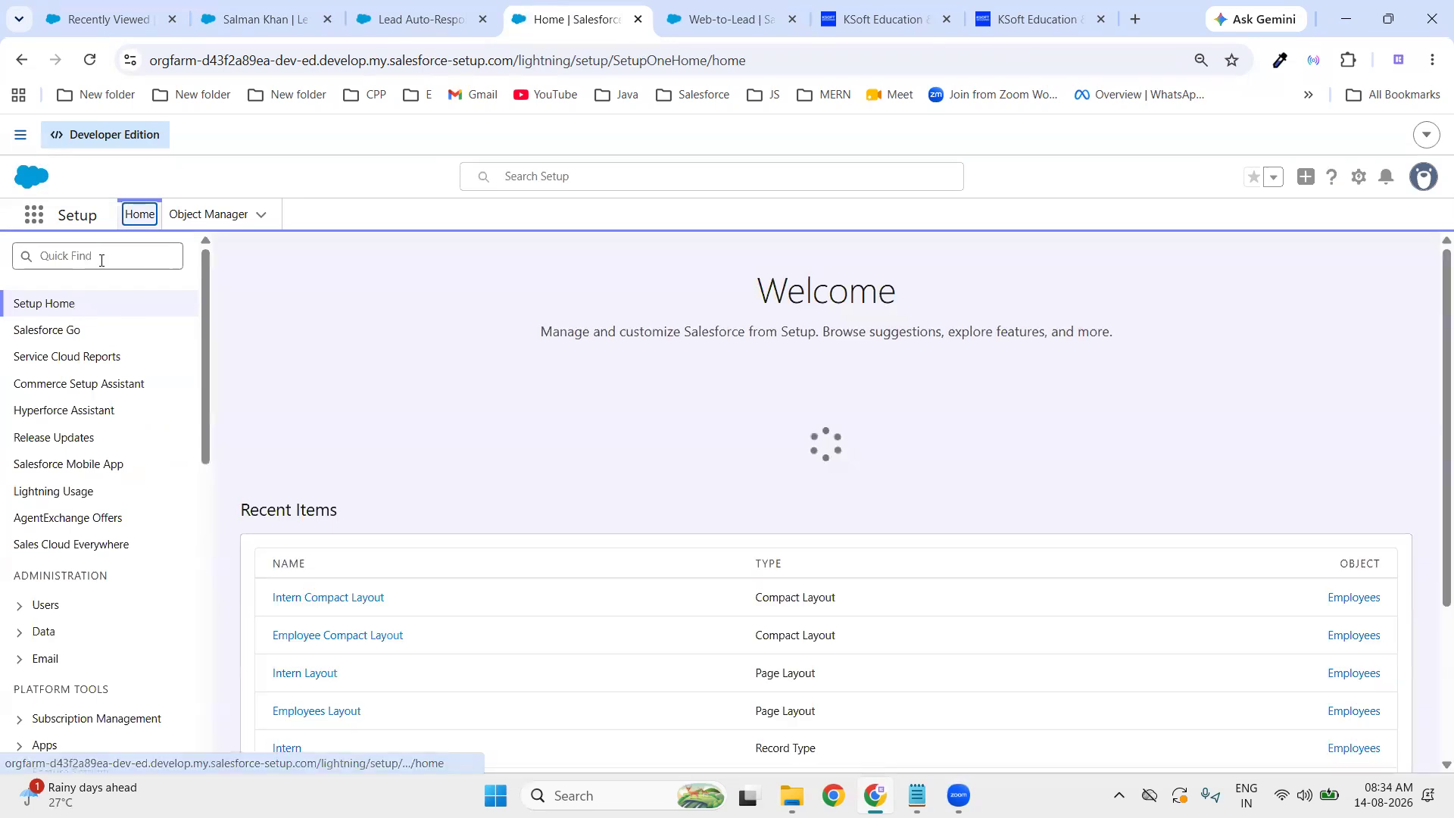
left_click(102, 259)
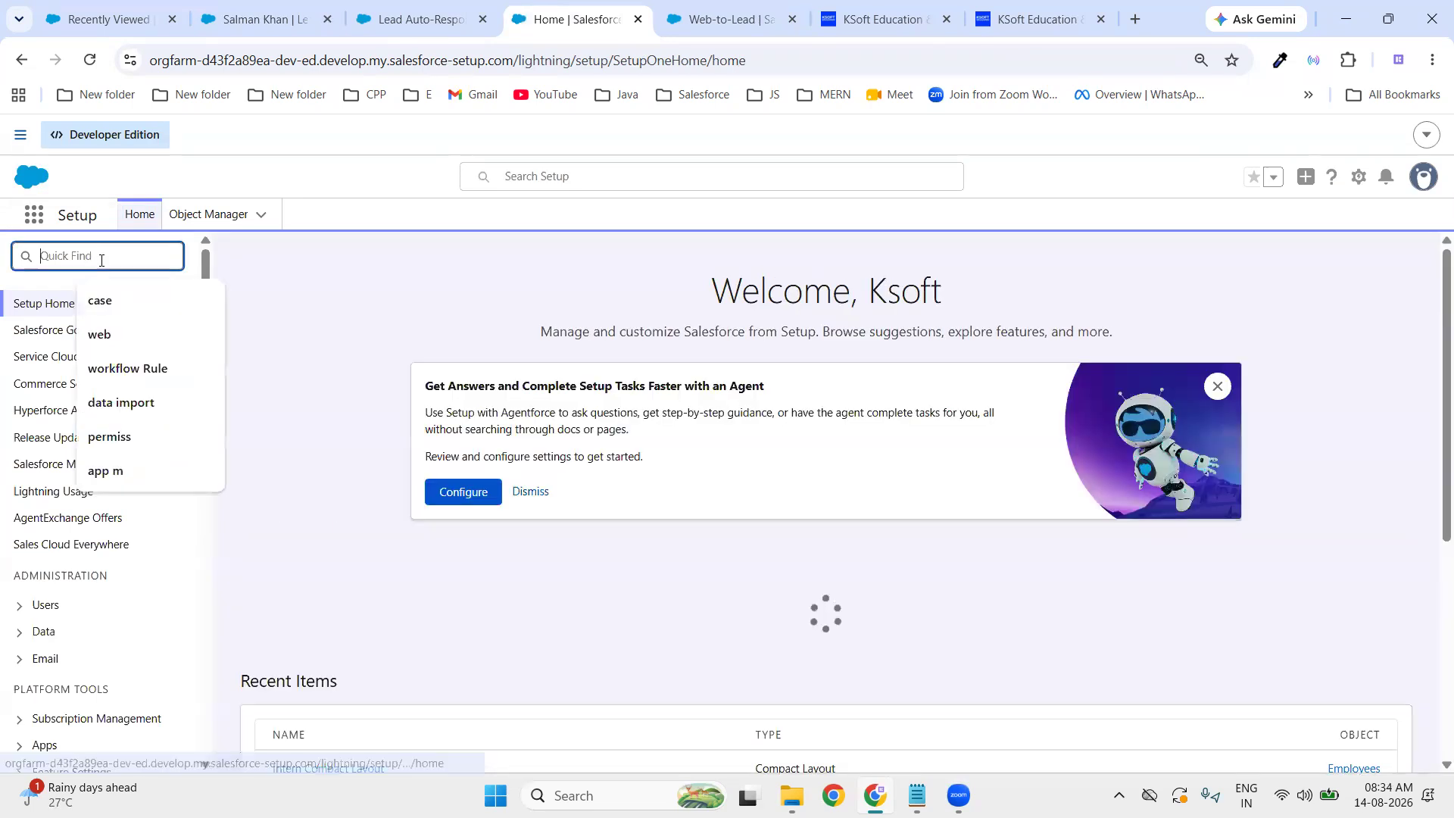
type("user")
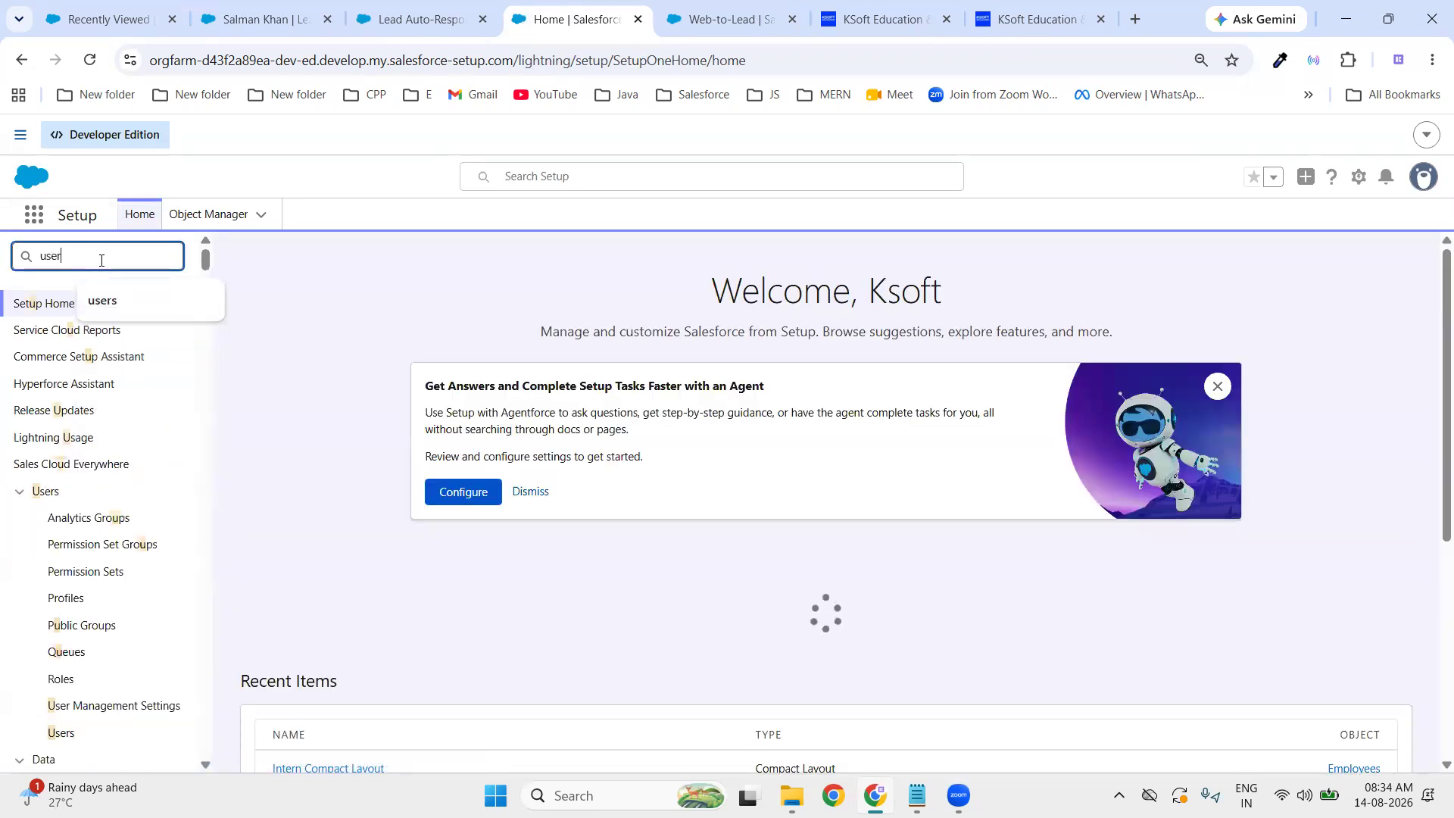
left_click(61, 544)
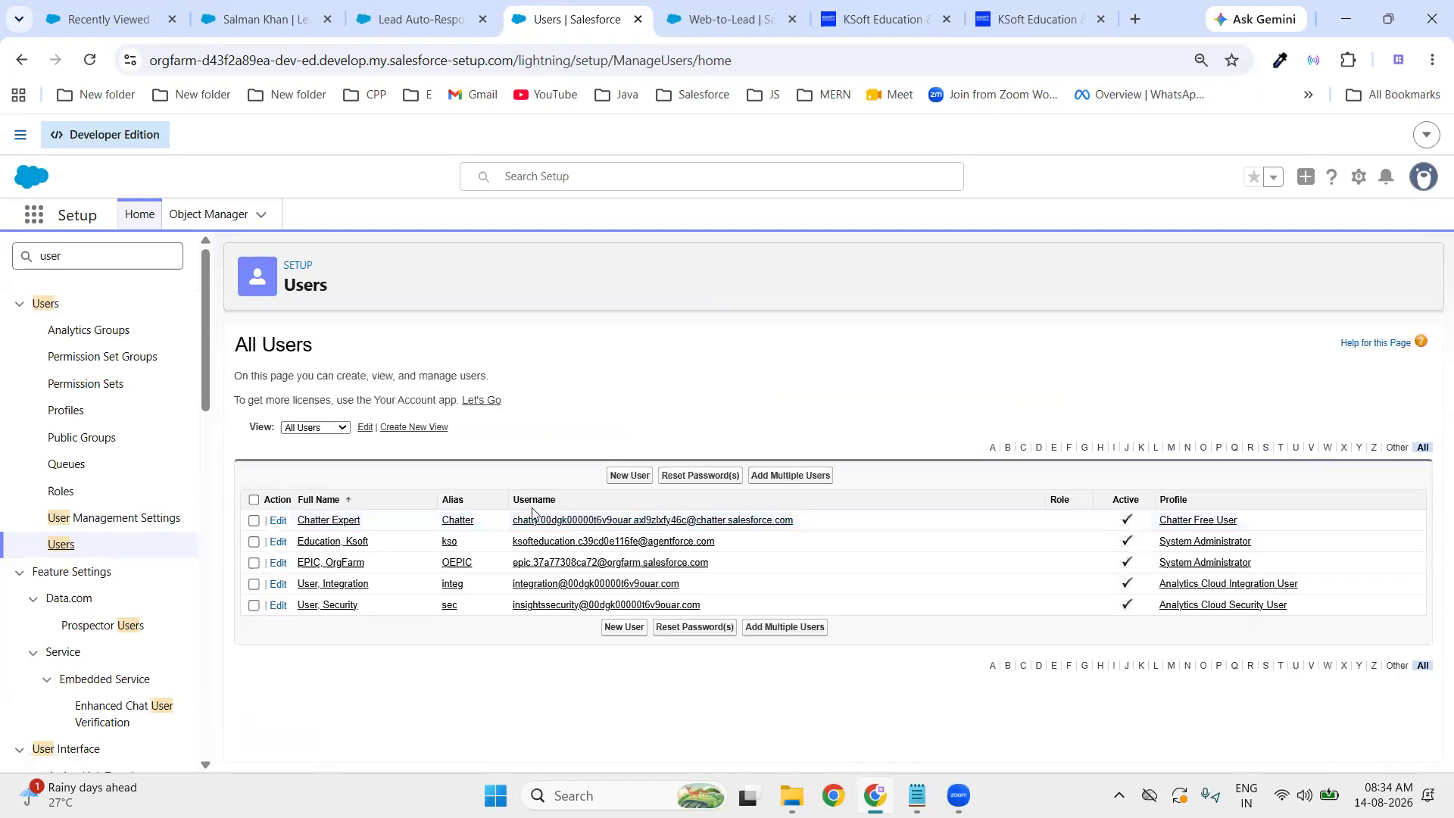
left_click(339, 543)
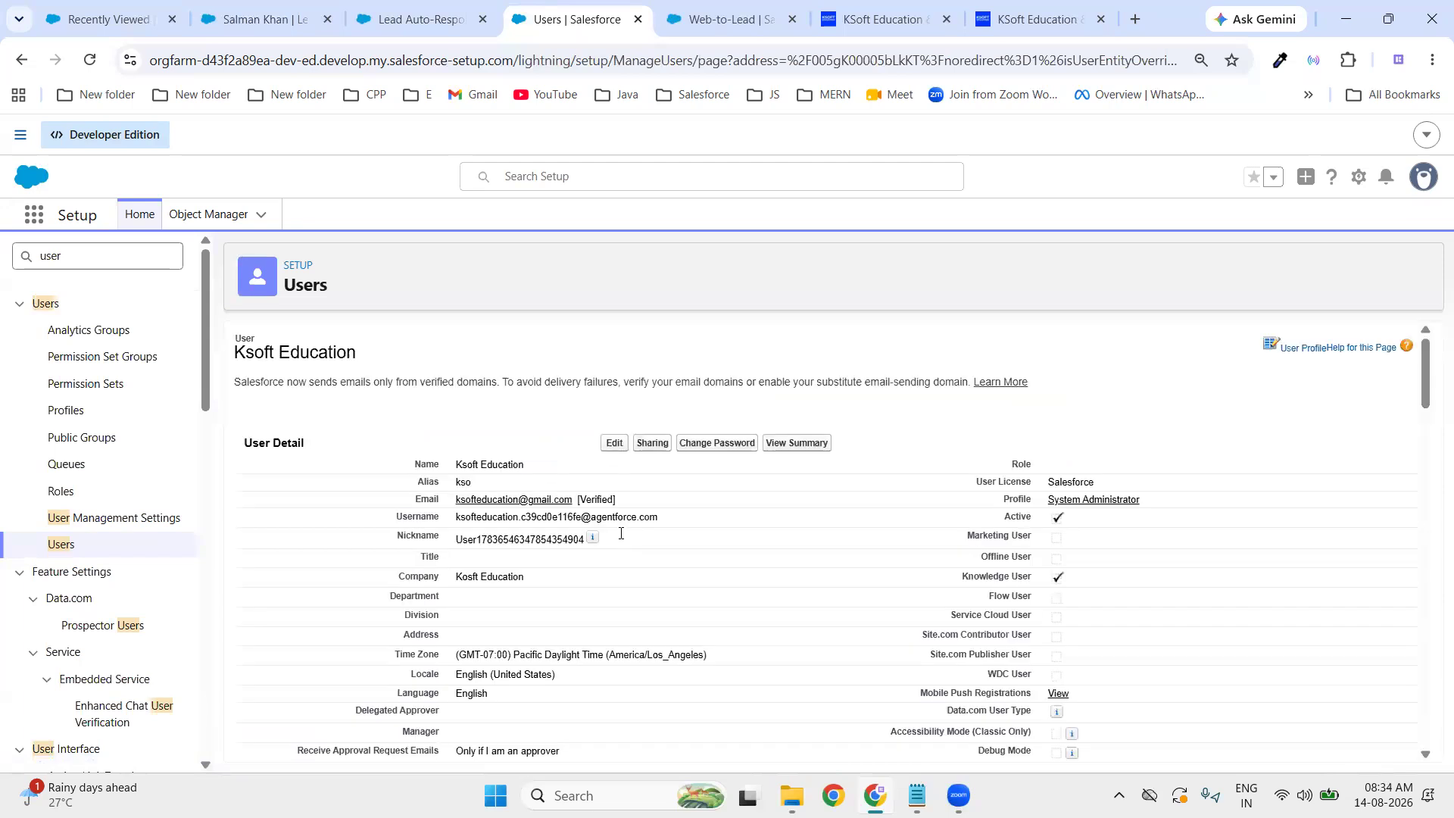
left_click_drag(451, 522, 605, 515)
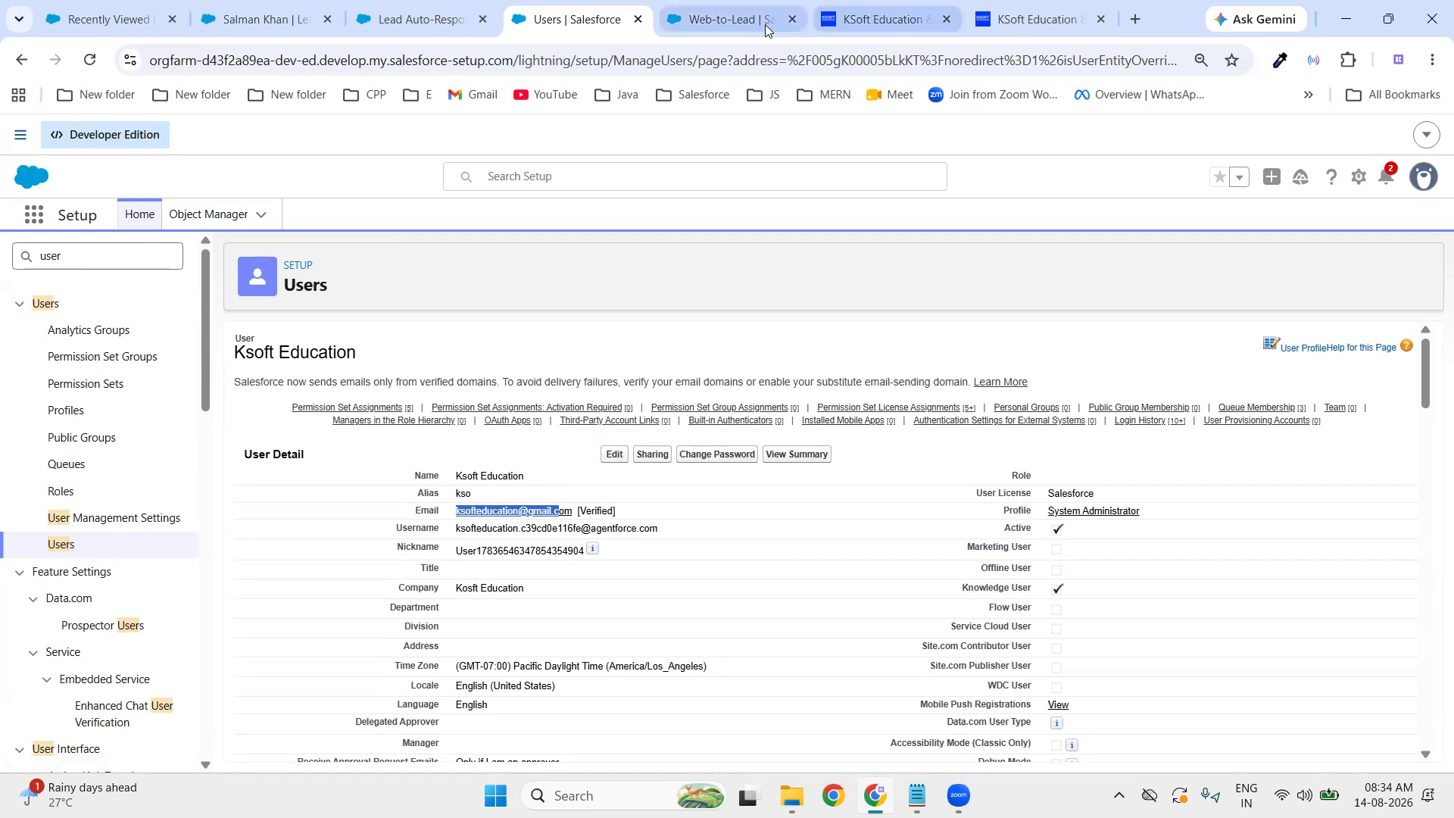
left_click(739, 23)
left_click(420, 24)
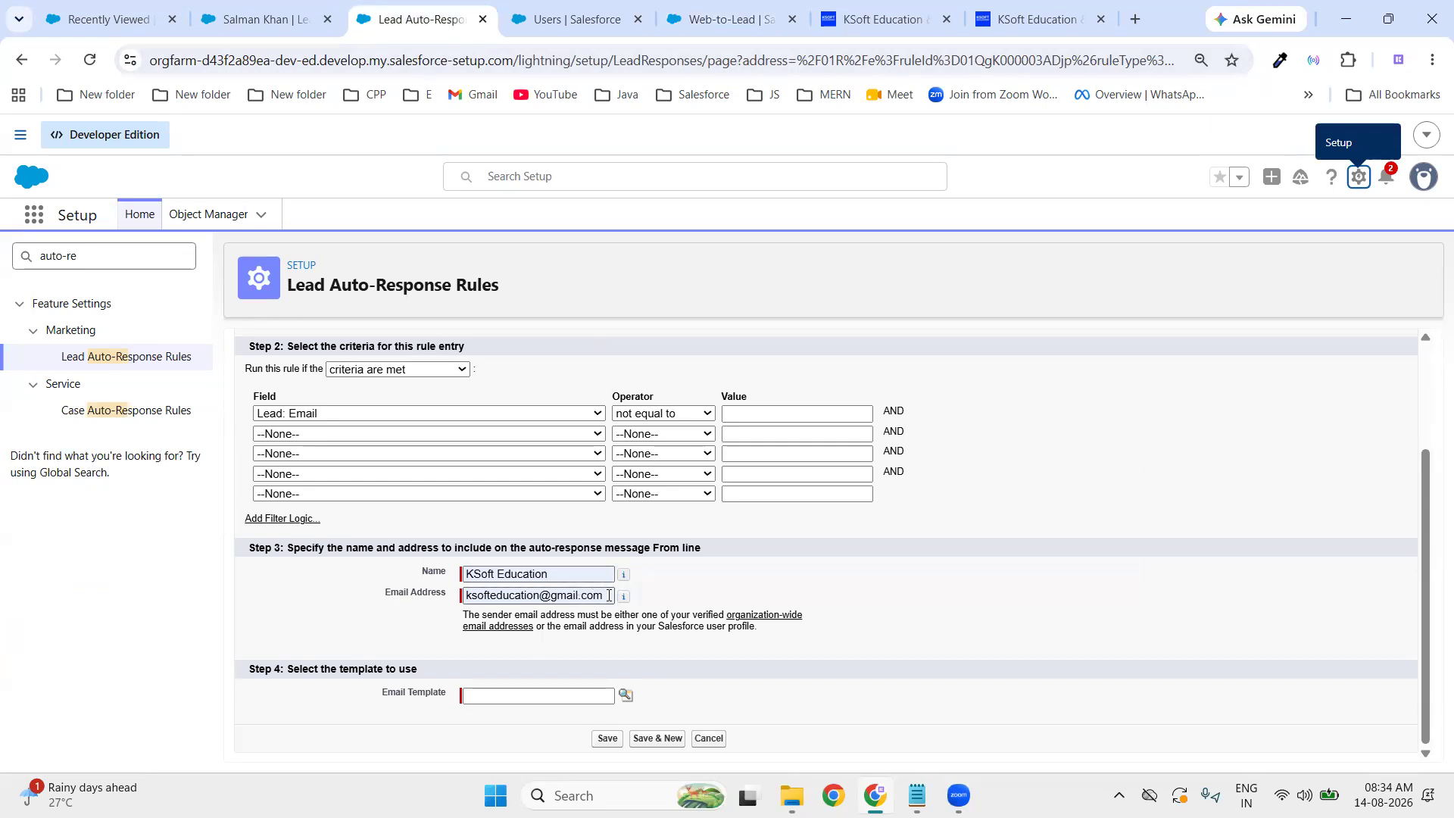
triple_click(470, 598)
left_click(1070, 612)
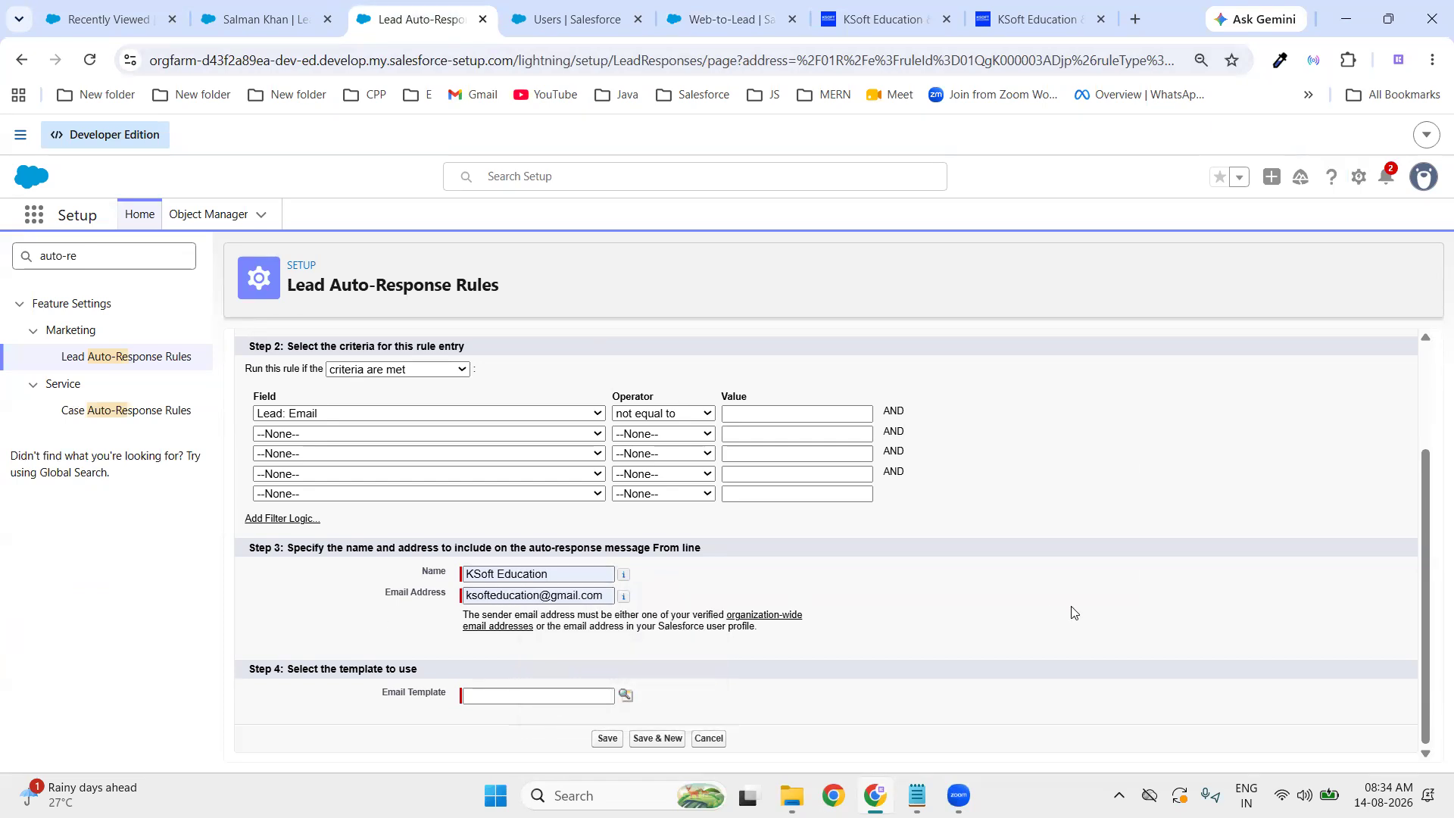
left_click_drag(464, 615, 659, 631)
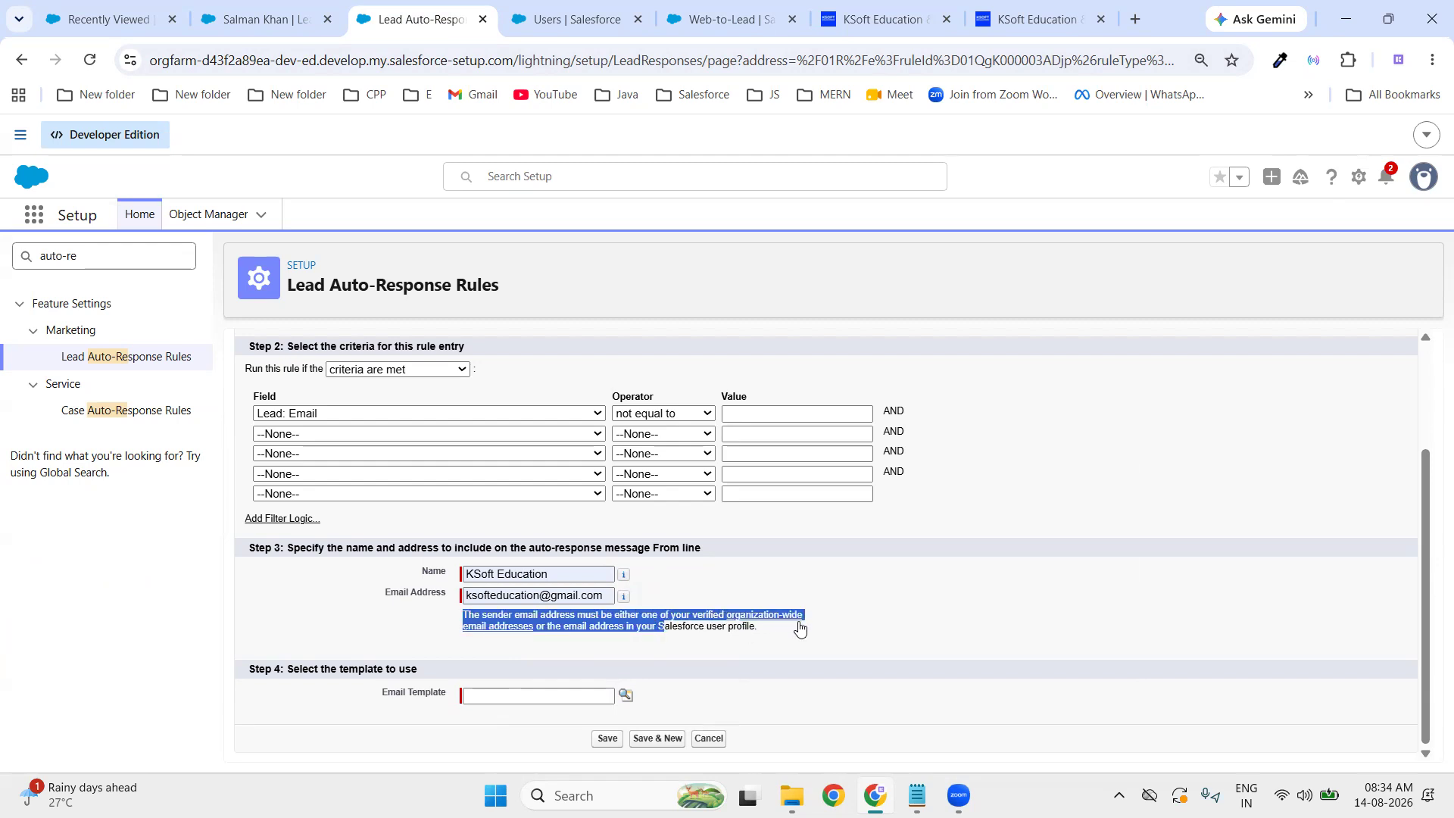
left_click(504, 632)
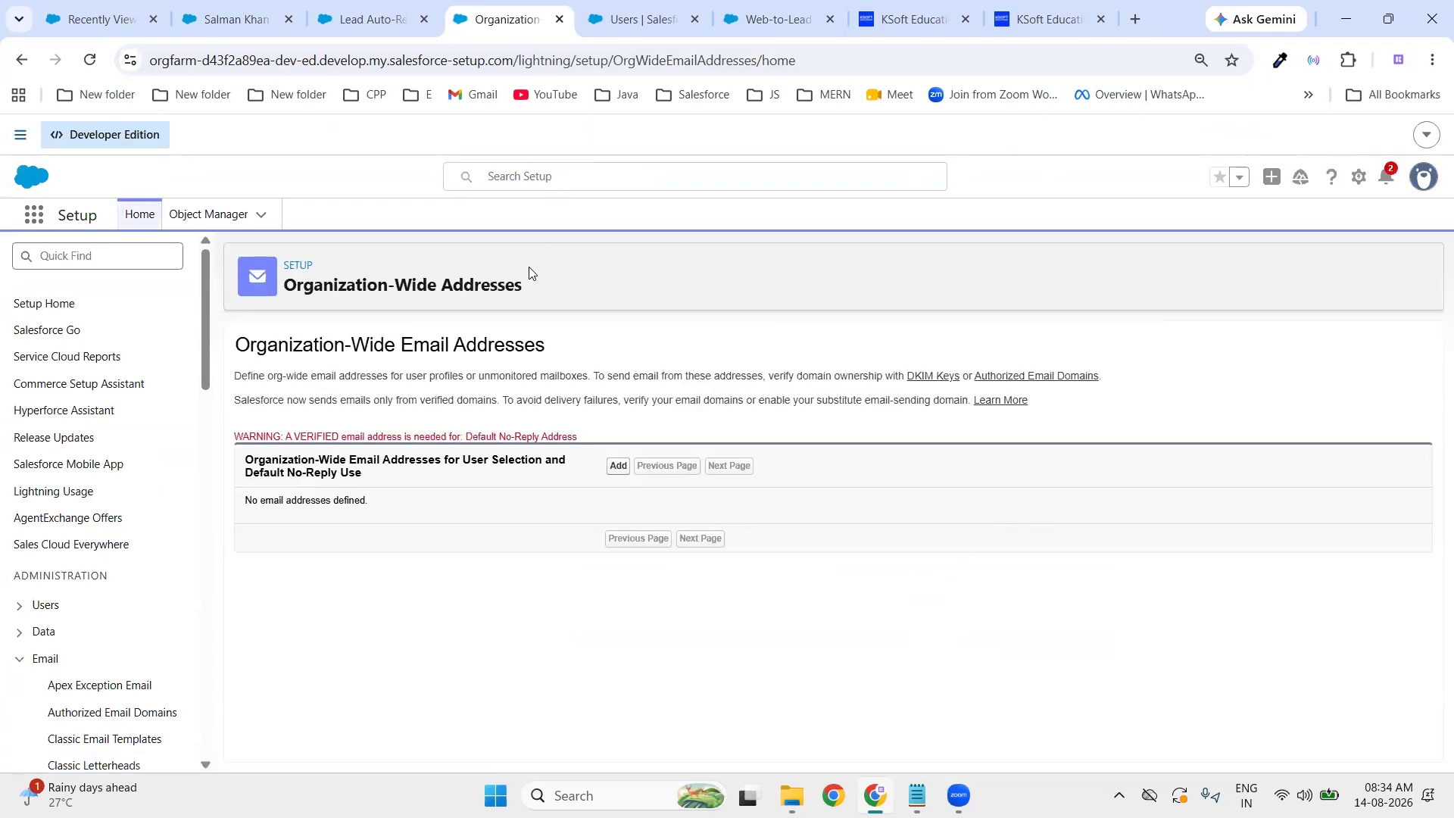
left_click(618, 467)
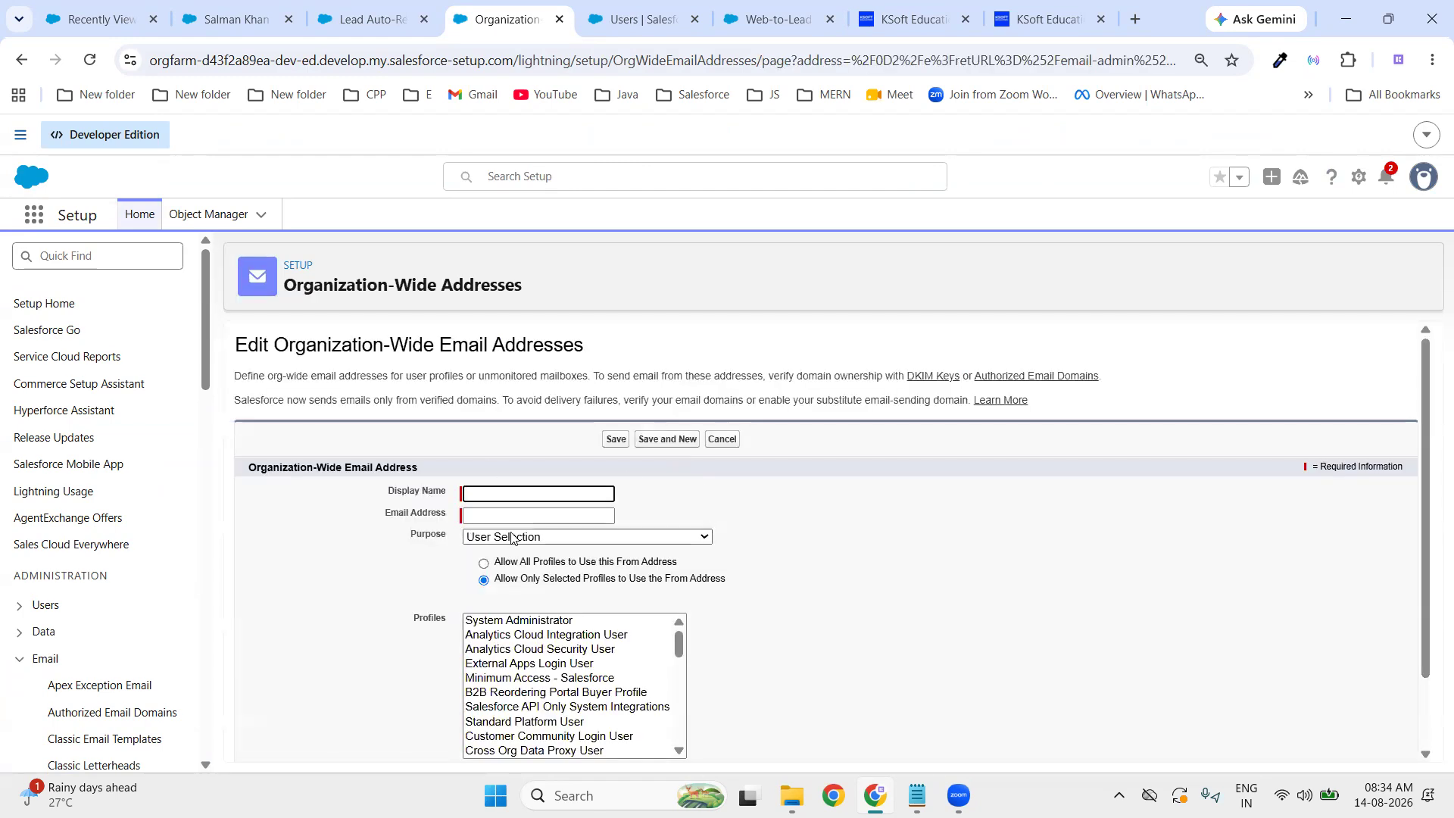
scroll(780, 632, "down", 1)
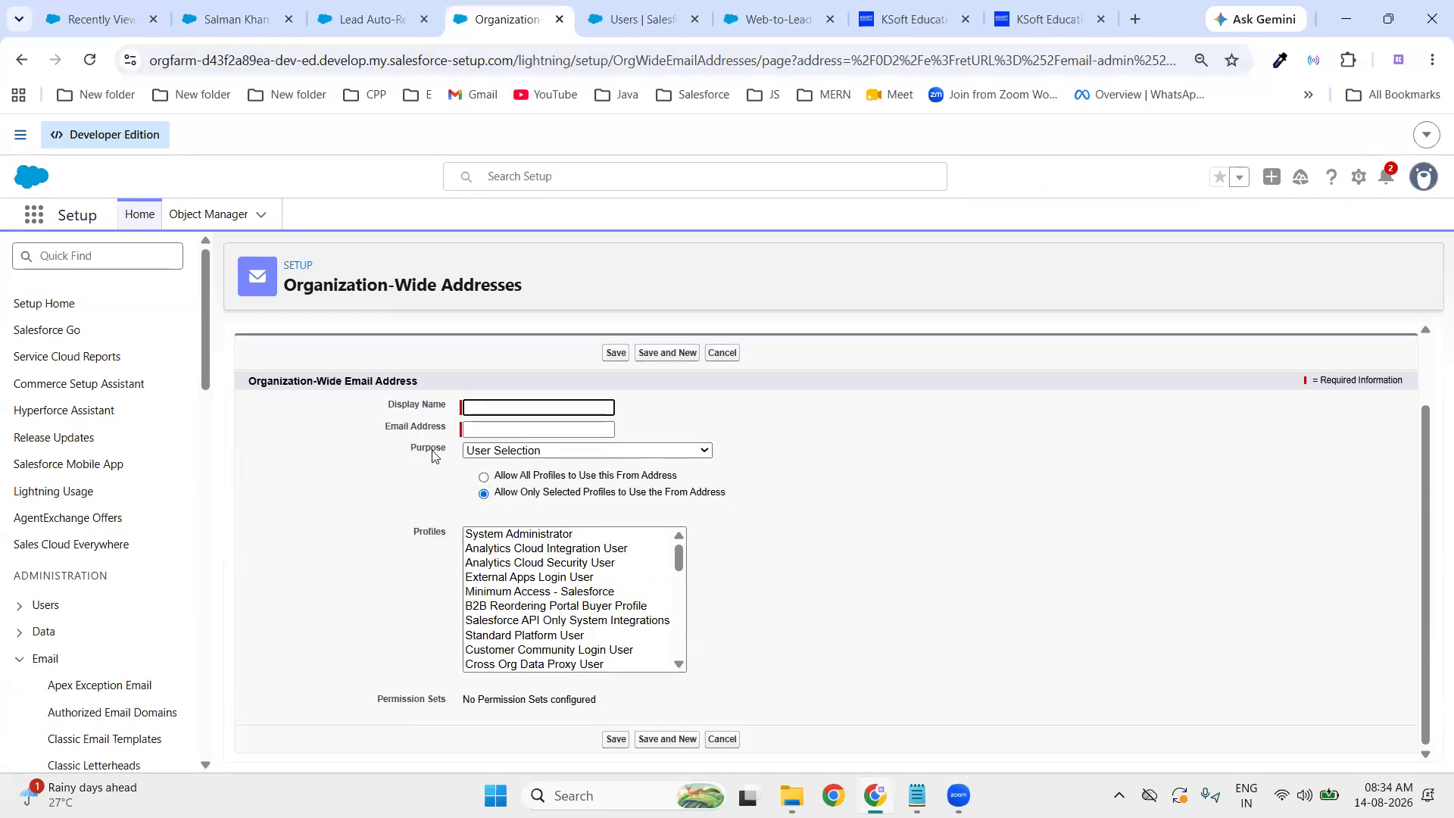
left_click(384, 6)
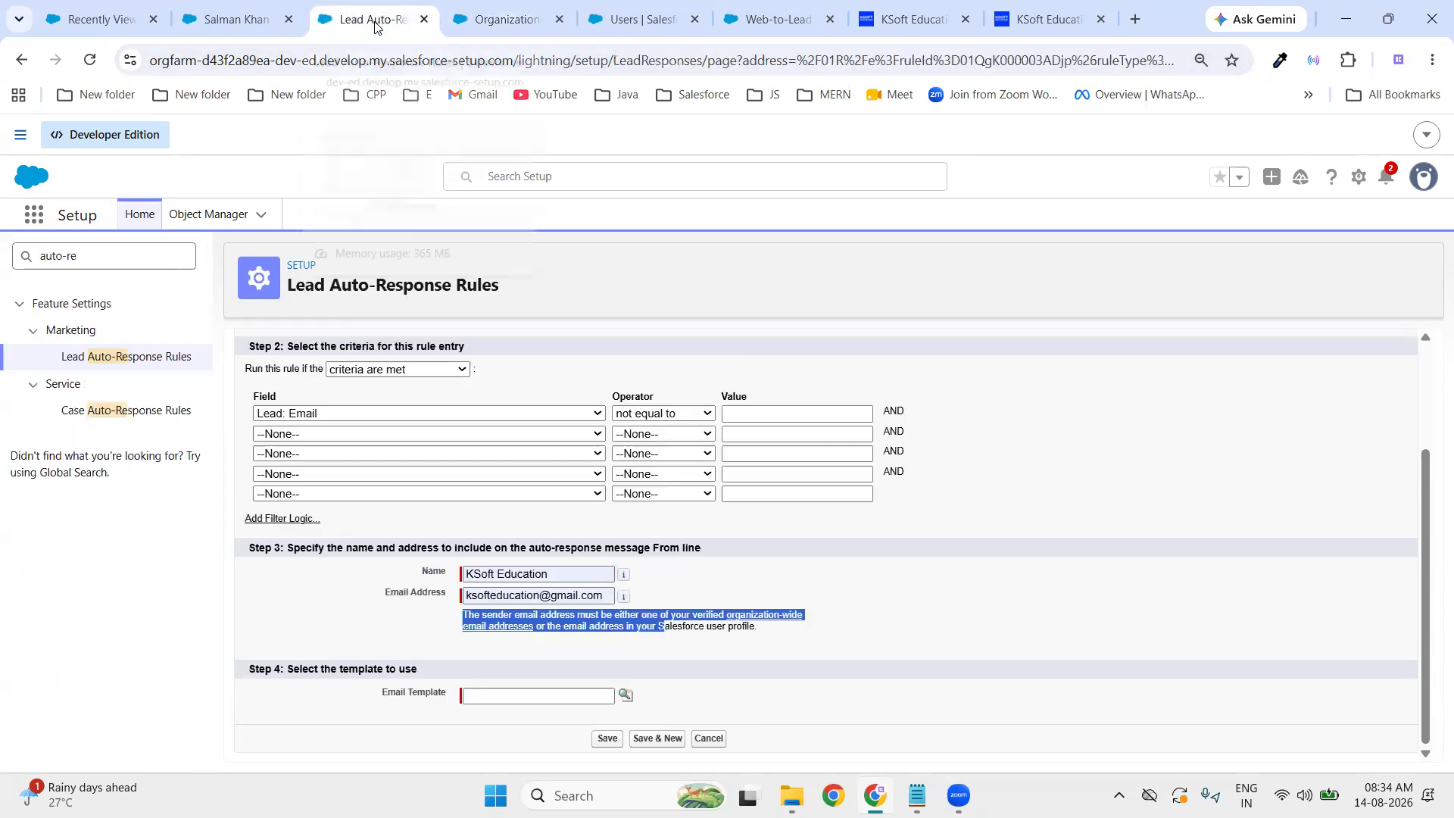
- Pick Marketing: Product Inquiry Response from the Email Template lookup
left_click(607, 596)
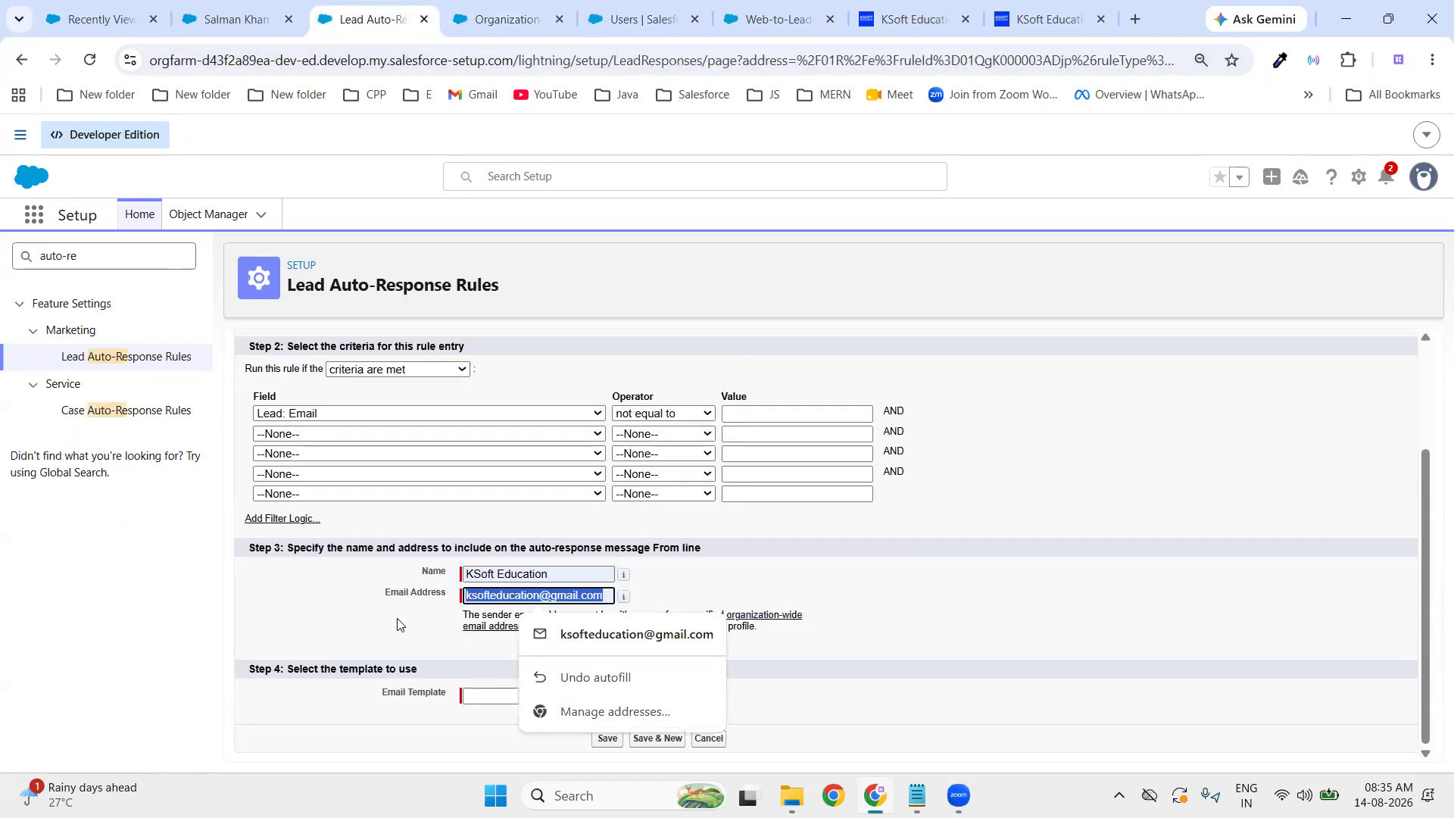
left_click(347, 632)
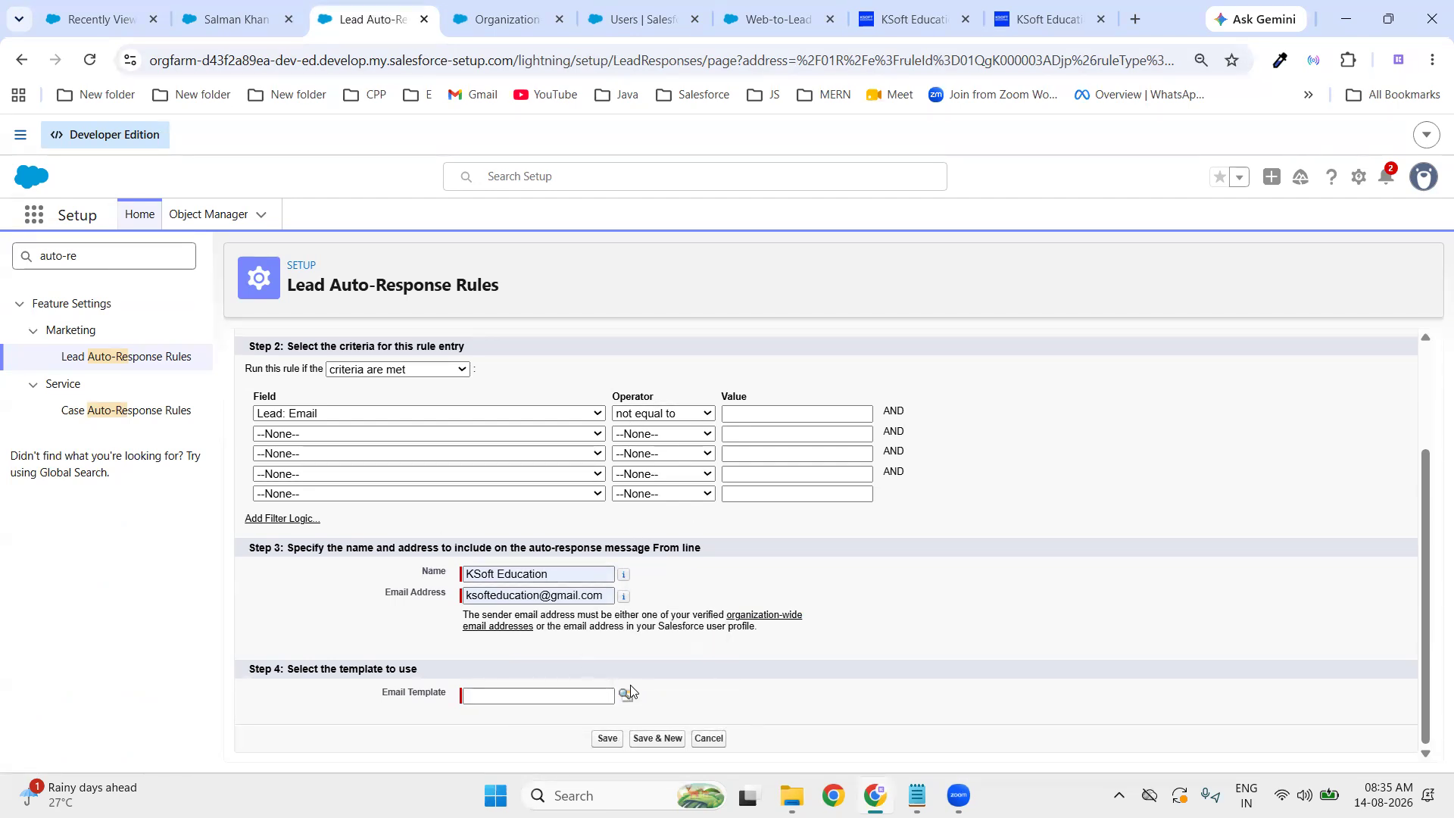
scroll(508, 413, "up", 3)
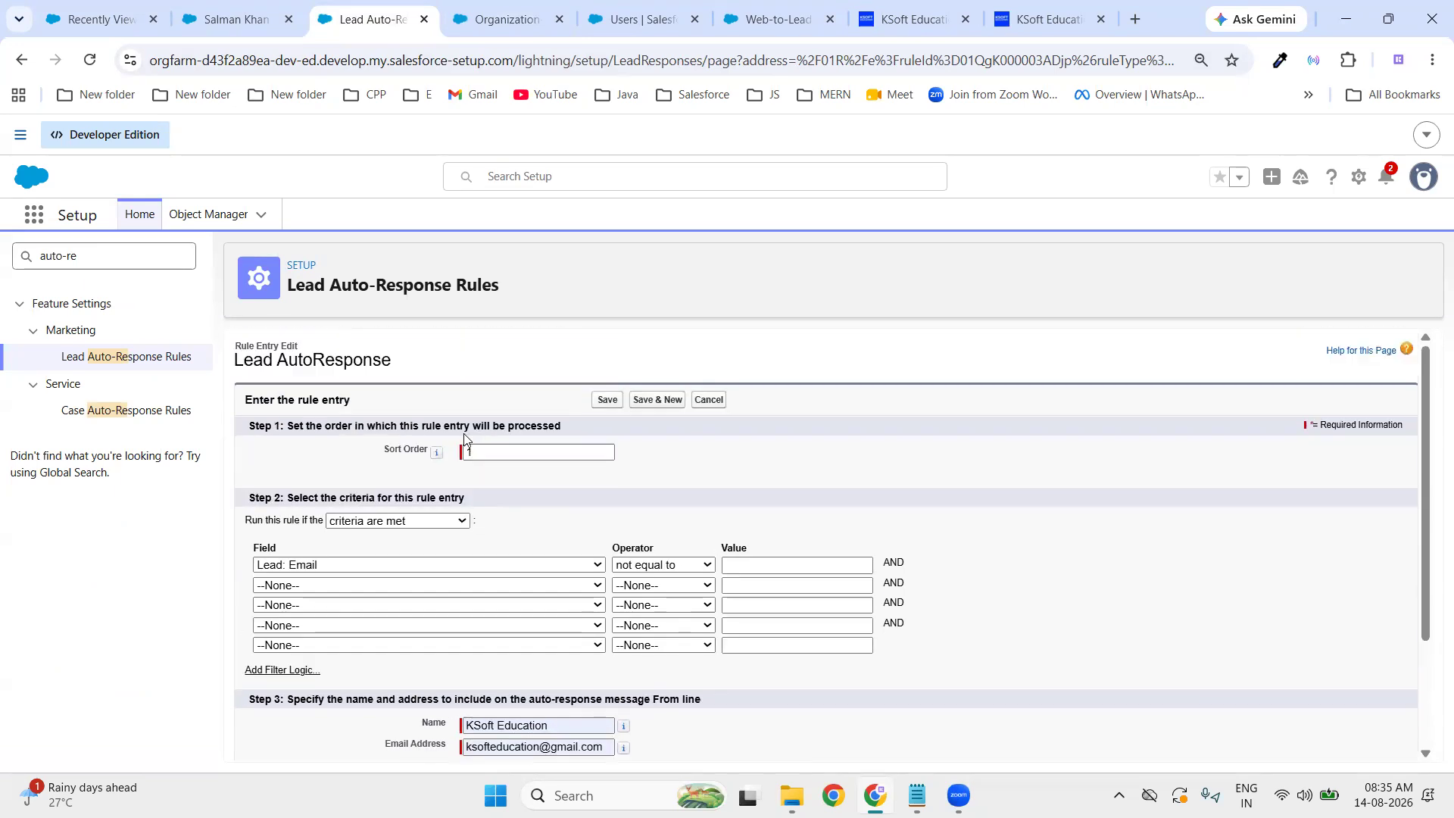
scroll(518, 457, "down", 2)
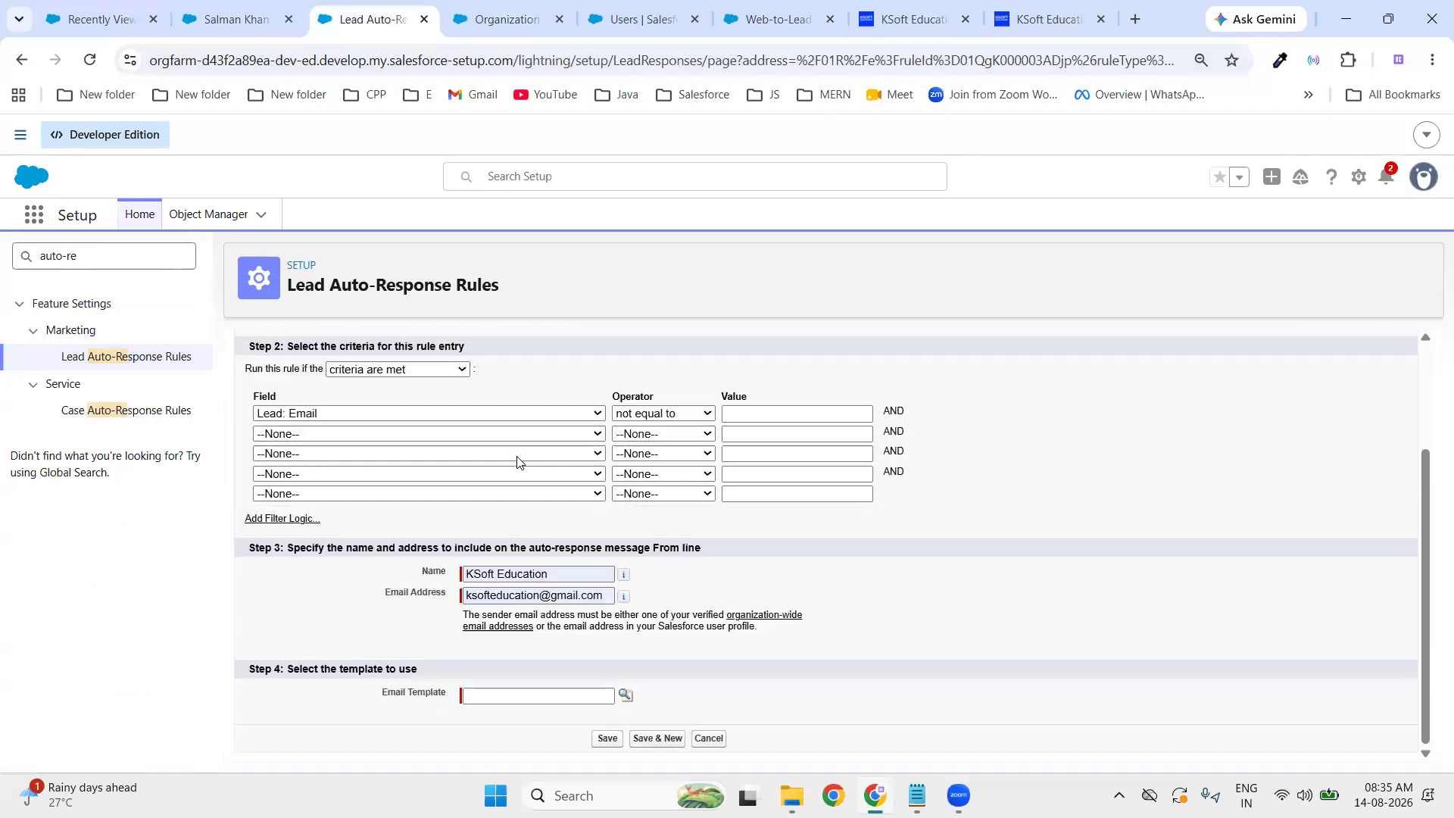
left_click(624, 697)
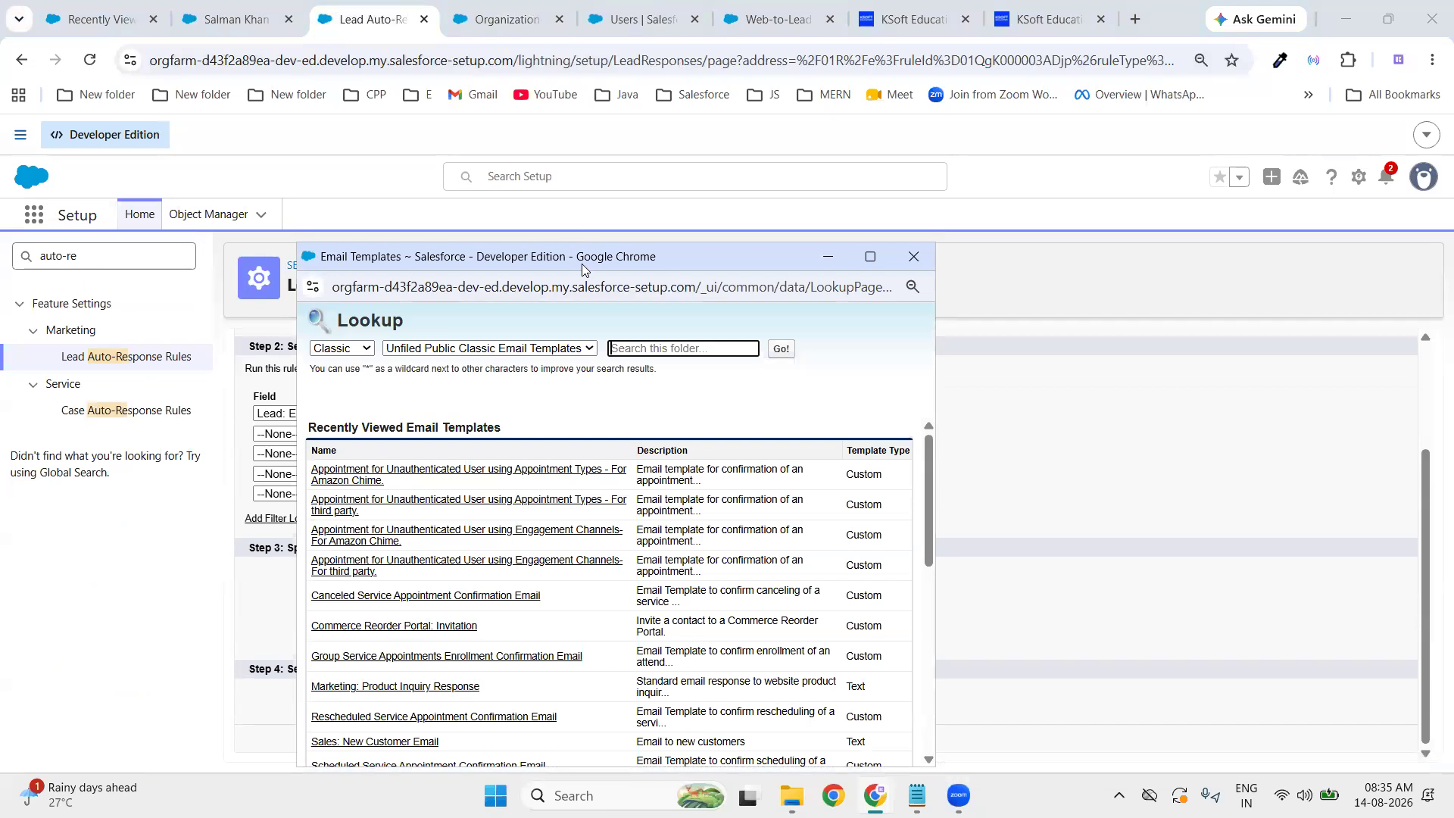
left_click_drag(583, 269, 807, 153)
scroll(690, 438, "down", 10)
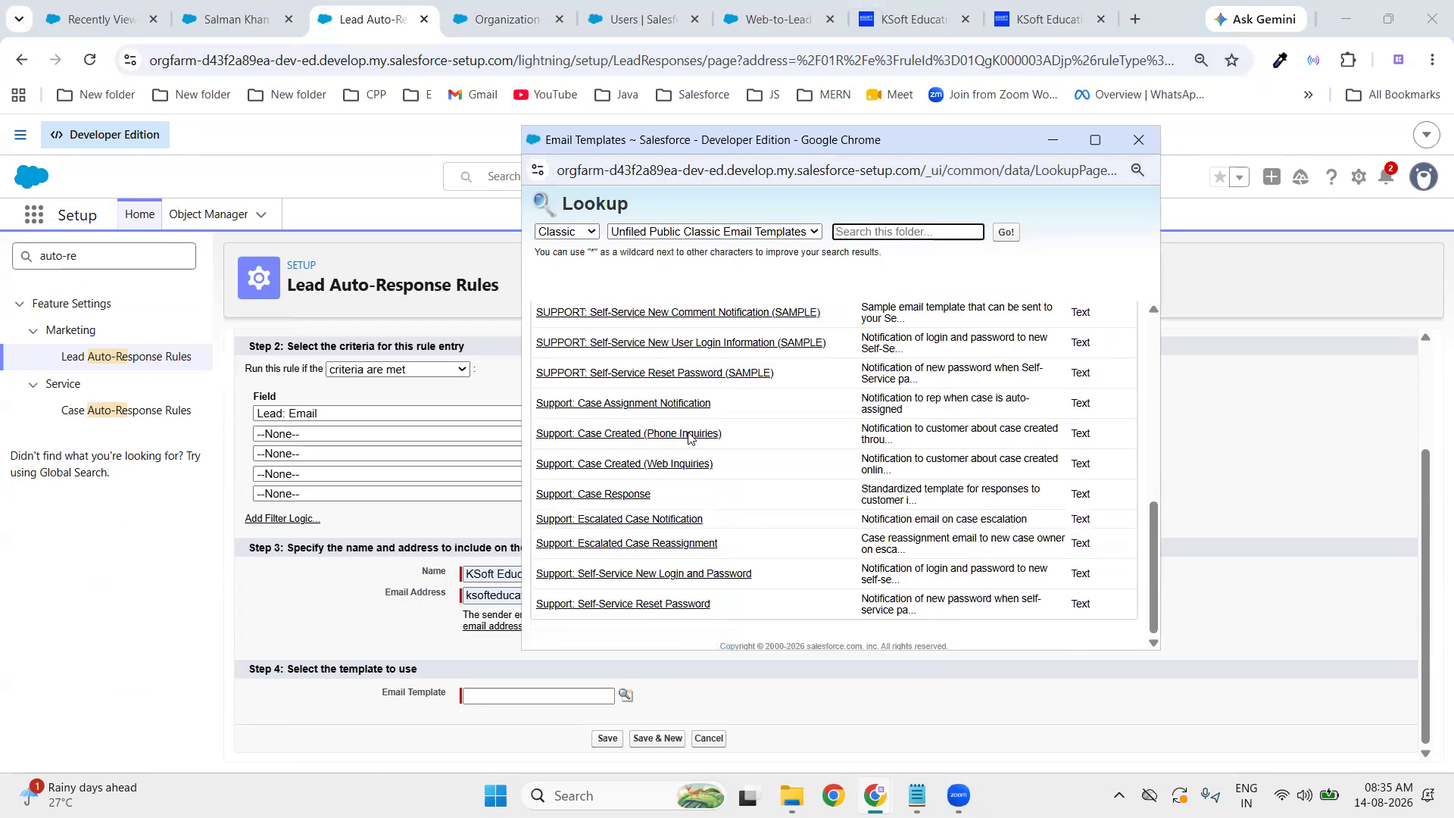
scroll(689, 438, "up", 10)
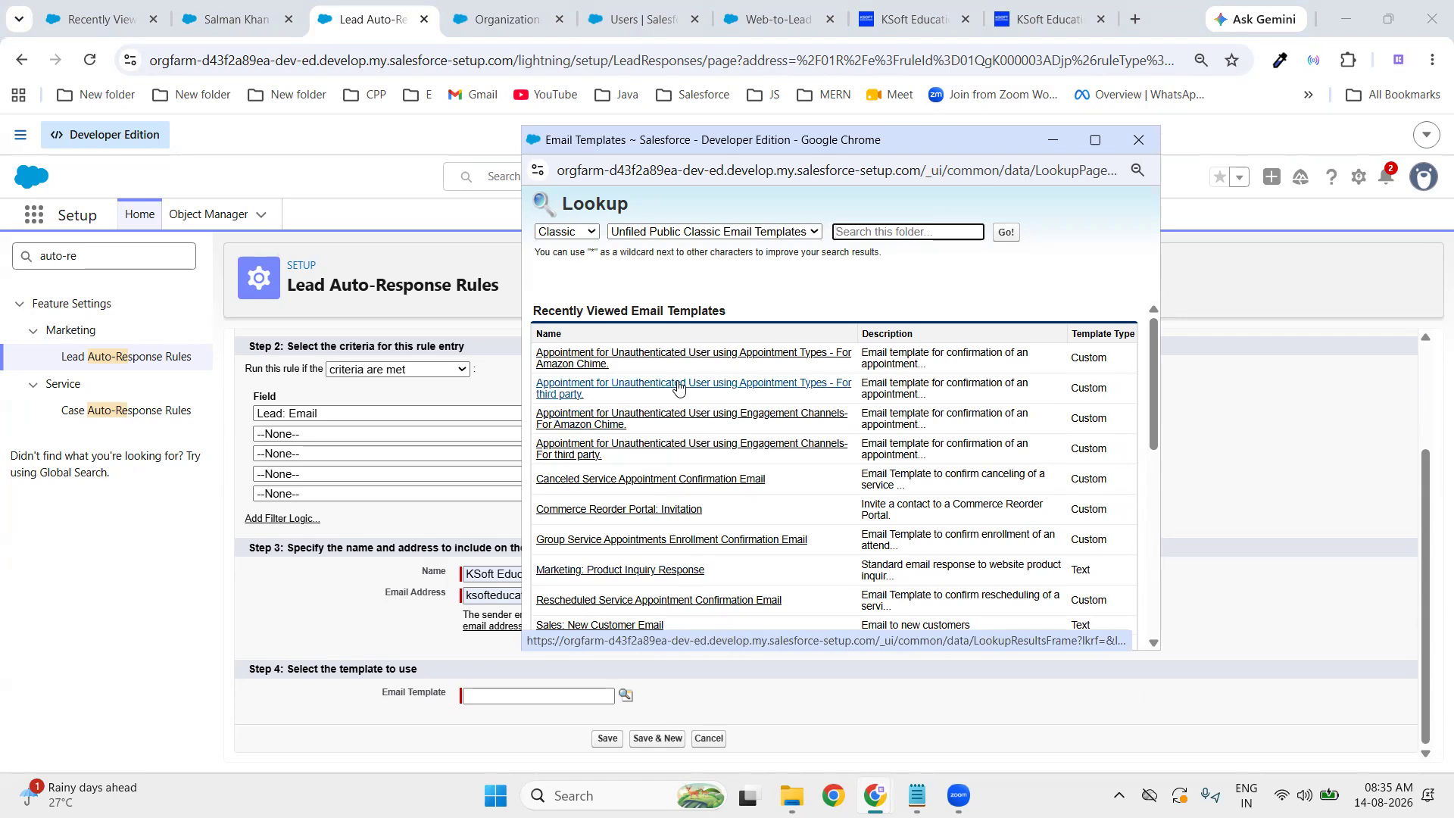
scroll(671, 527, "down", 2)
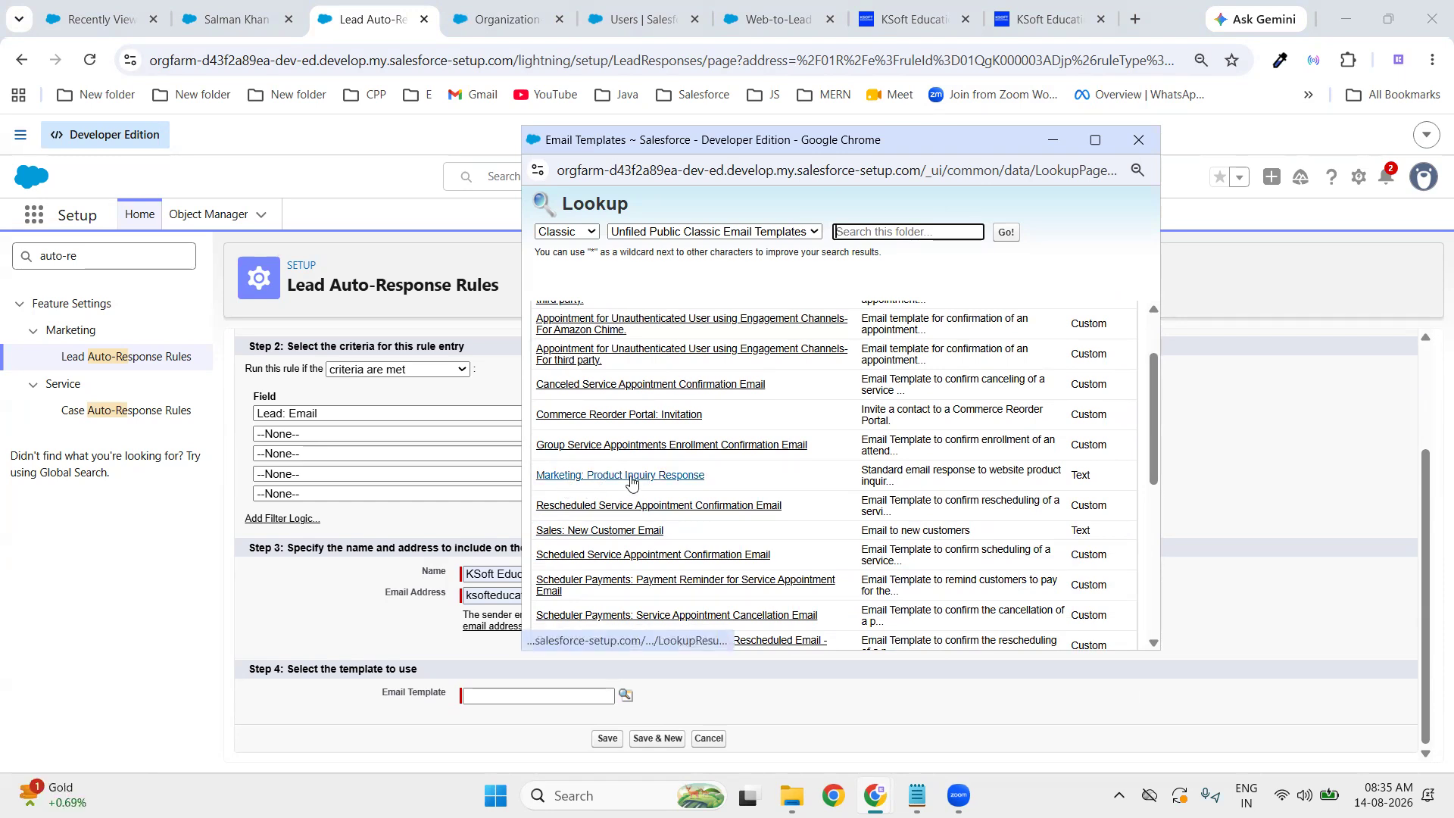
left_click(680, 477)
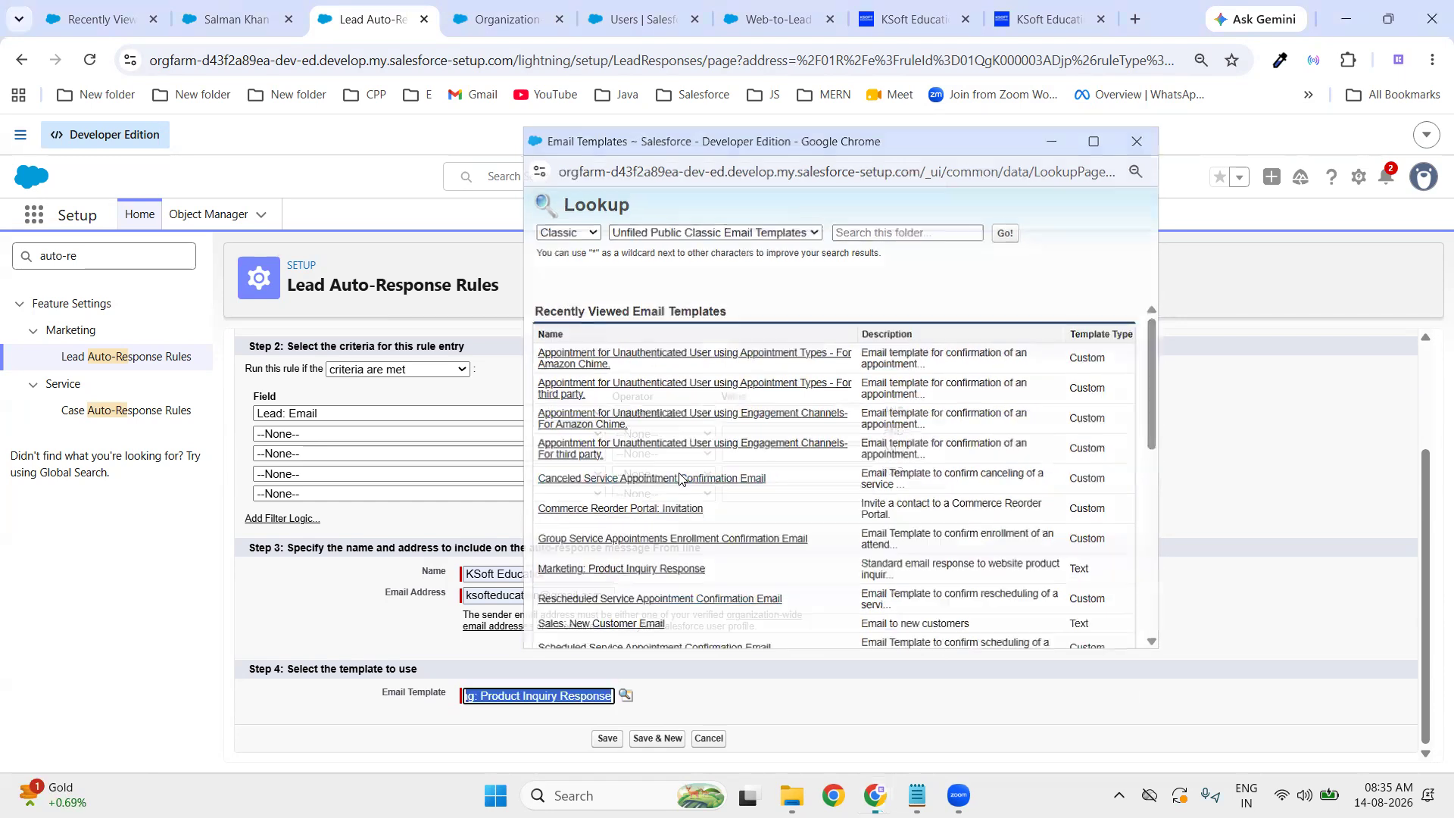
- Save the Lead AutoResponse rule entry (Email not null, KSoft Education sender, Product Inquiry template)
left_click(608, 740)
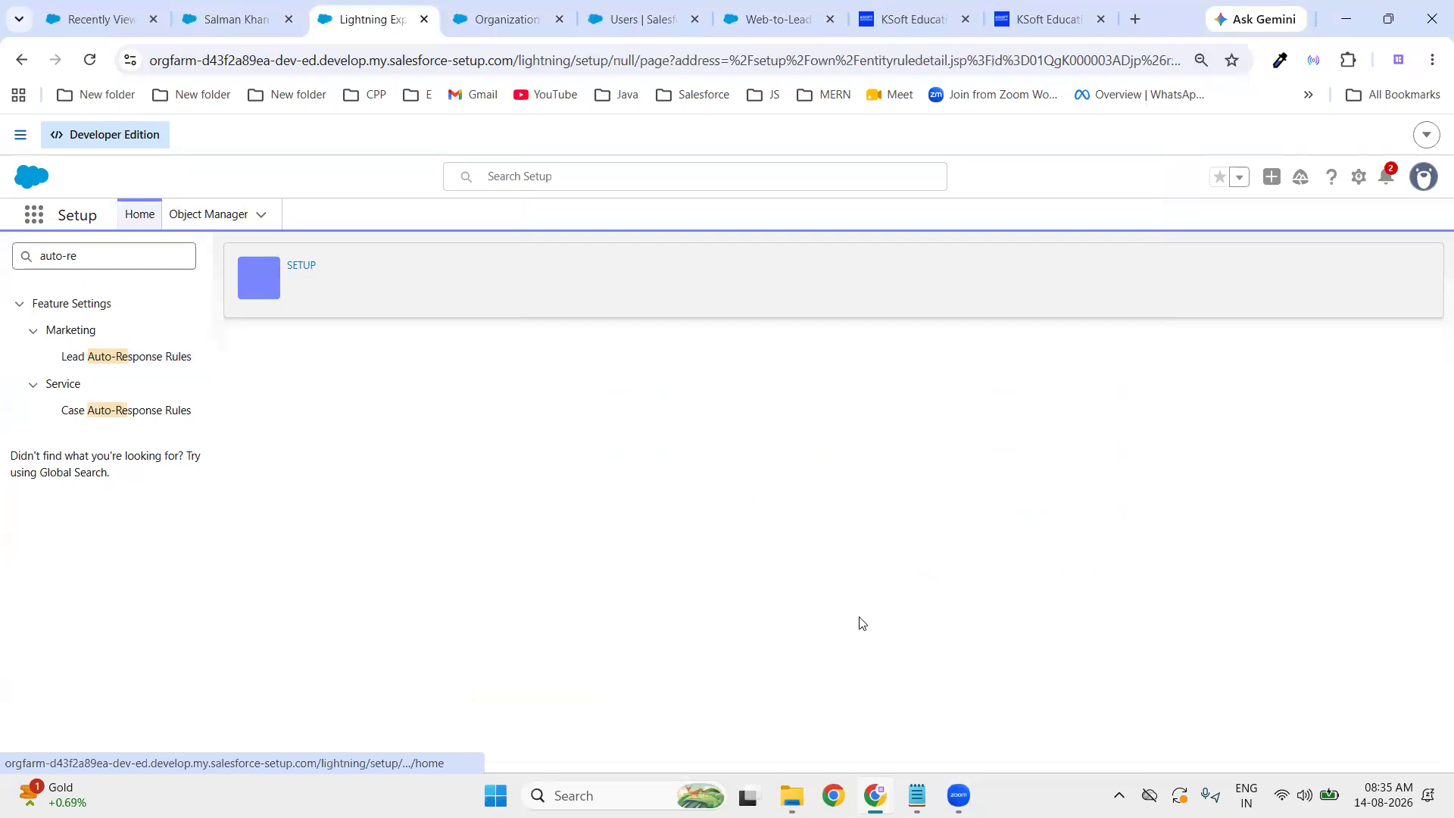
left_click(724, 701)
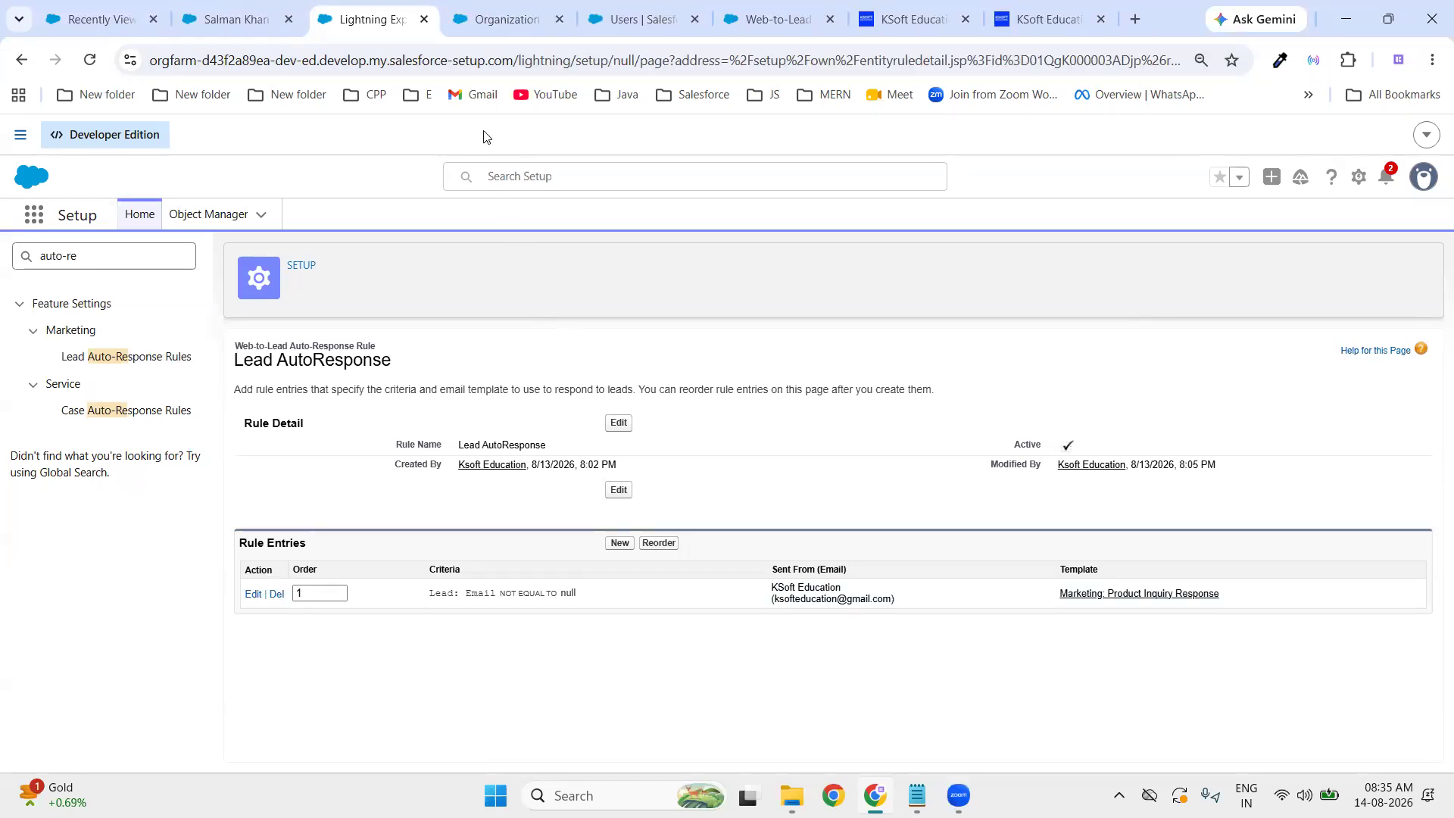
left_click(1048, 29)
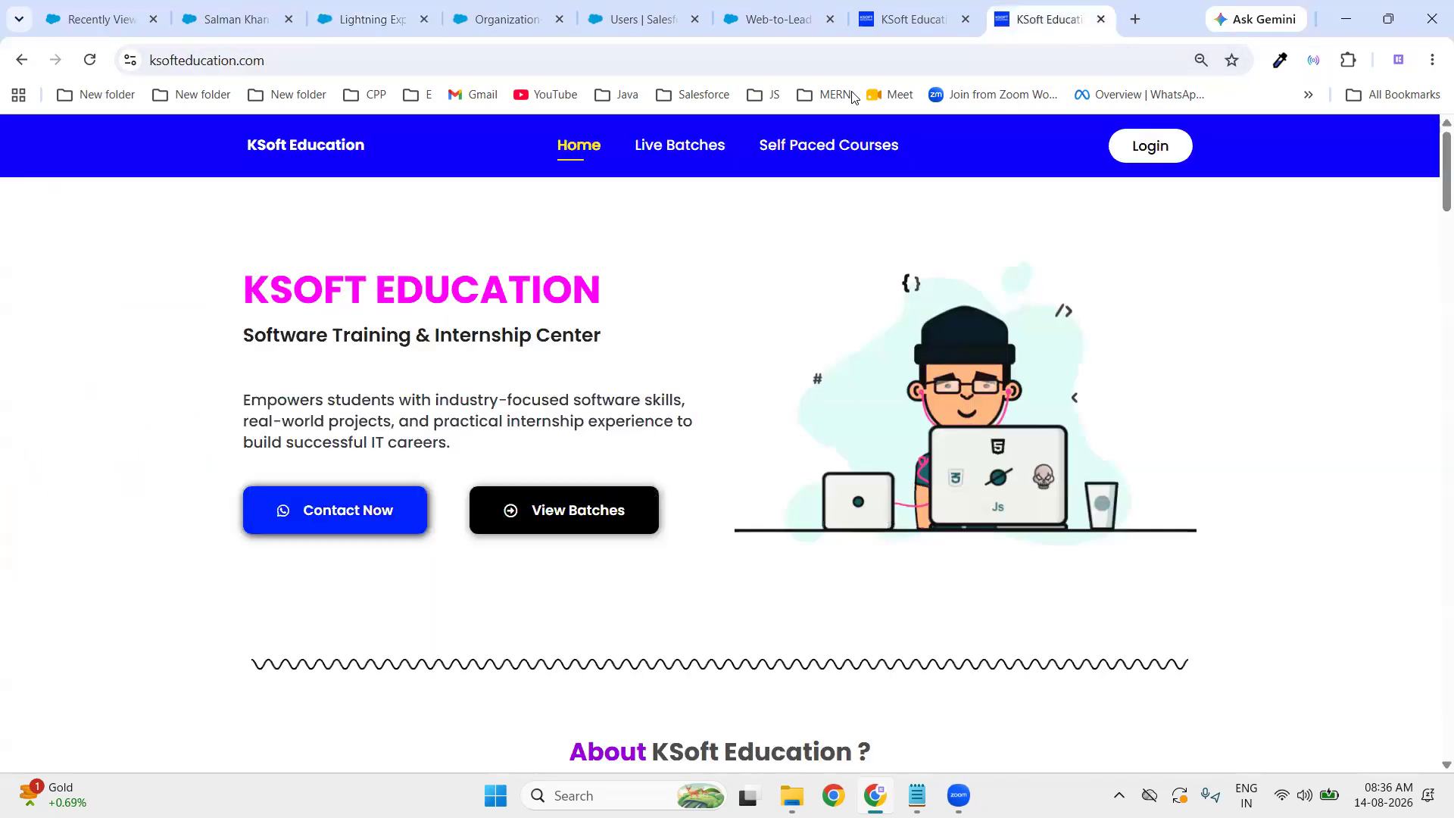
- Return to the local enquiryLead.html Enquiry Form and reload it to clear the fields
left_click(21, 60)
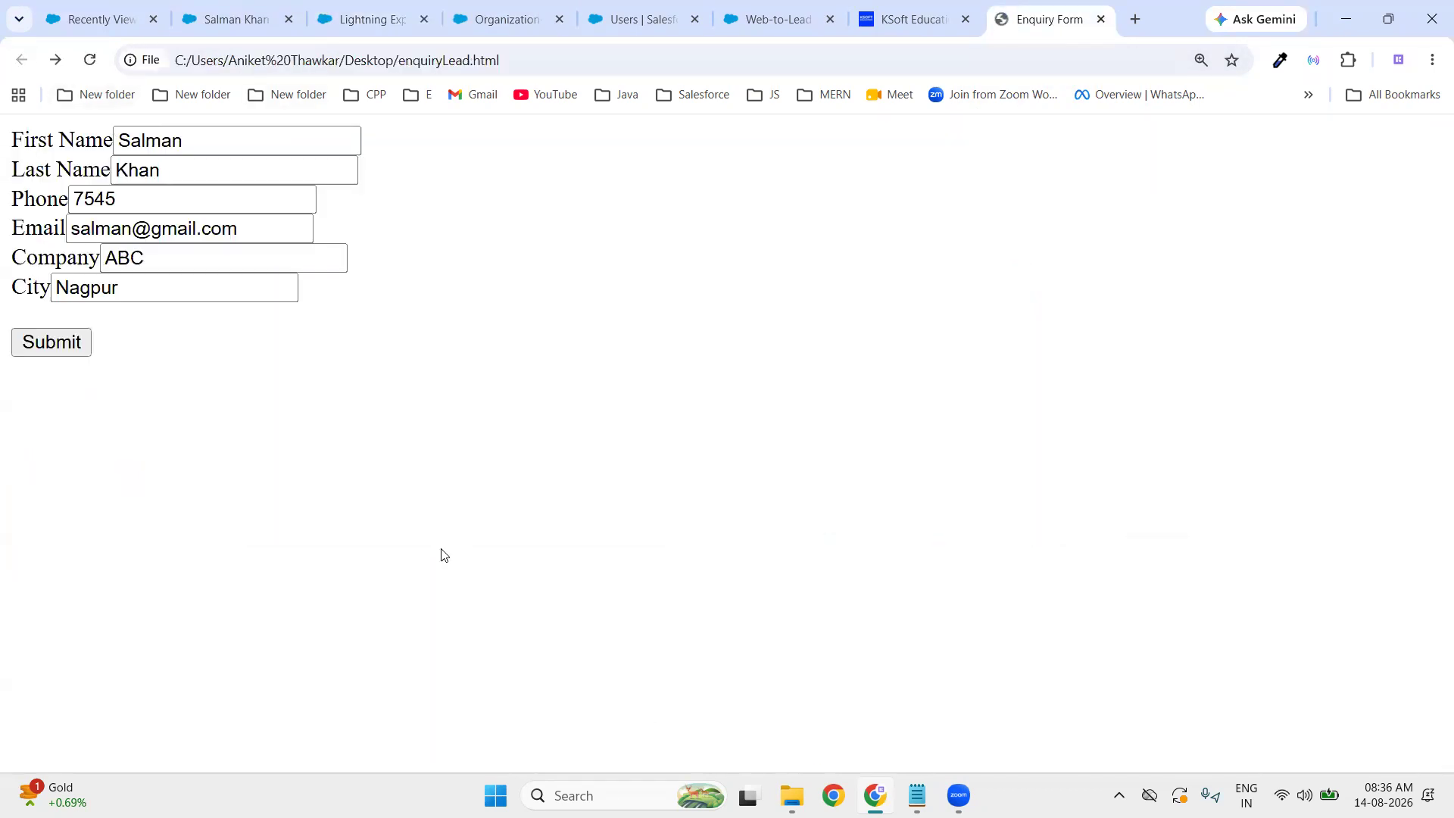
left_click(89, 60)
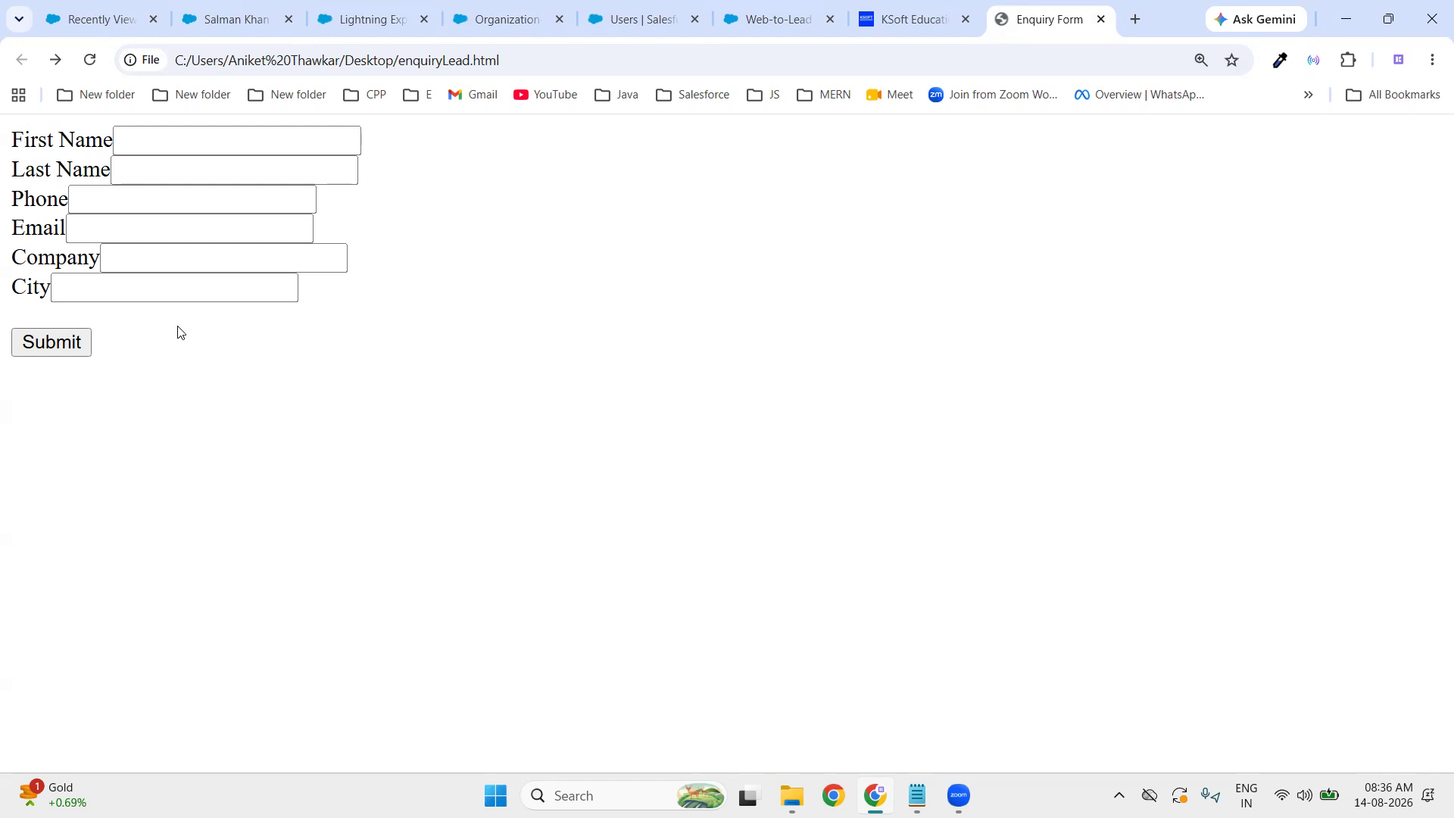
- Enter the lead's first name, last name and phone number in the Enquiry Form
left_click(305, 149)
type("Aniket")
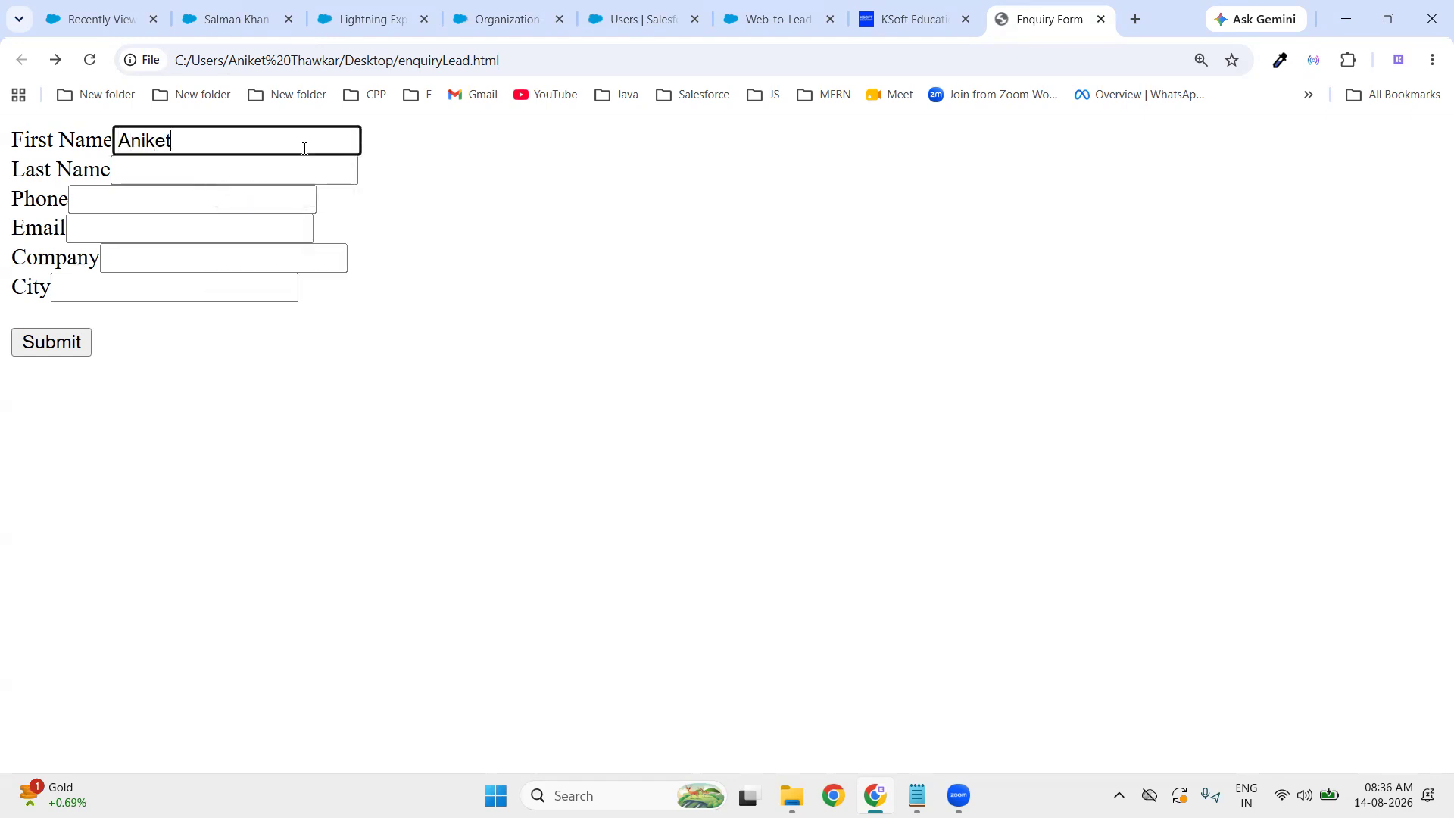
left_click(253, 191)
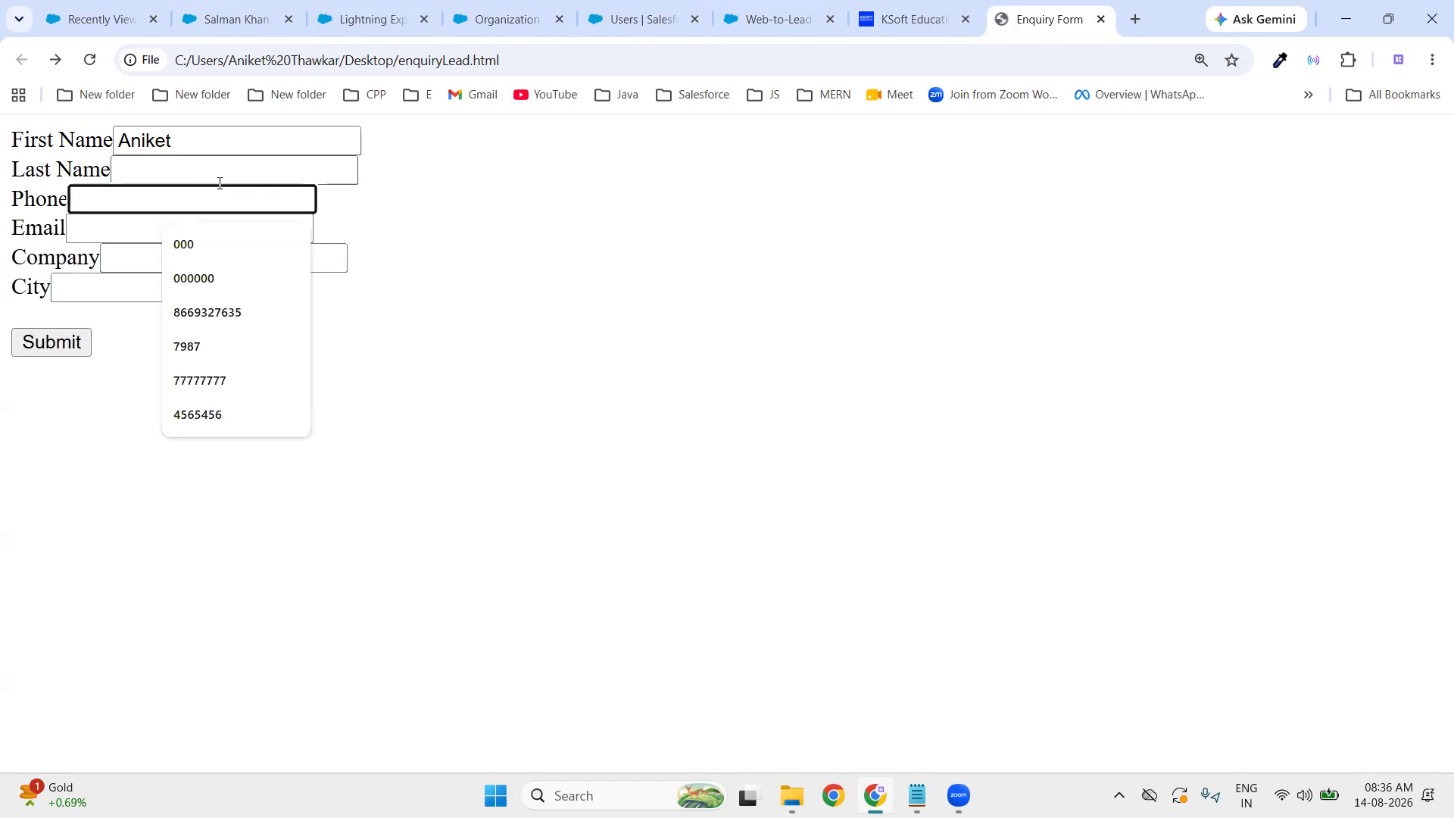
left_click(181, 176)
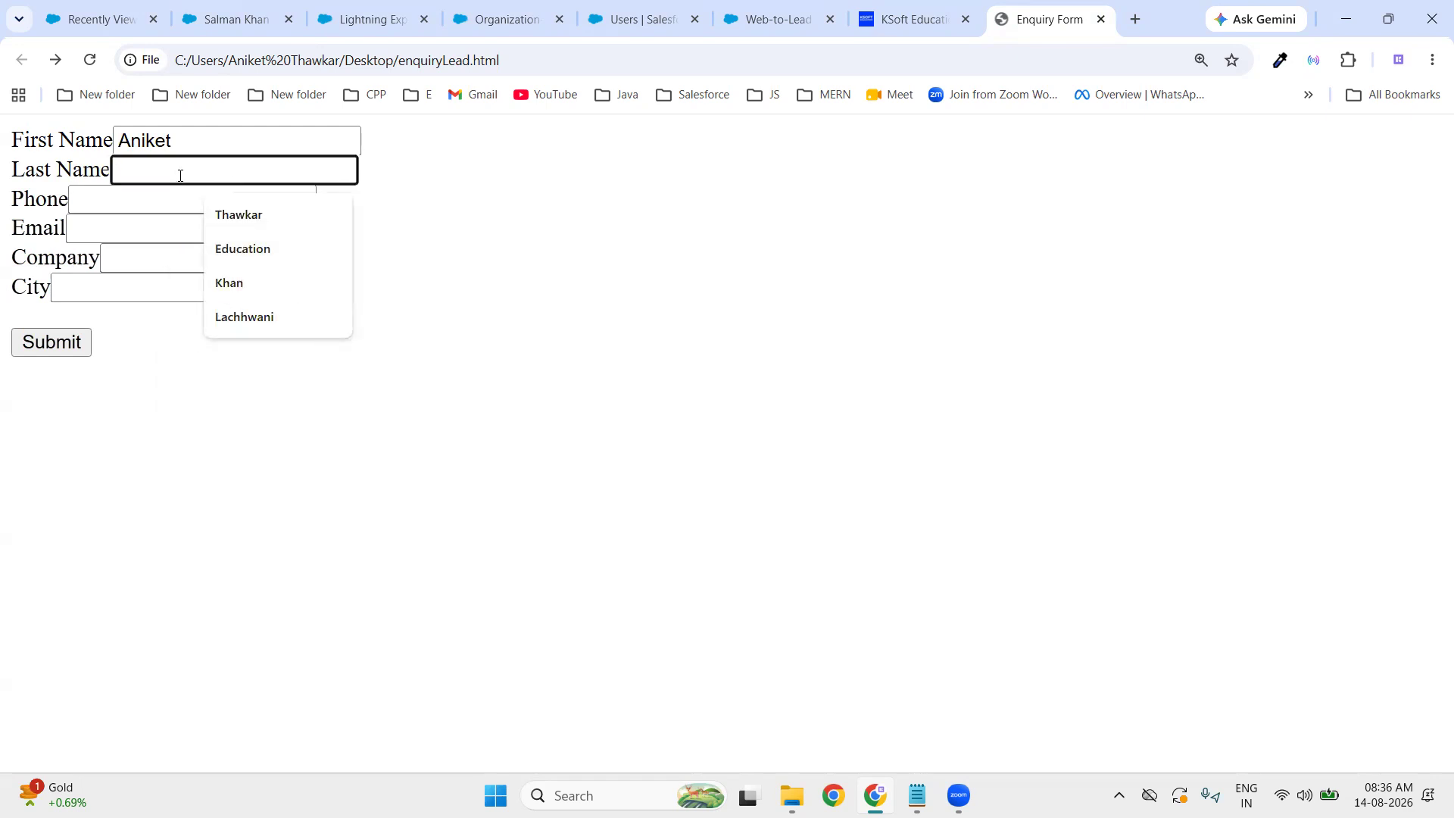
type("Aniket")
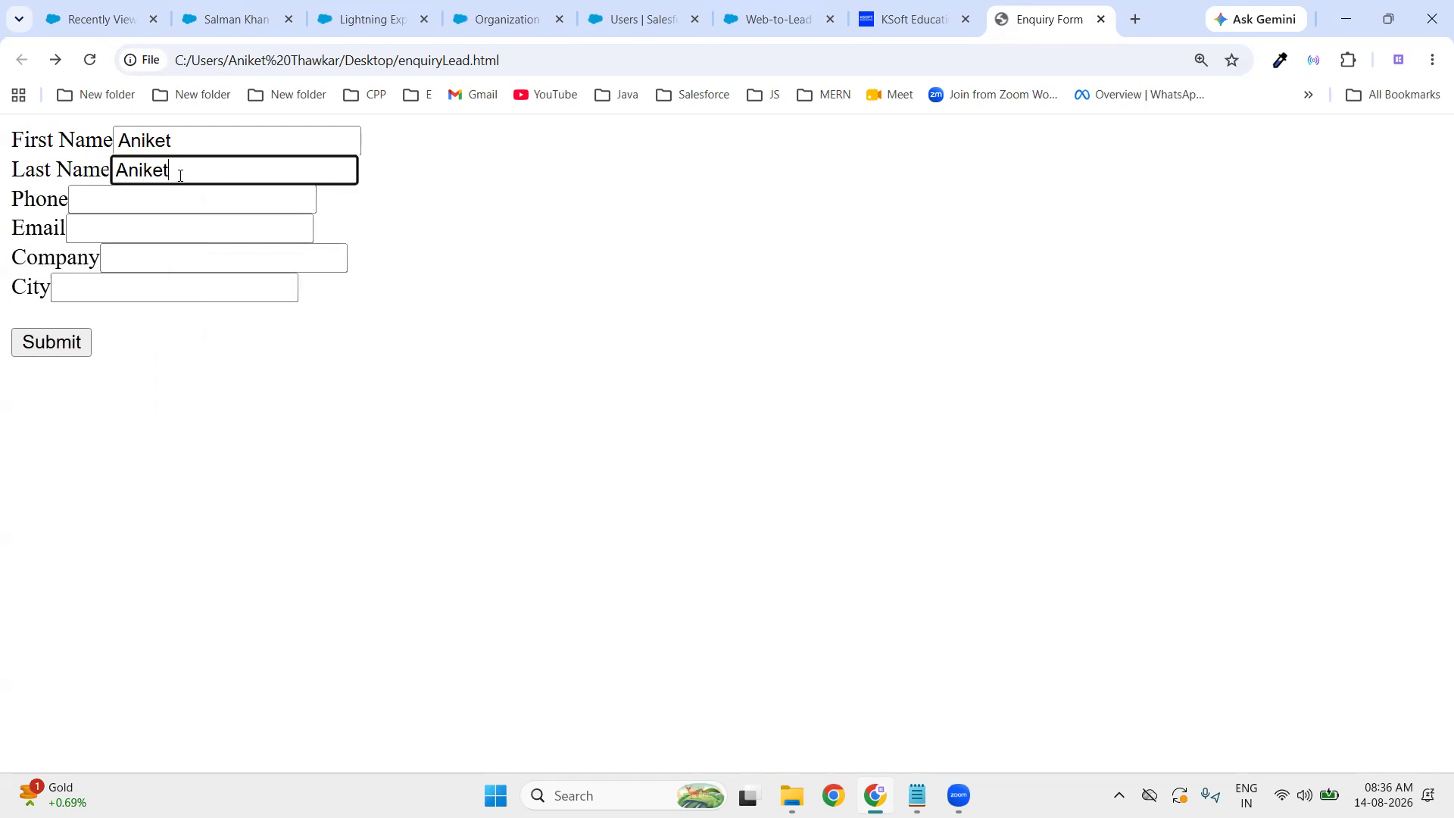
left_click(175, 196)
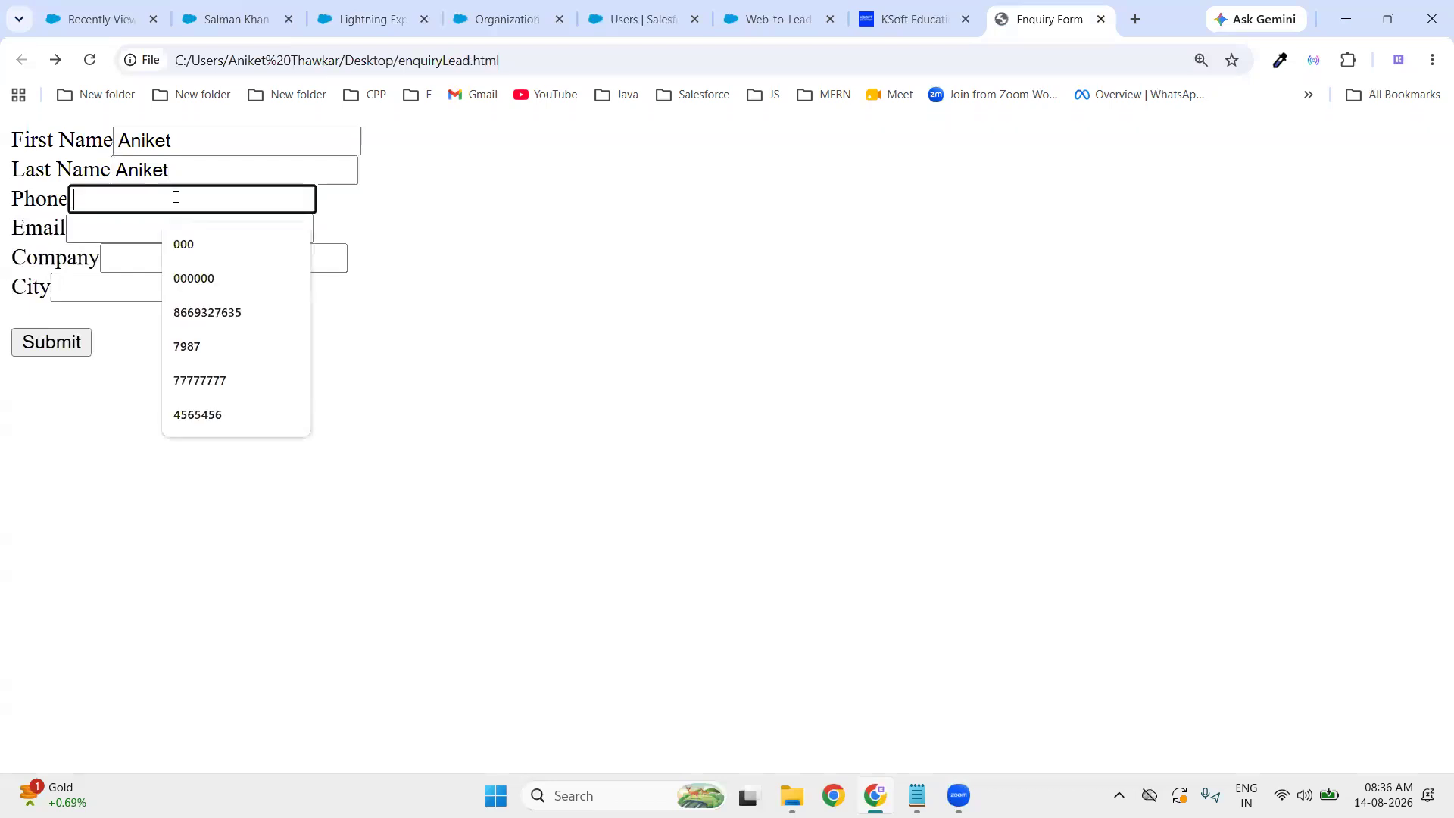
type("7965552")
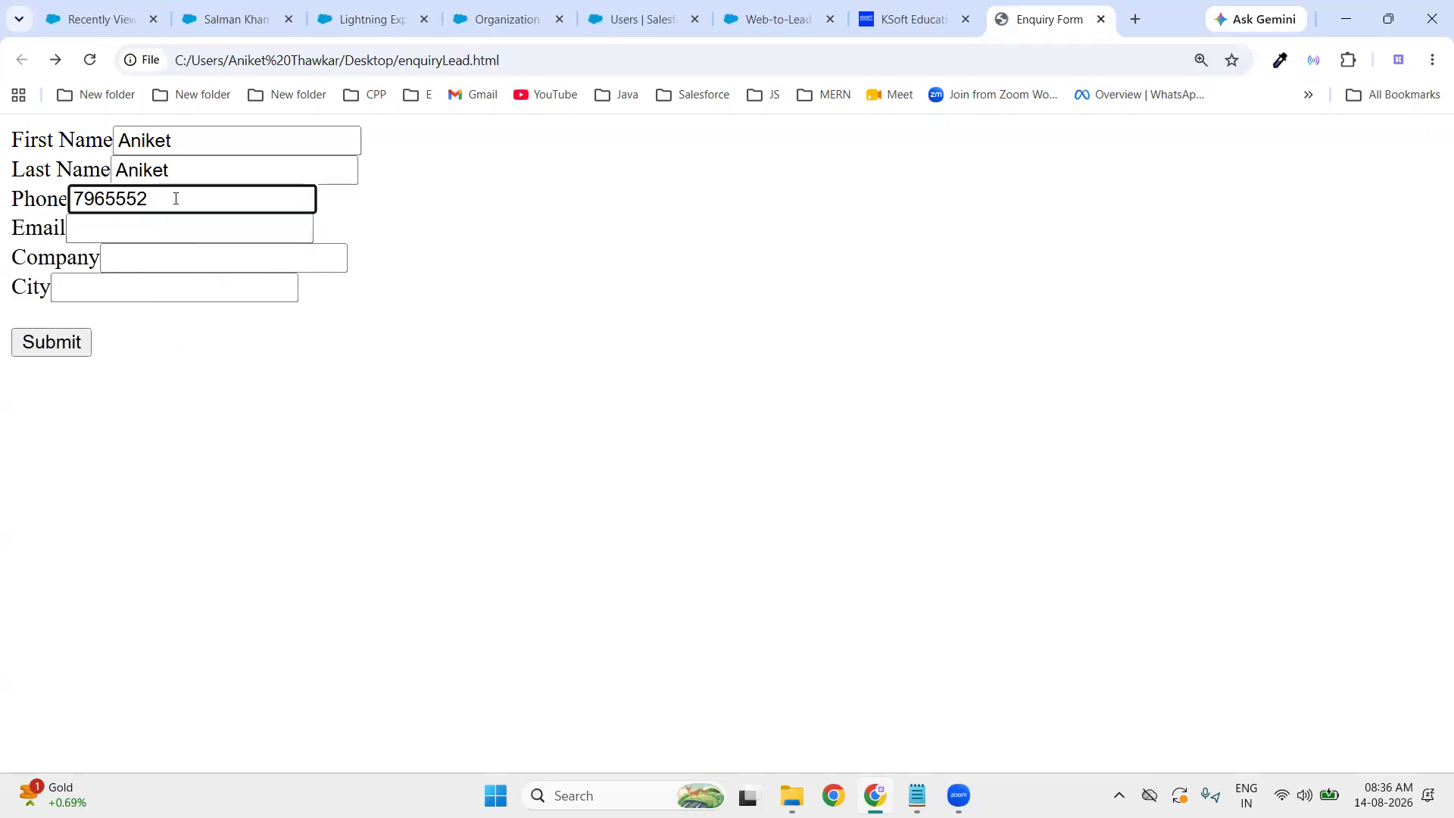
- Fill Email with a saved address, Company with ABC and City with Mumbai
left_click(182, 225)
left_click(225, 274)
left_click(742, 448)
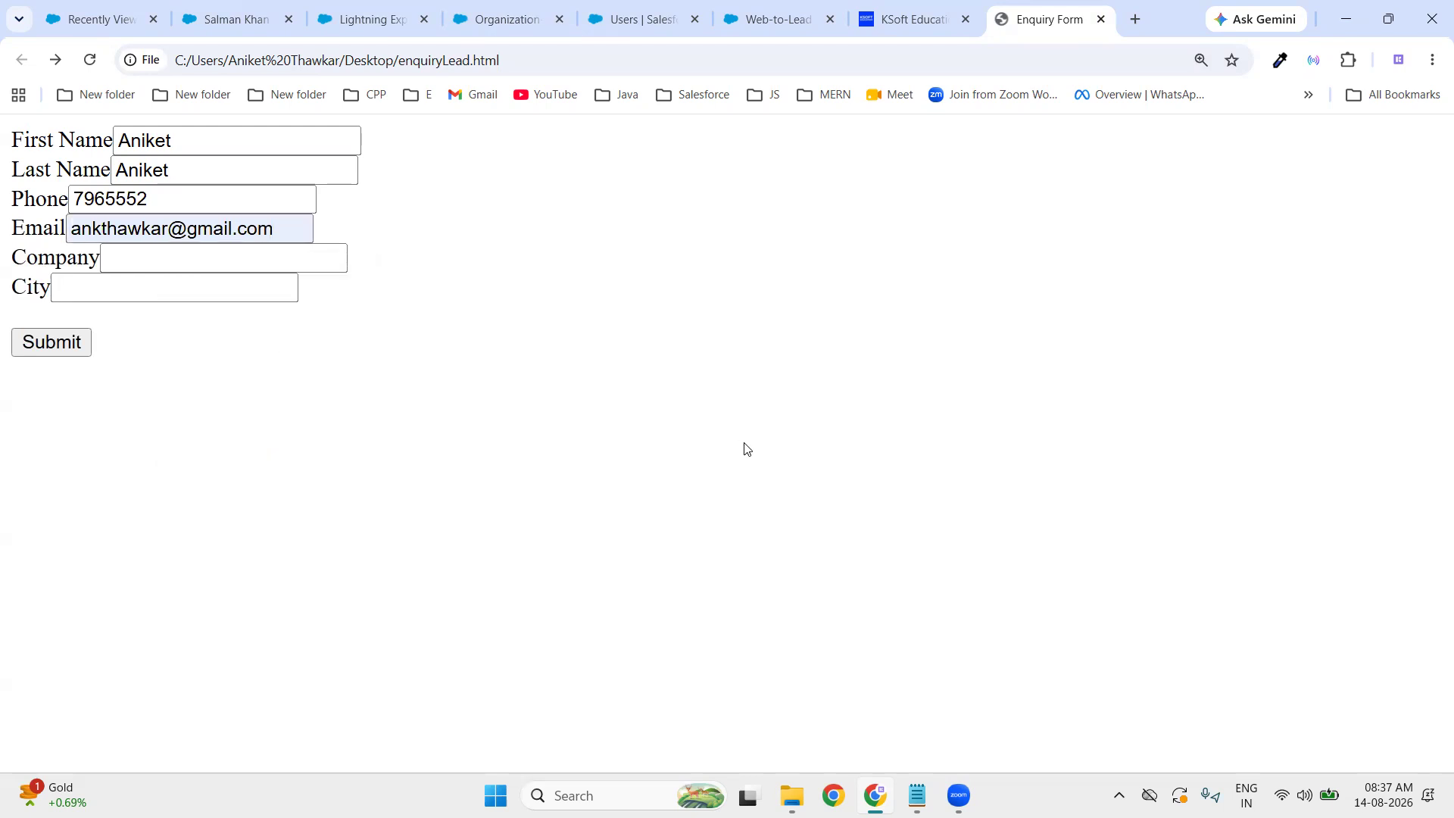
left_click(281, 252)
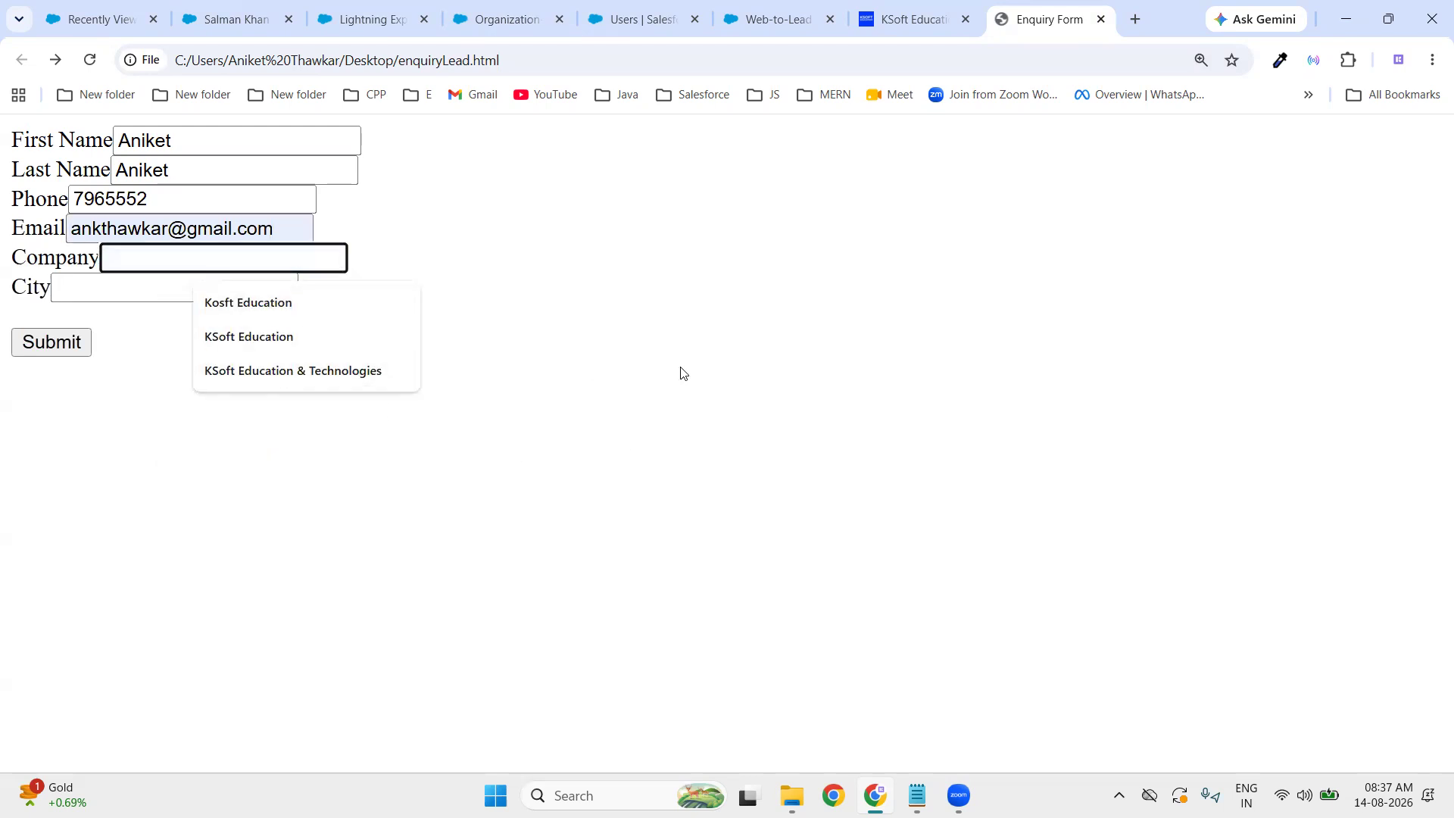
type("ABC")
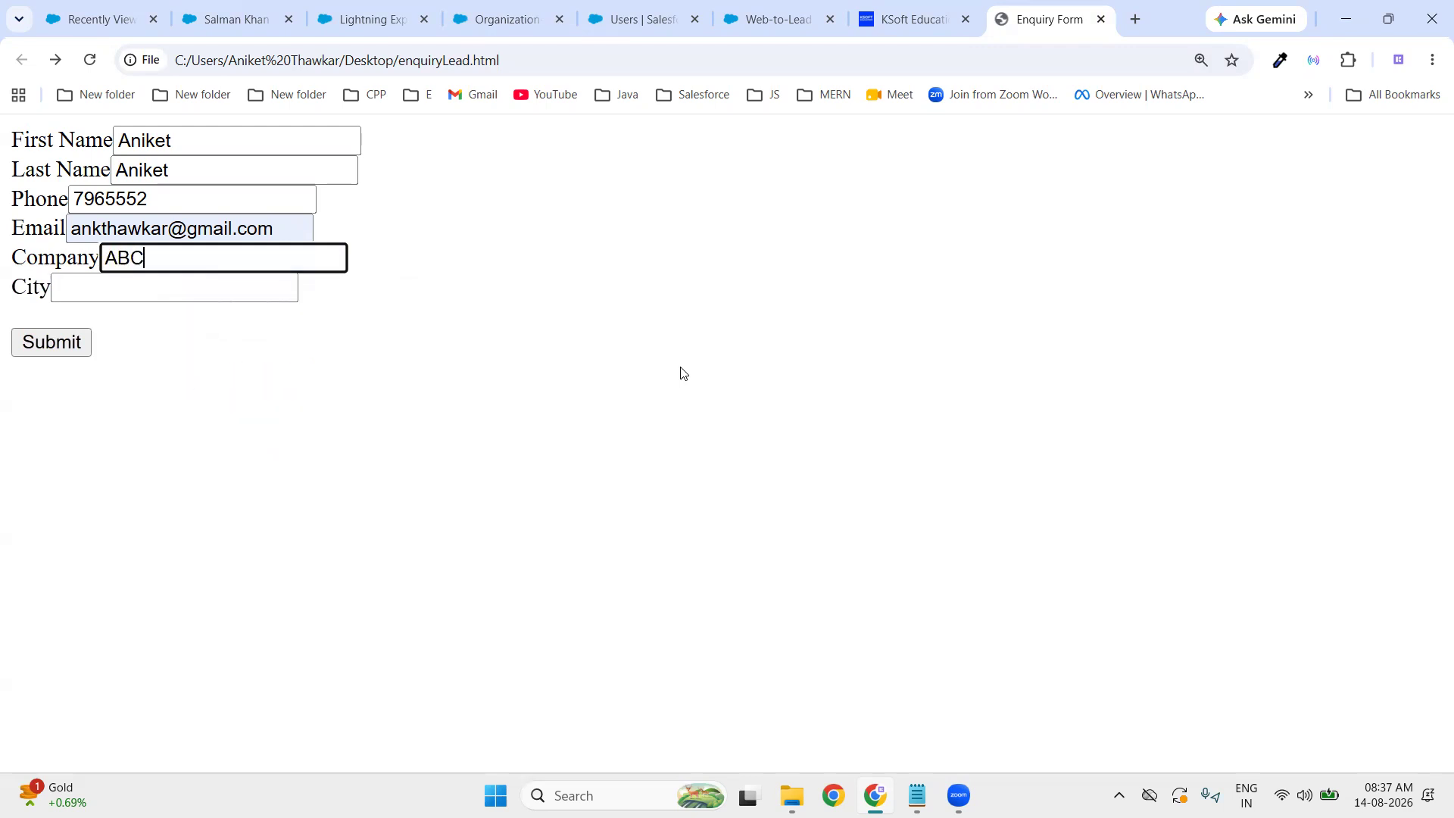
left_click(138, 294)
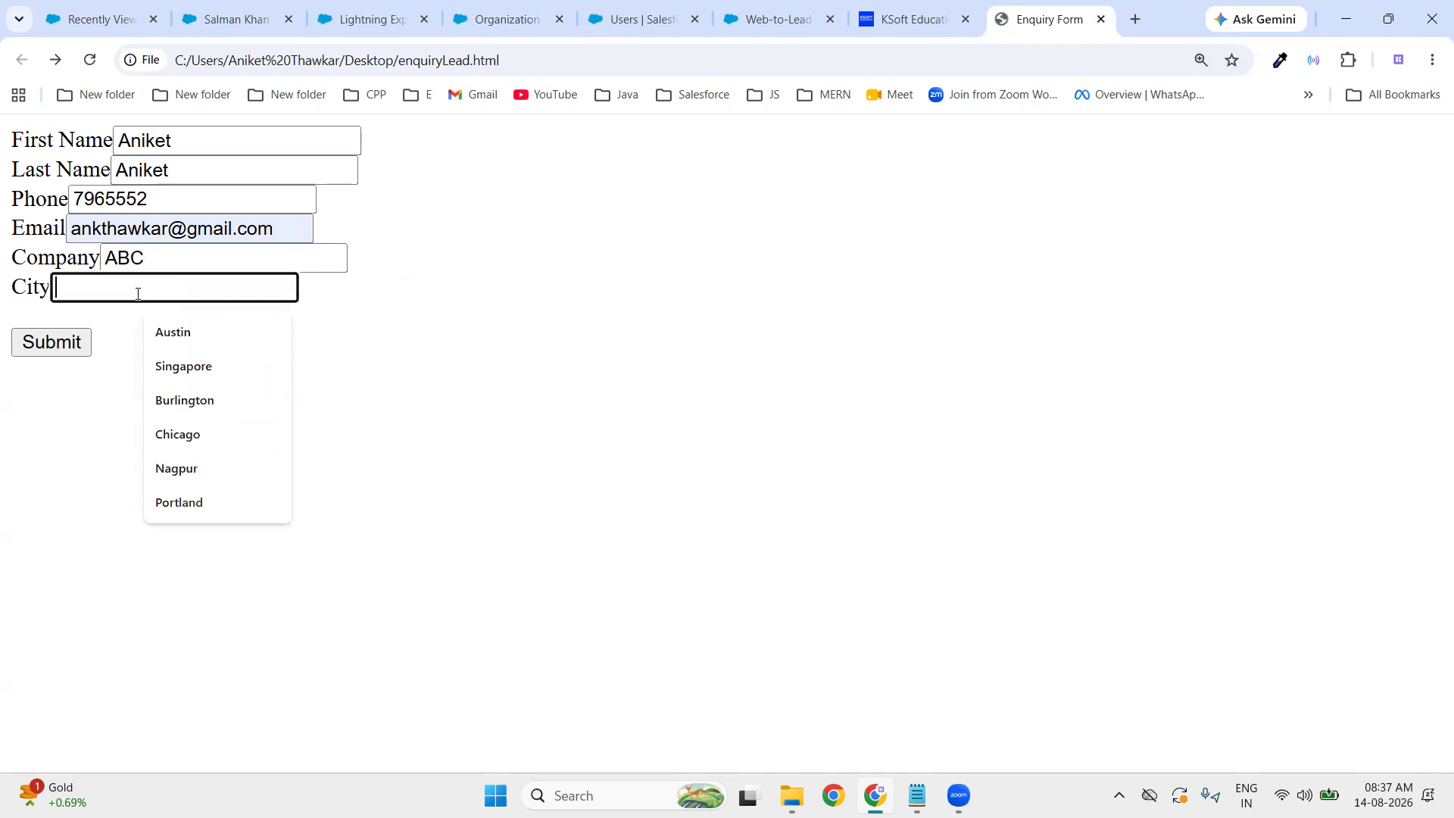
type("0")
key("BackSpace")
type("Mumbai")
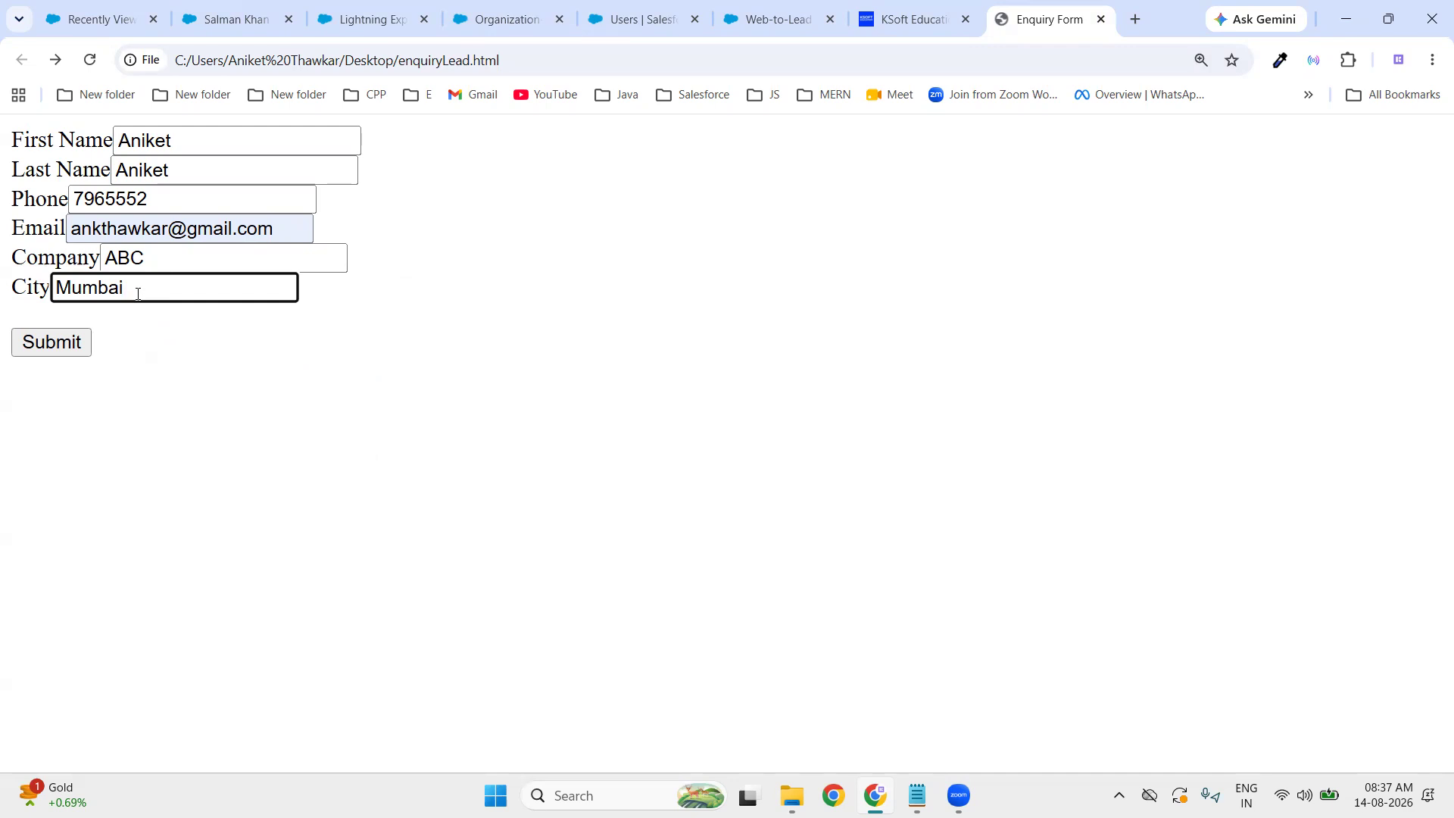
- Submit the Enquiry Form, then return to Salesforce's Recently Viewed leads list
left_click(66, 353)
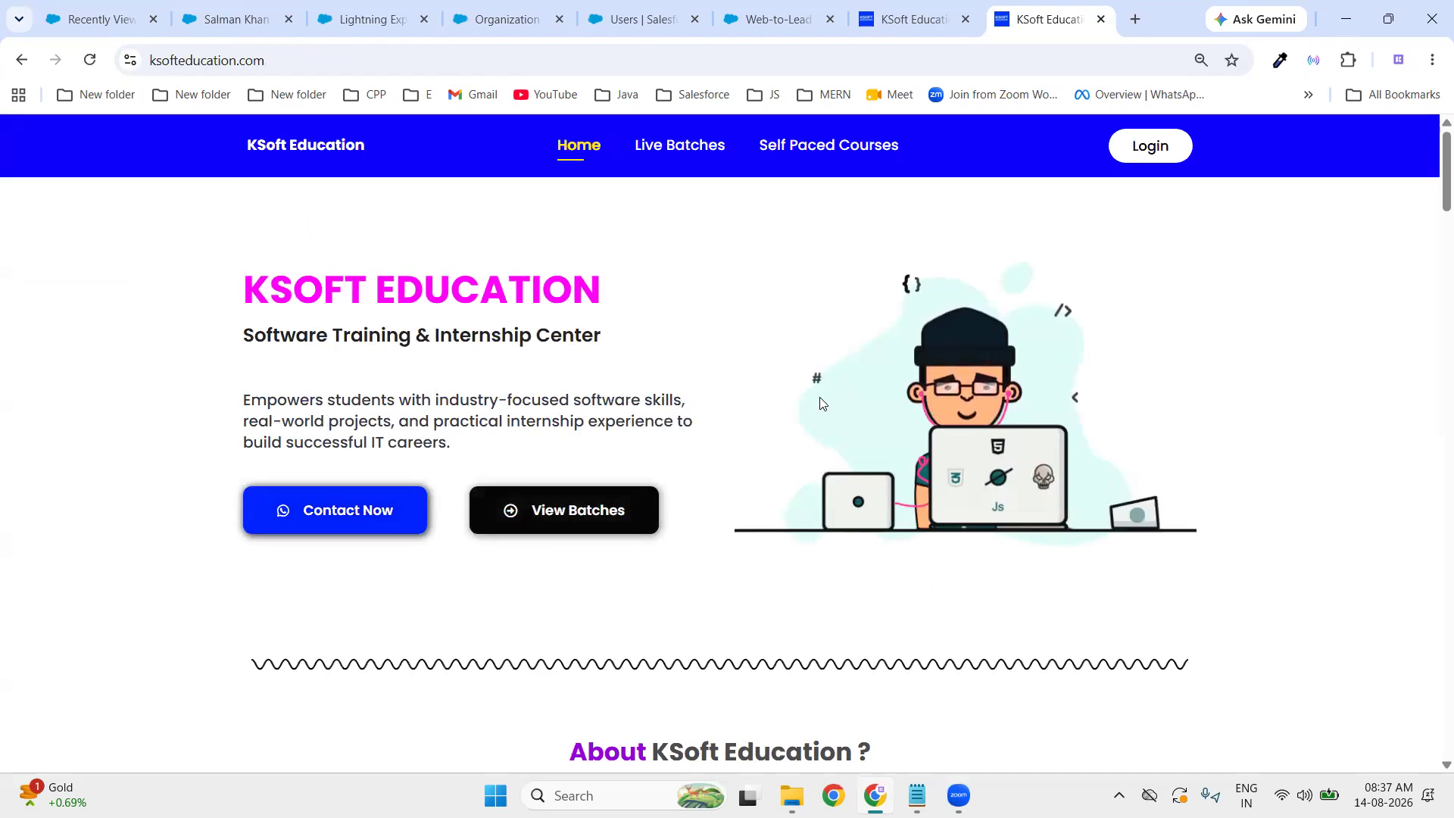
left_click(1346, 18)
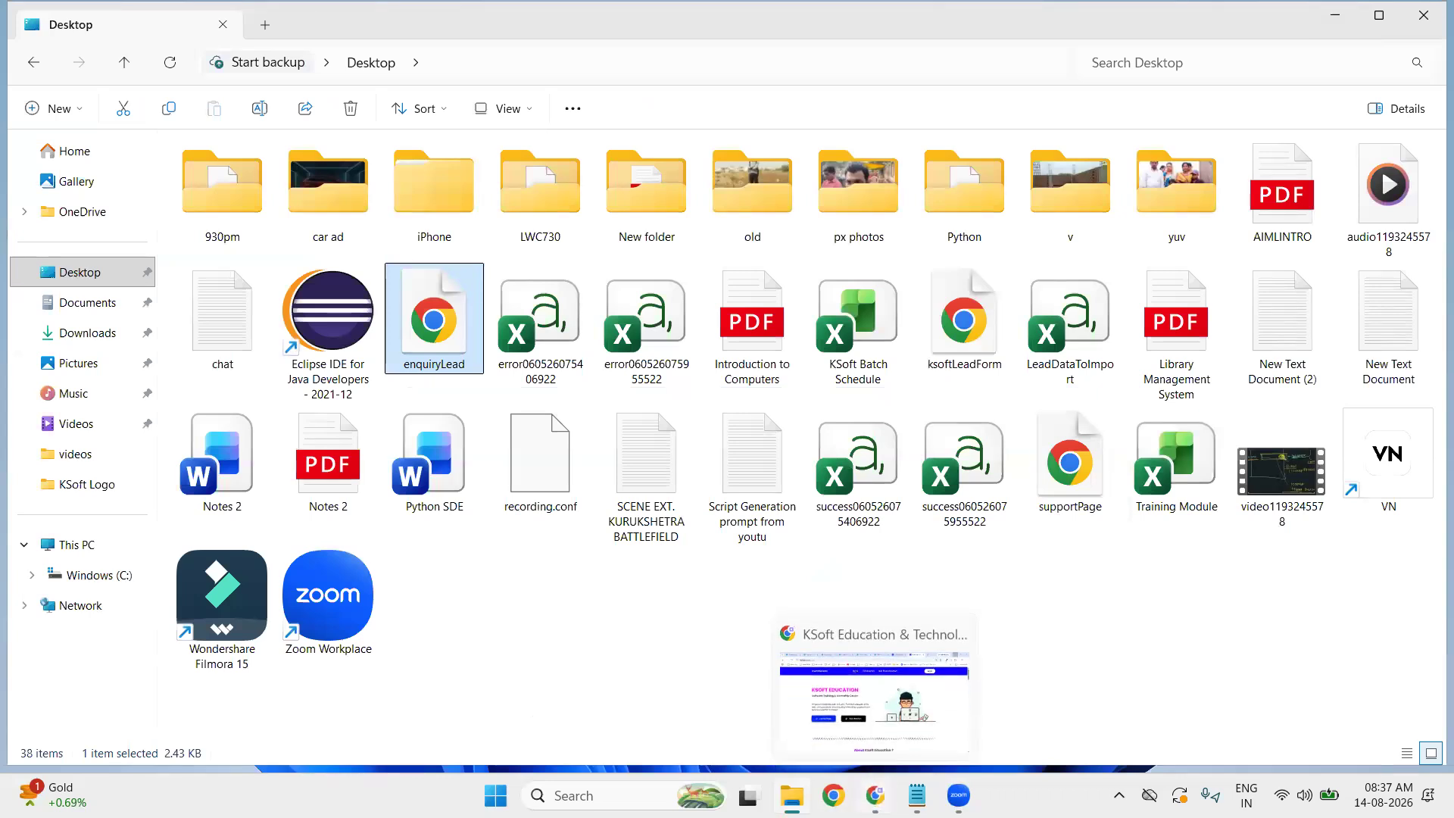
left_click(875, 796)
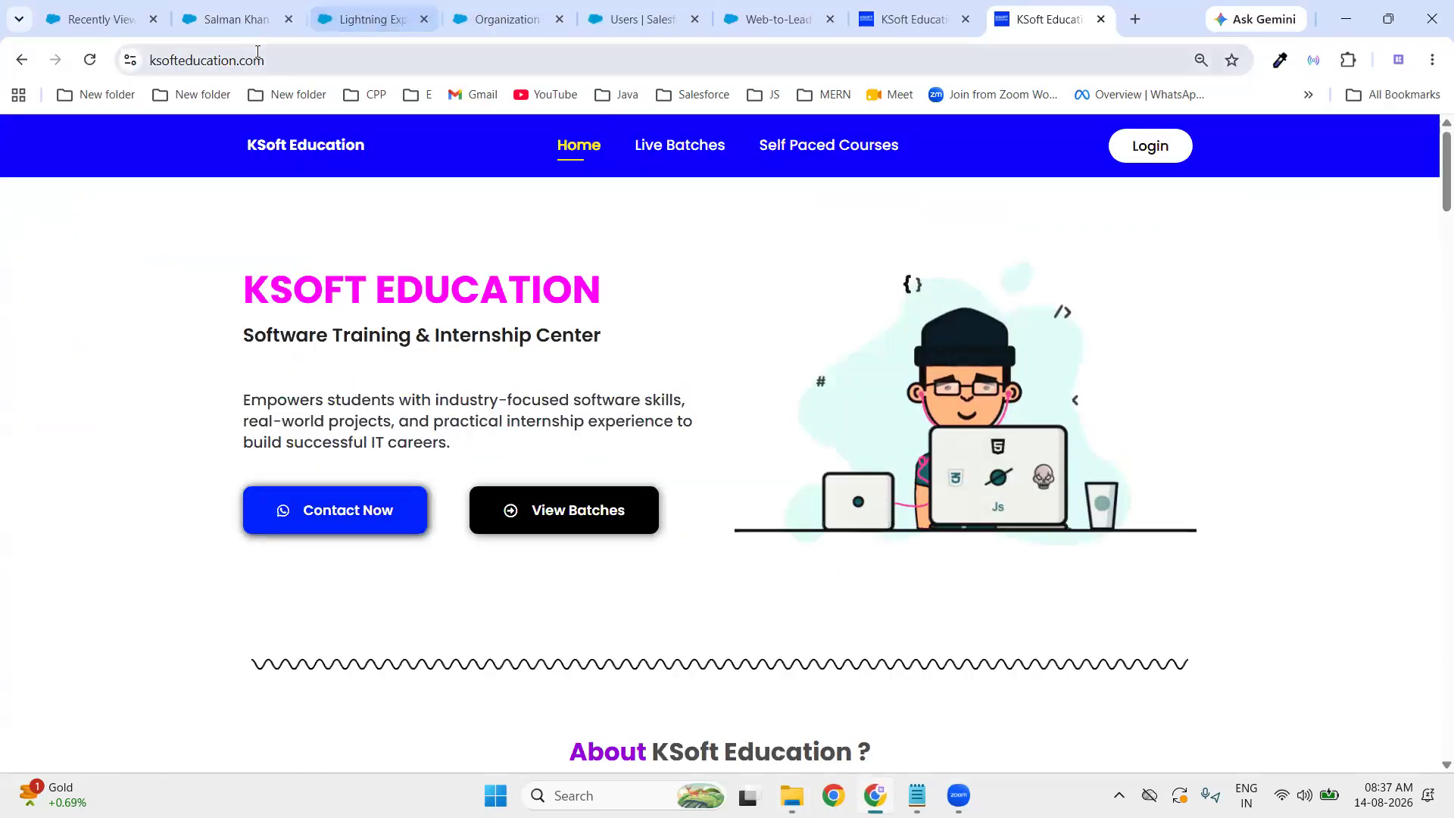
left_click(231, 19)
left_click(350, 232)
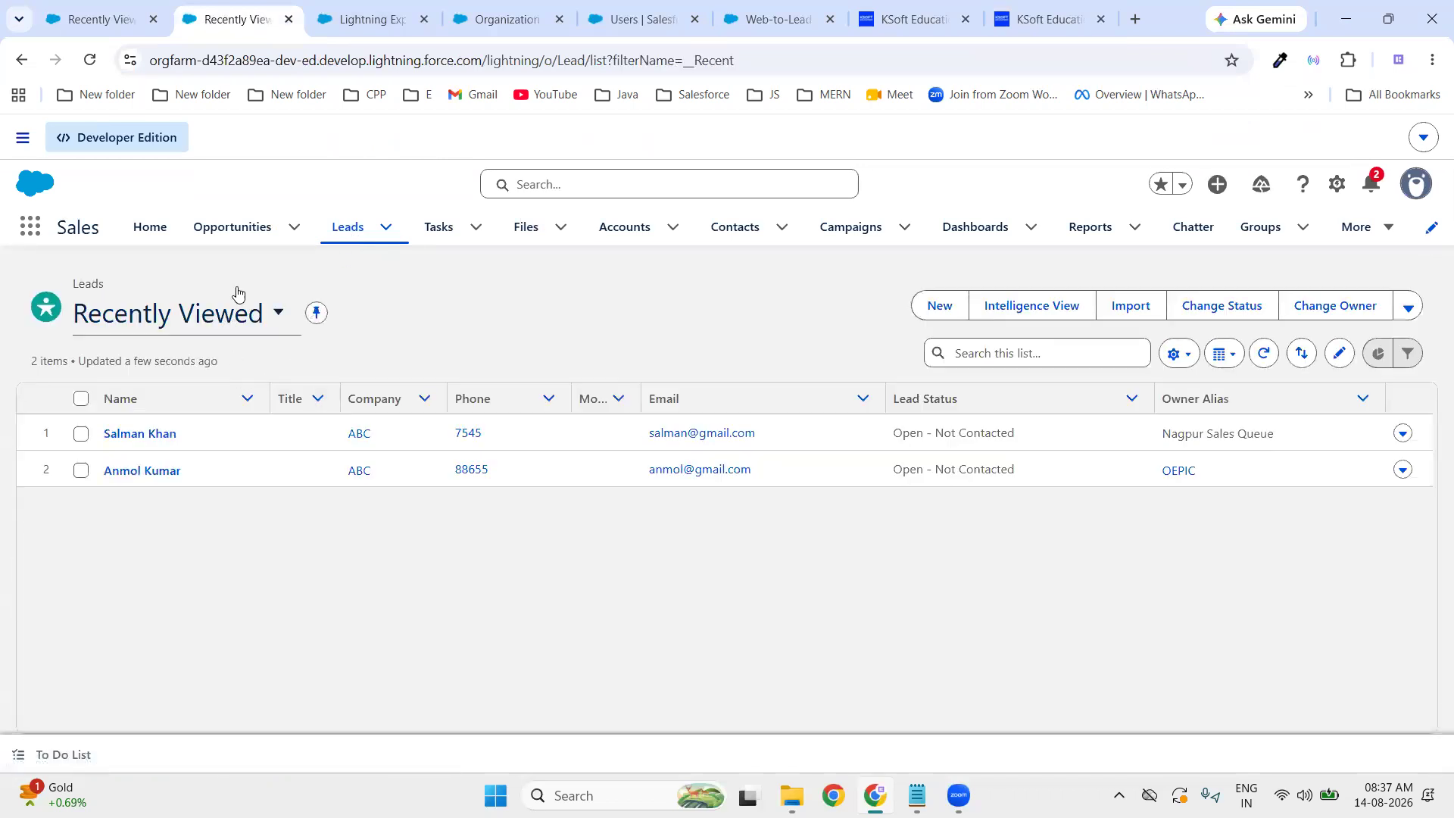
- Open the new web lead from All Open Leads and view its details and activity timeline
left_click(280, 313)
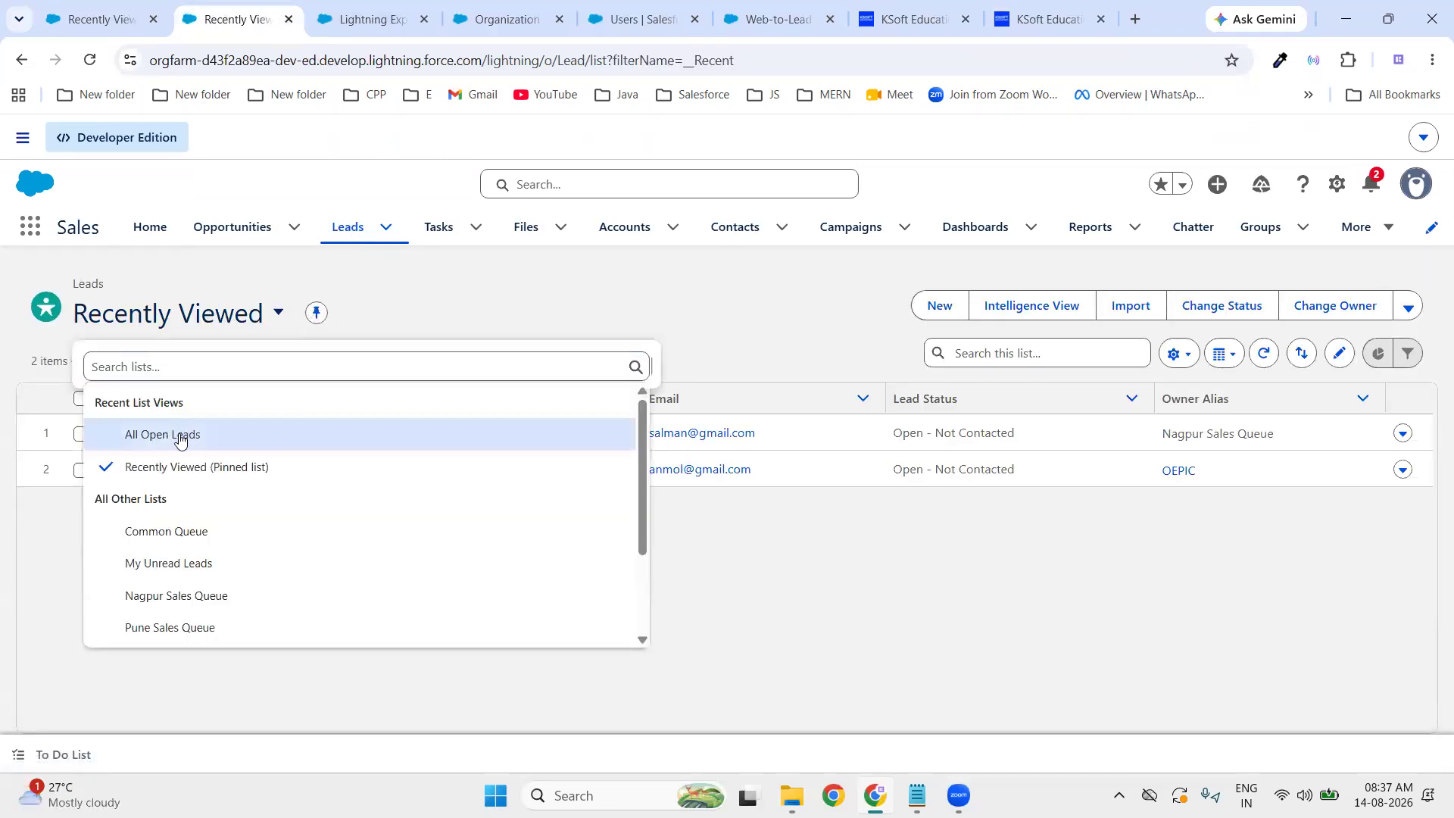
left_click(187, 431)
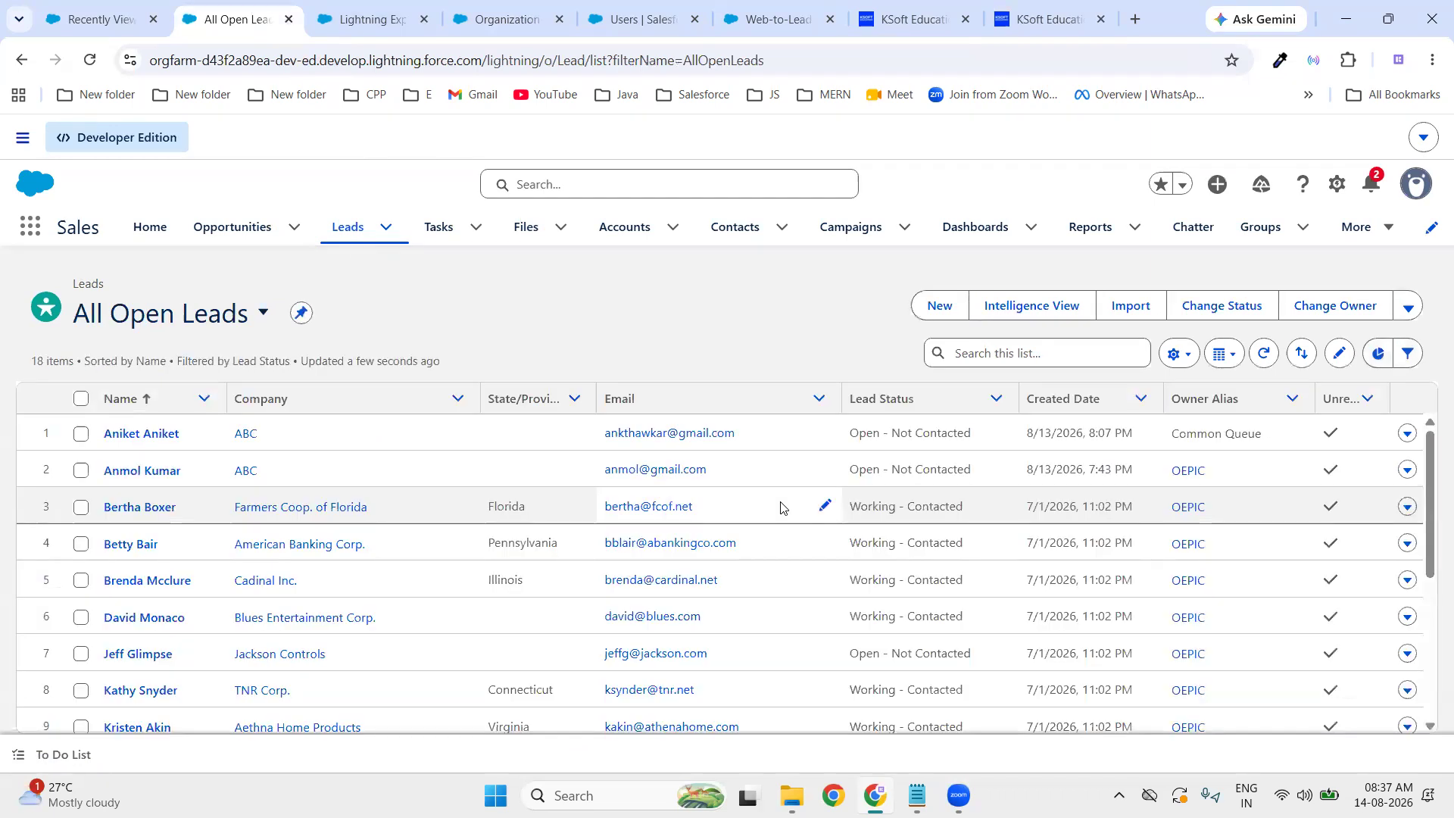
left_click(160, 435)
left_click(155, 523)
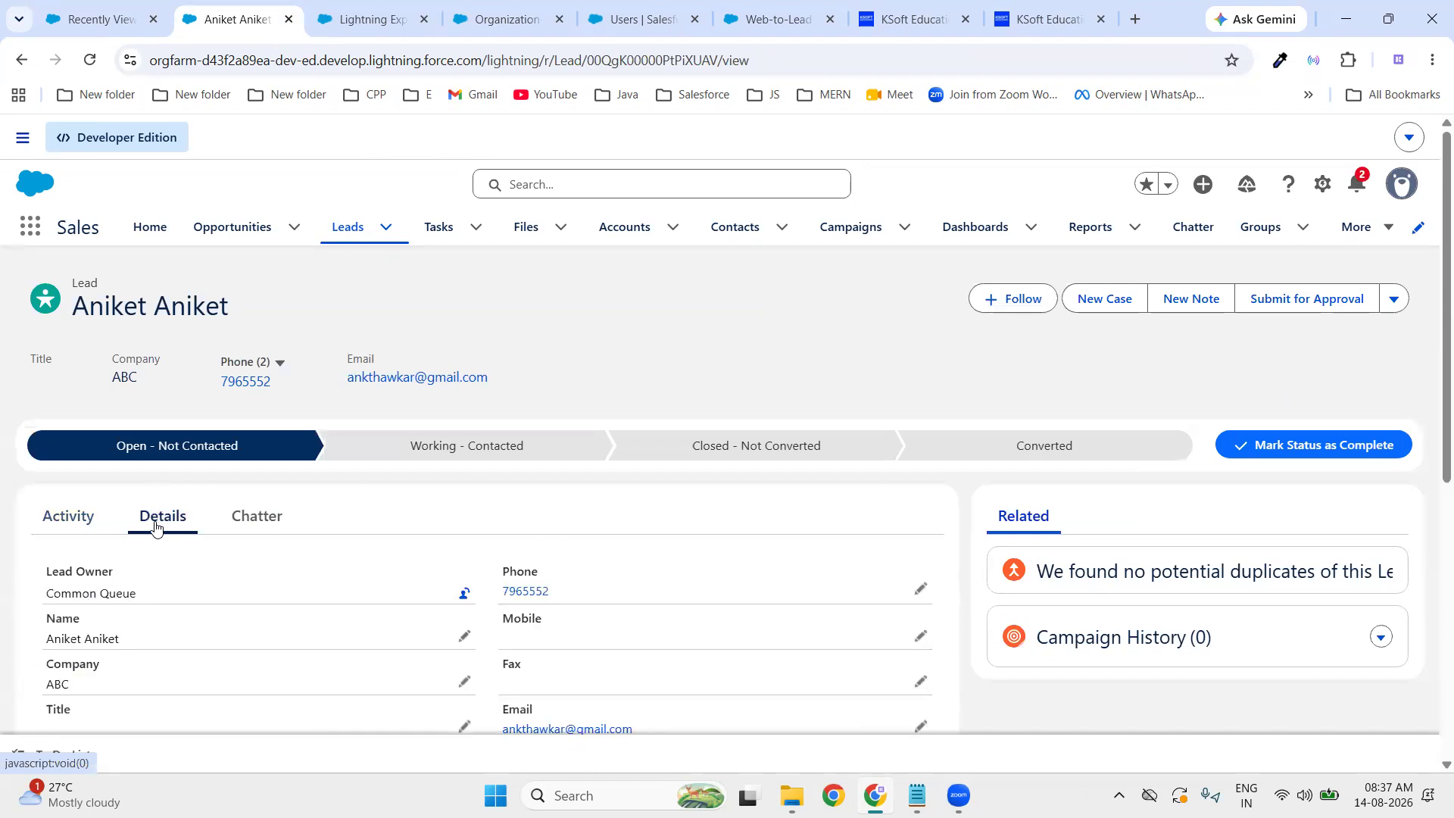
scroll(333, 549, "down", 1)
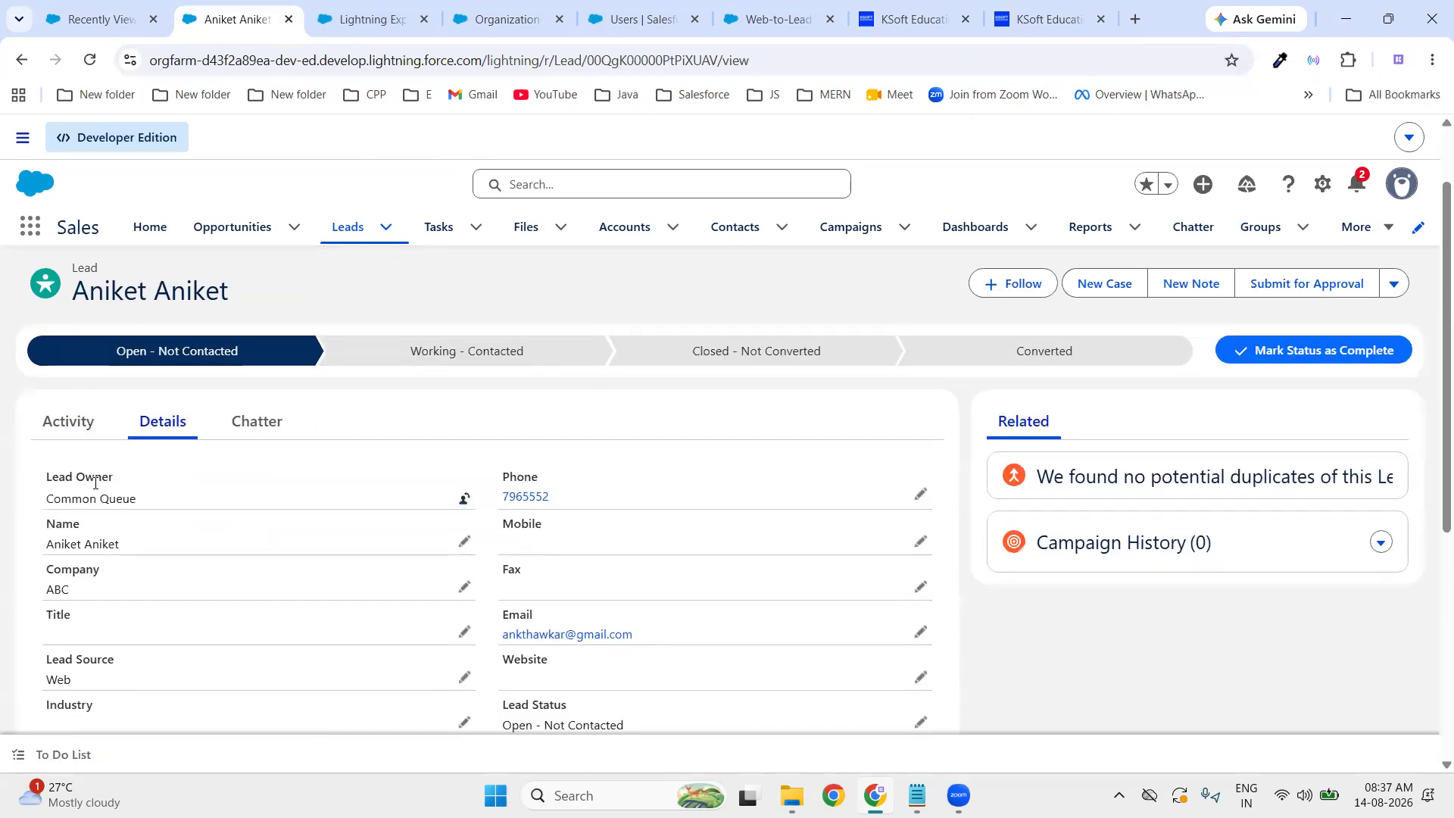
scroll(775, 581, "down", 5)
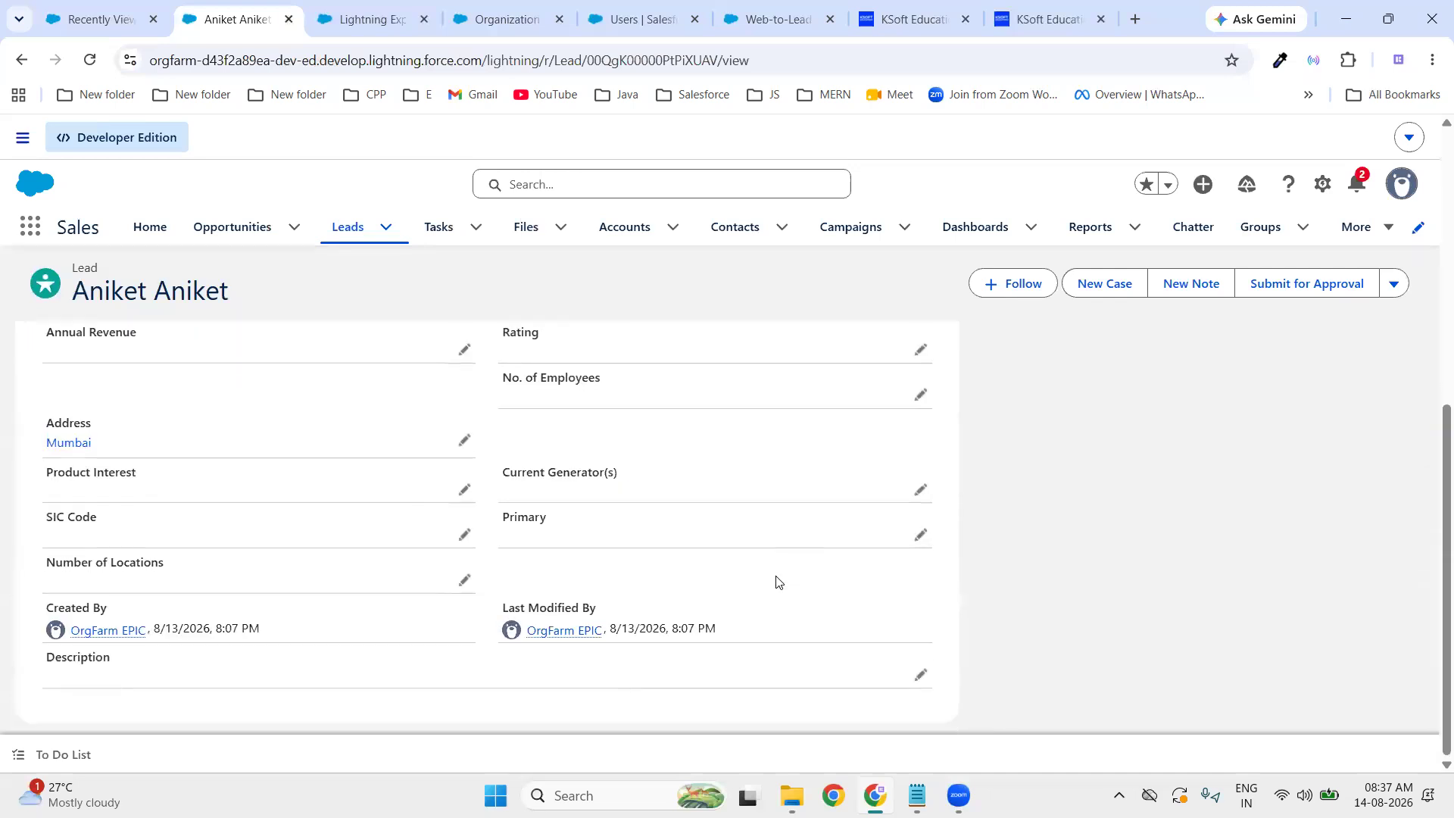
scroll(777, 582, "up", 6)
left_click(70, 515)
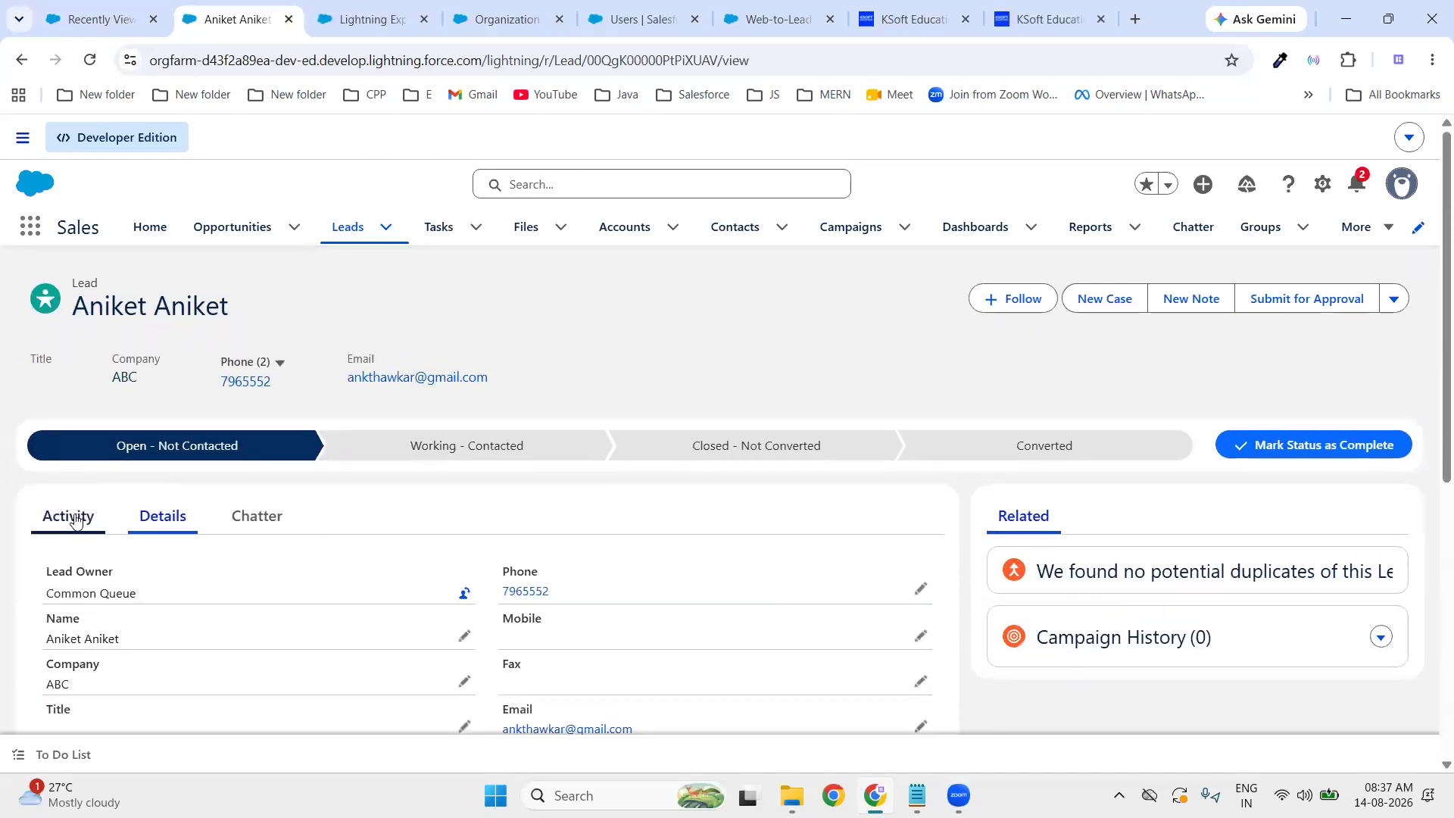
scroll(689, 604, "down", 4)
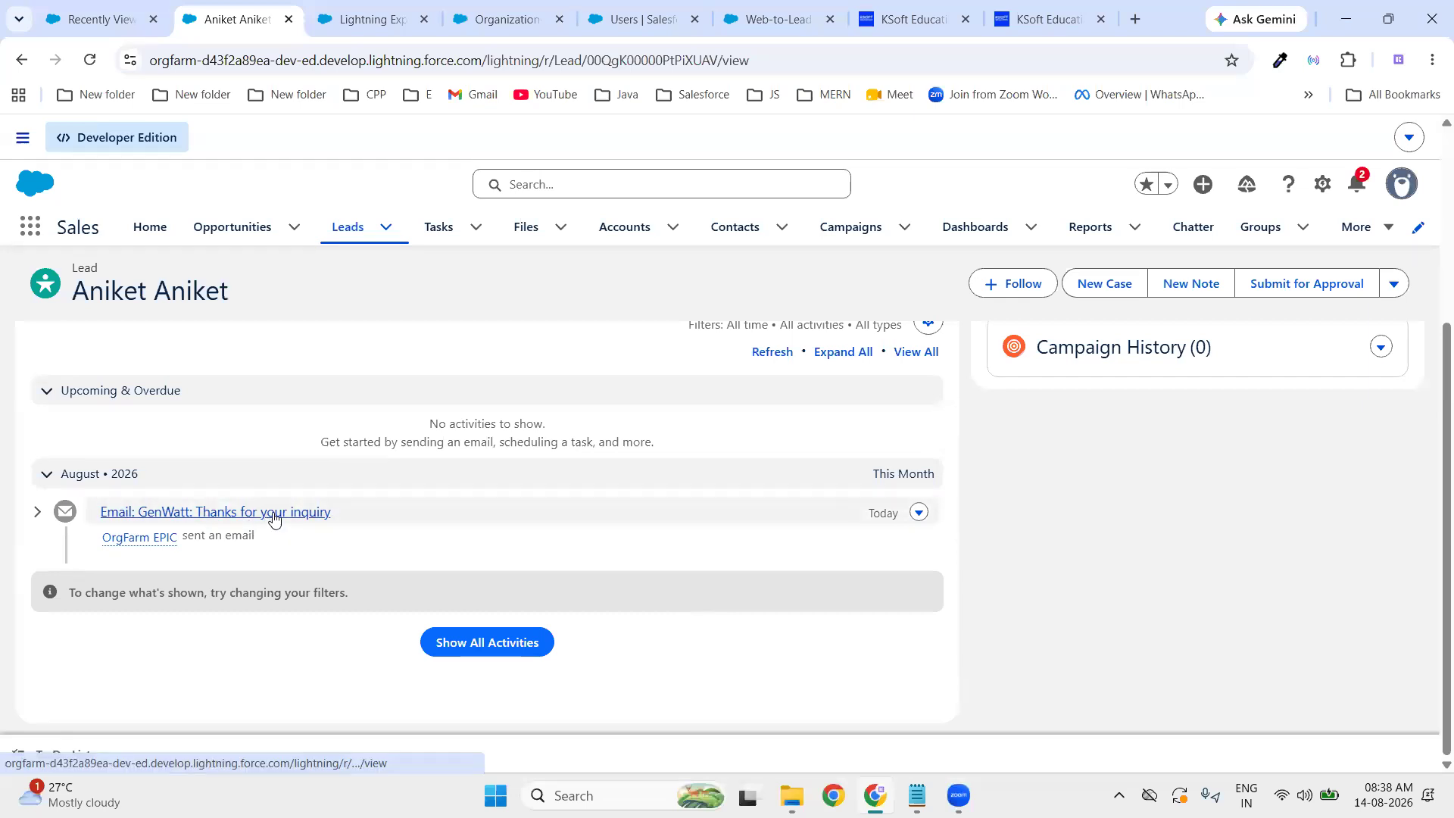
- Open the GenWatt thank-you email task in a new tab, read its body, then open a blank tab
right_click(223, 516)
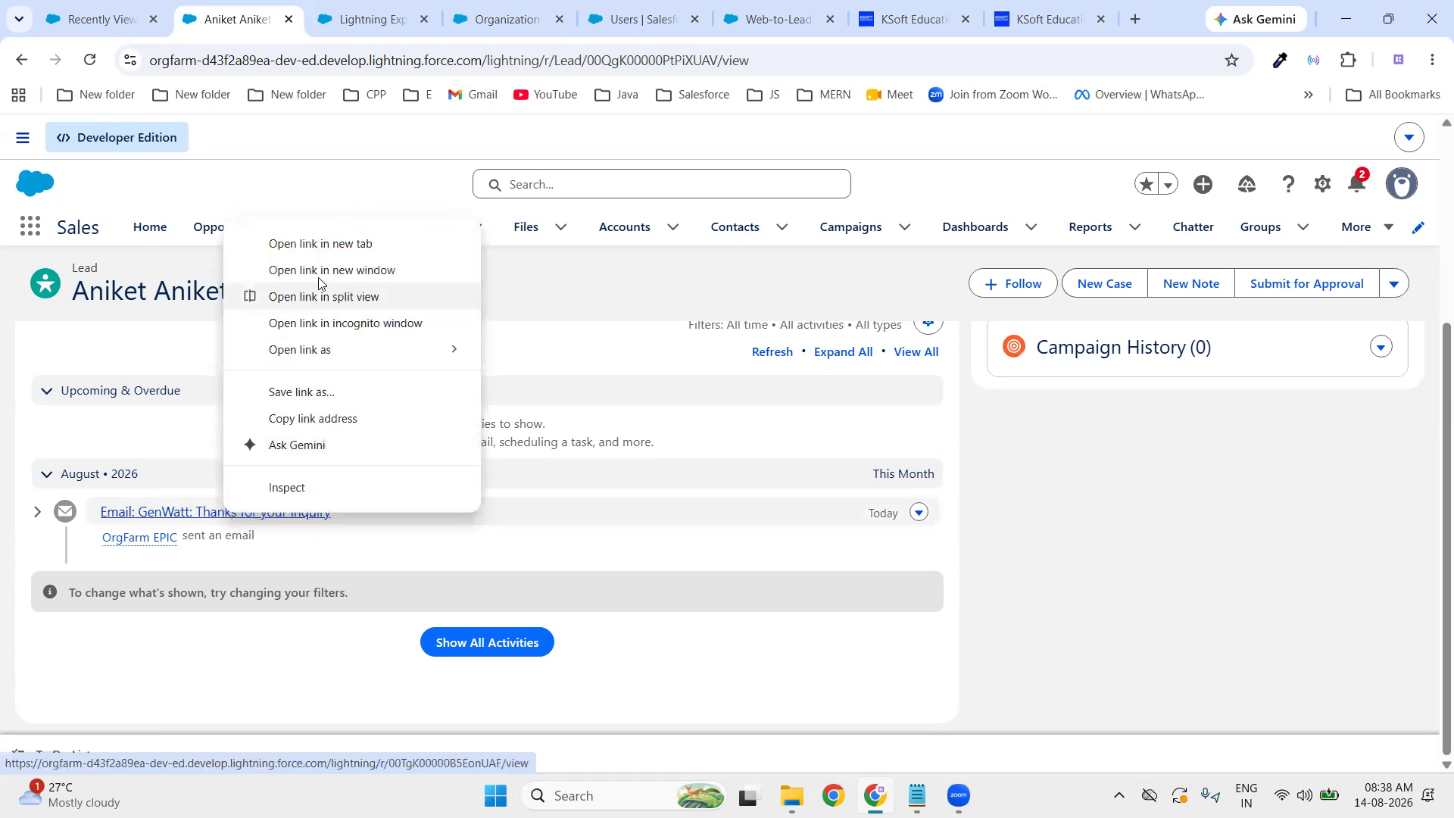
left_click(326, 245)
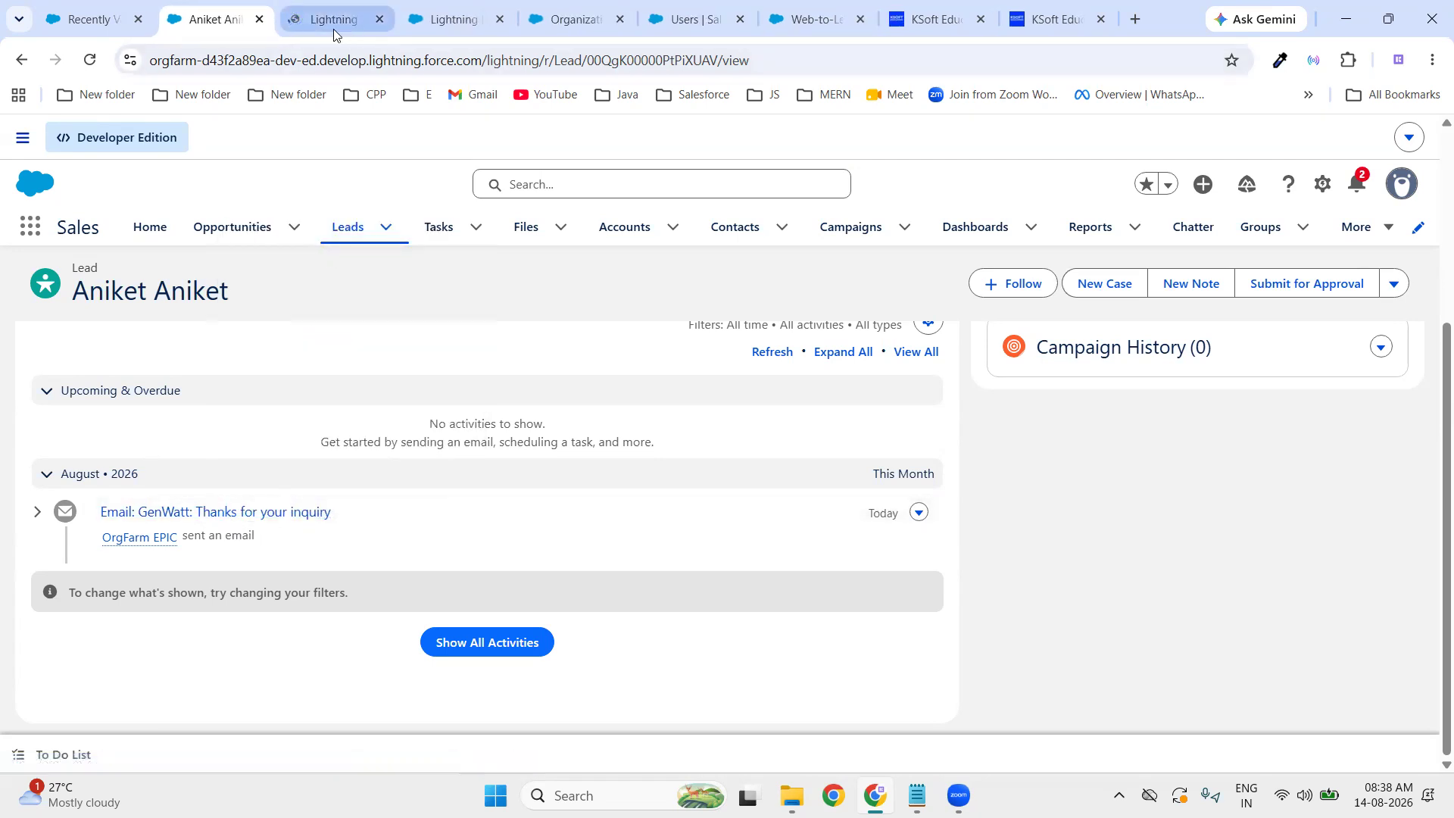
left_click(334, 29)
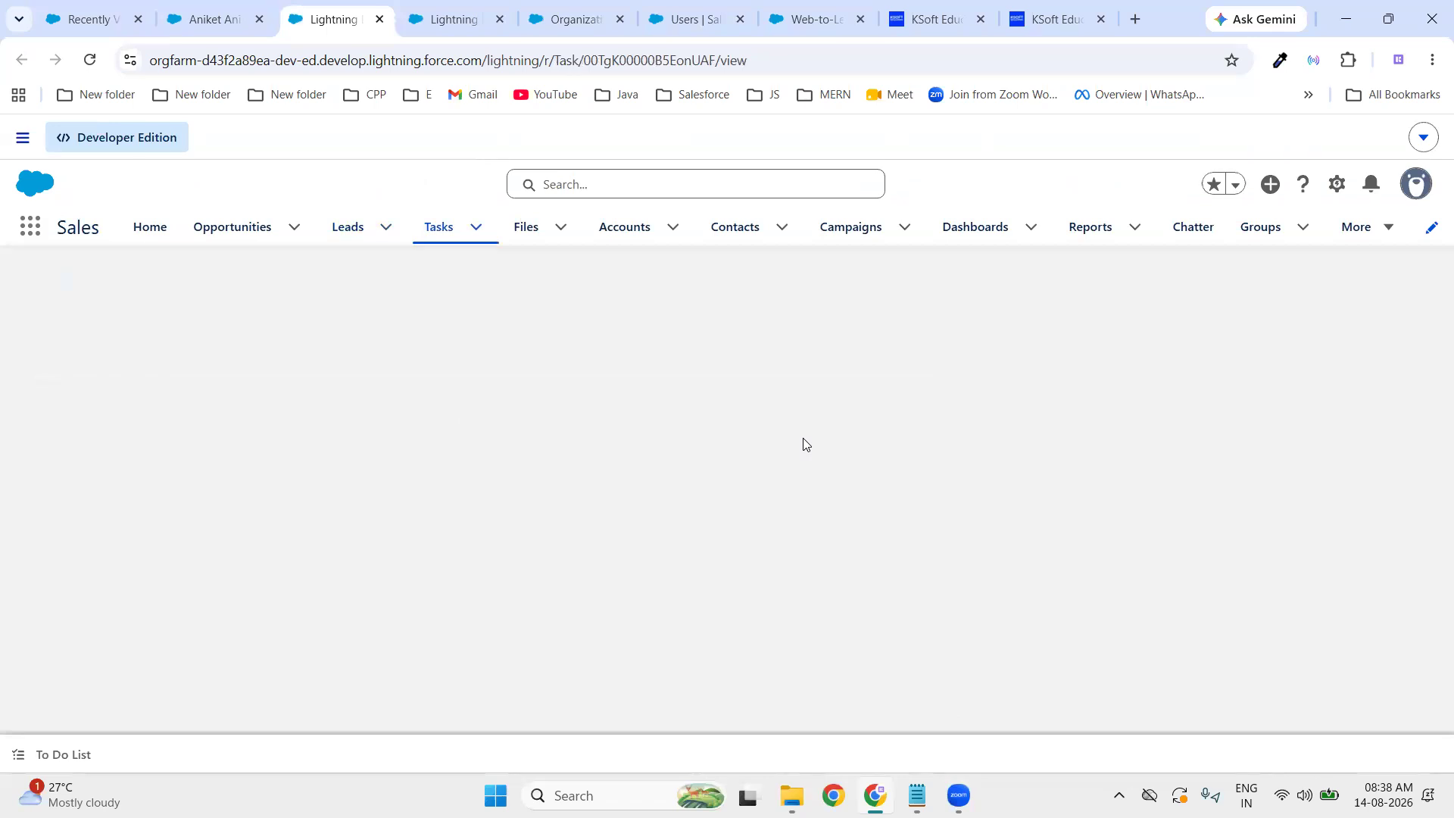
scroll(242, 545, "down", 5)
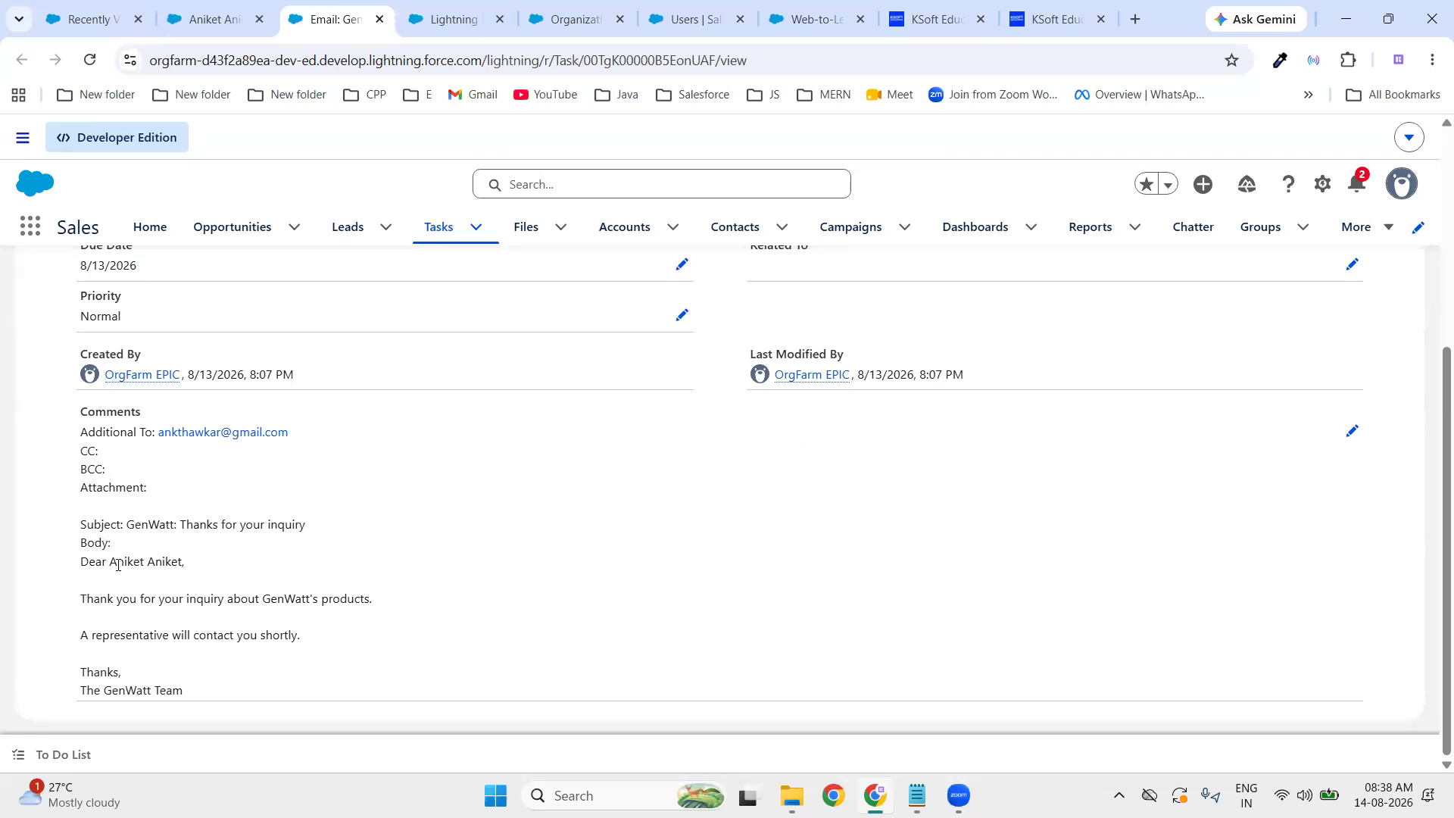
left_click_drag(88, 598, 412, 613)
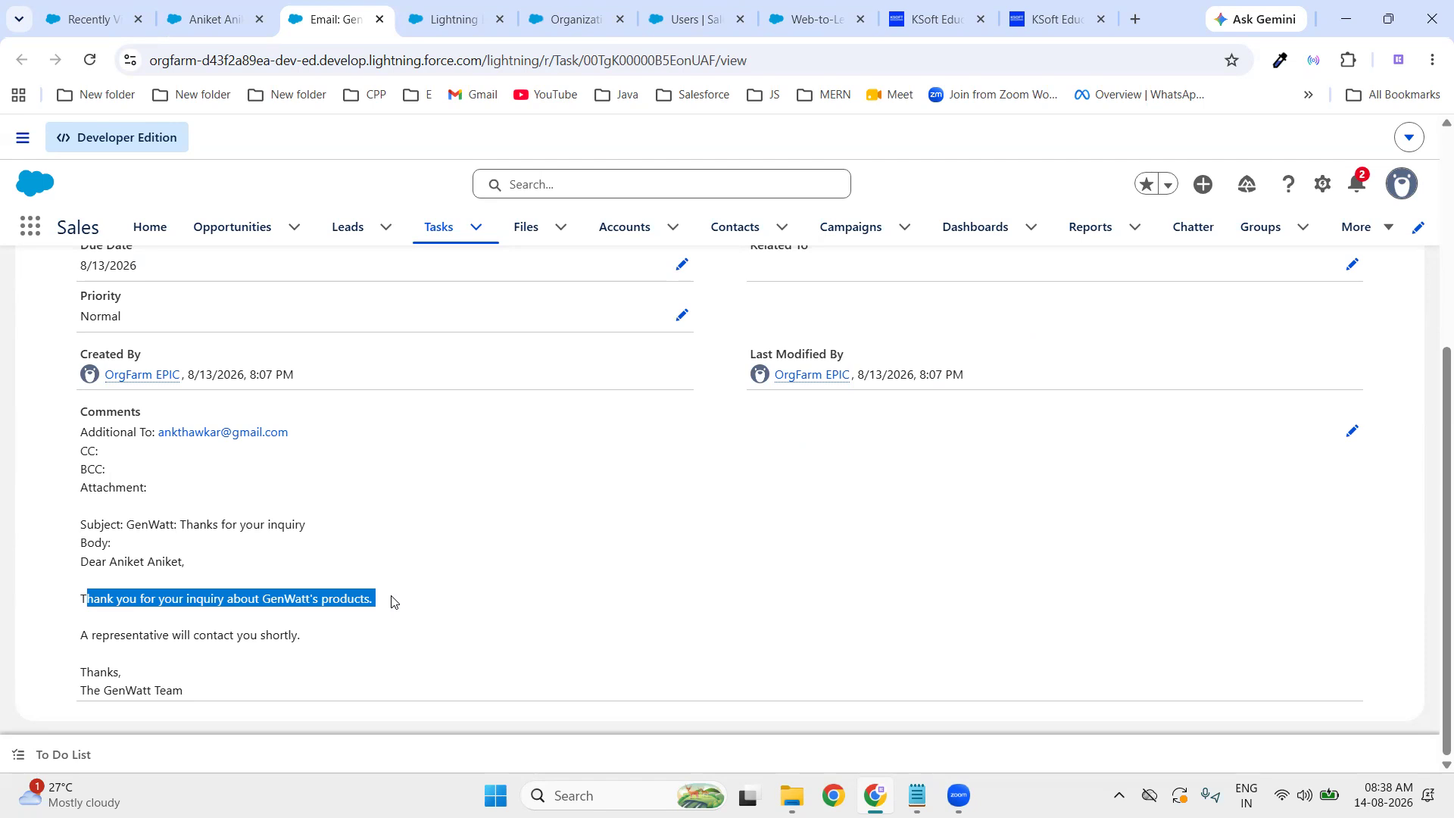
left_click(501, 602)
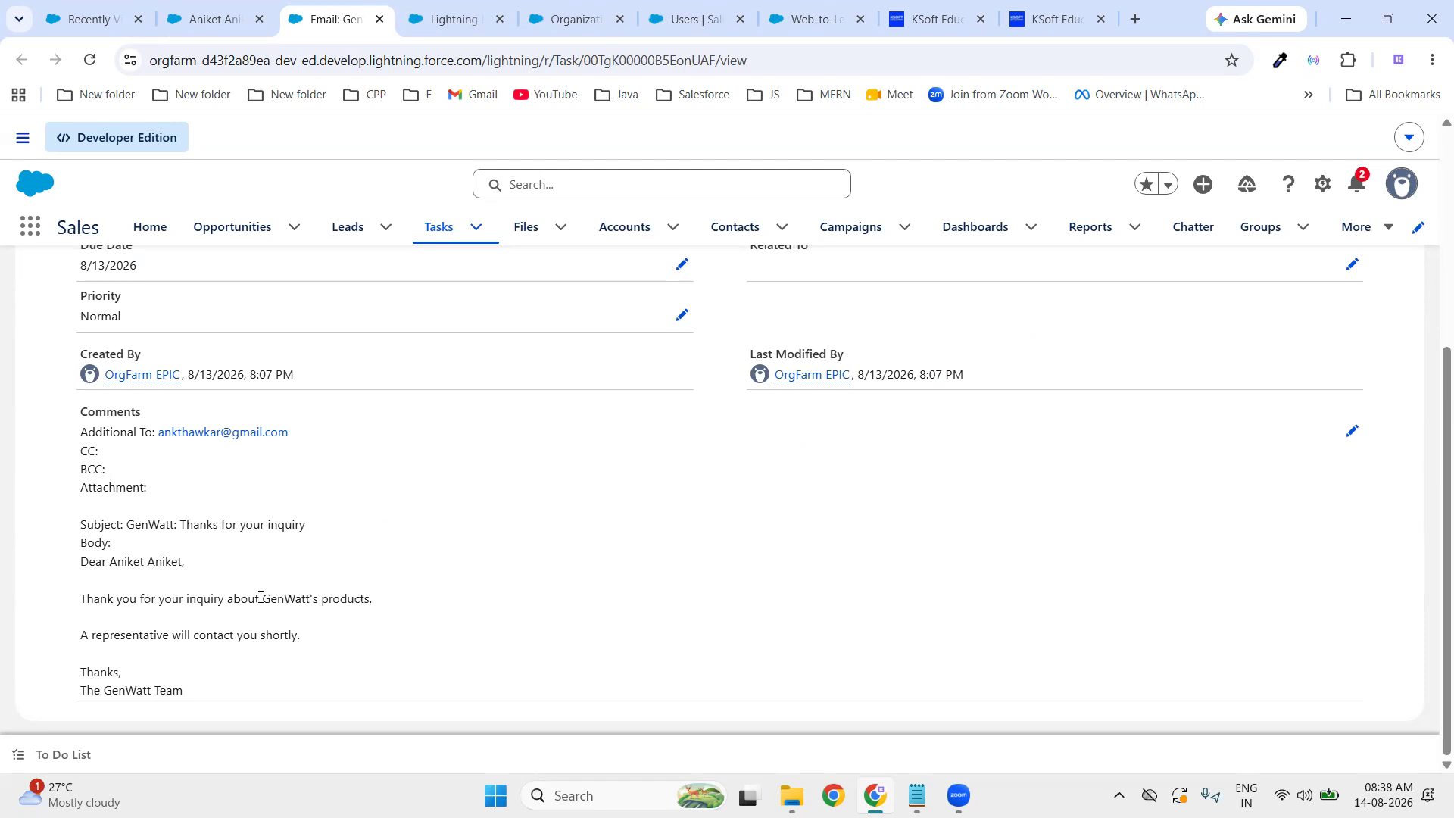
left_click_drag(263, 602, 312, 602)
double_click(292, 598)
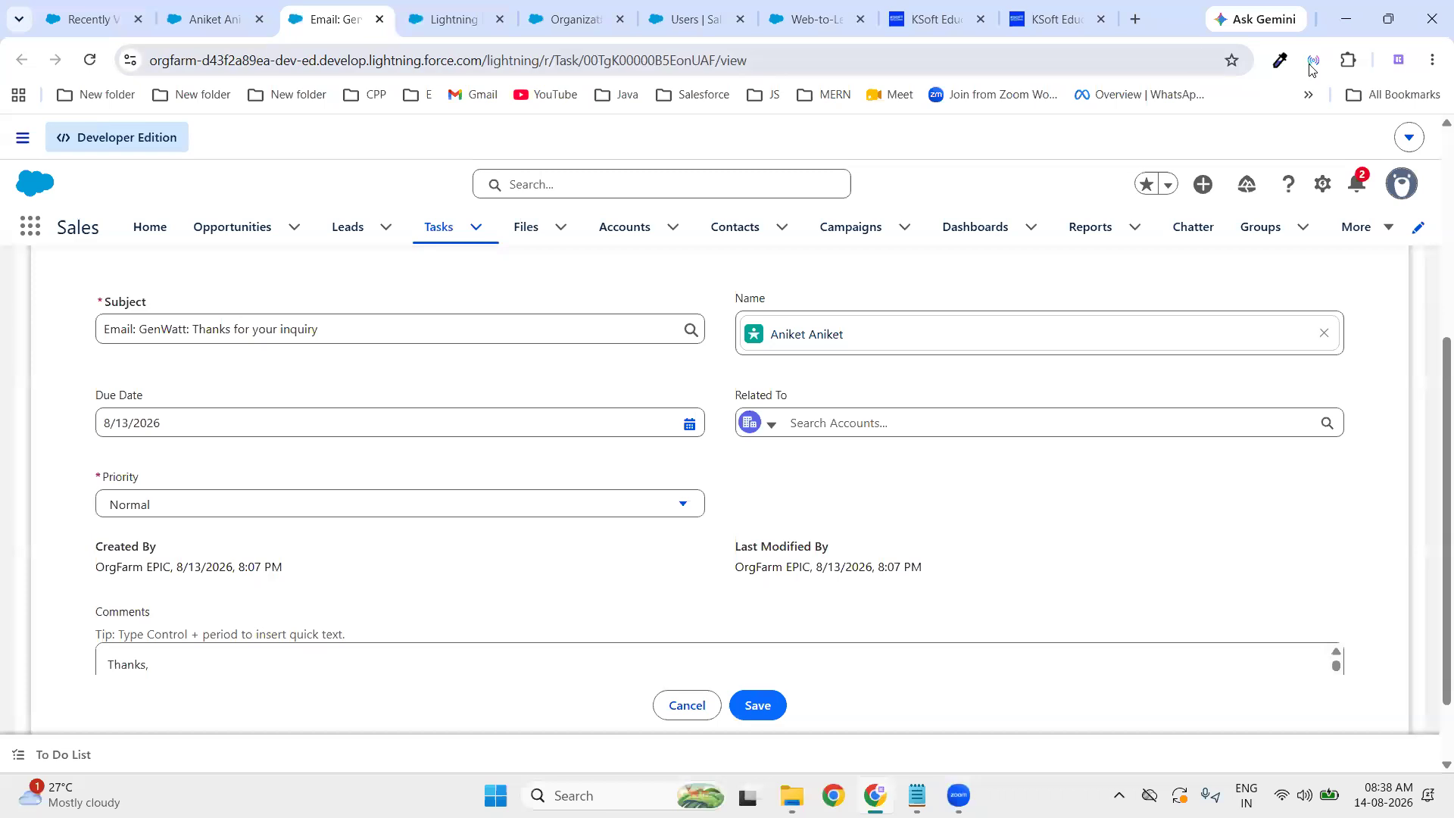
left_click(1135, 19)
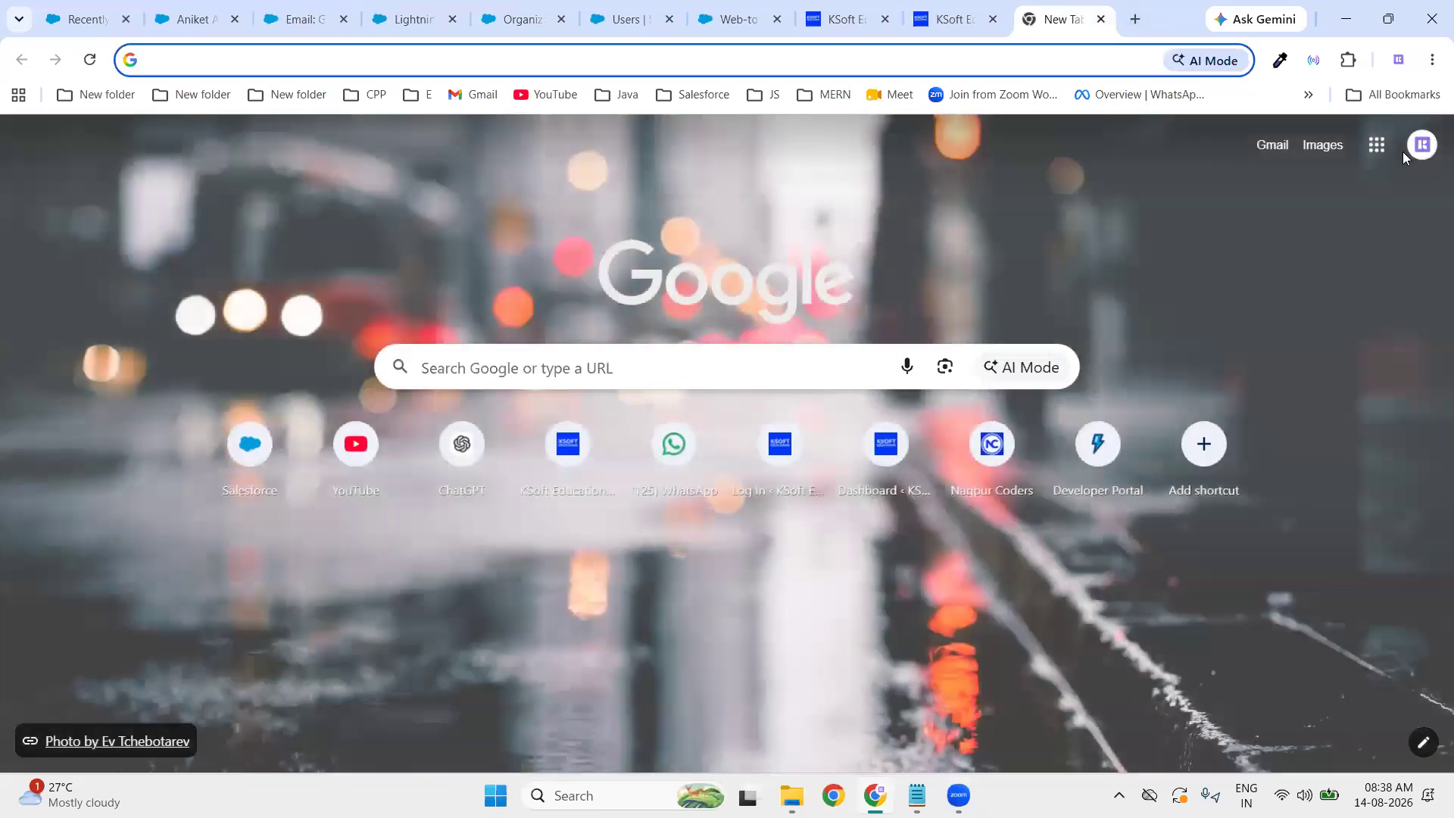
- Switch Gmail to the lead's Google account, check the Spam folder's 36 messages, and return to Inbox
left_click(1422, 145)
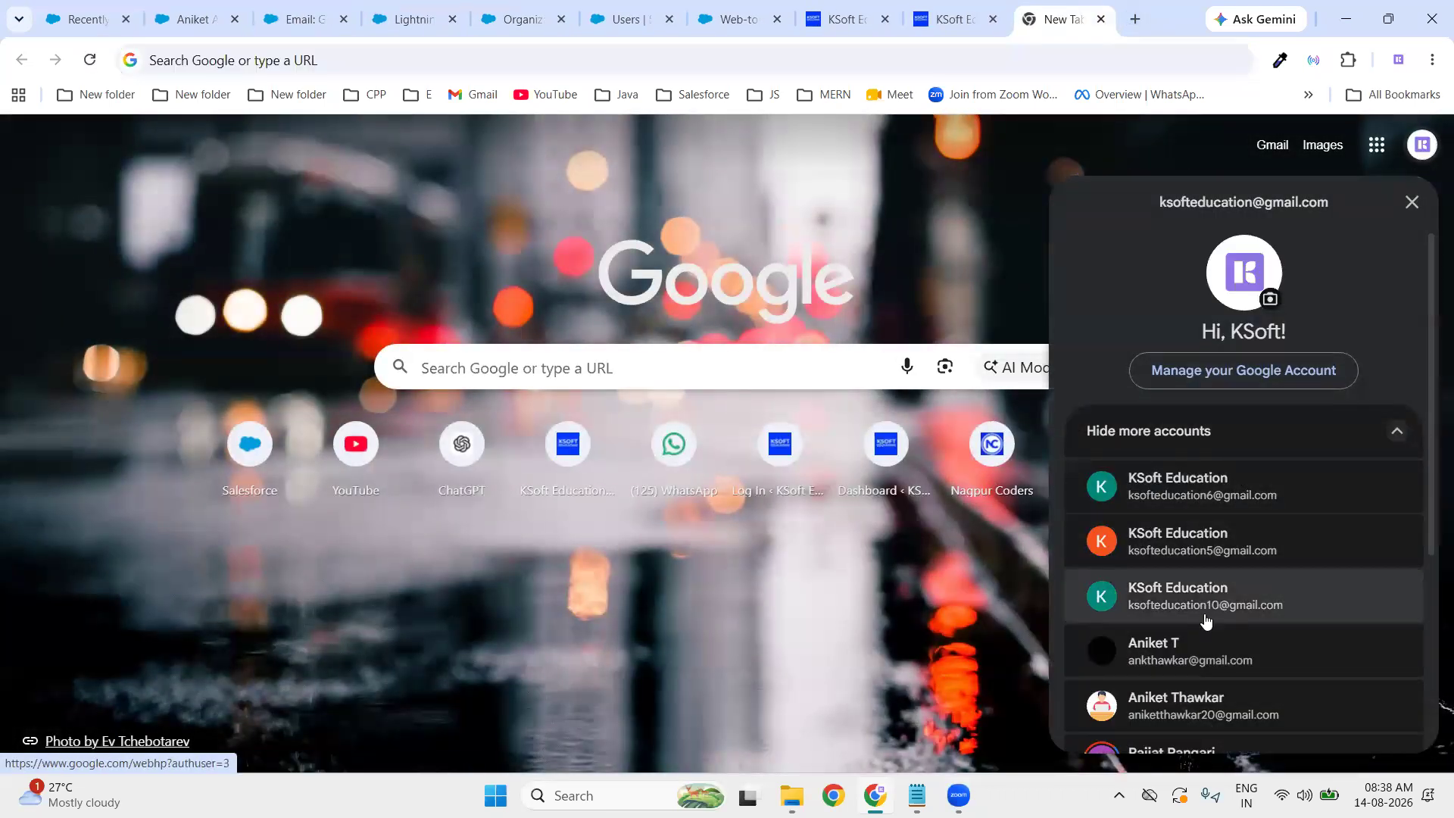
left_click(1183, 653)
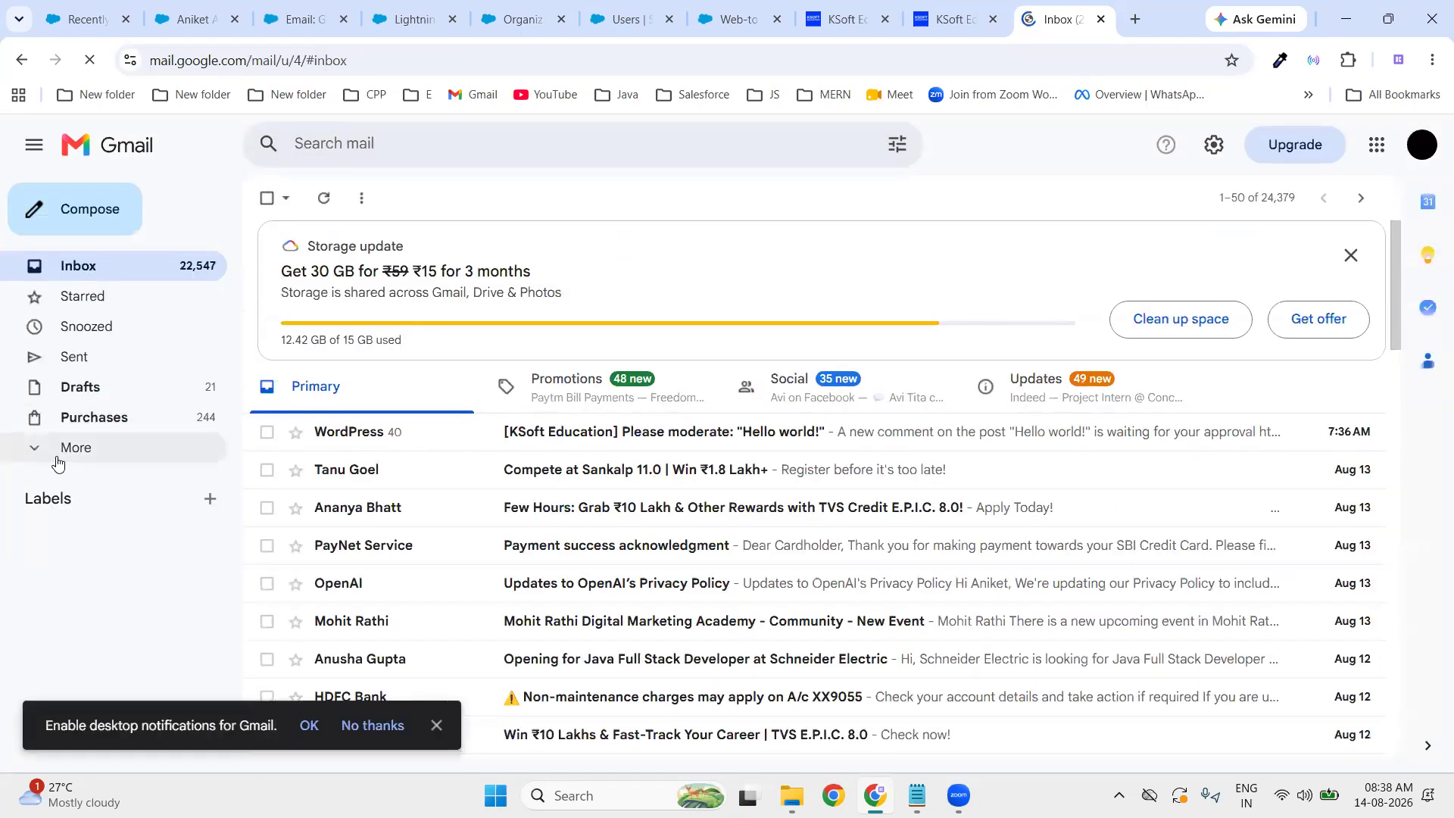
left_click(55, 455)
left_click(115, 574)
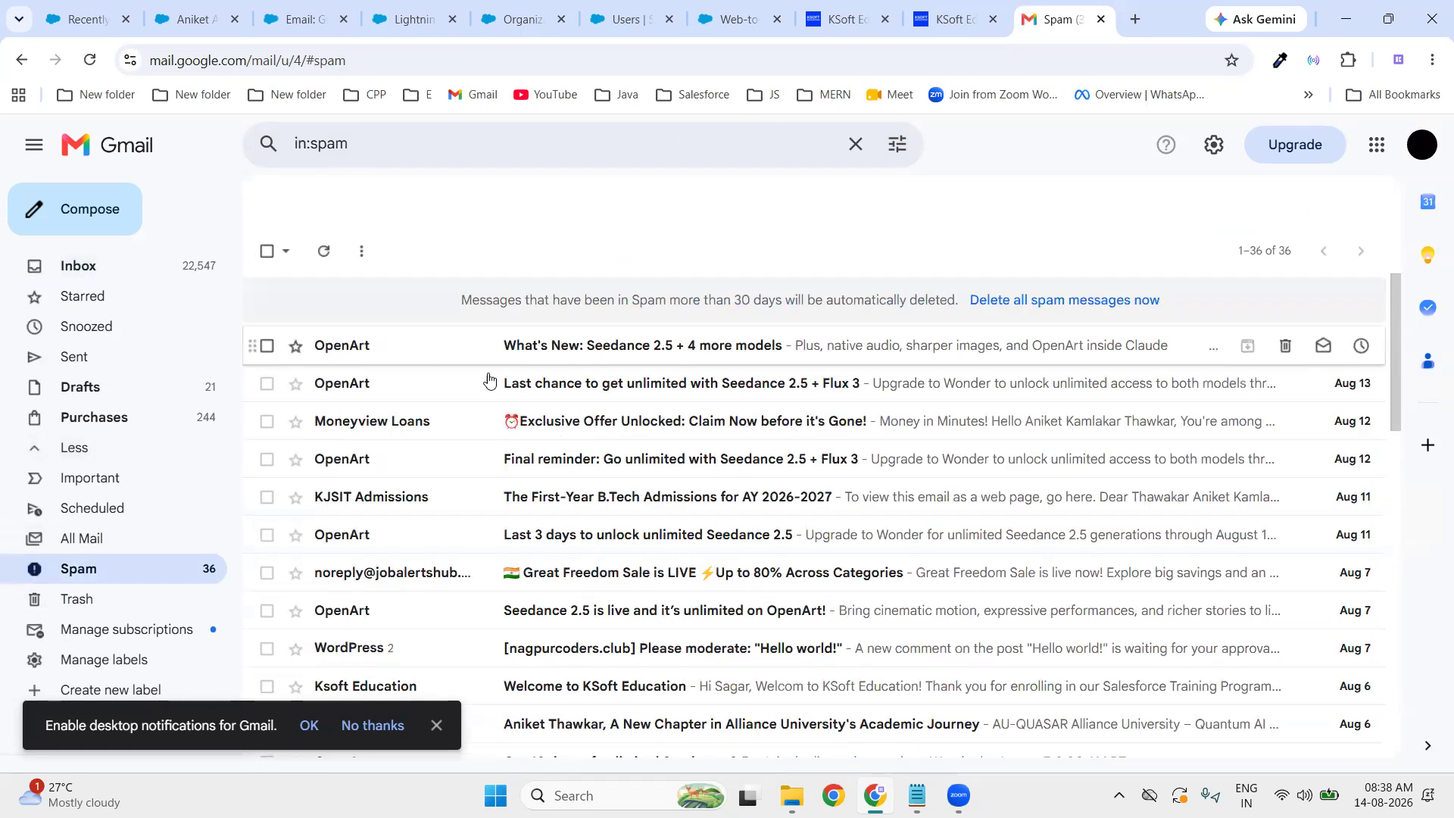
scroll(606, 566, "down", 3)
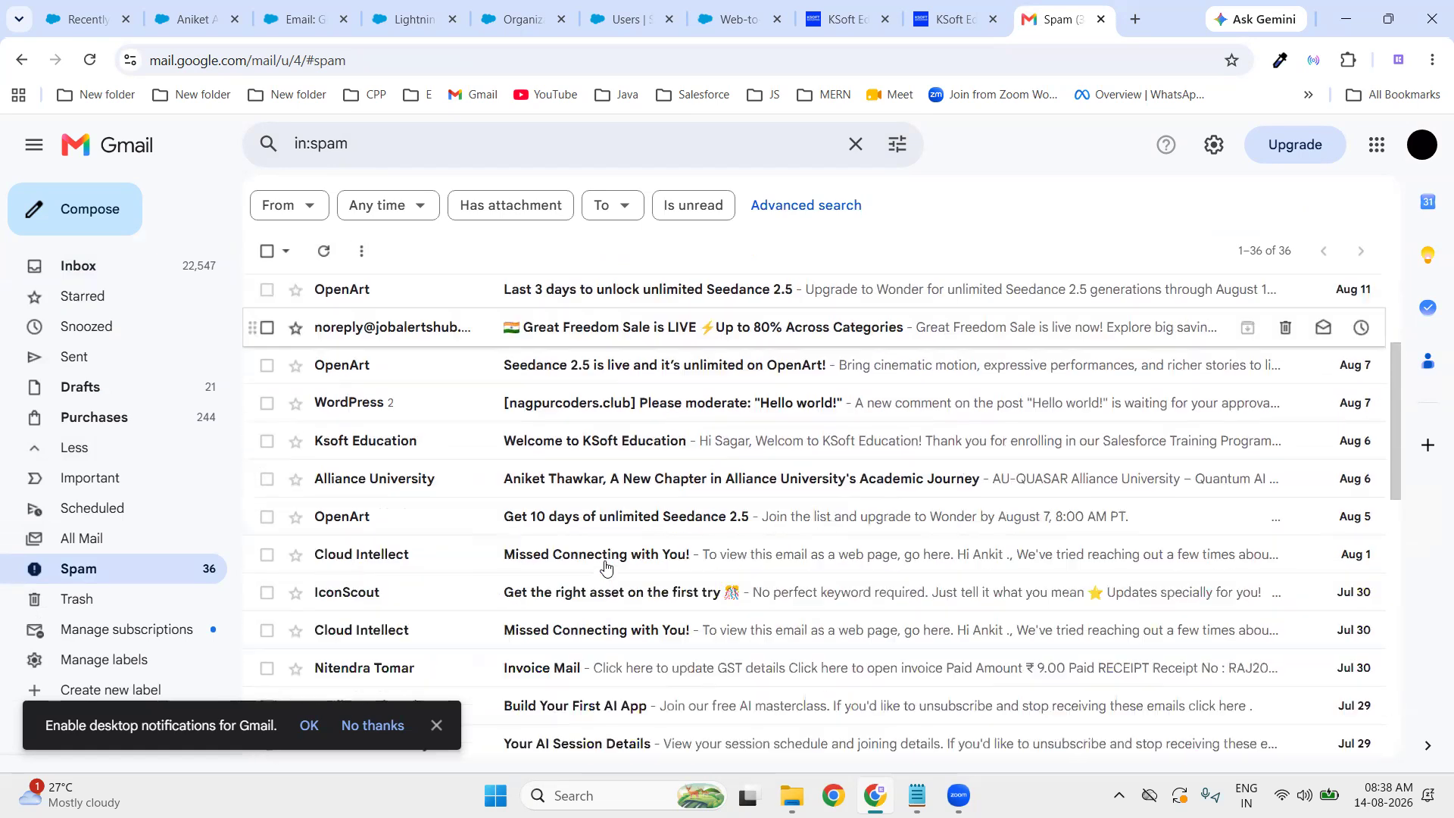
scroll(606, 557, "up", 3)
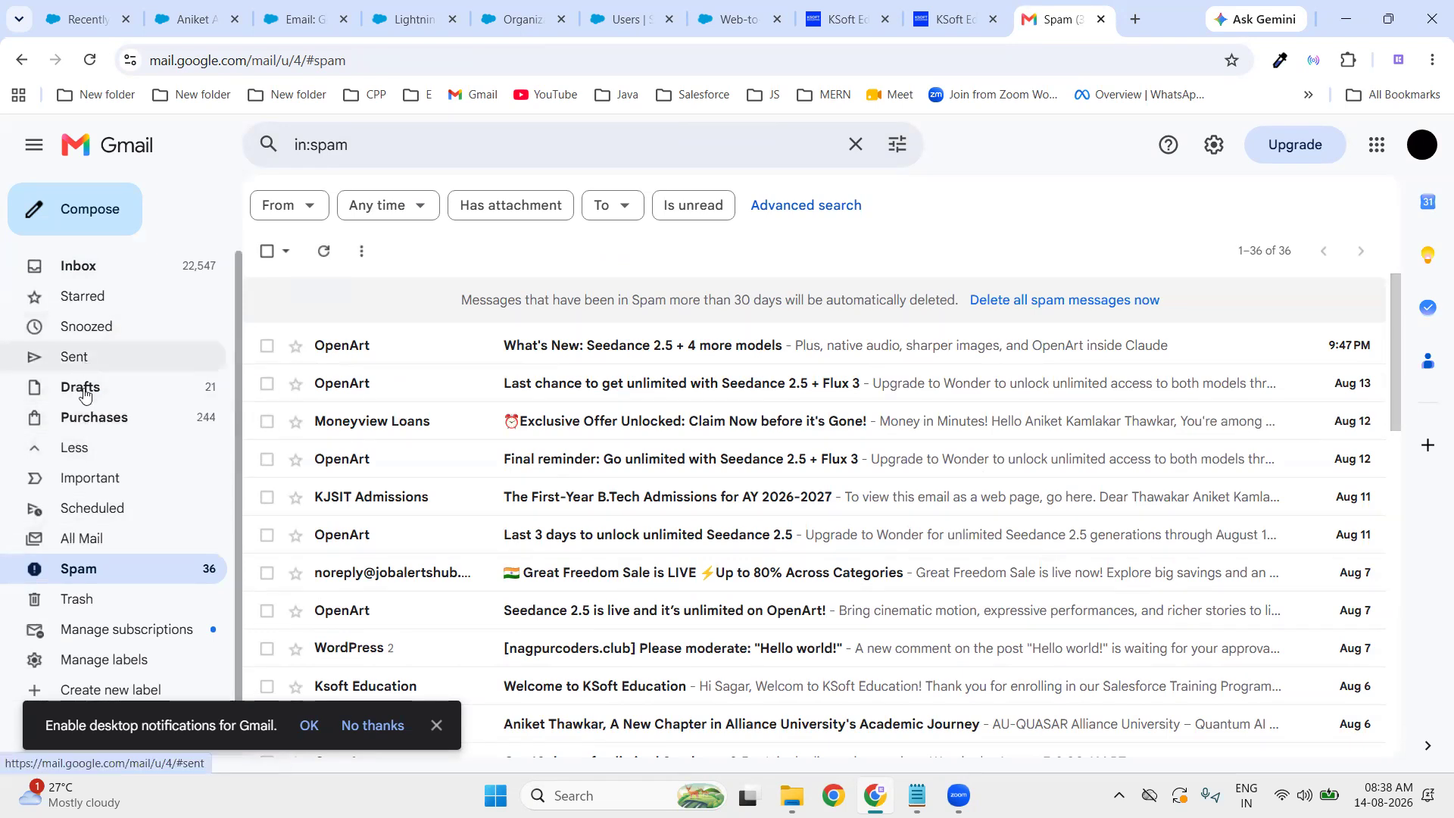
left_click(119, 277)
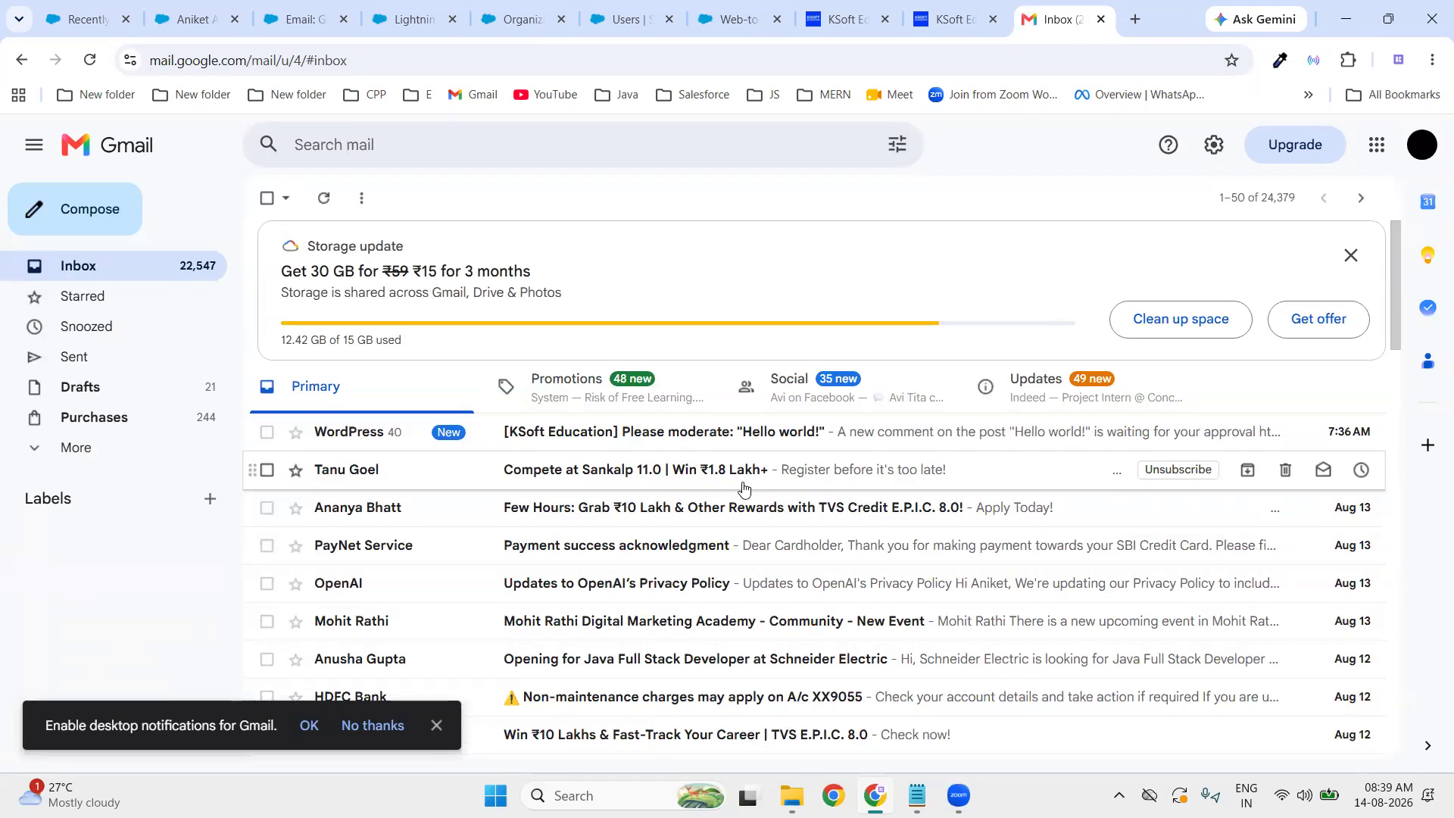
- Reload Gmail, confirming the reload, and scan the inbox for the auto-response email
left_click(93, 62)
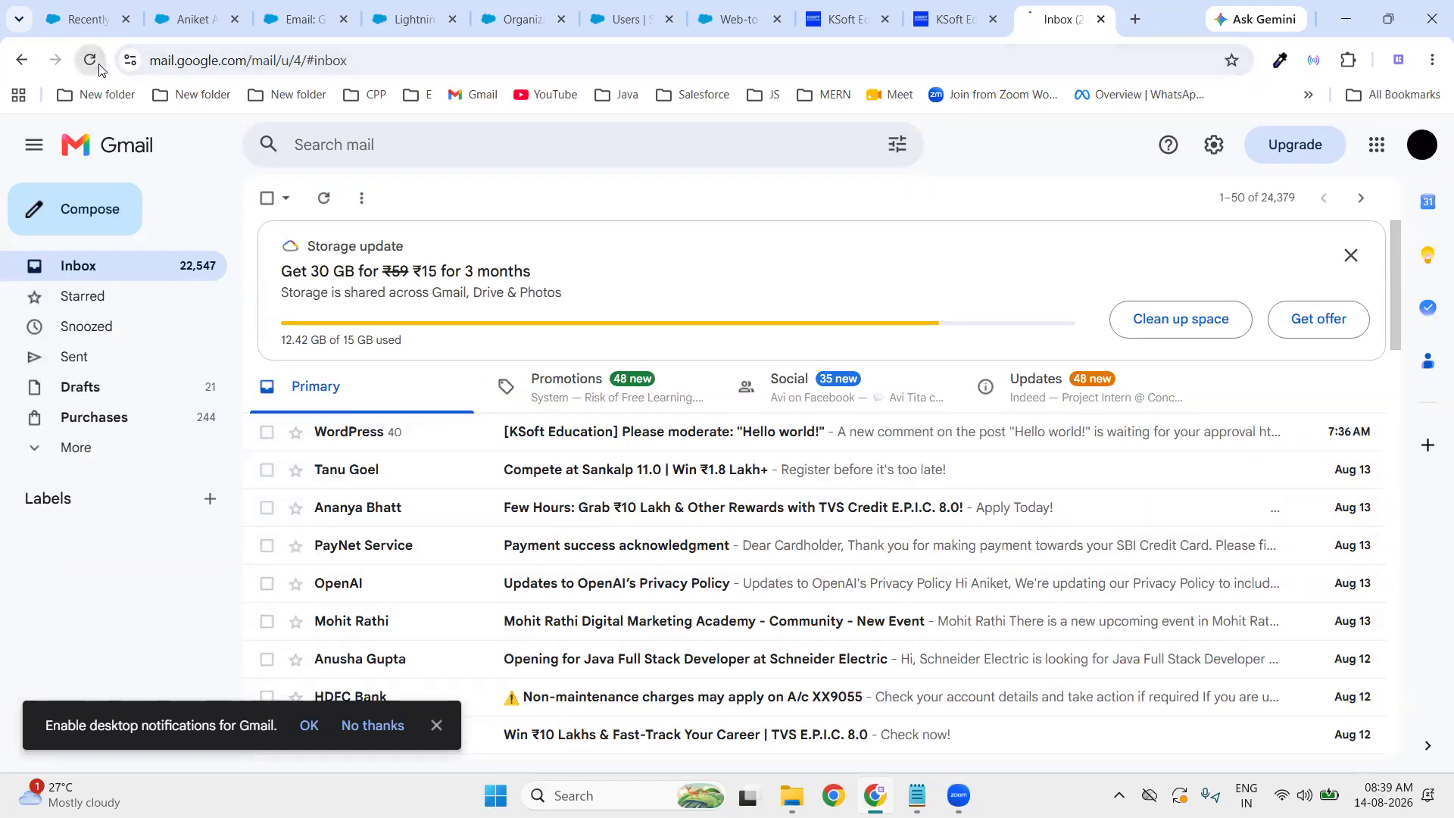
left_click(801, 187)
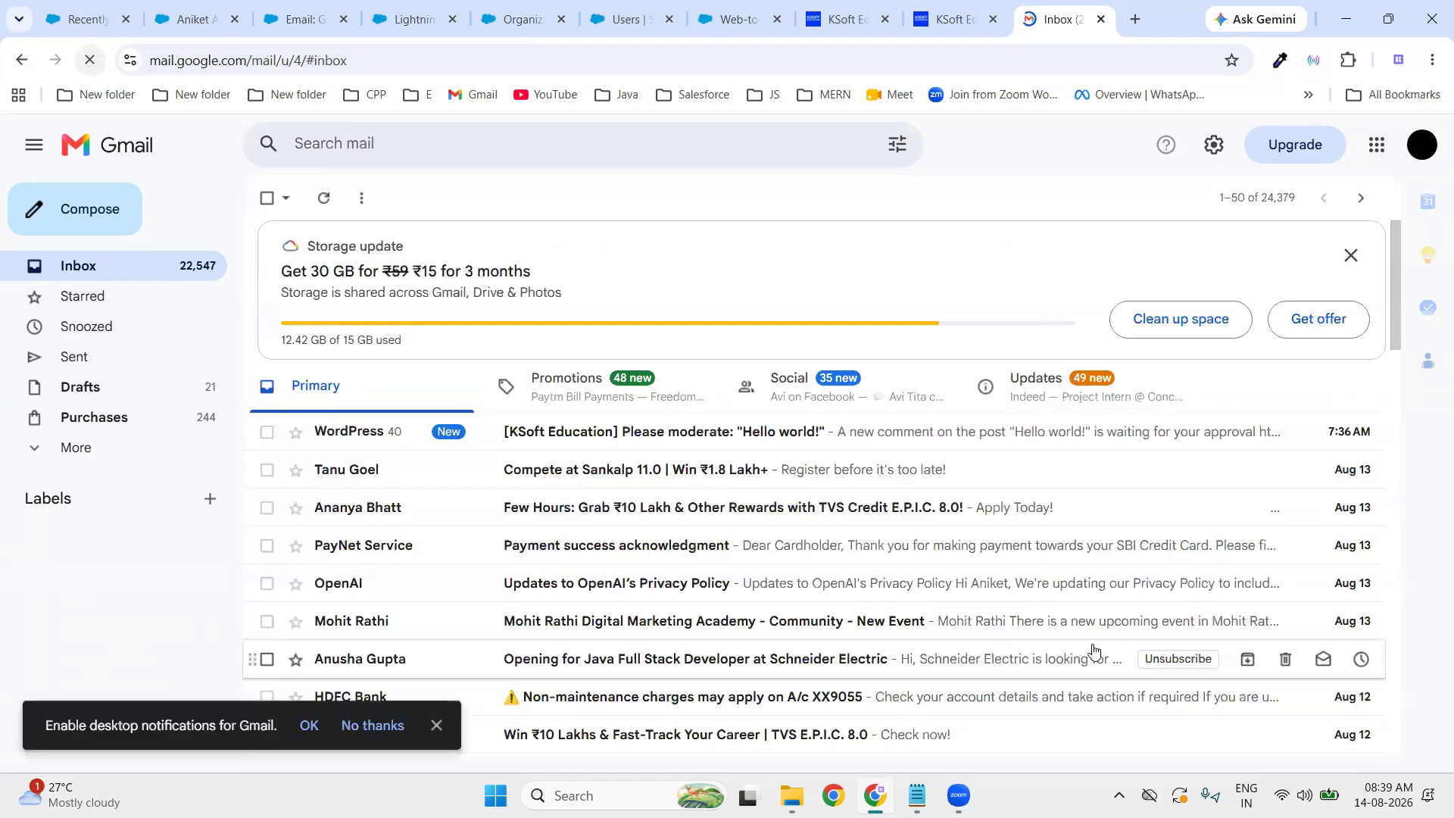
scroll(802, 612, "down", 3)
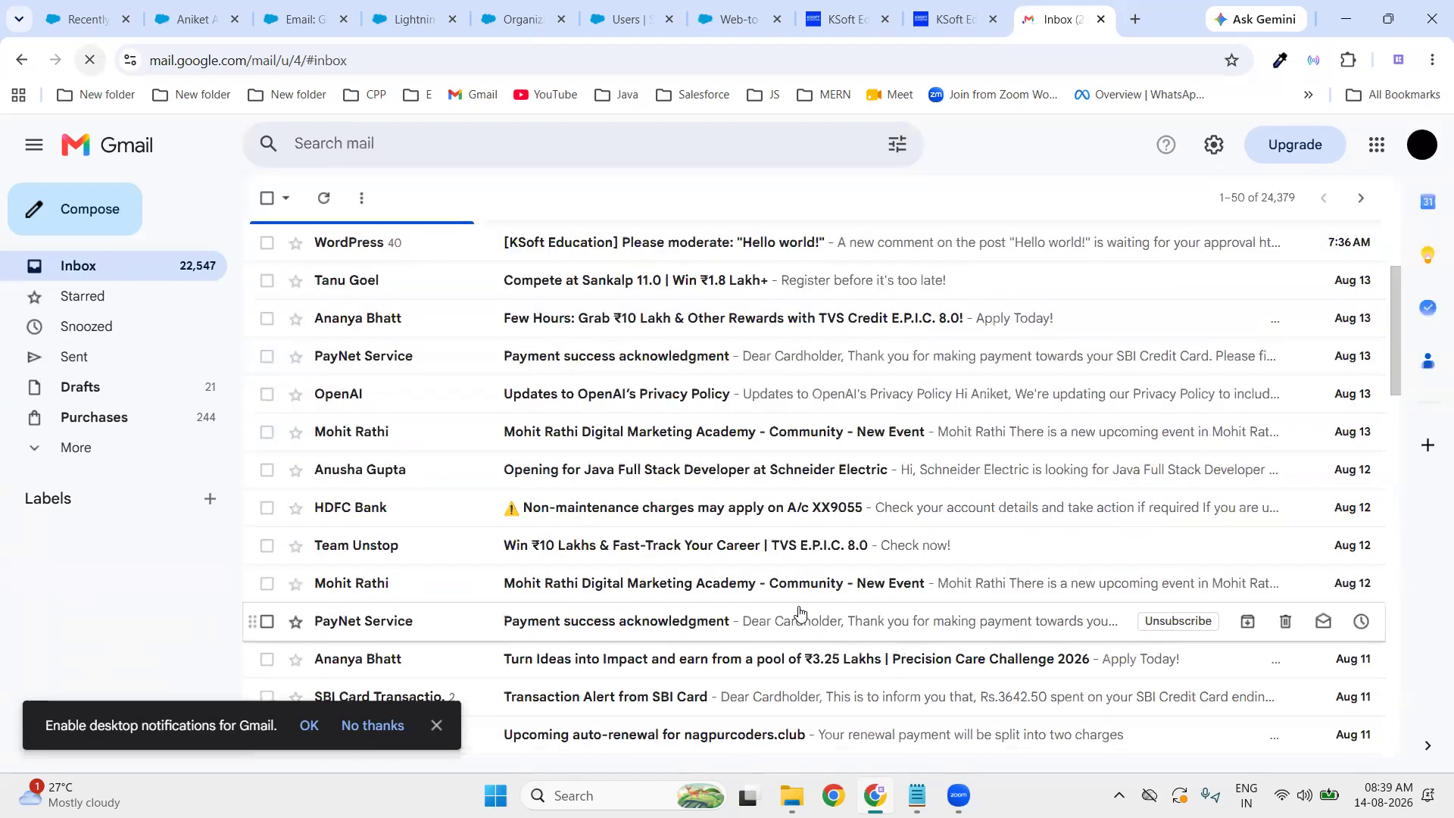
scroll(801, 612, "down", 3)
scroll(801, 610, "up", 6)
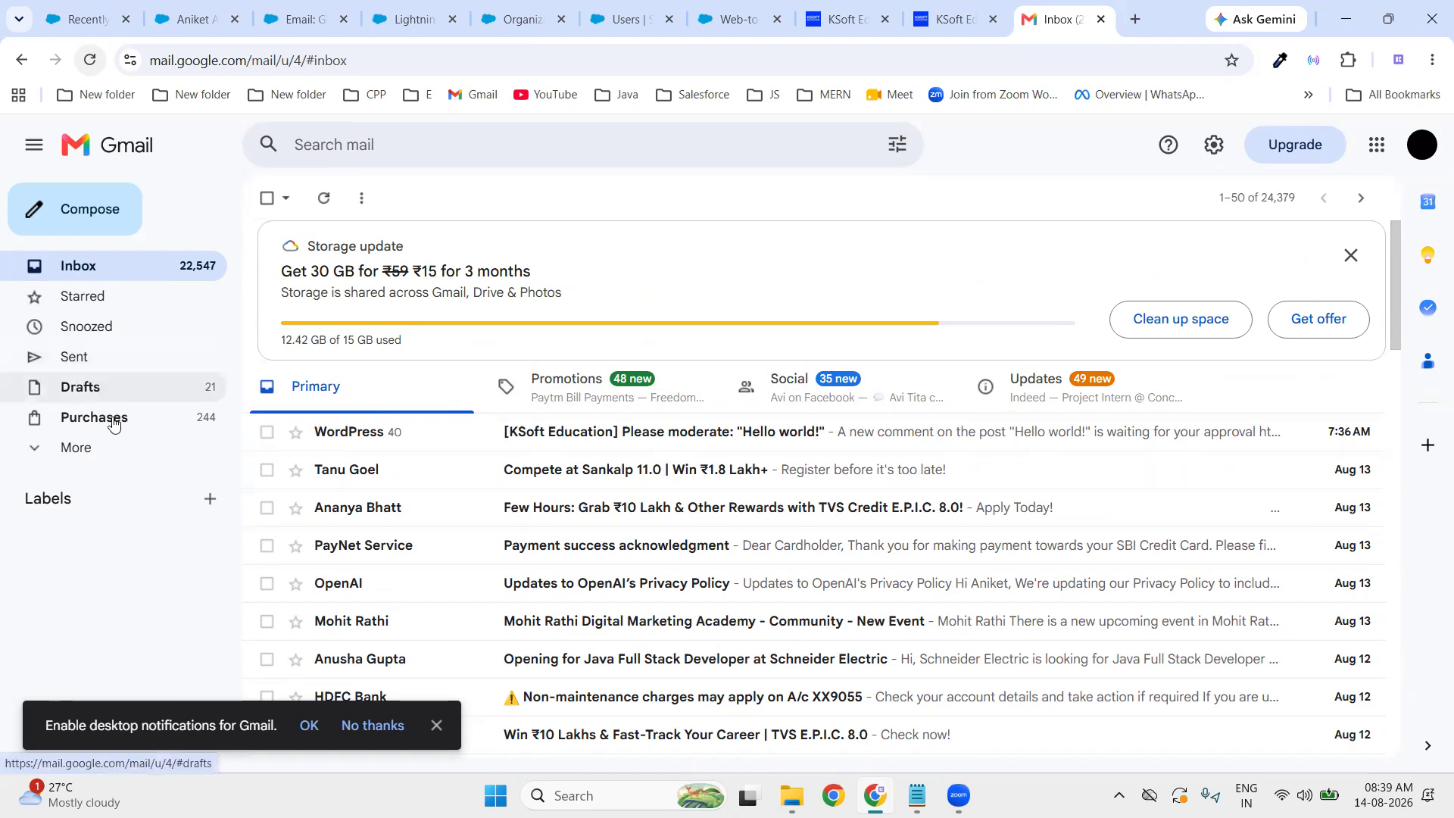
- Refresh the Spam folder three times, refresh the Inbox, then return to the Salesforce tab
left_click(87, 448)
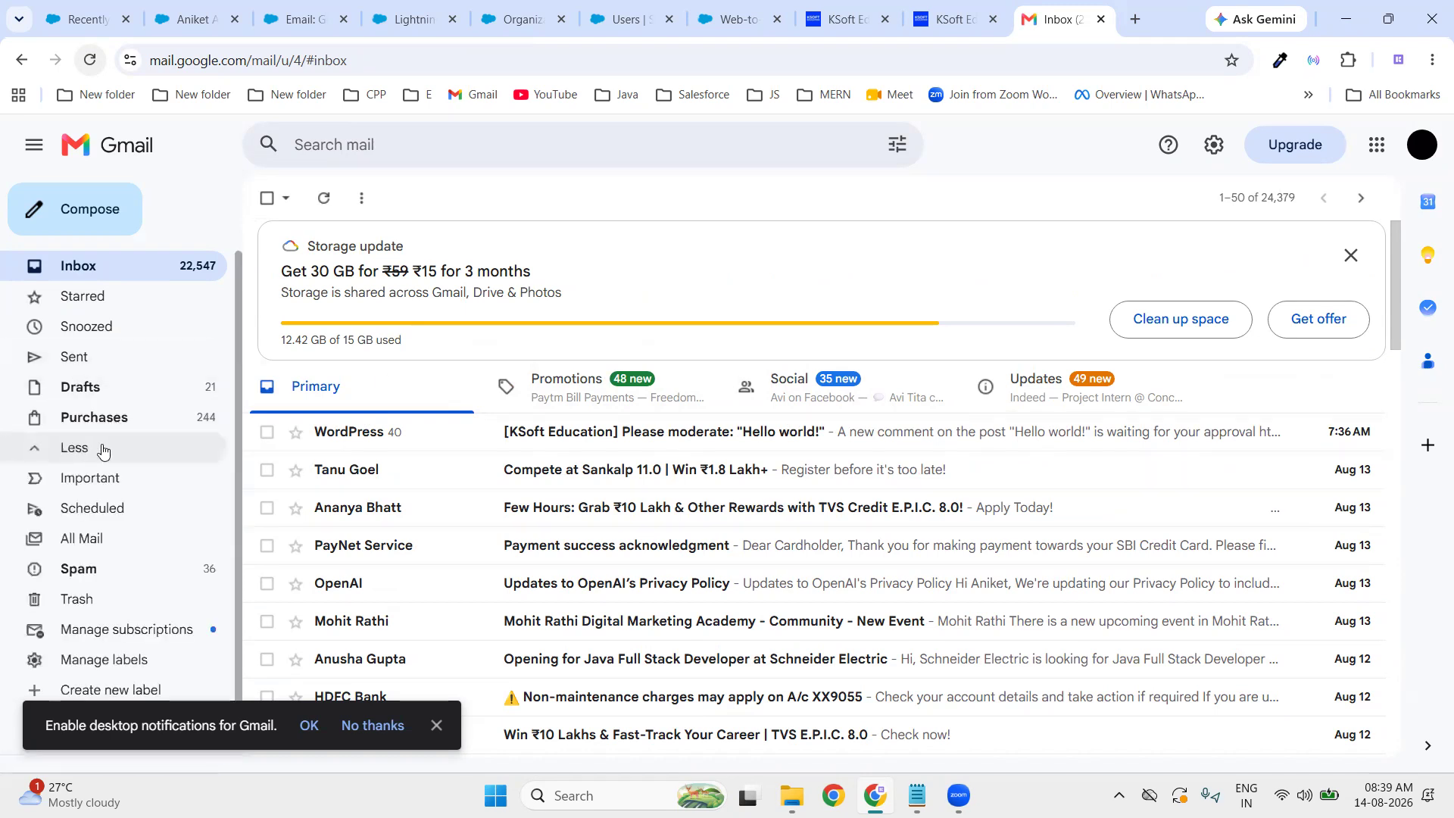
left_click(90, 578)
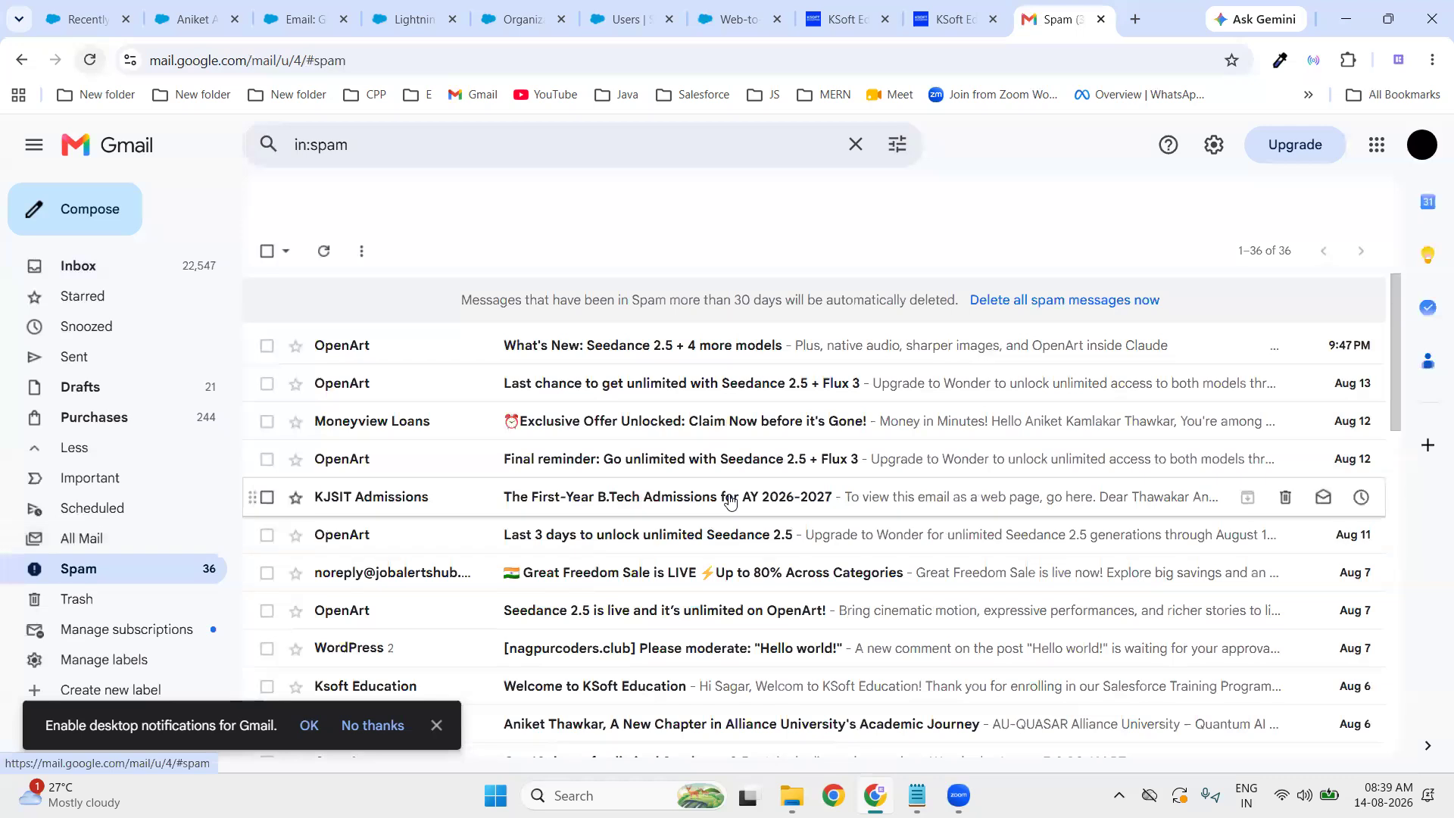
left_click(324, 254)
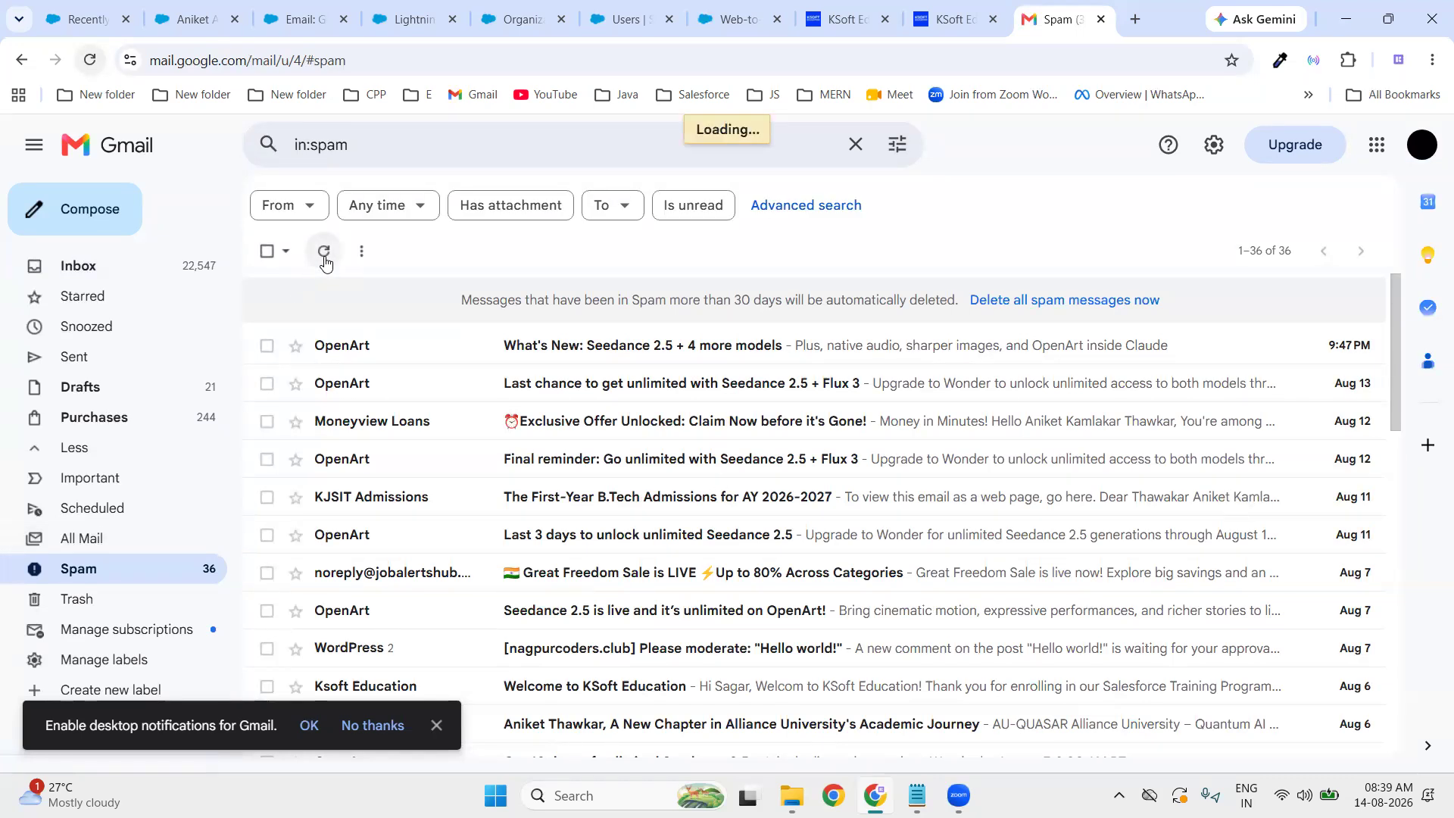
left_click(324, 256)
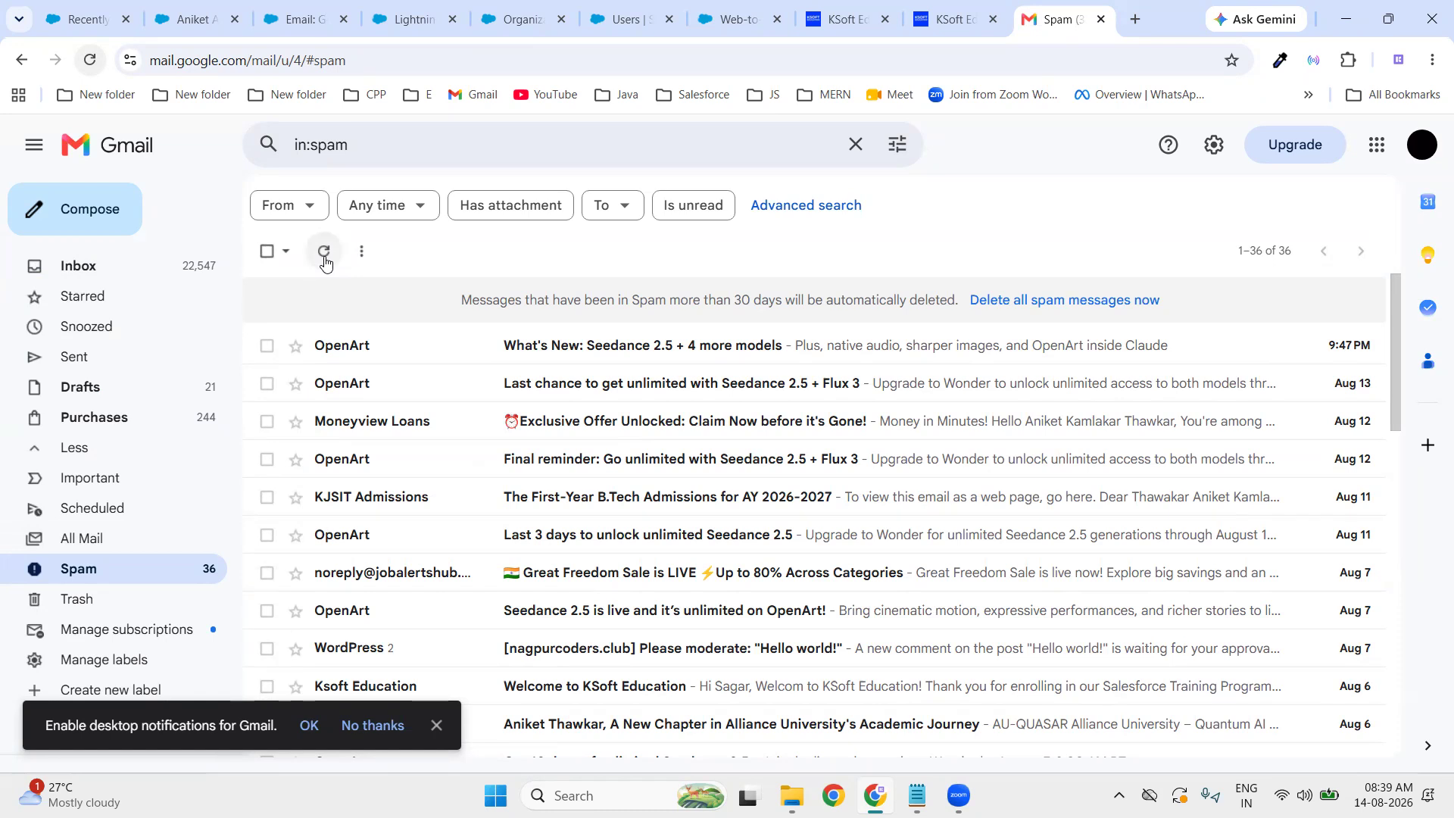
left_click(326, 263)
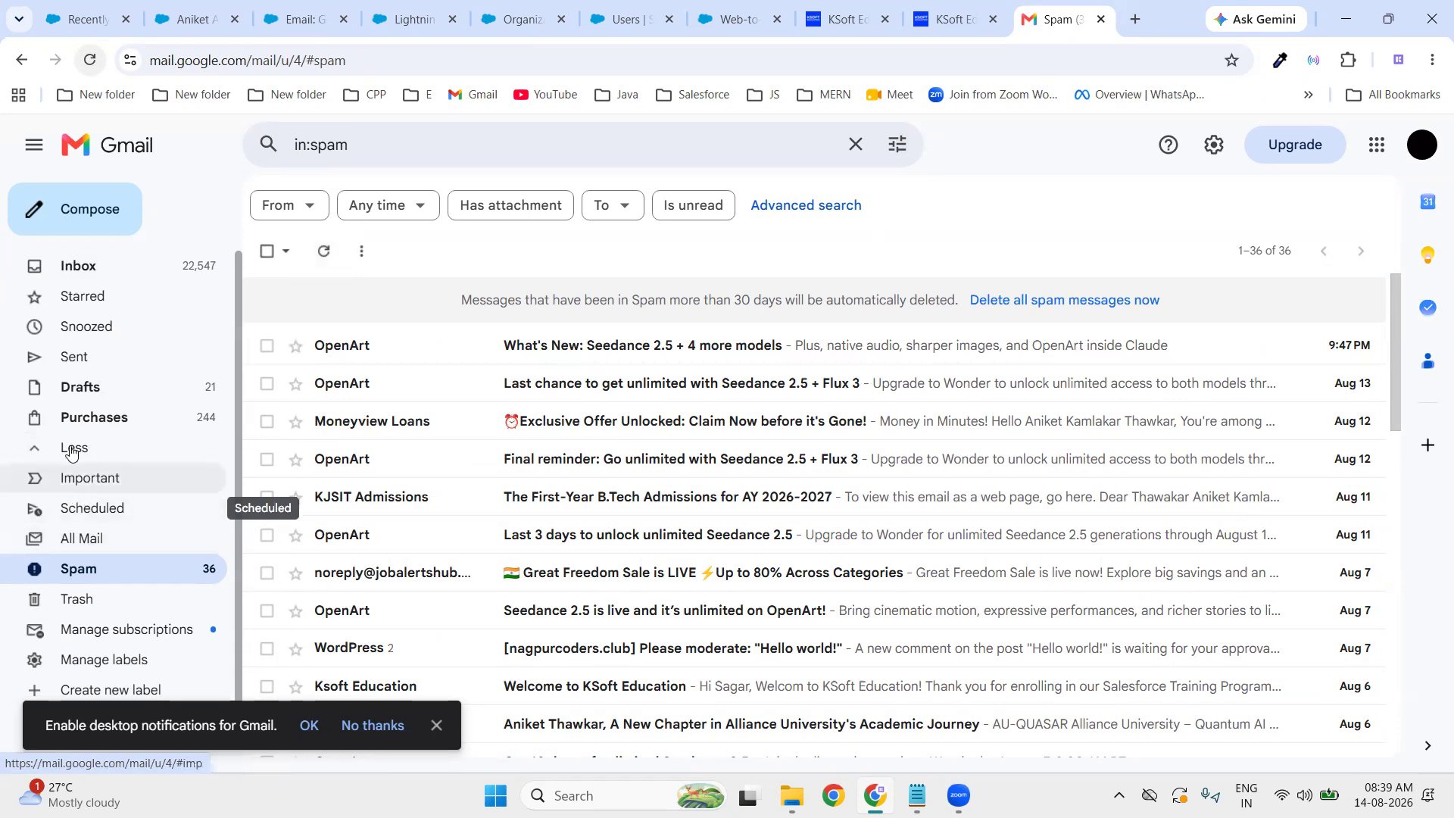
left_click(89, 267)
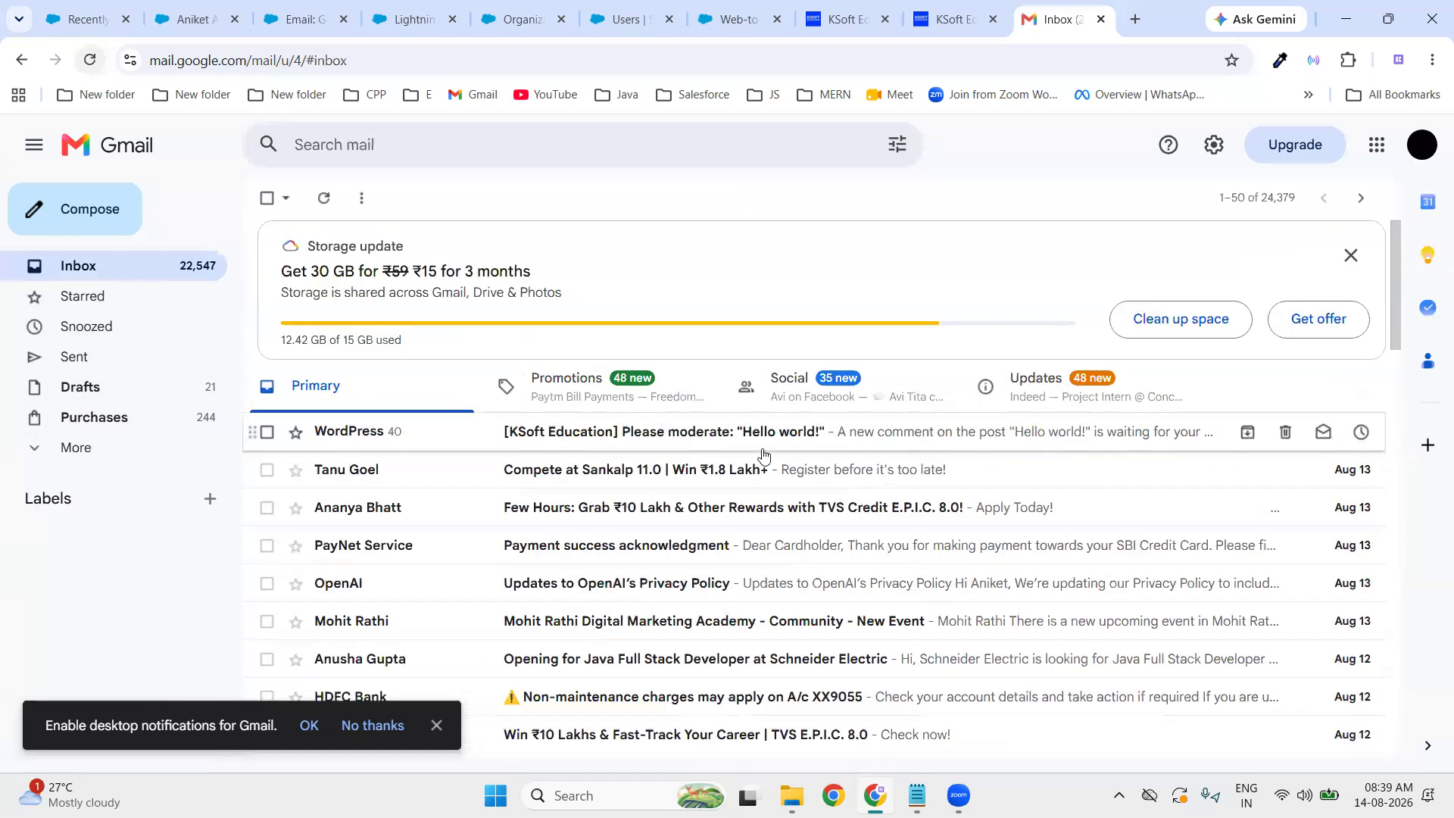
left_click(330, 201)
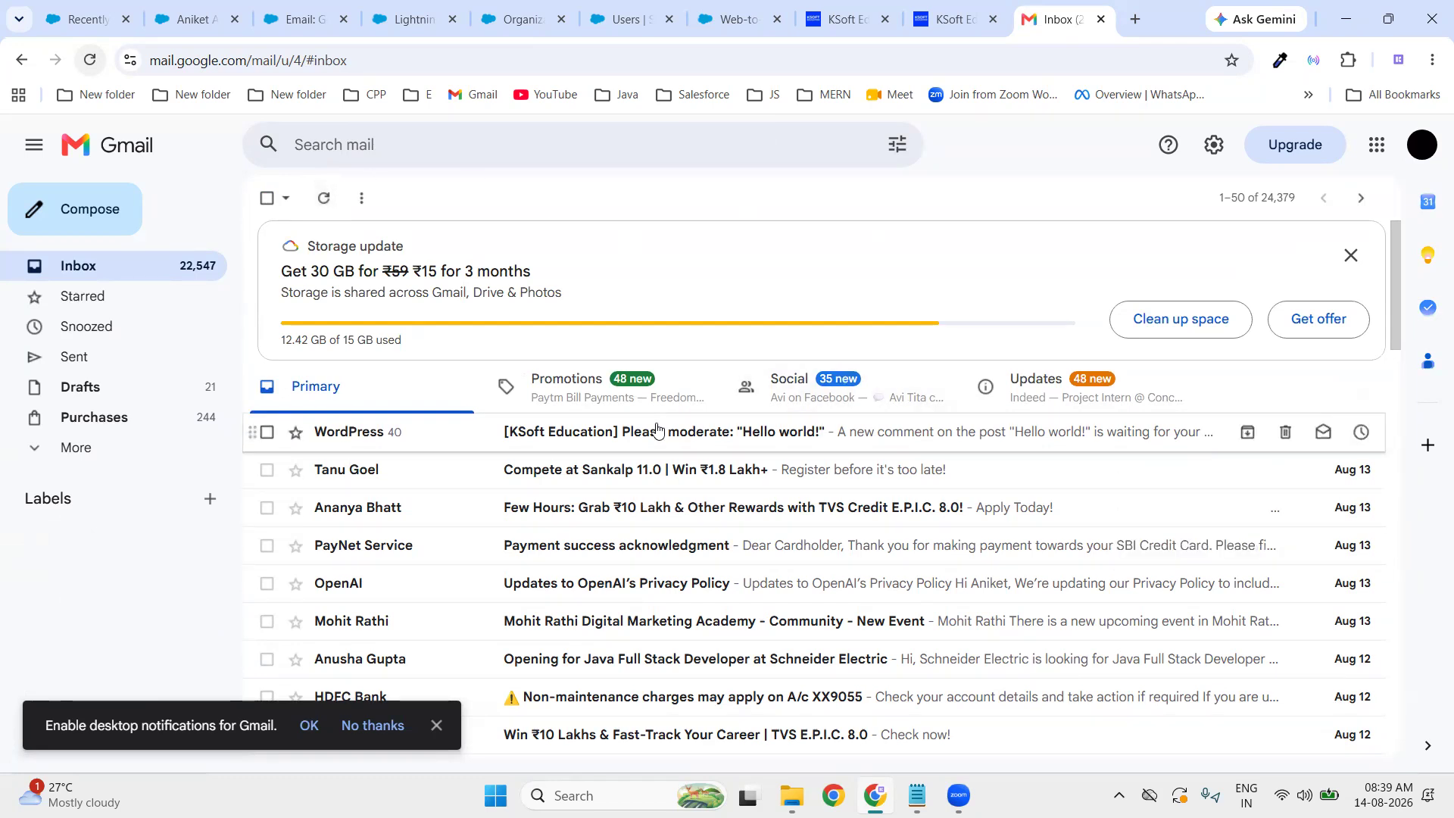
left_click(298, 33)
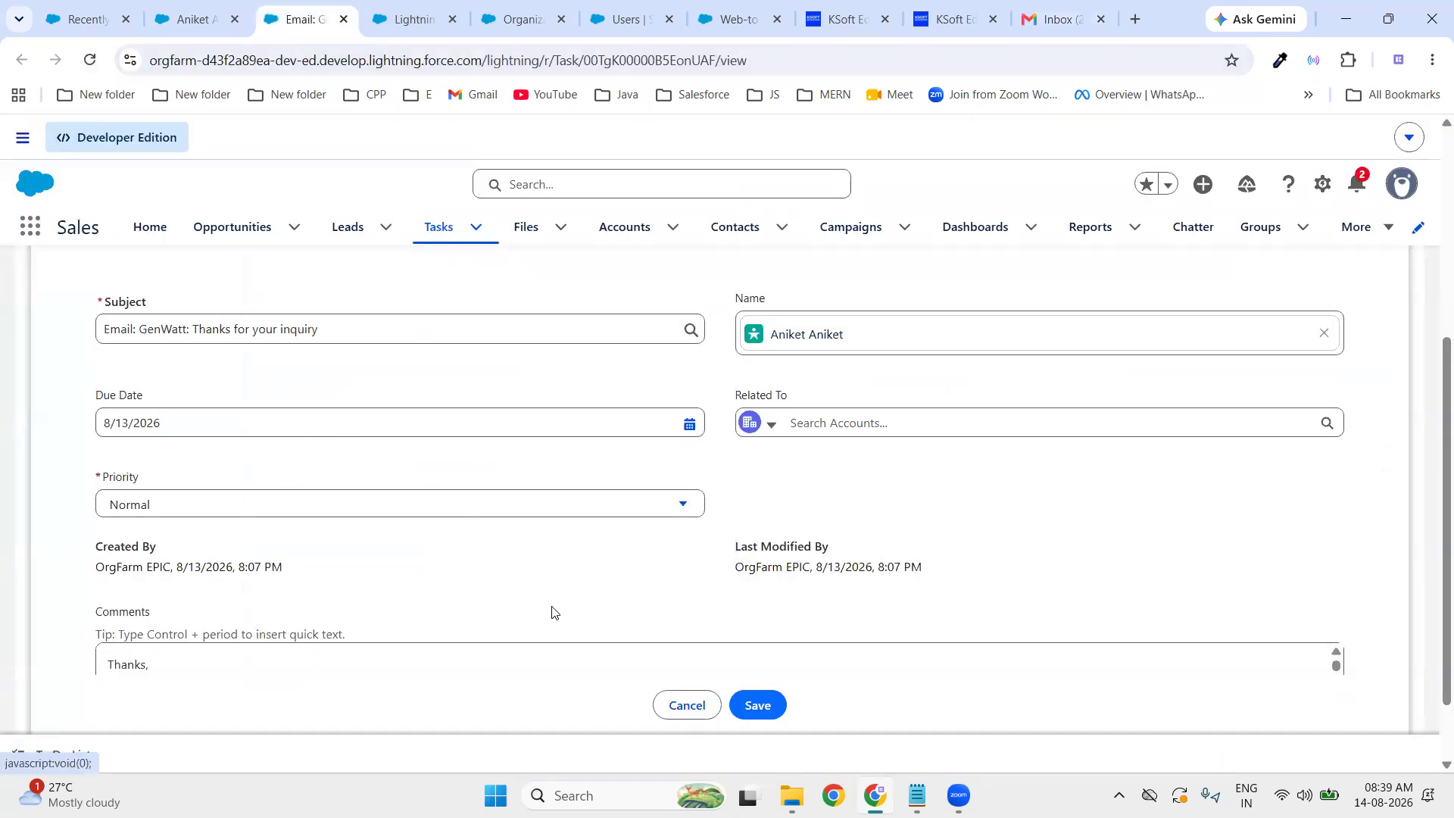
- Check the lead's Details (company ABC, Open - Not Contacted), then place the cursor at the end of the Notepad notes
scroll(293, 597, "up", 3)
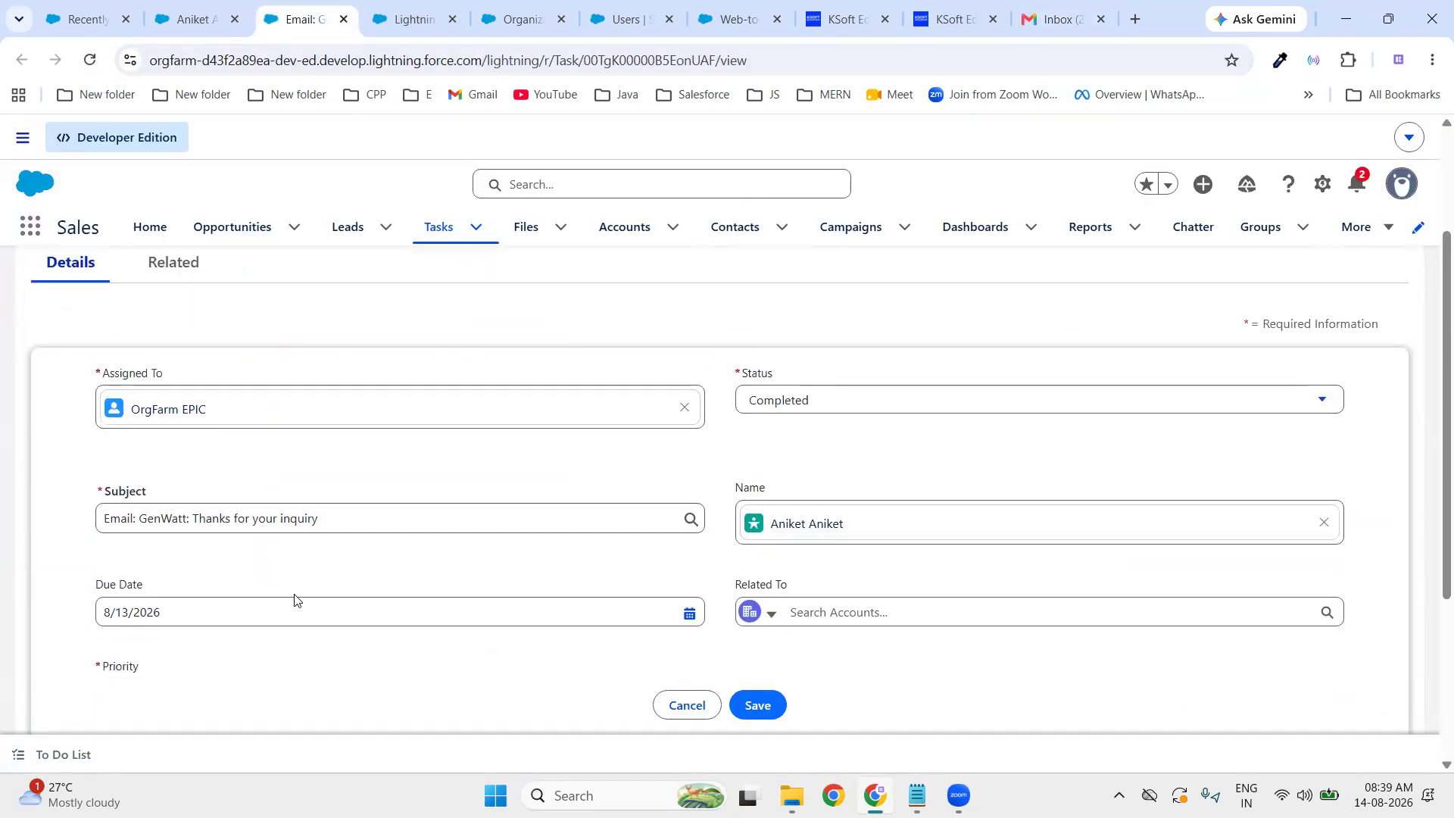
scroll(298, 598, "up", 3)
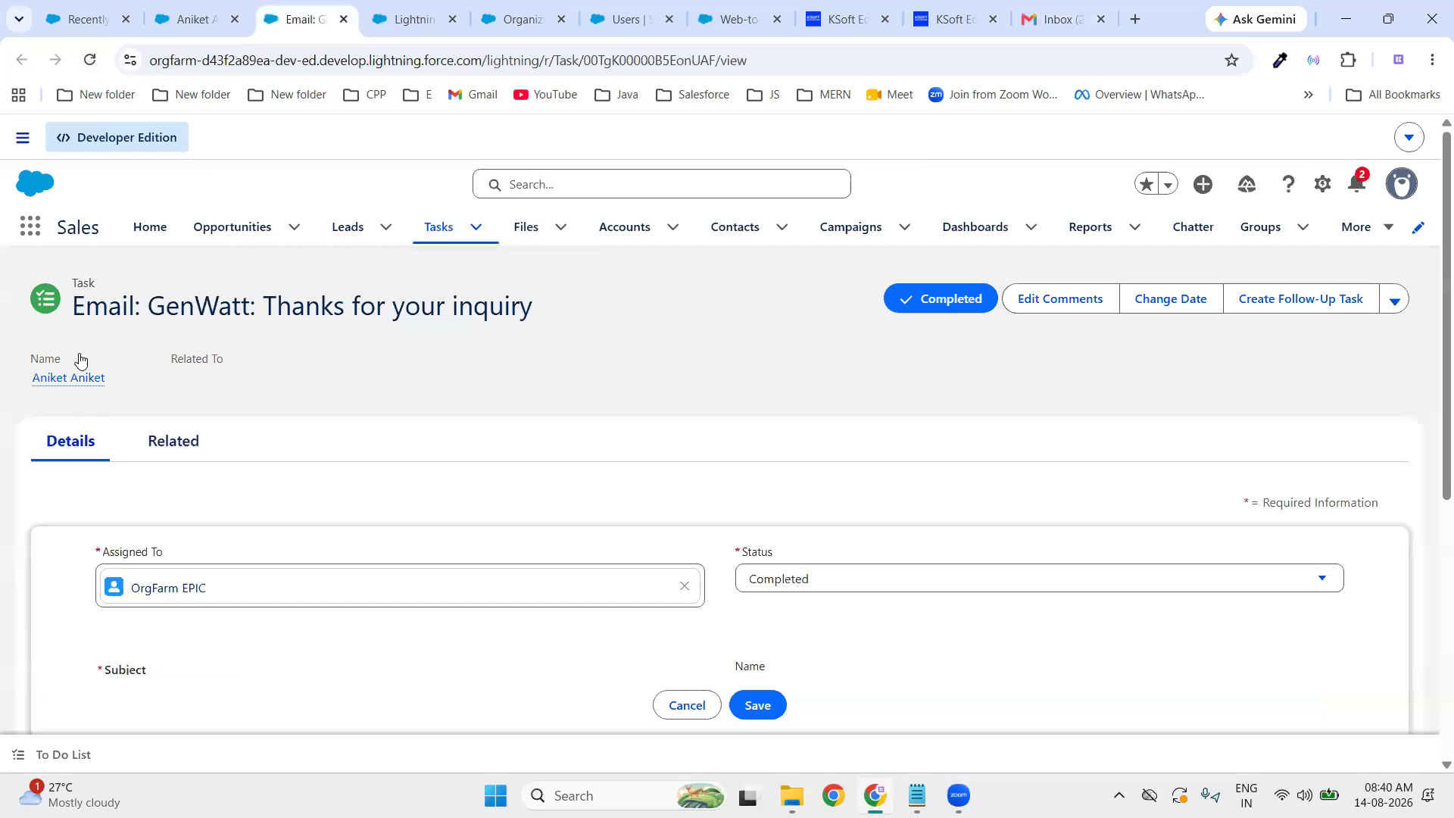
left_click(189, 19)
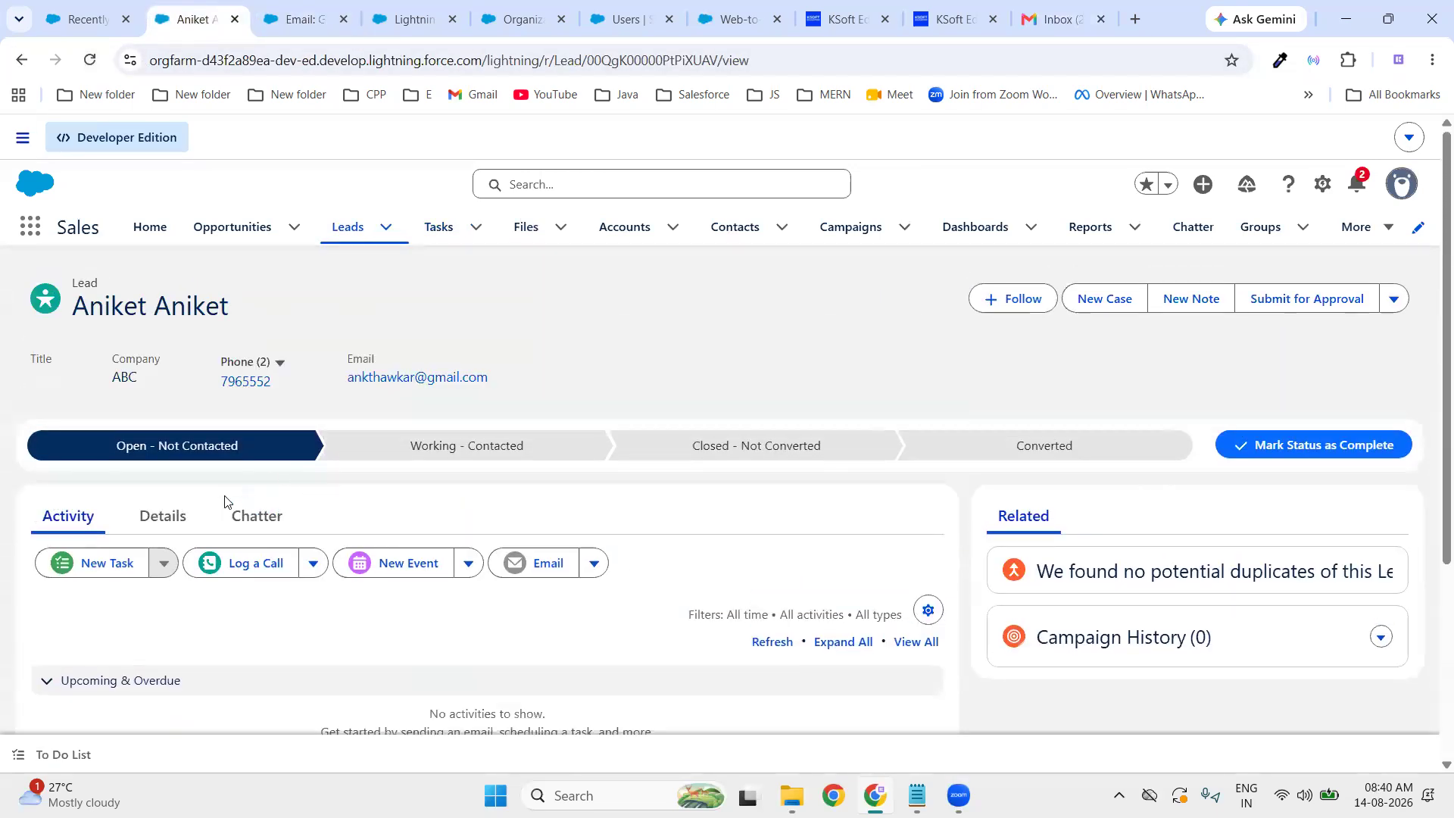
left_click(170, 519)
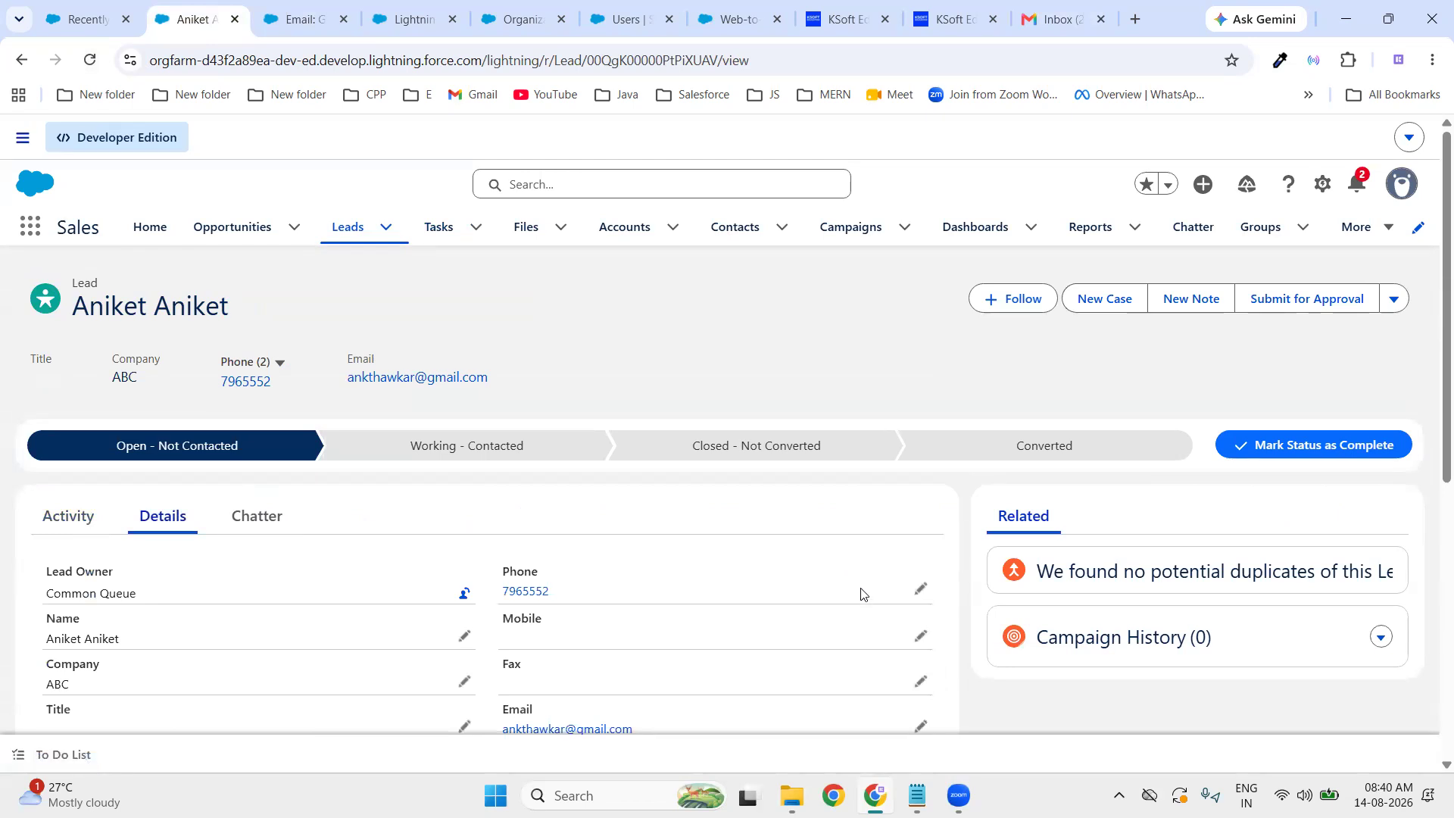
scroll(733, 348, "down", 5)
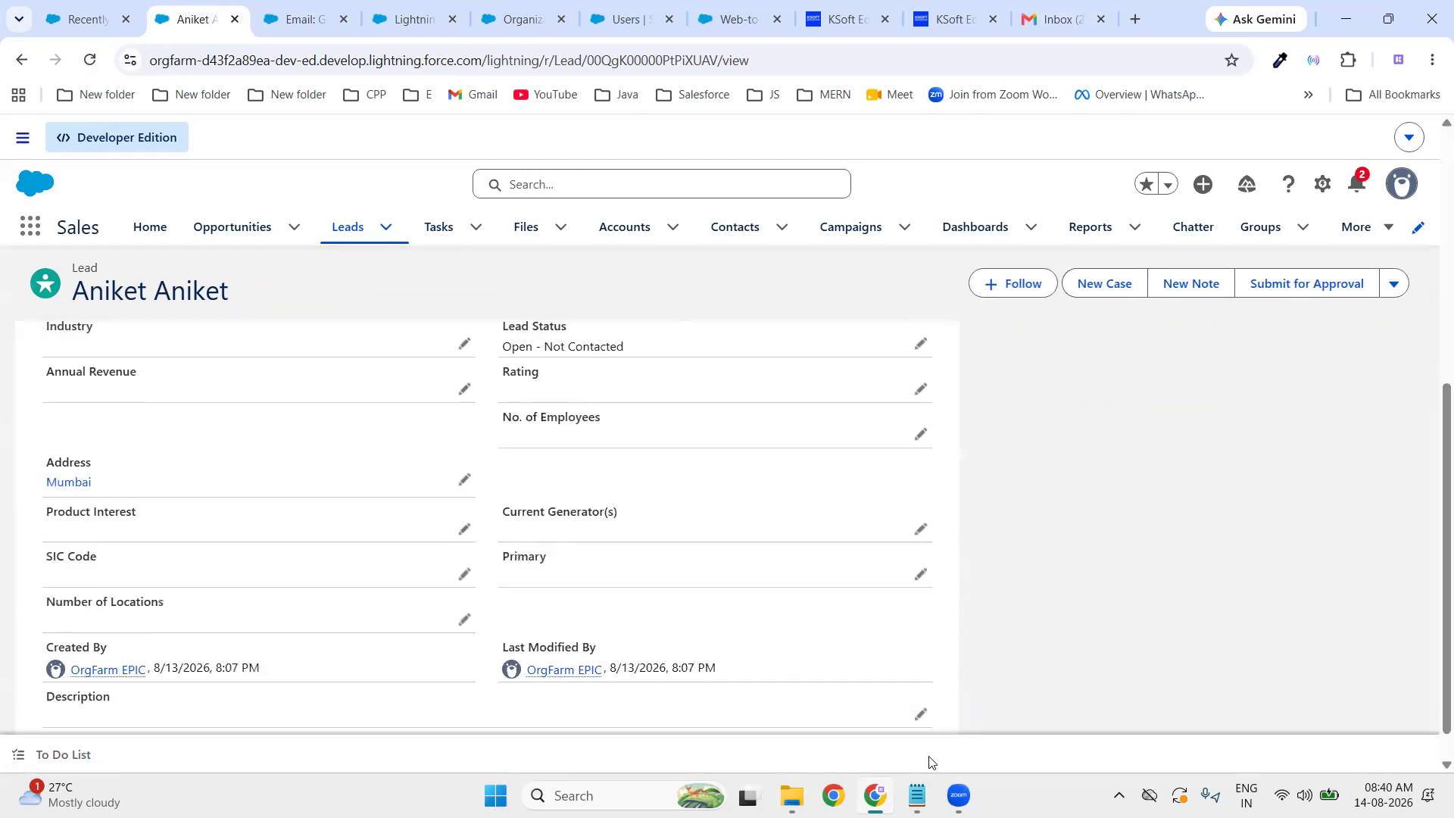
left_click(918, 795)
scroll(596, 523, "down", 2)
left_click(205, 589)
- Type the recap: 1. Sales Cloud Overview, 2. Web to Lead, 3. Lead Assignment Rule, 4. Lead Autoresponse Rule
key("Return")
key("Return")
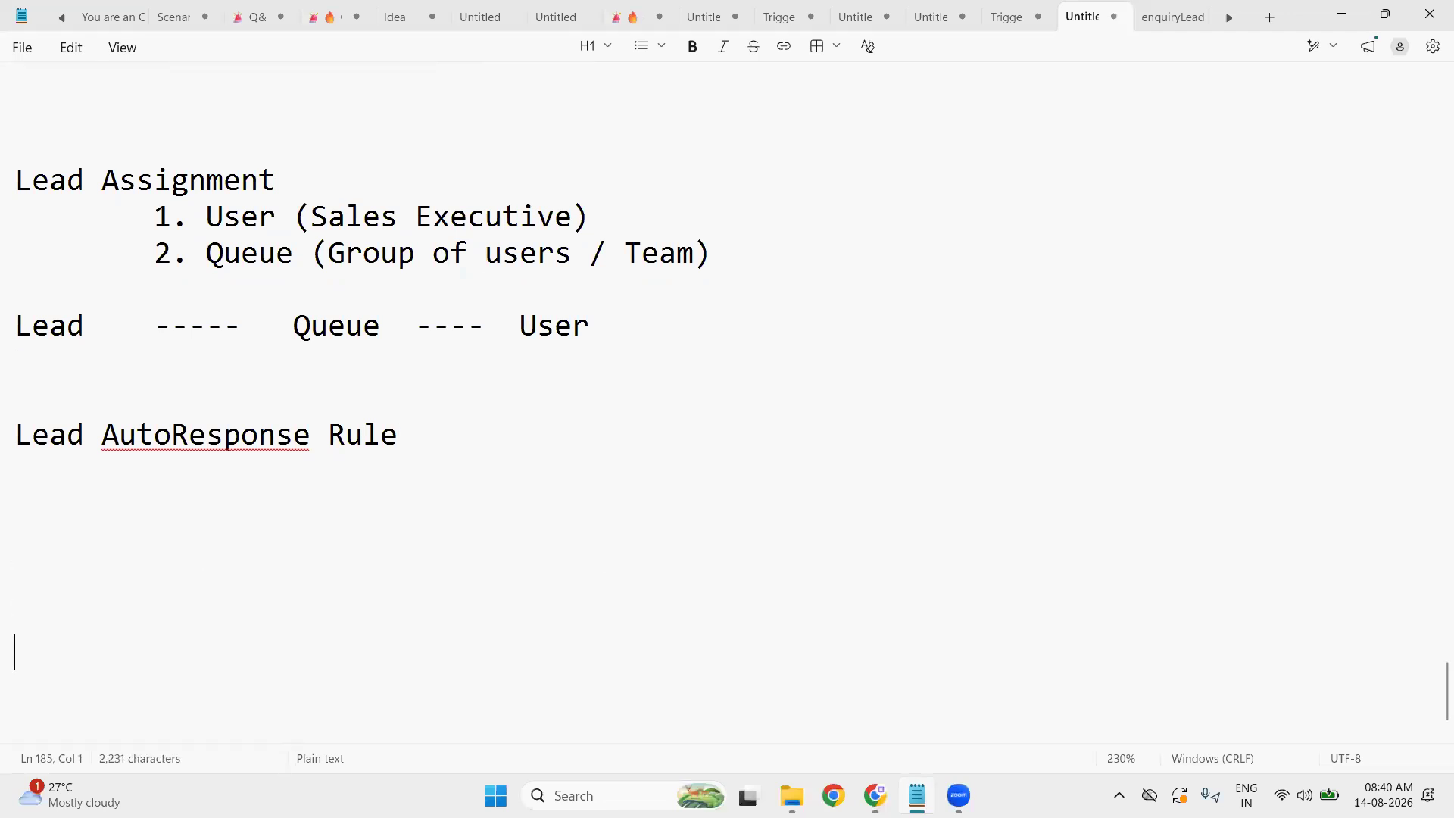
type("1. Salew")
key("BackSpace")
type("s Cloud Overview")
key("Return")
type("2. Web to Lead")
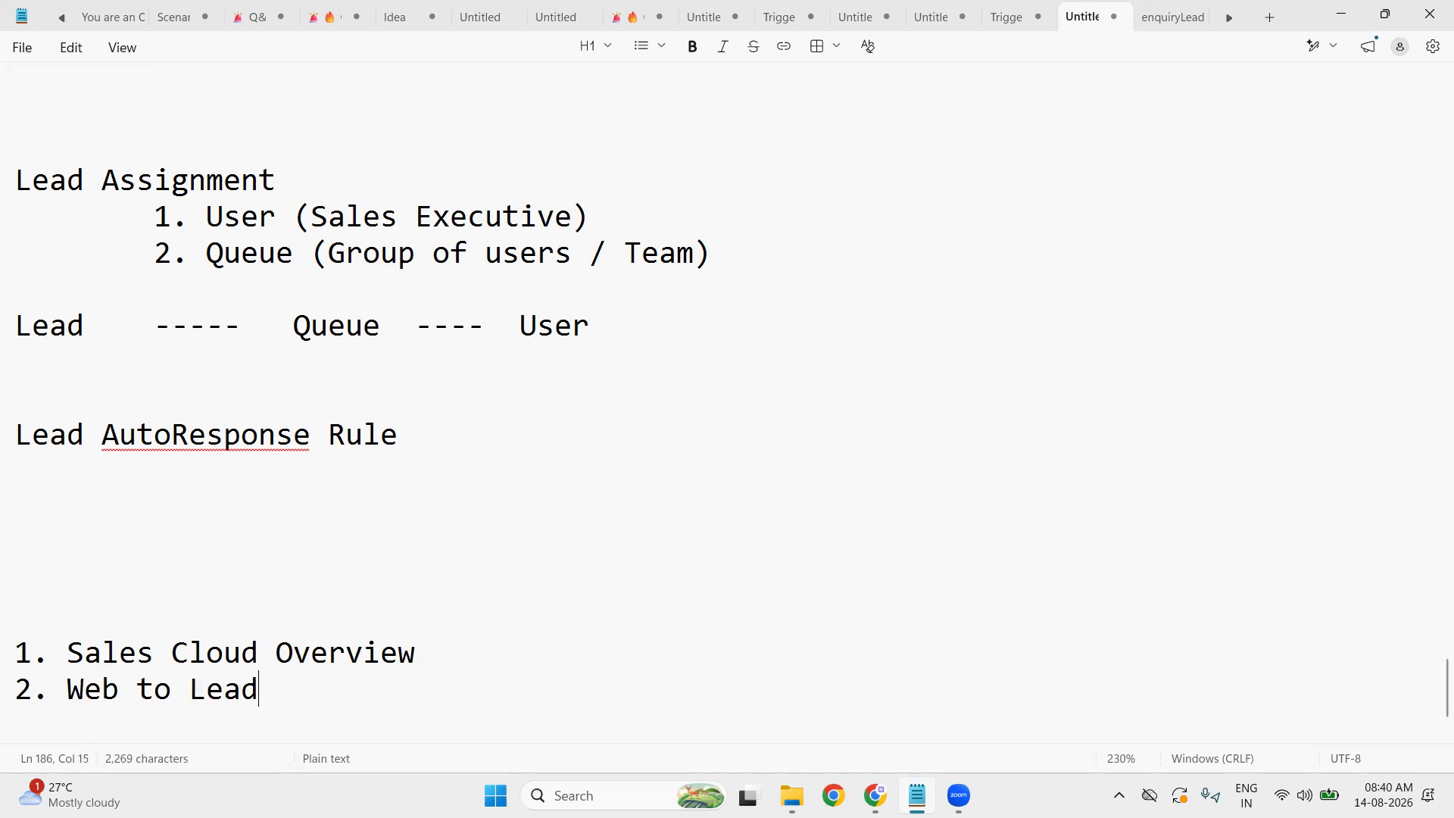
key("Return")
type("3. Lead Assignment Rule\\")
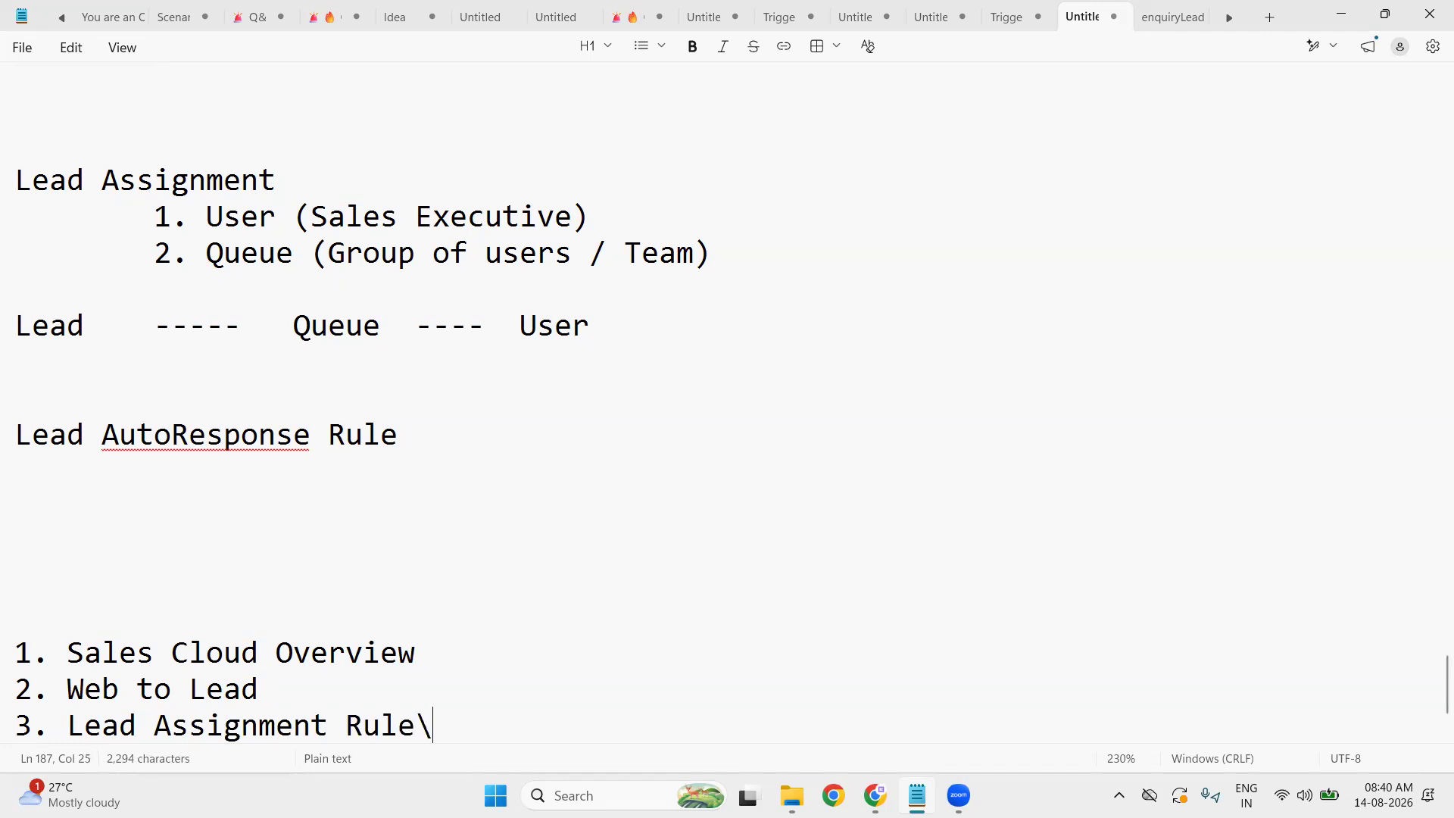
key("BackSpace")
key("Return")
type("4. Lead ")
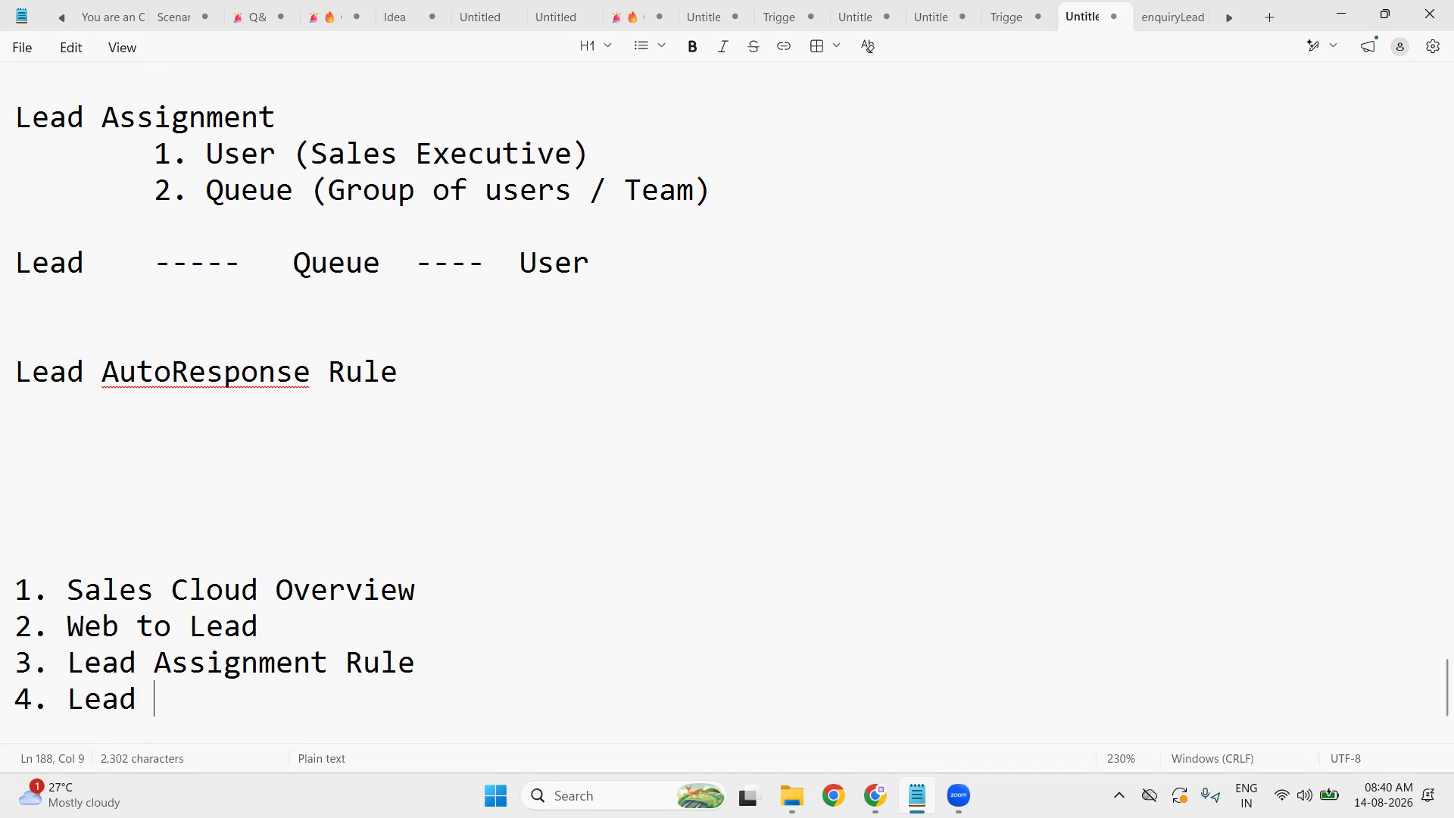
type("Autoresp")
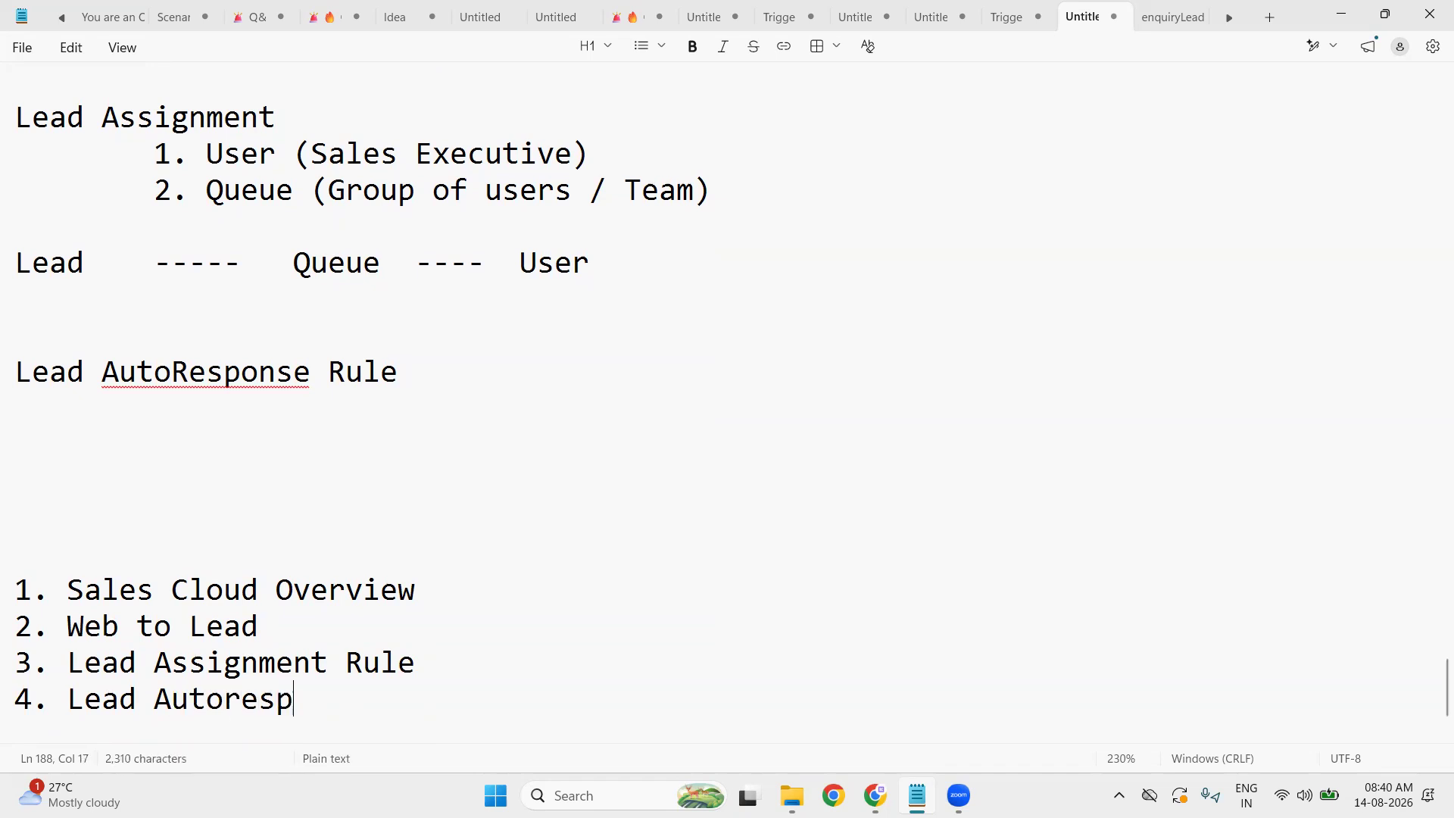
type("onse Rule")
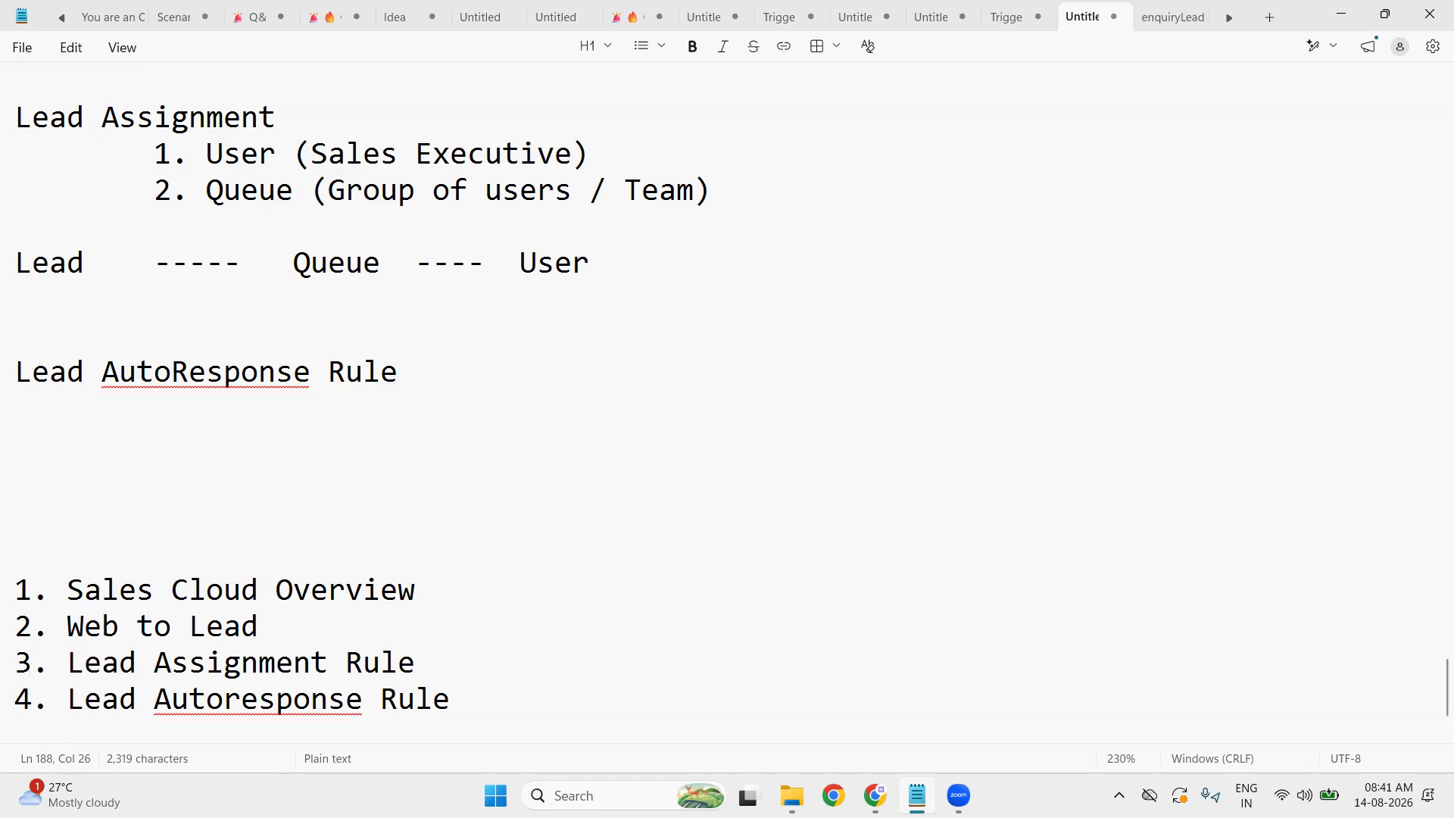
scroll(146, 520, "up", 3)
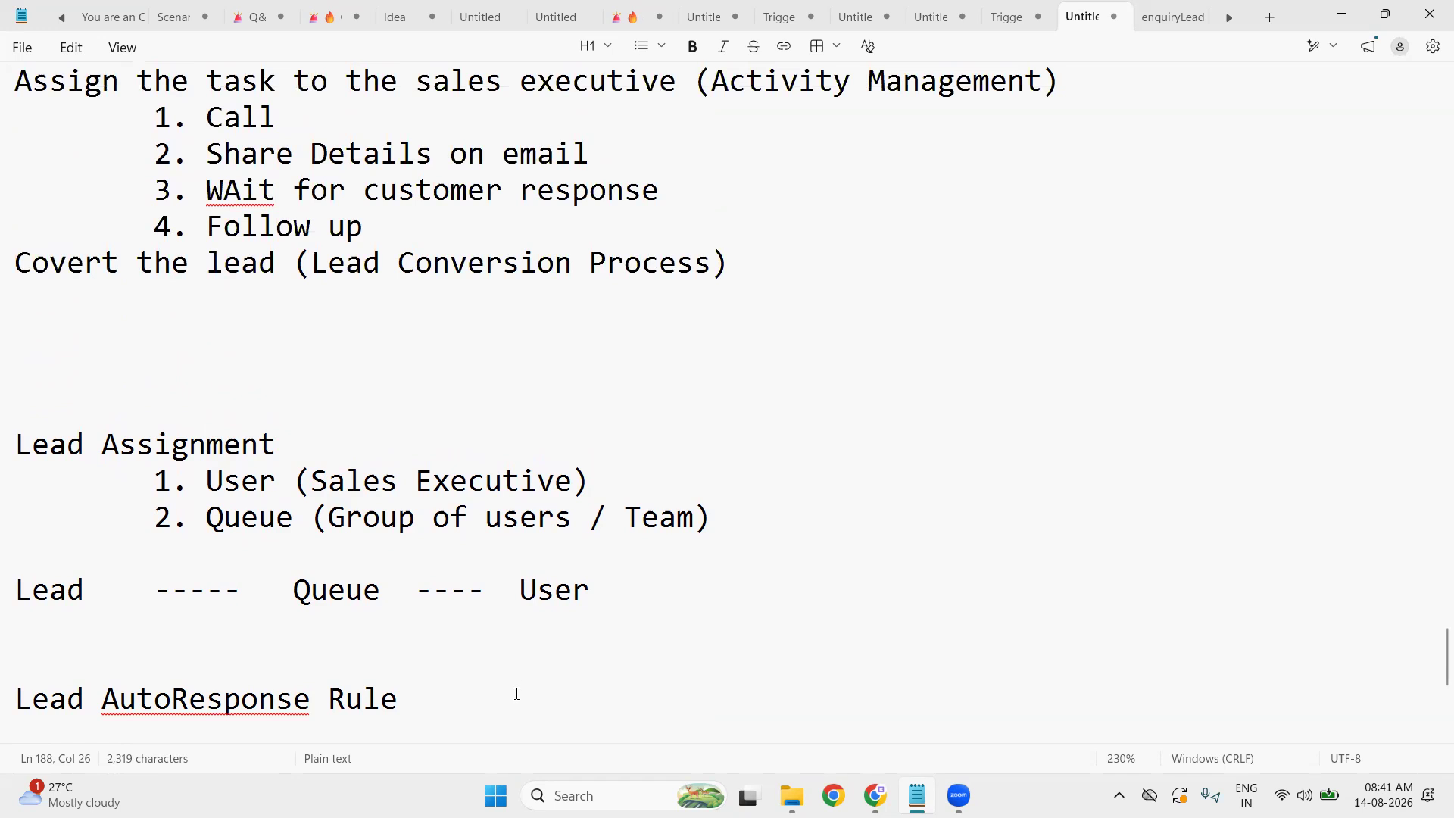
- Delete the Lead Assignment and AutoResponse notes and the leftover blank lines
left_click_drag(400, 701, 7, 333)
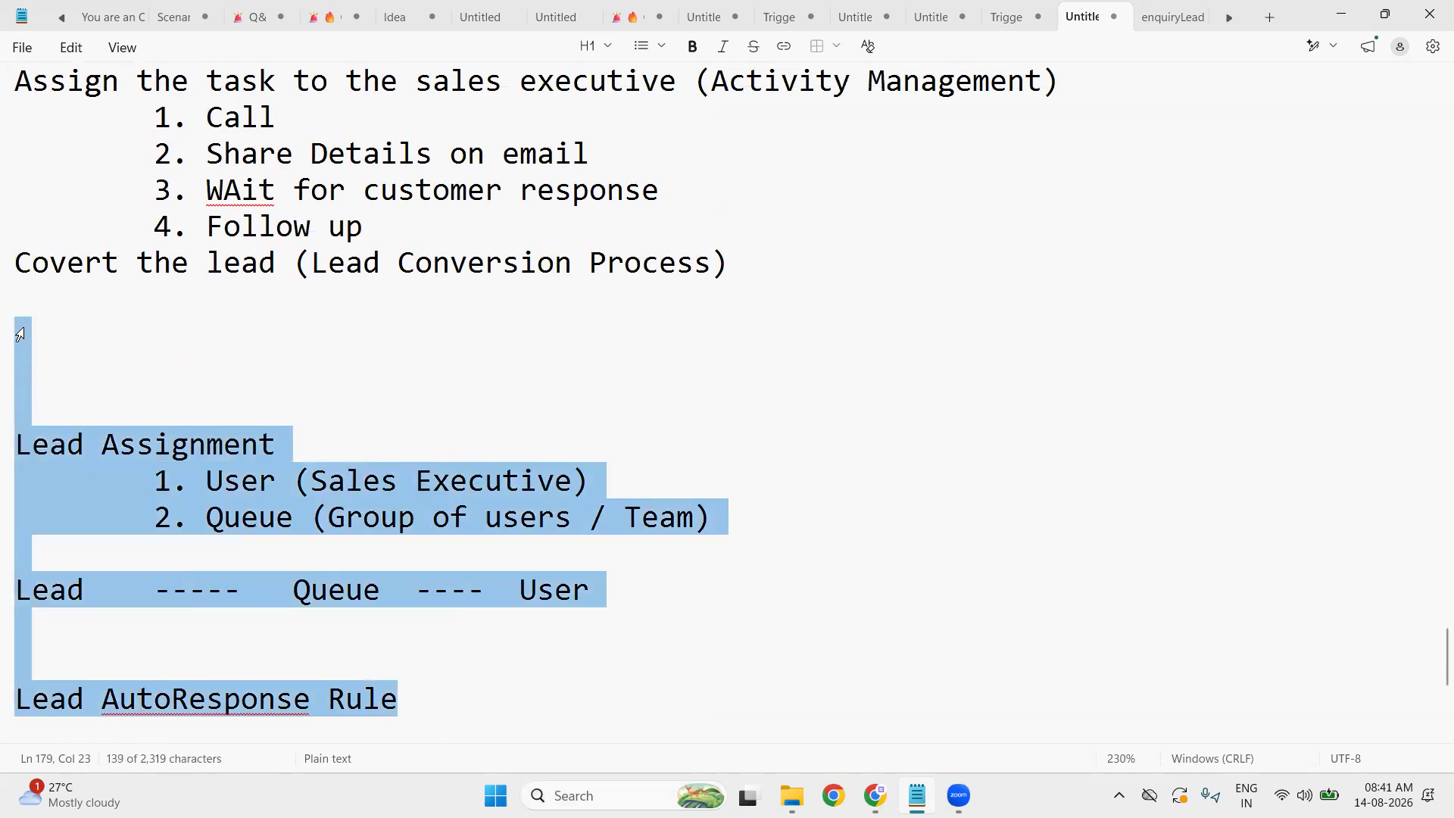
key("BackSpace")
key("BackSpace")
key("Down")
key("Down")
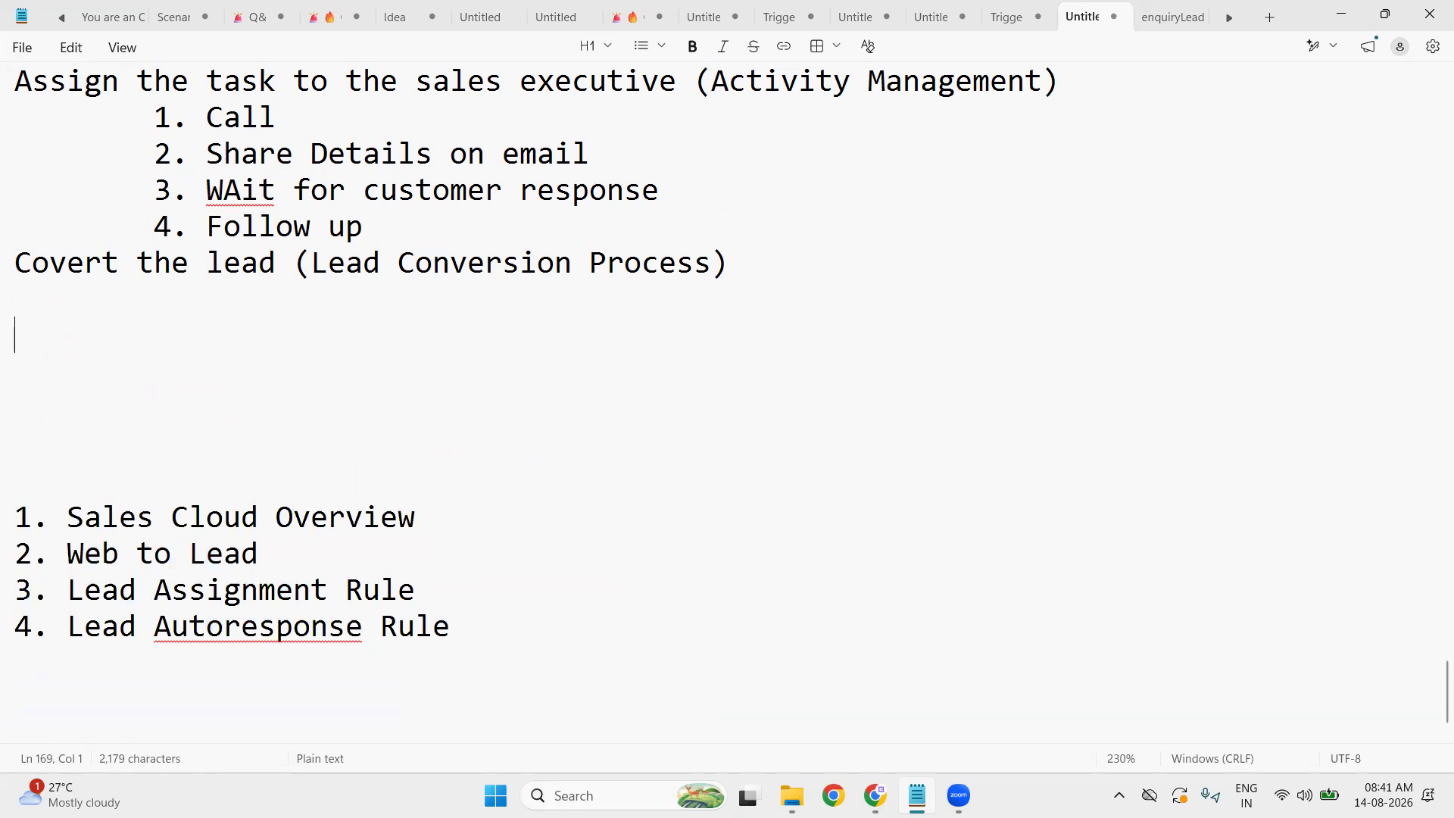
key("Down")
type("\\")
key("BackSpace")
key("BackSpace")
key("BackSpace")
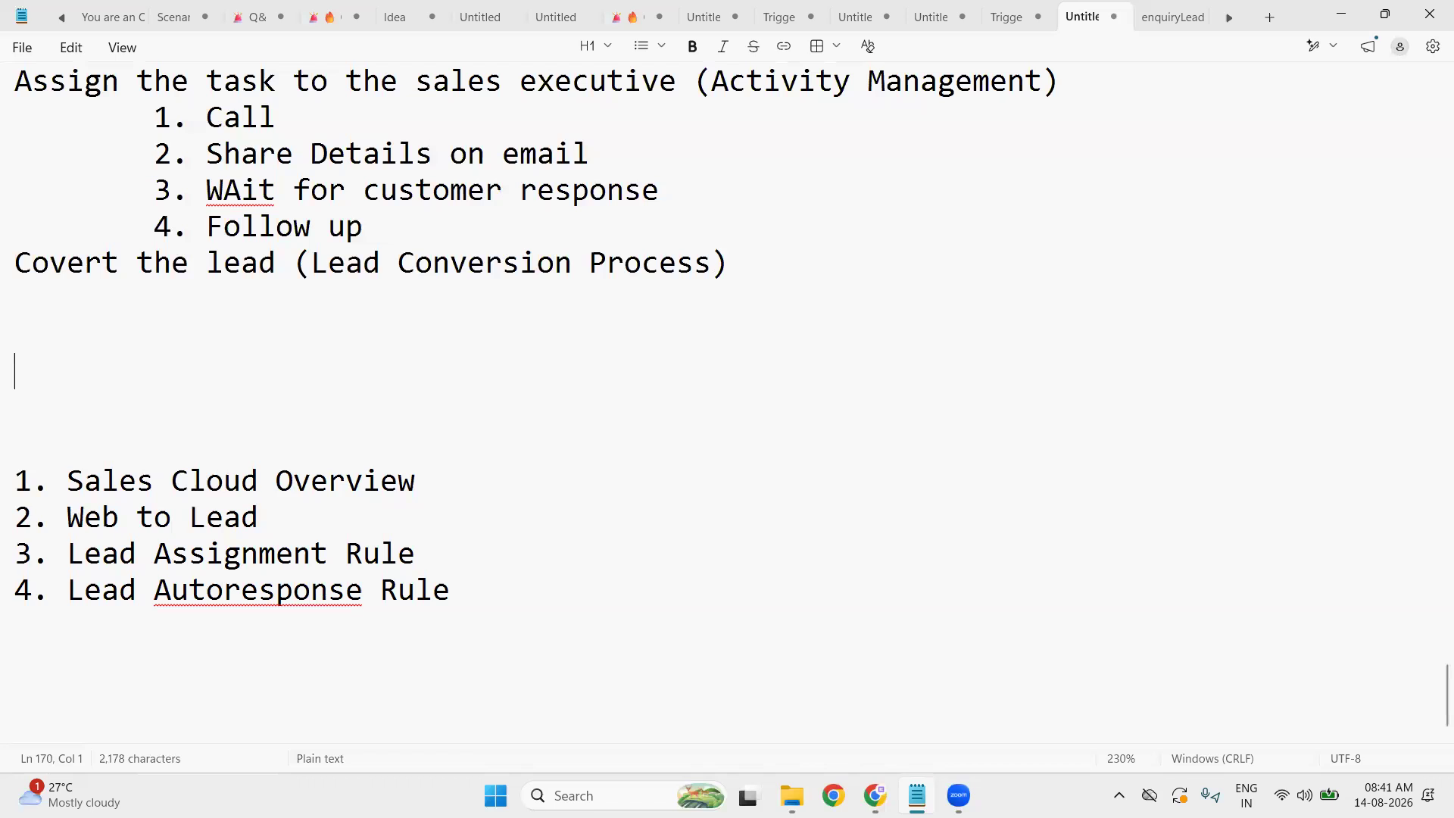
type("\\")
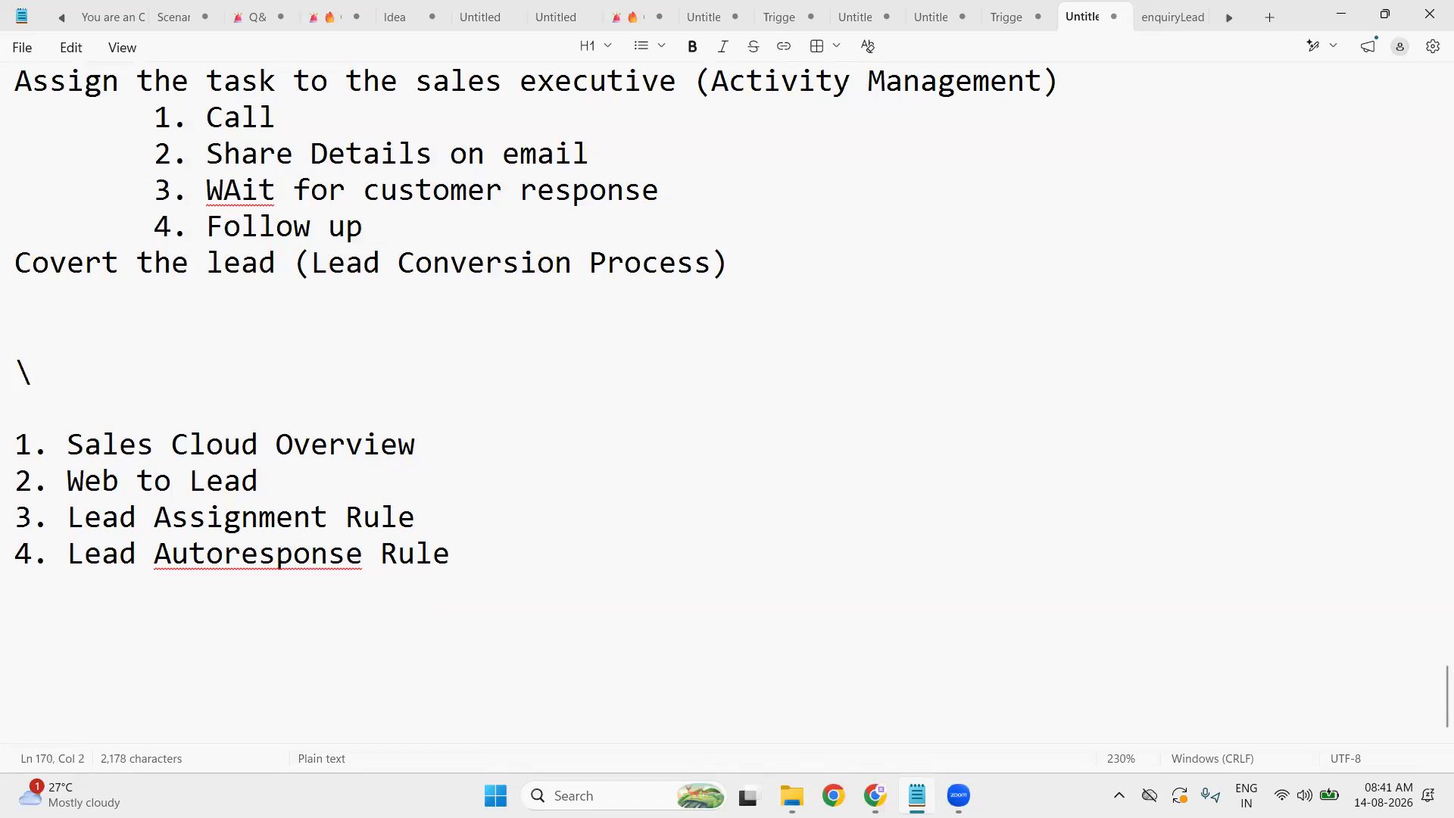
key("BackSpace")
key("BackSpace")
key("BackSpace")
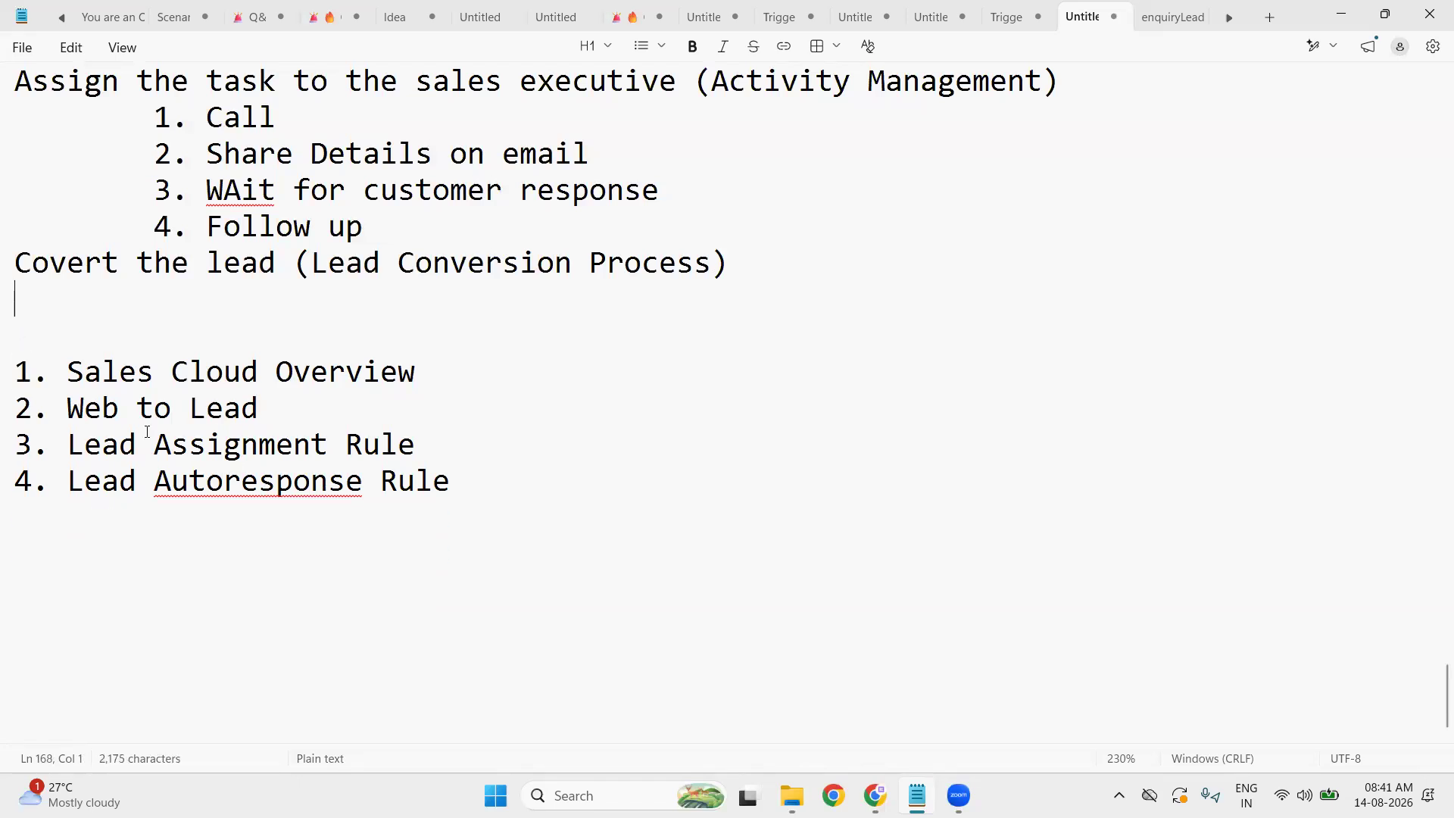
- Remove the empty lines above the Website notes
scroll(621, 612, "up", 5)
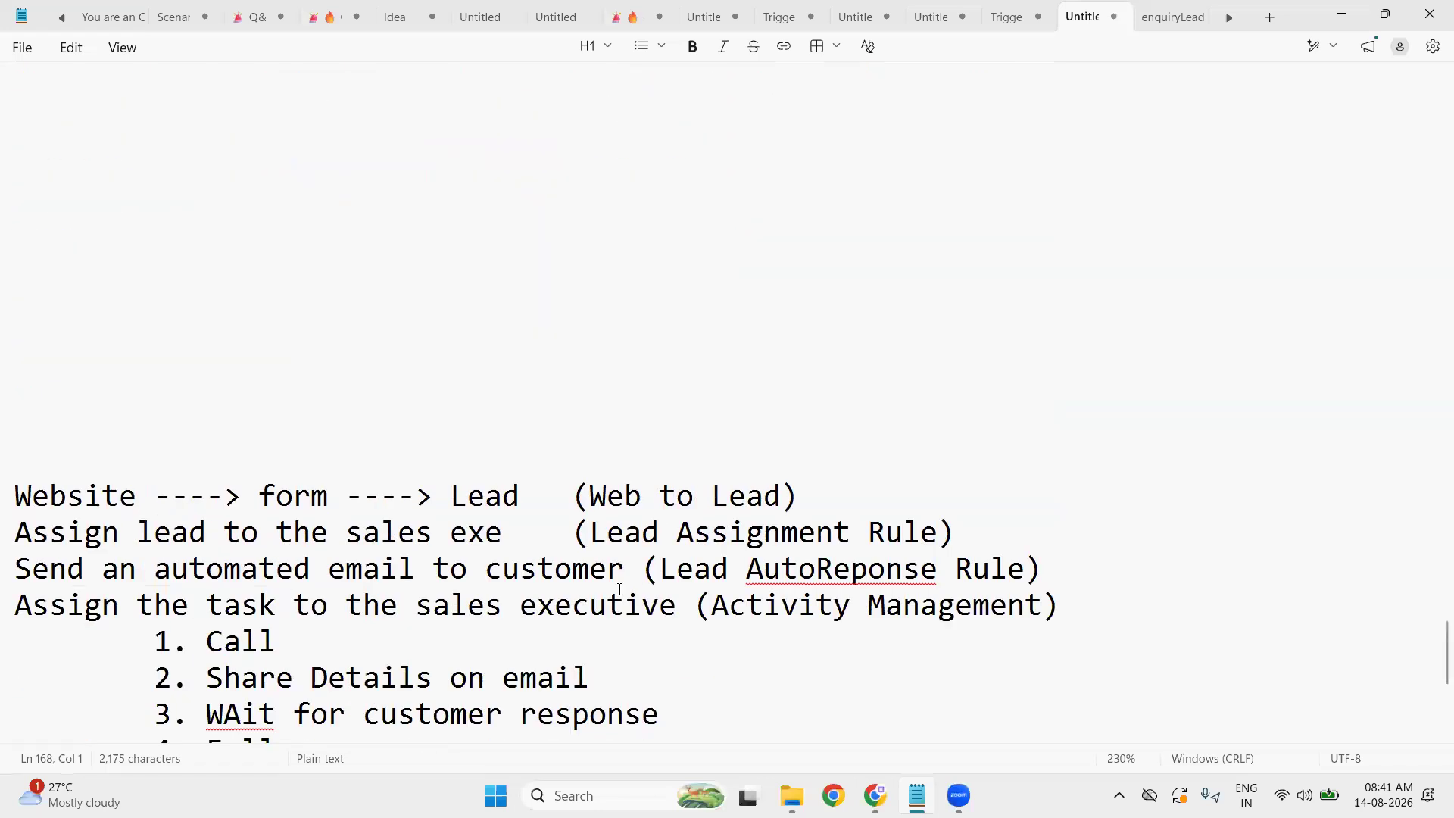
scroll(620, 589, "up", 10)
scroll(619, 590, "up", 2)
scroll(618, 588, "down", 10)
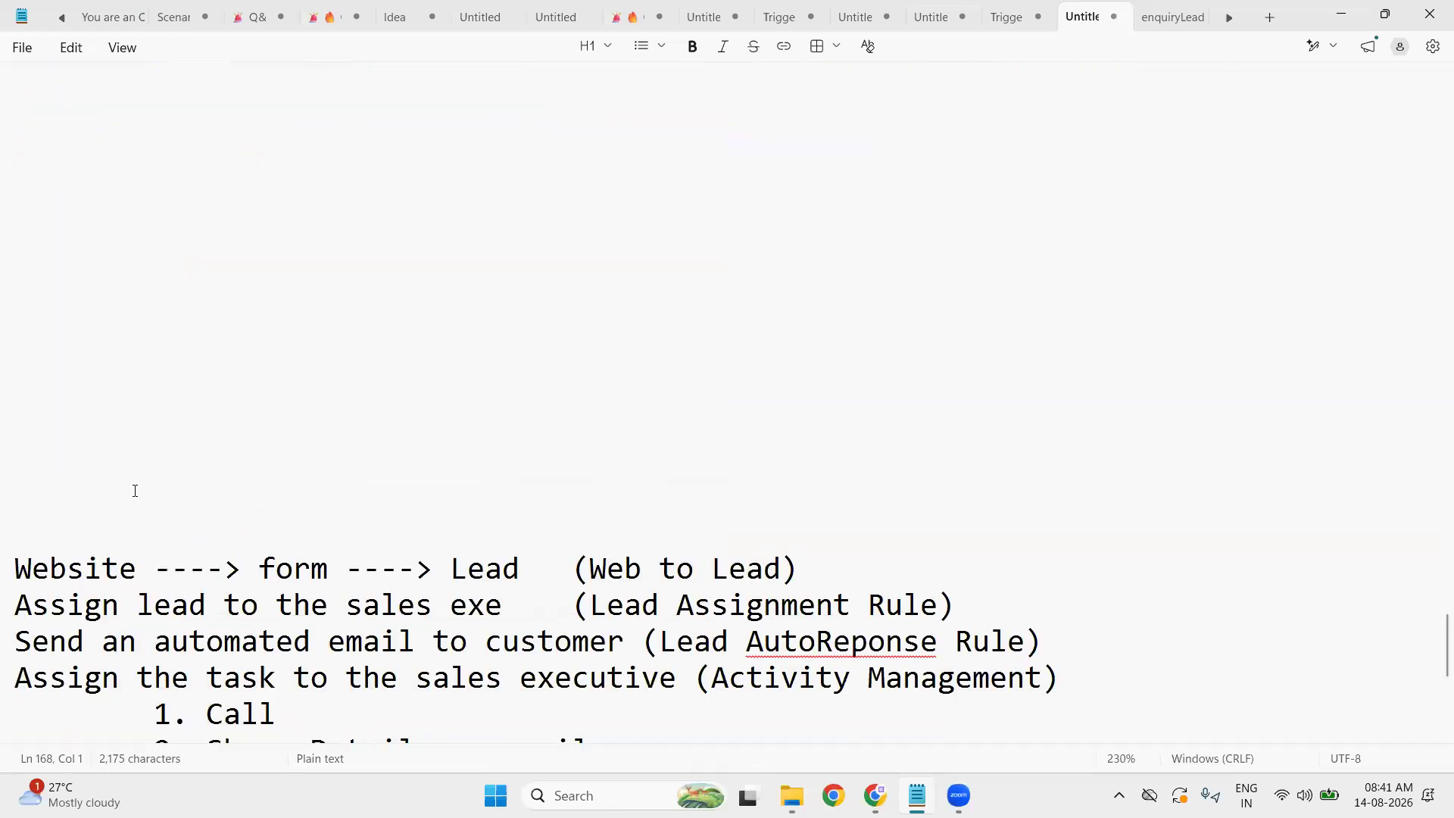
left_click_drag(136, 526, 76, 104)
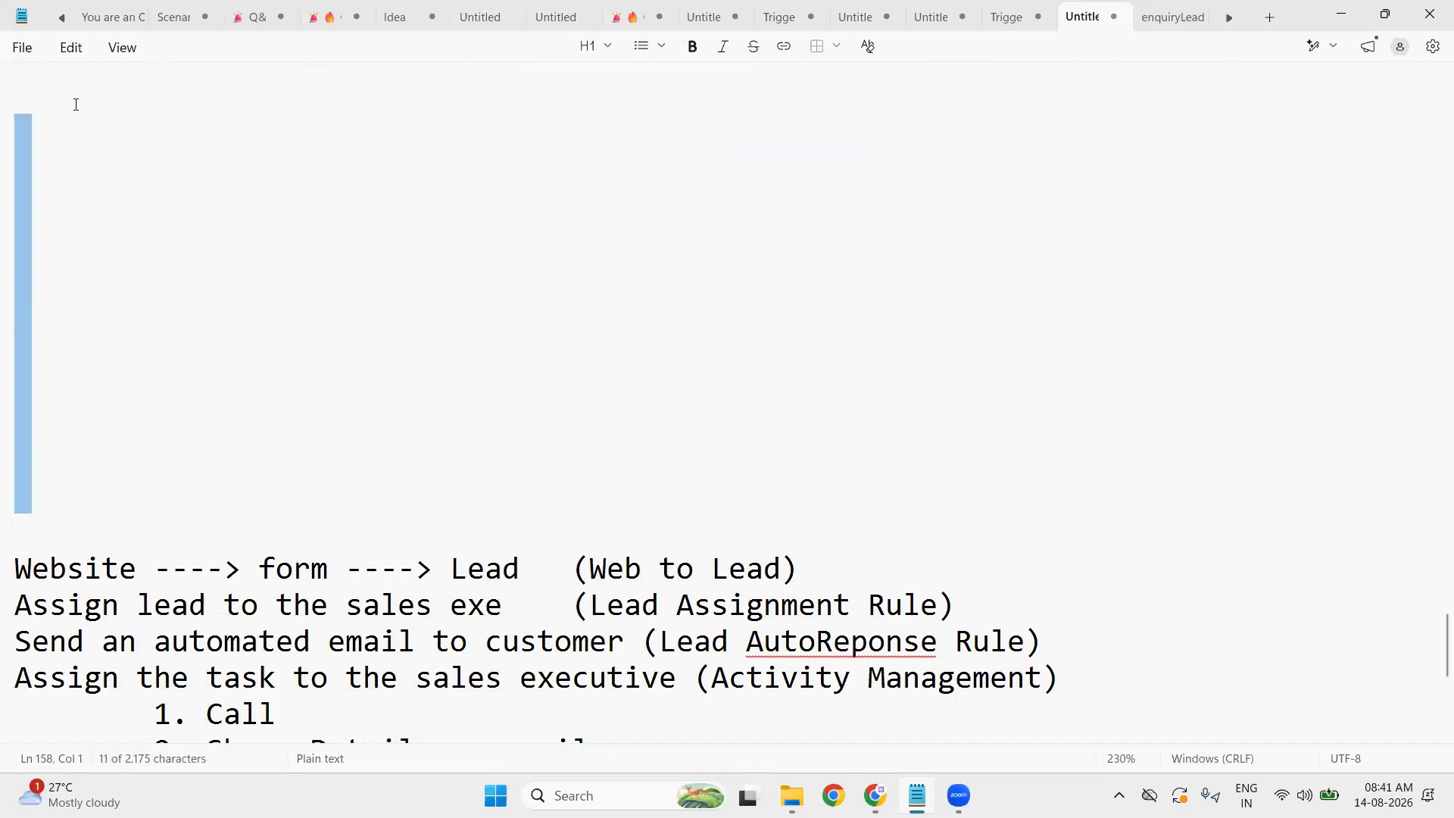
key("BackSpace")
key("BackSpace")
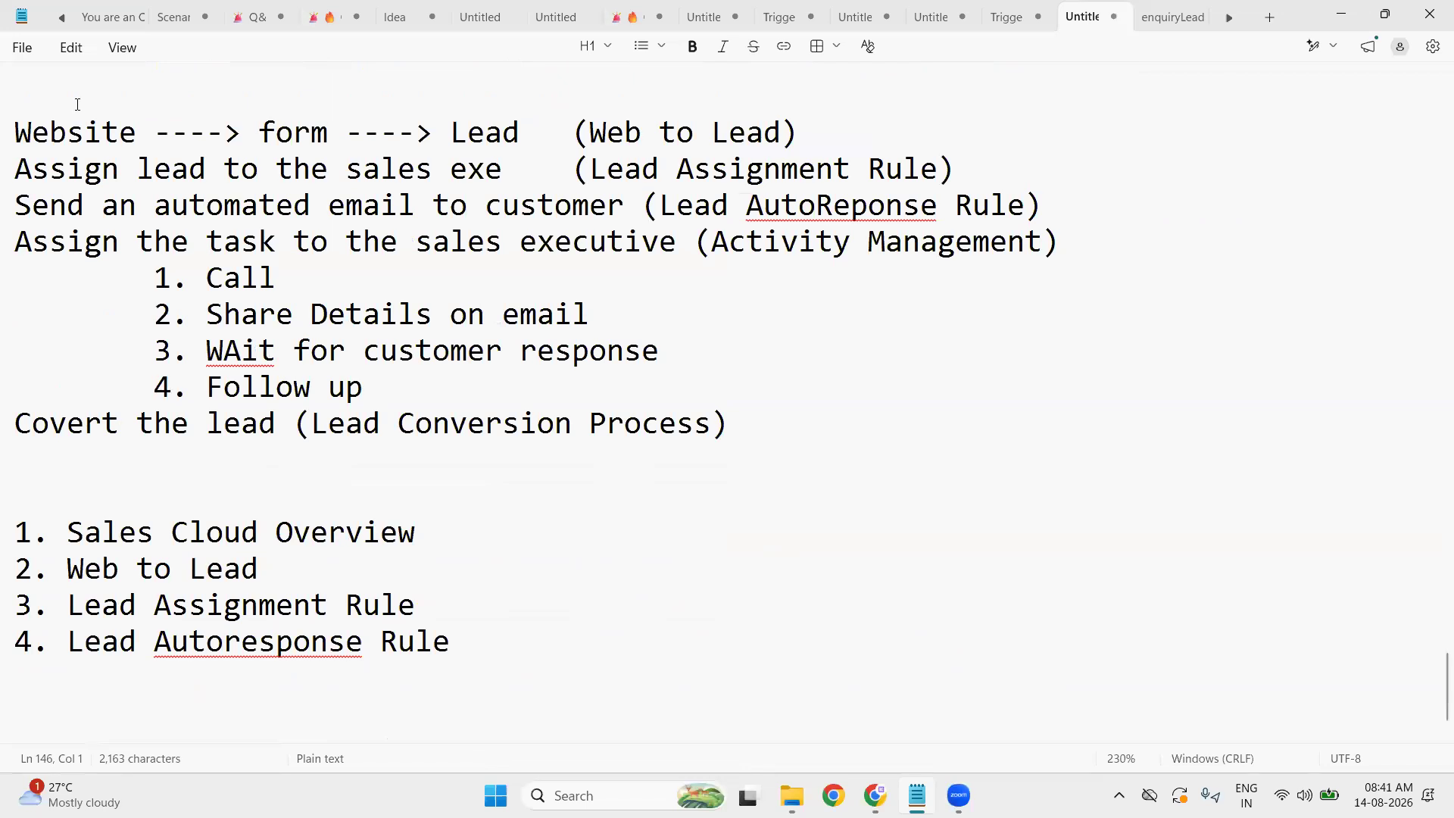
- Add dashed divider lines at the top, above the recap list, at the end, and above Common Needs
scroll(79, 104, "up", 2)
type("----------------------------------------------------------------")
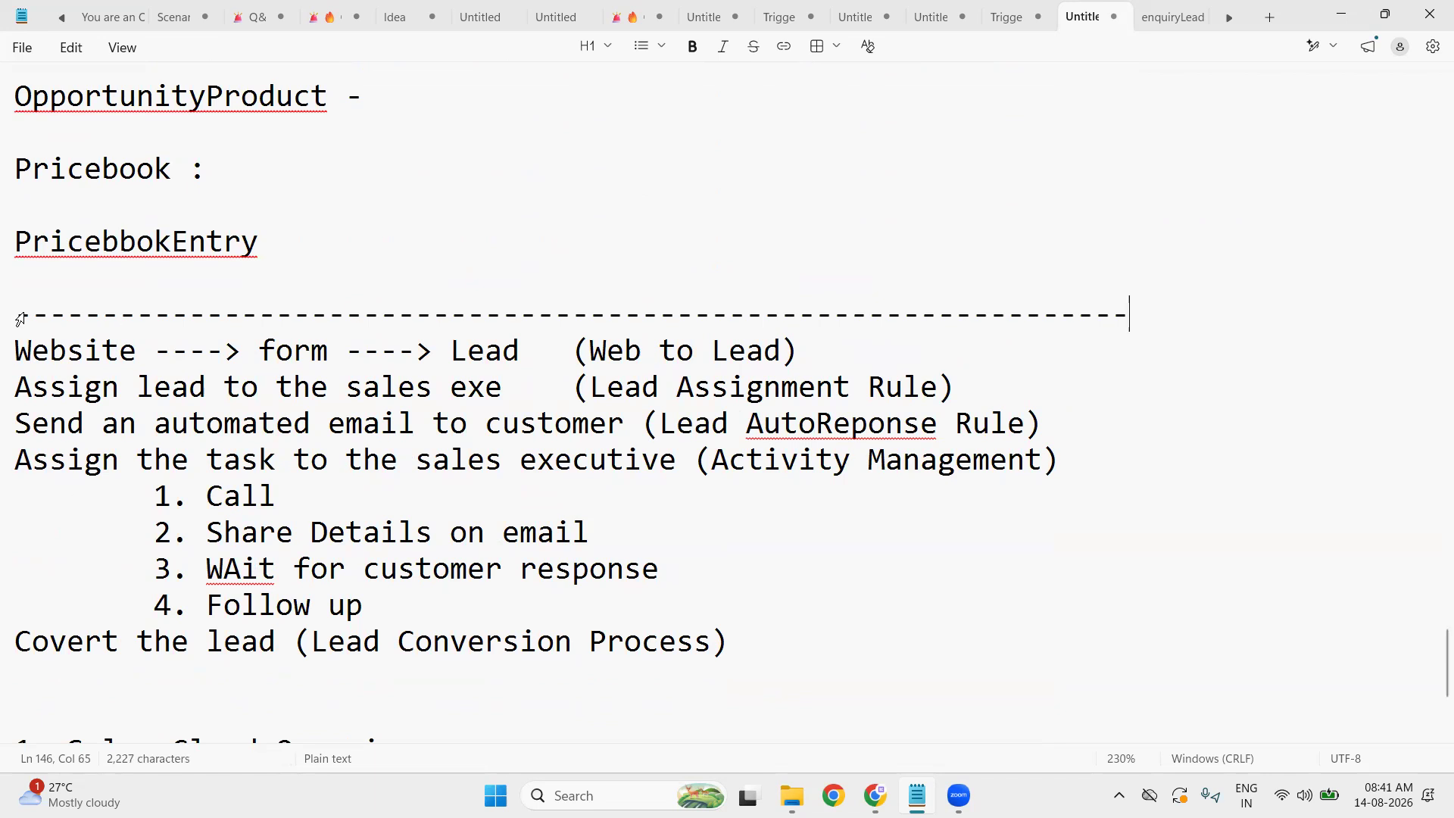
scroll(117, 317, "down", 2)
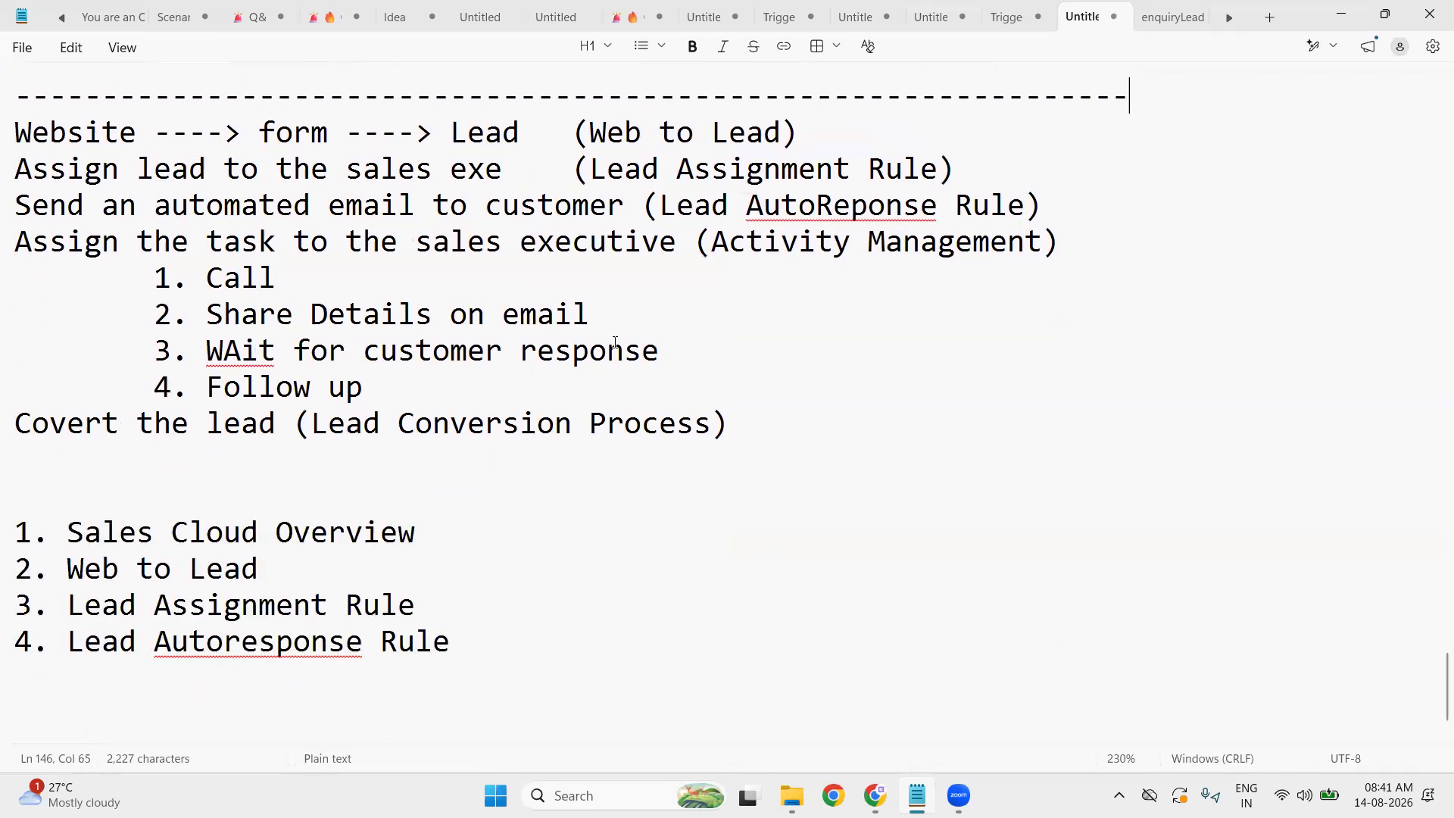
left_click(44, 479)
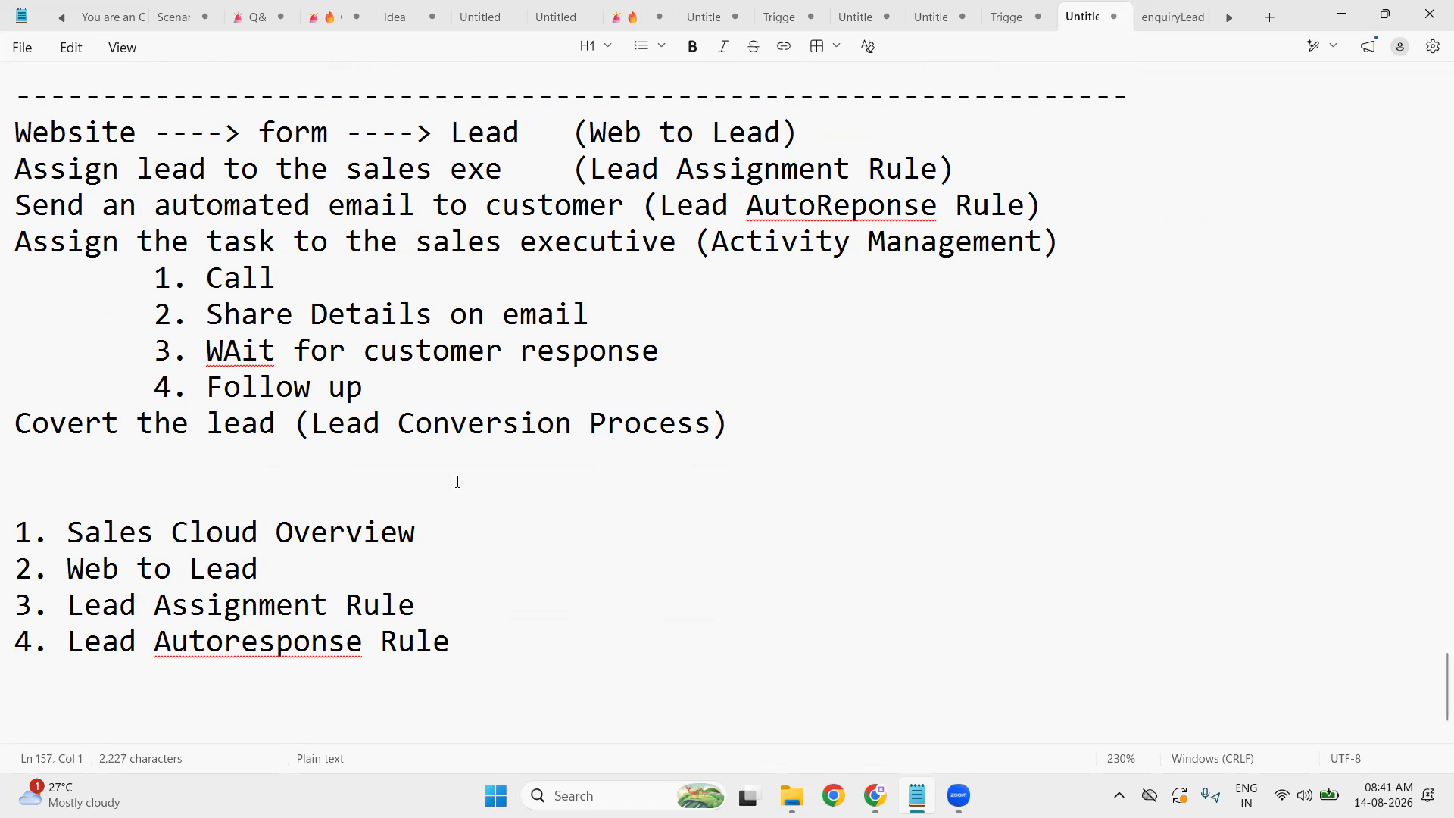
type("-------------------------------------------------------------------")
left_click(187, 697)
type("----------------------------------------------------------------")
scroll(574, 504, "up", 8)
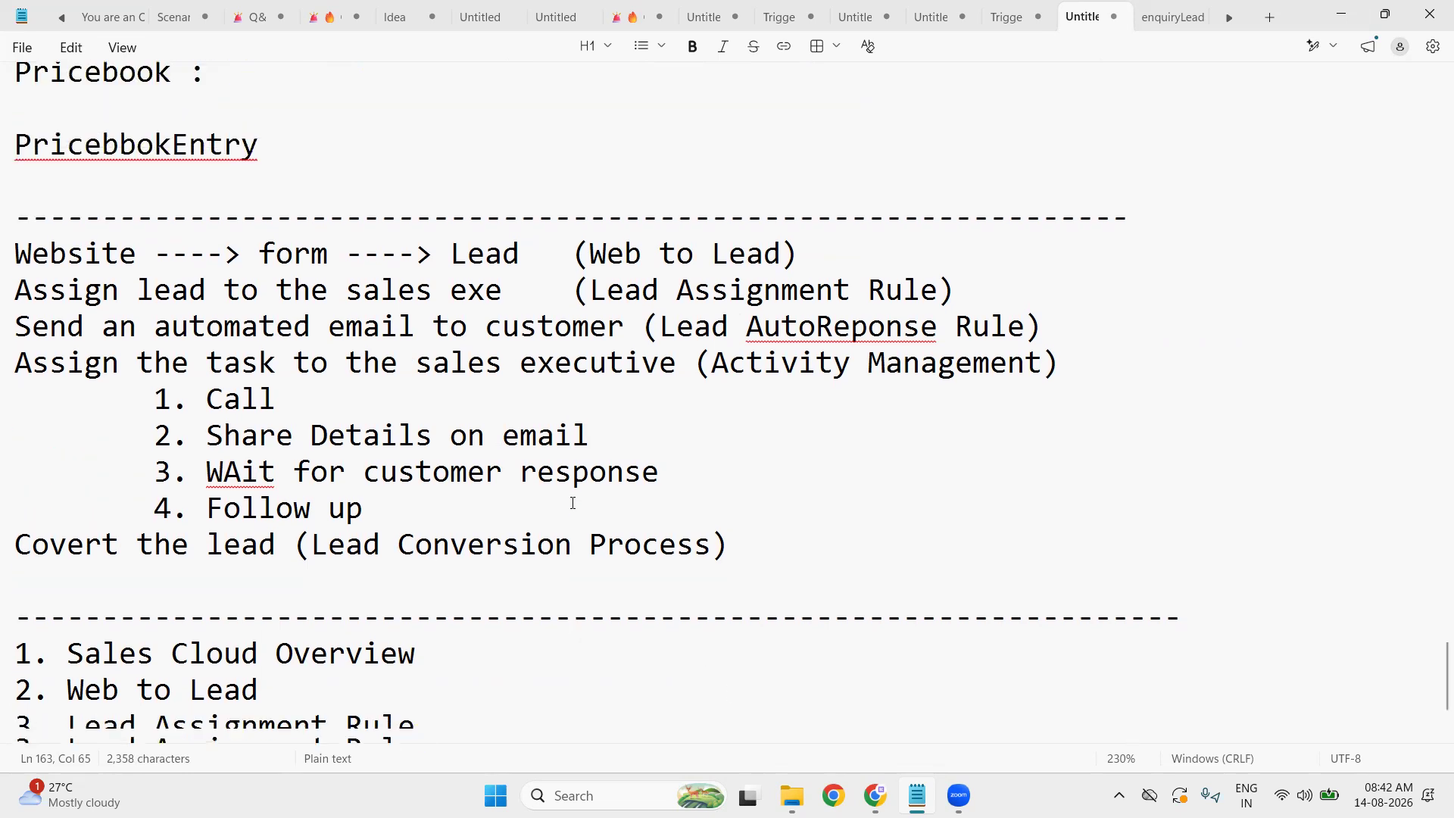
scroll(573, 502, "up", 10)
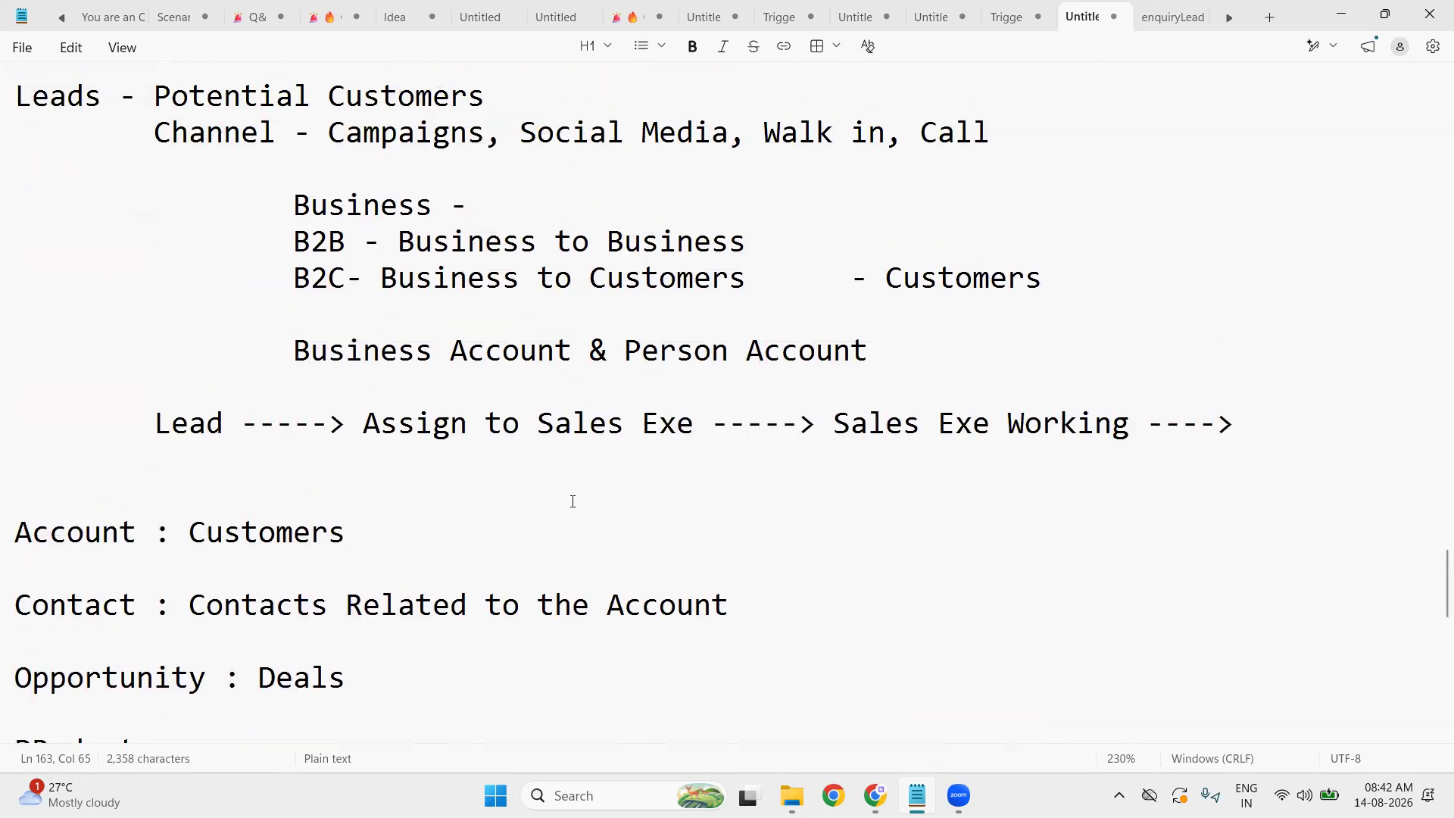
left_click(100, 418)
type("-------------------------------------------------------------------")
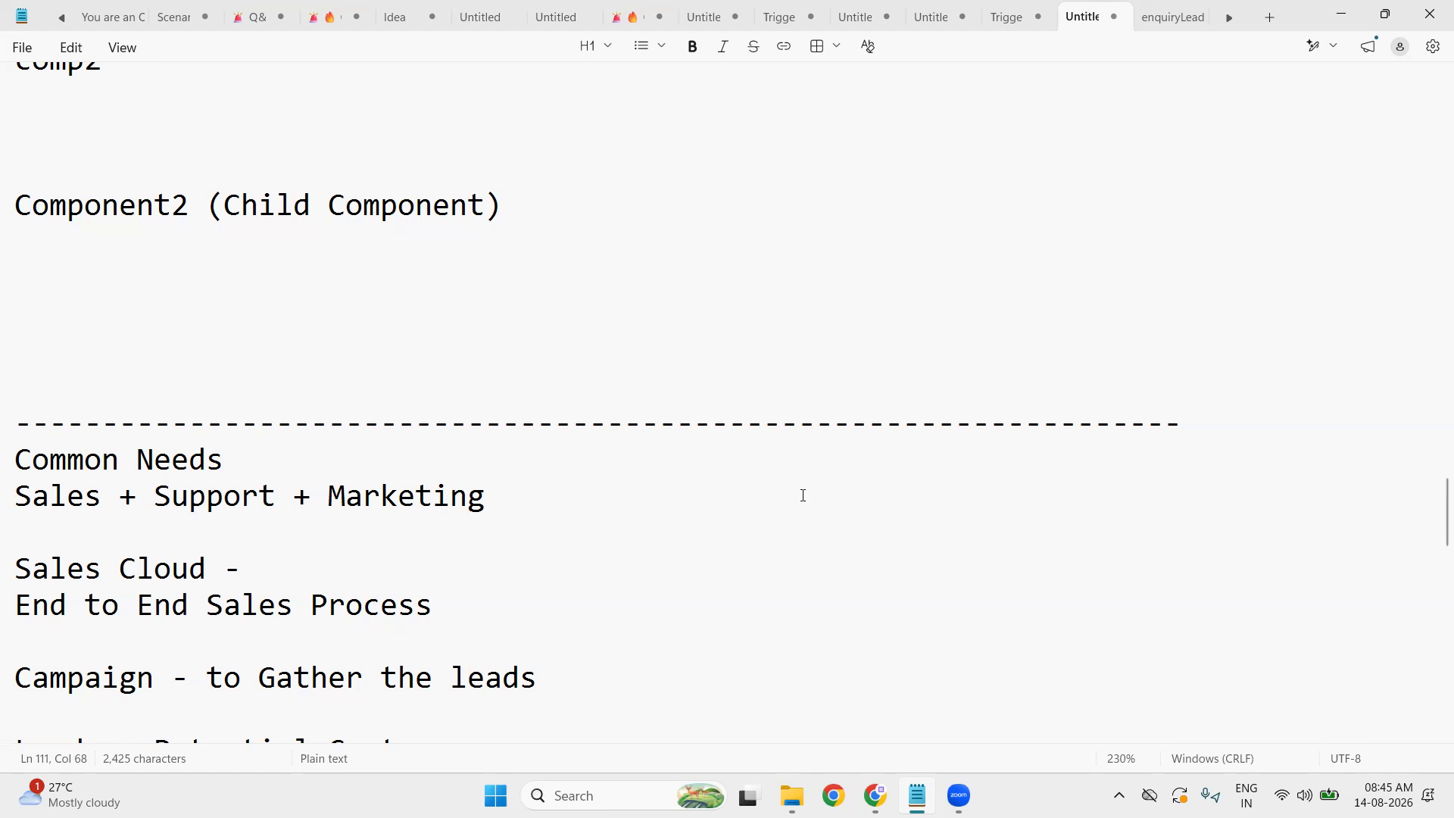
- Scroll down past the full-width divider to the Leads notes below Common Needs
scroll(343, 428, "down", 4)
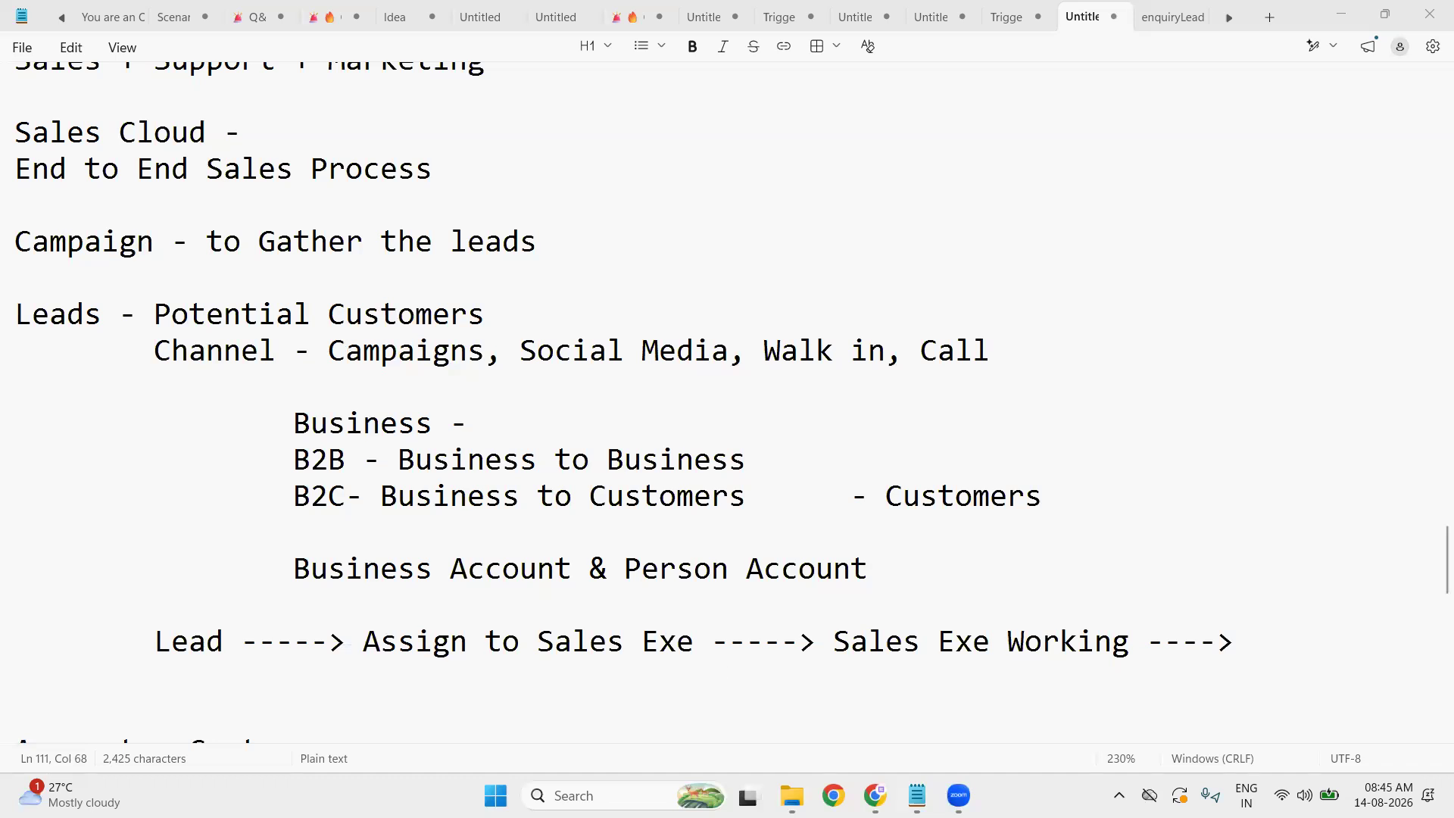
left_click(568, 793)
left_click(625, 195)
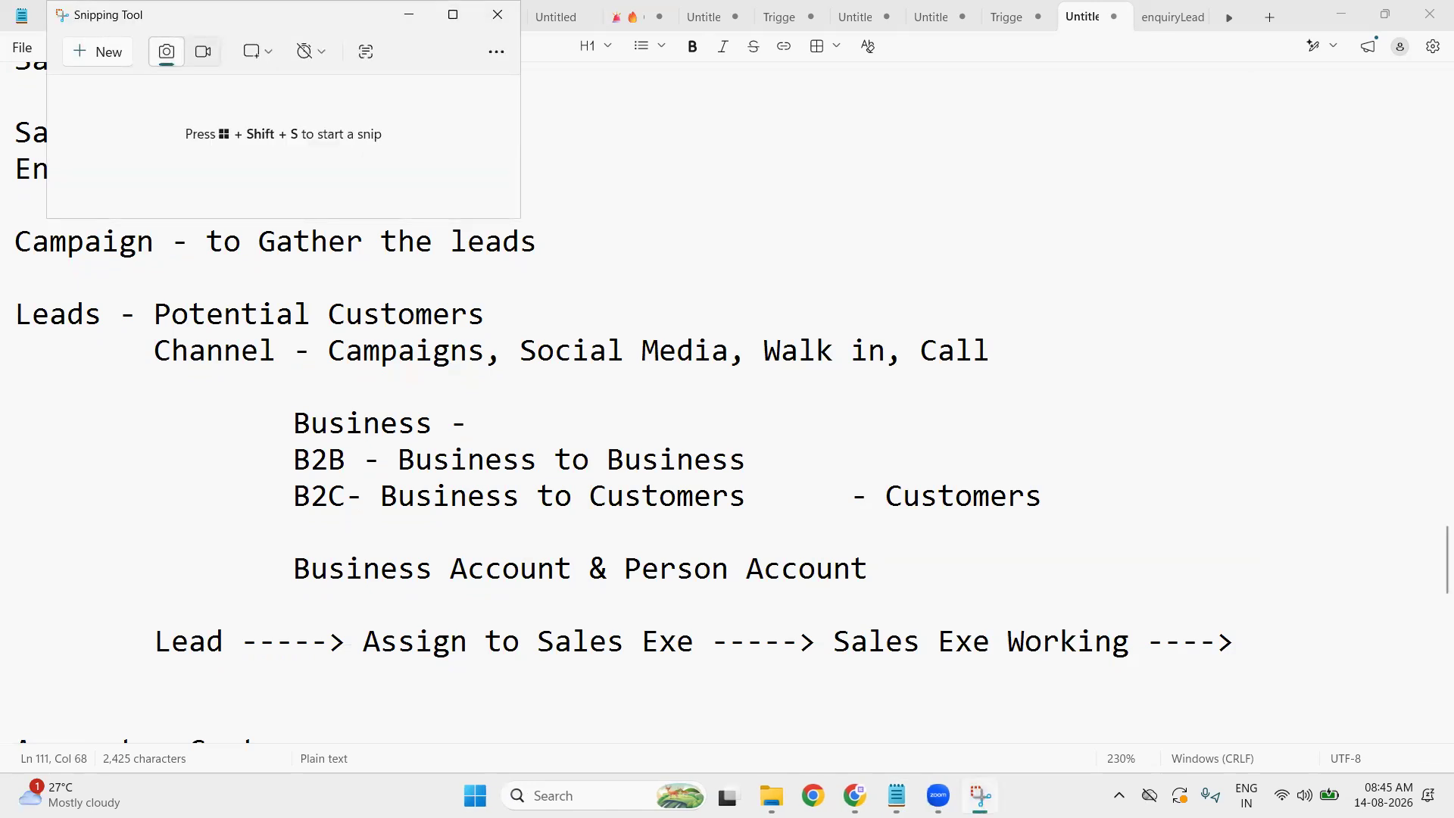
left_click(93, 54)
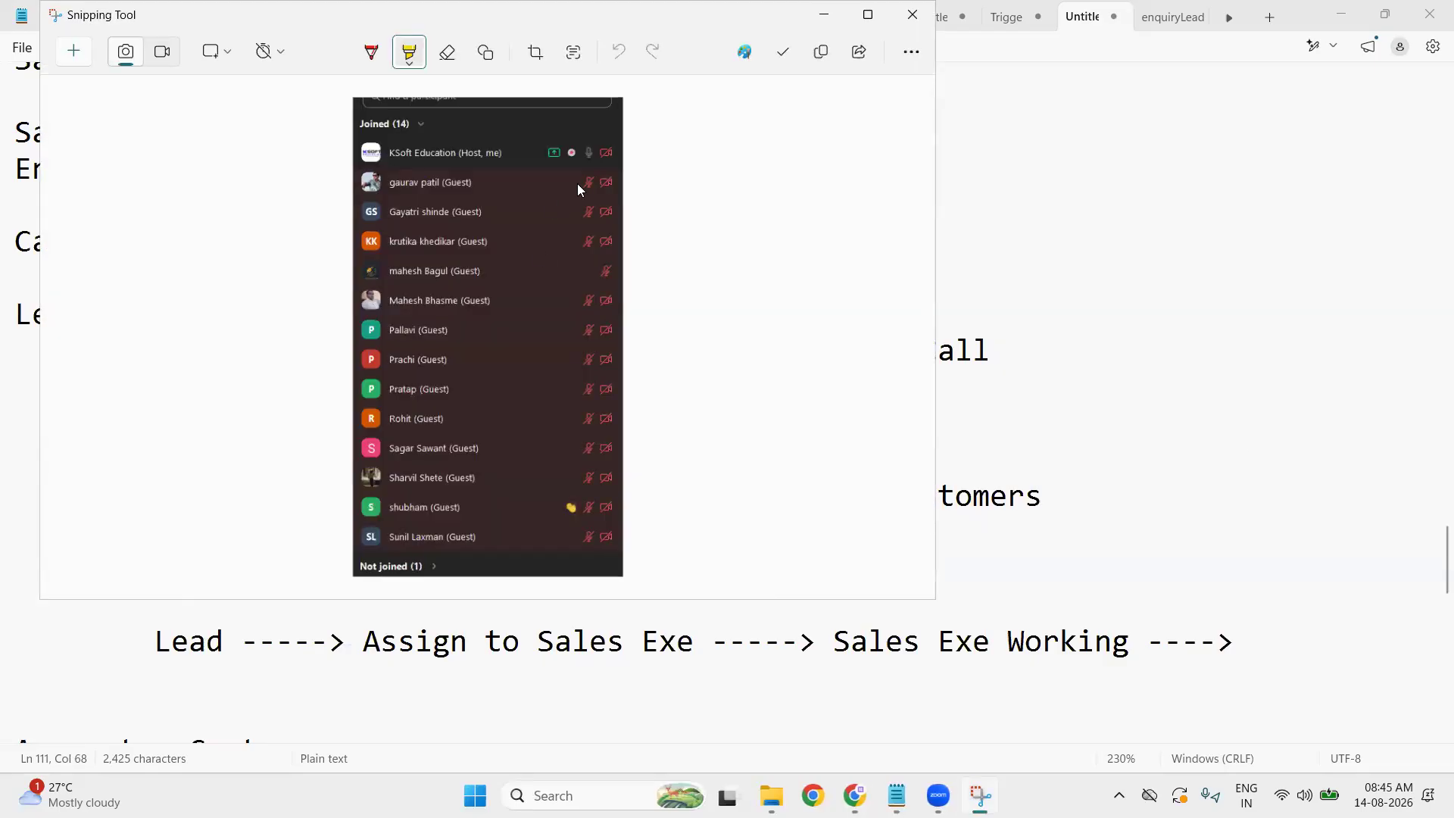
left_click(783, 51)
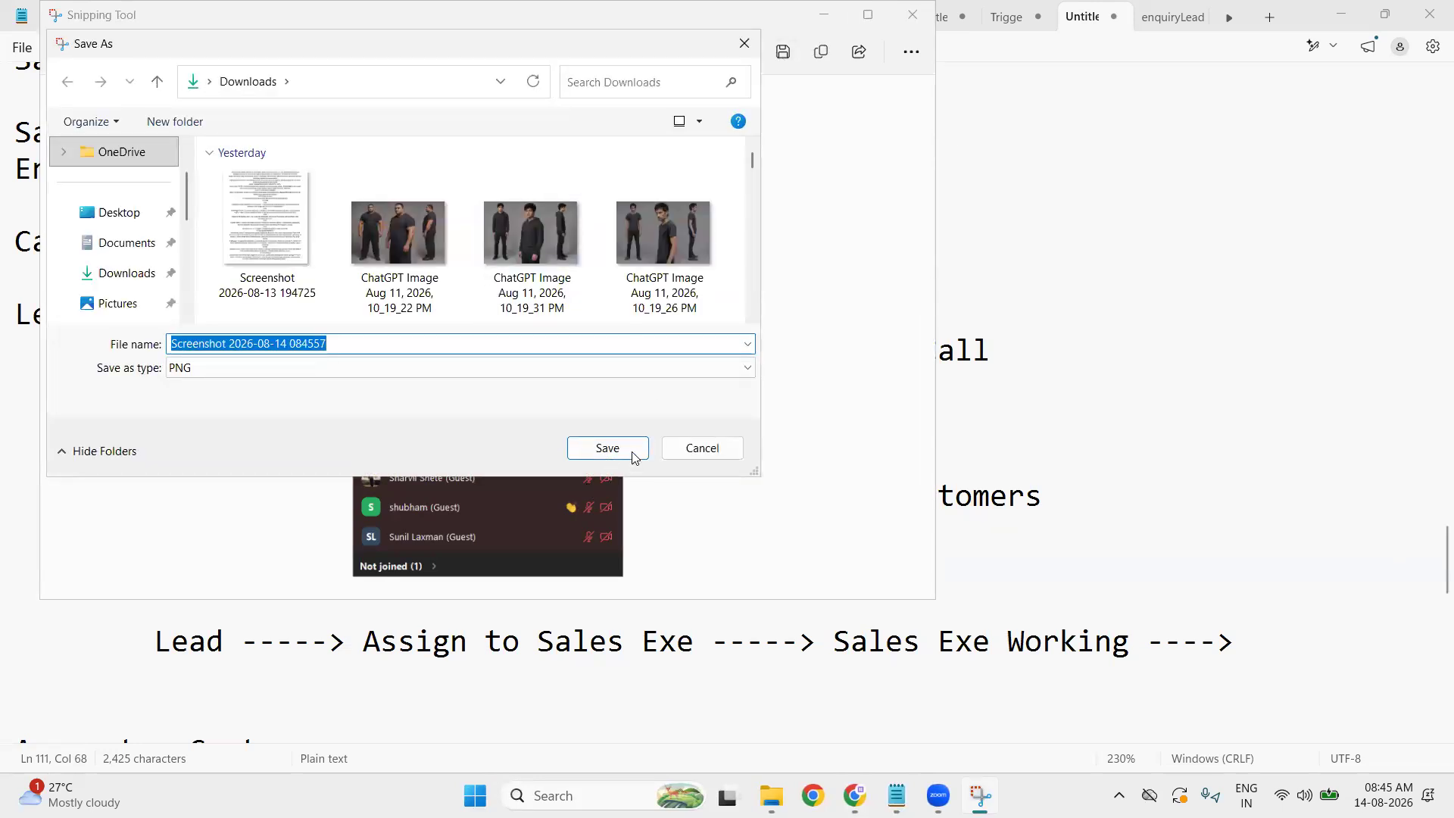
left_click(633, 450)
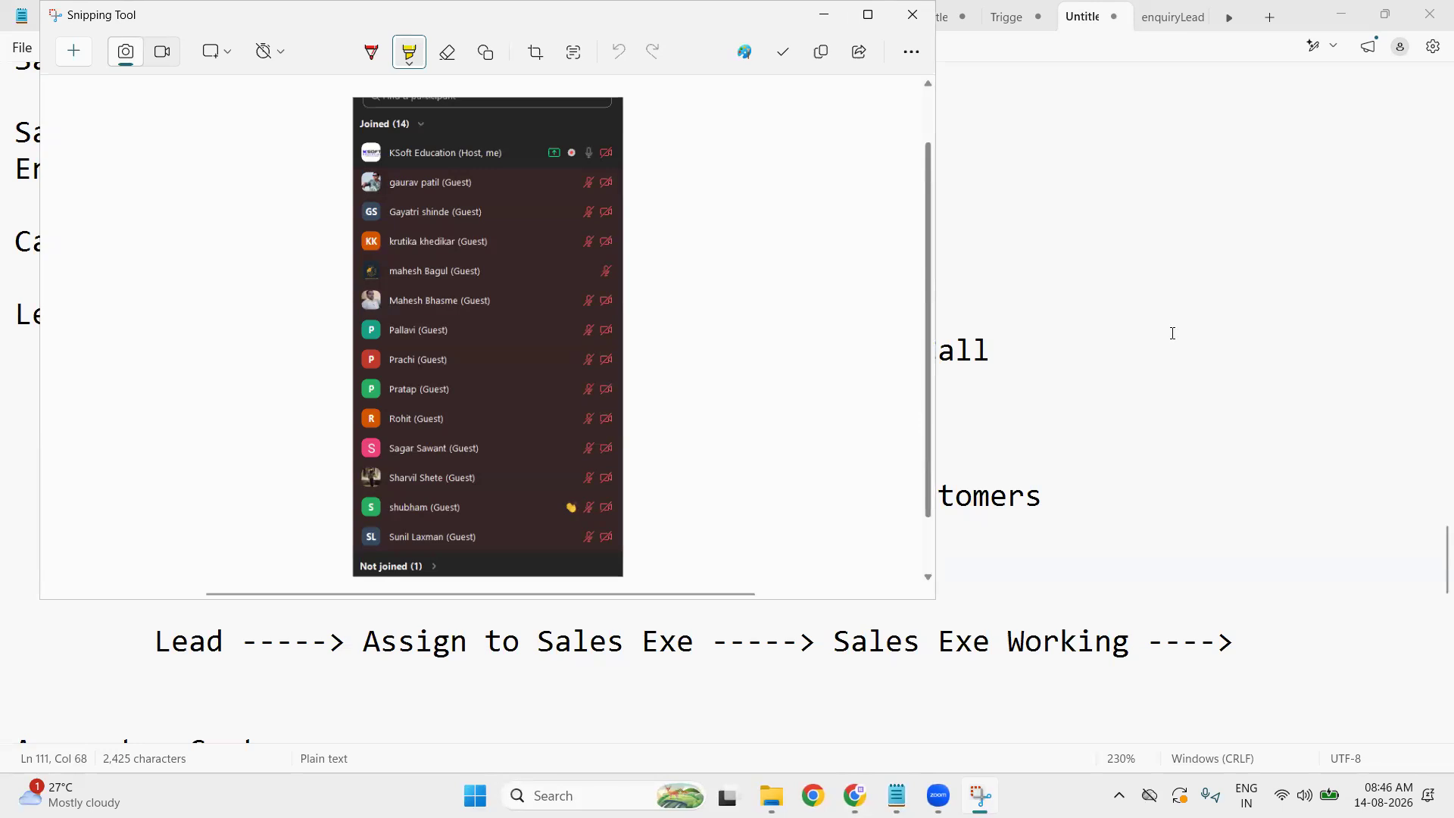